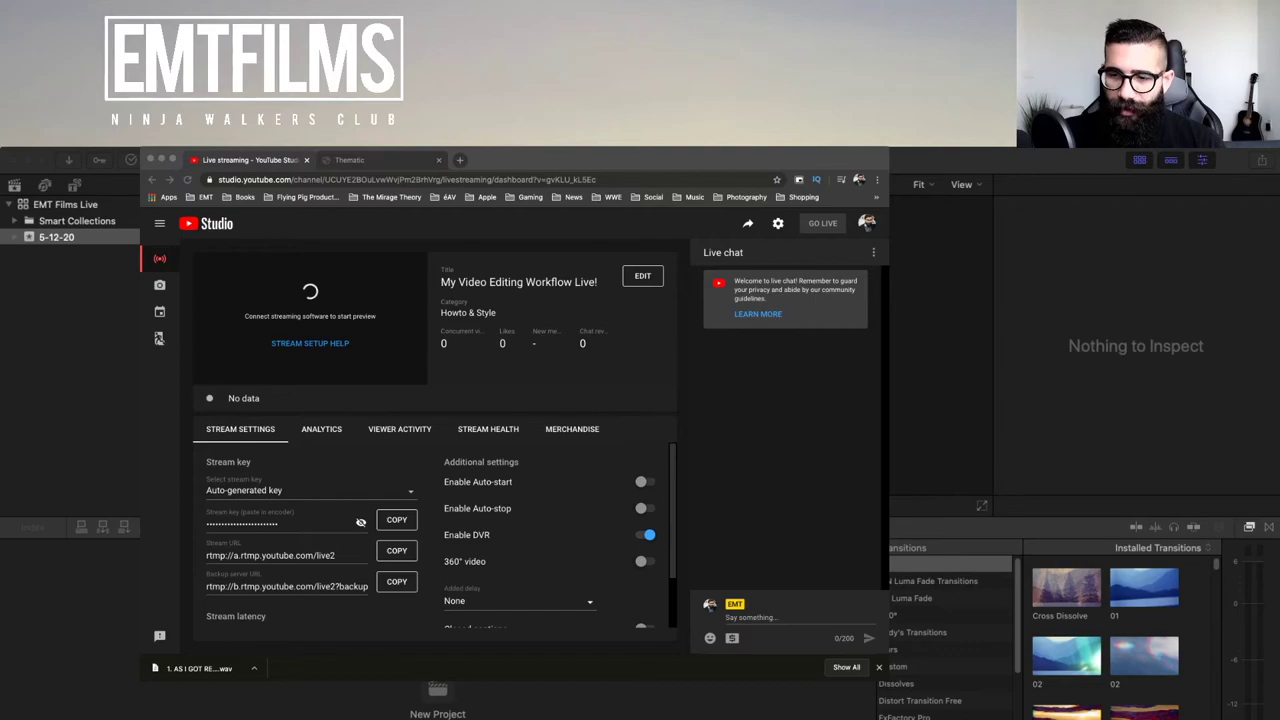
- Switch from the browser to Final Cut Pro and inspect the storage properties of the EMT Films Live library
{"action": "key", "text": "super+h"}
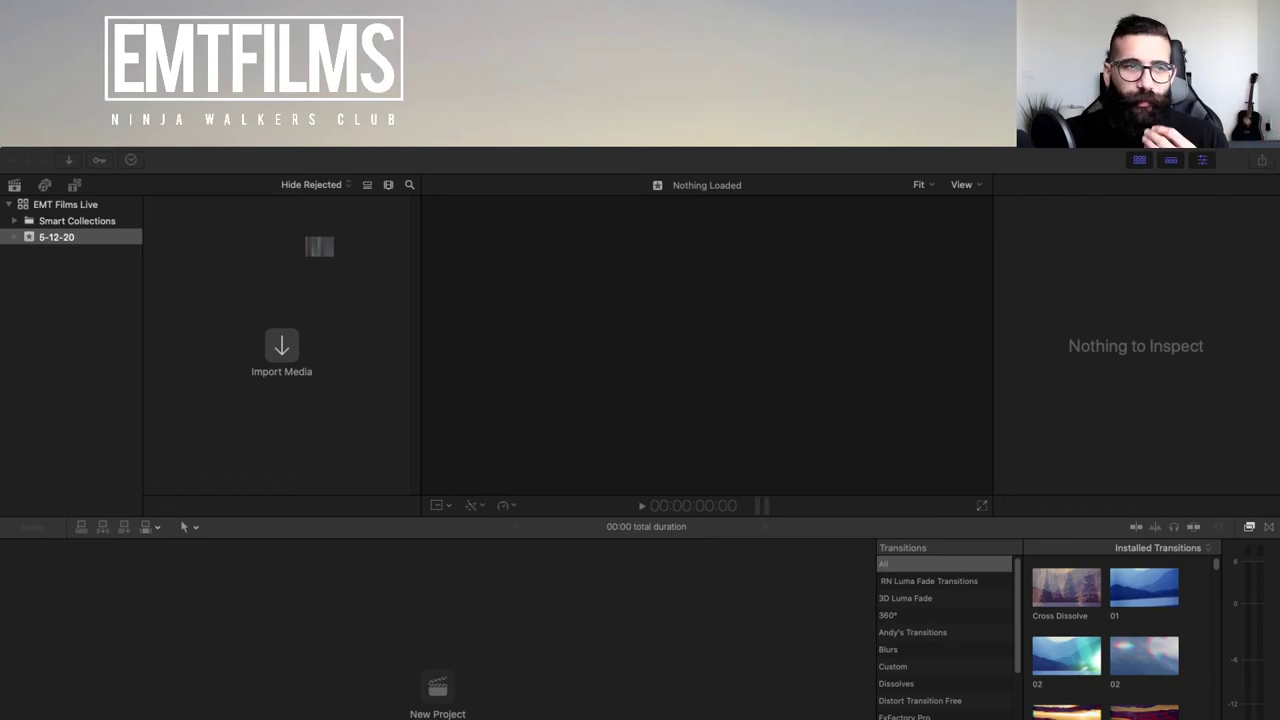
{"action": "key", "text": "super+Tab"}
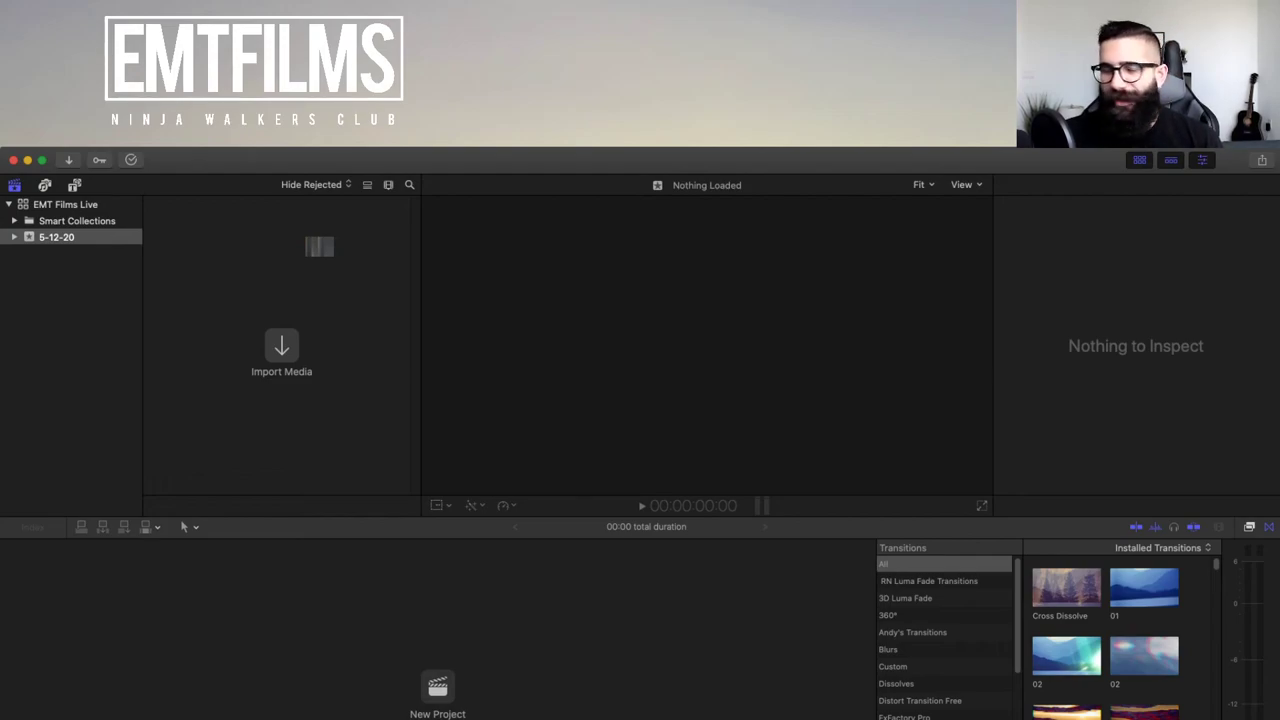
{"action": "left_click", "coordinate": [65, 204]}
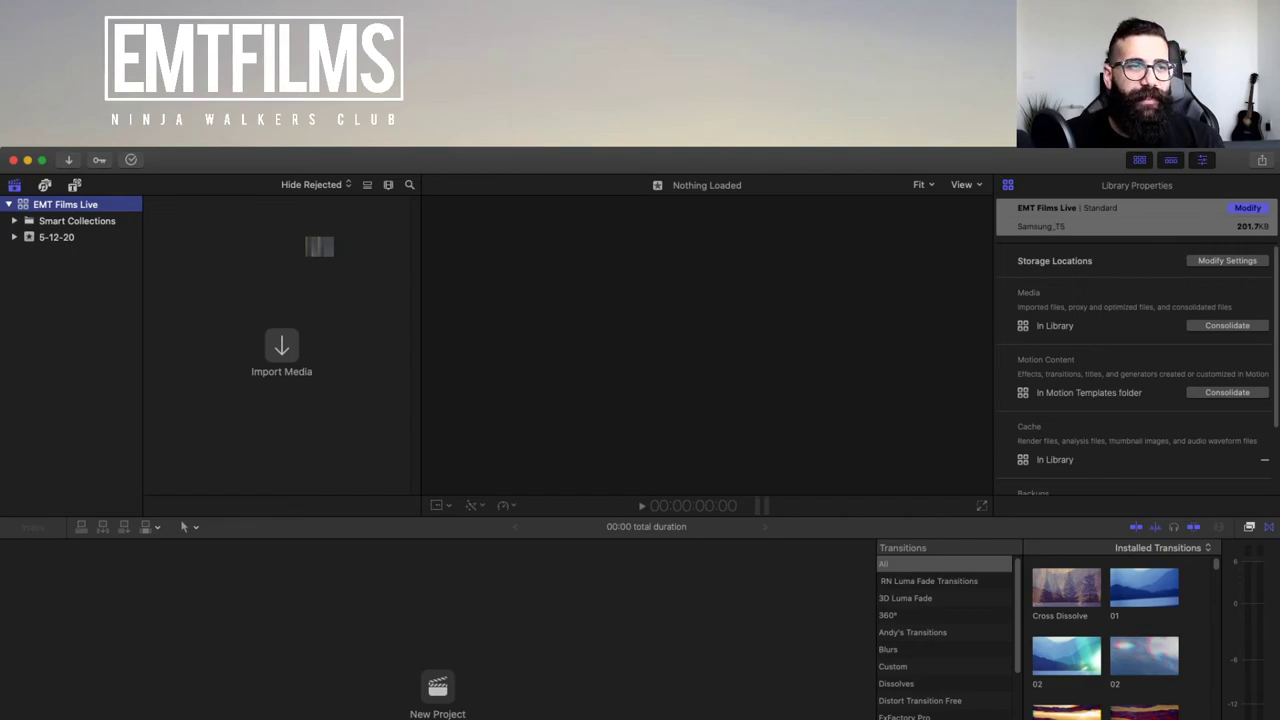
{"action": "left_click", "coordinate": [56, 237]}
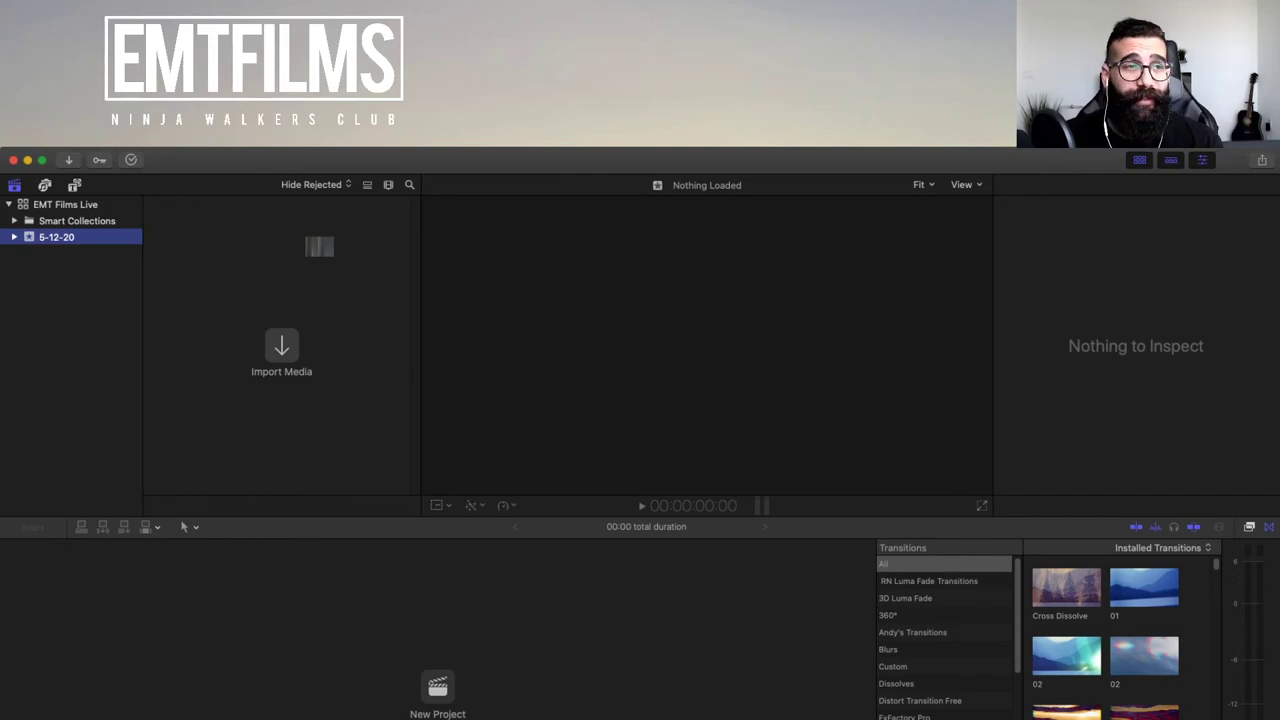
{"action": "left_click", "coordinate": [65, 204]}
{"action": "left_click", "coordinate": [56, 237]}
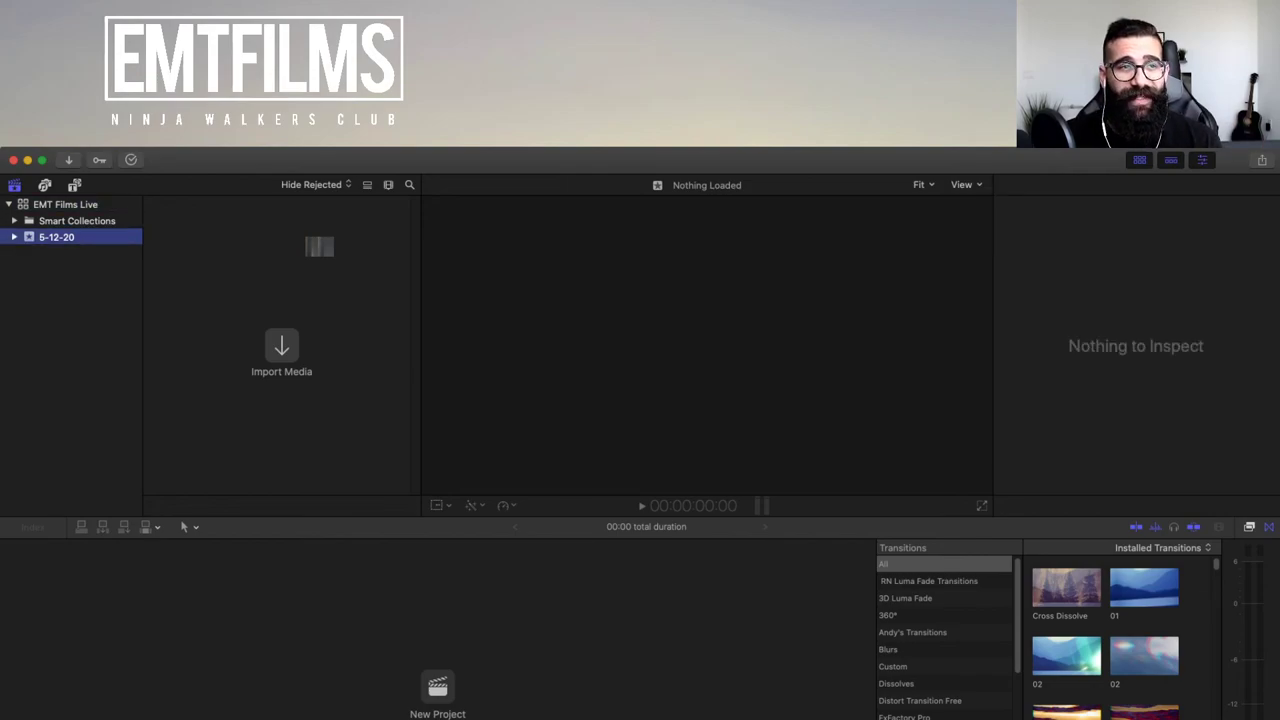
{"action": "left_click", "coordinate": [65, 204]}
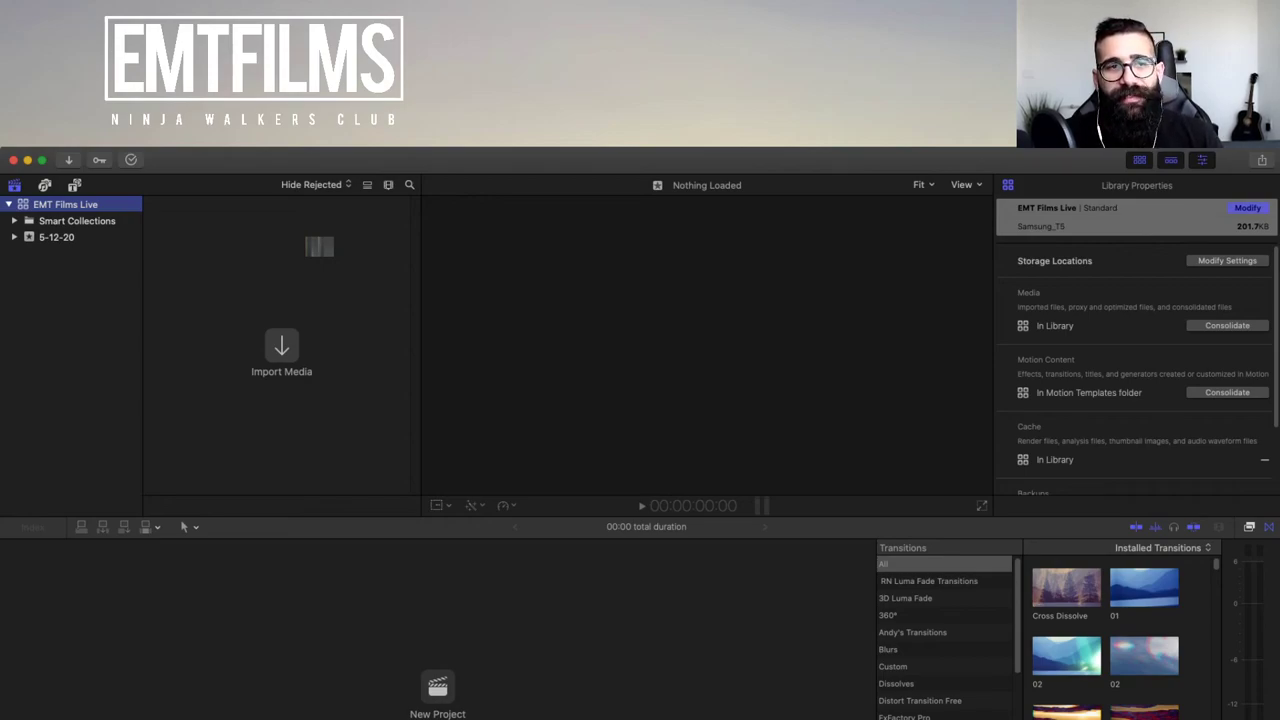
{"action": "left_click", "coordinate": [56, 237]}
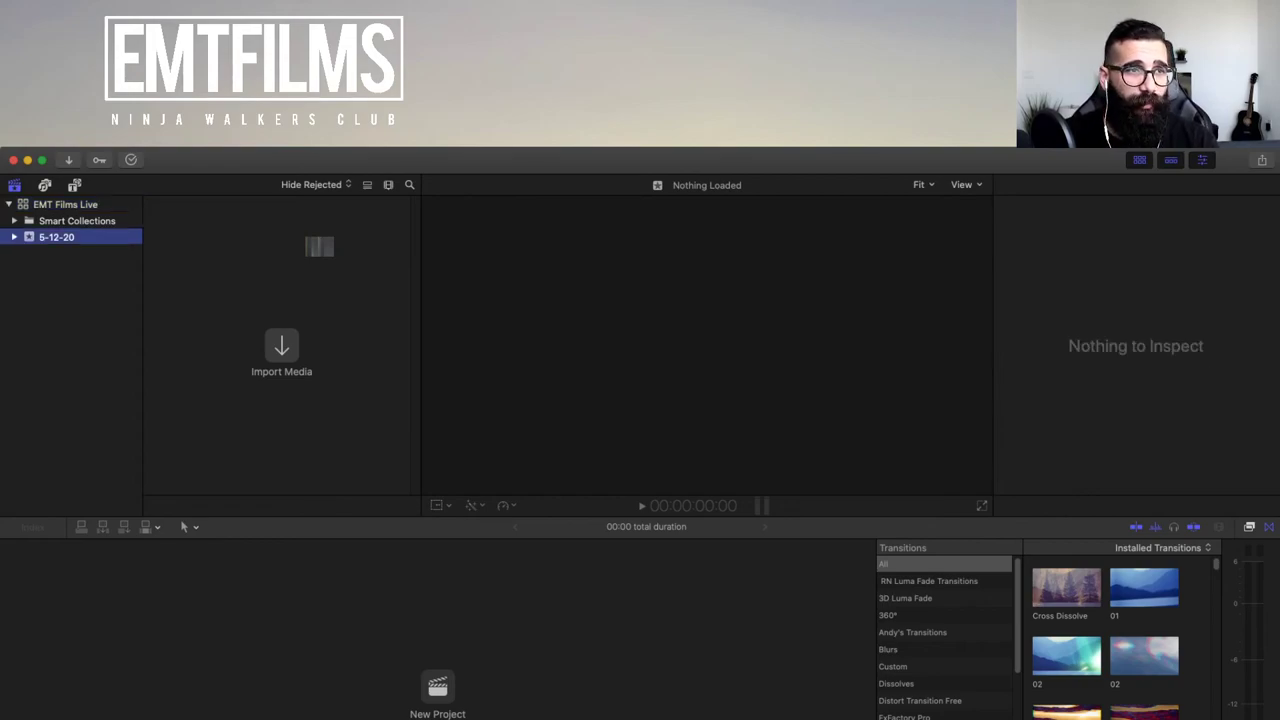
- Rename the 5-12-20 event as "Disney Osmo 3 B-Roll"
{"action": "right_click", "coordinate": [56, 237]}
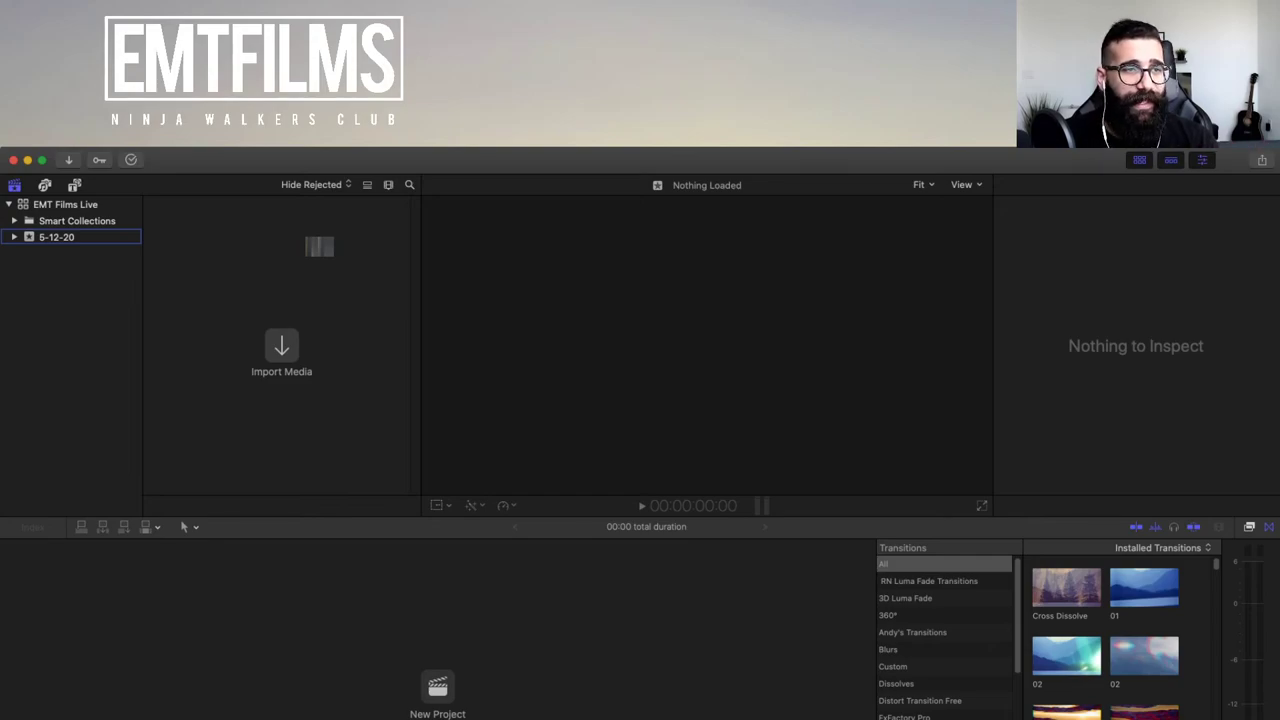
{"action": "left_click", "coordinate": [56, 237]}
{"action": "key", "text": "Return"}
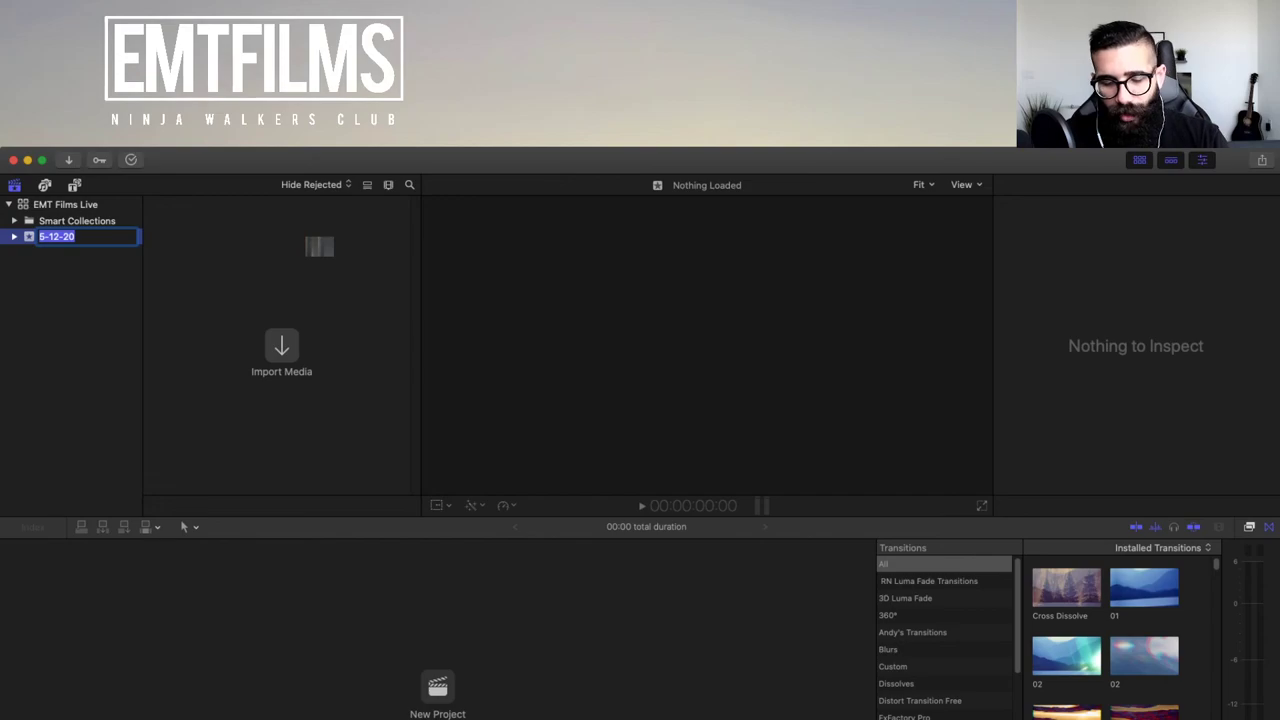
{"action": "type", "text": "Disney Osmo 3 B-Roll"}
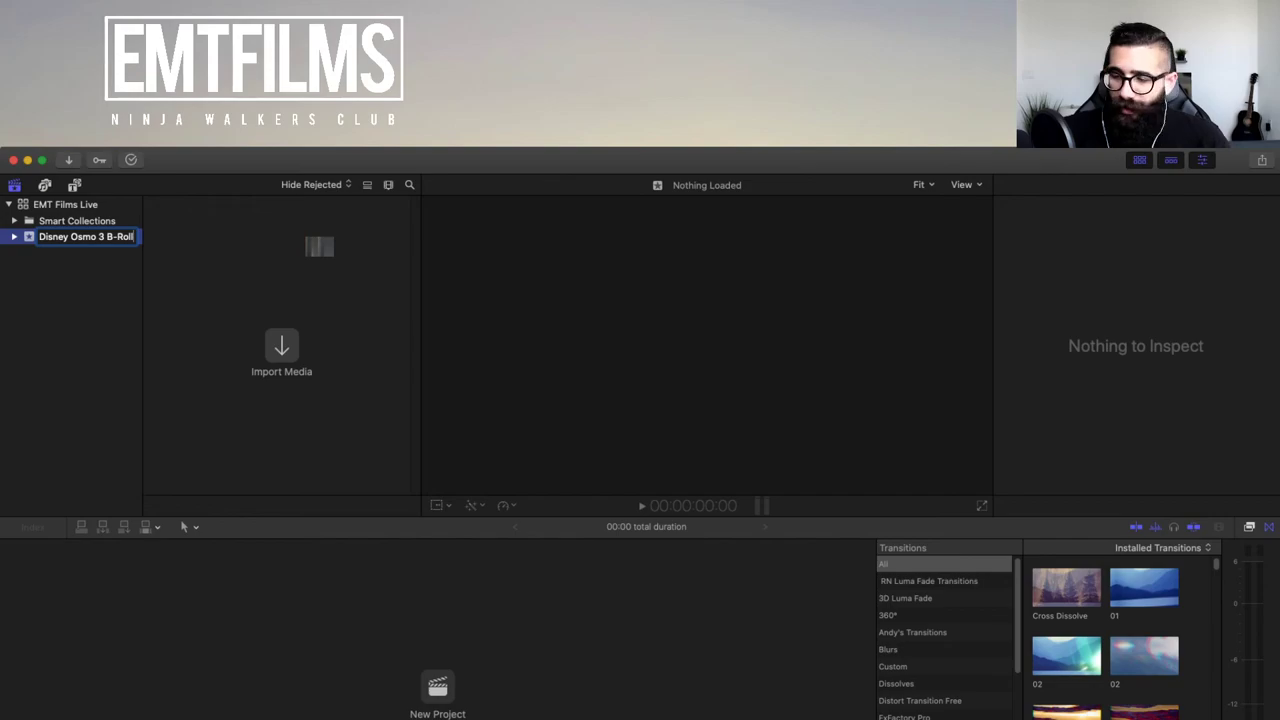
{"action": "key", "text": "Return"}
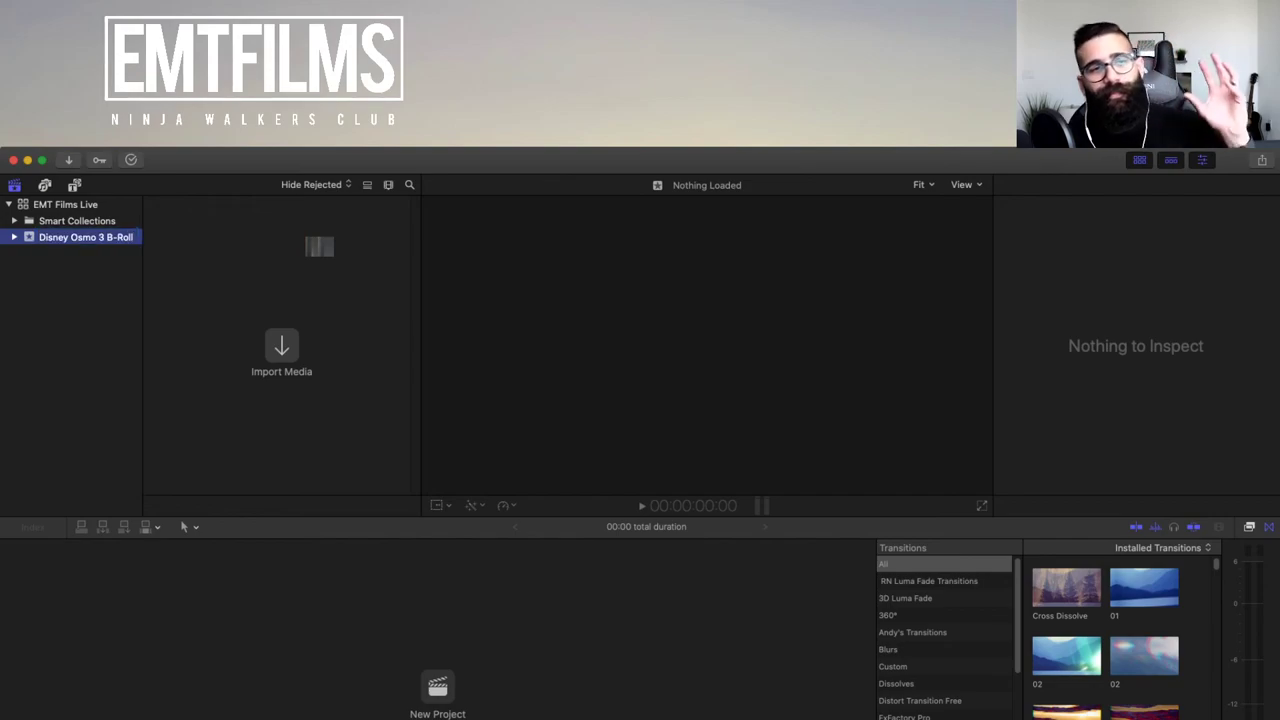
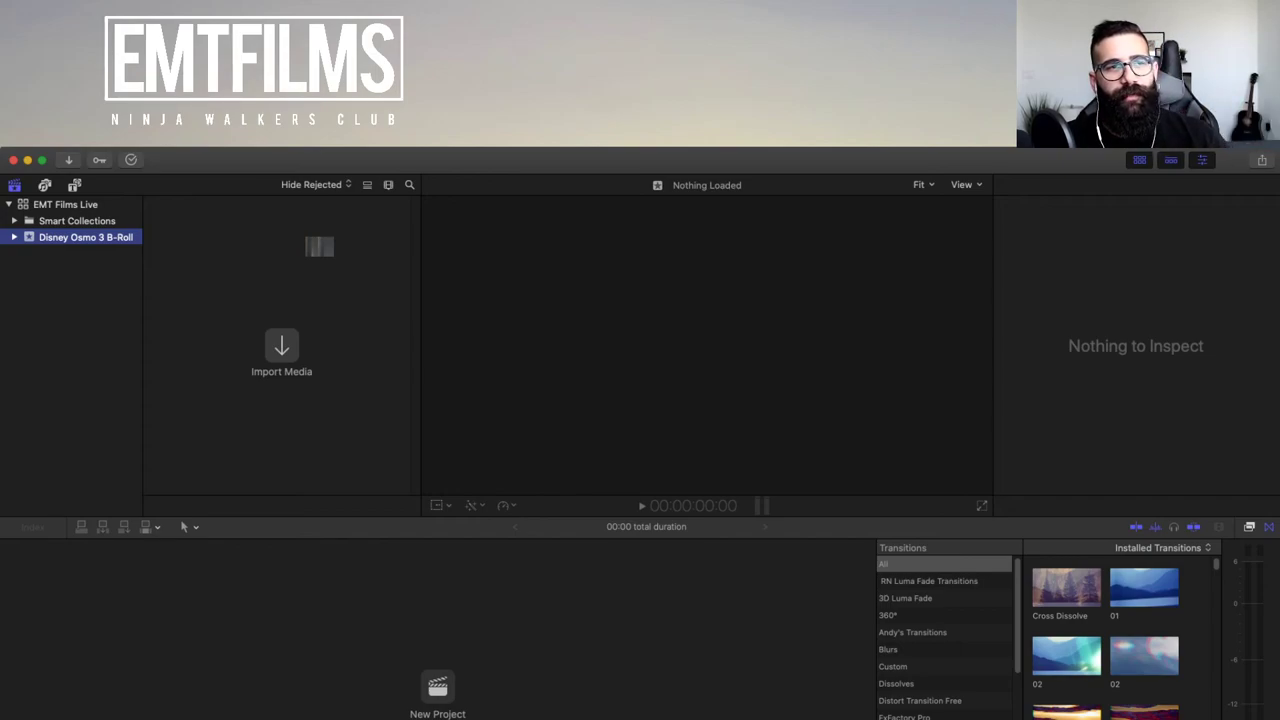
- In Finder, open the Disneyland DJI Osmo Mobile 3 folder on the Samsung_T5 drive, select both phone footage folders, and minimize the window
{"action": "left_click", "coordinate": [69, 160]}
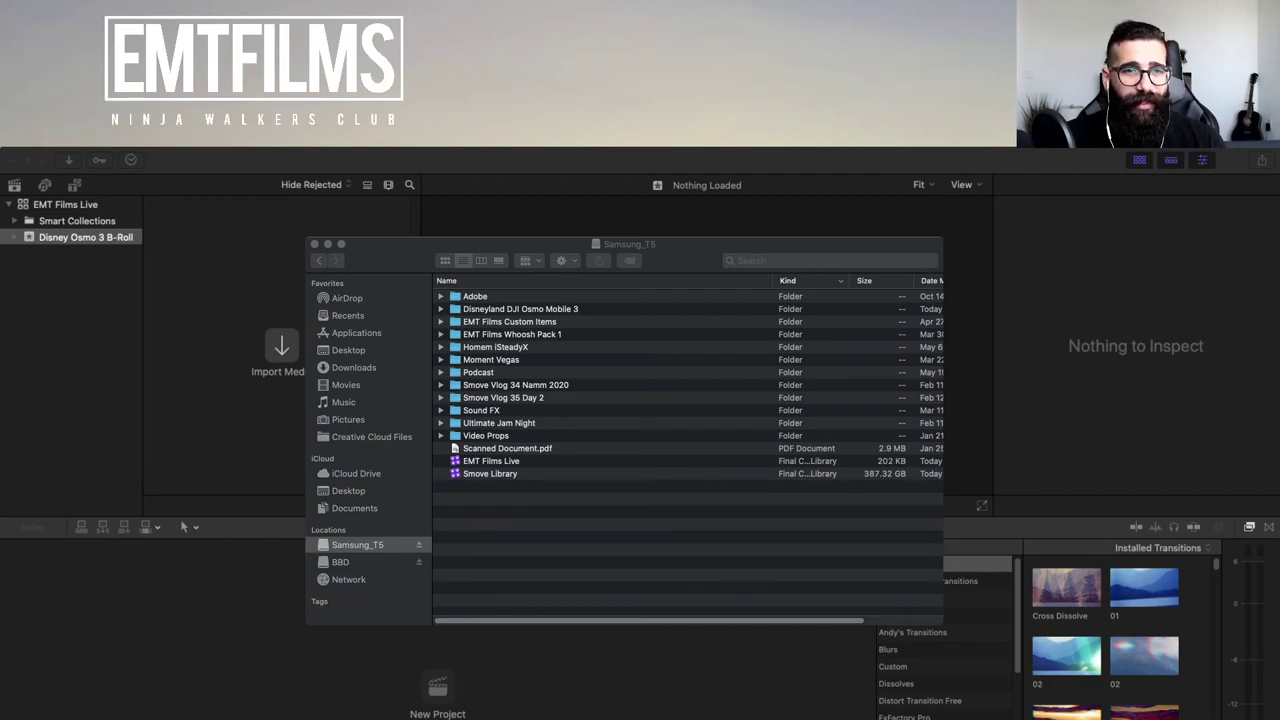
{"action": "left_click", "coordinate": [520, 309]}
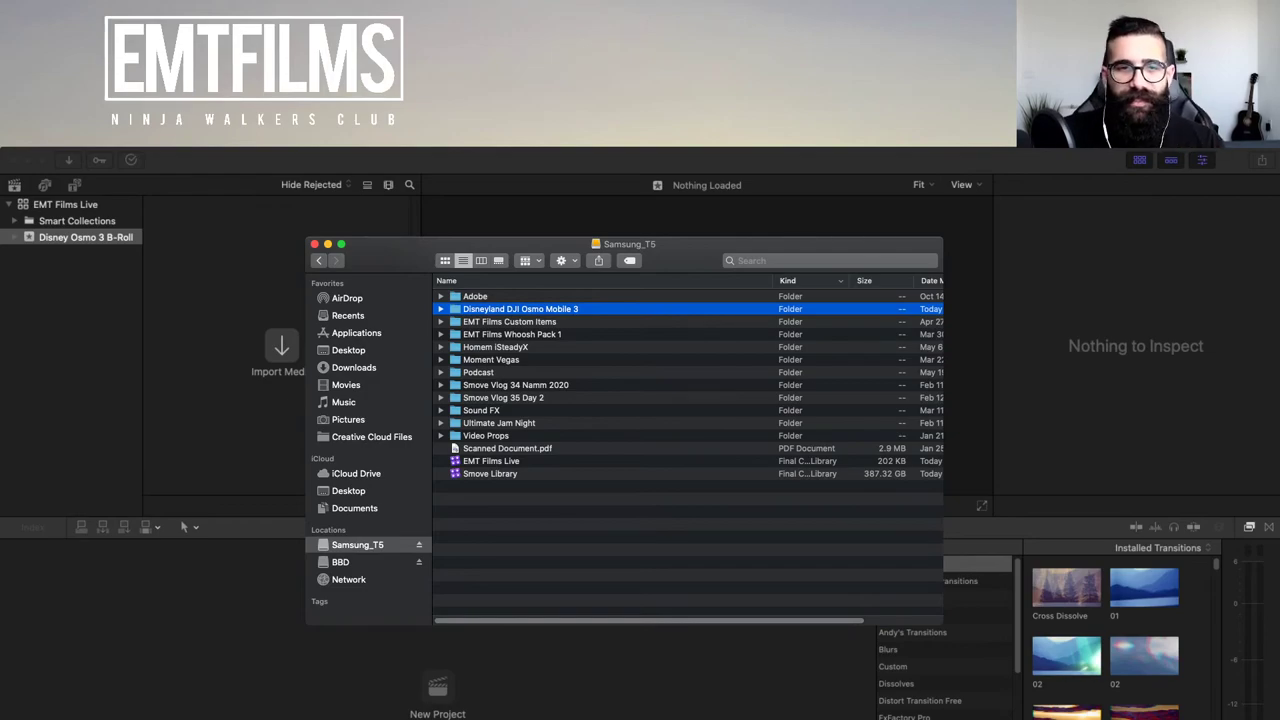
{"action": "double_click", "coordinate": [520, 309]}
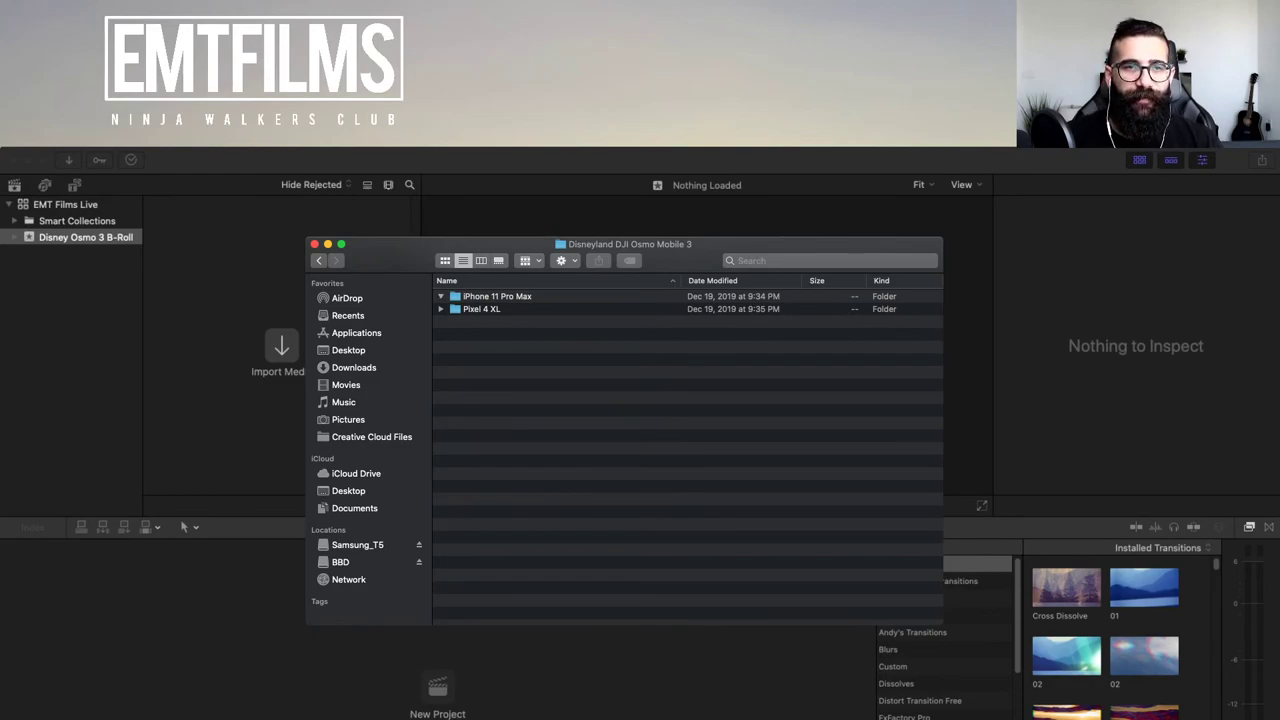
{"action": "left_click", "coordinate": [441, 296]}
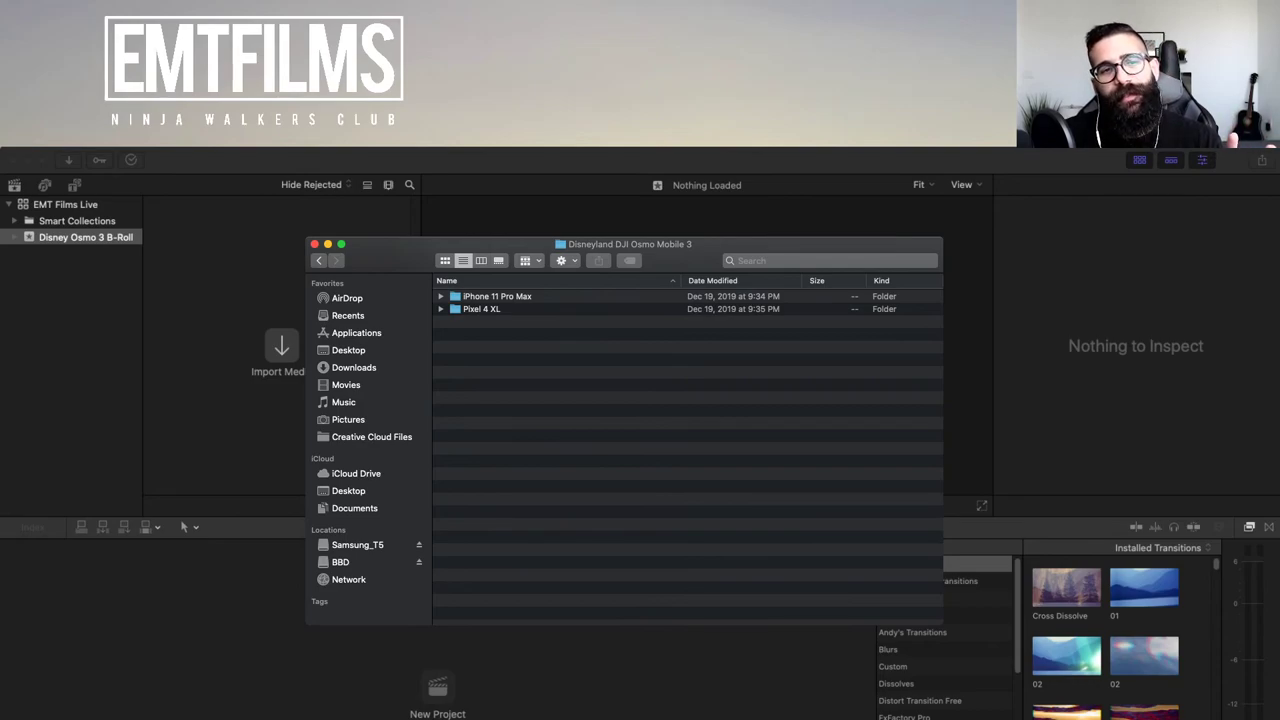
{"action": "key", "text": "super+a"}
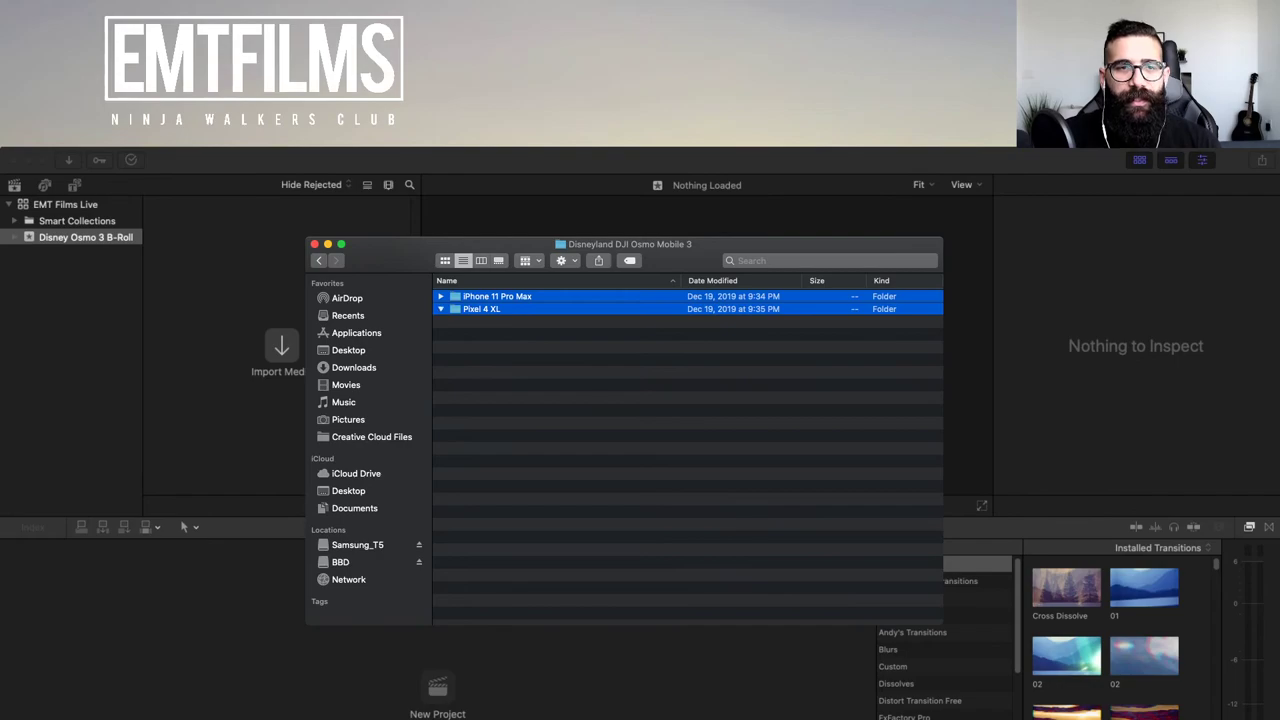
{"action": "key", "text": "Left"}
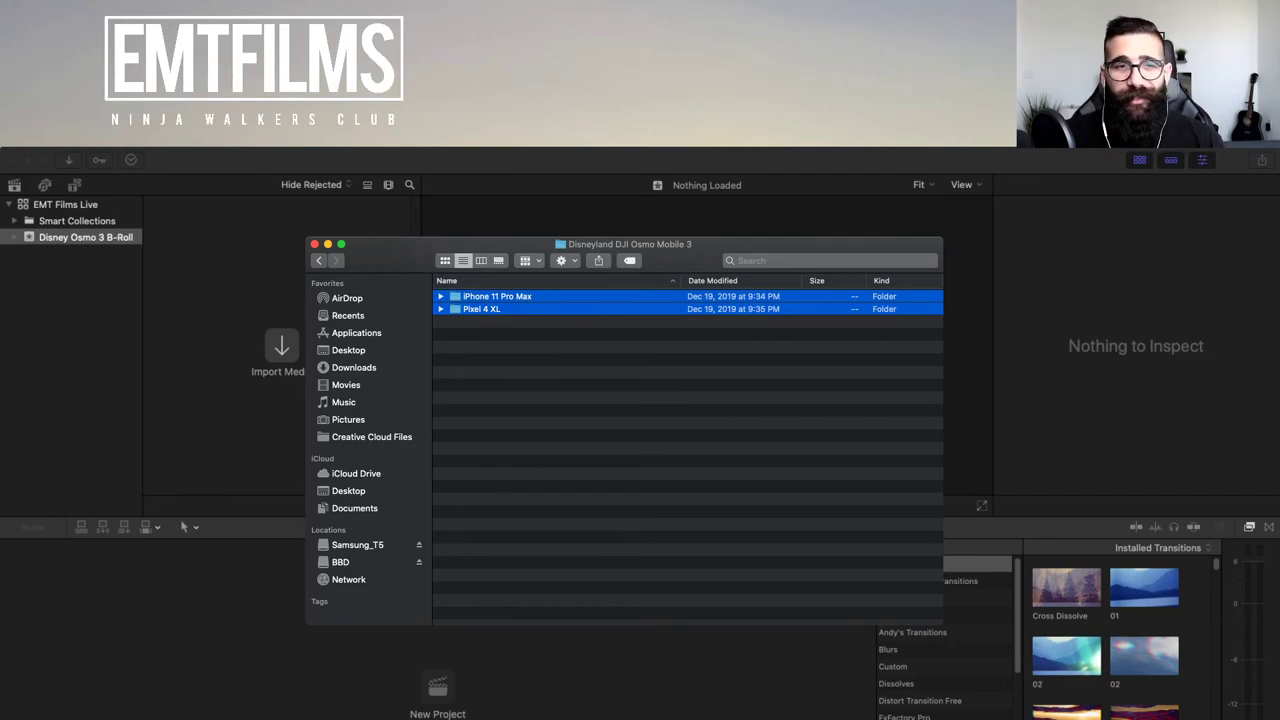
{"action": "left_click", "coordinate": [328, 244]}
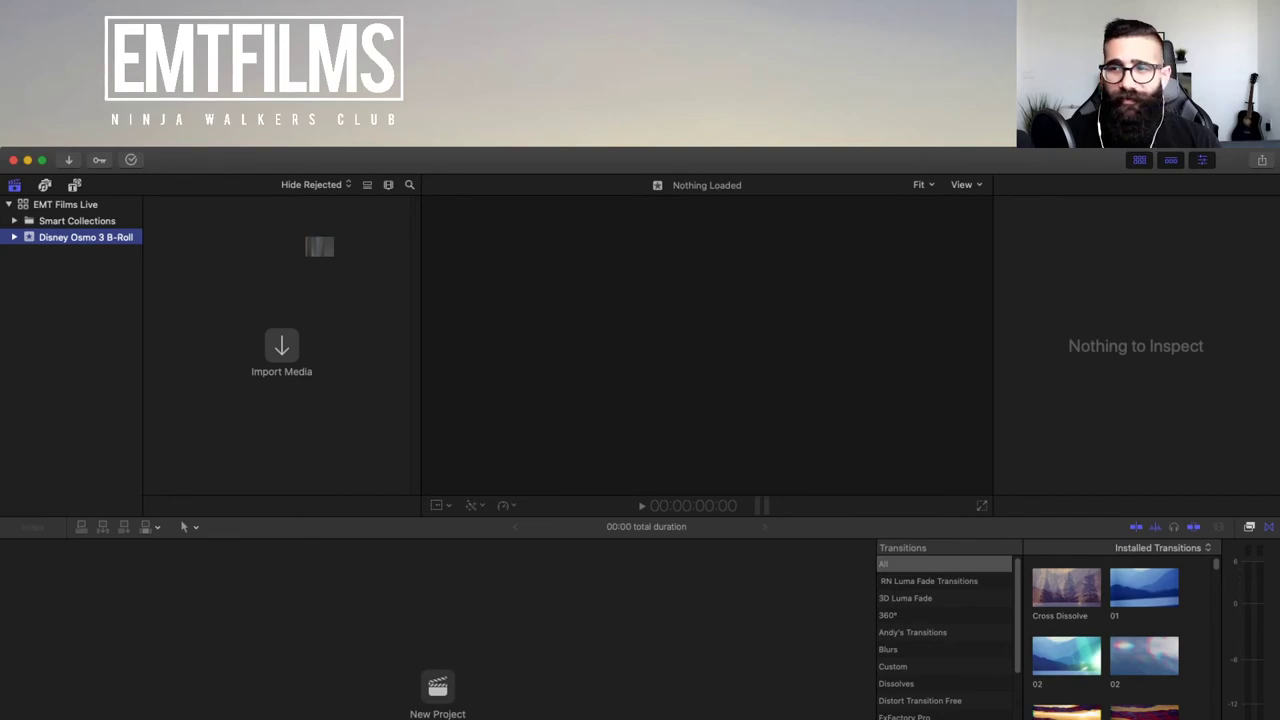
- Review the Playback and Import preferences in Final Cut Pro, including background rendering and file storage options, and close the preferences
{"action": "key", "text": "super+i"}
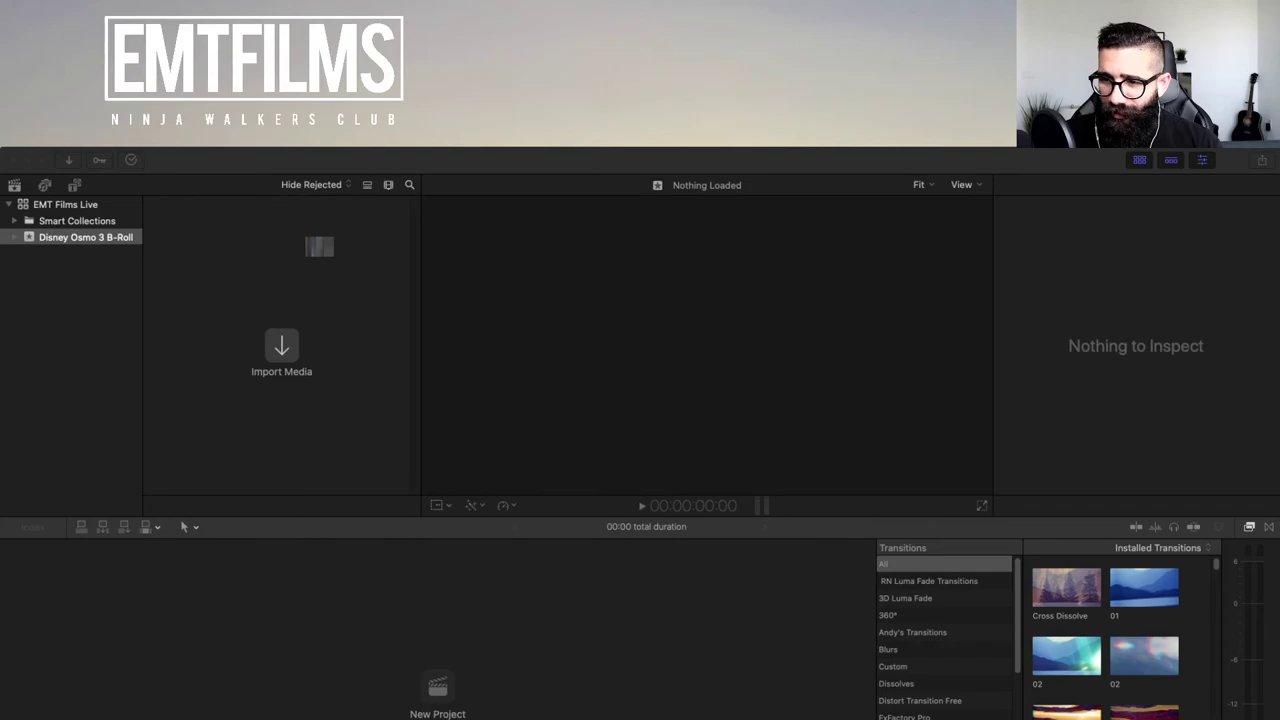
{"action": "key", "text": "super+comma"}
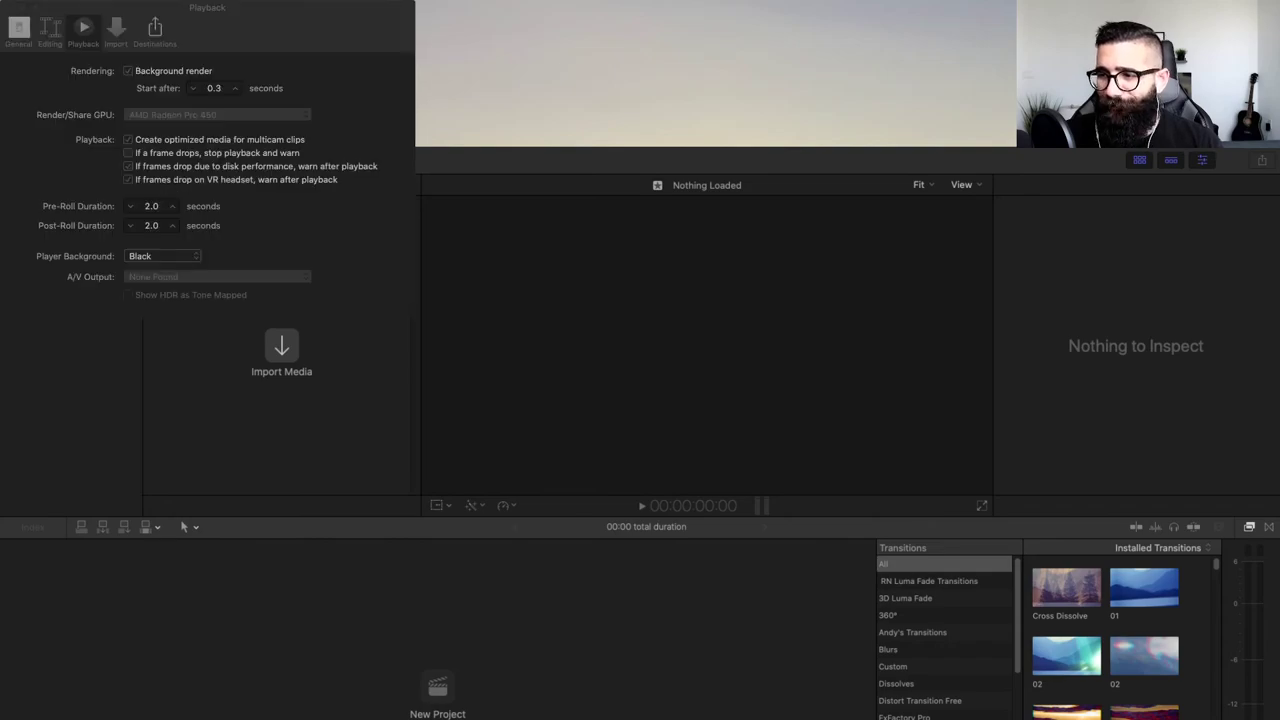
{"action": "left_click_drag", "start_coordinate": [207, 7], "coordinate": [467, 244]}
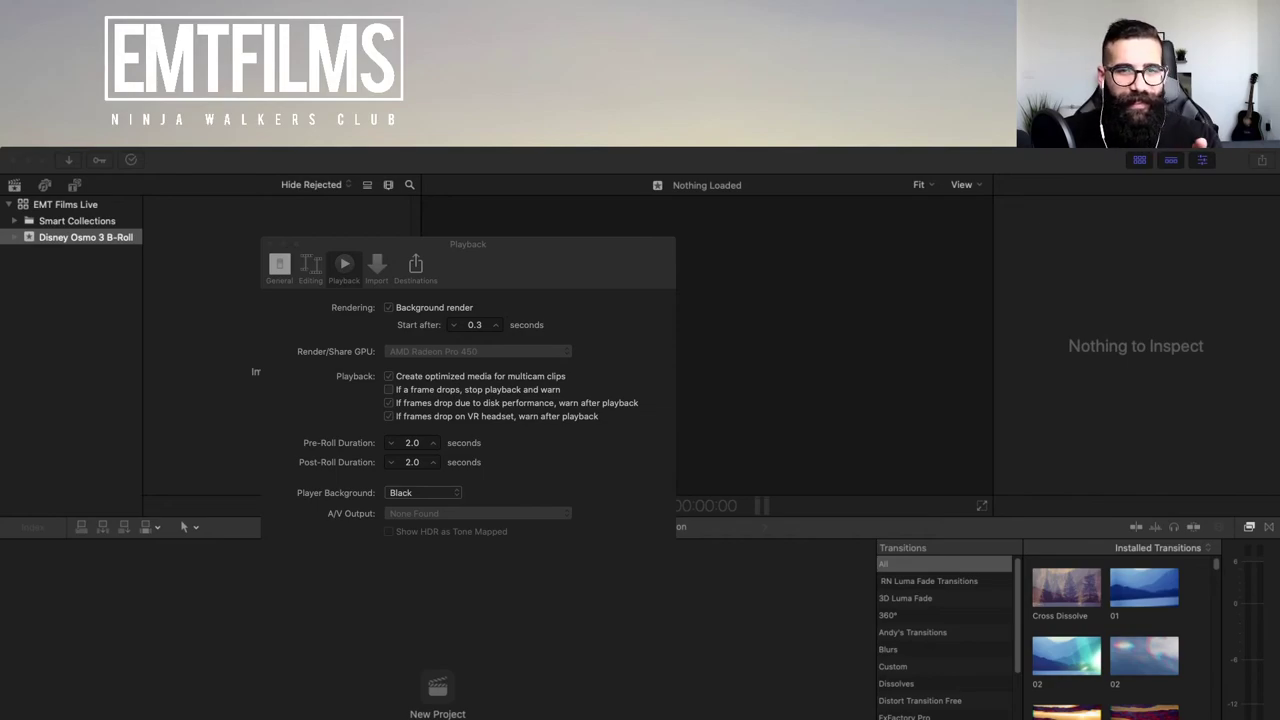
{"action": "left_click", "coordinate": [474, 325]}
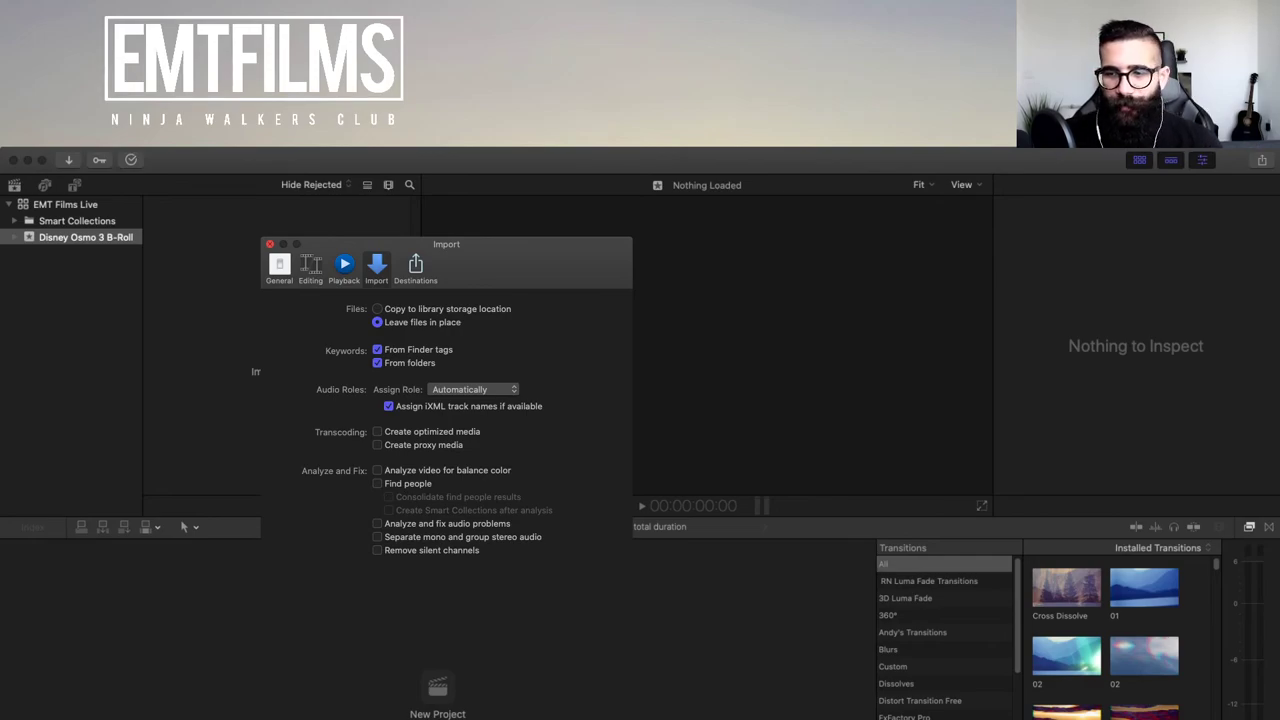
{"action": "left_click", "coordinate": [270, 244]}
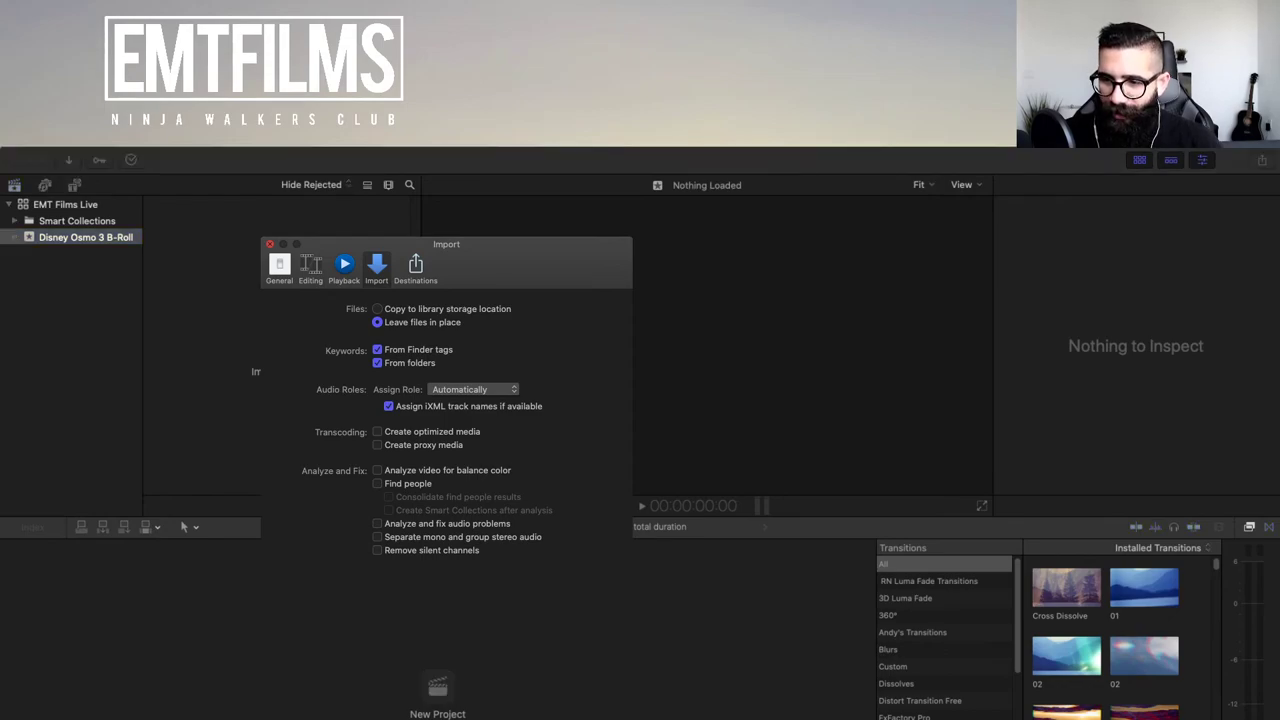
{"action": "key", "text": "super+w"}
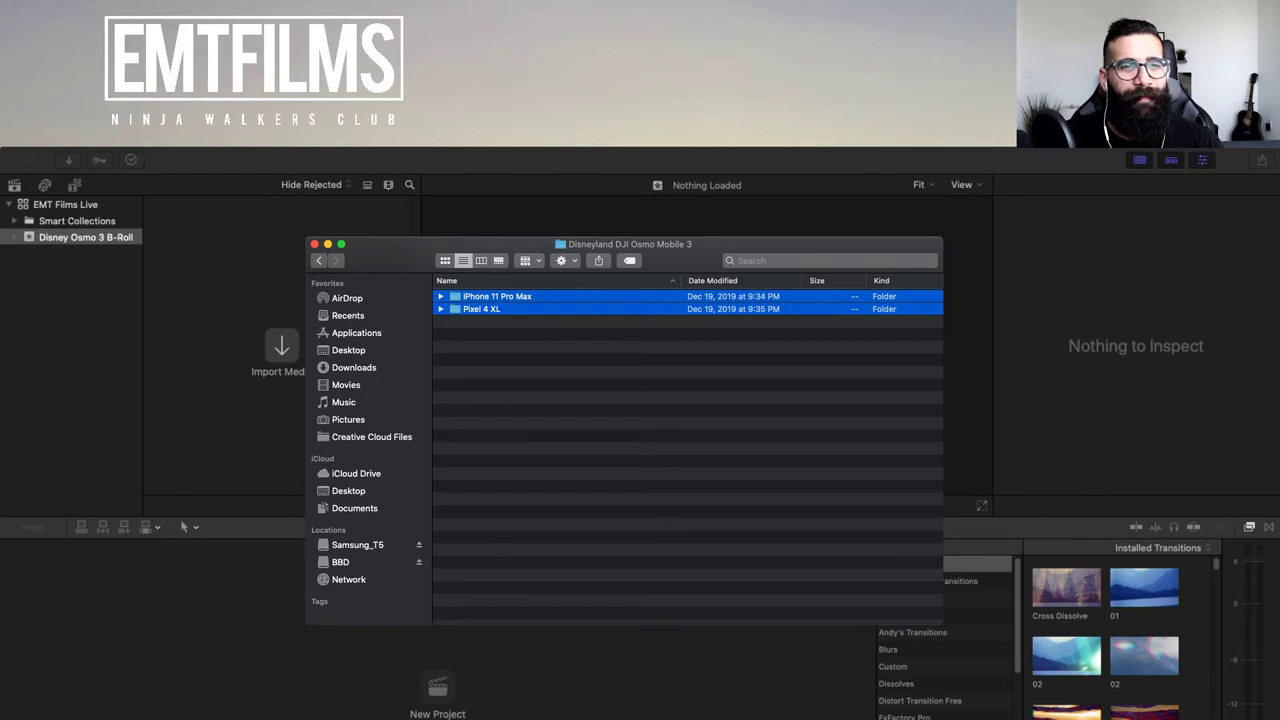
- Import the iPhone 11 Pro Max and Pixel 4 XL folders from Finder into the Disney Osmo 3 B-Roll event and return to Final Cut Pro
{"action": "left_click_drag", "start_coordinate": [497, 302], "coordinate": [85, 237]}
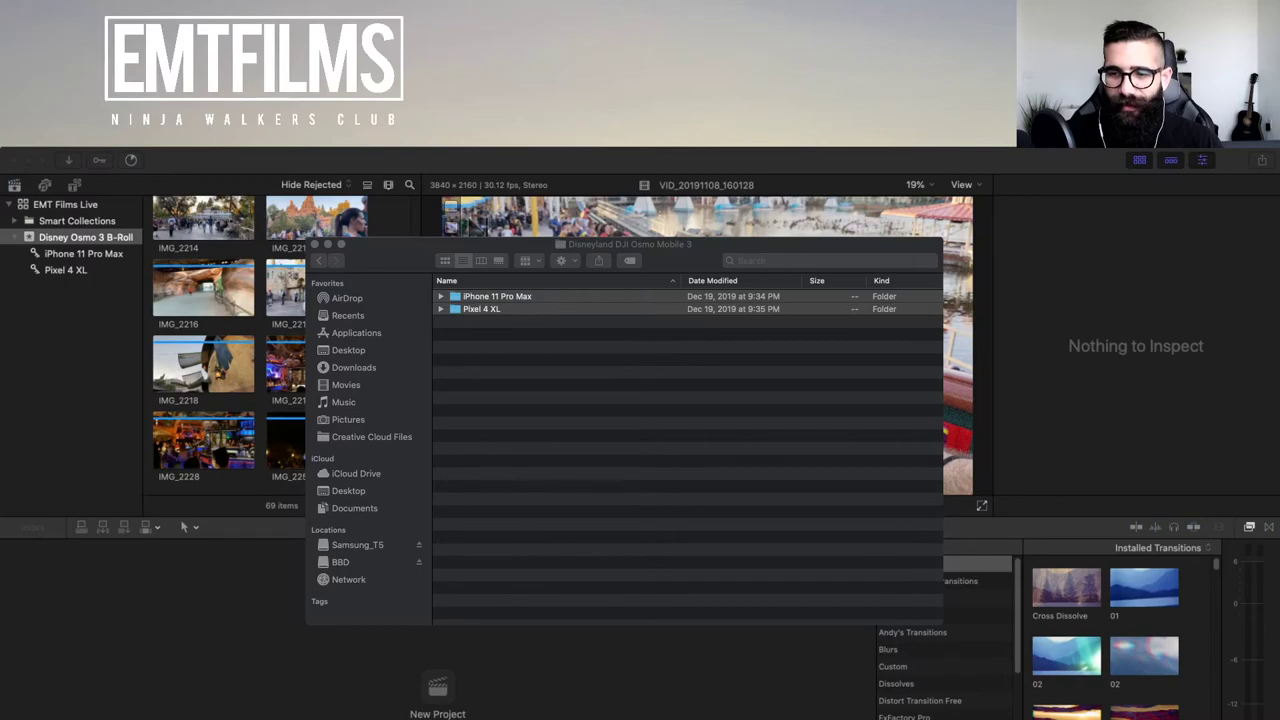
{"action": "key", "text": "super+Tab"}
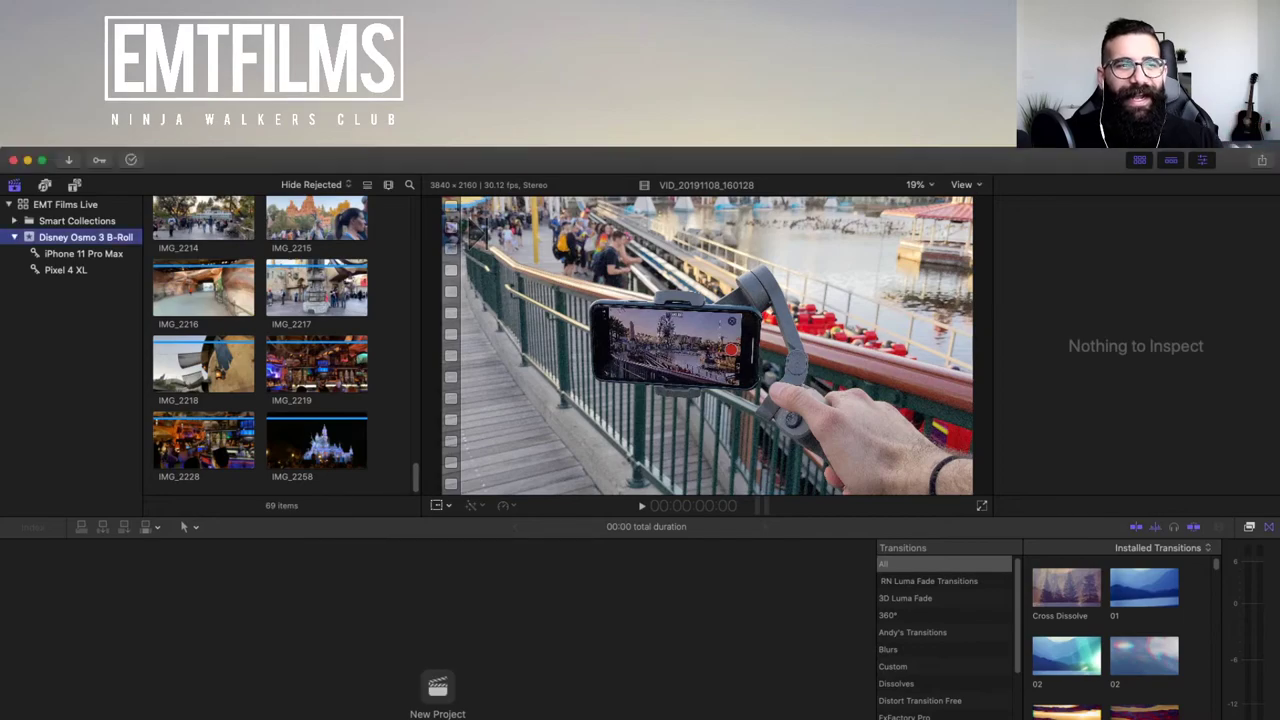
- Compare the clips in the iPhone 11 Pro Max and Pixel 4 XL keyword collections and preview the iPhone footage
{"action": "left_click", "coordinate": [83, 253]}
{"action": "left_click", "coordinate": [65, 270]}
{"action": "left_click", "coordinate": [83, 253]}
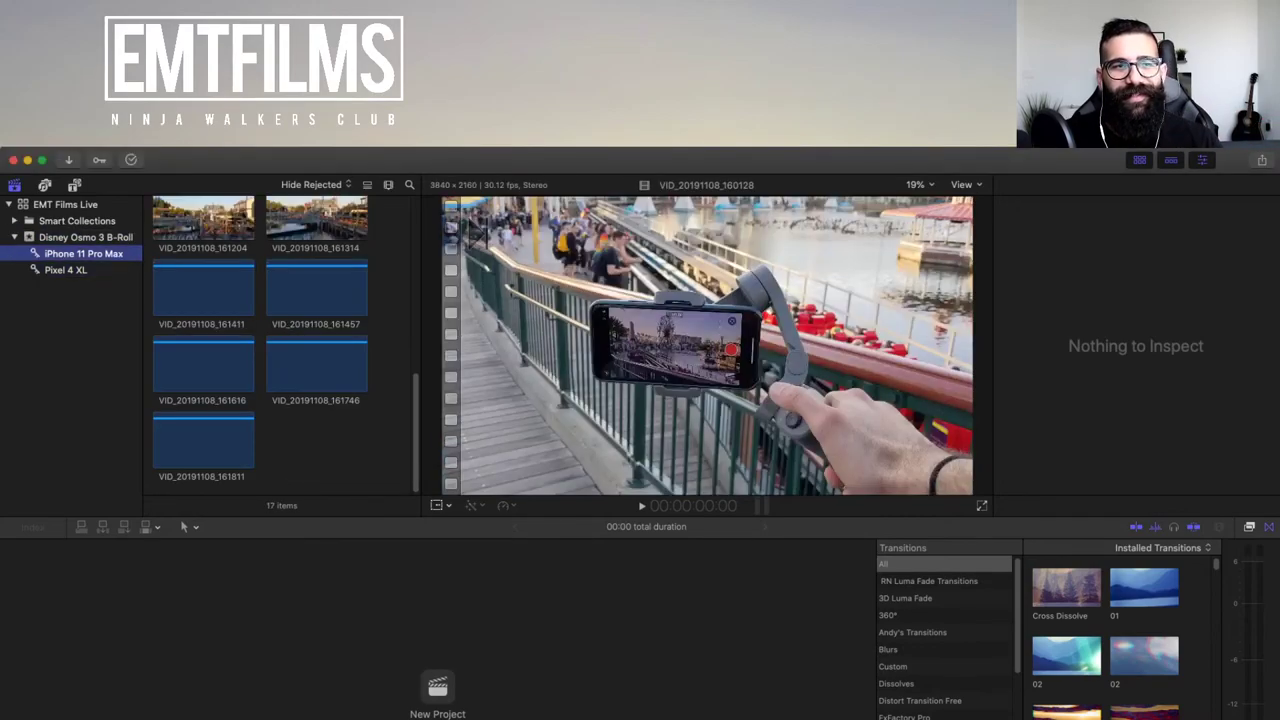
{"action": "left_click", "coordinate": [65, 270]}
{"action": "left_click", "coordinate": [83, 253]}
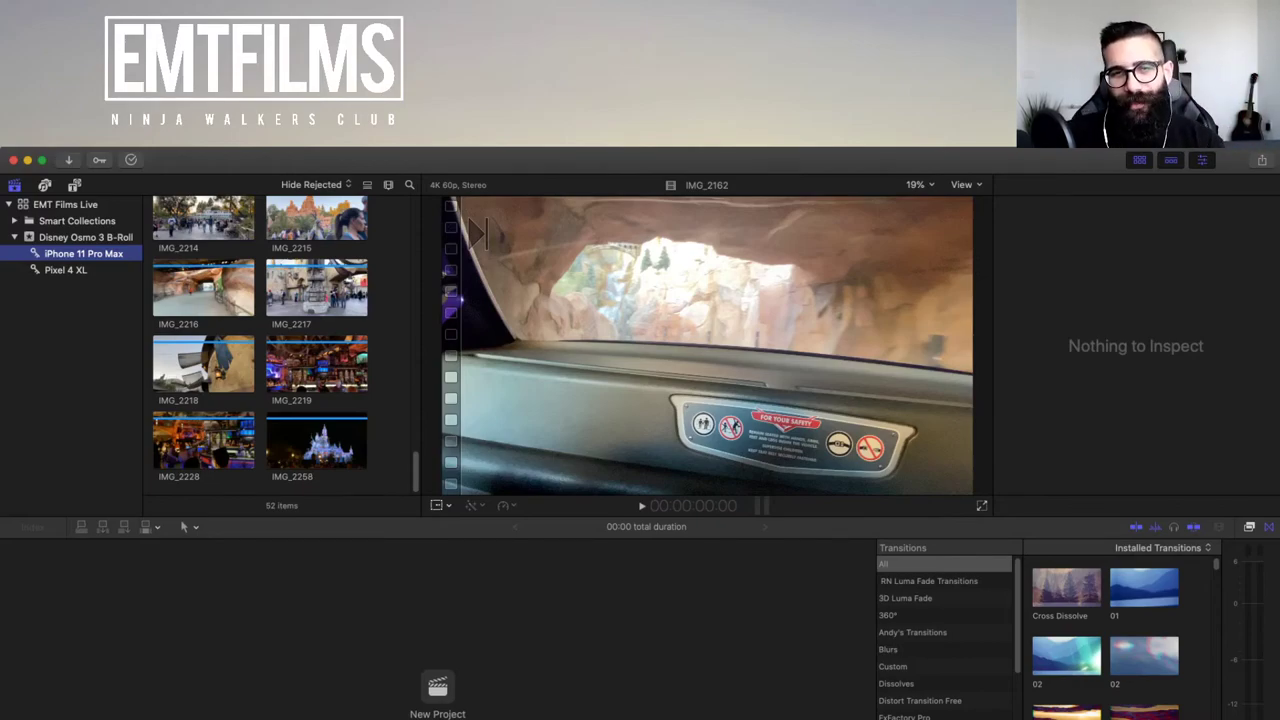
{"action": "left_click", "coordinate": [65, 270]}
{"action": "left_click", "coordinate": [83, 253]}
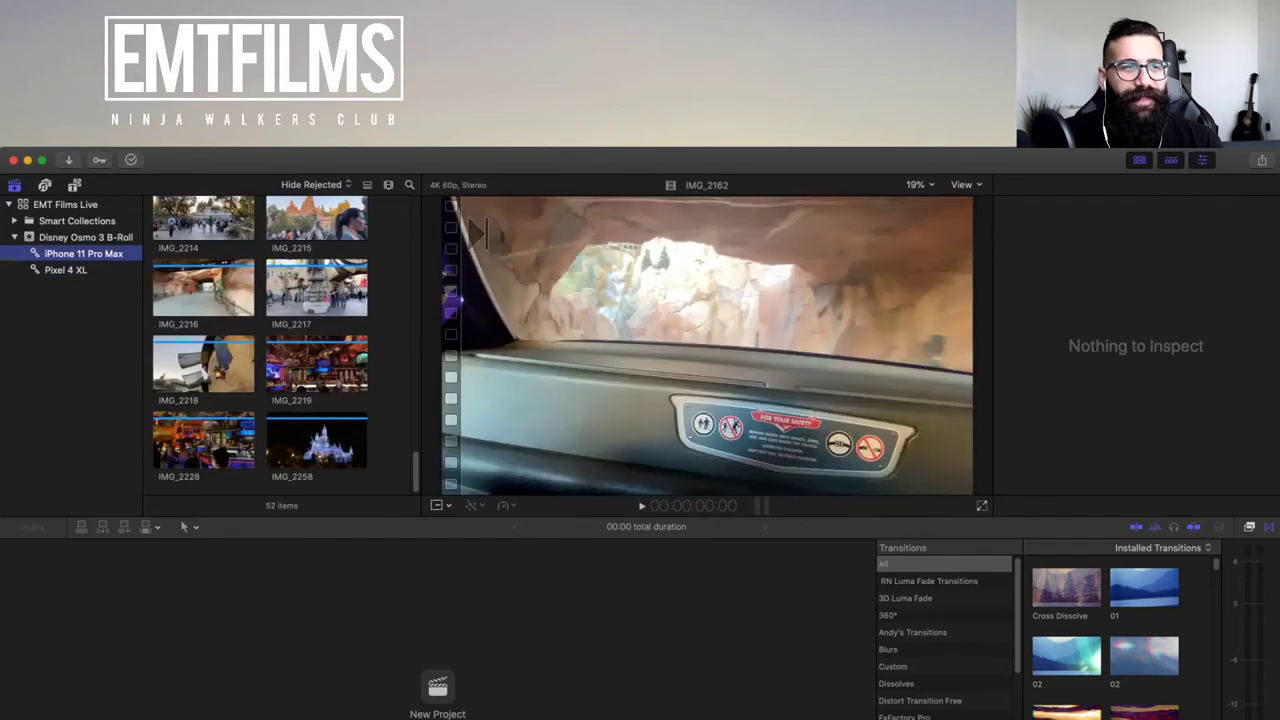
{"action": "left_click", "coordinate": [65, 270]}
{"action": "left_click", "coordinate": [83, 253]}
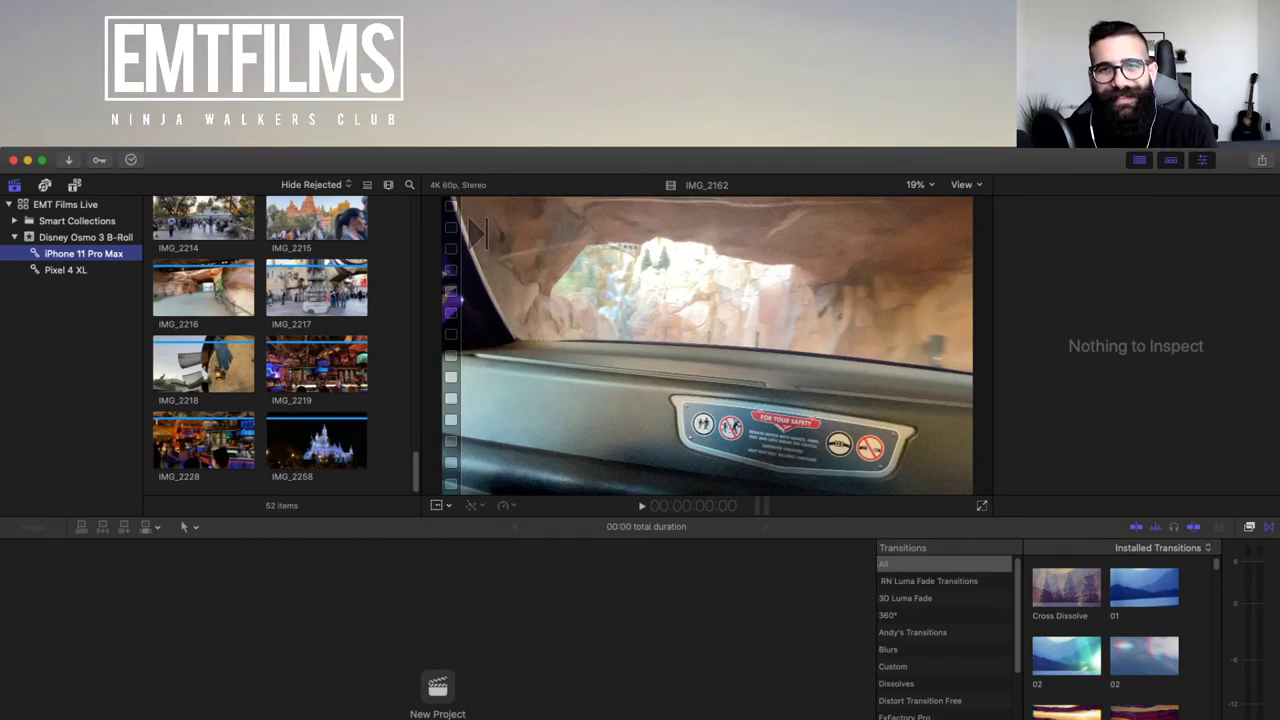
{"action": "key", "text": "super+Tab"}
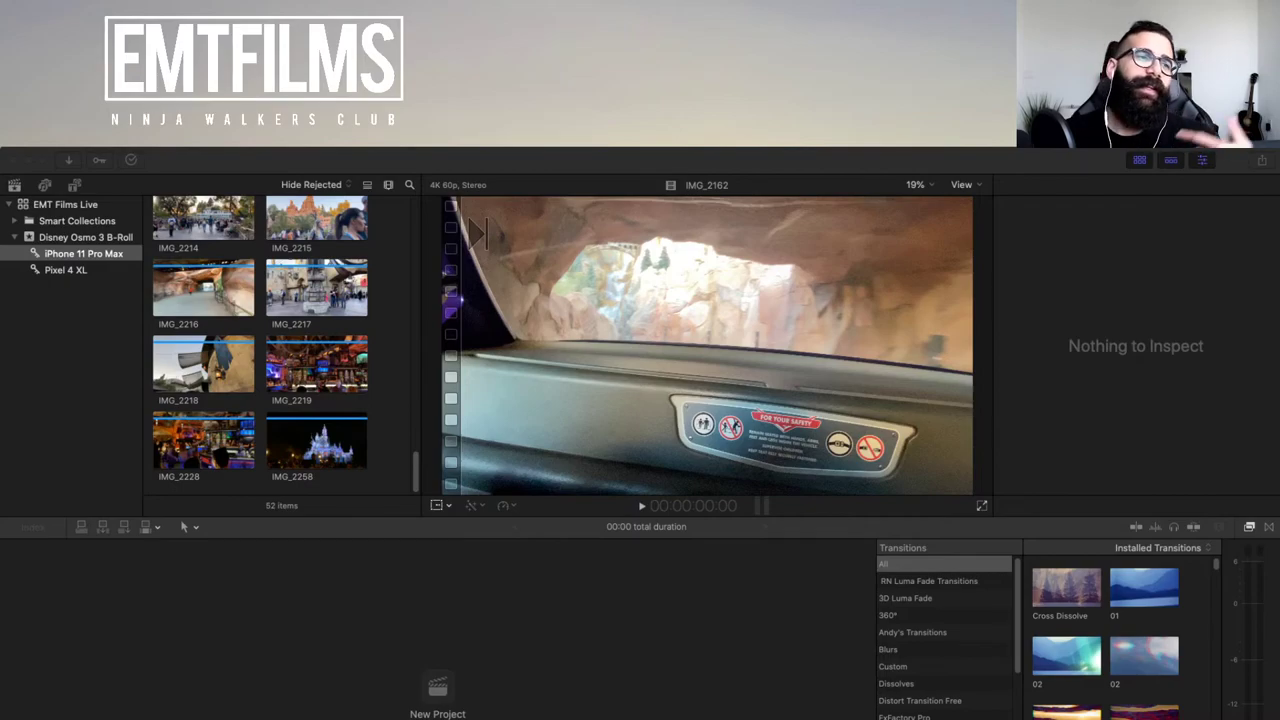
{"action": "left_click", "coordinate": [83, 253]}
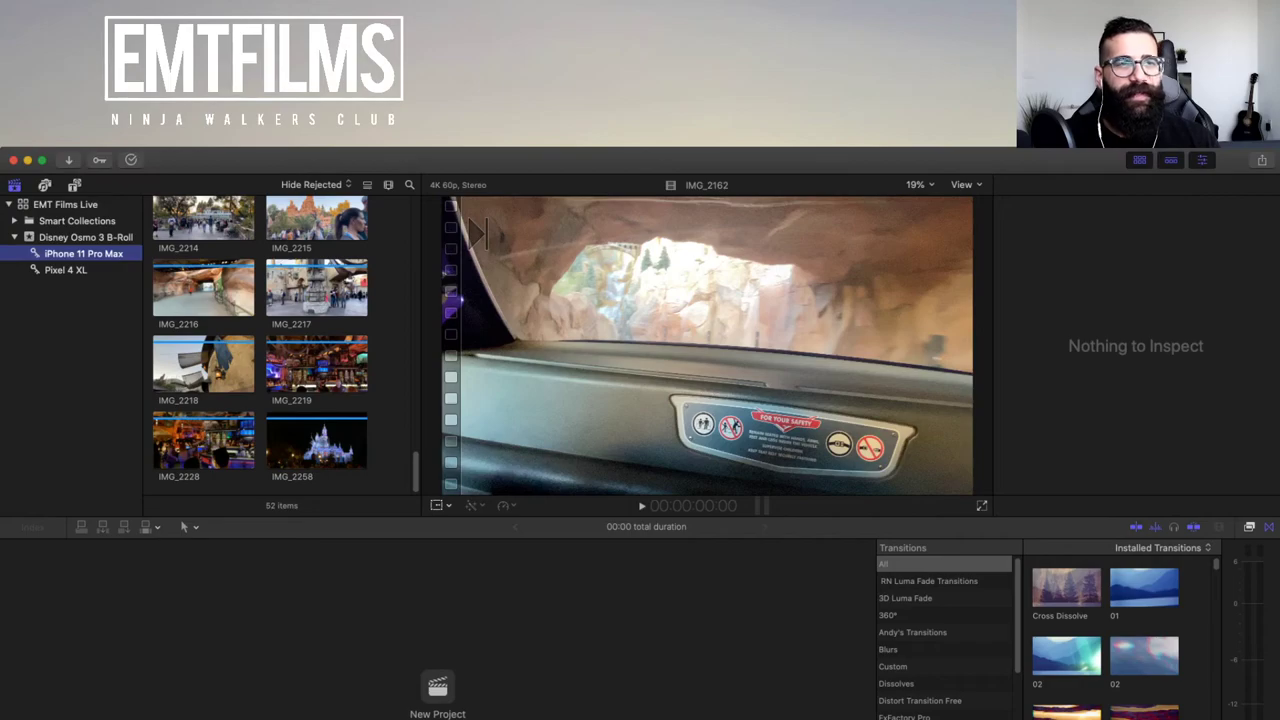
{"action": "left_click", "coordinate": [65, 270]}
{"action": "left_click", "coordinate": [83, 253]}
{"action": "left_click", "coordinate": [65, 270]}
{"action": "left_click", "coordinate": [83, 253]}
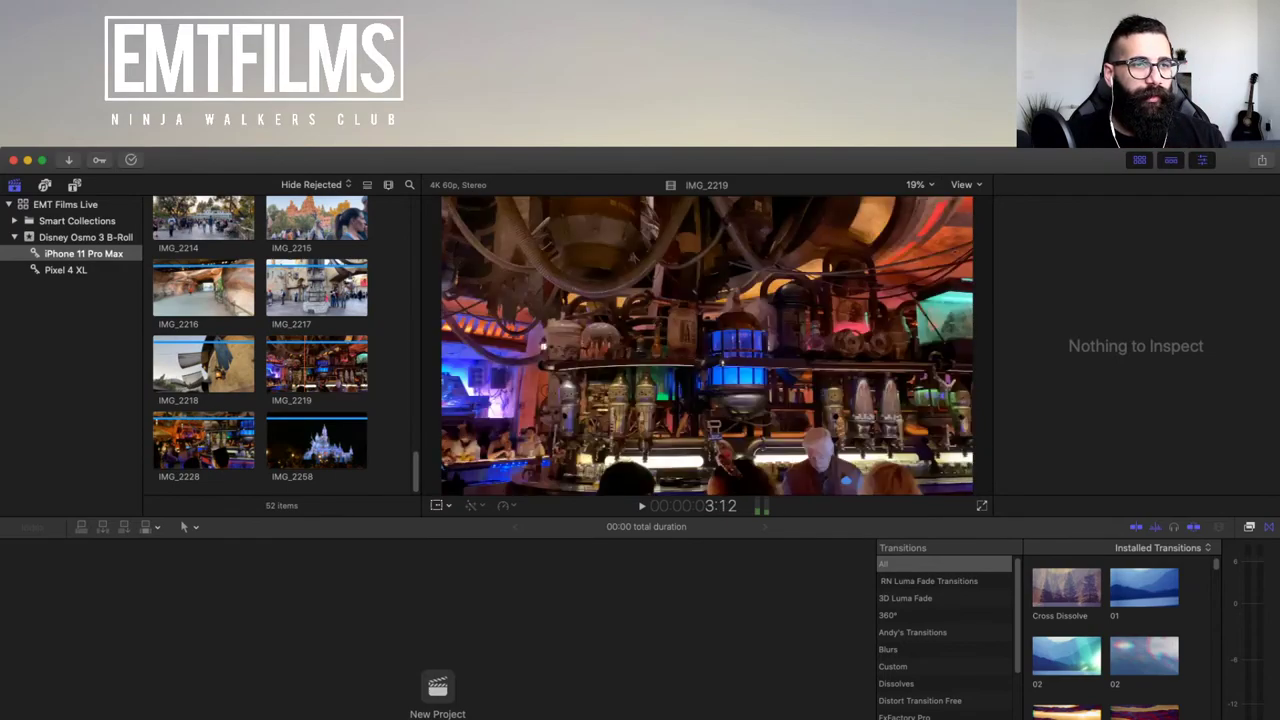
{"action": "key", "text": "space"}
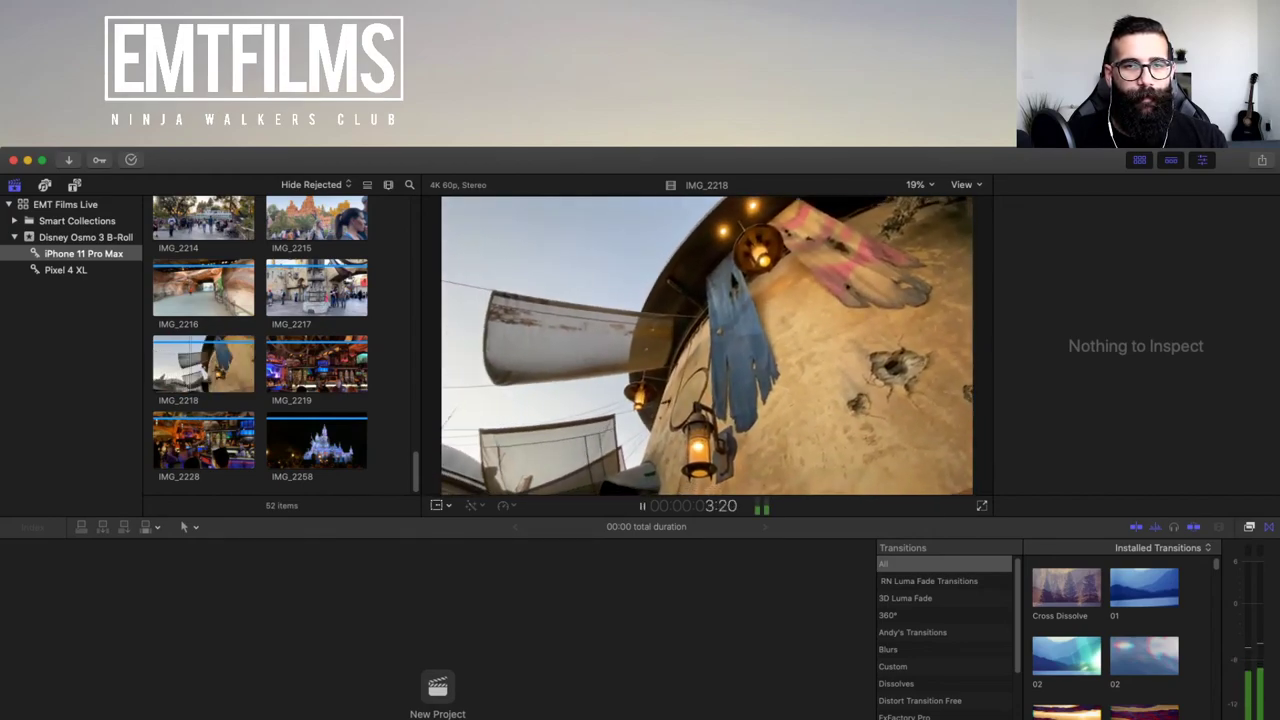
- Compare the combined clips of the Disney Osmo 3 B-Roll event with those in its iPhone 11 Pro Max and Pixel 4 XL keyword collections
{"action": "key", "text": "space"}
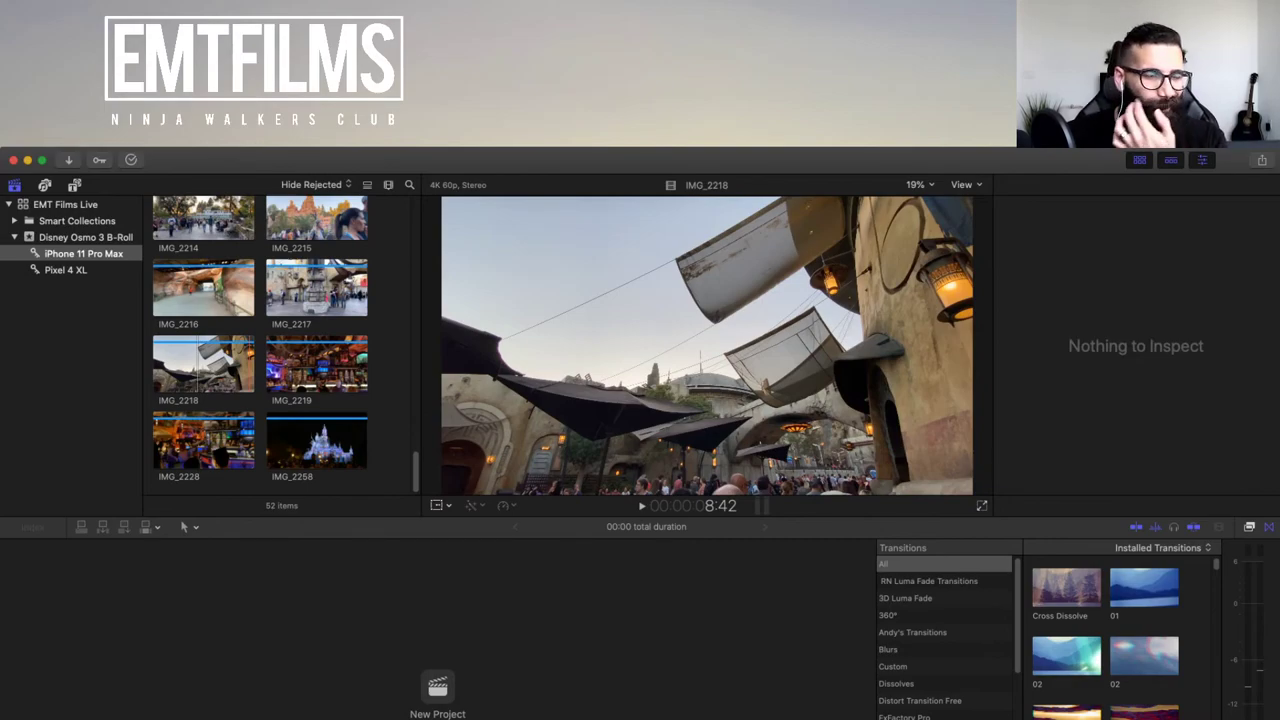
{"action": "left_click", "coordinate": [85, 237]}
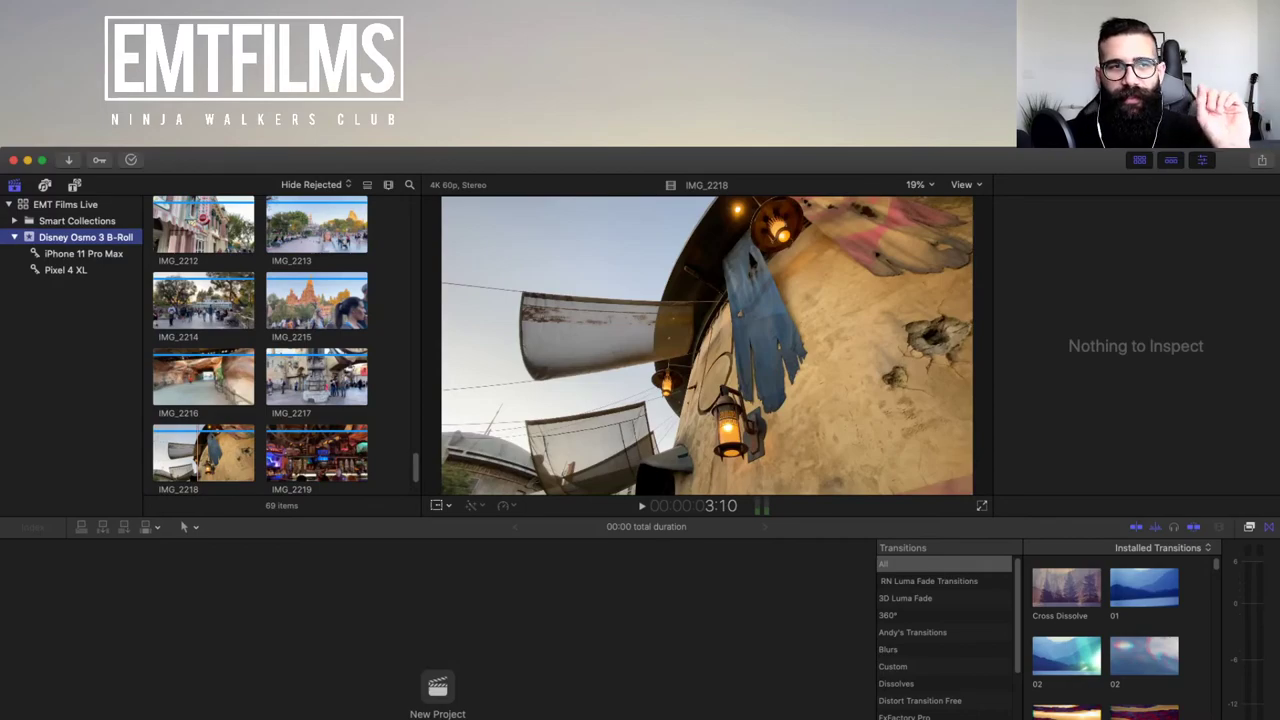
{"action": "key", "text": "Down"}
{"action": "key", "text": "Down"}
{"action": "key", "text": "Up"}
{"action": "key", "text": "Up"}
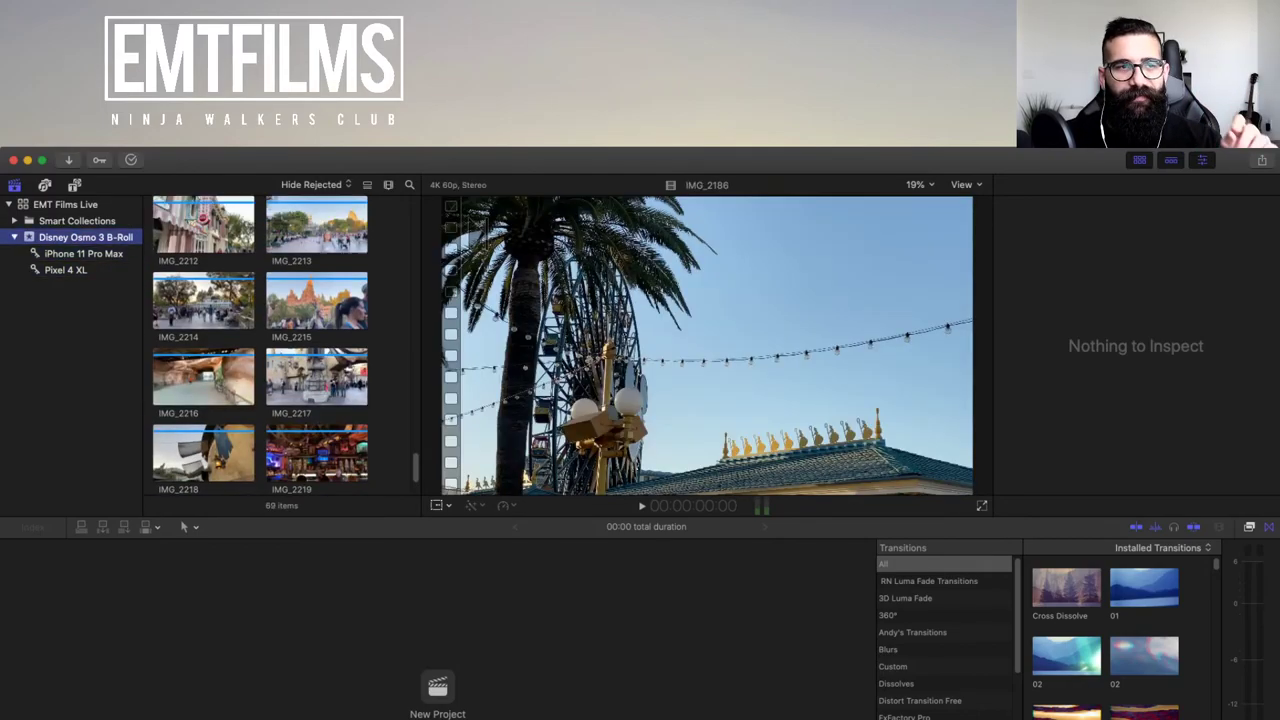
{"action": "key", "text": "Down"}
{"action": "key", "text": "Down"}
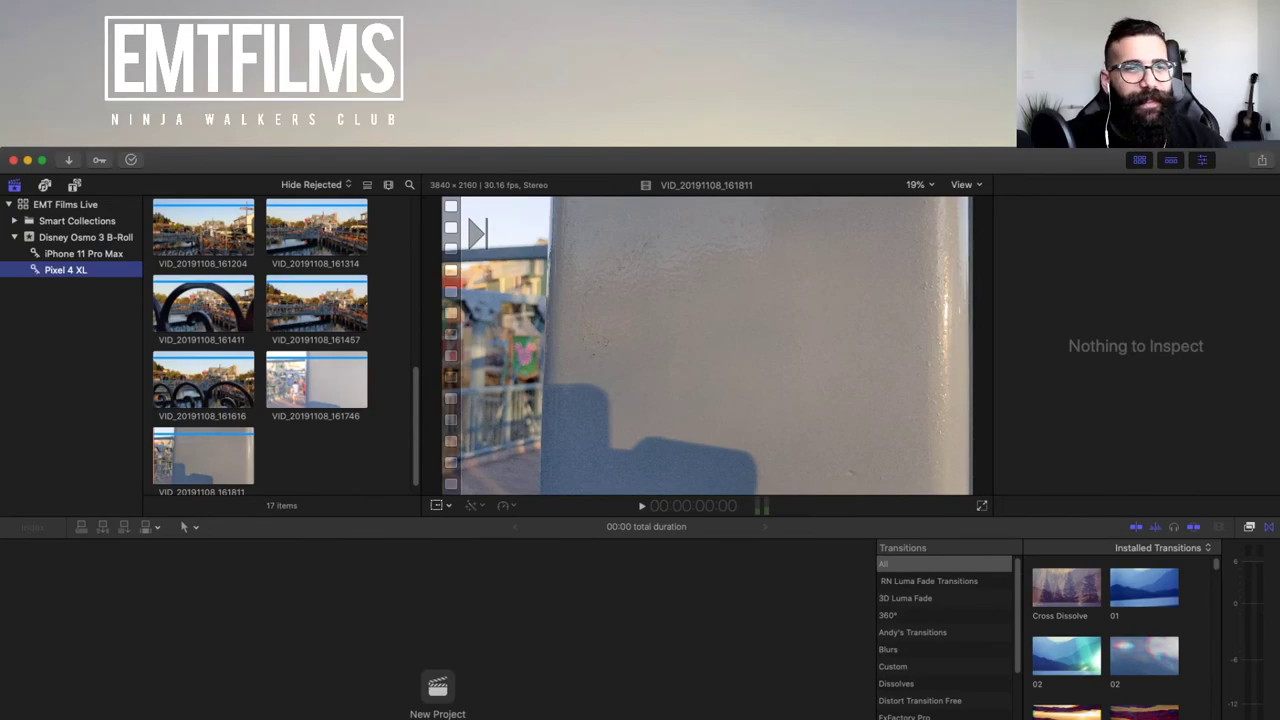
{"action": "scroll", "coordinate": [260, 345], "scroll_direction": "up", "scroll_amount": 10}
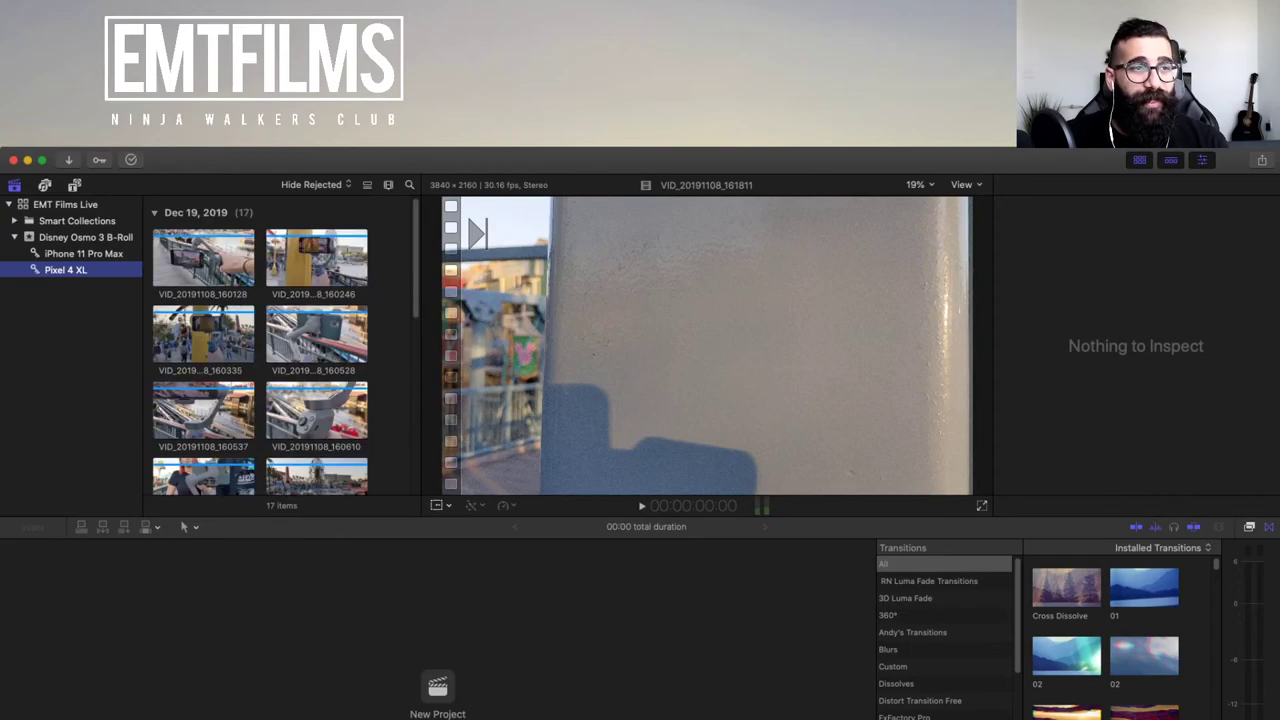
{"action": "key", "text": "Up"}
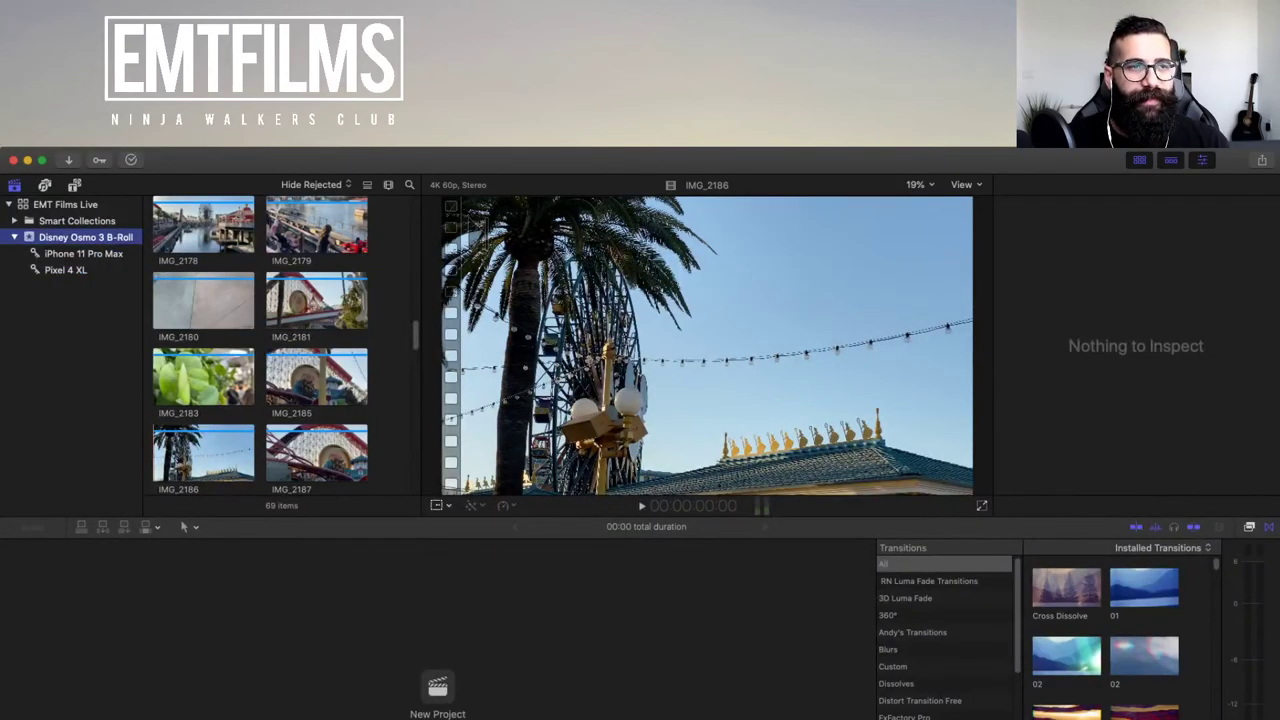
{"action": "scroll", "coordinate": [260, 345], "scroll_direction": "up", "scroll_amount": 10}
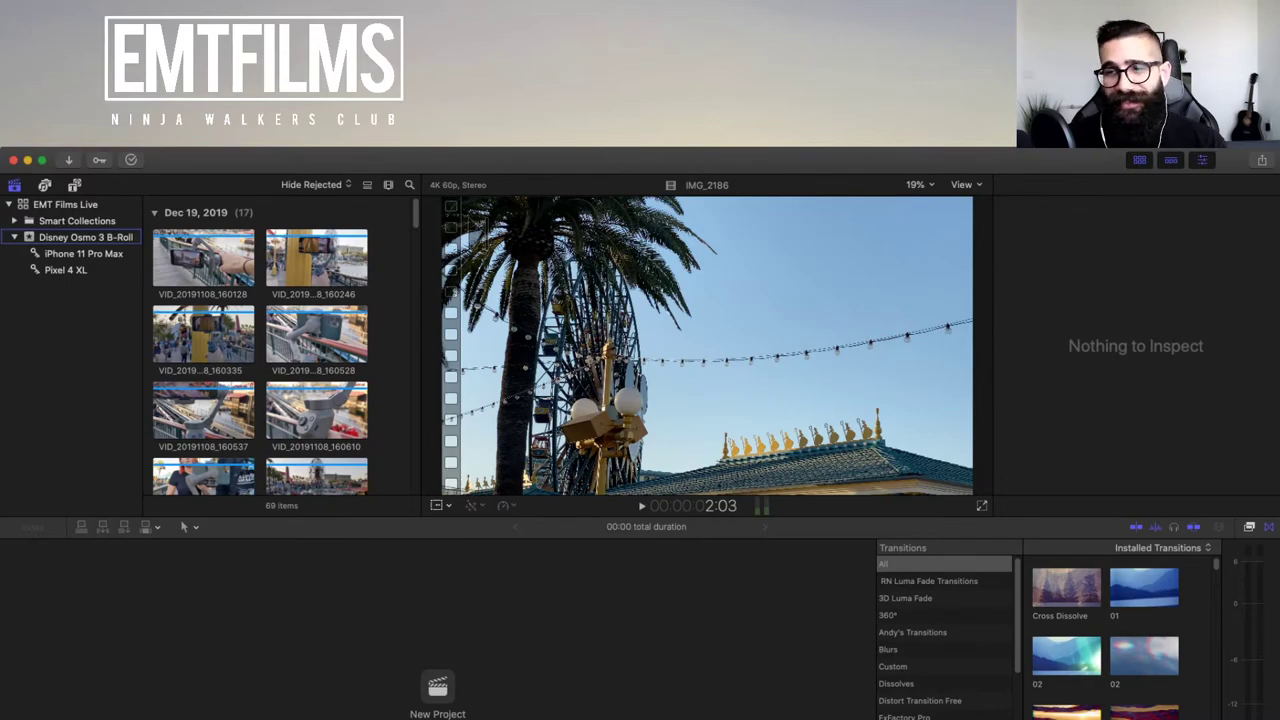
- Review the Import preferences for file storage and folder keywords, and close the preferences window
{"action": "key", "text": "super+n"}
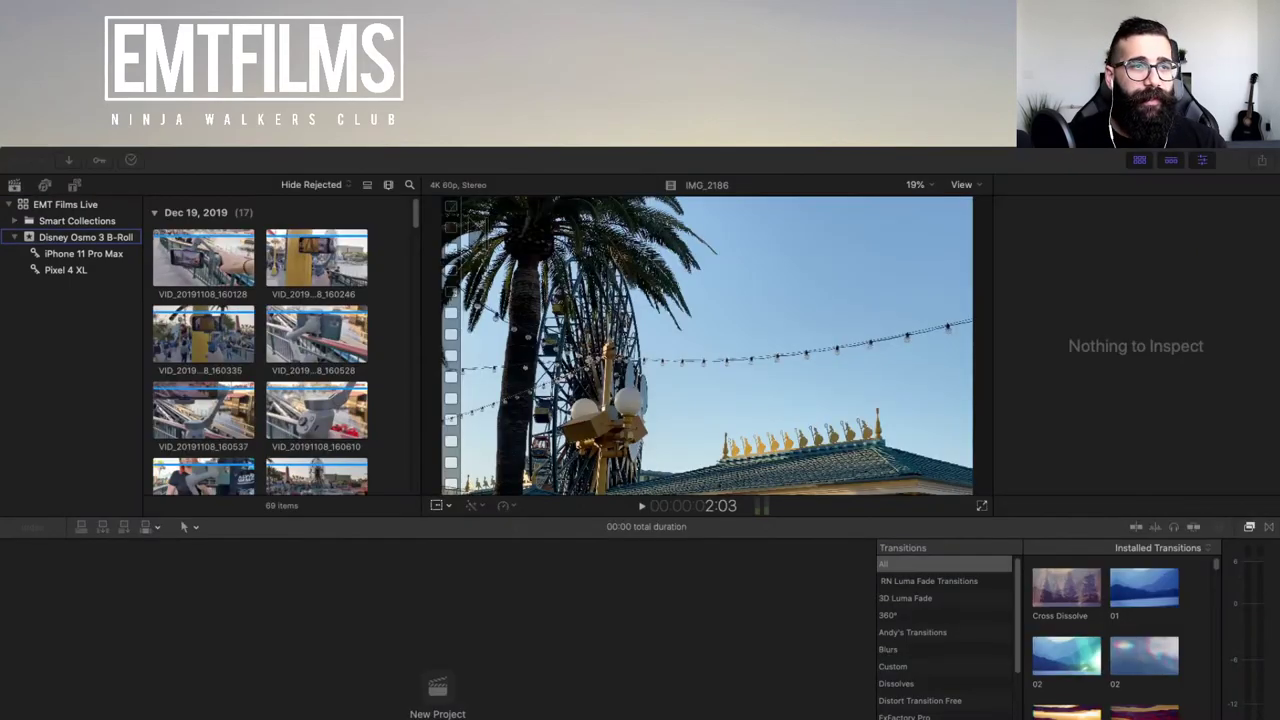
{"action": "key", "text": "super+comma"}
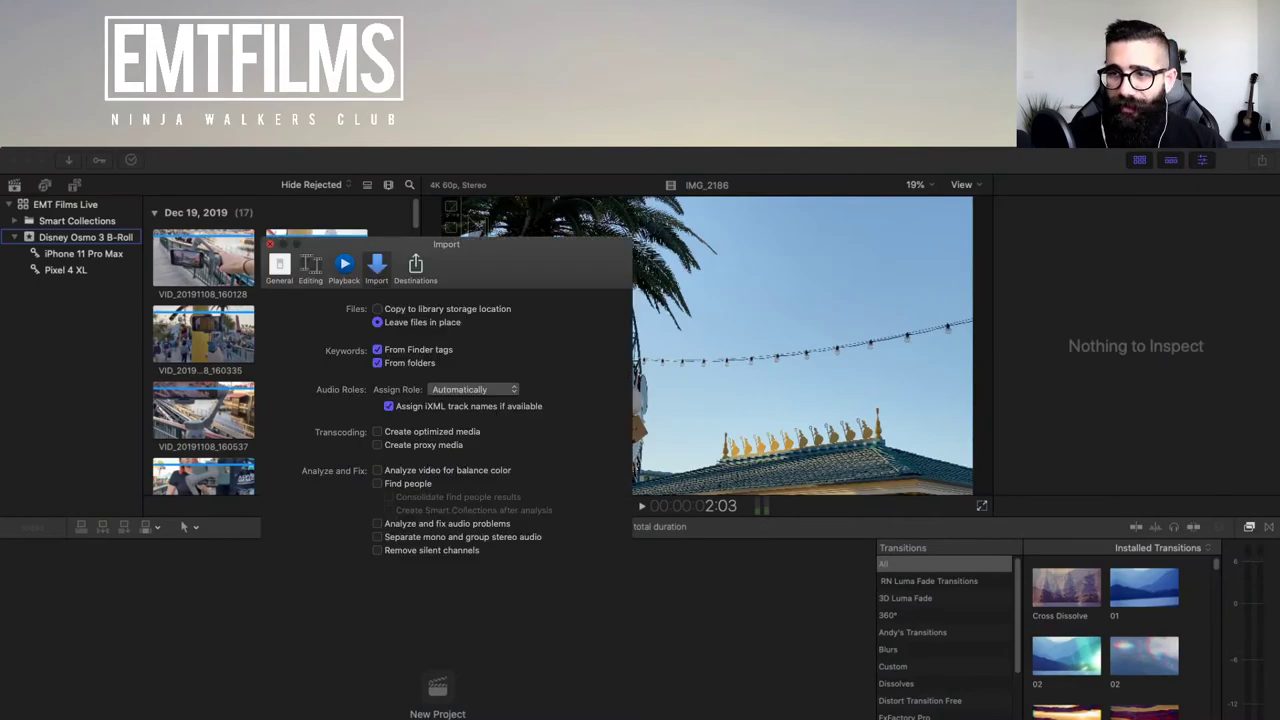
{"action": "left_click", "coordinate": [270, 244]}
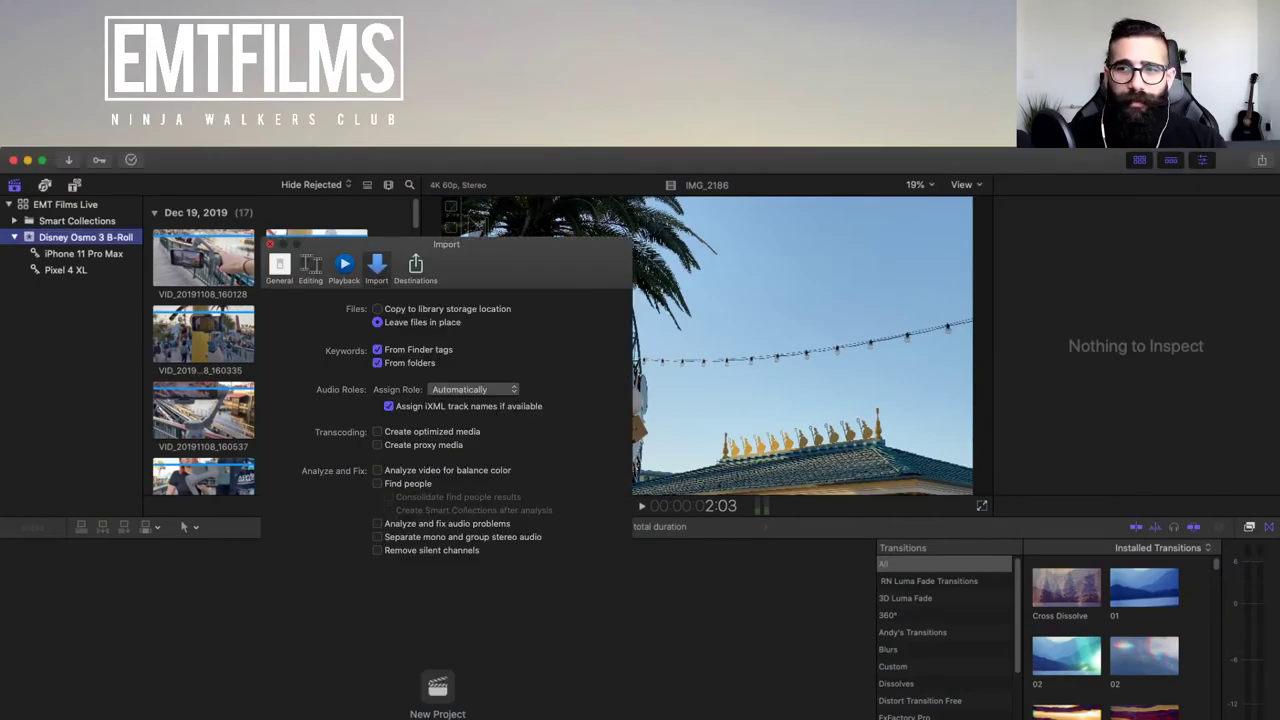
{"action": "key", "text": "Return"}
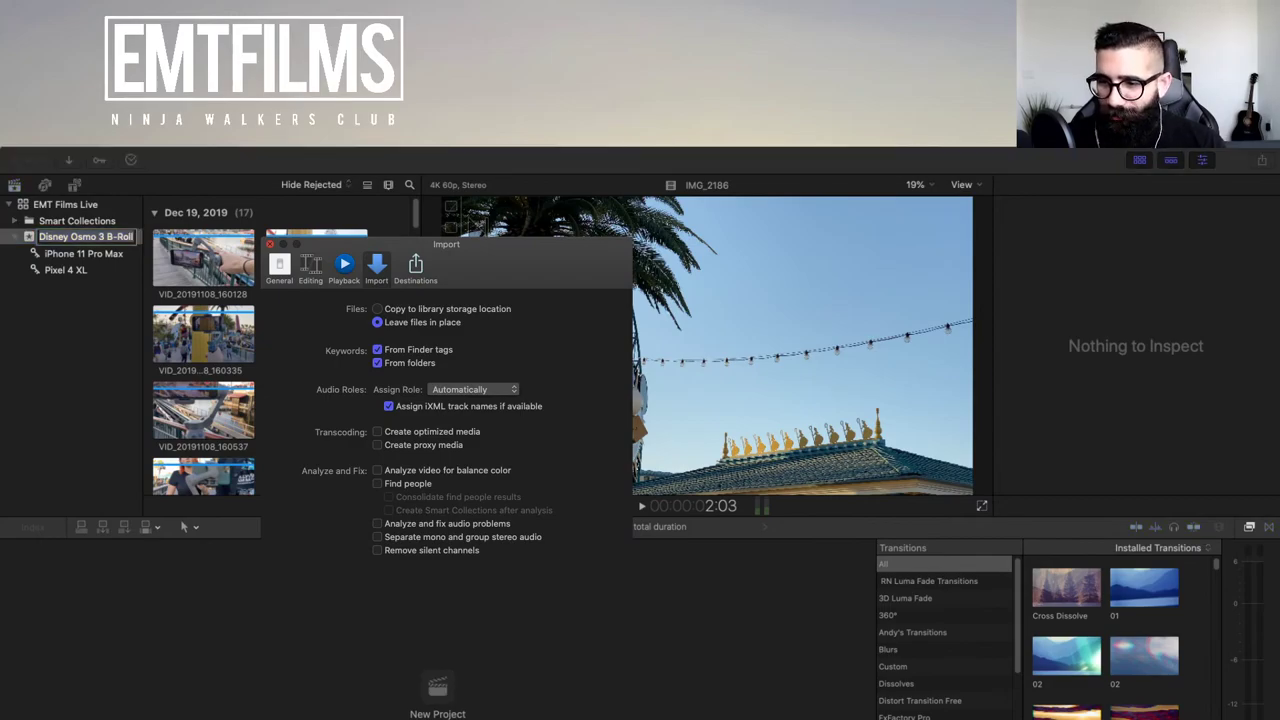
{"action": "left_click", "coordinate": [270, 244]}
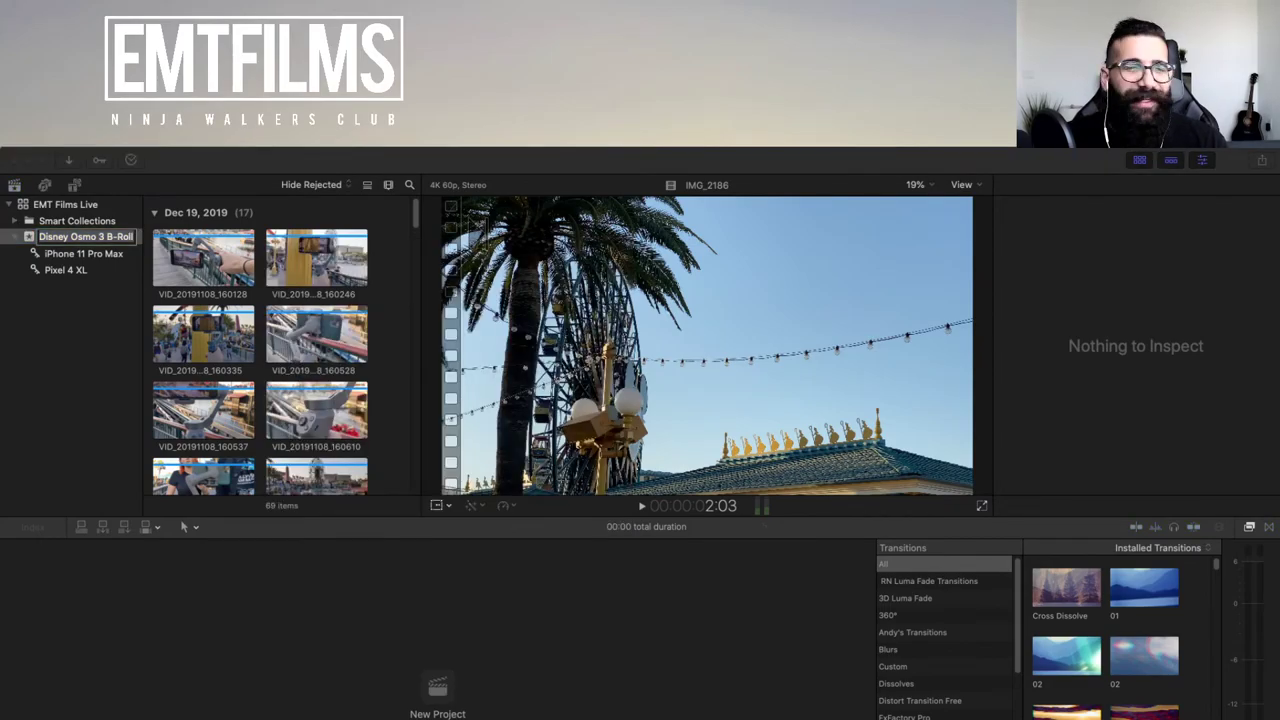
- Create a project in the Disney Osmo 3 B-Roll event and name it DJI Osmo Mobile 3 B-Roll
{"action": "key", "text": "super+Tab"}
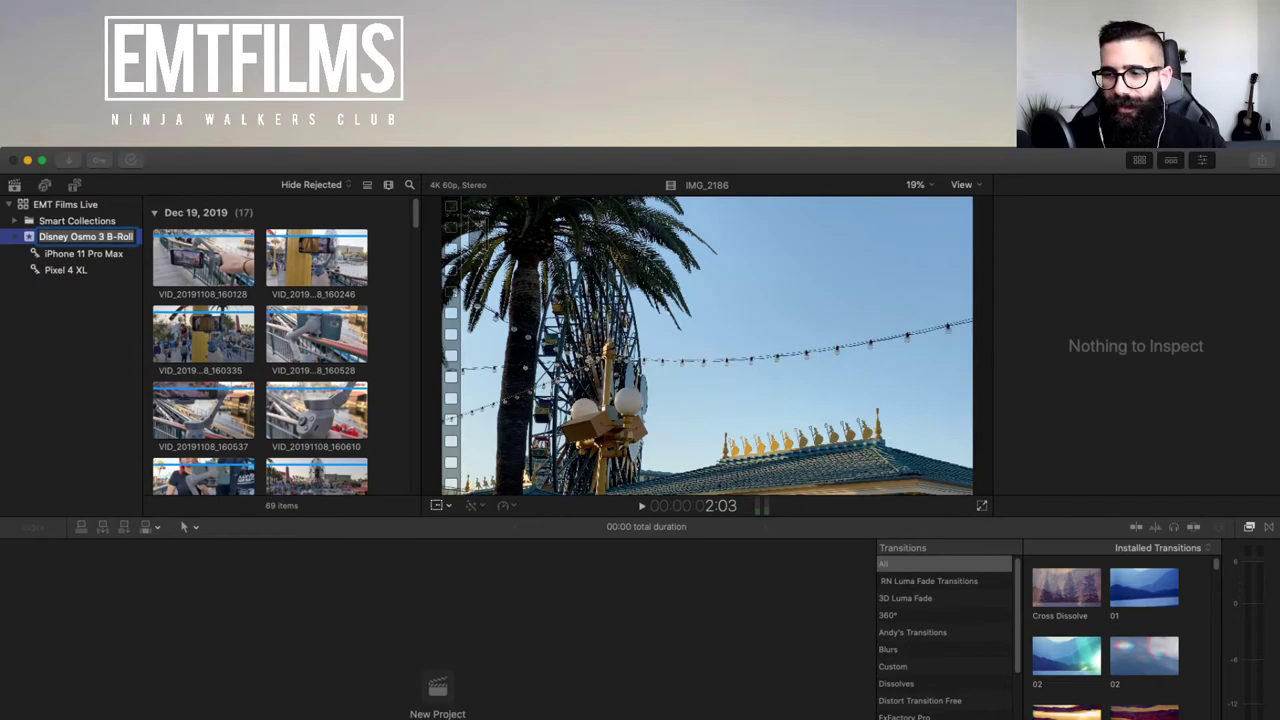
{"action": "key", "text": "super+Tab"}
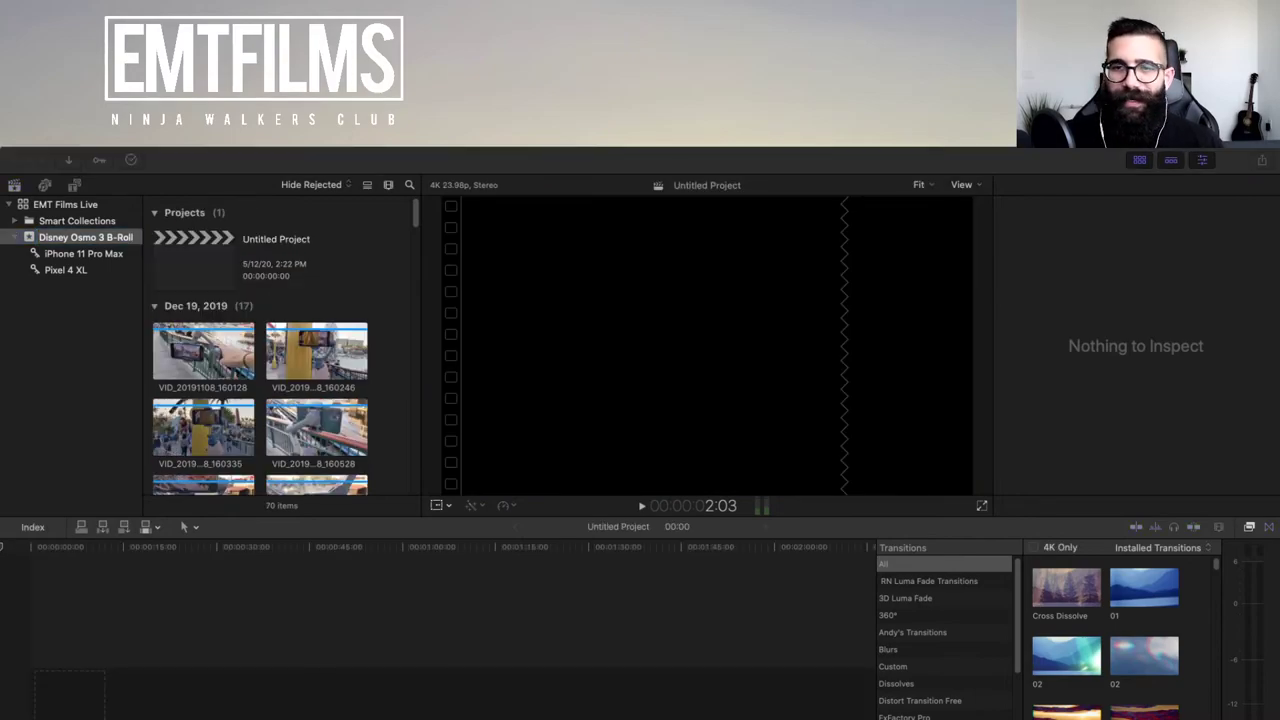
{"action": "left_click", "coordinate": [276, 239]}
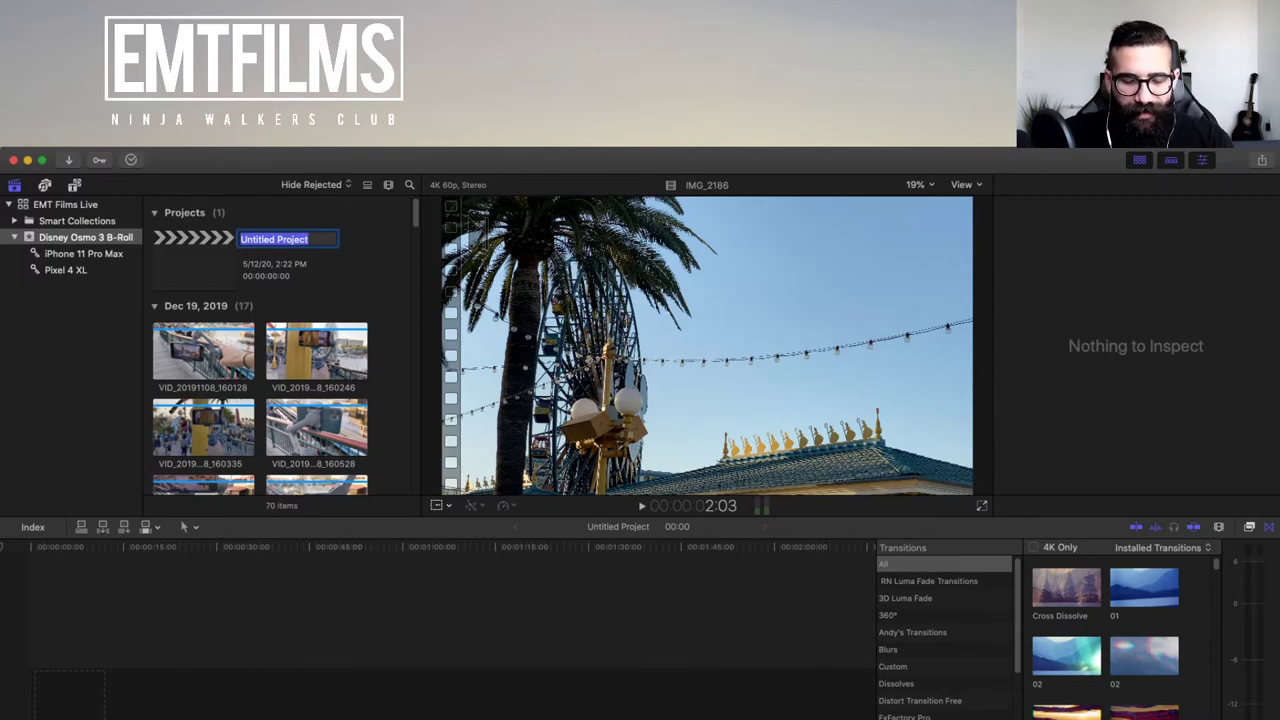
{"action": "type", "text": "DJI Osmo"}
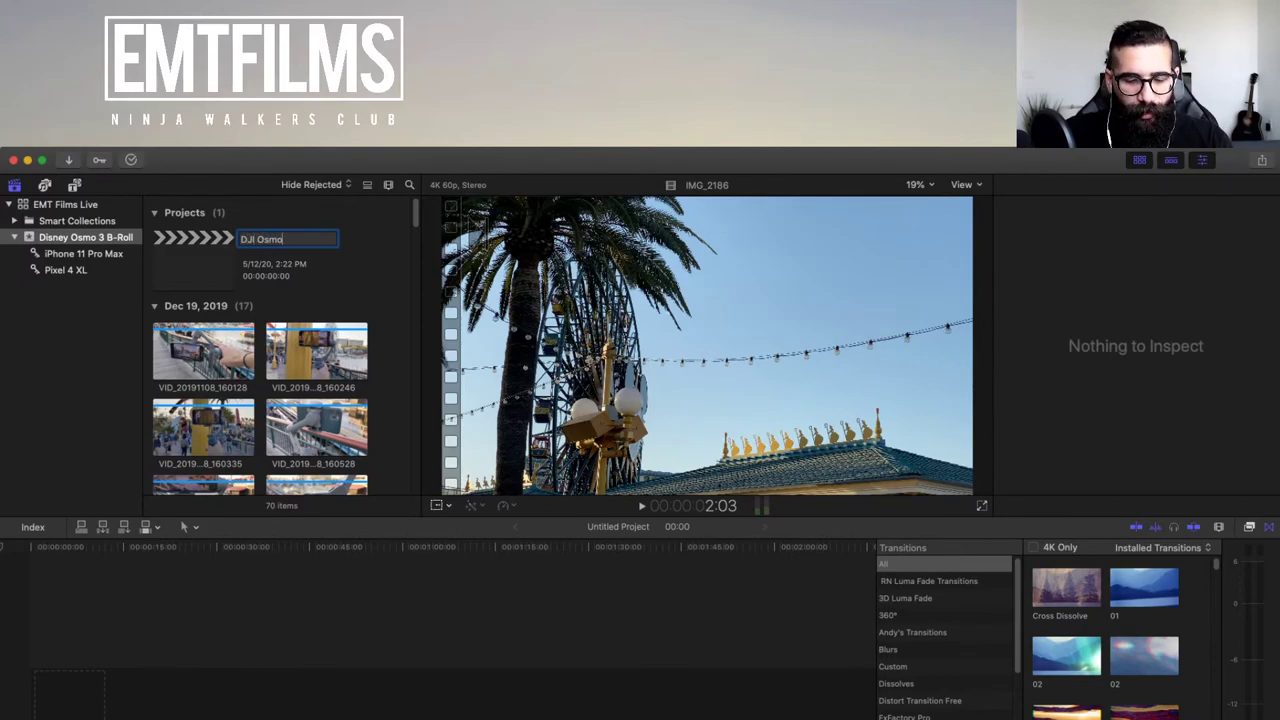
{"action": "type", "text": " Mobile 3 B"}
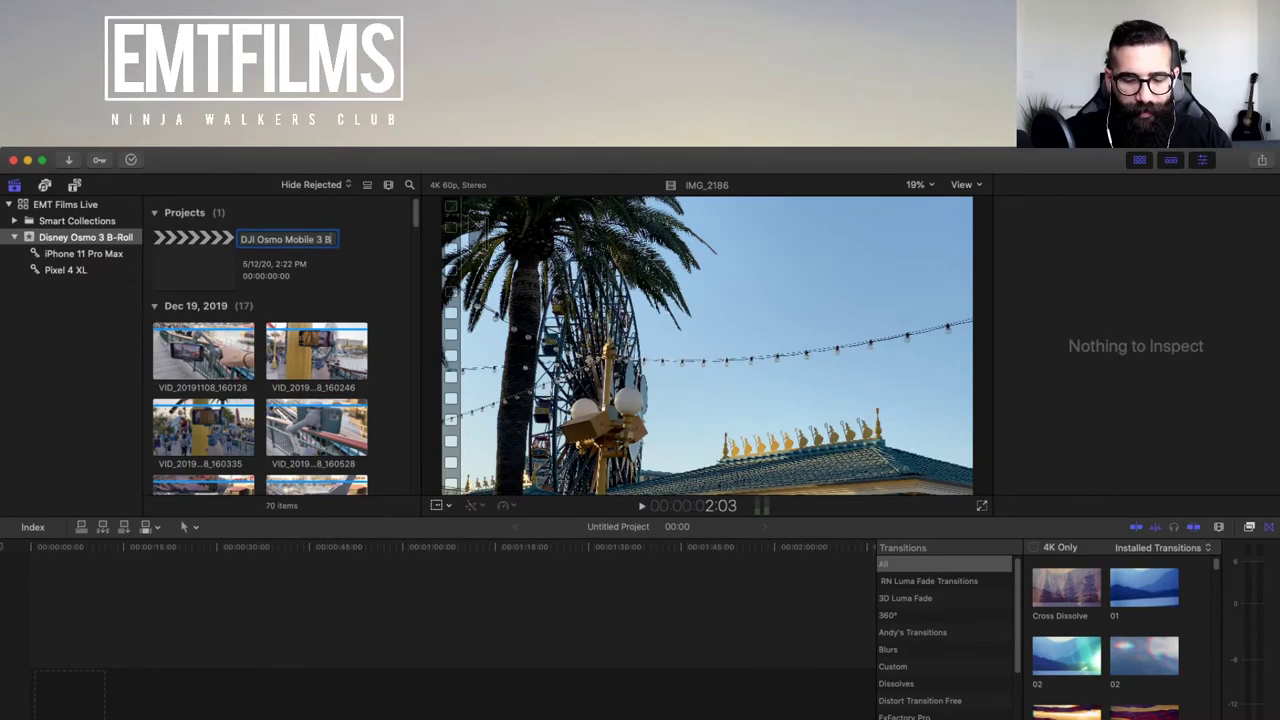
{"action": "type", "text": "-Roll"}
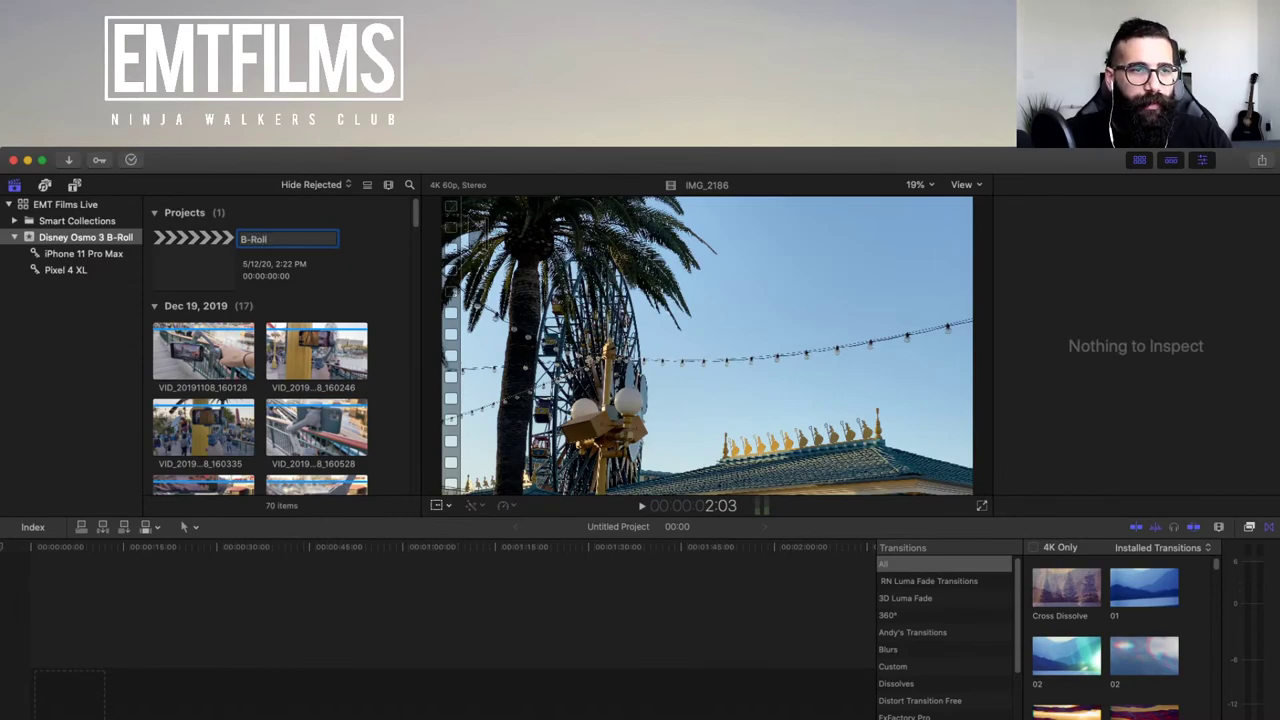
{"action": "key", "text": "Return"}
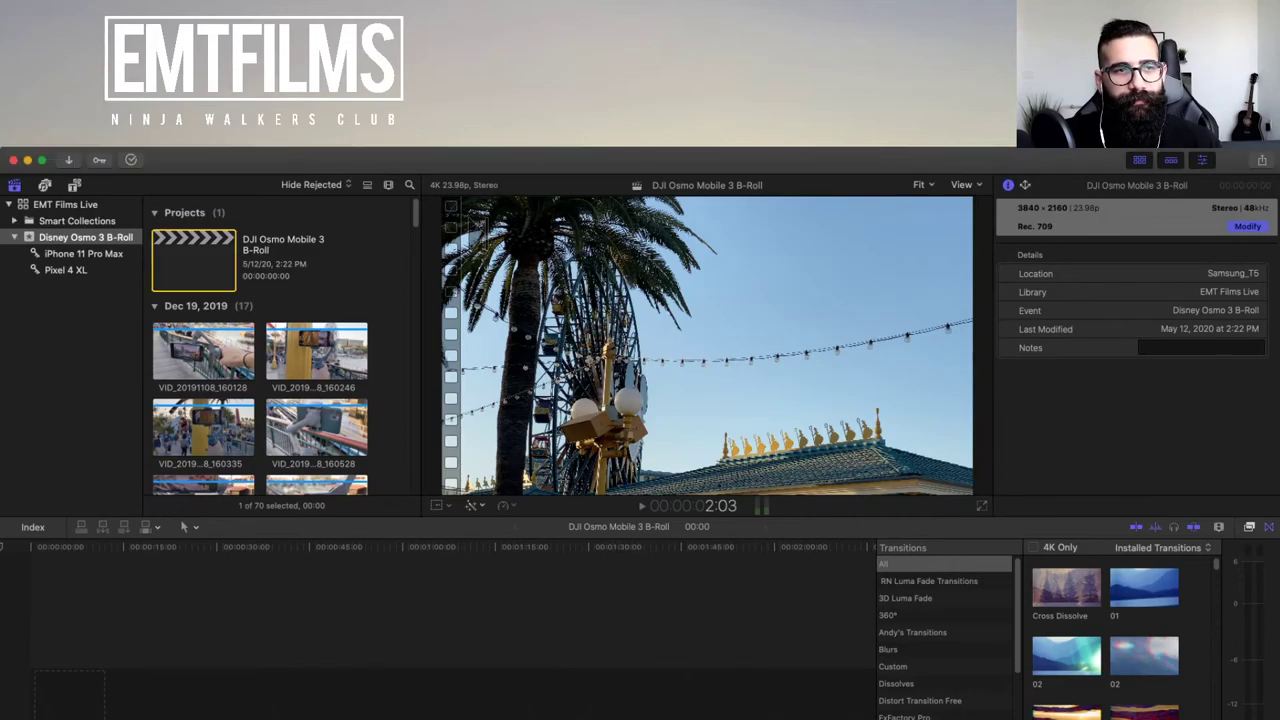
- Preview the first four Dec 19, 2019 clips in the event, from VID_20191108_160128 to VID_20191108_160528
{"action": "left_click", "coordinate": [348, 620]}
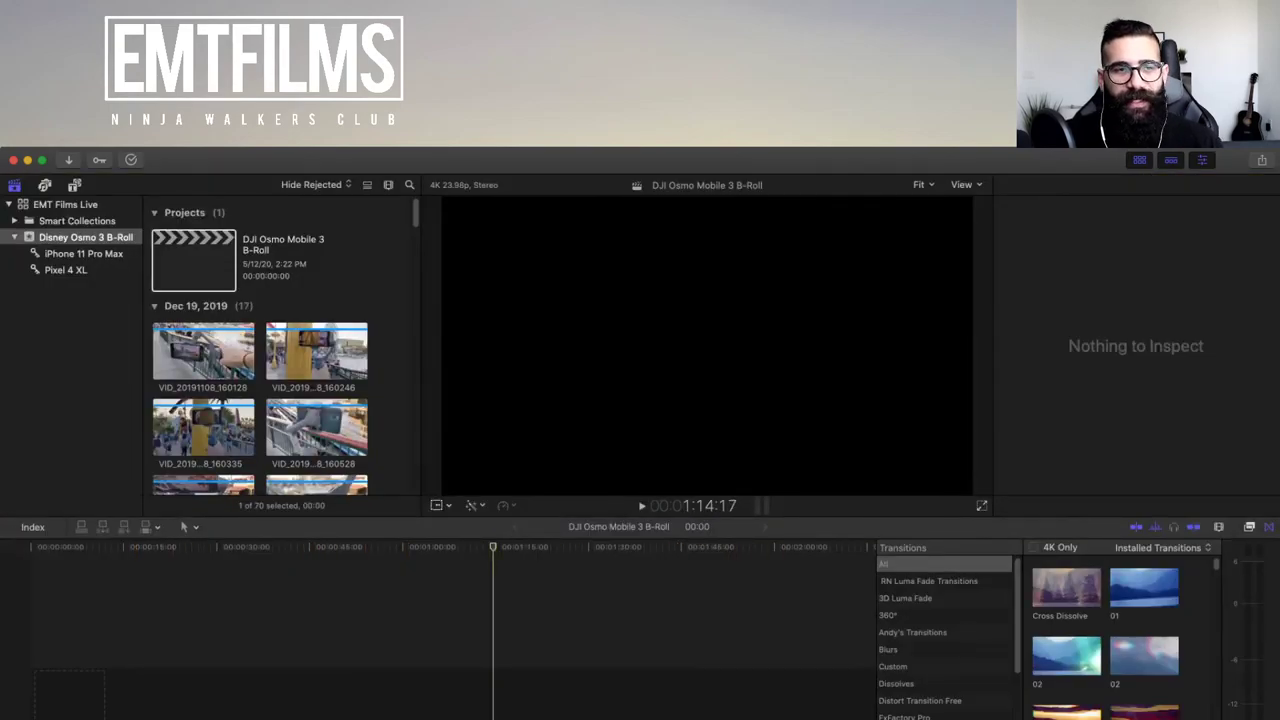
{"action": "left_click", "coordinate": [208, 350]}
{"action": "left_click", "coordinate": [316, 350]}
{"action": "left_click", "coordinate": [203, 427]}
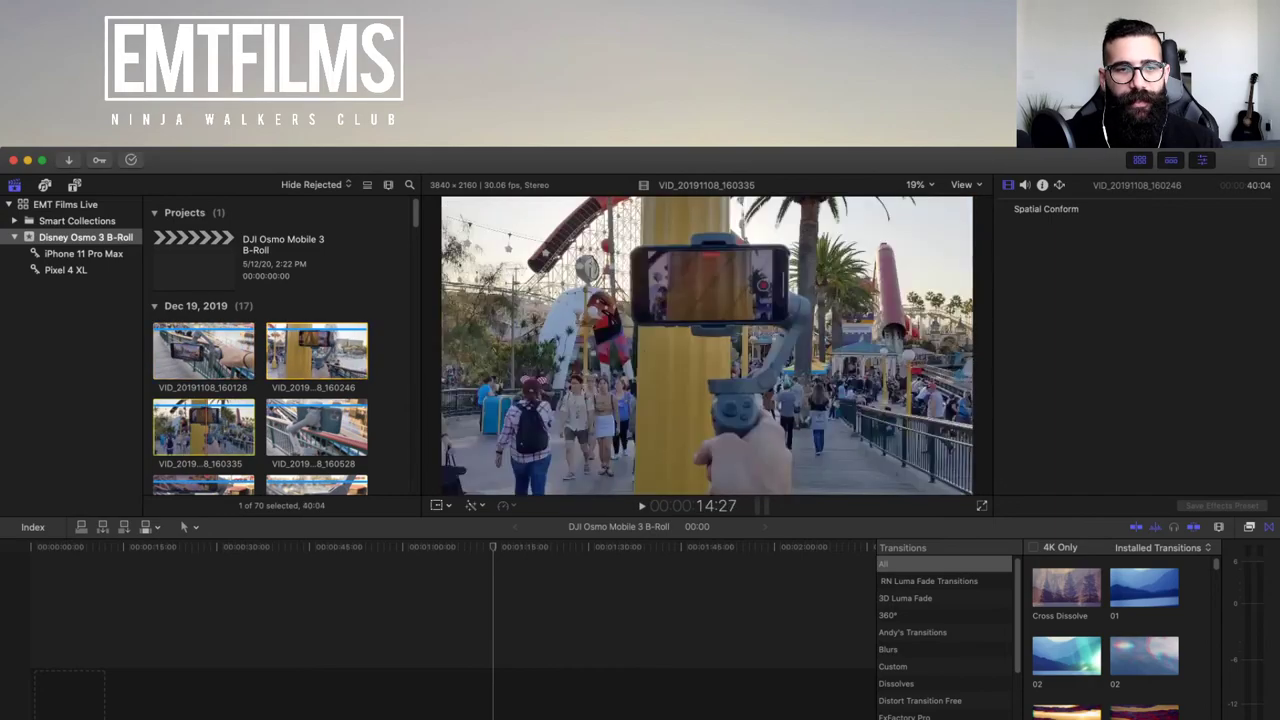
{"action": "left_click", "coordinate": [326, 427]}
{"action": "left_click_drag", "start_coordinate": [316, 427], "coordinate": [383, 657]}
{"action": "left_click", "coordinate": [316, 427]}
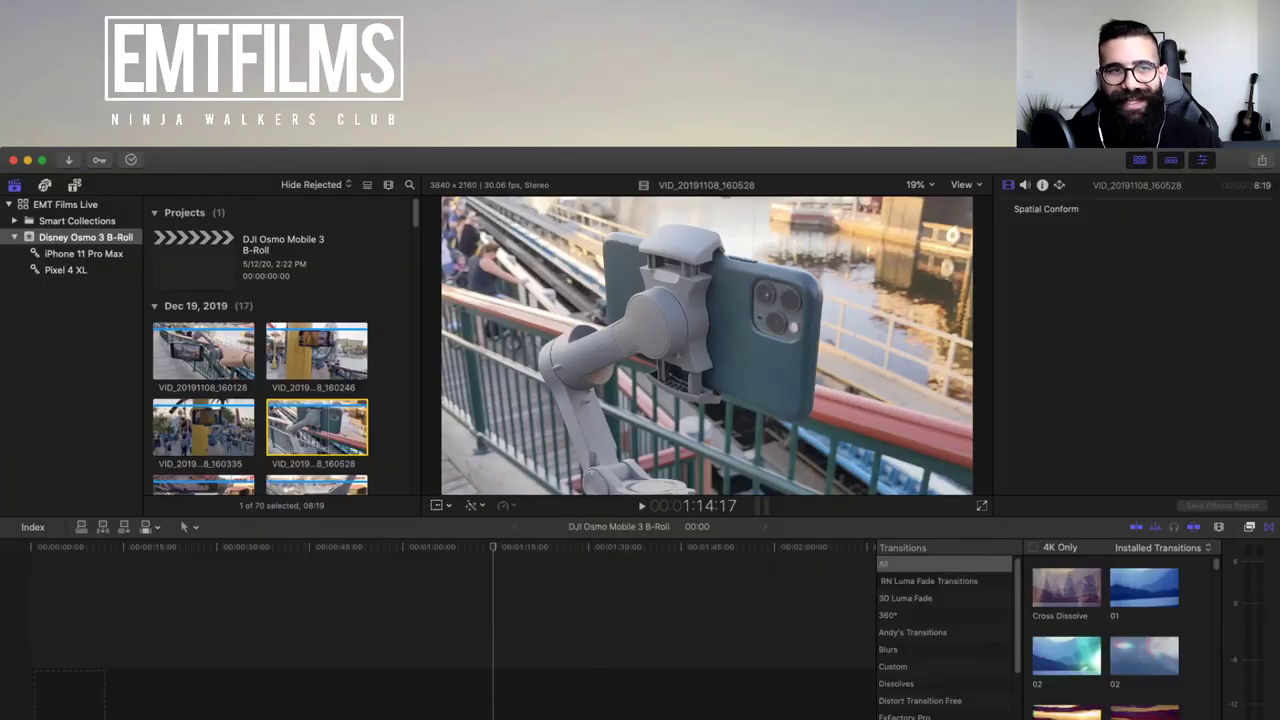
- Check the DJI Osmo Mobile 3 B-Roll project's properties and open the project in the timeline
{"action": "left_click", "coordinate": [193, 259]}
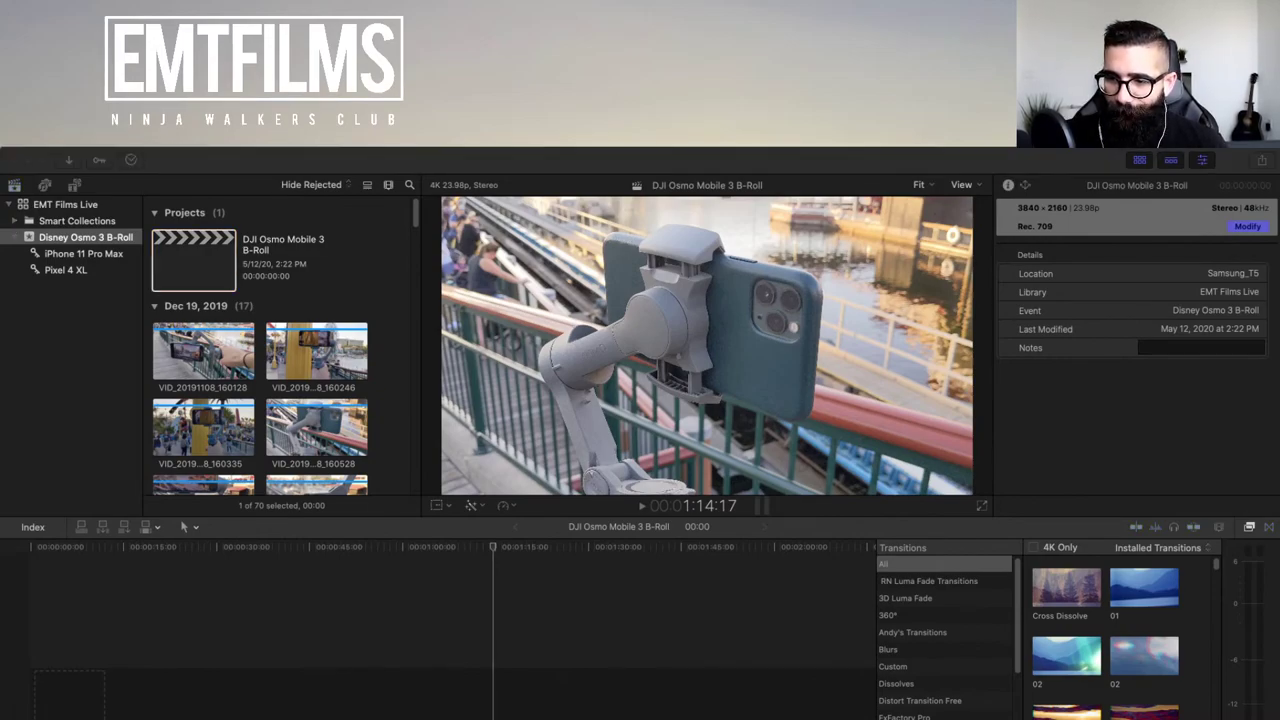
{"action": "left_click", "coordinate": [664, 620]}
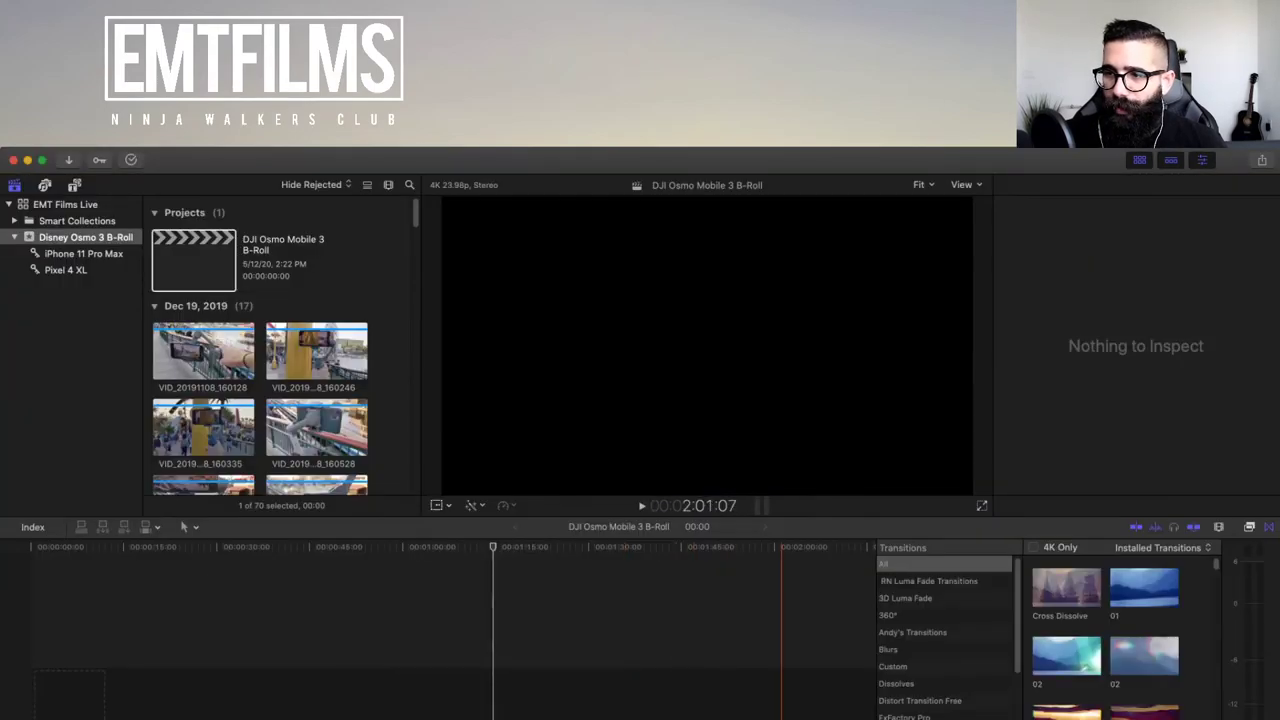
{"action": "left_click", "coordinate": [724, 620]}
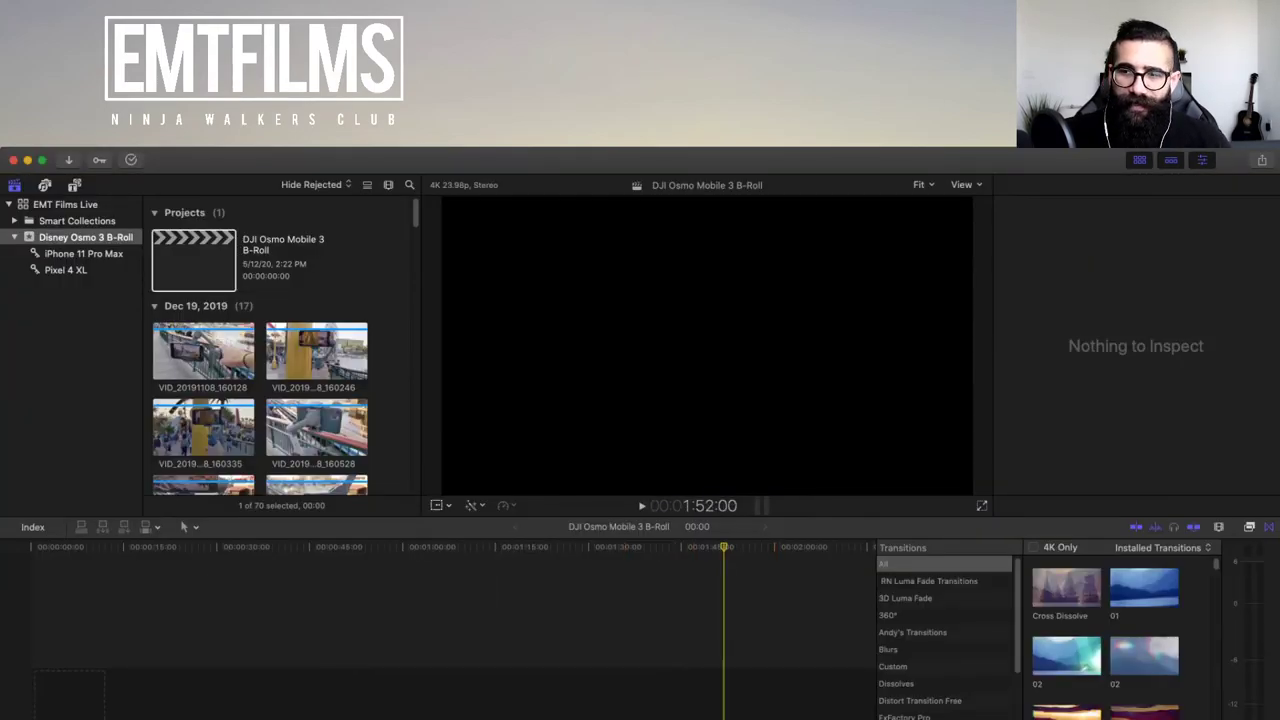
{"action": "left_click", "coordinate": [193, 260]}
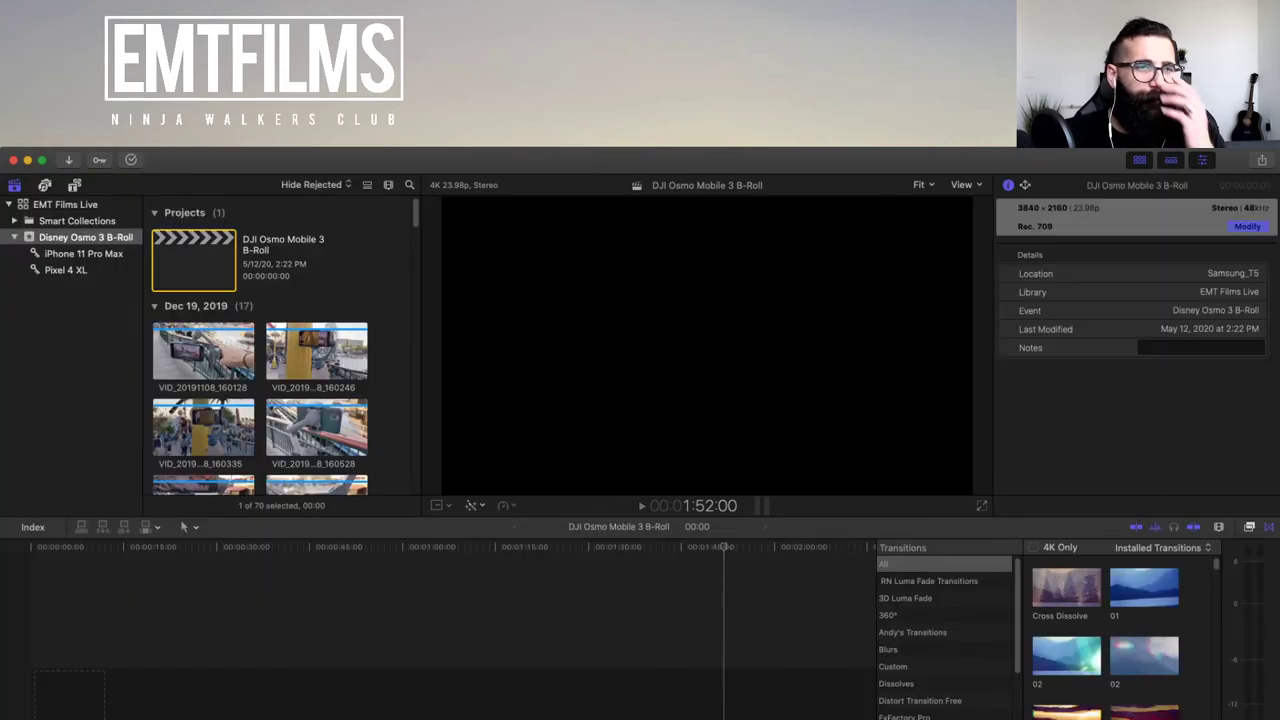
{"action": "double_click", "coordinate": [193, 260]}
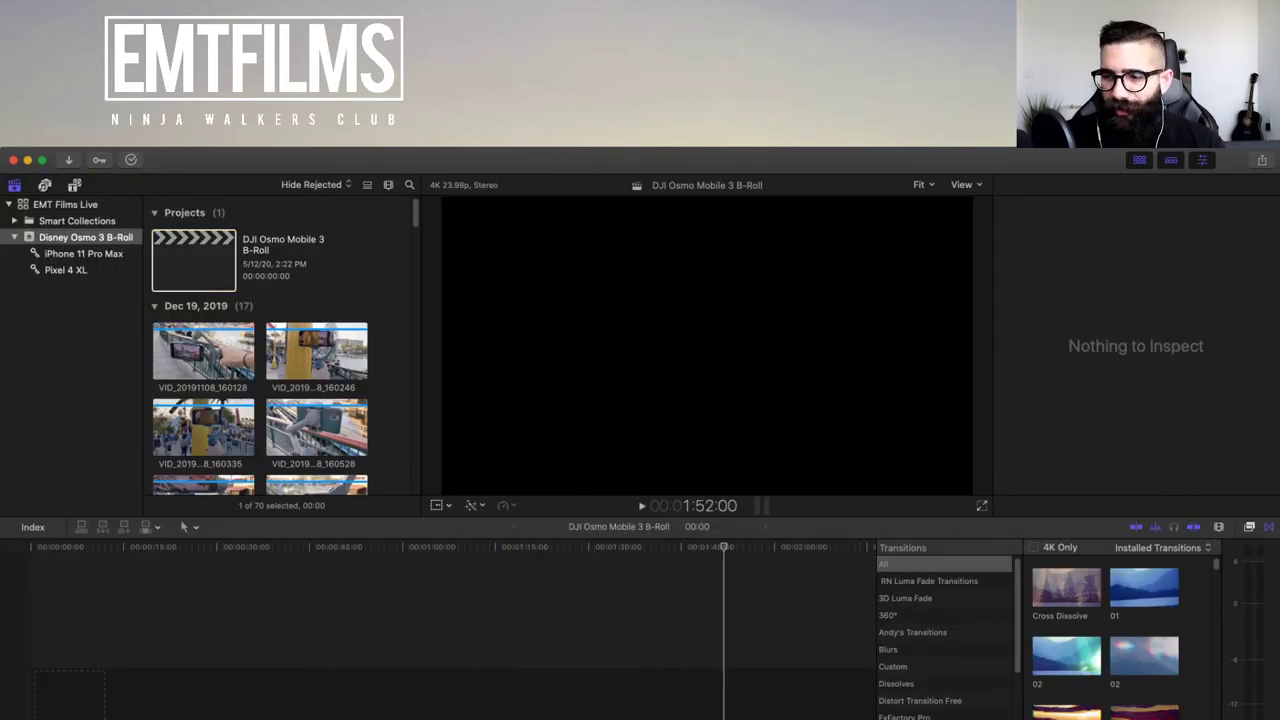
- Switch to the Thematic website in Chrome and open the Live Editing music project
{"action": "key", "text": "super+Tab"}
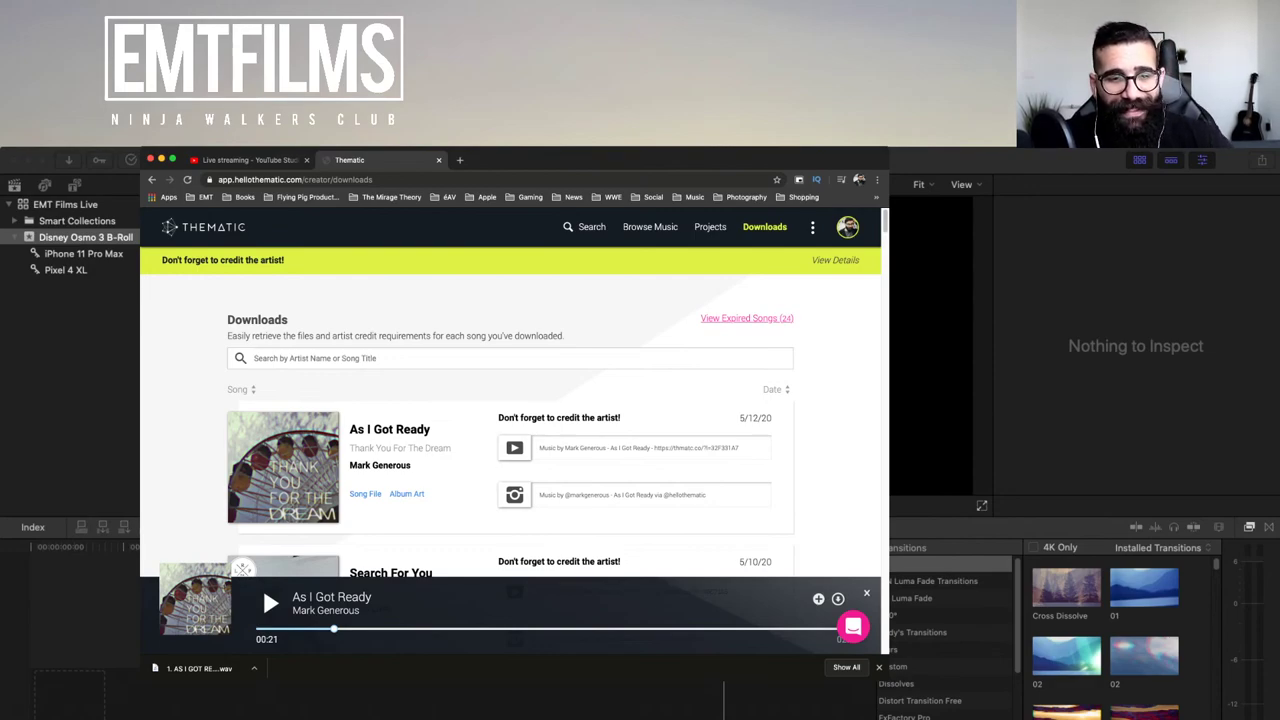
{"action": "left_click_drag", "start_coordinate": [334, 628], "coordinate": [256, 628]}
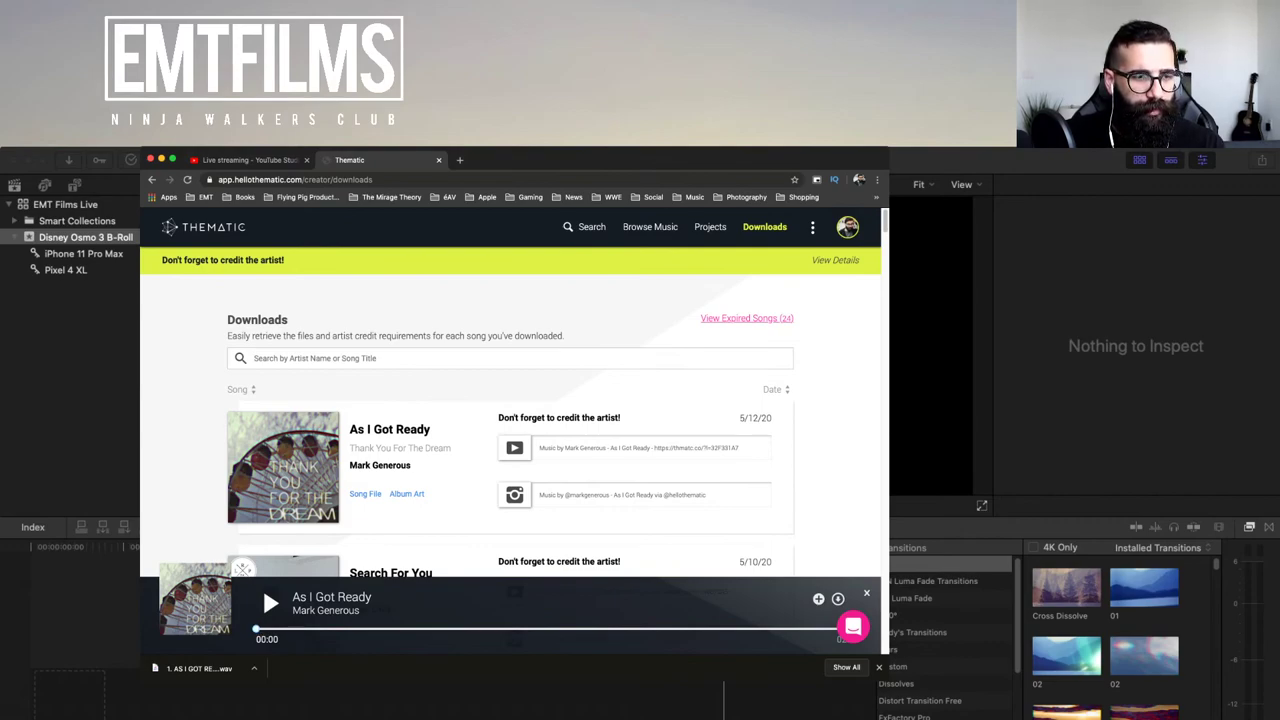
{"action": "key", "text": "super+r"}
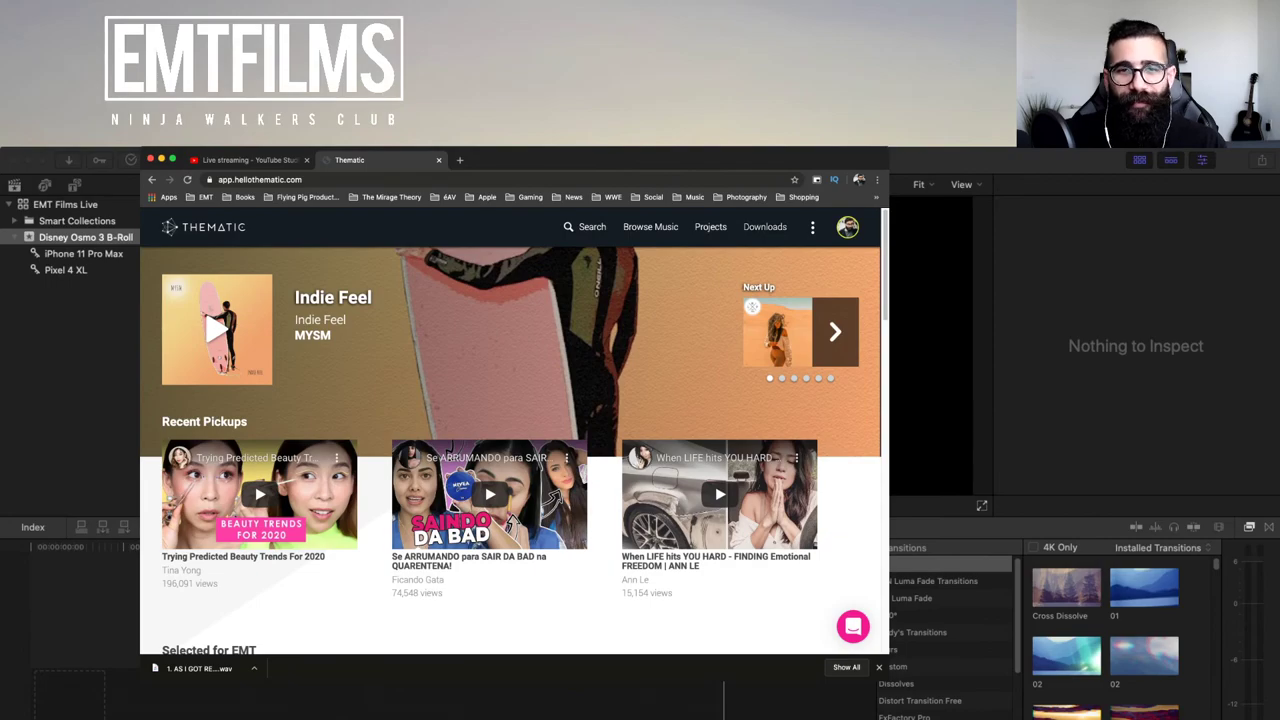
{"action": "left_click", "coordinate": [710, 226]}
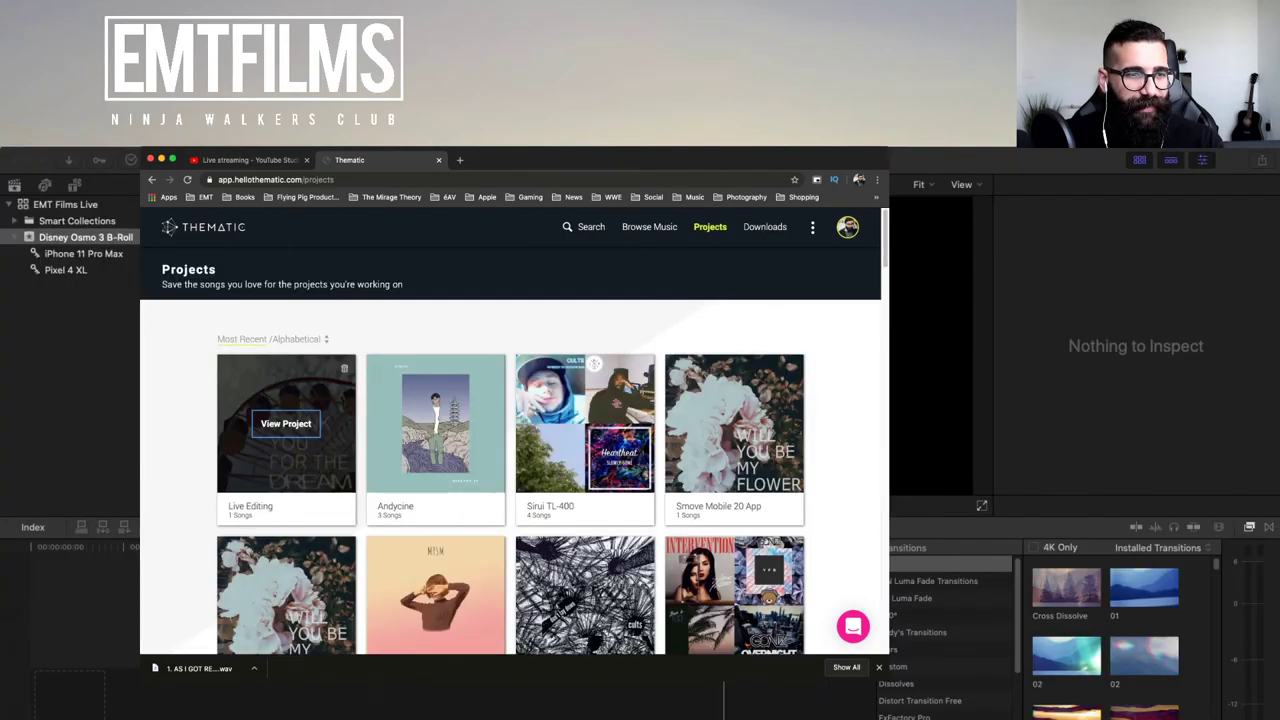
{"action": "left_click", "coordinate": [286, 420]}
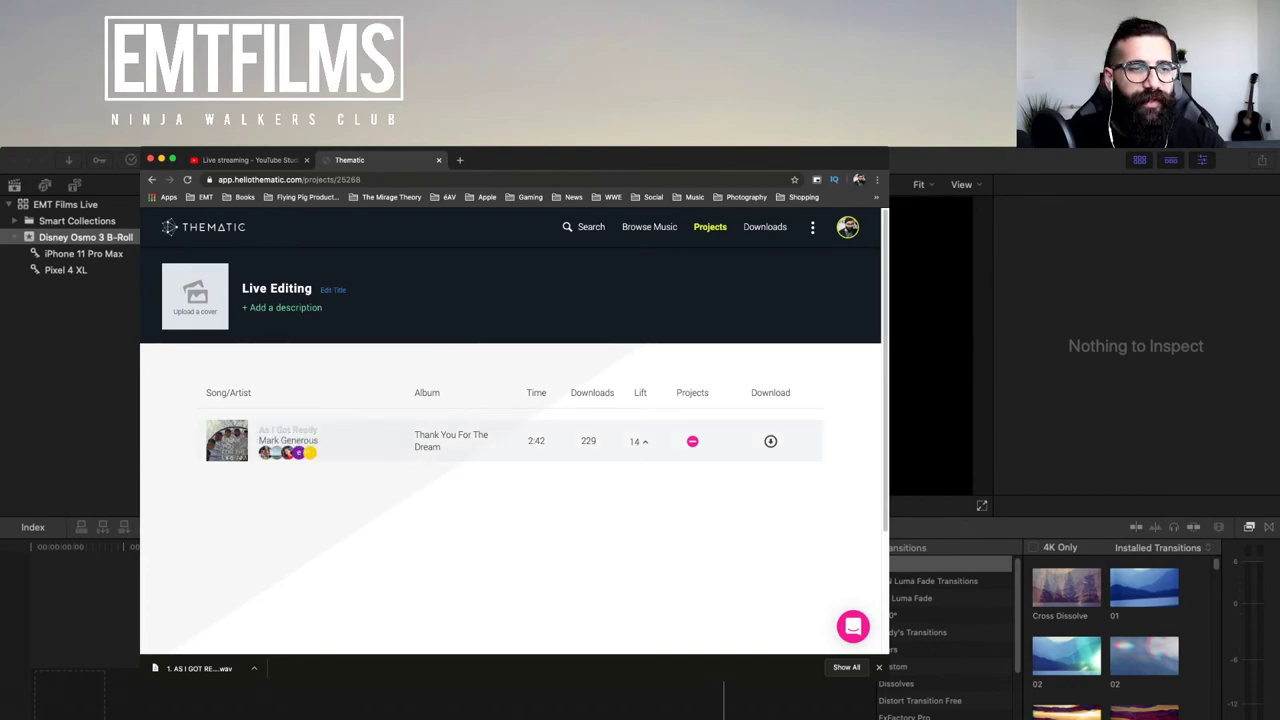
- Review the song As I Got Ready and its artist credit requirements among the Thematic downloads
{"action": "left_click", "coordinate": [288, 430]}
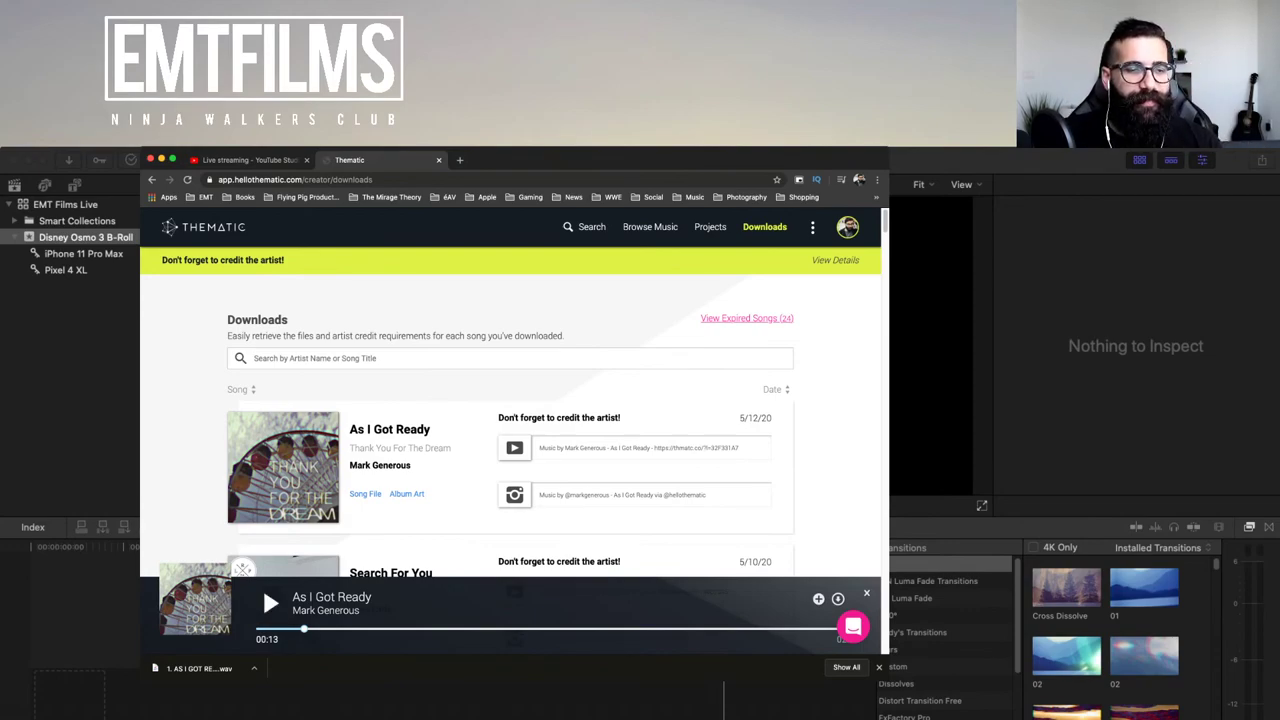
{"action": "scroll", "coordinate": [510, 440], "scroll_direction": "down", "scroll_amount": 2}
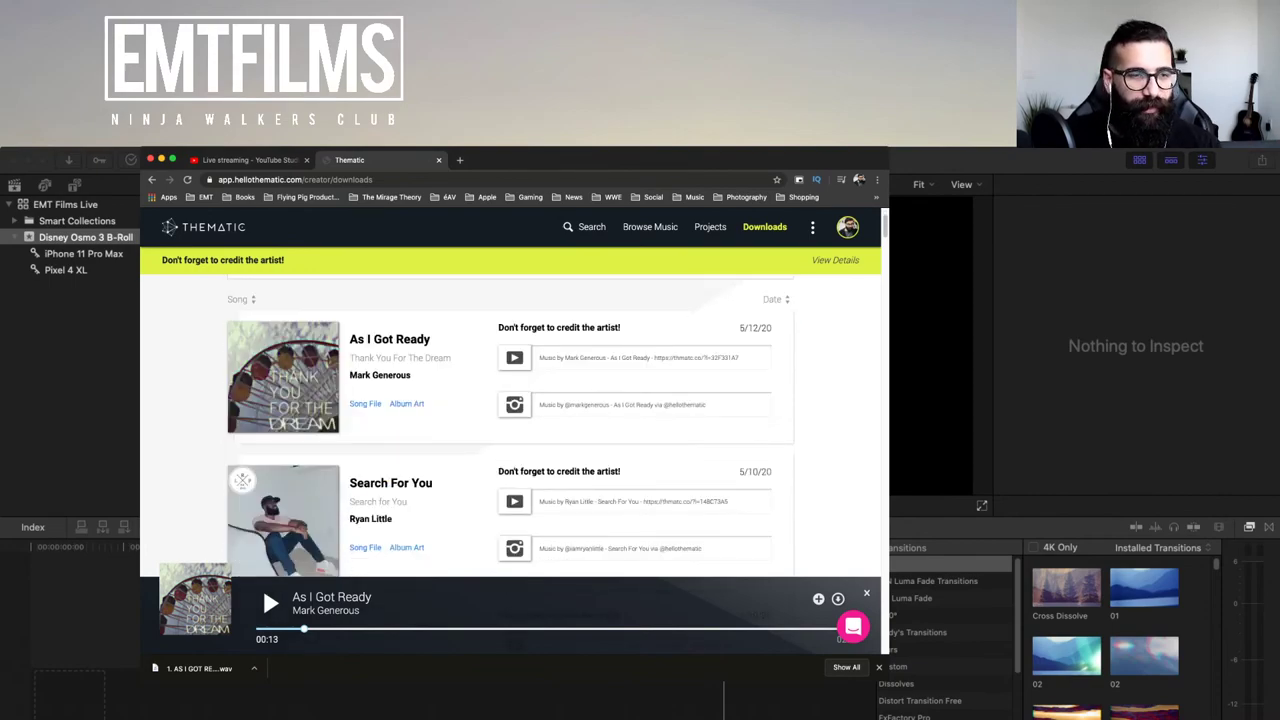
{"action": "scroll", "coordinate": [510, 440], "scroll_direction": "up", "scroll_amount": 2}
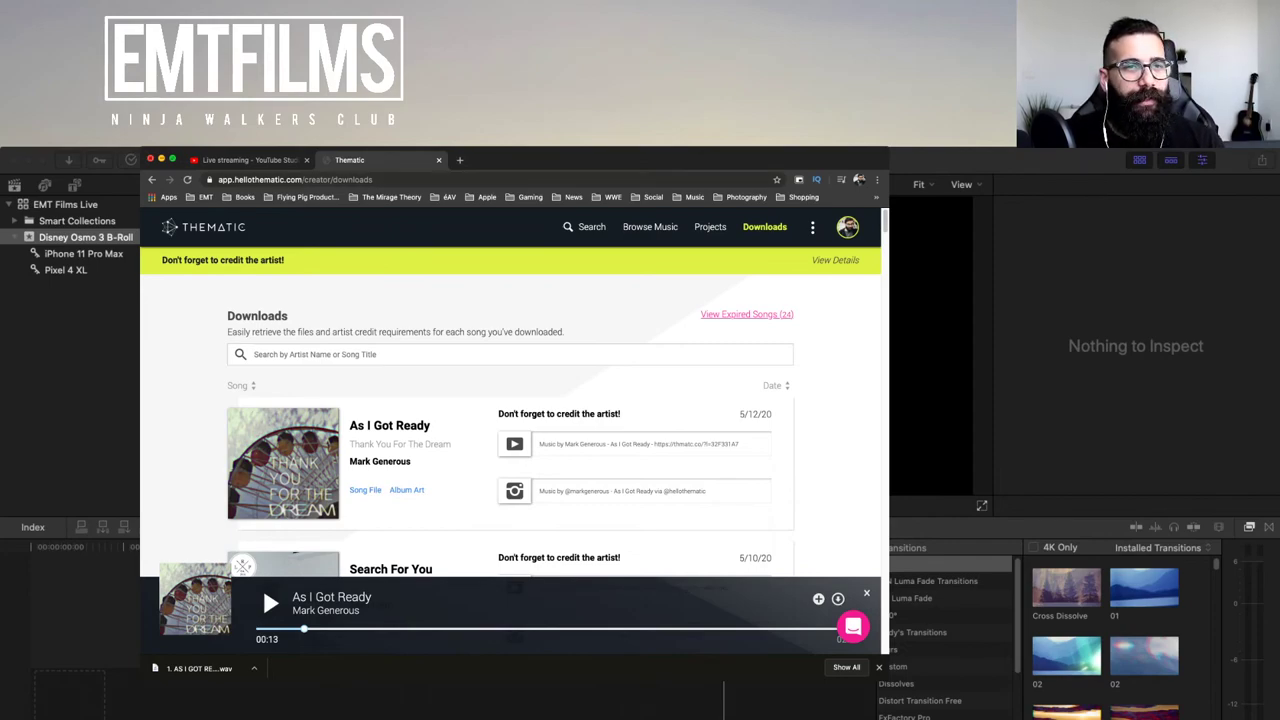
- Switch back to Final Cut Pro and import the downloaded As I Got Ready song into the Disney Osmo 3 B-Roll event
{"action": "key", "text": "super+Tab"}
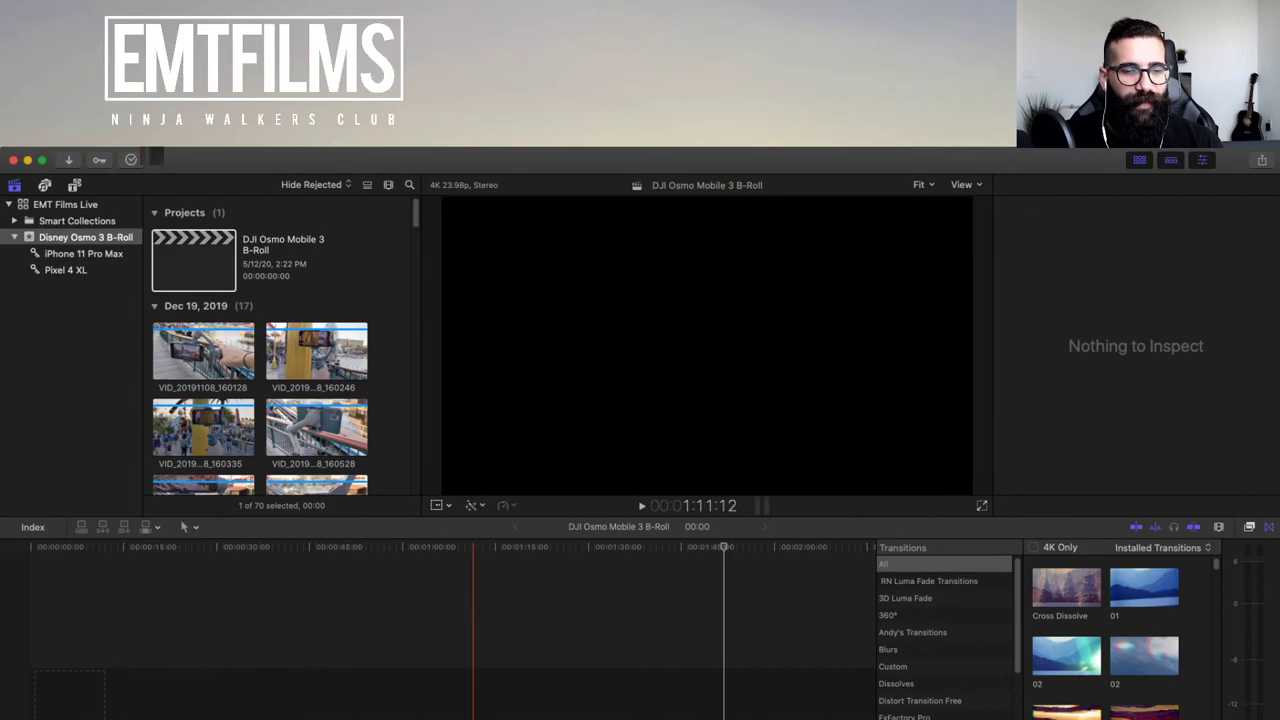
{"action": "key", "text": "super+Tab"}
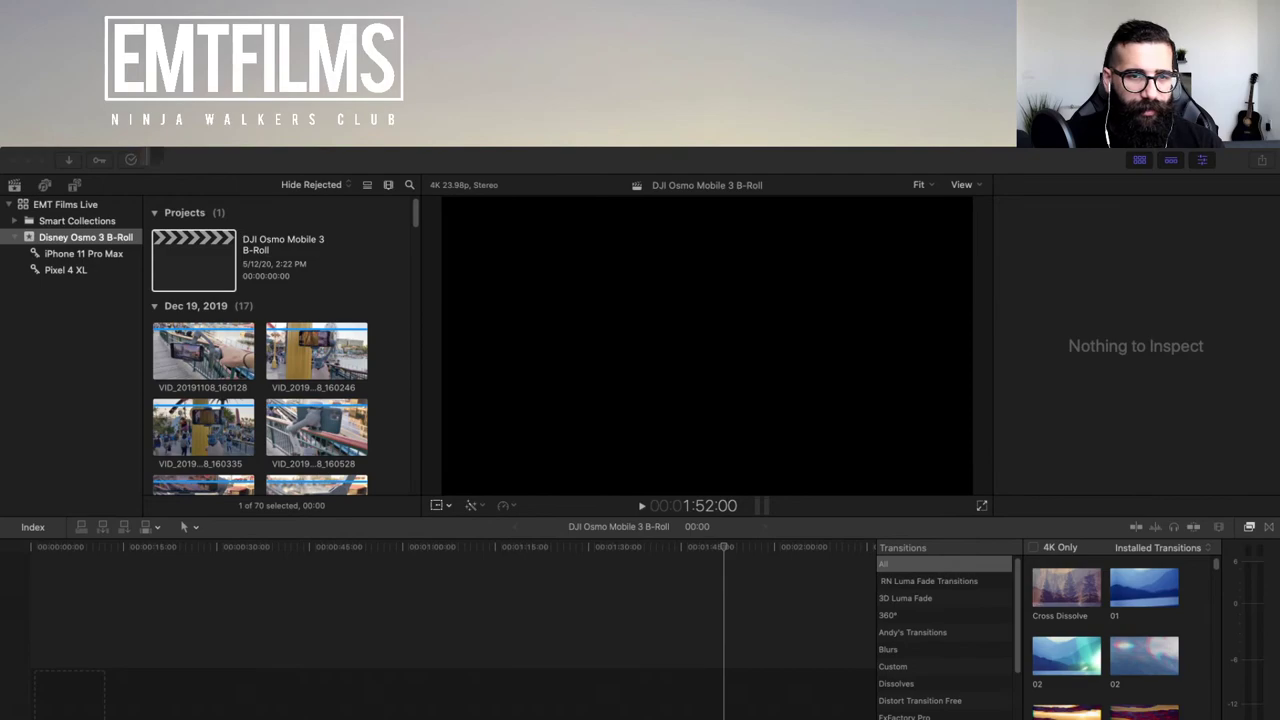
{"action": "key", "text": "super+Tab"}
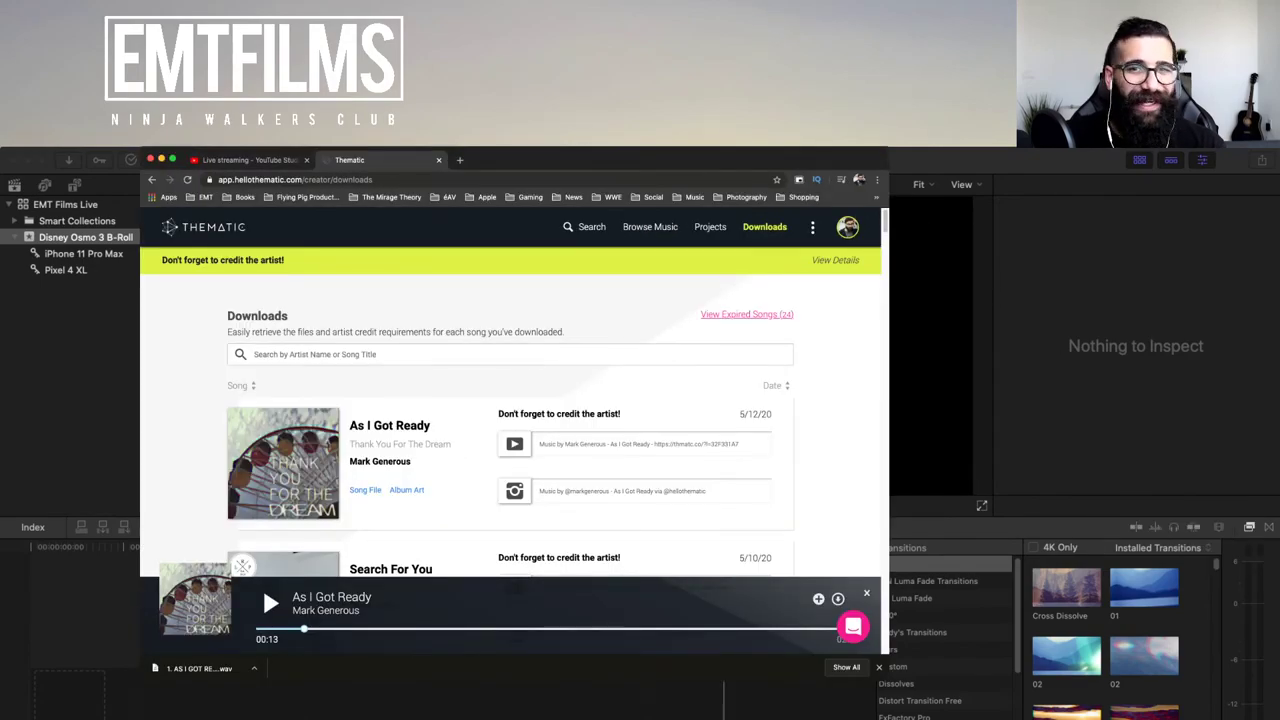
{"action": "key", "text": "super+Tab"}
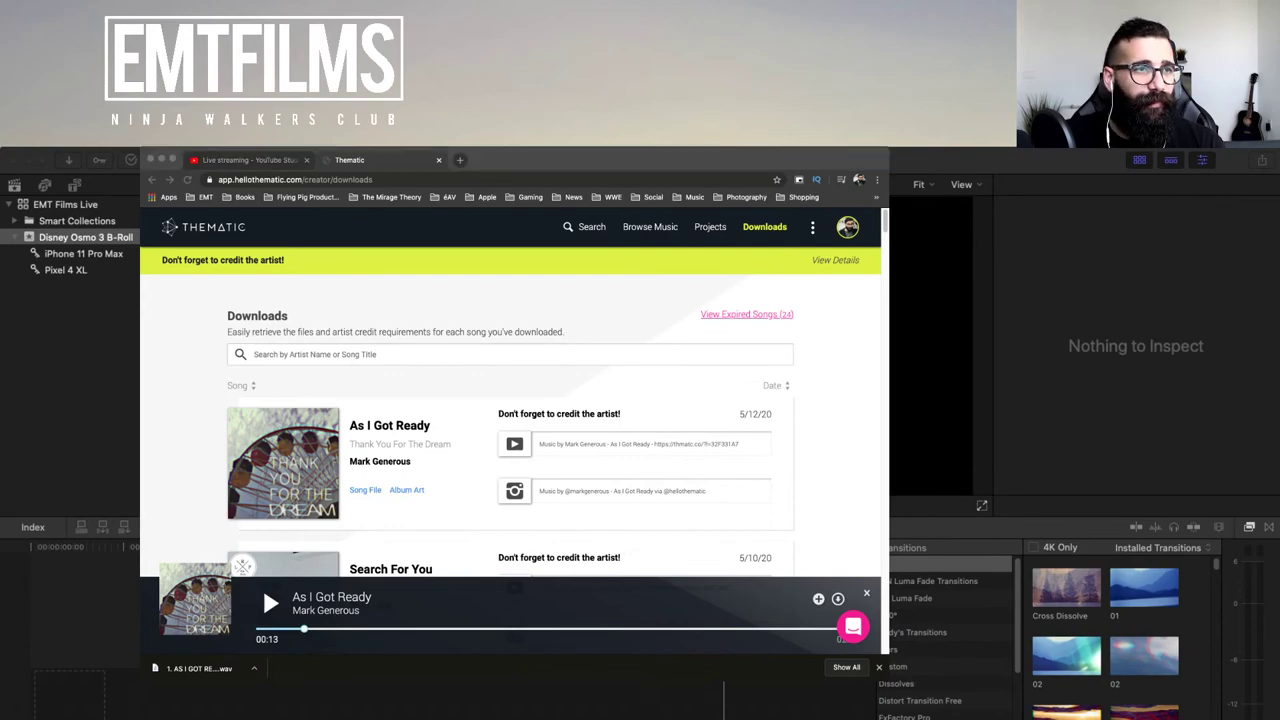
{"action": "key", "text": "super+Tab"}
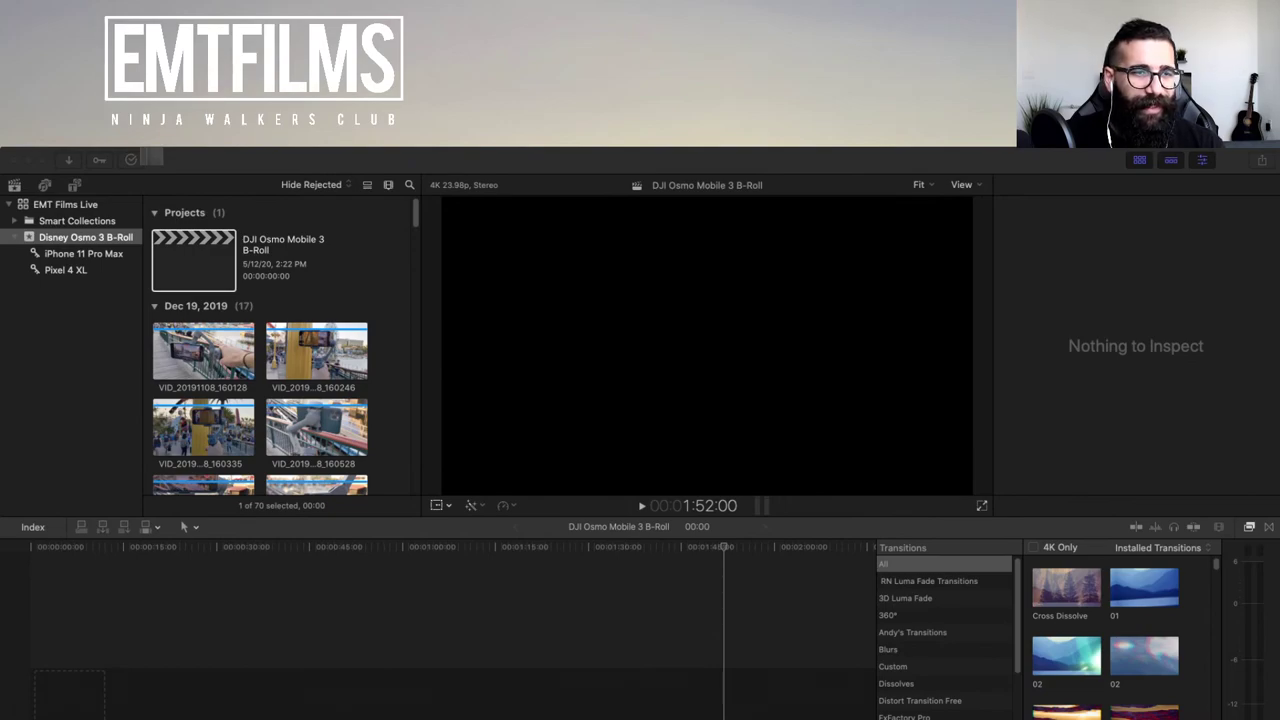
{"action": "left_click", "coordinate": [84, 253]}
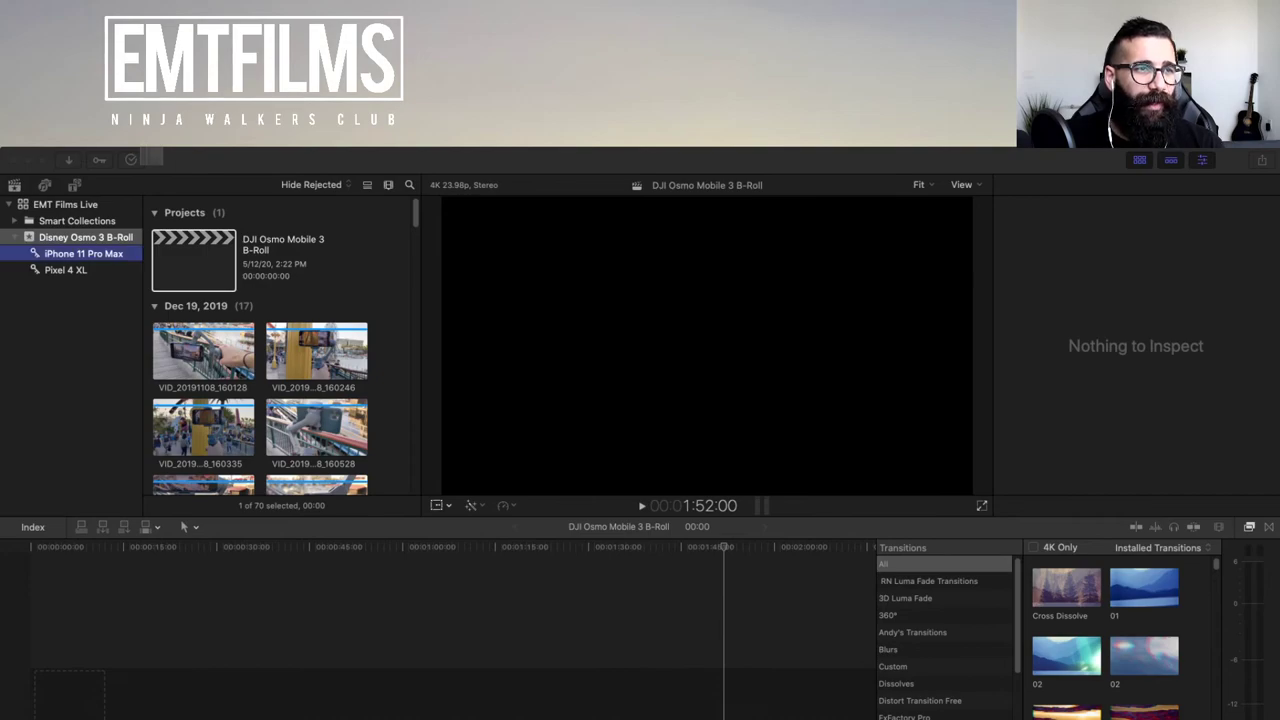
{"action": "left_click", "coordinate": [65, 270]}
{"action": "left_click", "coordinate": [85, 237]}
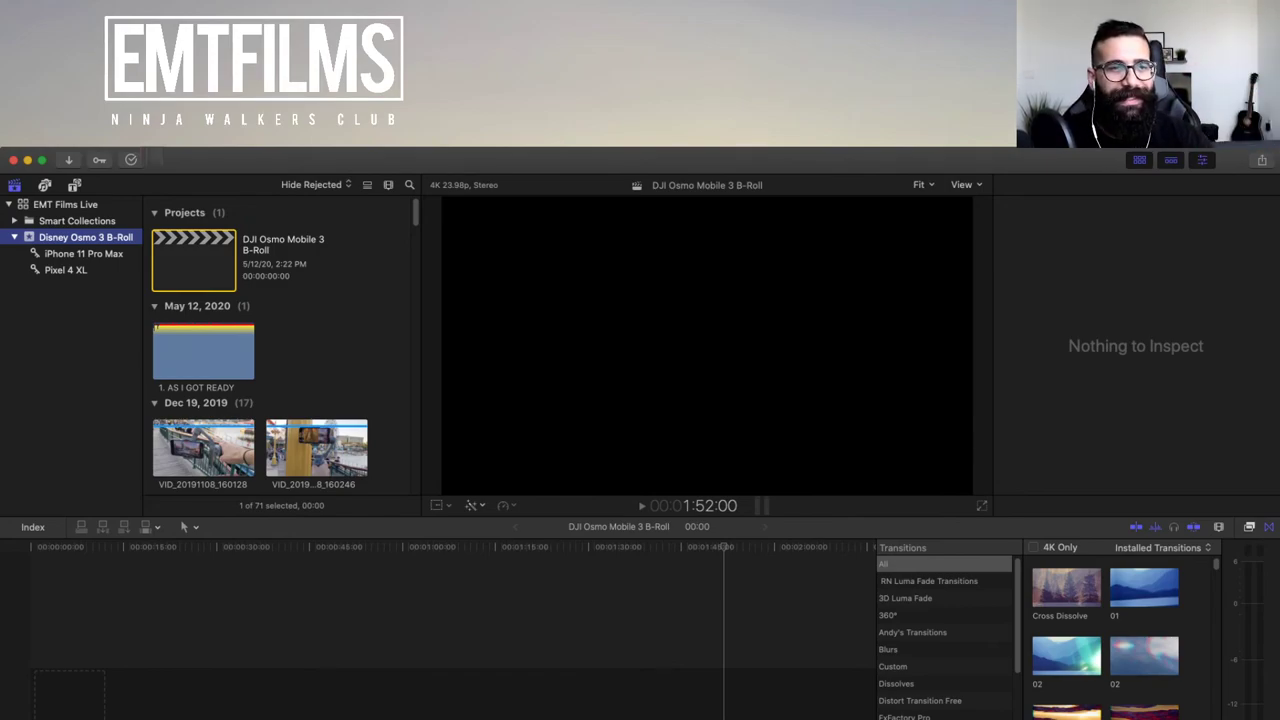
- Select the imported As I Got Ready audio clip in the event and play part of it
{"action": "left_click", "coordinate": [199, 350]}
{"action": "left_click", "coordinate": [199, 350]}
{"action": "key", "text": "super+4"}
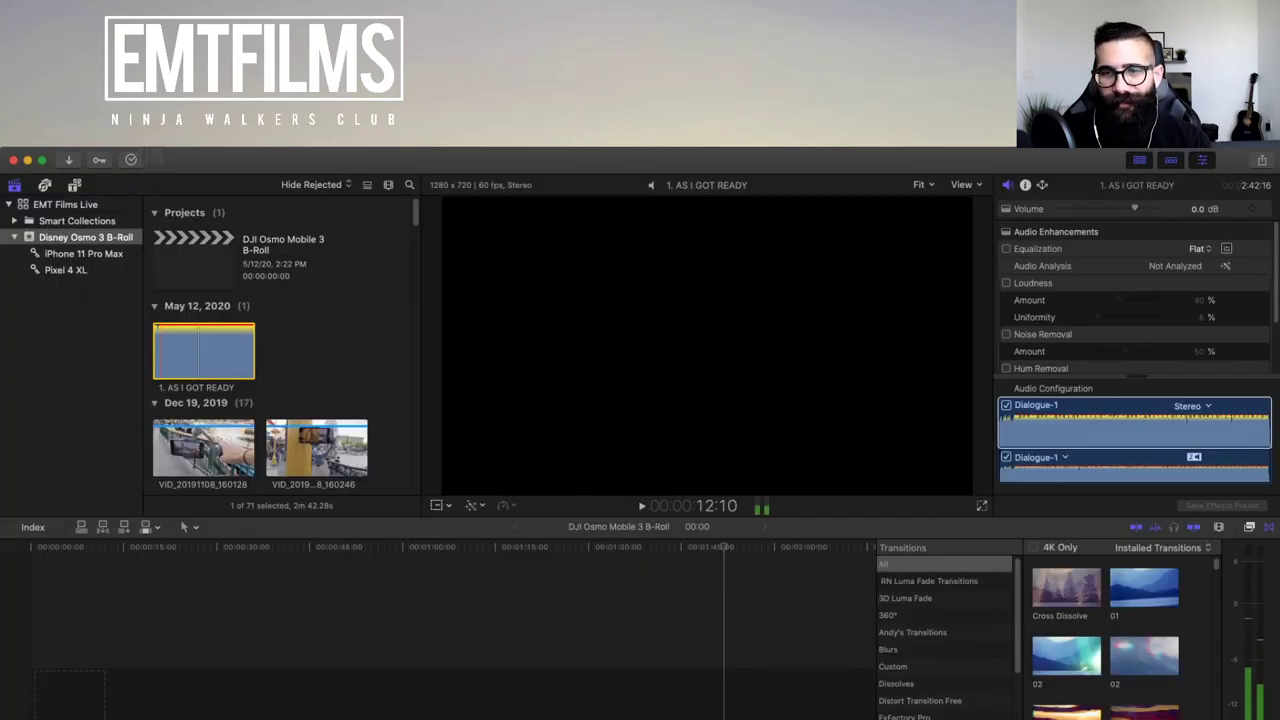
{"action": "key", "text": "space"}
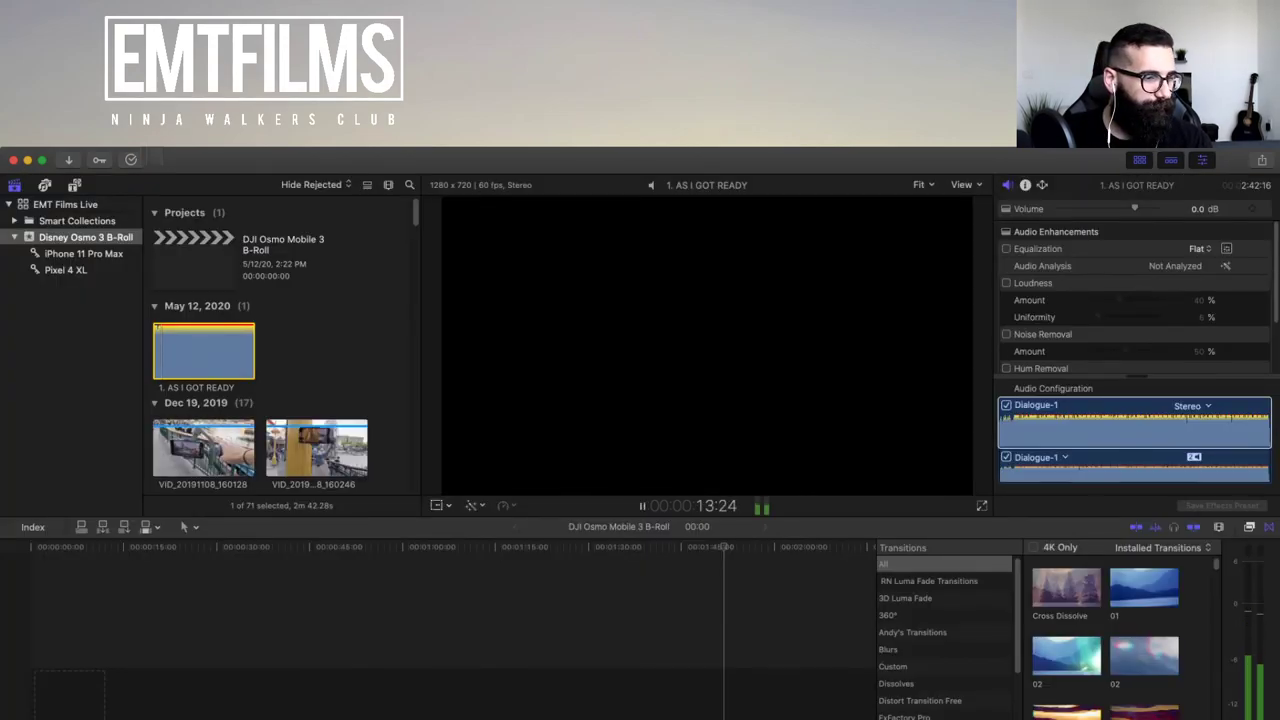
{"action": "key", "text": "space"}
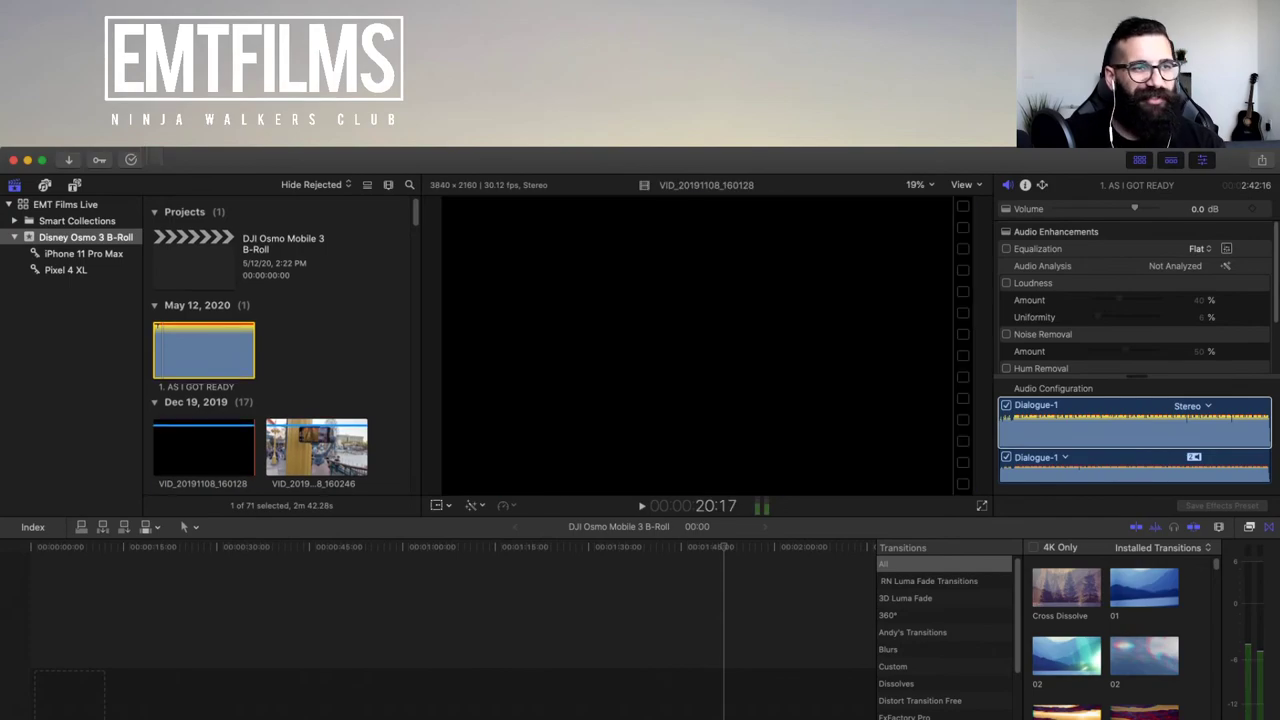
- Clear the clip selection, open the iPhone 11 Pro Max keyword collection and preview its footage around IMG_2171
{"action": "scroll", "coordinate": [260, 440], "scroll_direction": "down", "scroll_amount": 1}
{"action": "scroll", "coordinate": [259, 348], "scroll_direction": "down", "scroll_amount": 1}
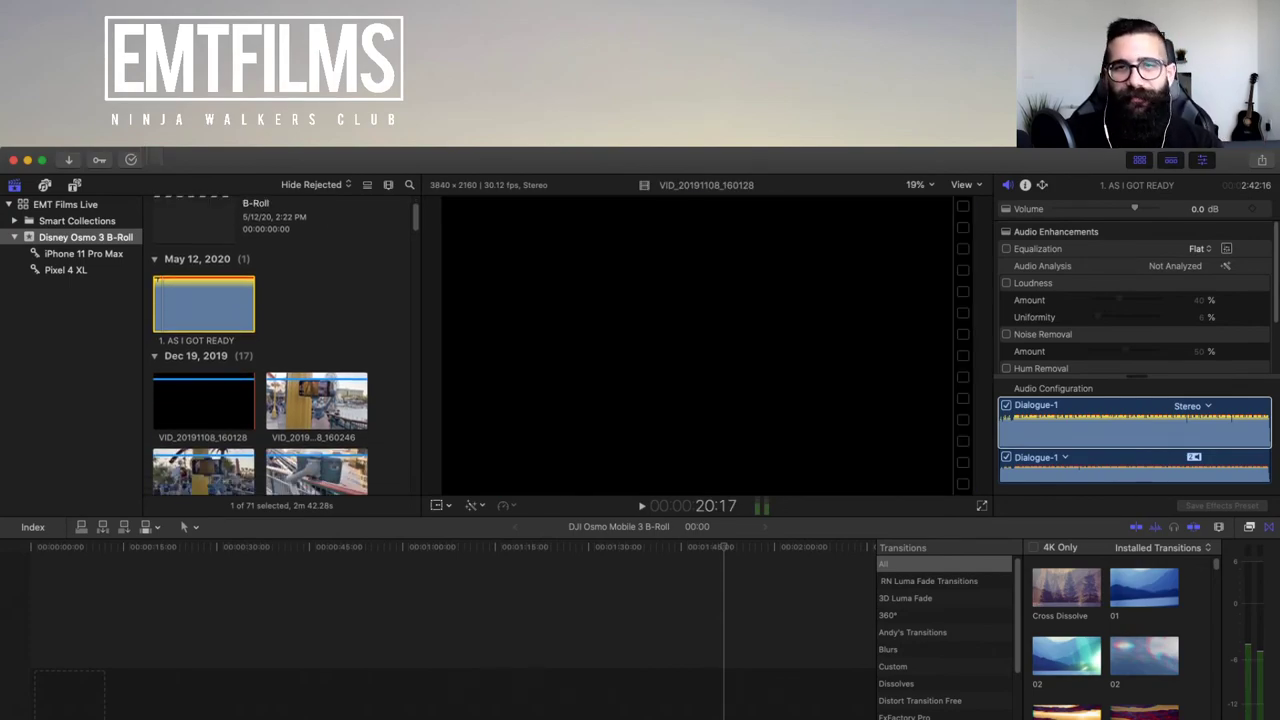
{"action": "key", "text": "shift+super+a"}
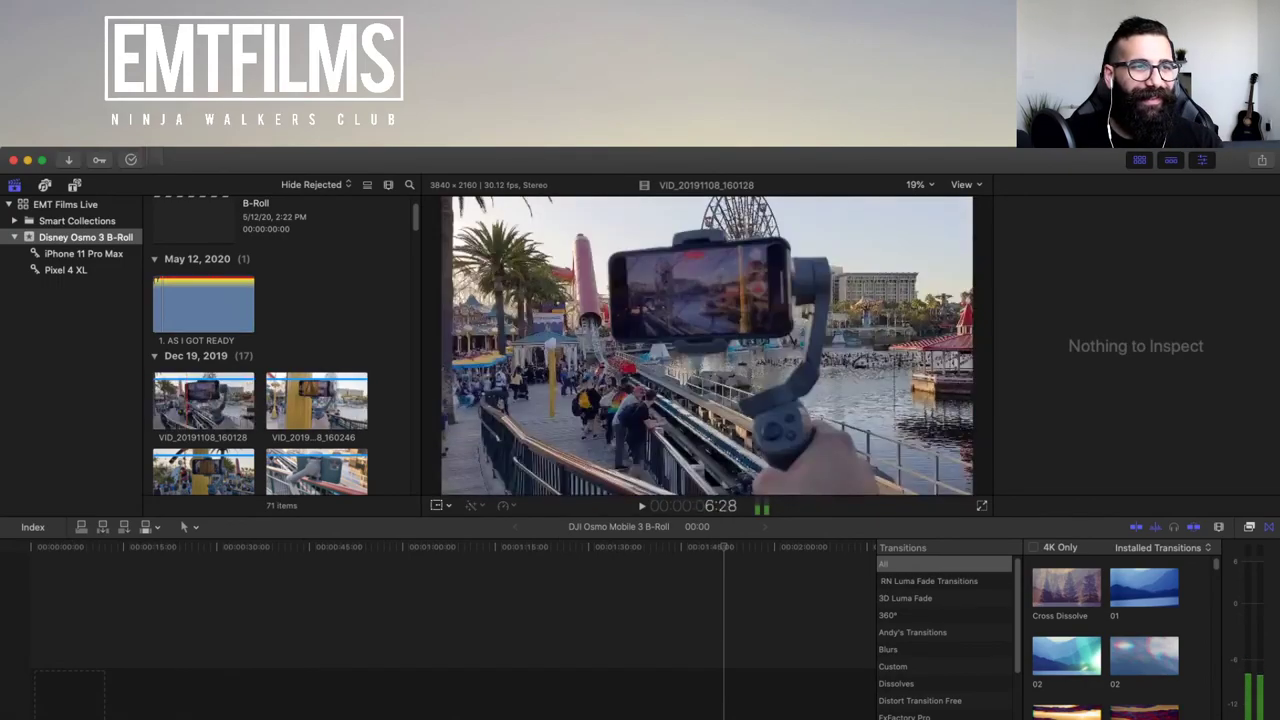
{"action": "left_click", "coordinate": [83, 253]}
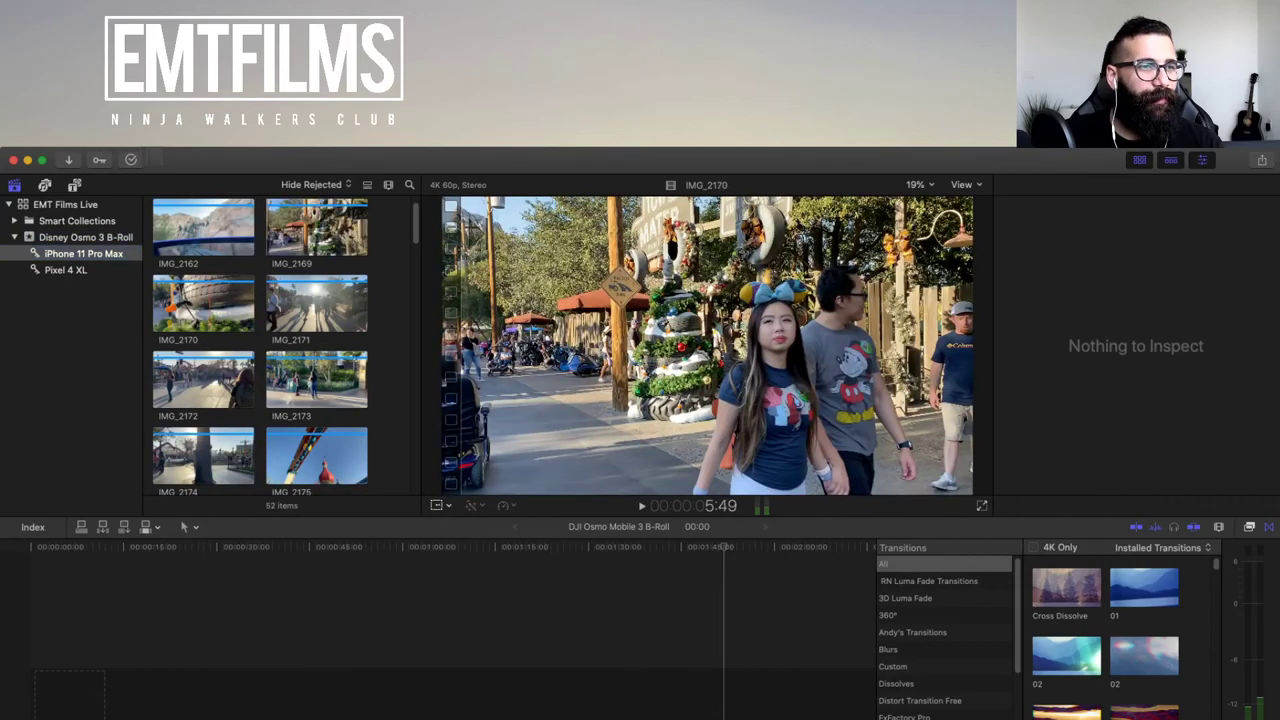
{"action": "key", "text": "Down"}
{"action": "key", "text": "space"}
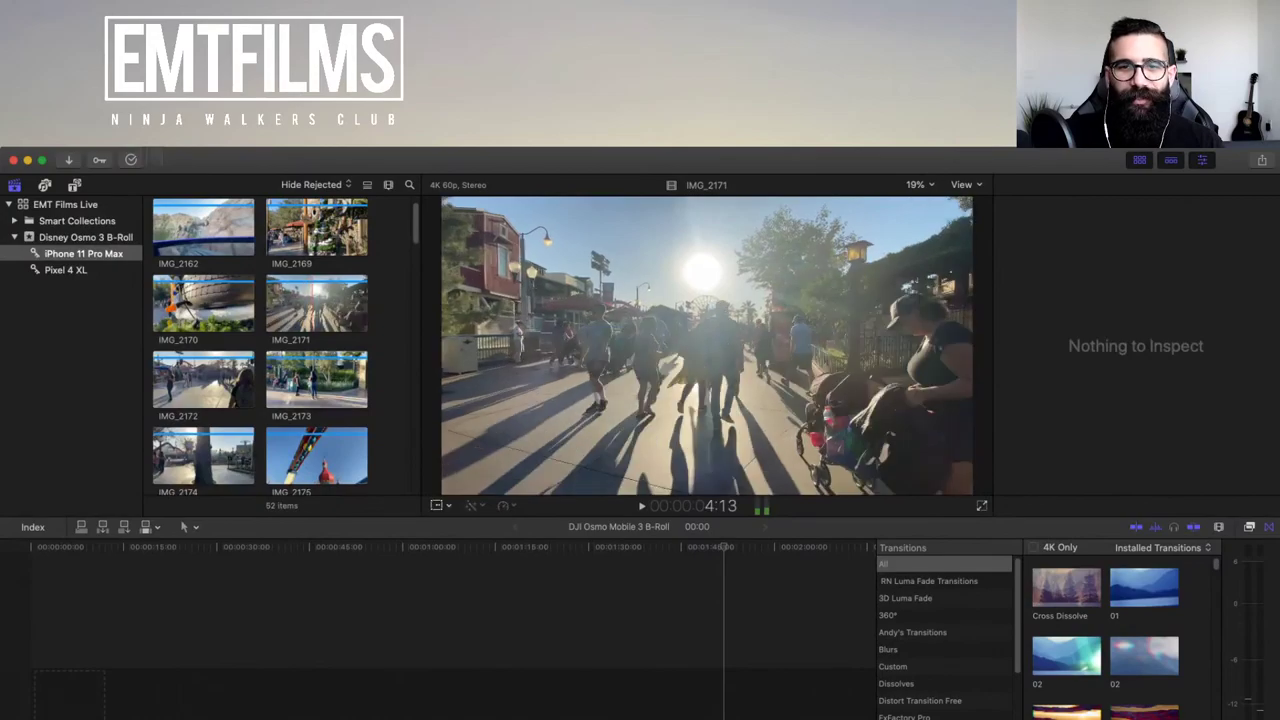
{"action": "key", "text": "j"}
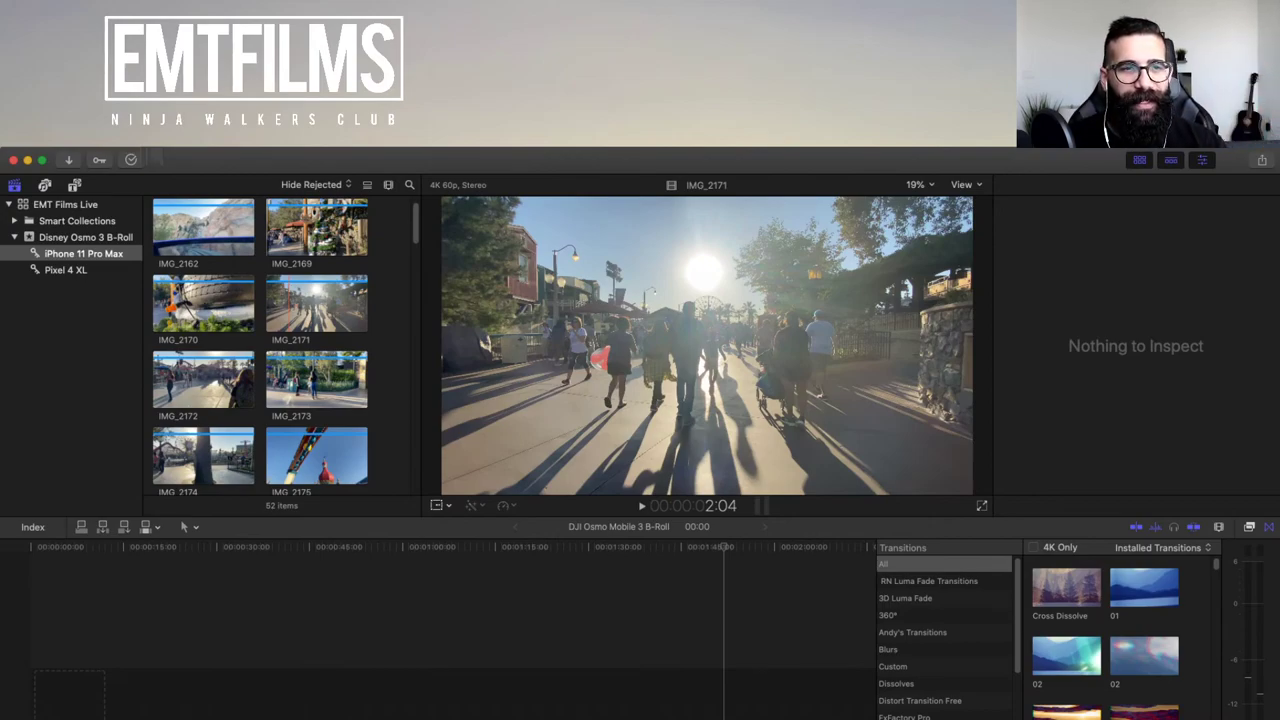
{"action": "key", "text": "space"}
- Select clip IMG_2171 and play it in reverse from near its end
{"action": "left_click", "coordinate": [317, 302]}
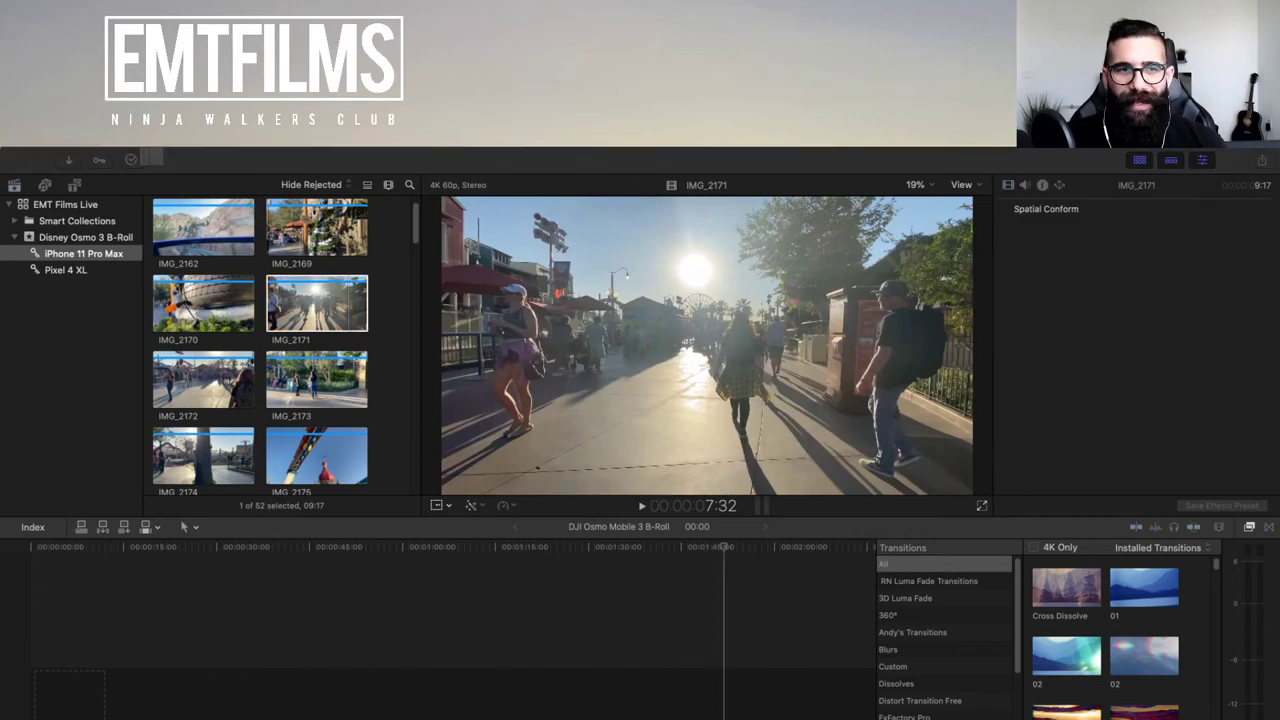
{"action": "left_click", "coordinate": [348, 303]}
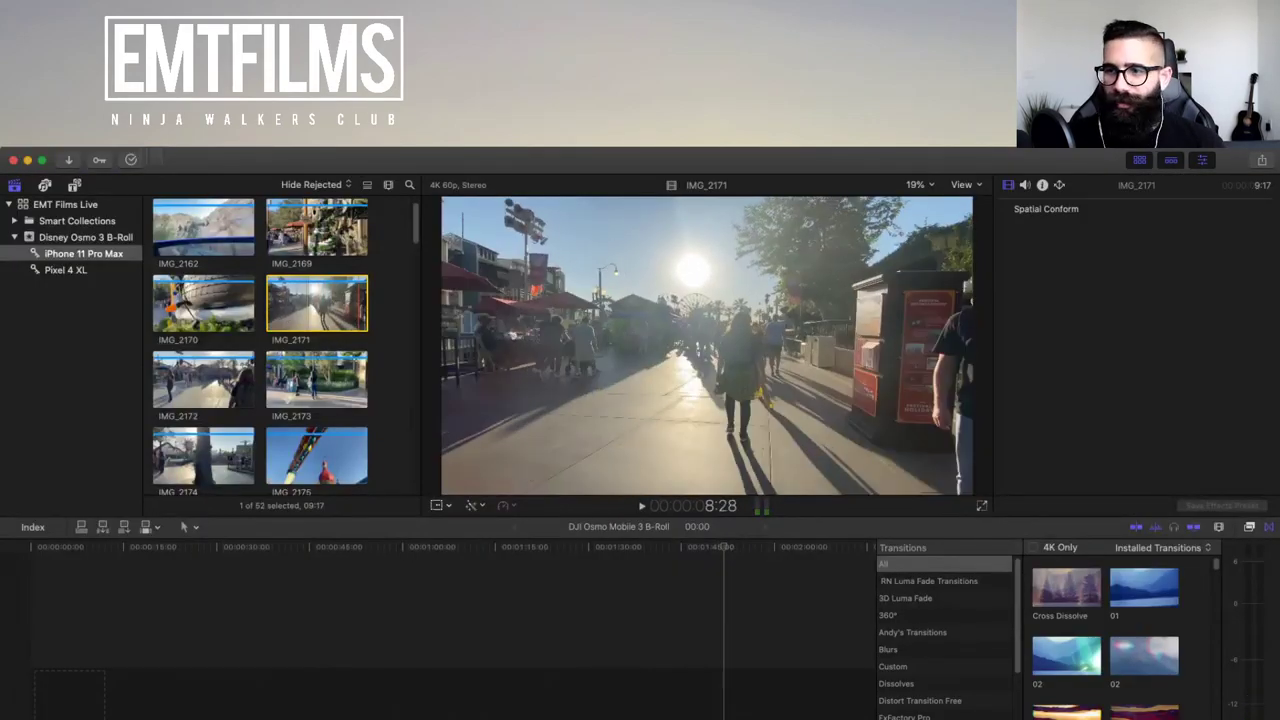
{"action": "key", "text": "j"}
{"action": "key", "text": "j"}
{"action": "key", "text": "j"}
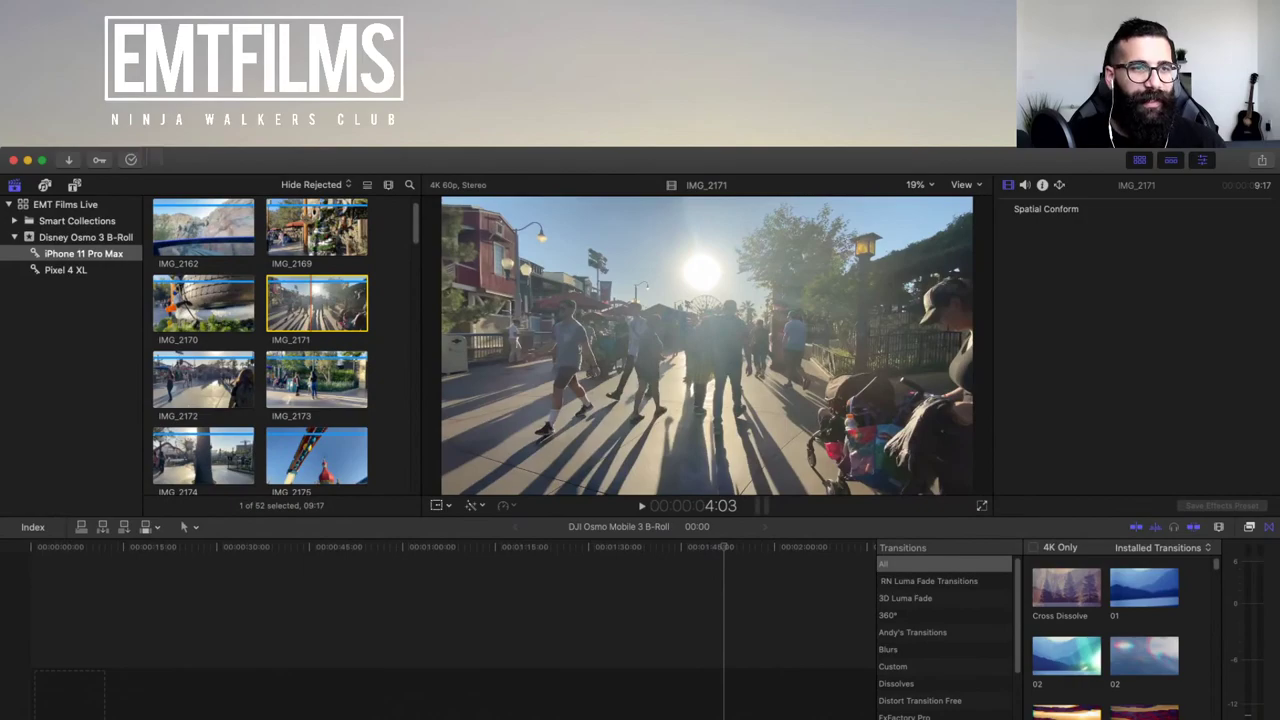
{"action": "key", "text": "super+Tab"}
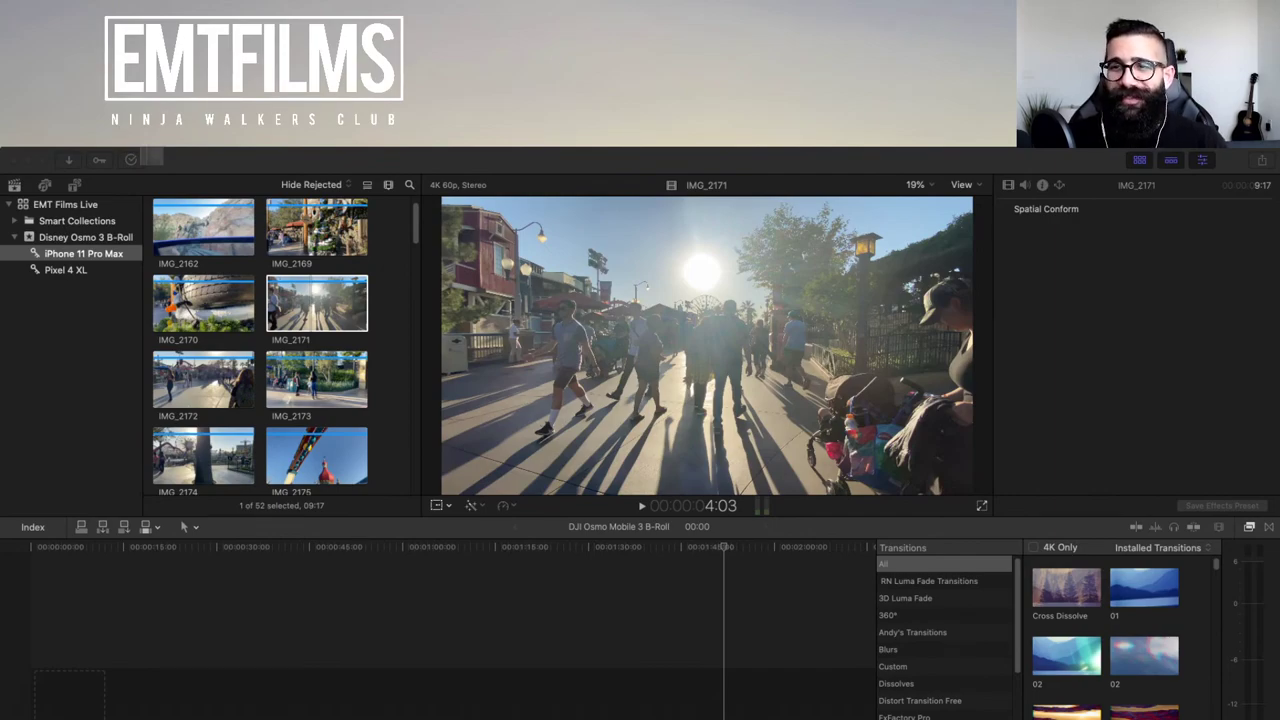
{"action": "key", "text": "super+Tab"}
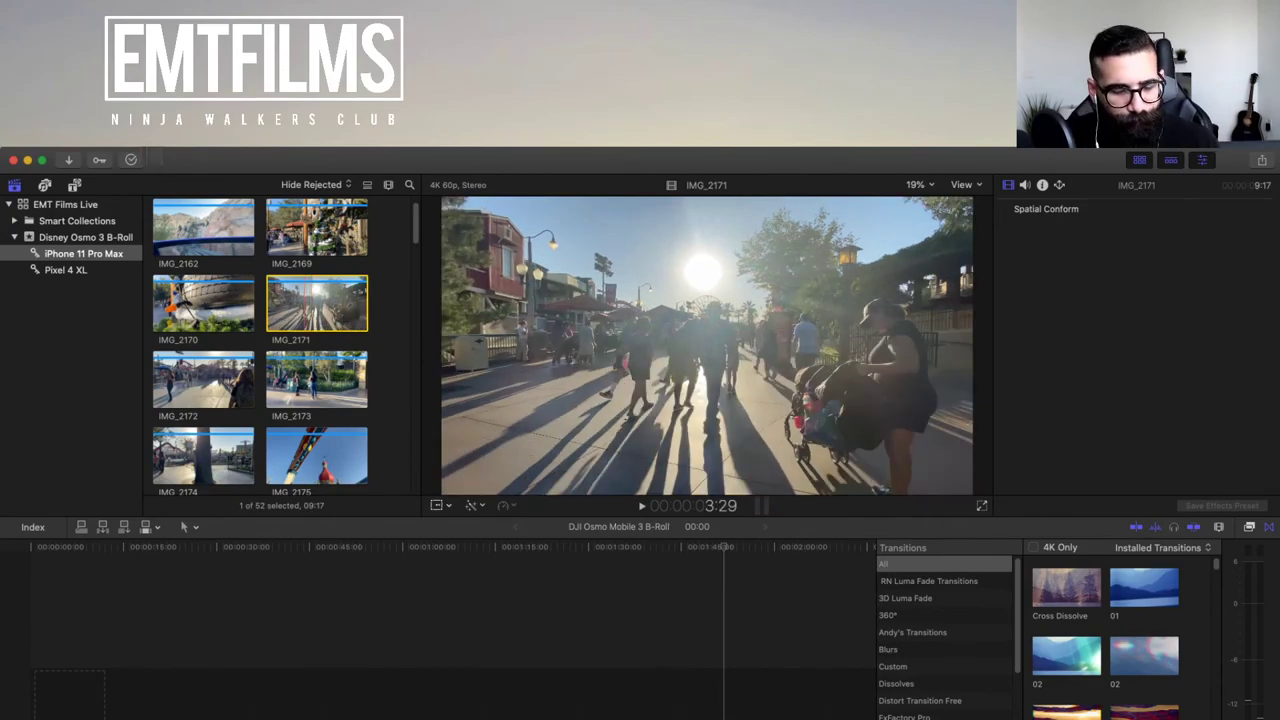
- Play IMG_2171 forward and backward at different speeds to find the usable part of the shot
{"action": "key", "text": "space"}
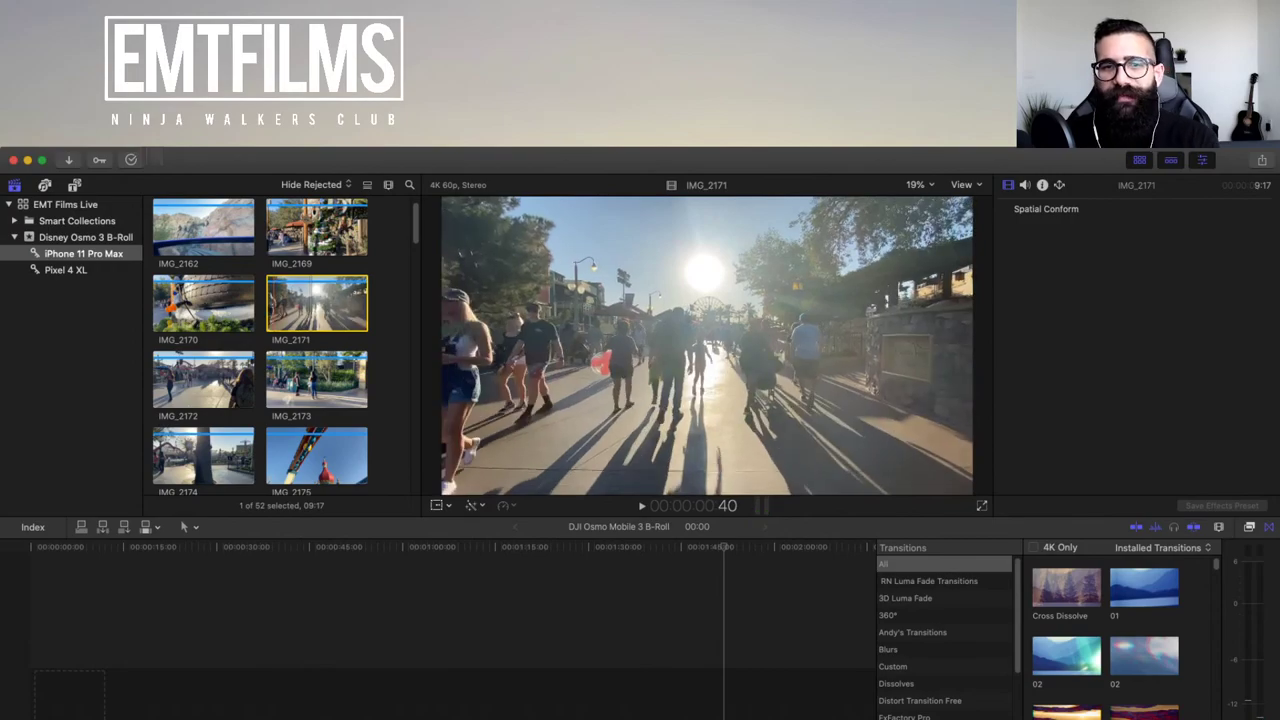
{"action": "key", "text": "space"}
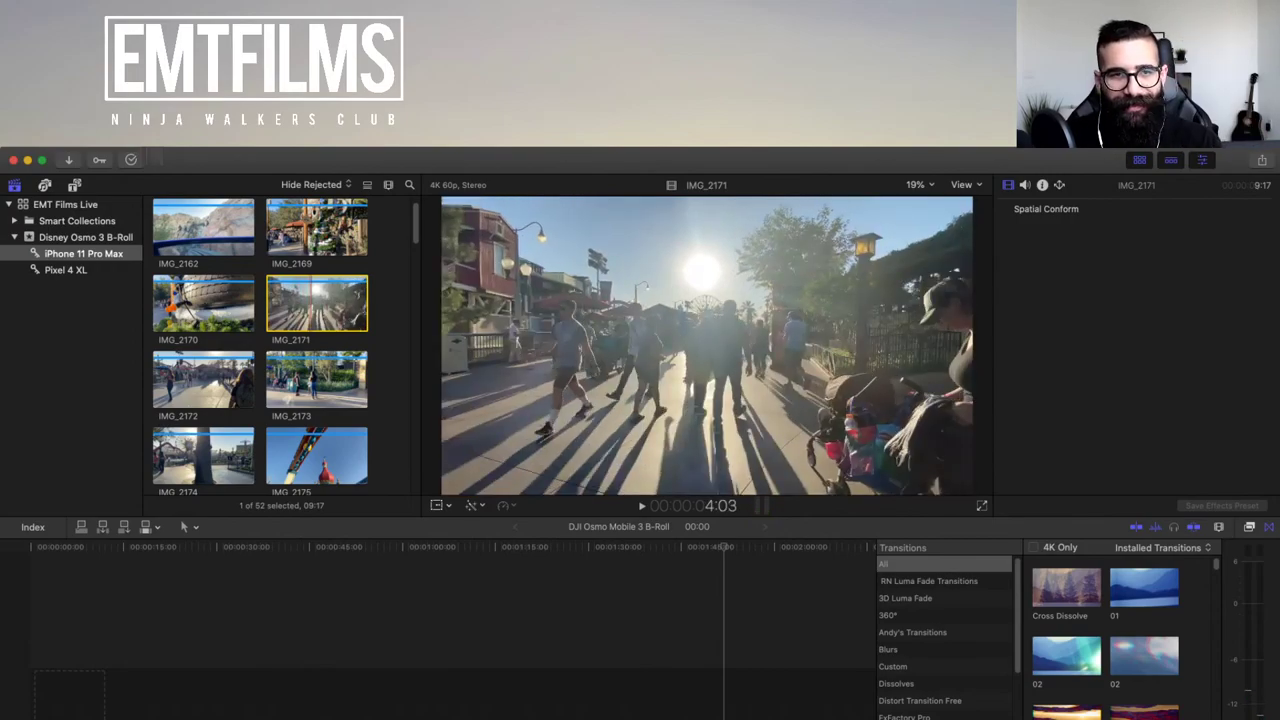
{"action": "key", "text": "j"}
{"action": "key", "text": "j"}
{"action": "key", "text": "k"}
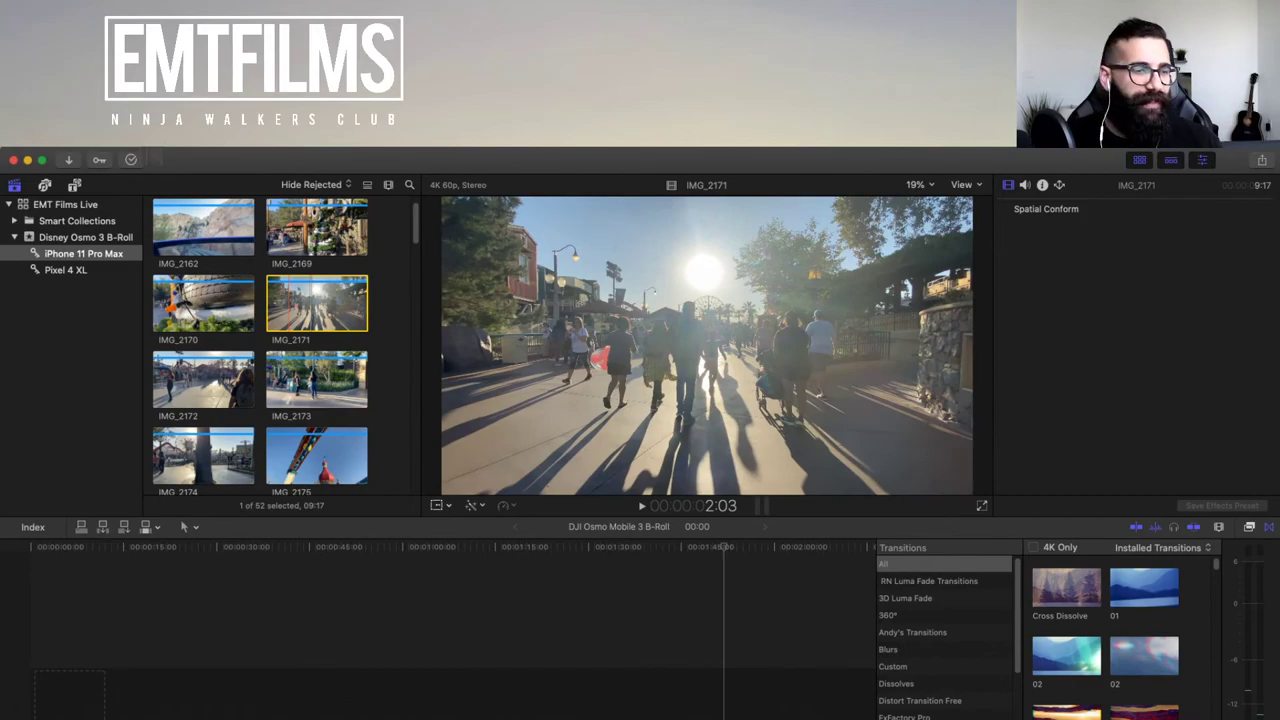
{"action": "key", "text": "space"}
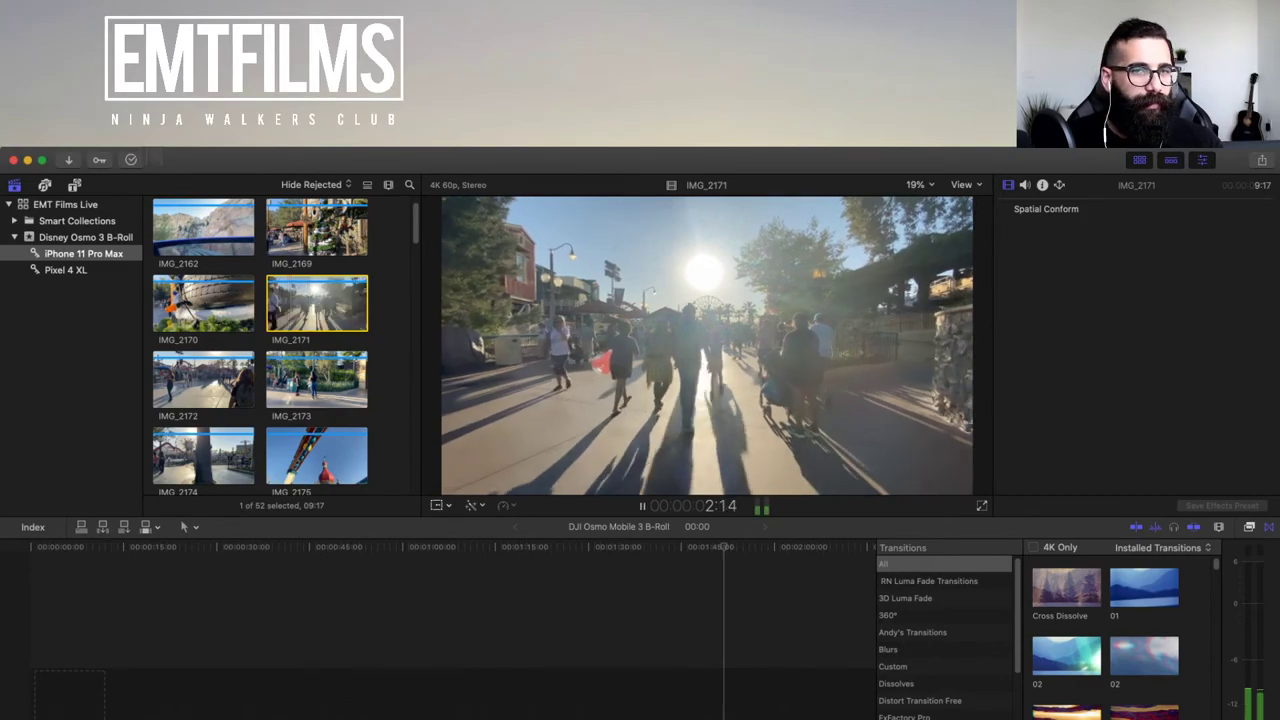
{"action": "key", "text": "space"}
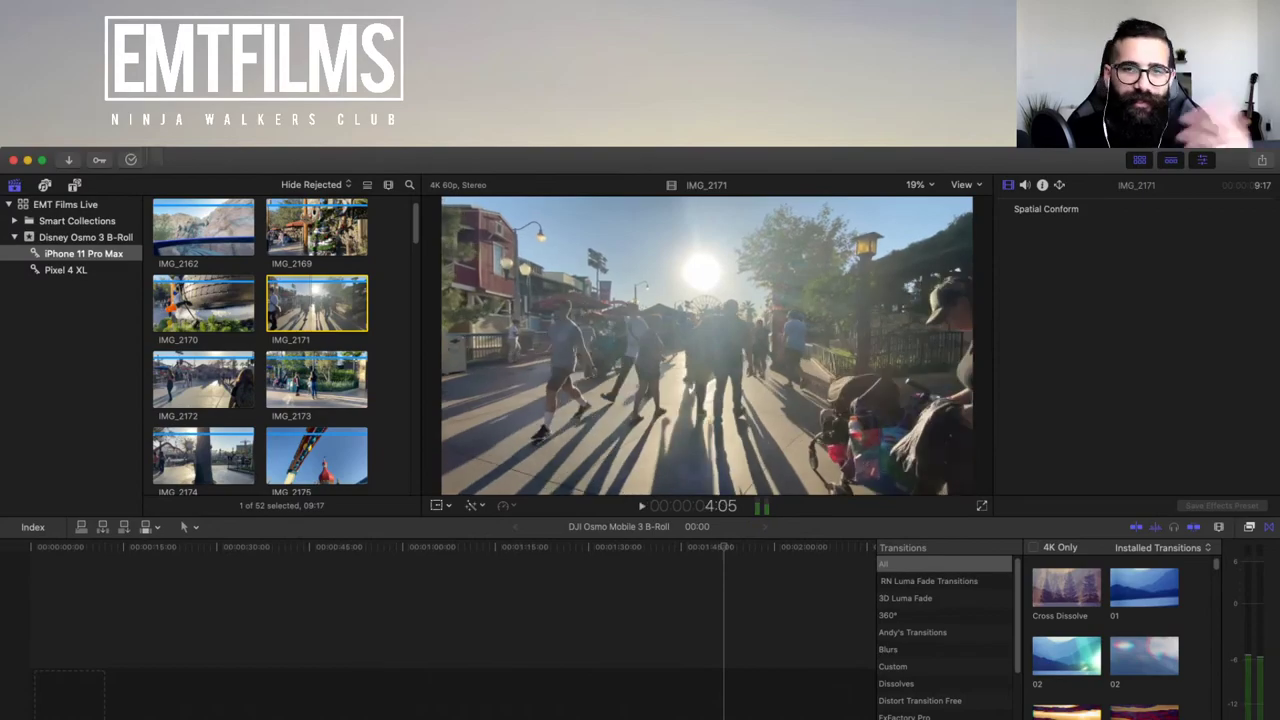
{"action": "key", "text": "l"}
{"action": "key", "text": "l"}
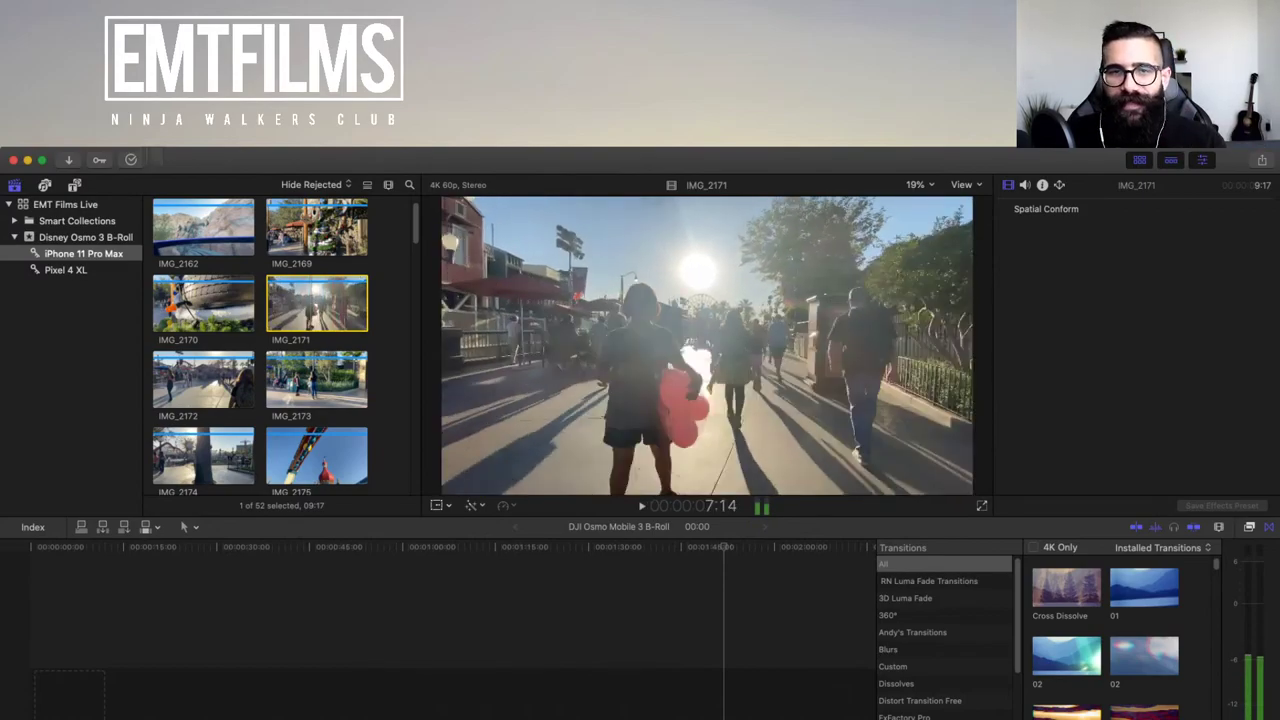
- Mark a range in IMG_2171 starting at 1:59 and ending at 5:25
{"action": "key", "text": "j"}
{"action": "key", "text": "j"}
{"action": "key", "text": "k"}
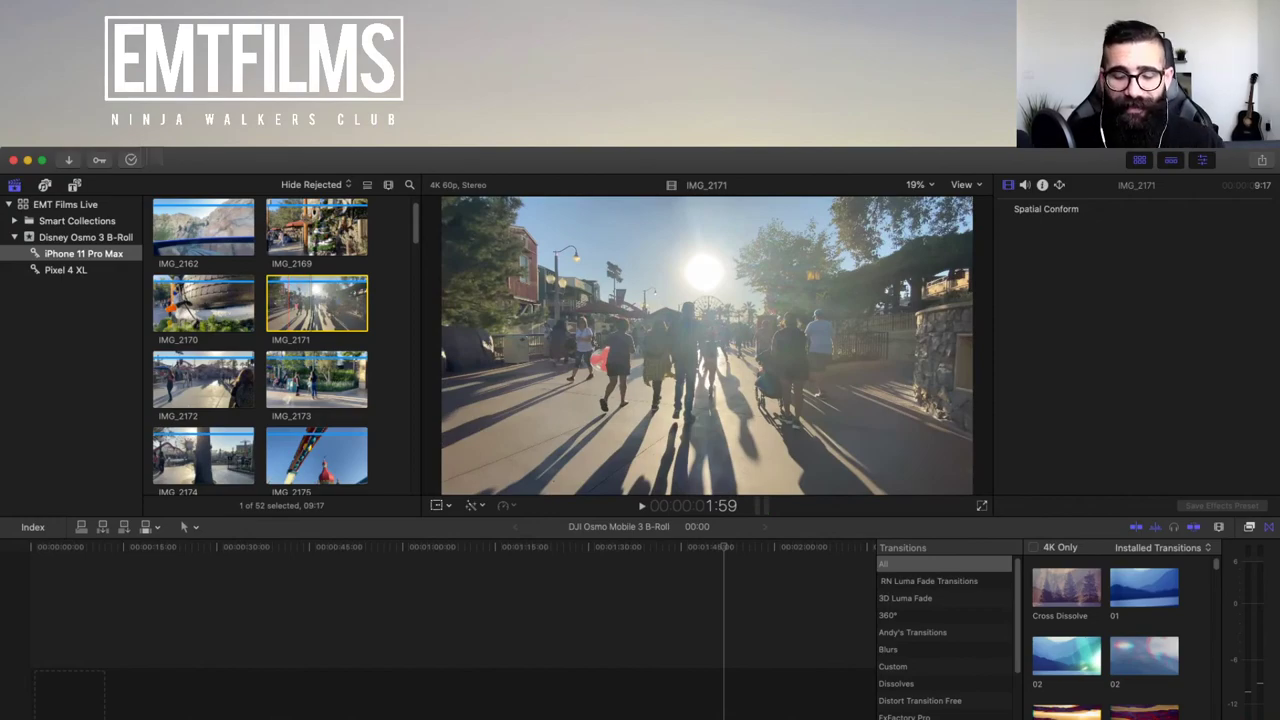
{"action": "key", "text": "i"}
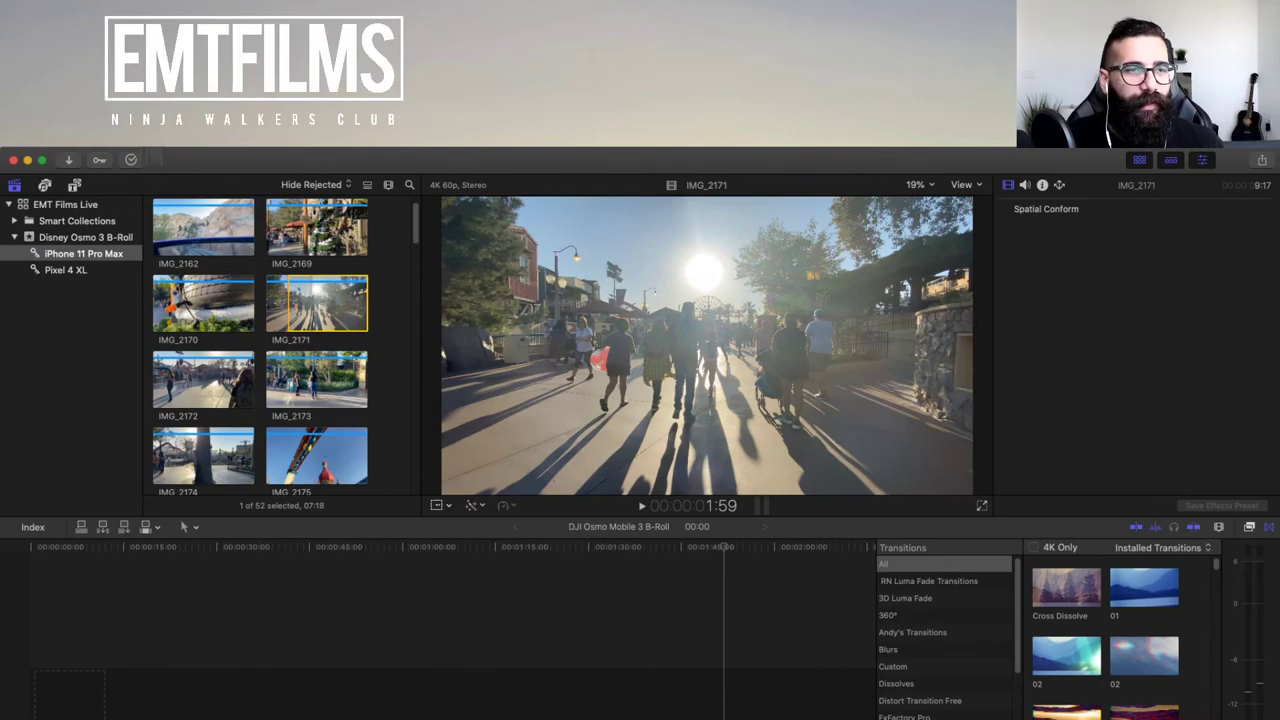
{"action": "key", "text": "space"}
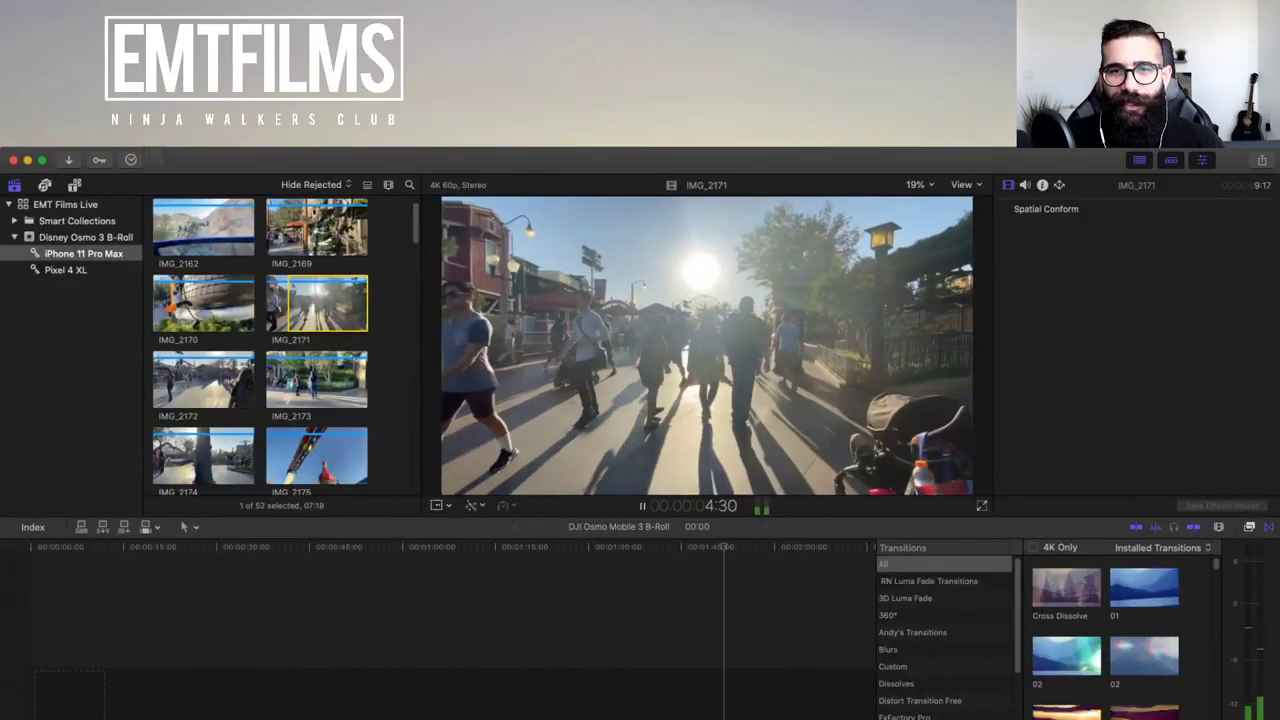
{"action": "key", "text": "space"}
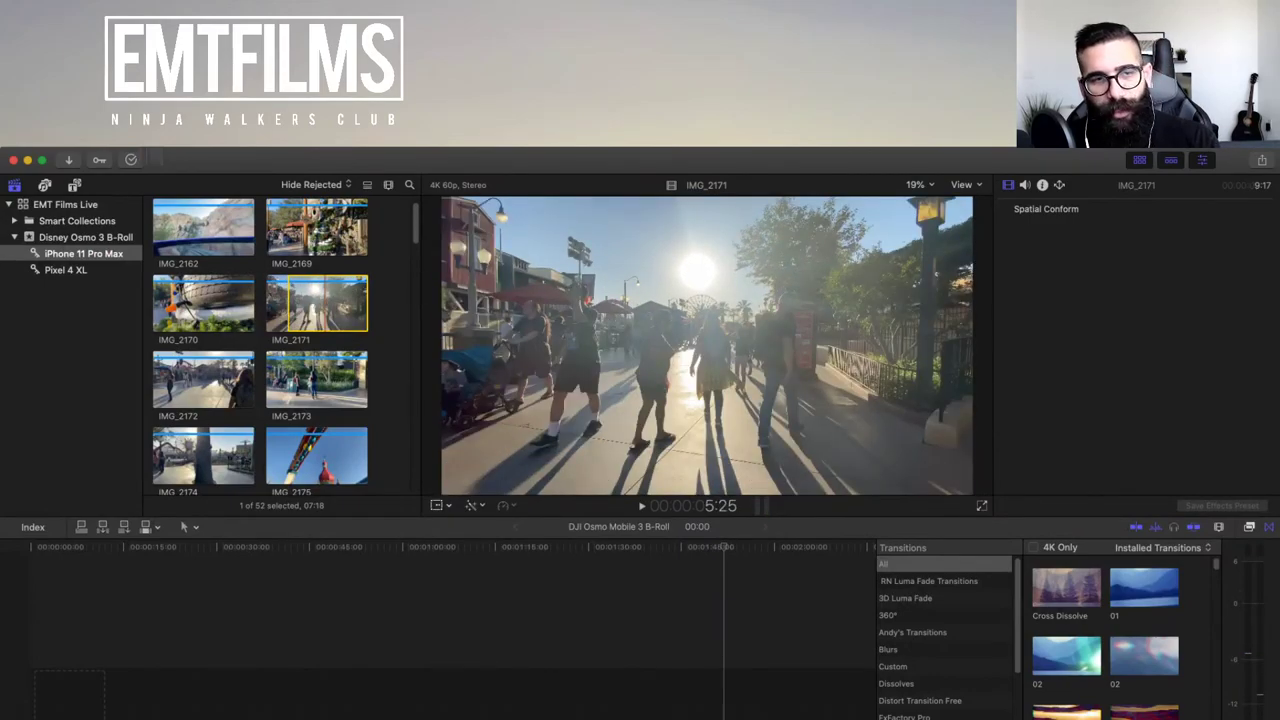
{"action": "key", "text": "o"}
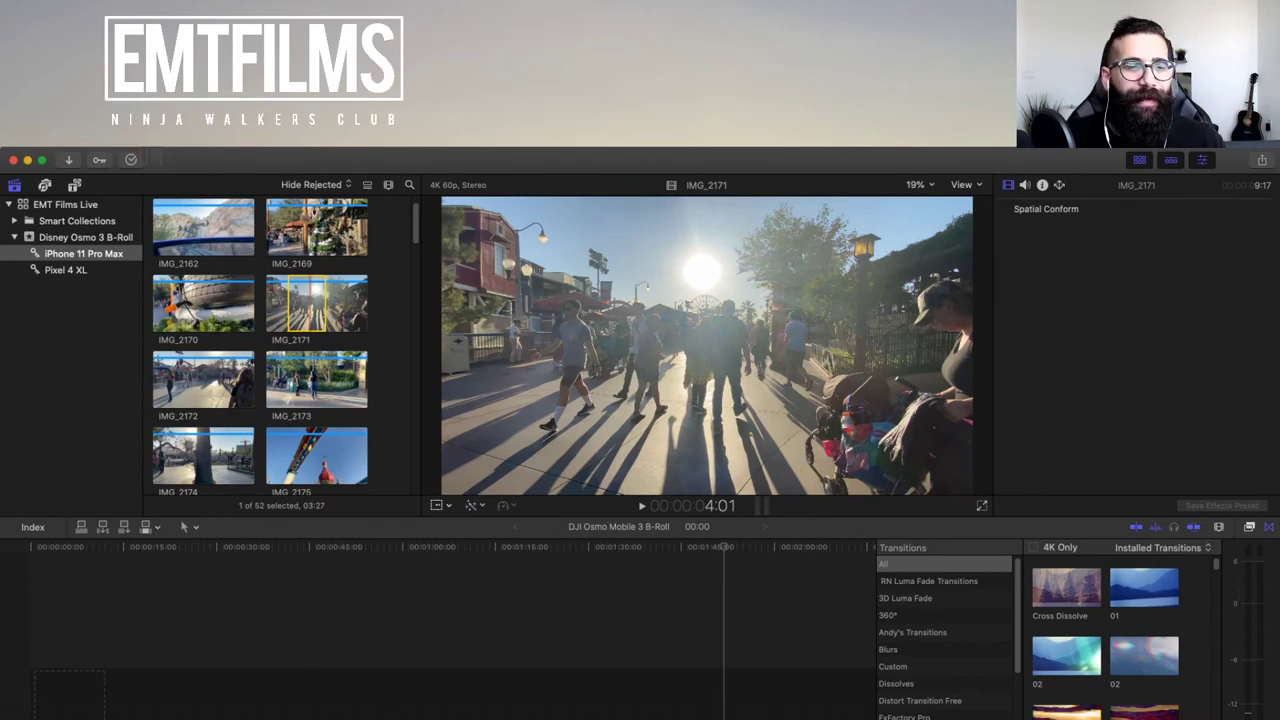
- Add the marked IMG_2171 range to the start of the project timeline and select the placed clip
{"action": "left_click_drag", "start_coordinate": [310, 300], "coordinate": [40, 692]}
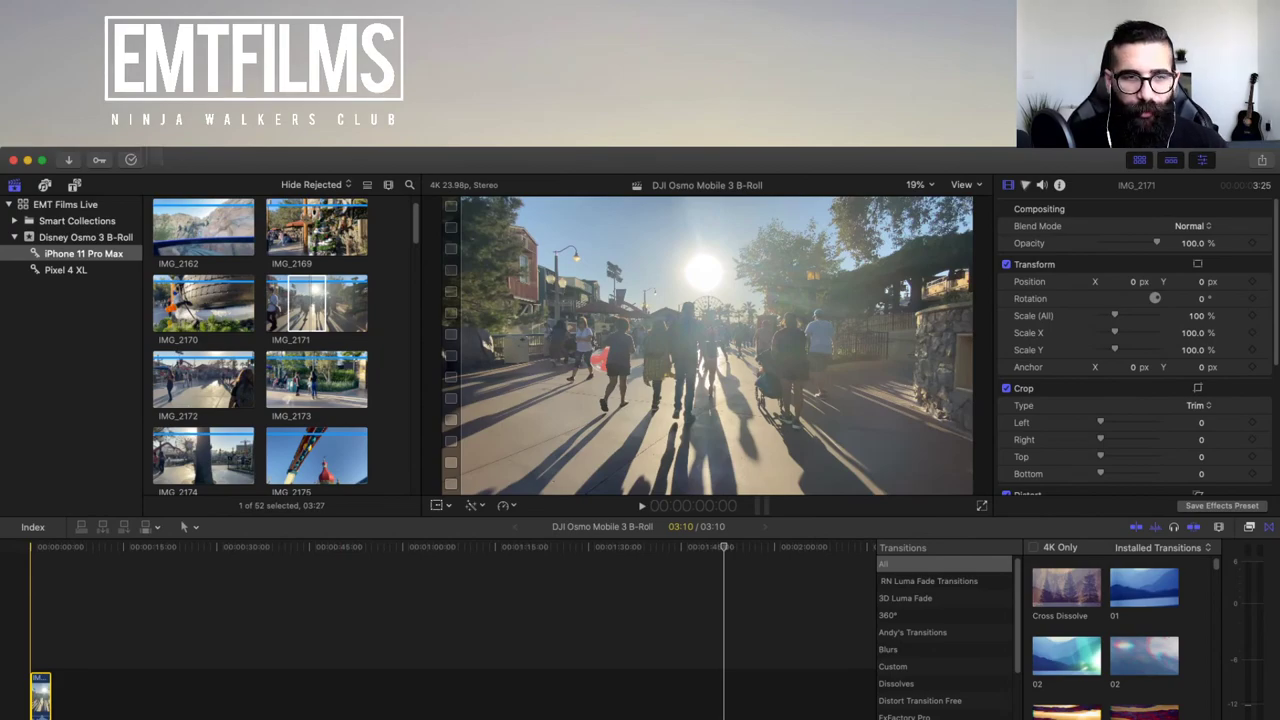
{"action": "left_click", "coordinate": [724, 547]}
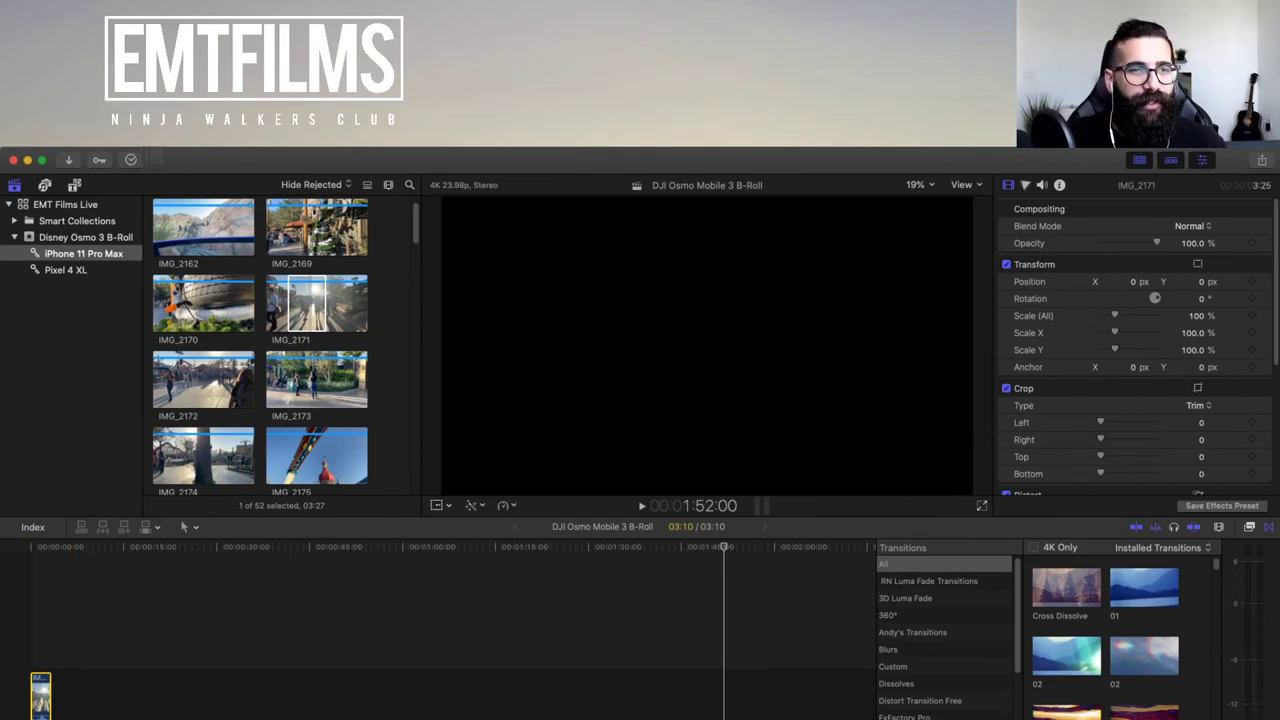
{"action": "left_click", "coordinate": [300, 304]}
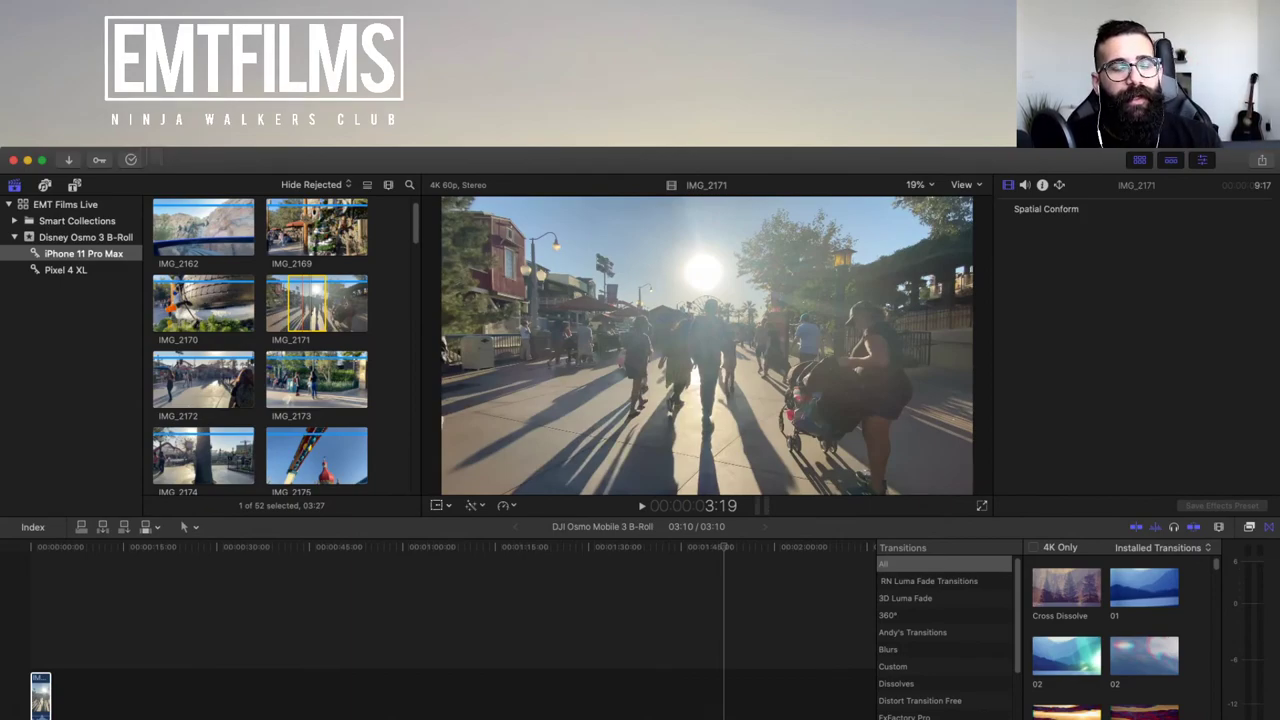
{"action": "left_click", "coordinate": [41, 697]}
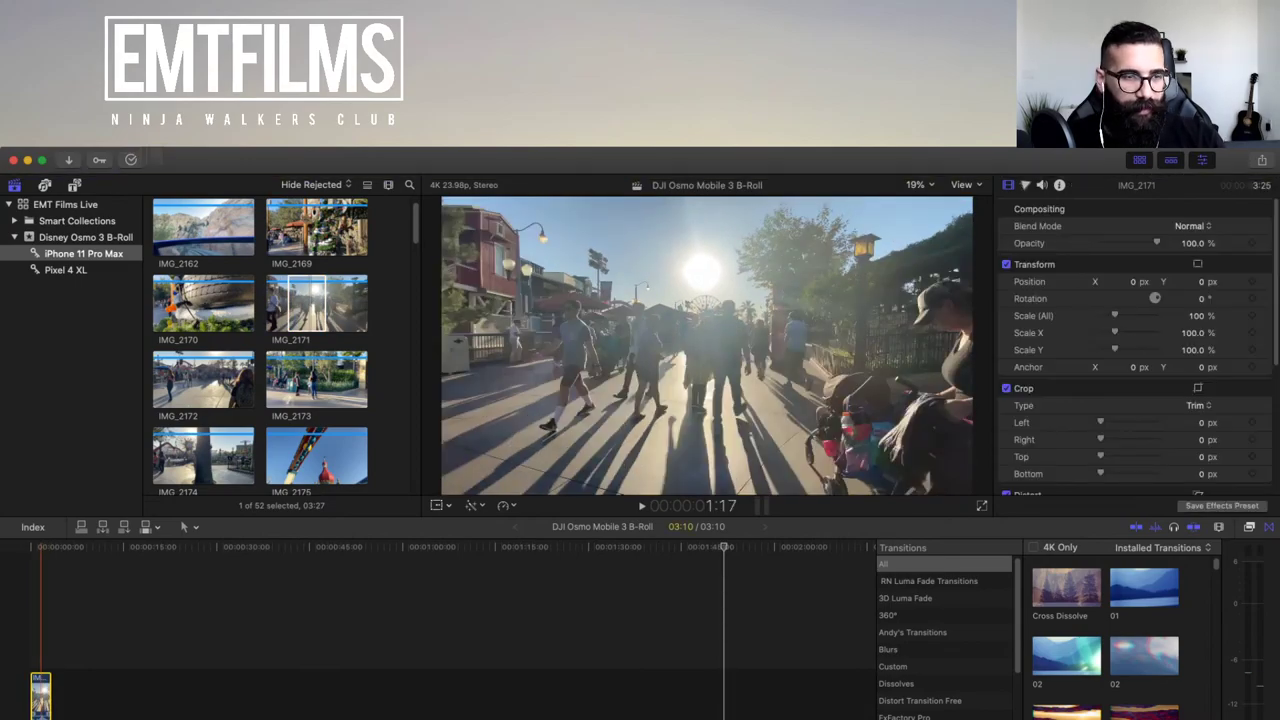
- Mark a range in IMG_2175 from 5:14 to 18:37, append it after IMG_2171 in the timeline and select the placed clip
{"action": "key", "text": "super+equal"}
{"action": "key", "text": "super+equal"}
{"action": "key", "text": "super+equal"}
{"action": "scroll", "coordinate": [83, 697], "scroll_direction": "left", "scroll_amount": 2}
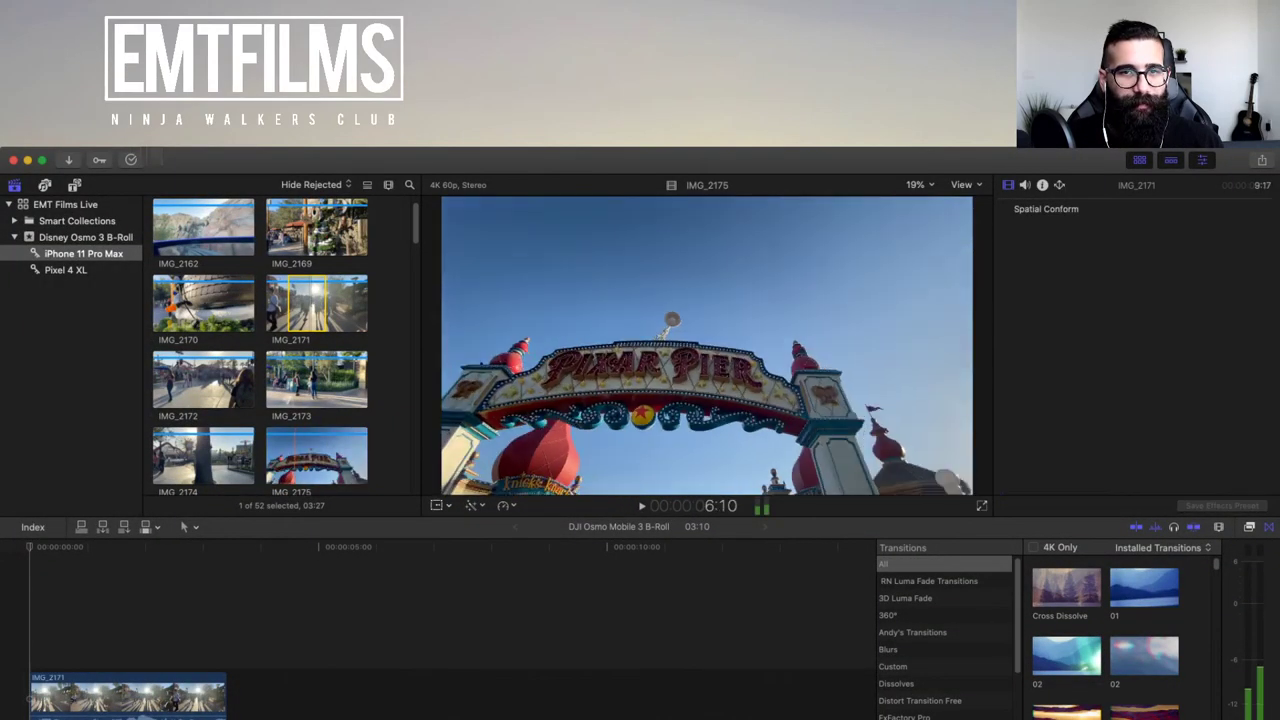
{"action": "key", "text": "i"}
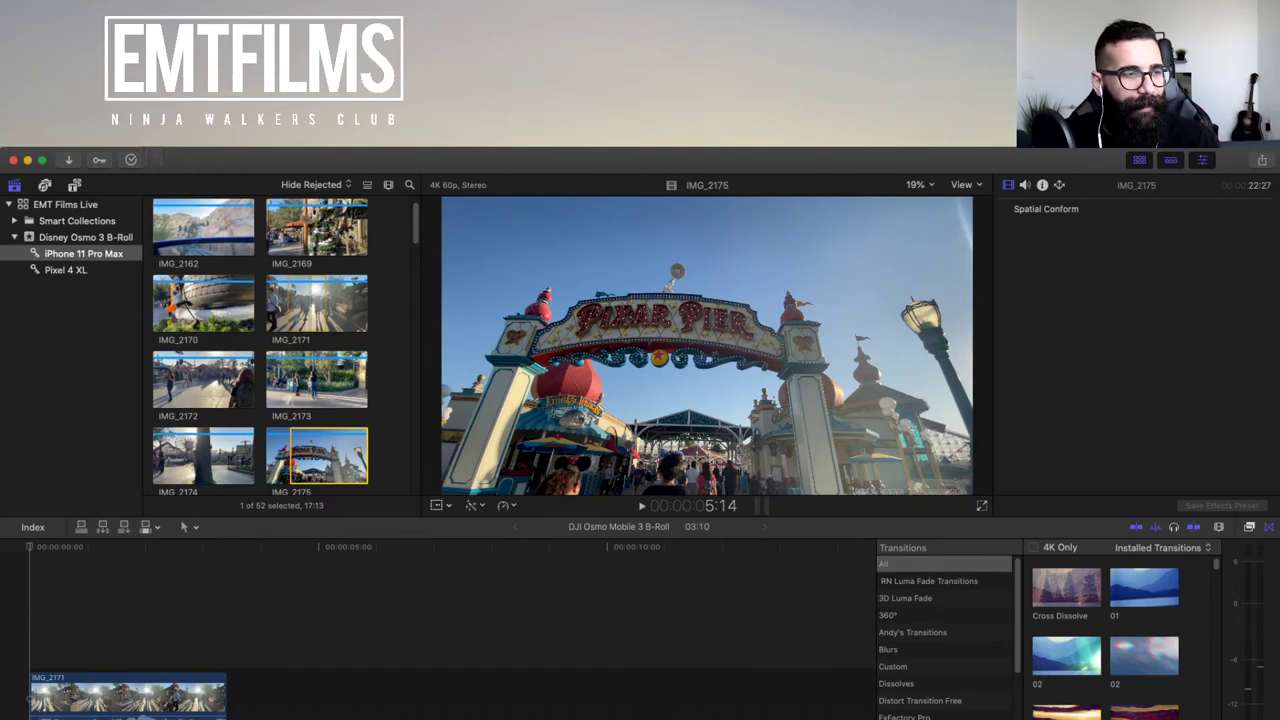
{"action": "key", "text": "space"}
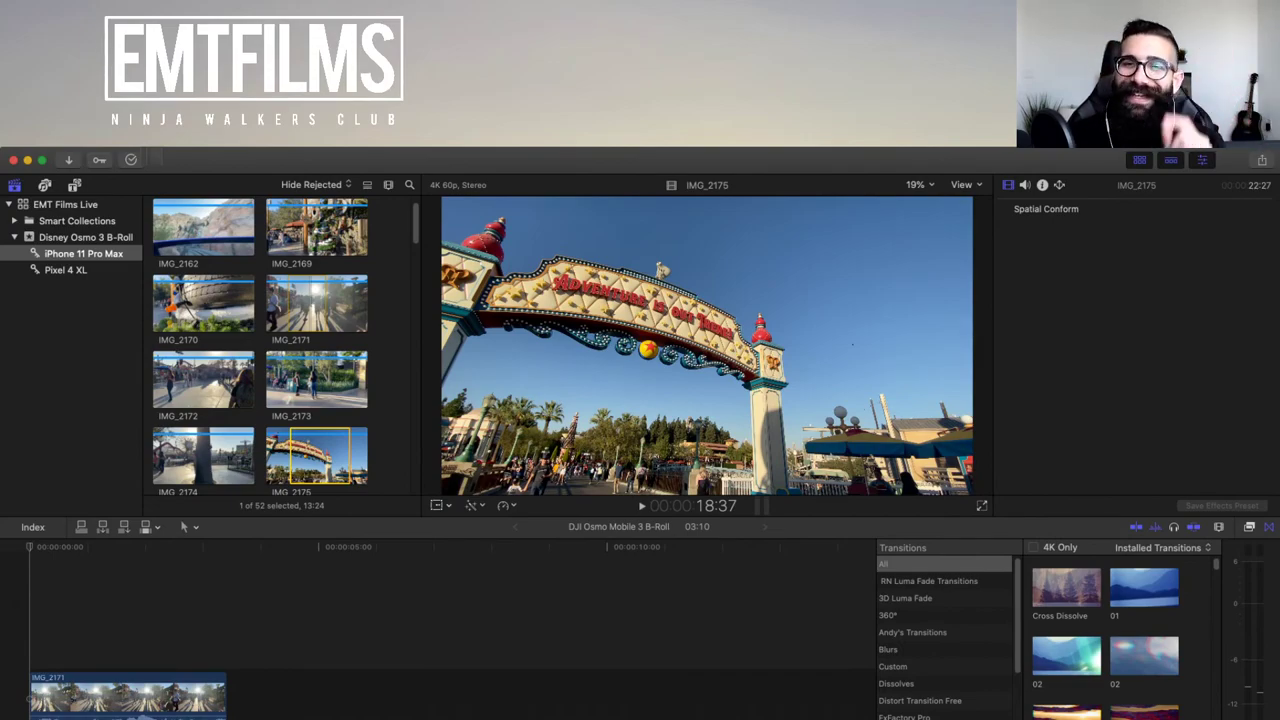
{"action": "key", "text": "e"}
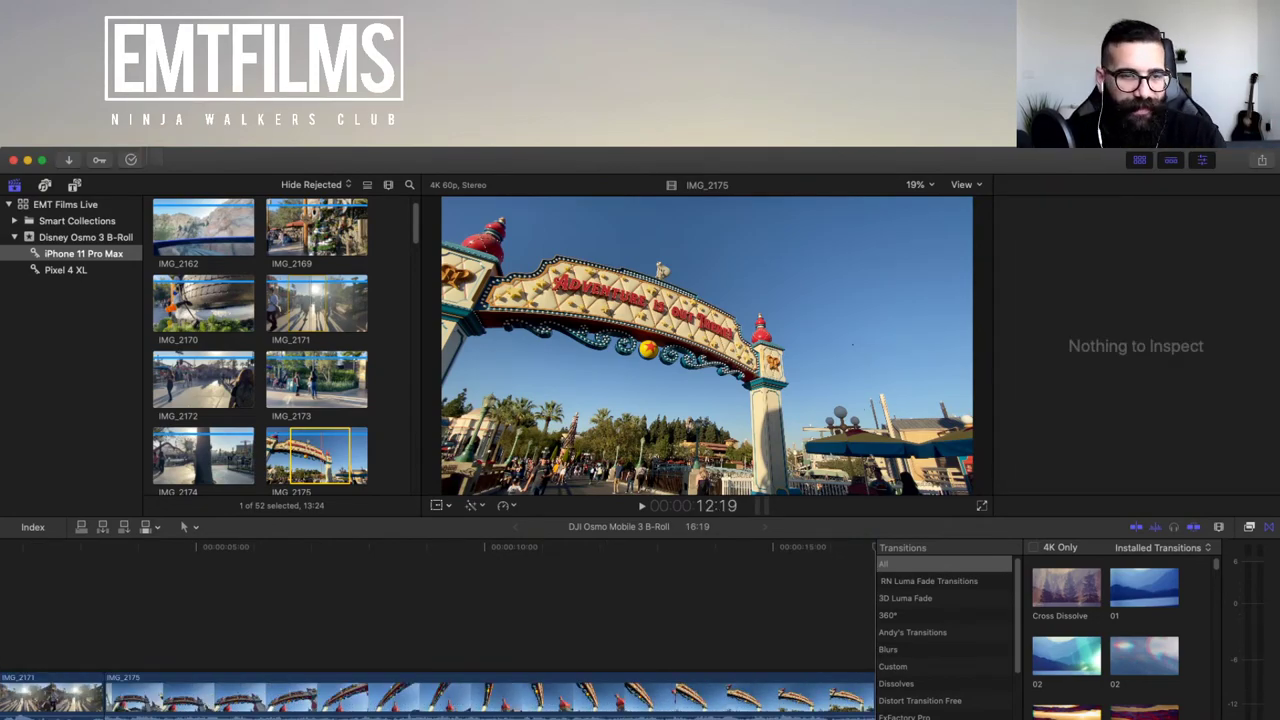
{"action": "left_click", "coordinate": [231, 698]}
{"action": "key", "text": "super+minus"}
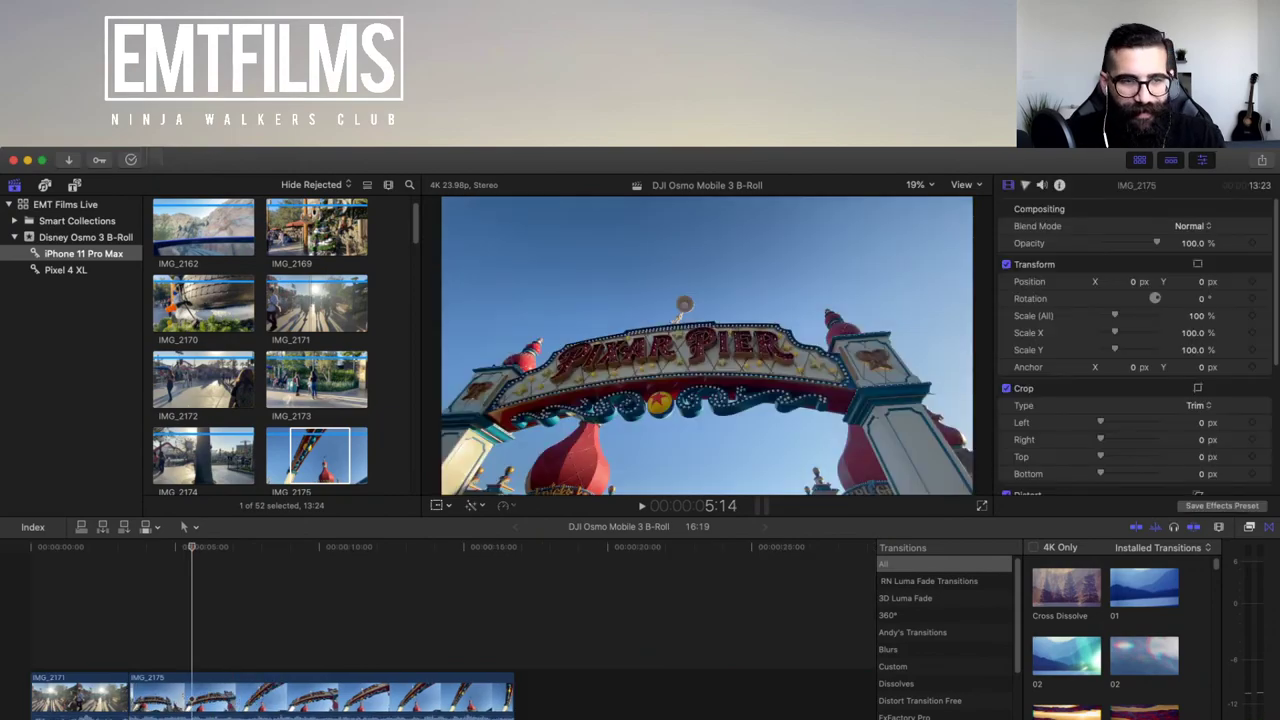
{"action": "key", "text": "Home"}
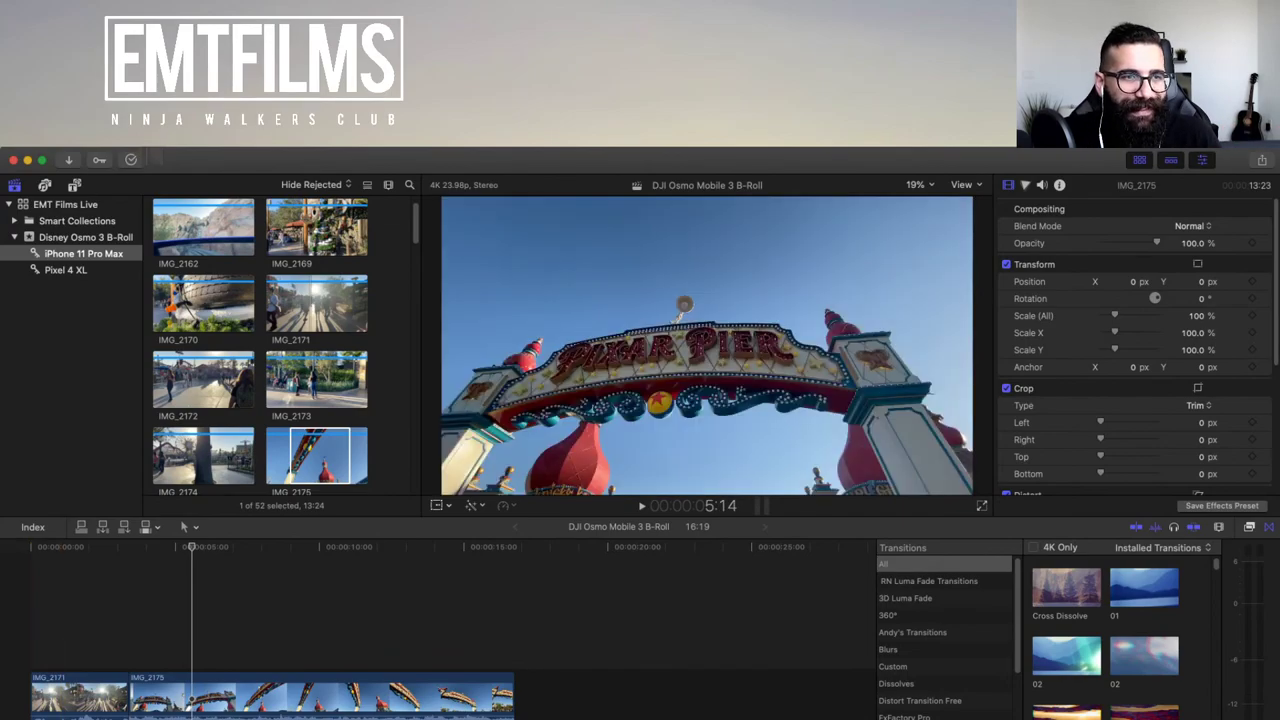
- Mark a range of 7:48 in the middle of clip IMG_2172
{"action": "left_click_drag", "start_coordinate": [176, 380], "coordinate": [230, 380]}
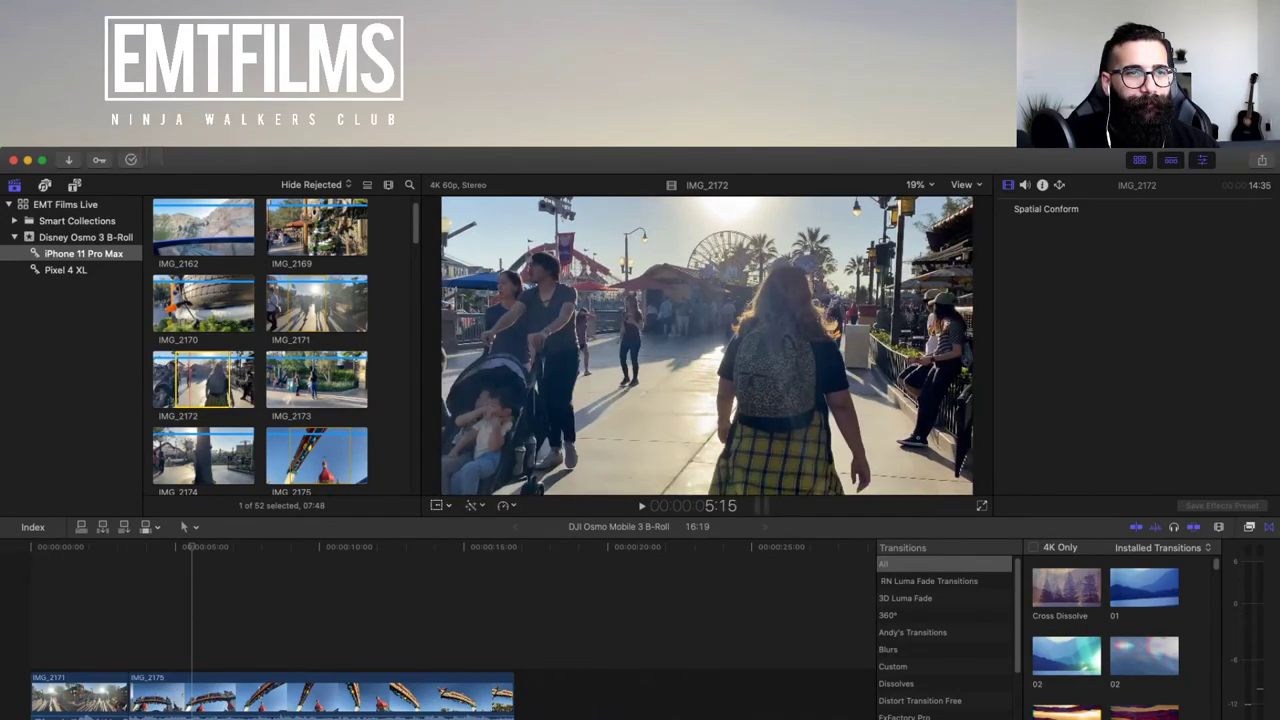
{"action": "scroll", "coordinate": [259, 347], "scroll_direction": "up", "scroll_amount": 1}
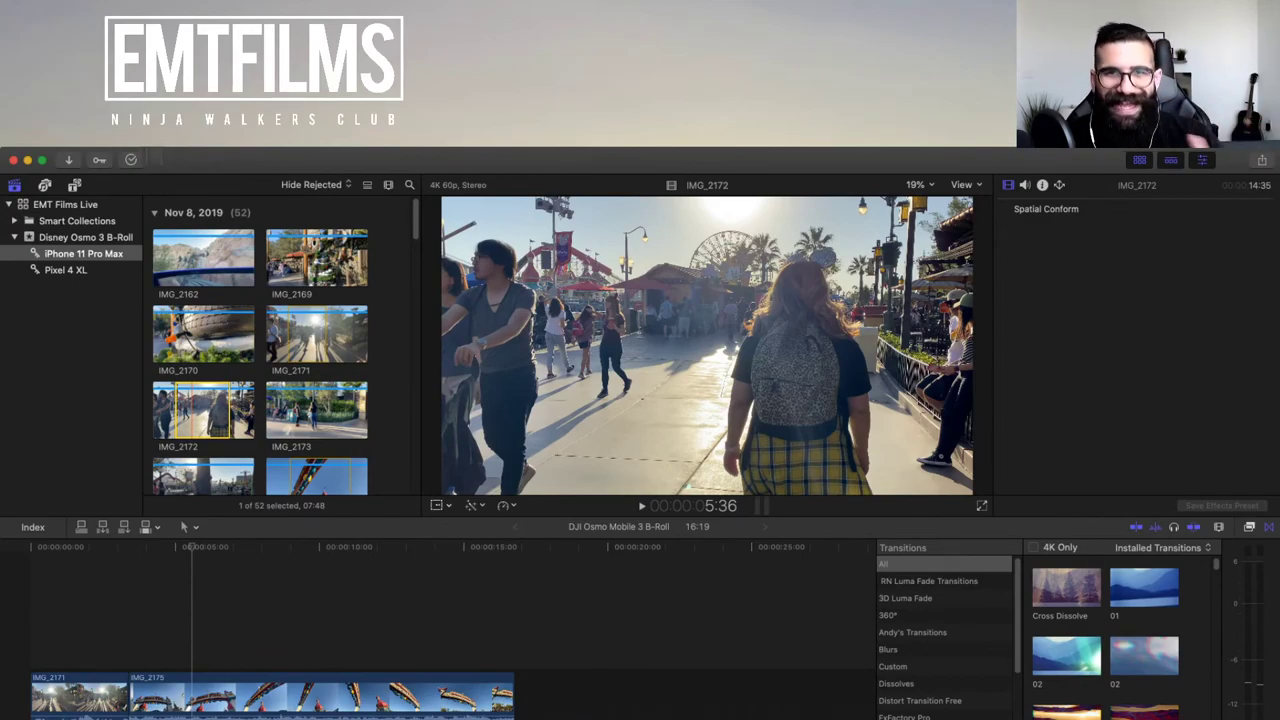
{"action": "scroll", "coordinate": [260, 345], "scroll_direction": "down", "scroll_amount": 3}
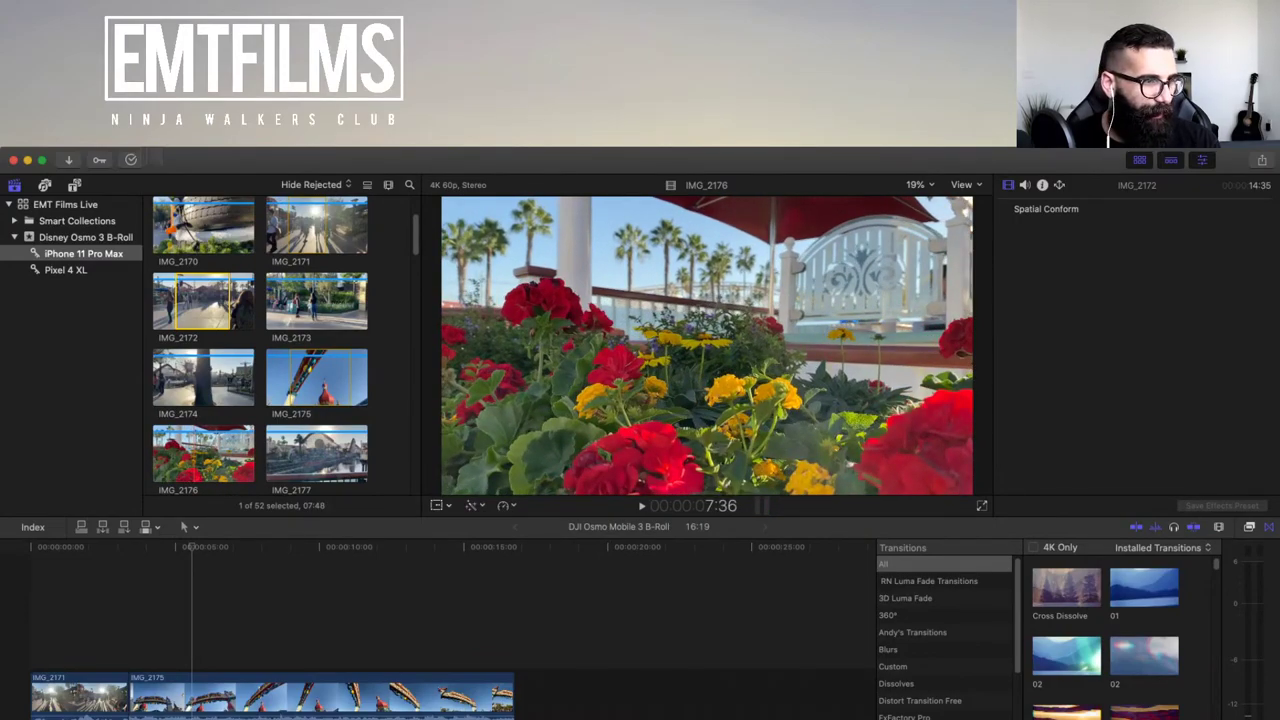
- Play clip IMG_2176 and mark the start of its range at 10:07
{"action": "left_click", "coordinate": [203, 453]}
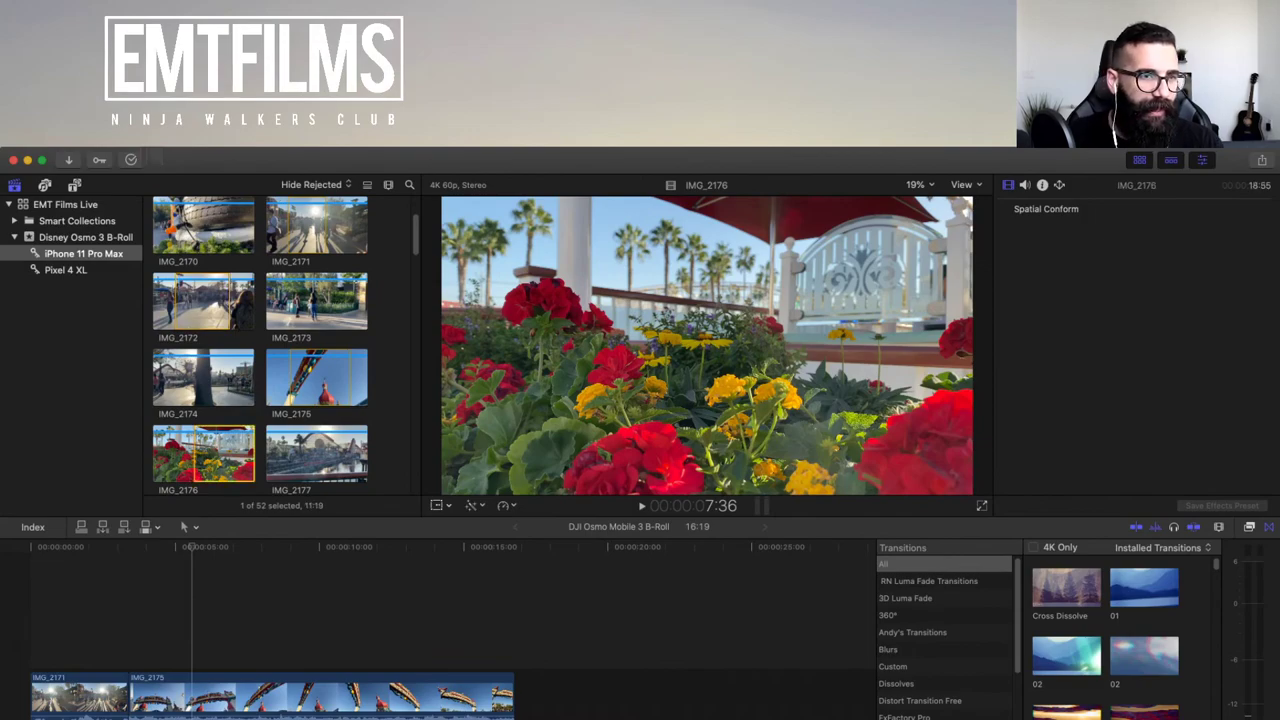
{"action": "key", "text": "space"}
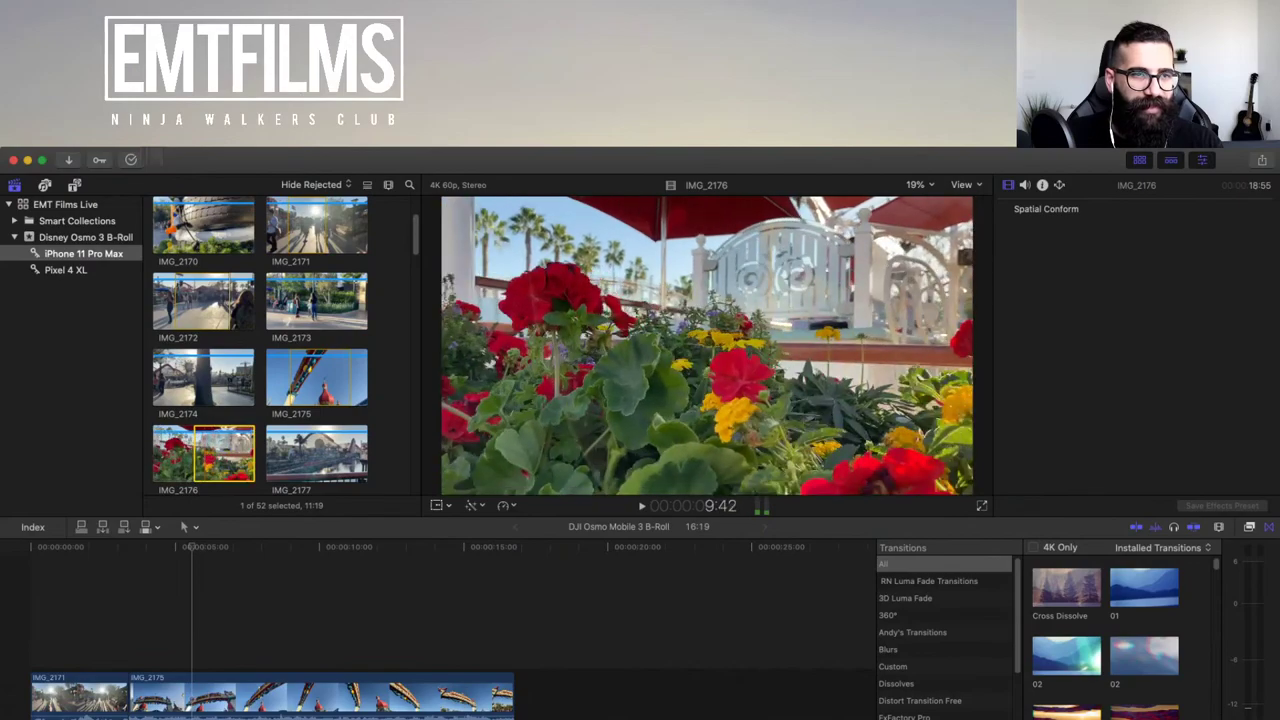
{"action": "key", "text": "space"}
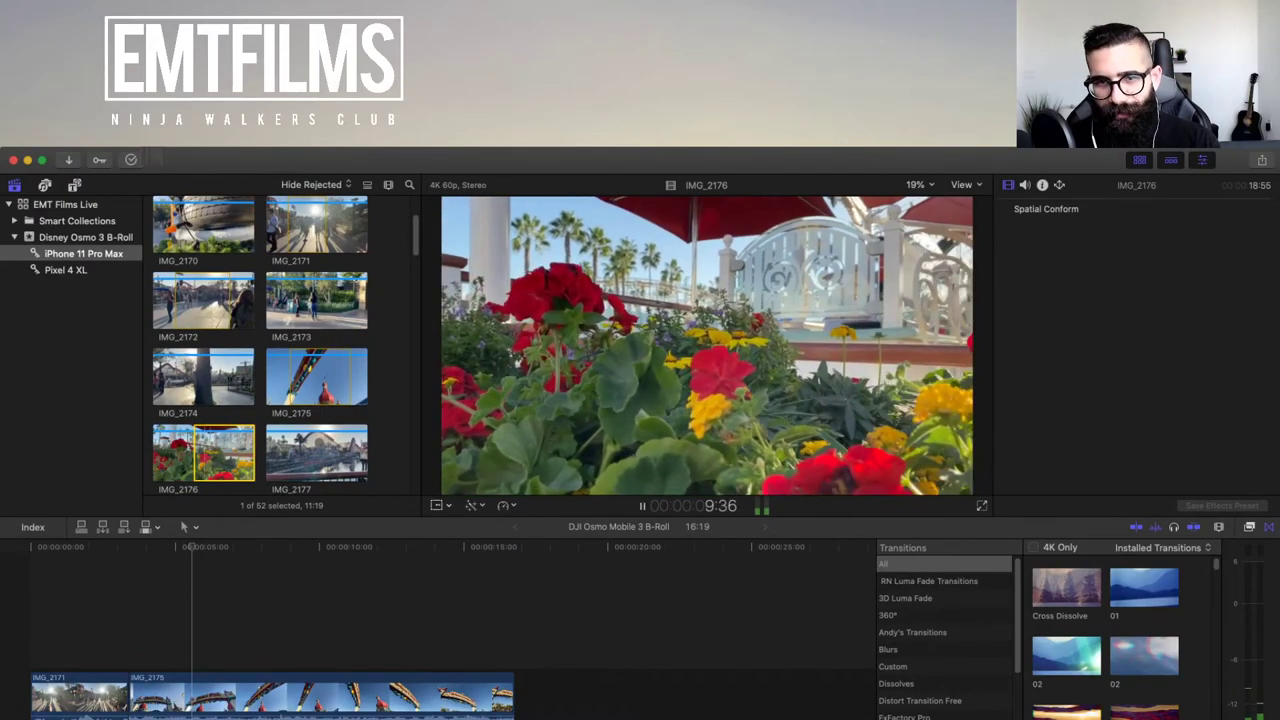
{"action": "key", "text": "space"}
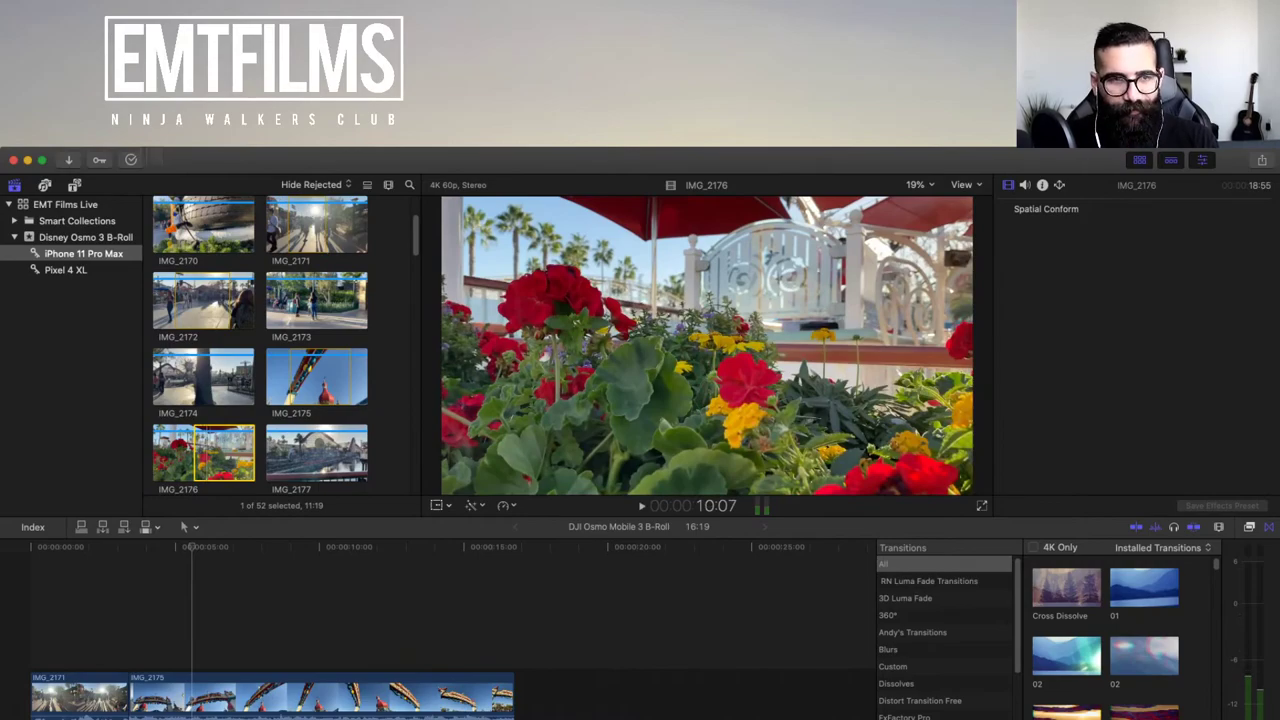
{"action": "key", "text": "o"}
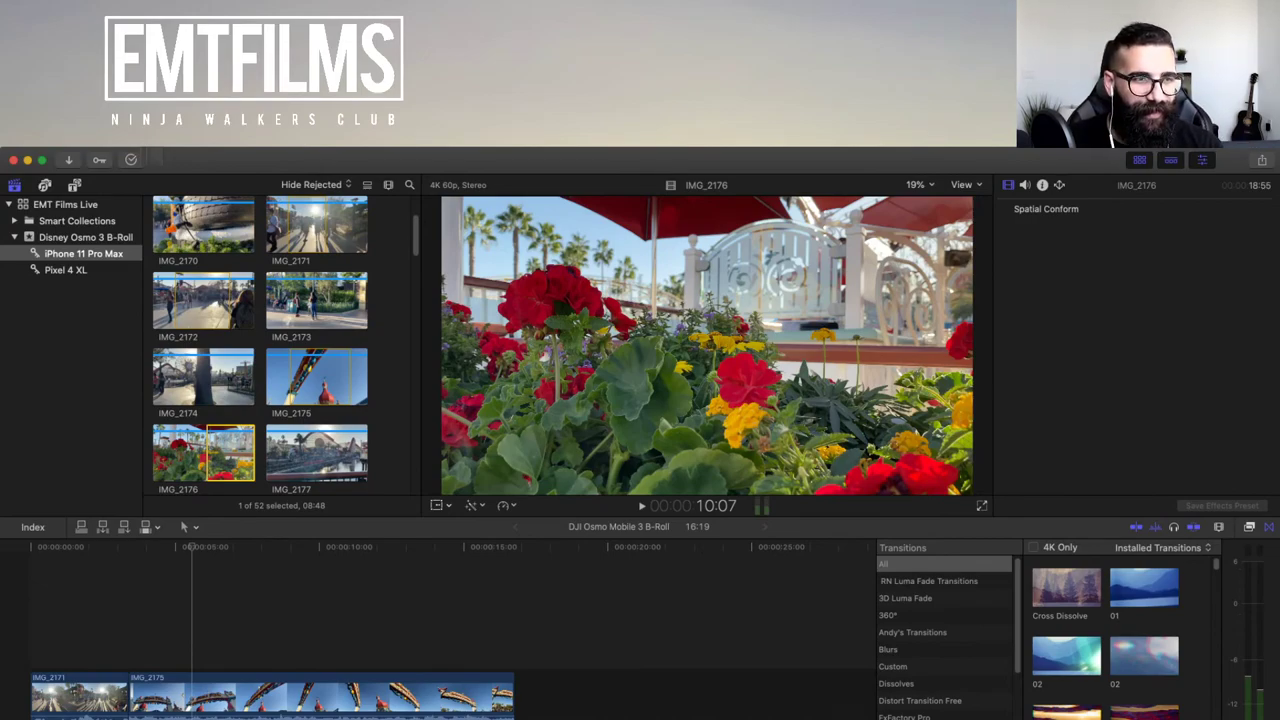
- Play IMG_2176 on to its final seconds and mark the end of its range at 17:55
{"action": "key", "text": "space"}
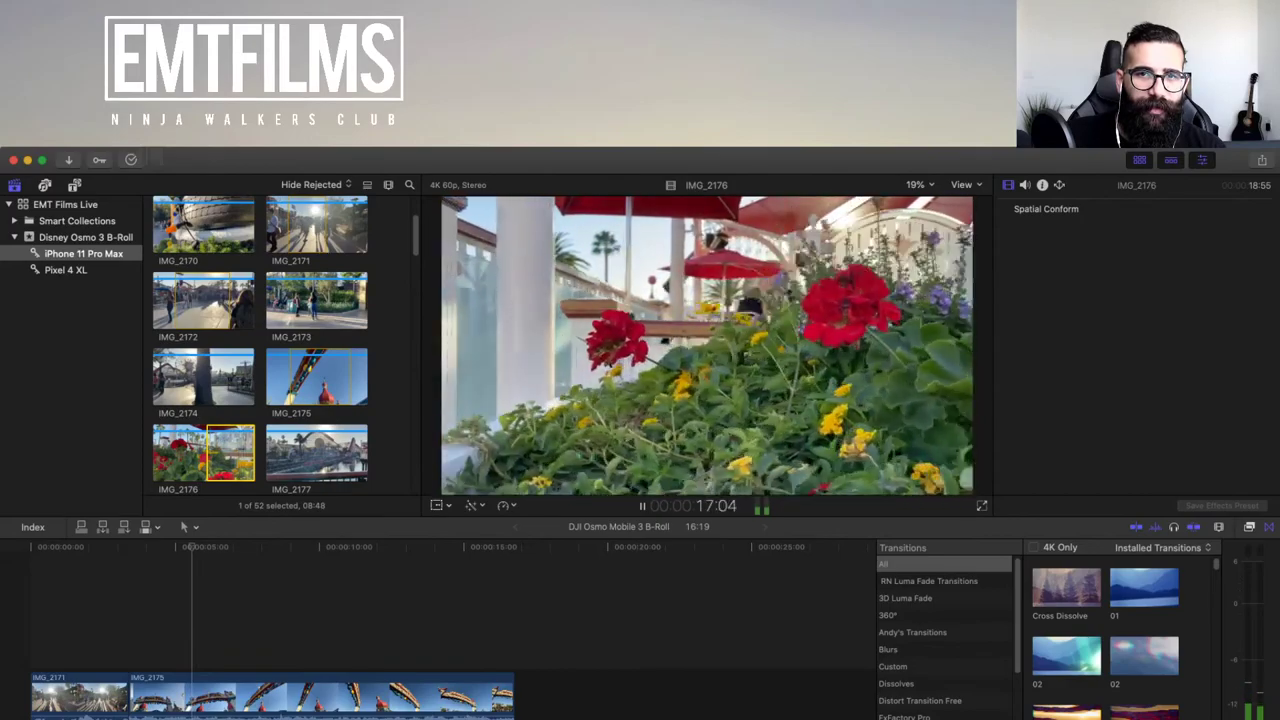
{"action": "key", "text": "space"}
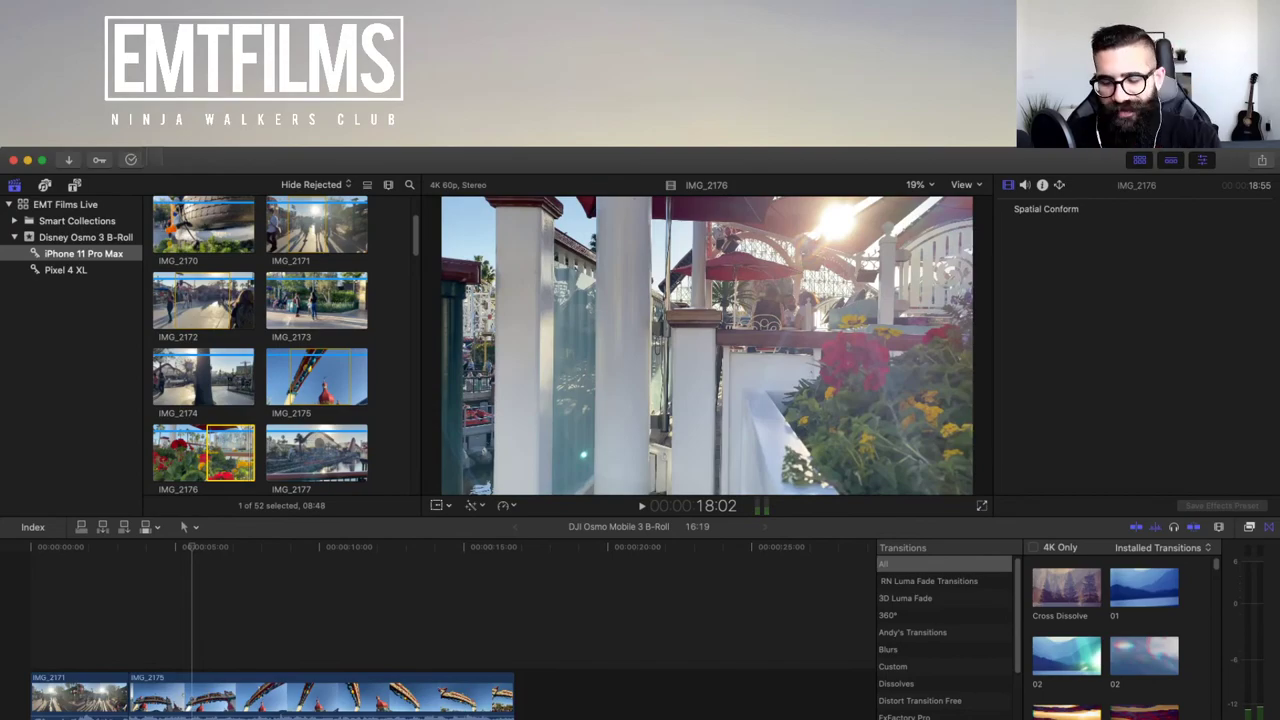
{"action": "key", "text": "Left"}
{"action": "key", "text": "Left"}
{"action": "key", "text": "Left"}
{"action": "key", "text": "Left"}
{"action": "key", "text": "Left"}
{"action": "key", "text": "Left"}
{"action": "key", "text": "Right"}
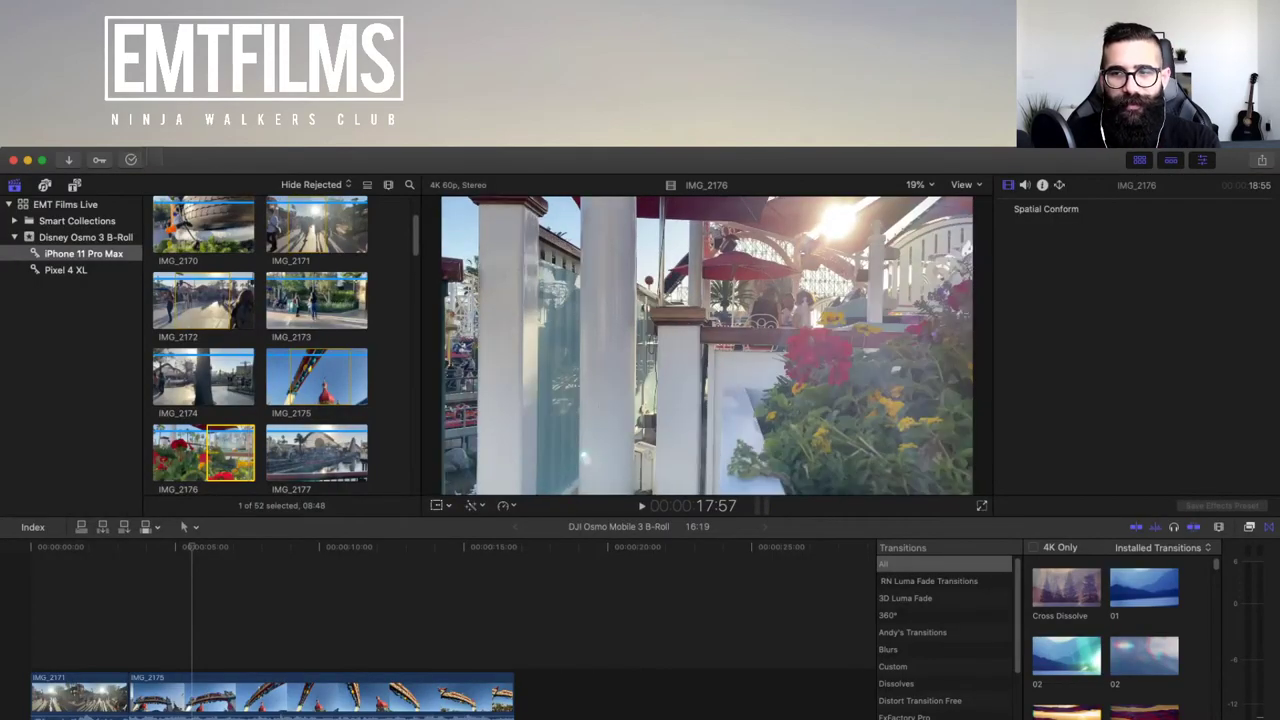
{"action": "key", "text": "Left"}
{"action": "key", "text": "Left"}
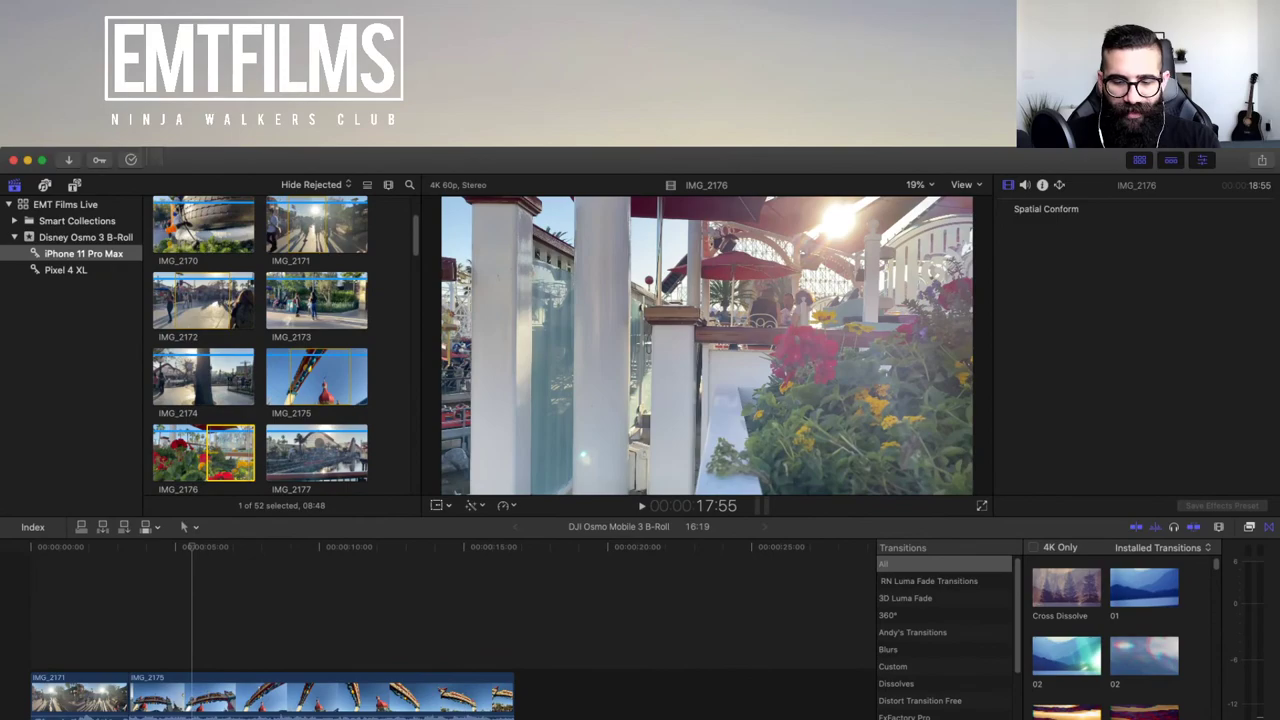
{"action": "key", "text": "o"}
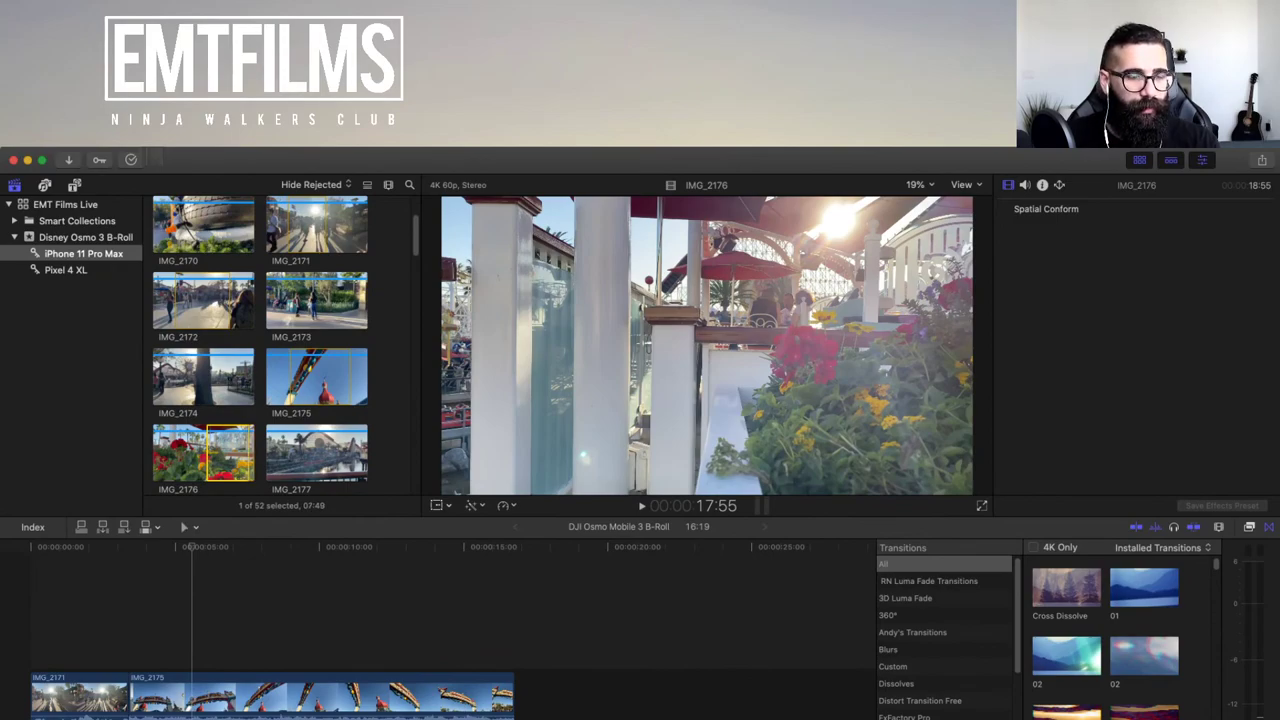
- Add the marked IMG_2176 range to the end of the timeline, directly after IMG_2175
{"action": "key", "text": "shift+i"}
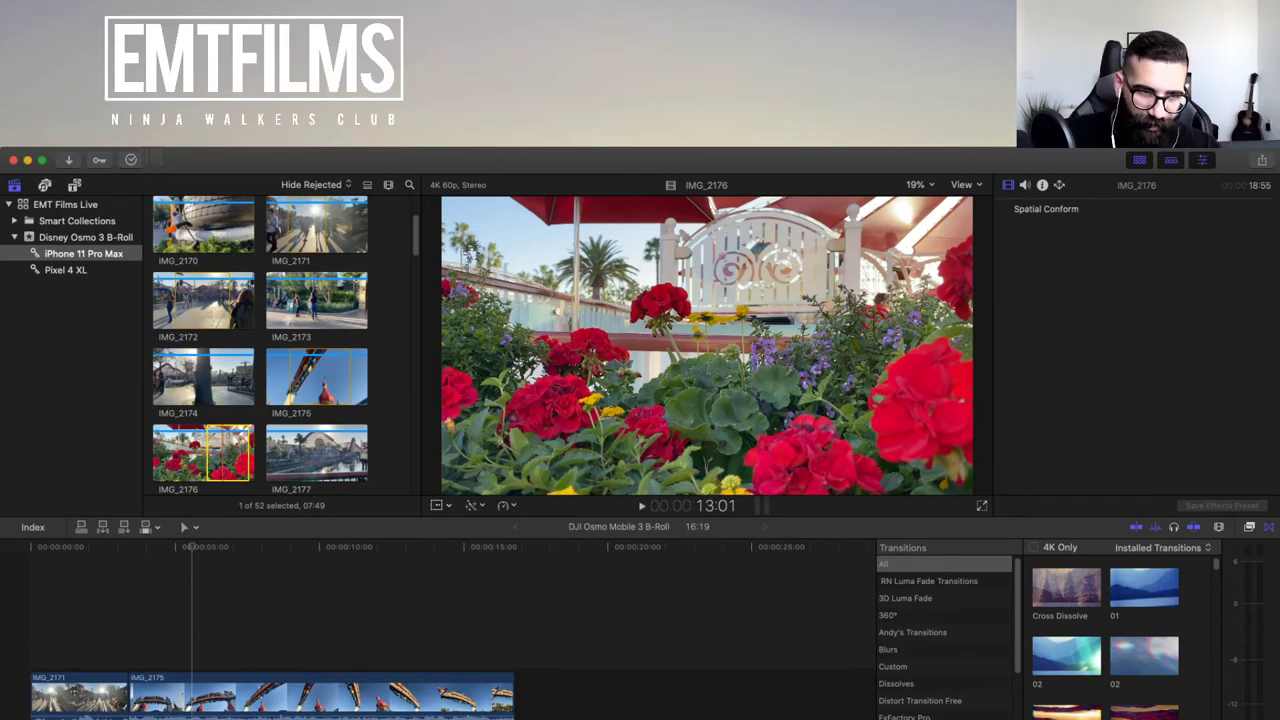
{"action": "key", "text": "q"}
{"action": "left_click_drag", "start_coordinate": [593, 650], "coordinate": [524, 697]}
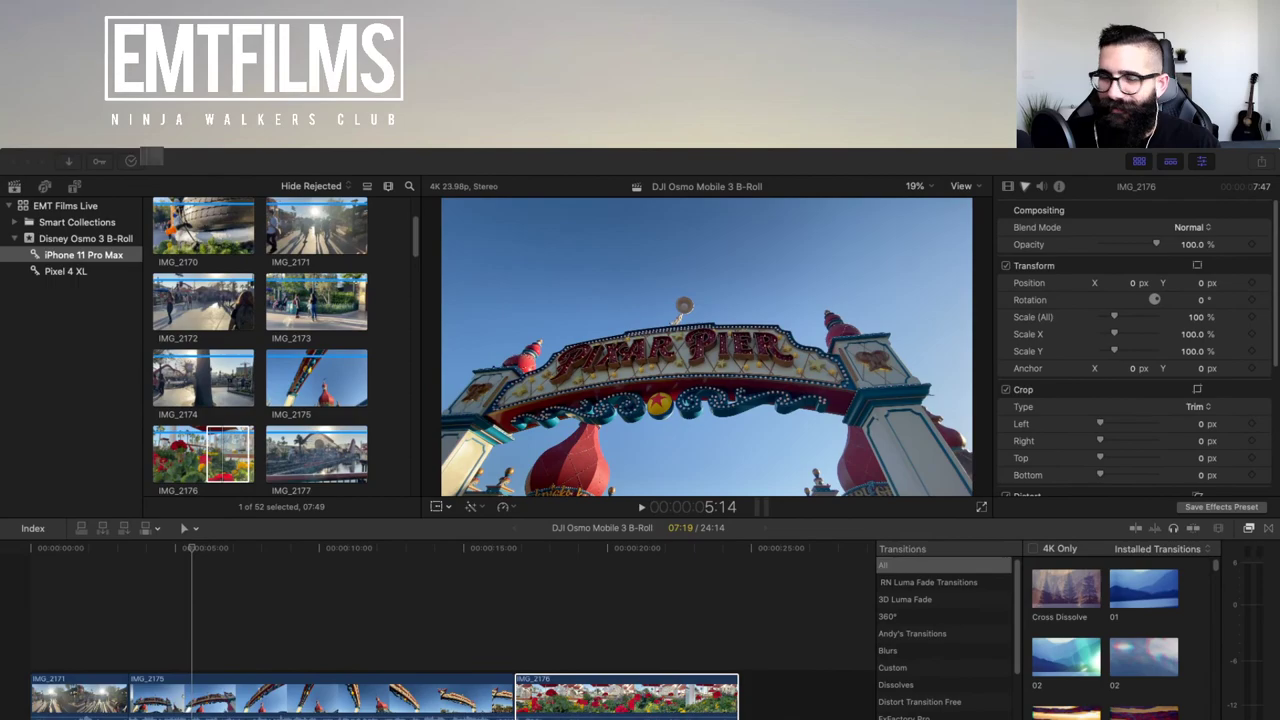
{"action": "key", "text": "super+Tab"}
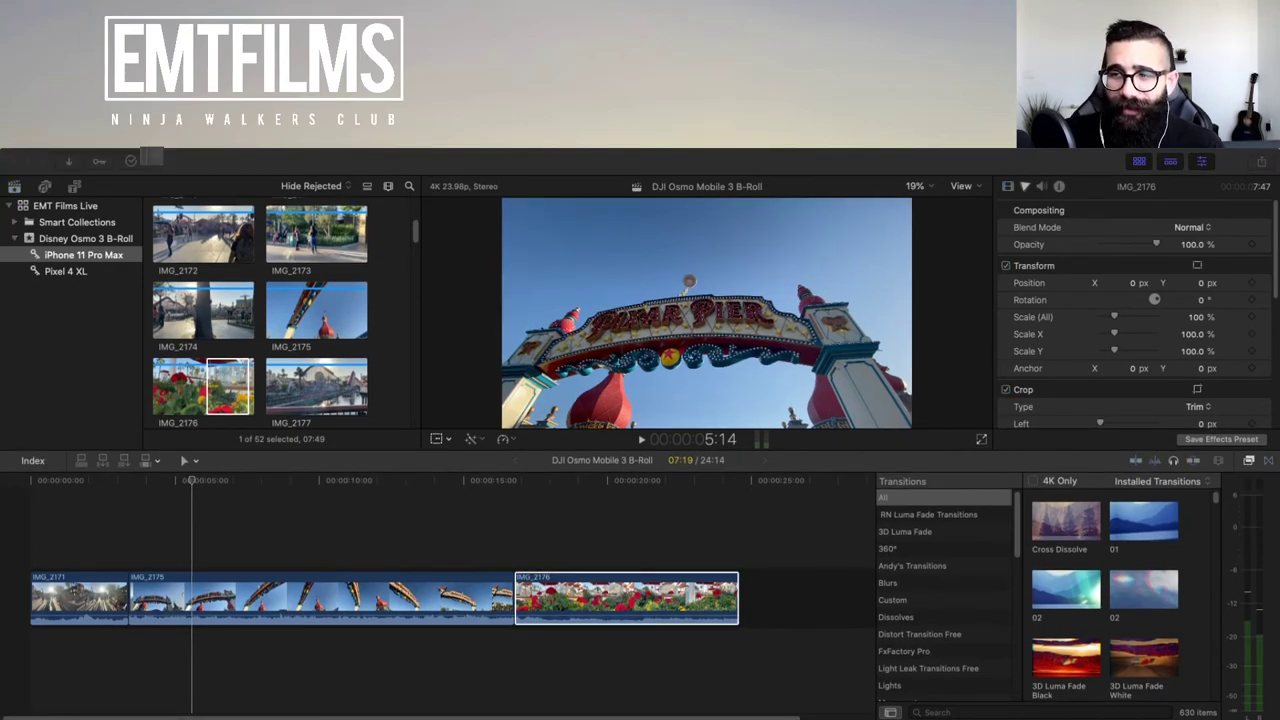
{"action": "key", "text": "super+Tab"}
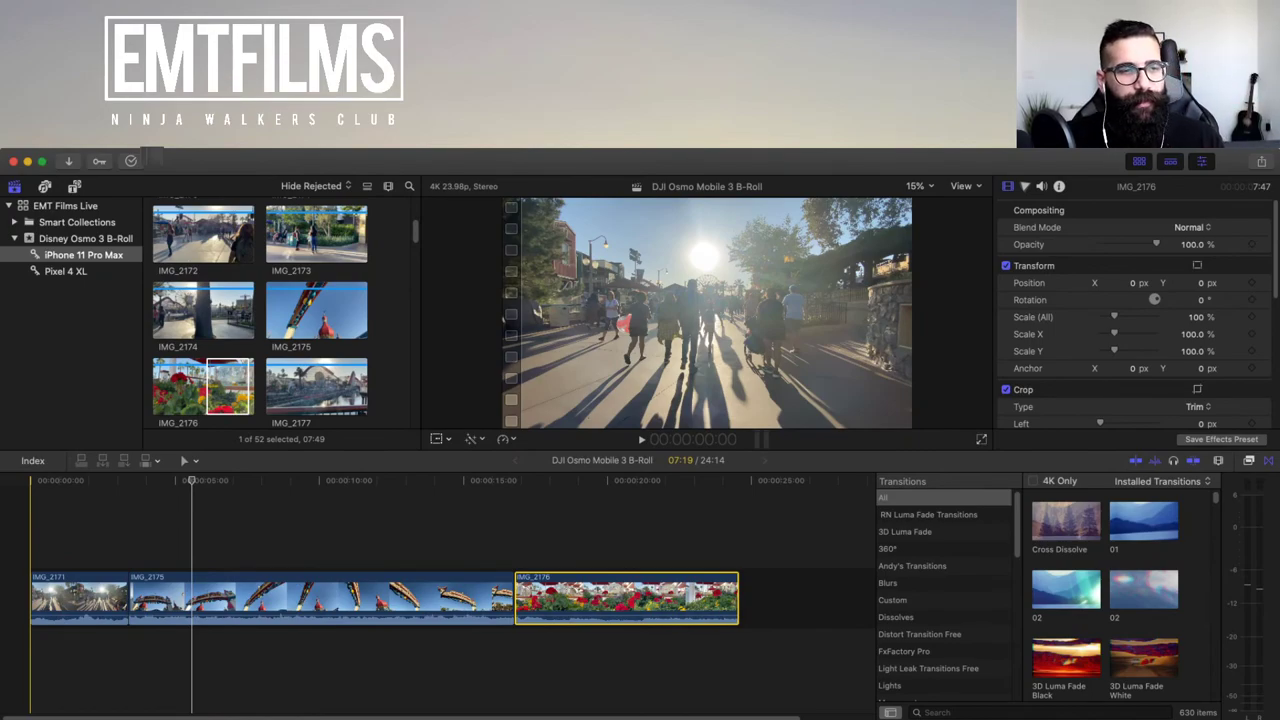
- Silence the audio of all three timeline clips by lowering their volume to -∞ dB
{"action": "key", "text": "space"}
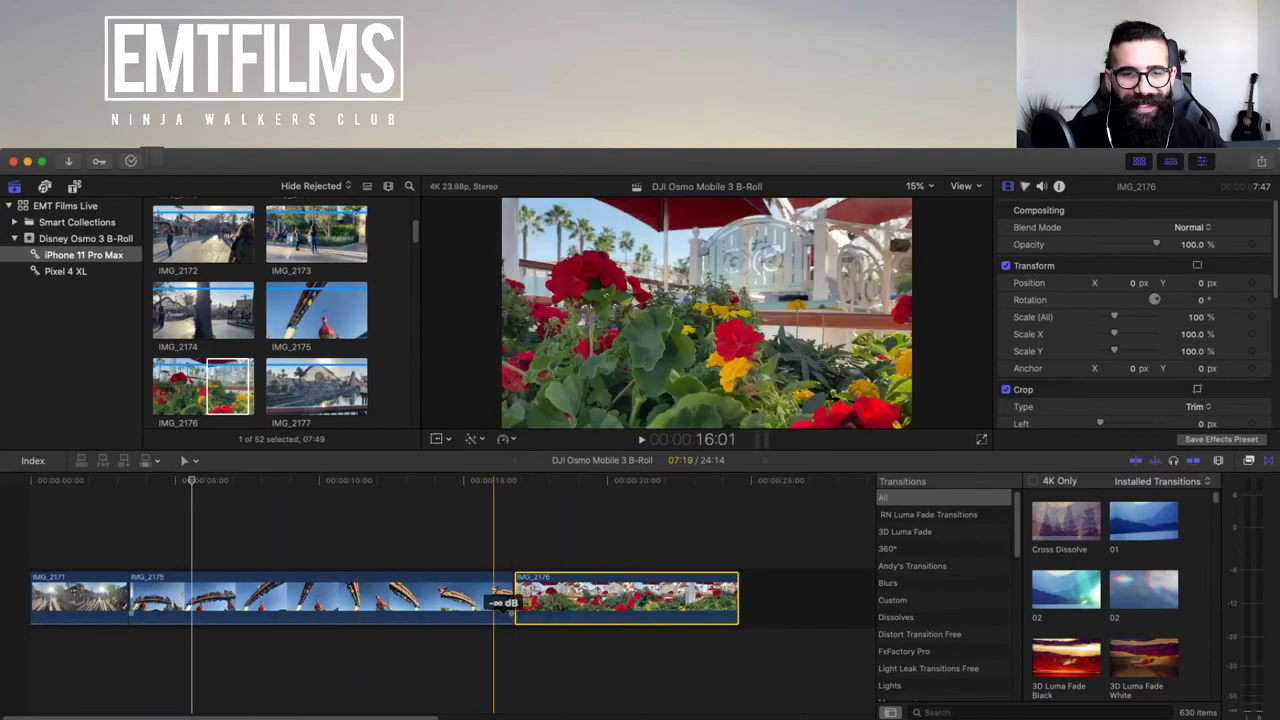
{"action": "key", "text": "super+a"}
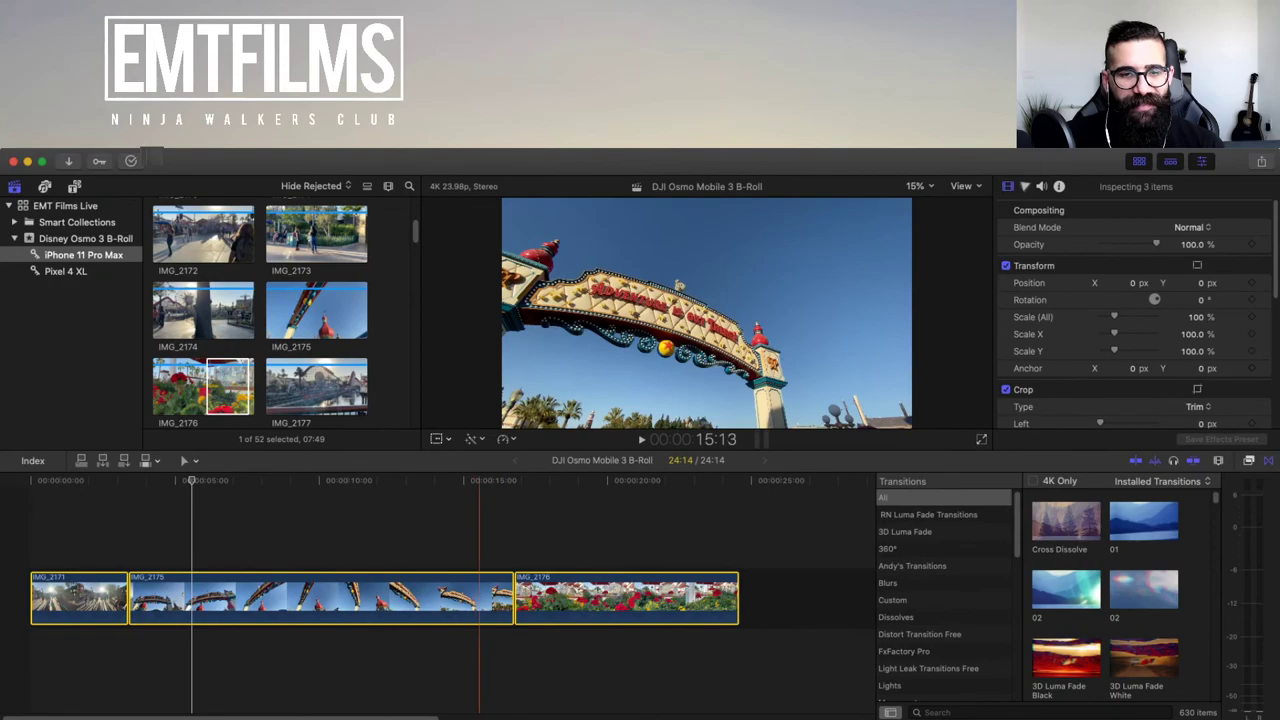
{"action": "left_click_drag", "start_coordinate": [474, 613], "coordinate": [476, 612]}
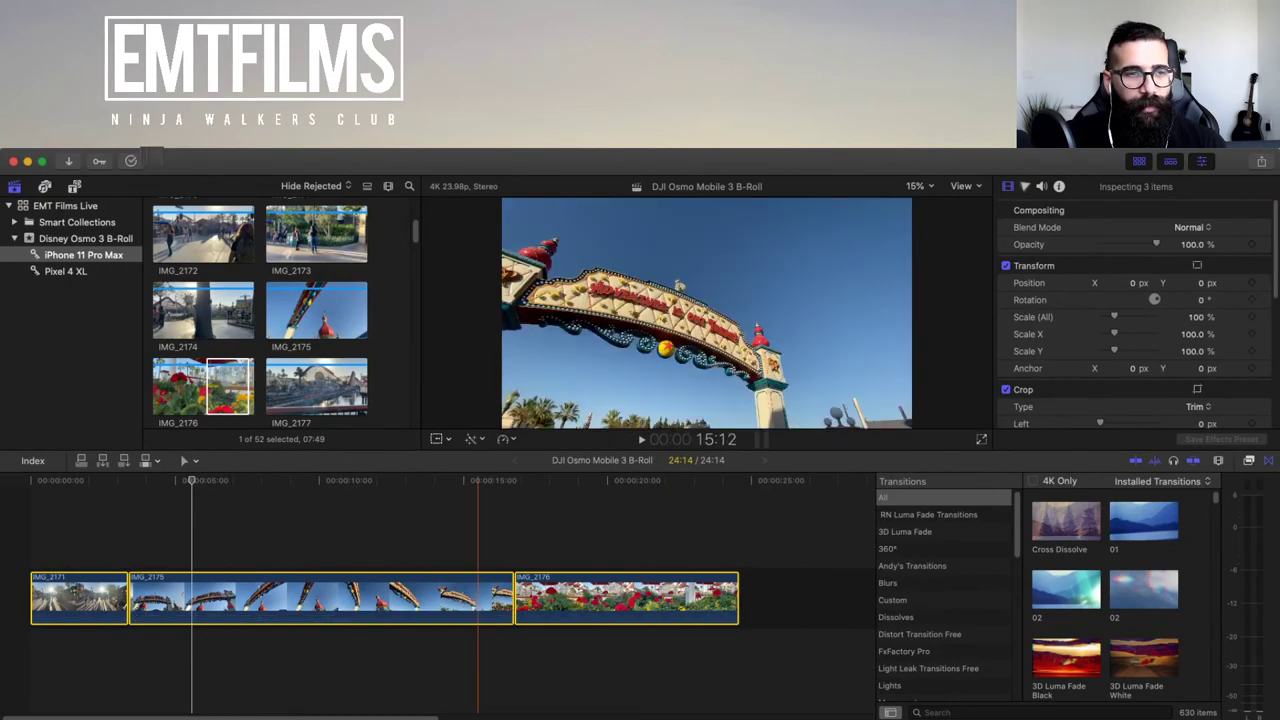
- Connect the music track "1. AS I GOT READY" from the Disney Osmo 3 B-Roll event below the clips at the timeline's start
{"action": "left_click", "coordinate": [30, 598]}
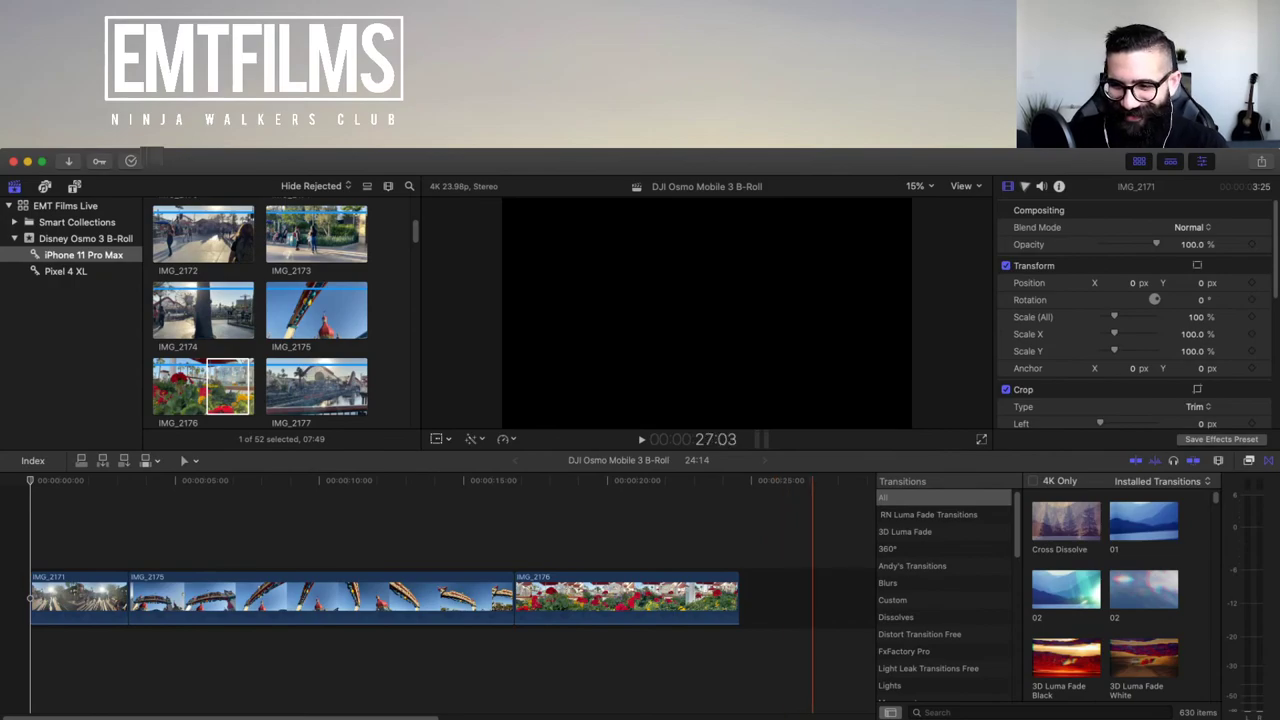
{"action": "key", "text": "Home"}
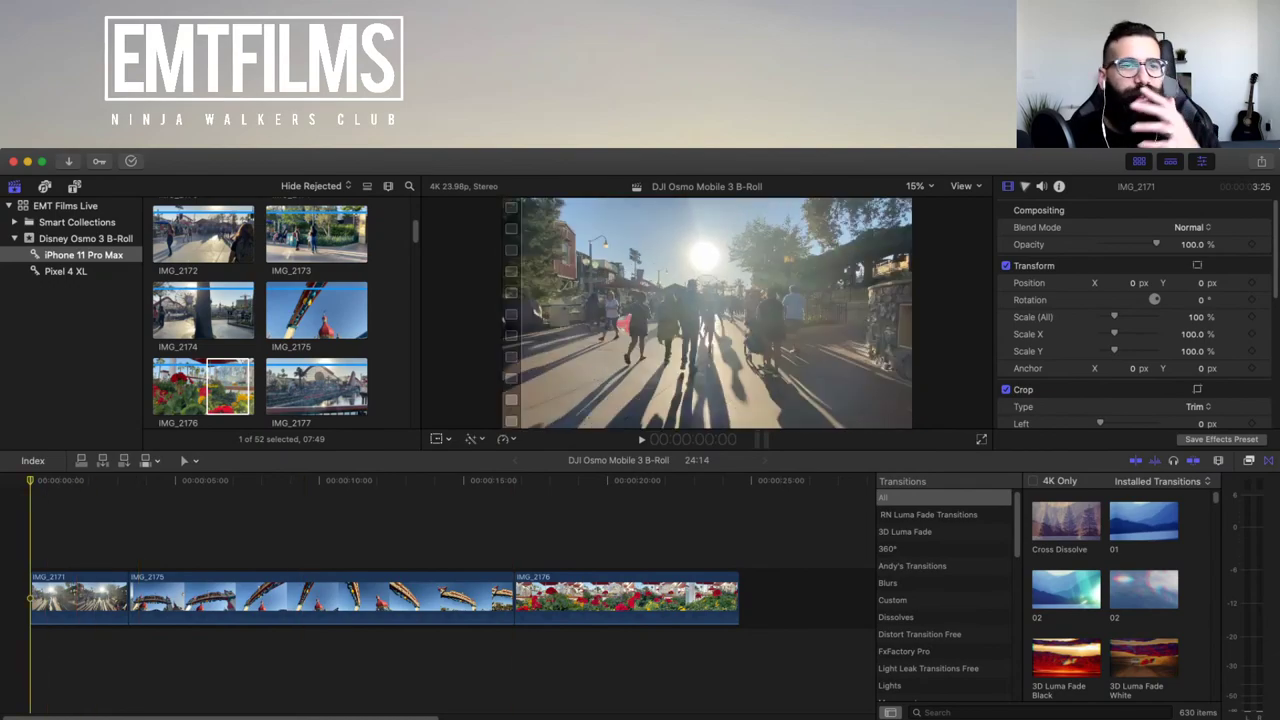
{"action": "scroll", "coordinate": [280, 315], "scroll_direction": "up", "scroll_amount": 4}
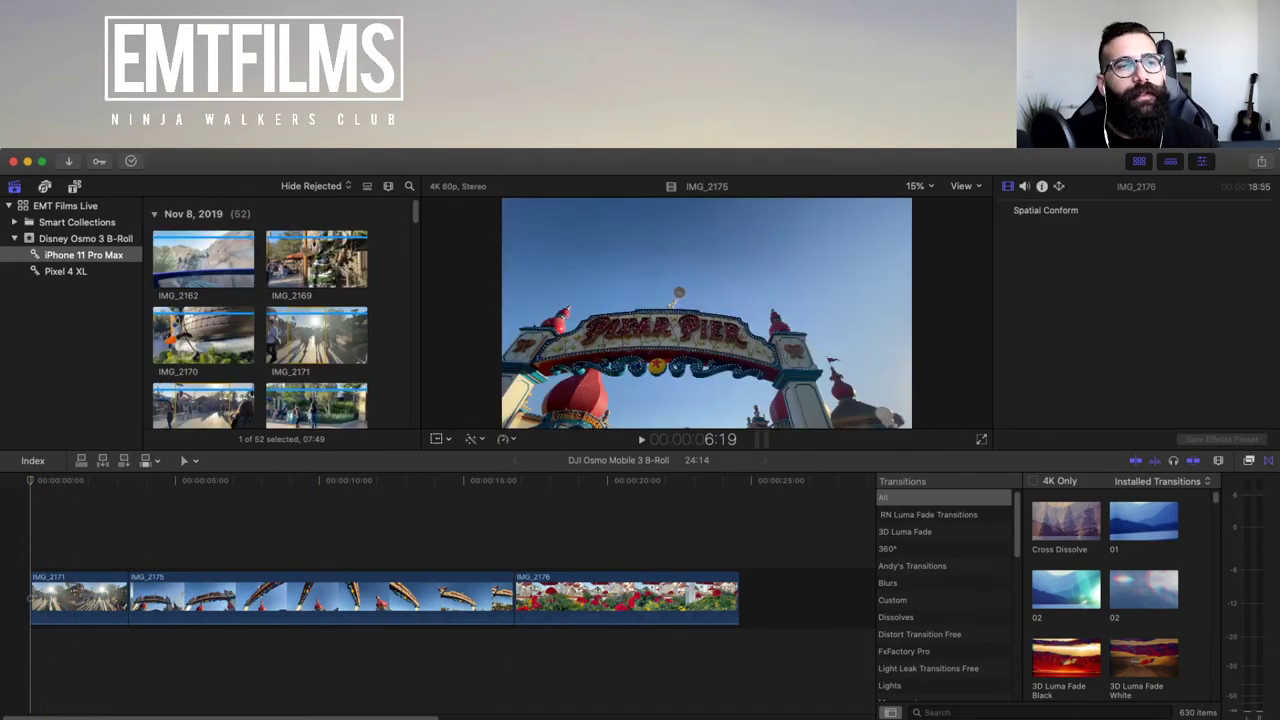
{"action": "left_click", "coordinate": [85, 238]}
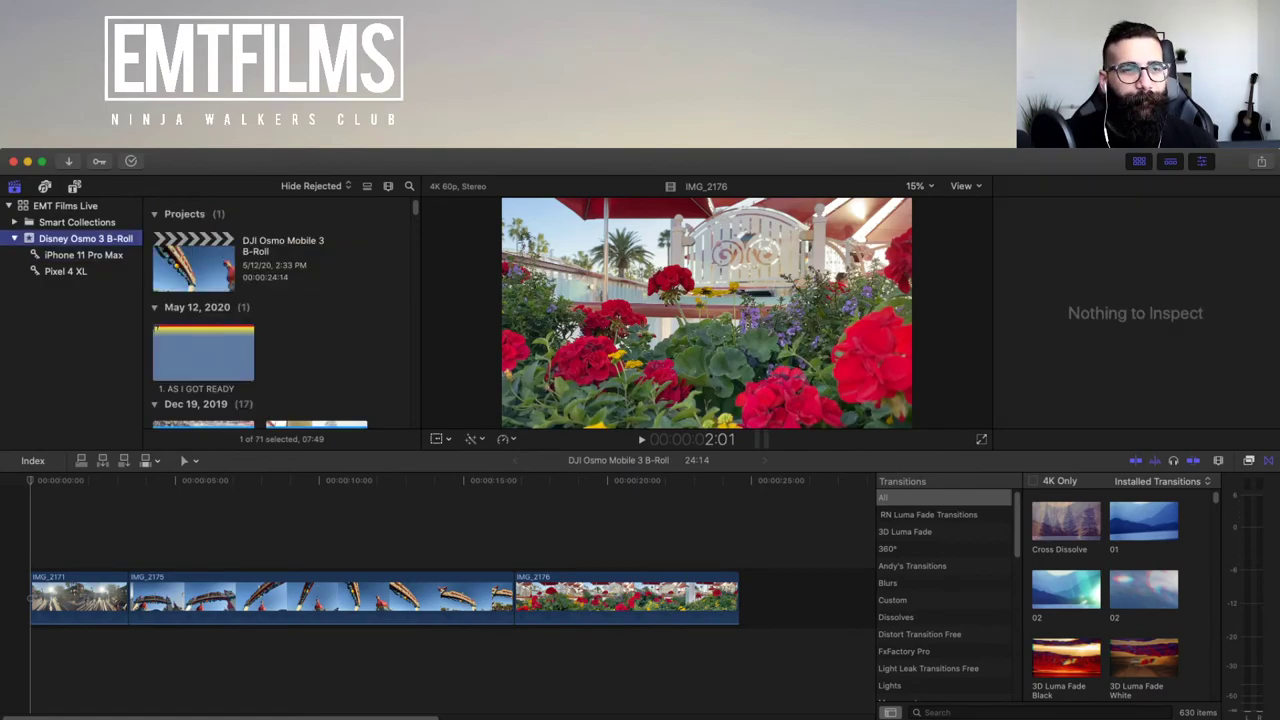
{"action": "left_click", "coordinate": [224, 352]}
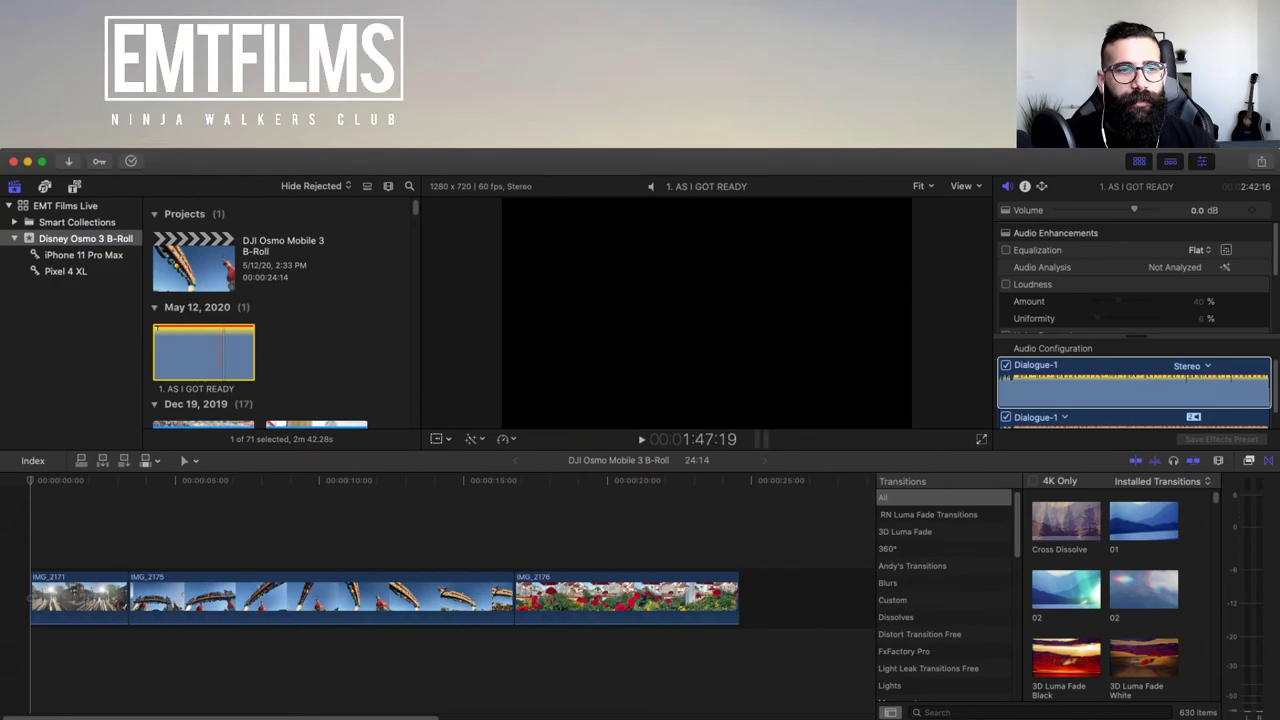
{"action": "key", "text": "q"}
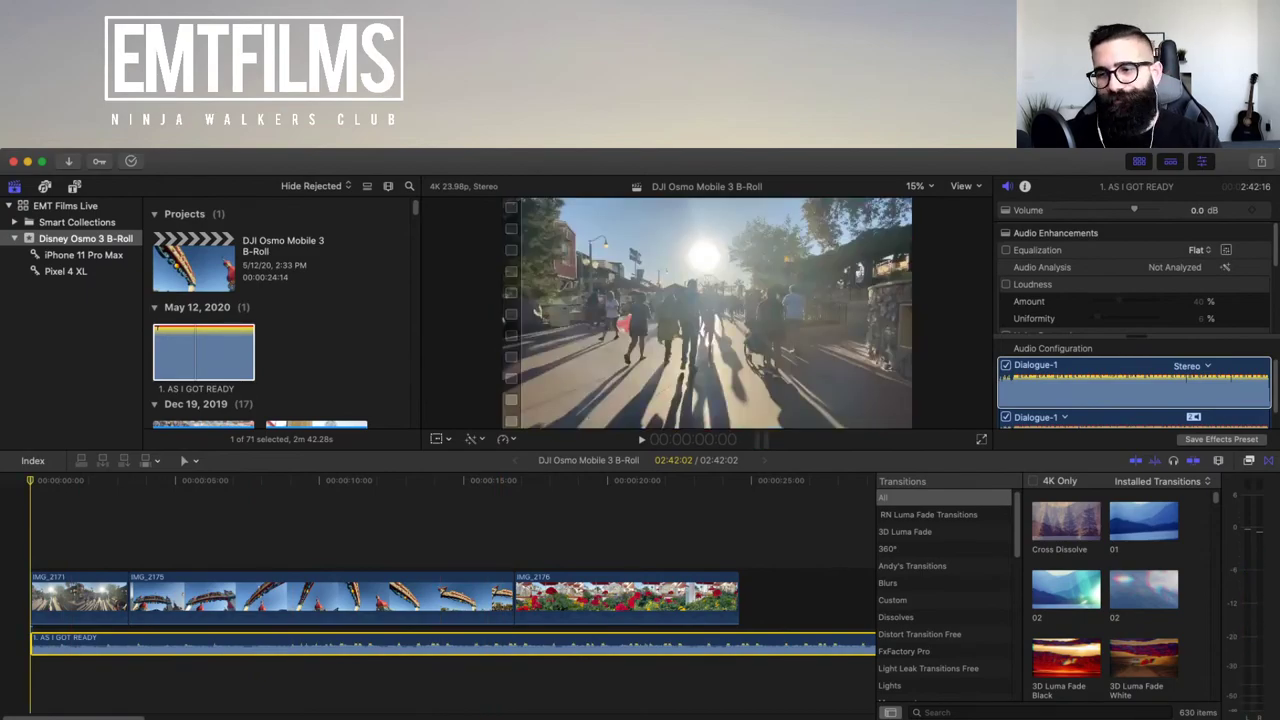
- Play the opening of the timeline from the start to check the music against the first clips
{"action": "key", "text": "space"}
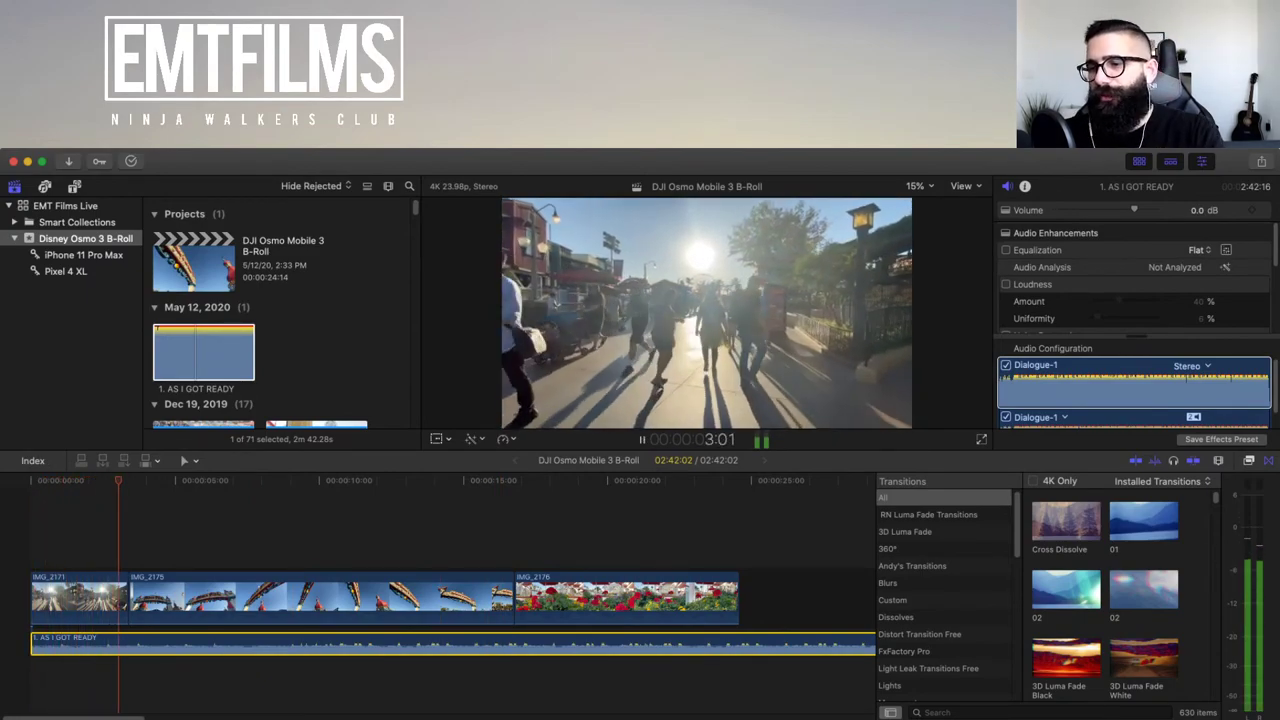
{"action": "key", "text": "space"}
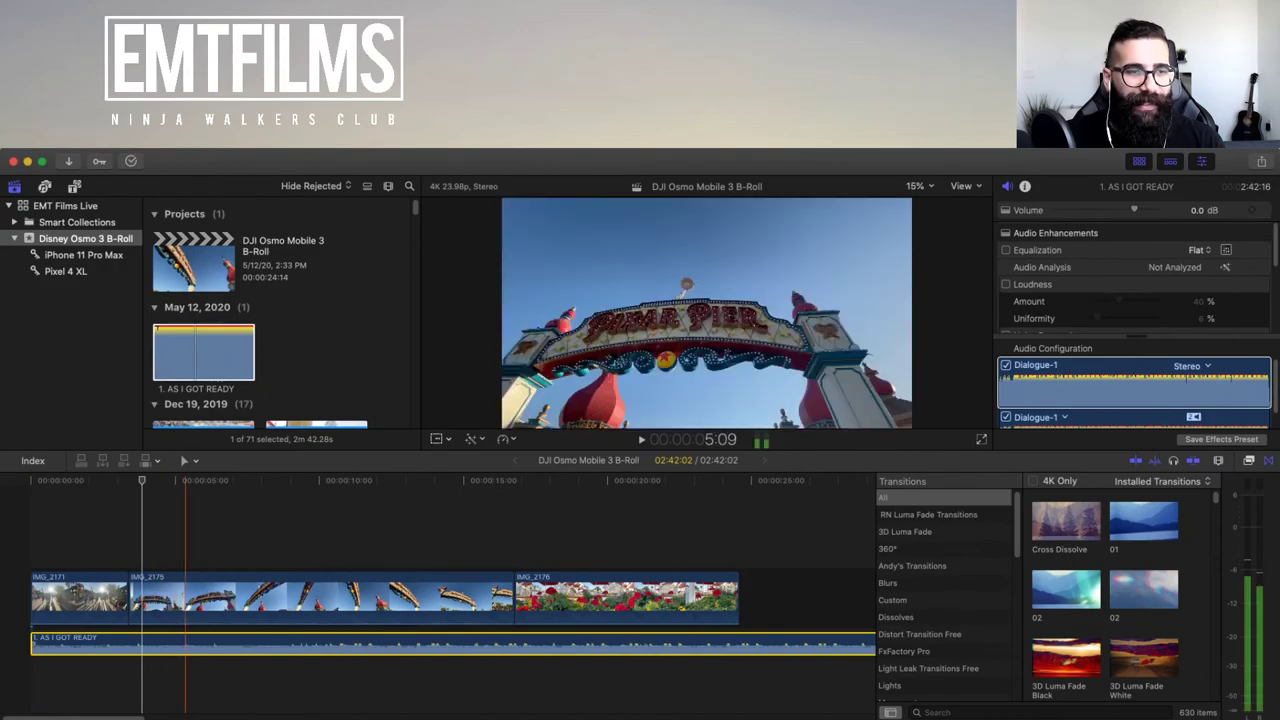
{"action": "mouse_move", "coordinate": [176, 642]}
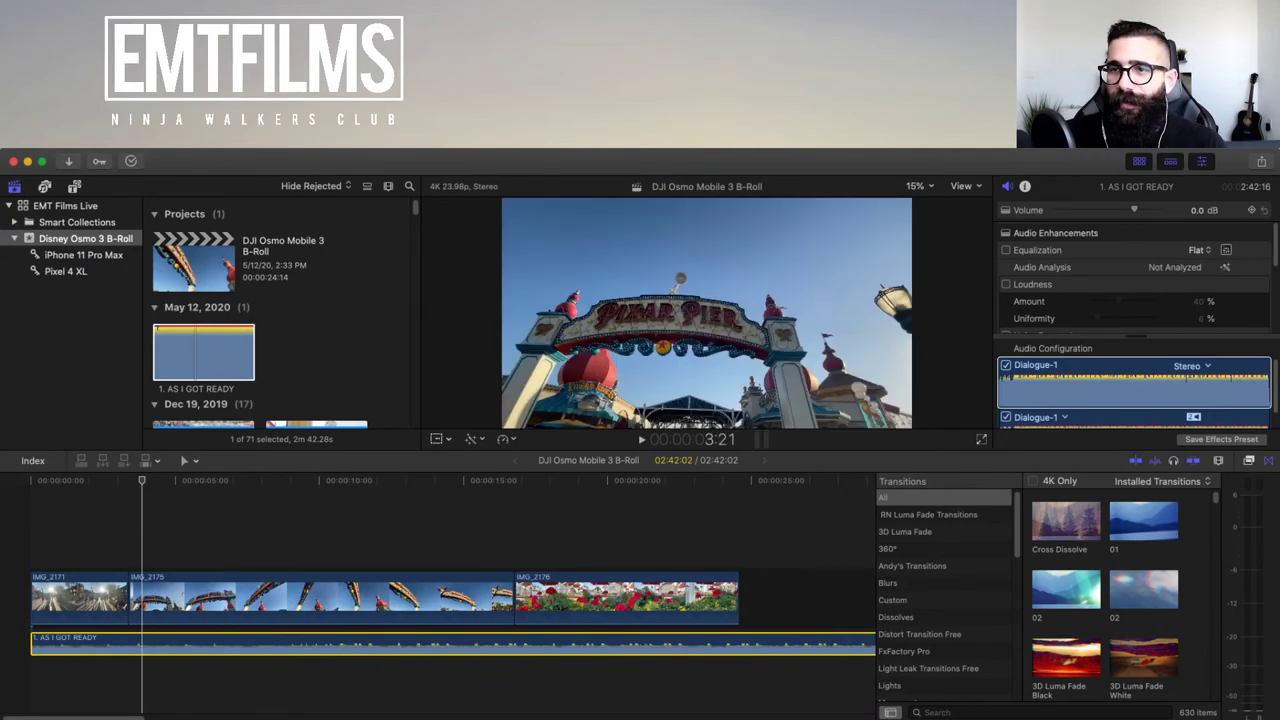
- Lower the volume of the music track "1. AS I GOT READY" to -3.0 dB
{"action": "mouse_move", "coordinate": [1134, 209]}
{"action": "left_mouse_down"}
{"action": "mouse_move", "coordinate": [1092, 209]}
{"action": "mouse_move", "coordinate": [1148, 209]}
{"action": "mouse_move", "coordinate": [1100, 209]}
{"action": "mouse_move", "coordinate": [1131, 209]}
{"action": "left_mouse_up"}
{"action": "left_click", "coordinate": [1195, 210]}
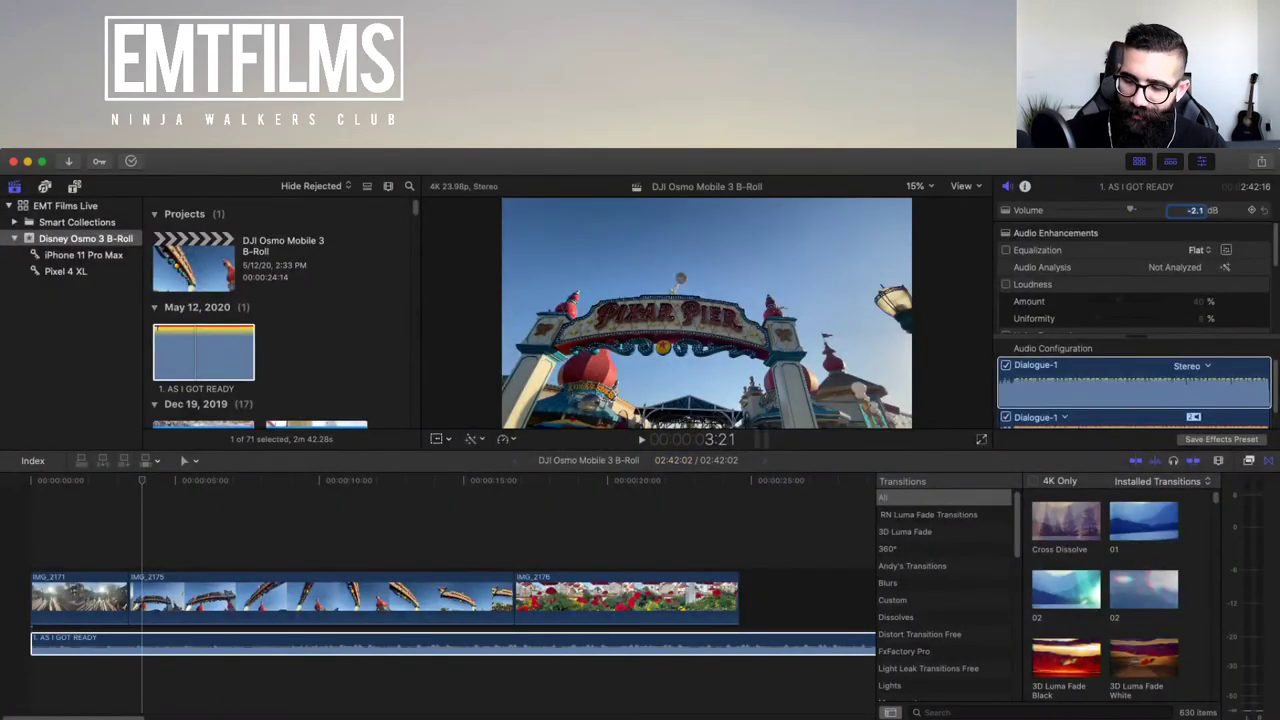
{"action": "key", "text": "BackSpace"}
{"action": "type", "text": "-3.0"}
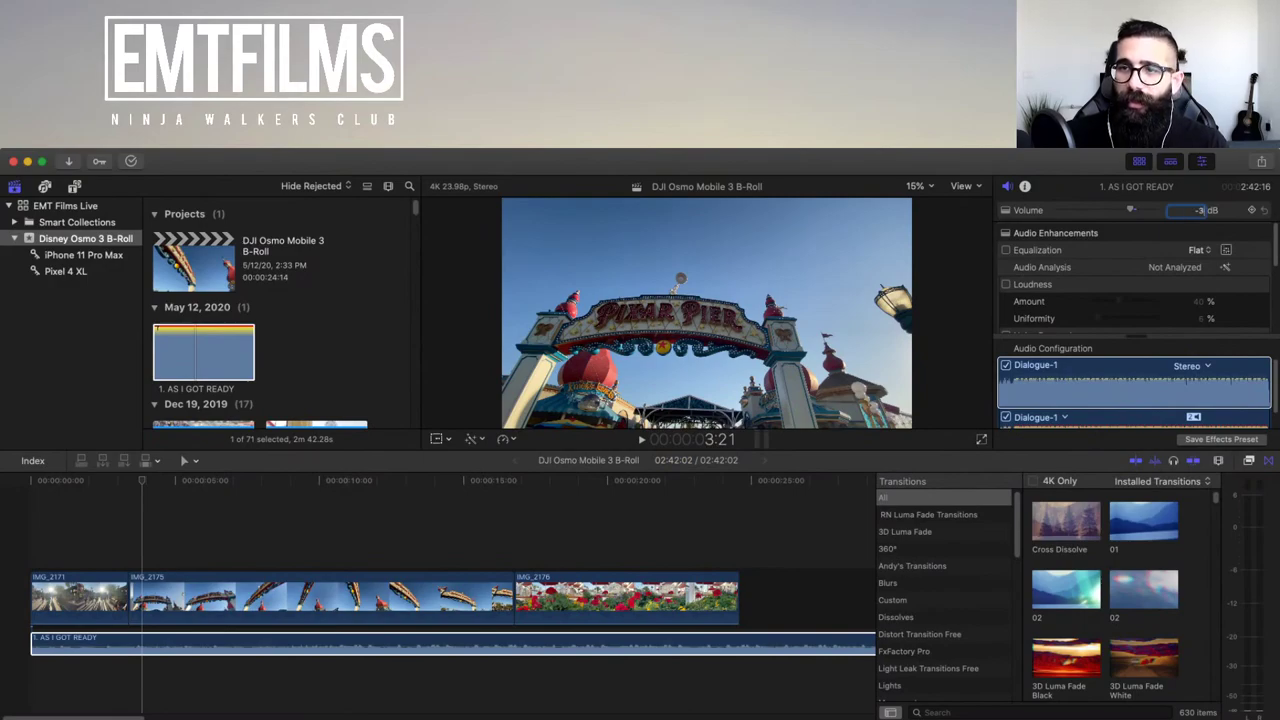
{"action": "key", "text": "Return"}
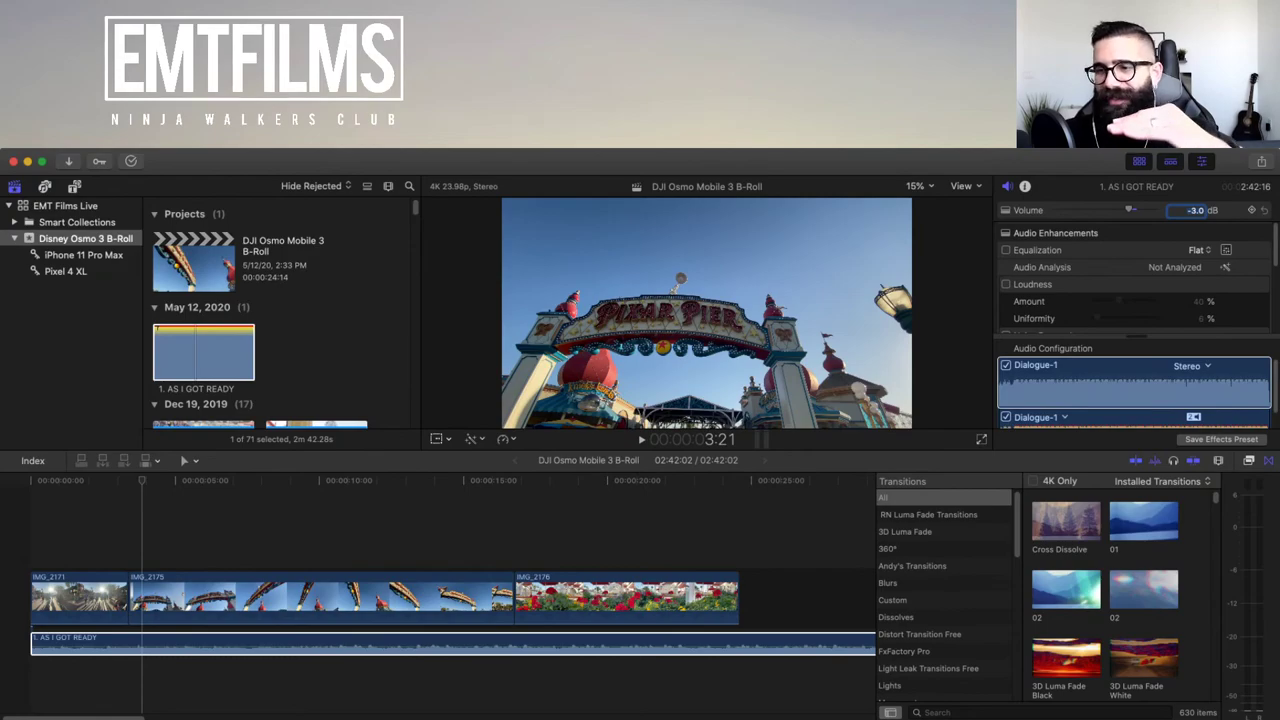
- Play the timeline from its start to check the lowered music level and how the clips' pace fits the song
{"action": "left_click", "coordinate": [58, 644]}
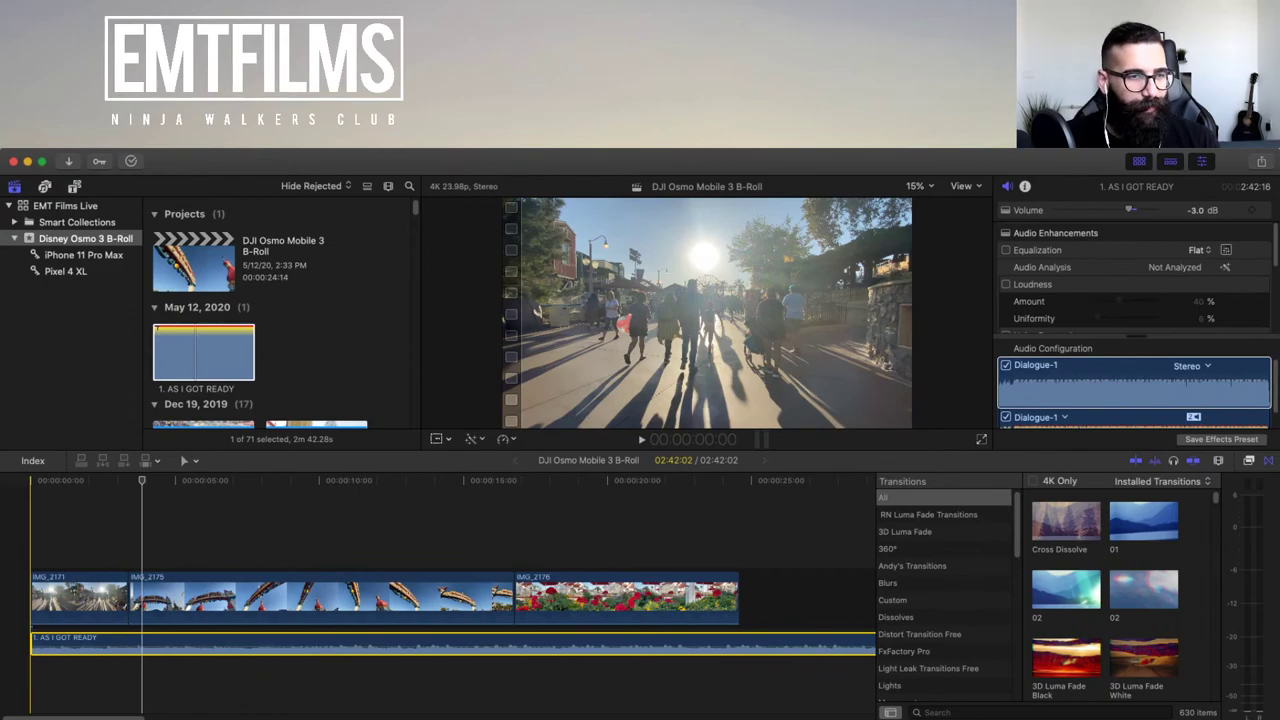
{"action": "key", "text": "space"}
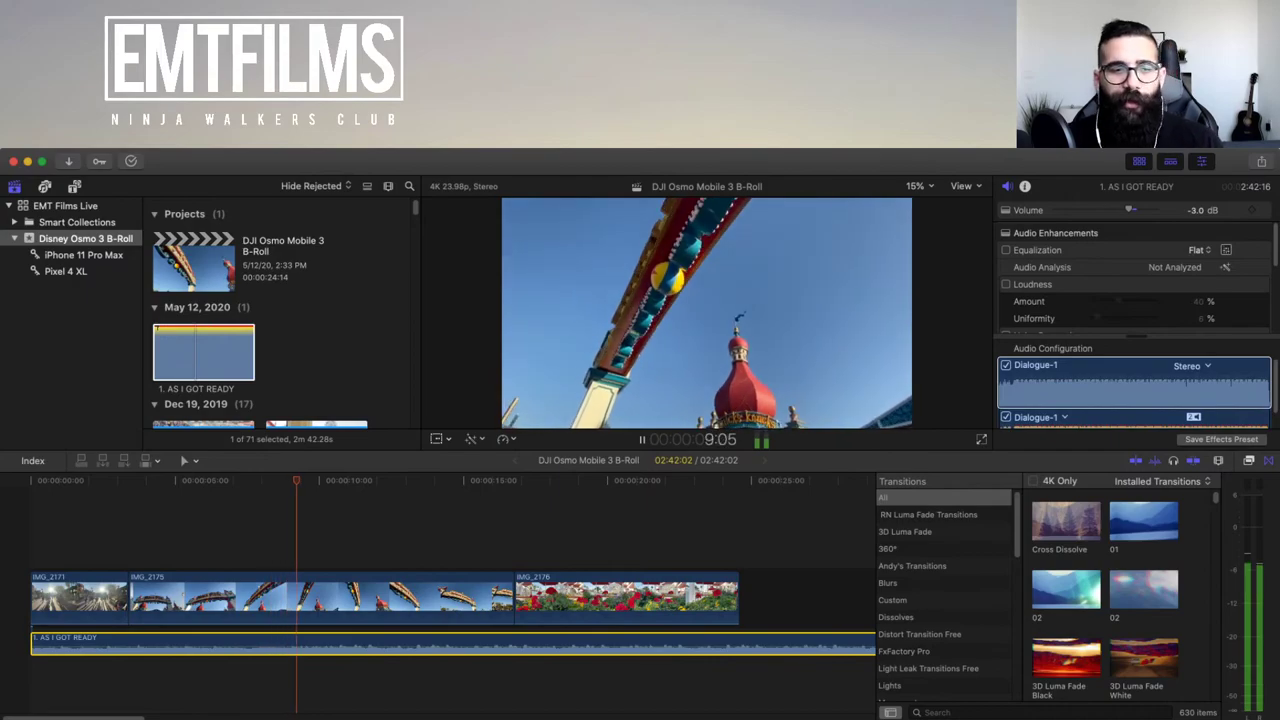
{"action": "key", "text": "space"}
{"action": "left_click", "coordinate": [30, 540]}
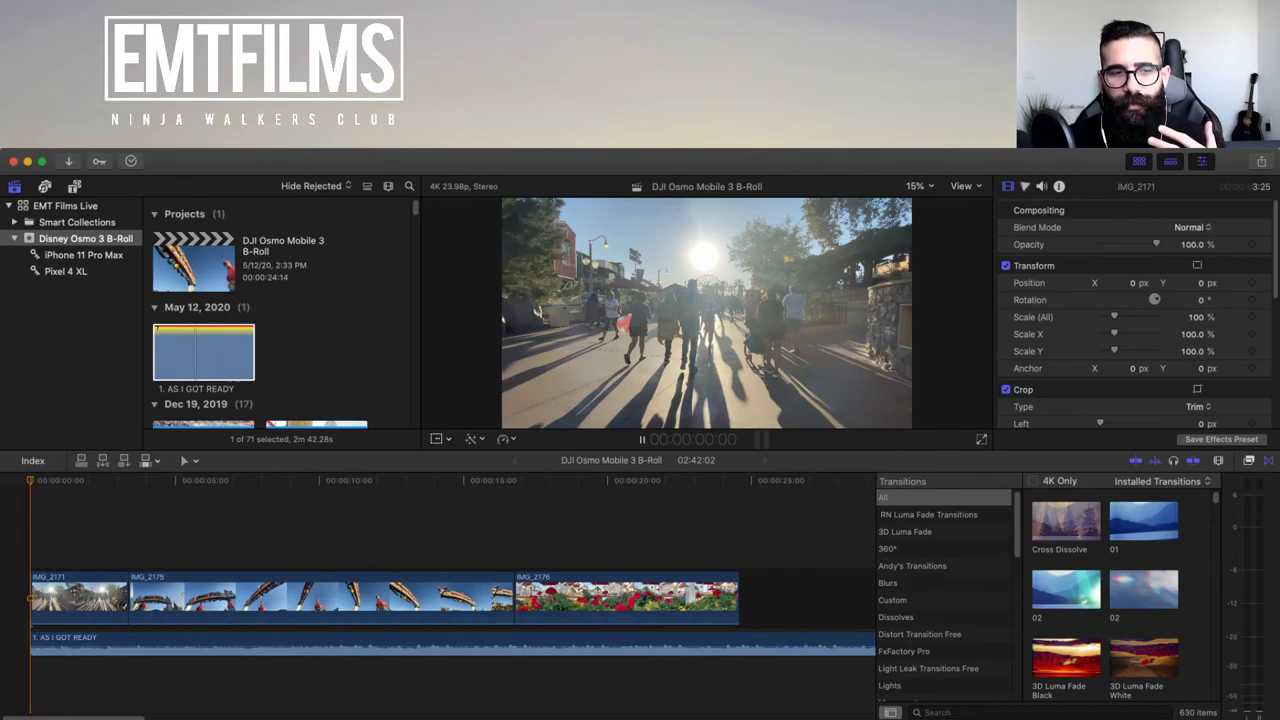
{"action": "key", "text": "space"}
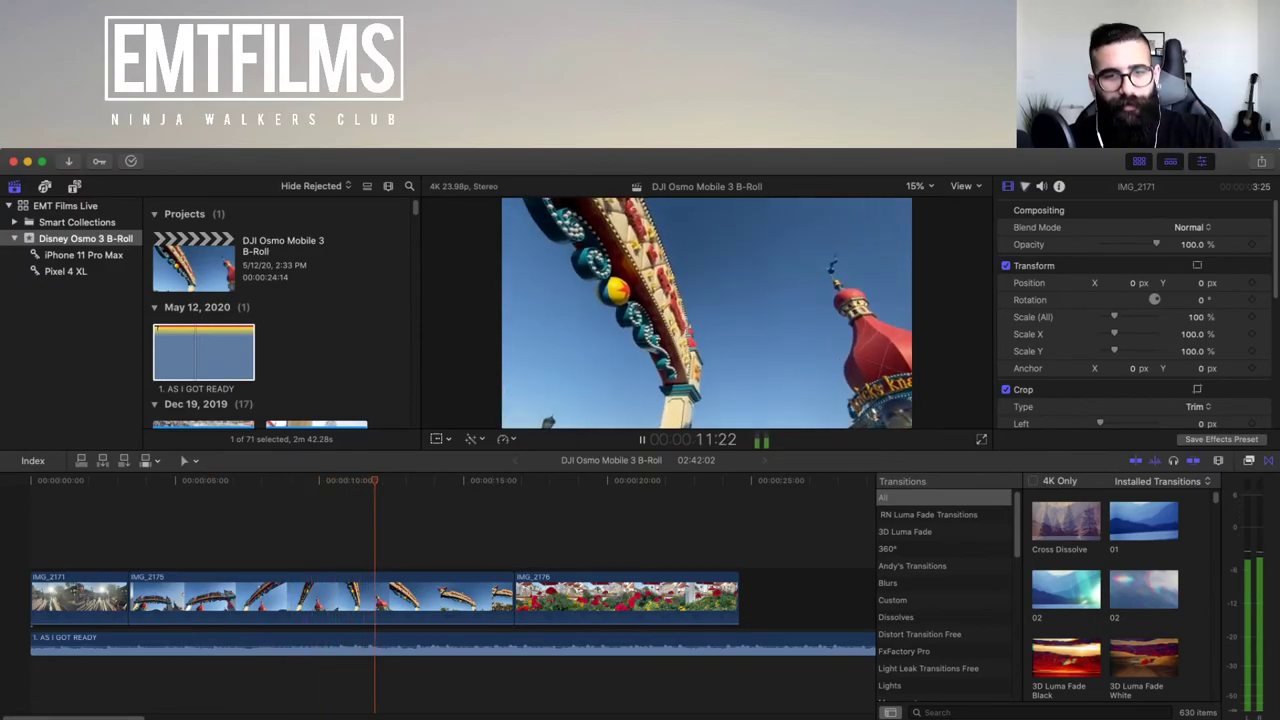
{"action": "key", "text": "space"}
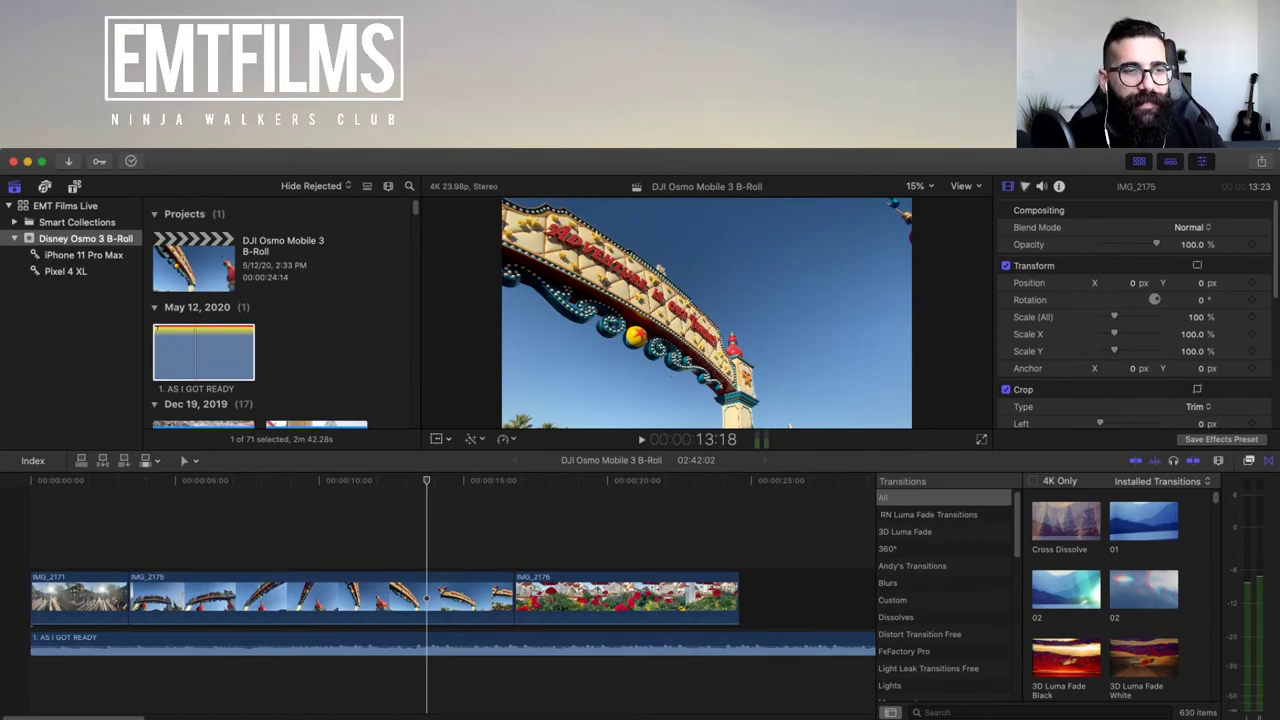
{"action": "key", "text": "Home"}
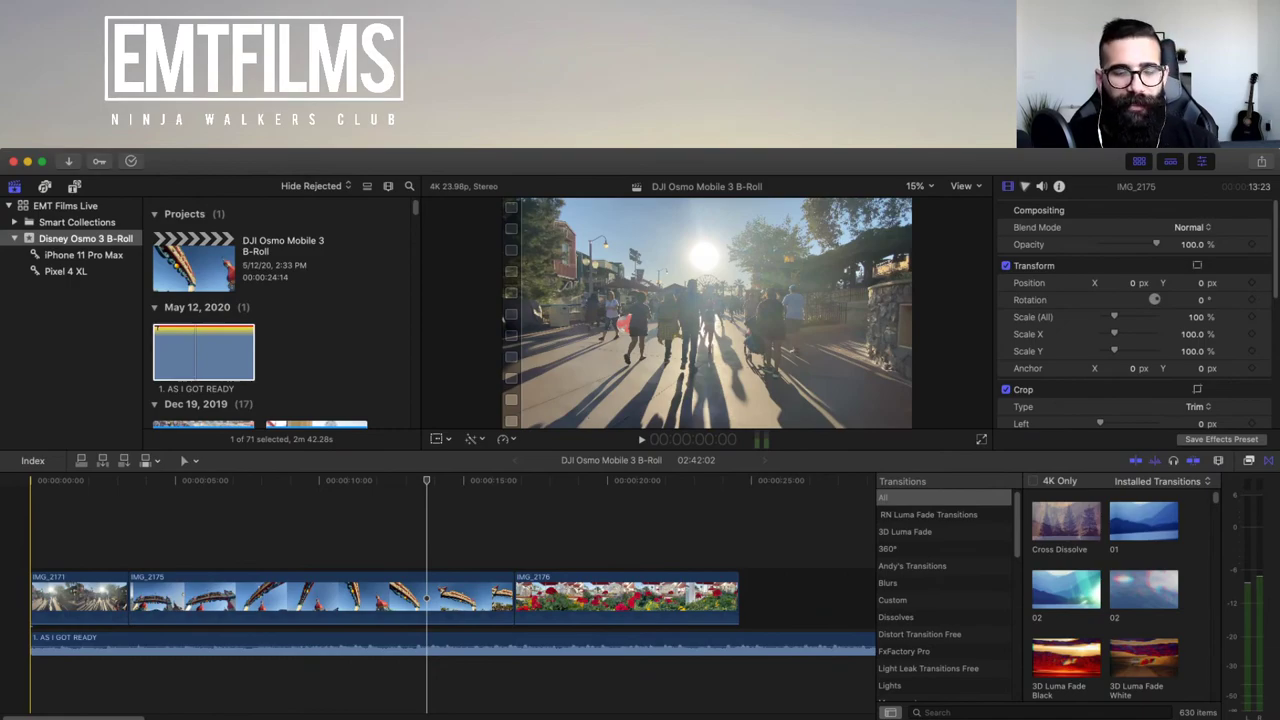
{"action": "key", "text": "space"}
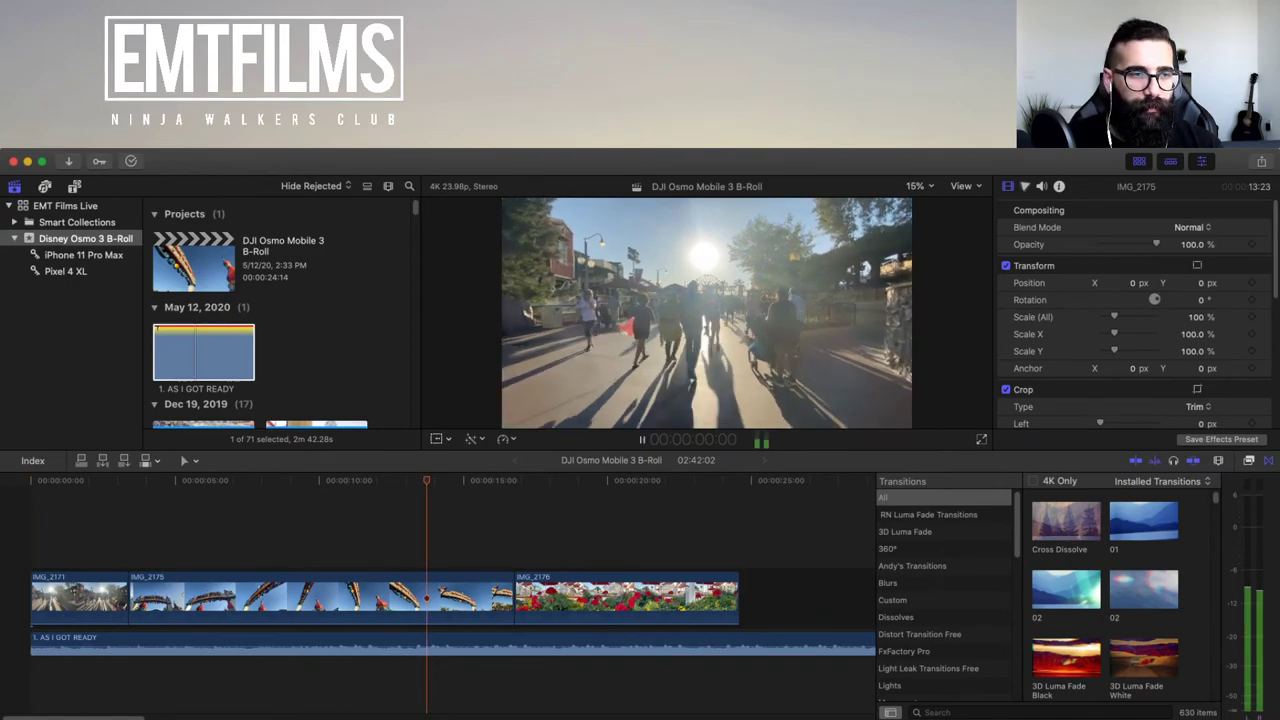
- Slow the first timeline clip, IMG_2171, to 50% speed
{"action": "left_click", "coordinate": [50, 598]}
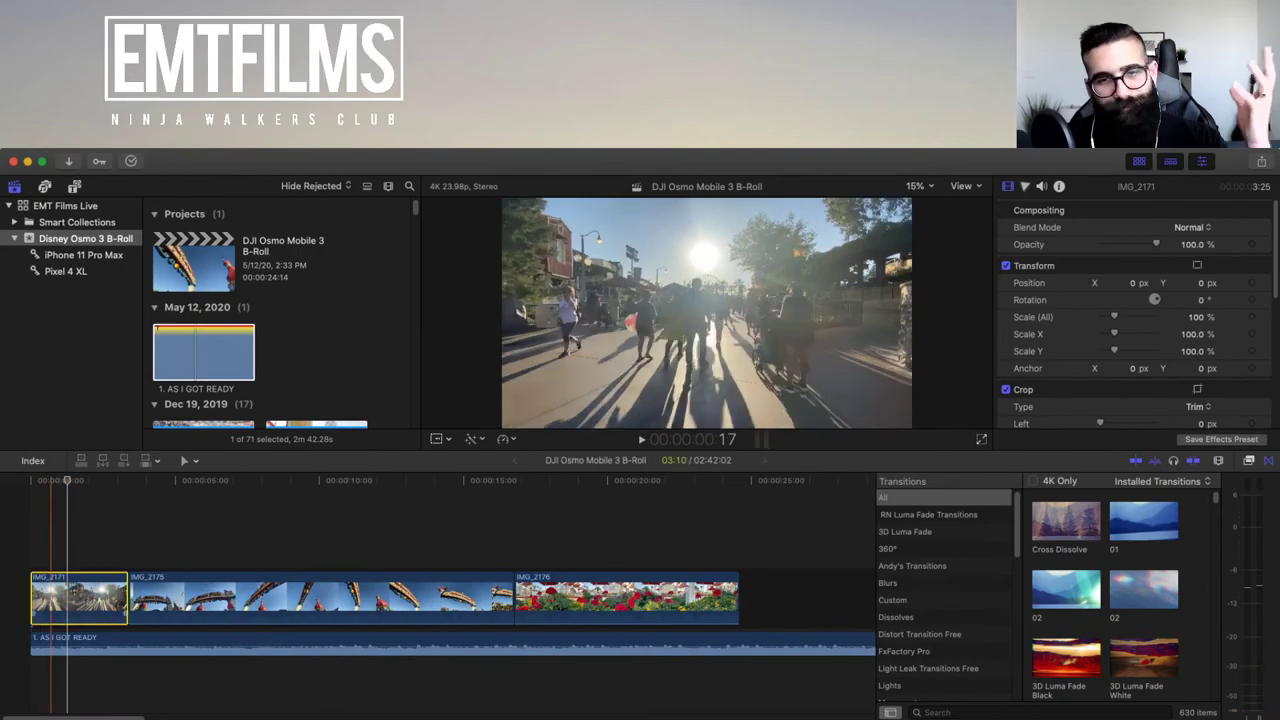
{"action": "key", "text": "Home"}
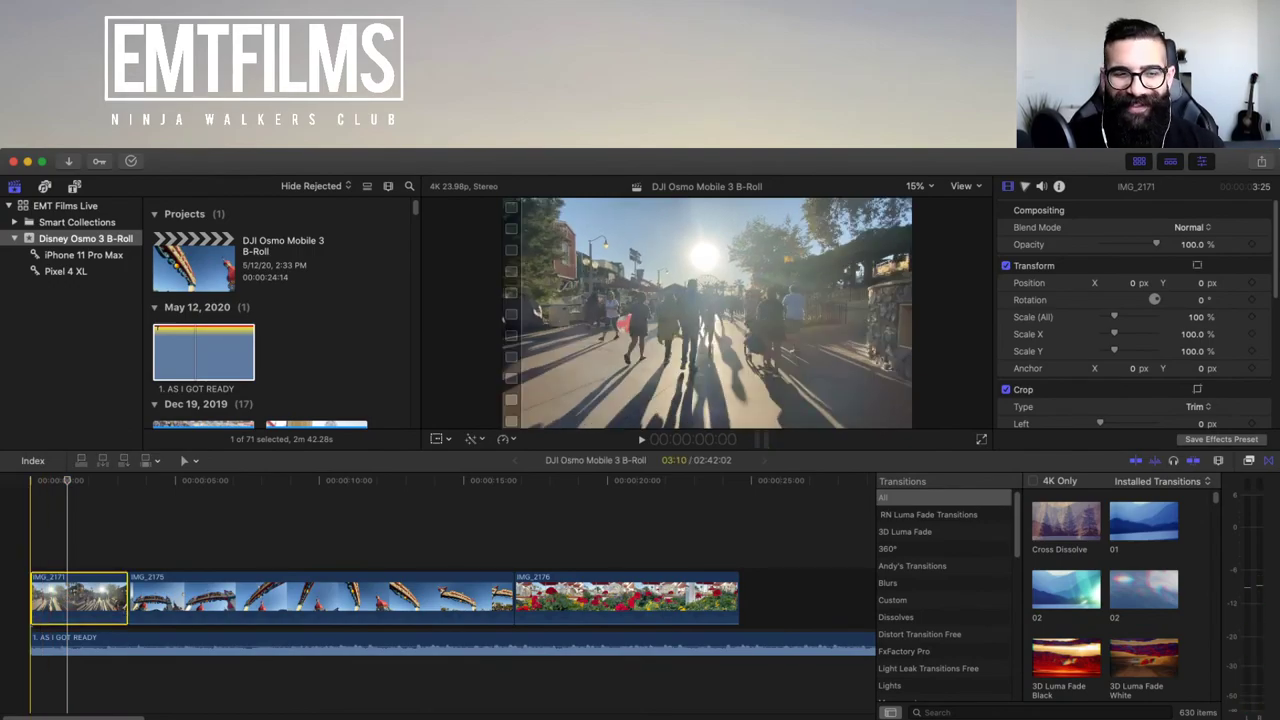
{"action": "key", "text": "space"}
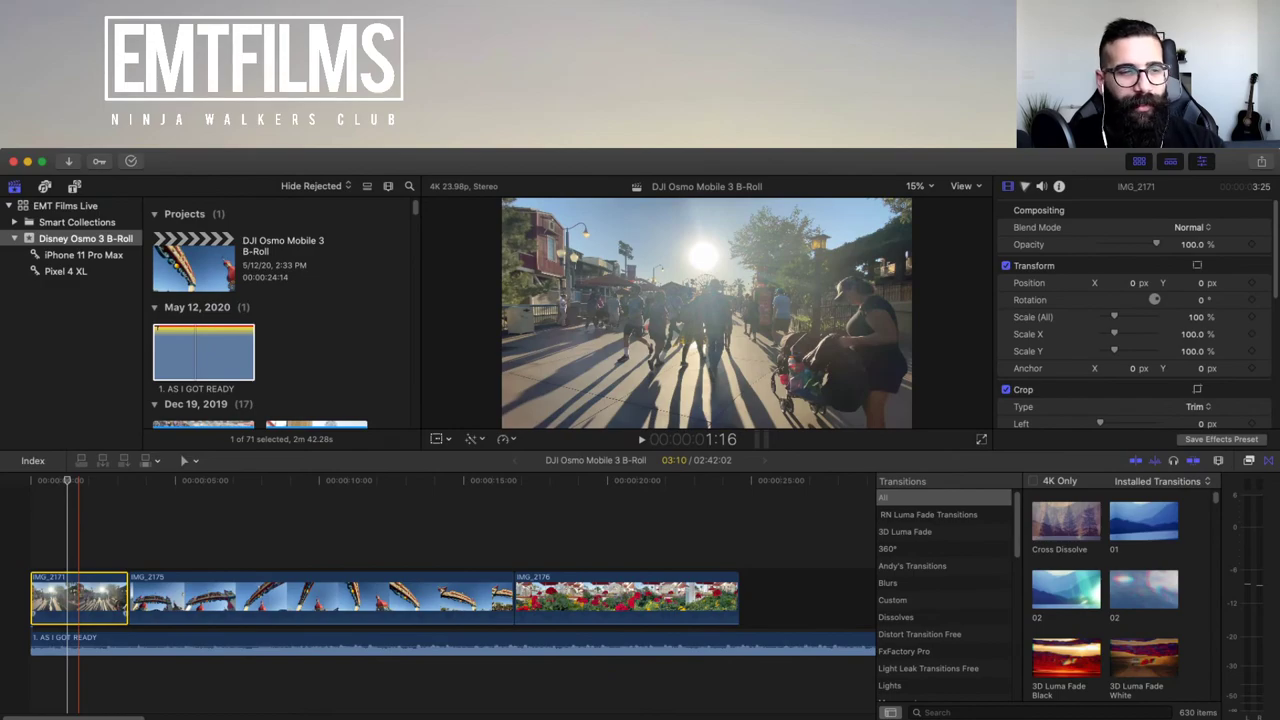
{"action": "key", "text": "ctrl+v"}
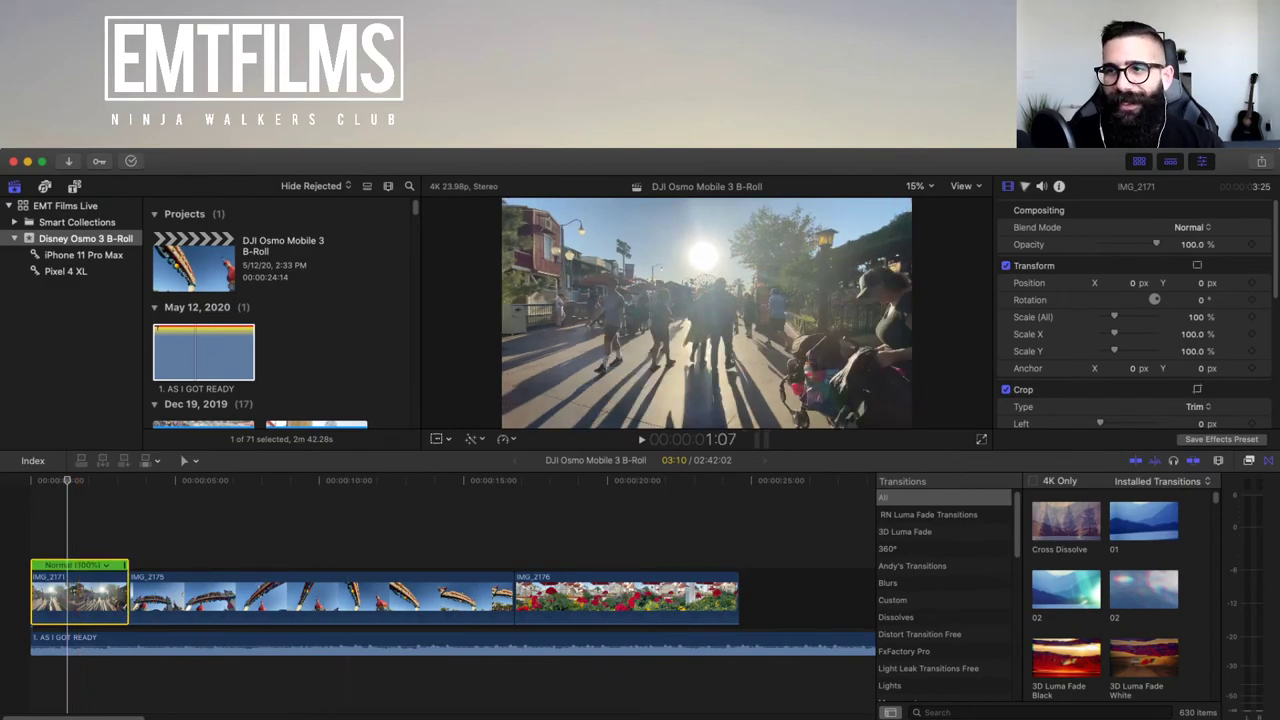
{"action": "key", "text": "super+Tab"}
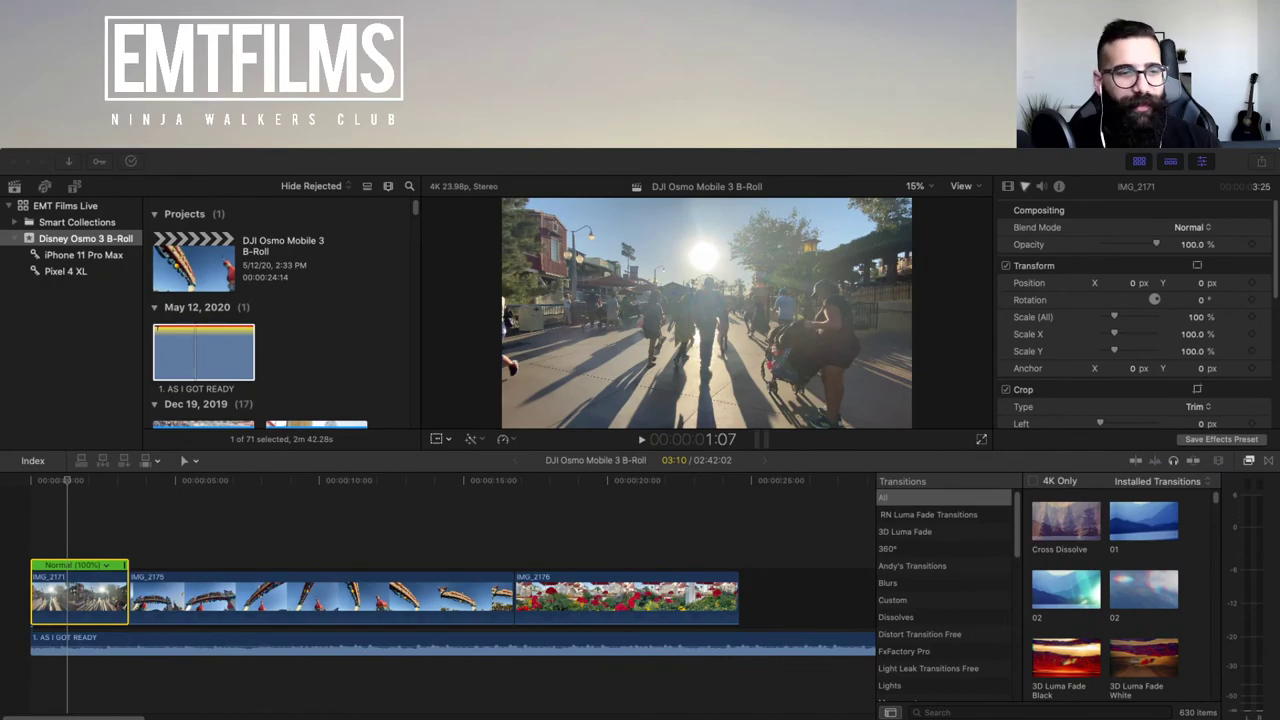
{"action": "key", "text": "super+Tab"}
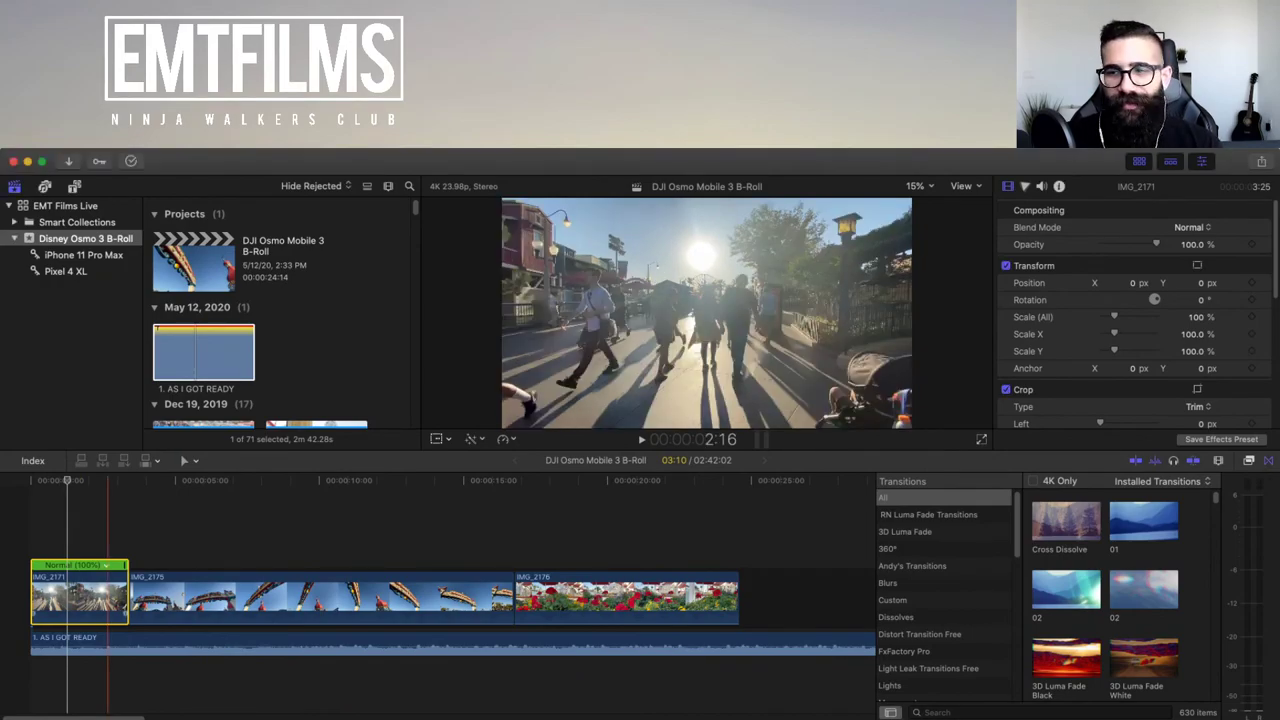
{"action": "left_click", "coordinate": [216, 582]}
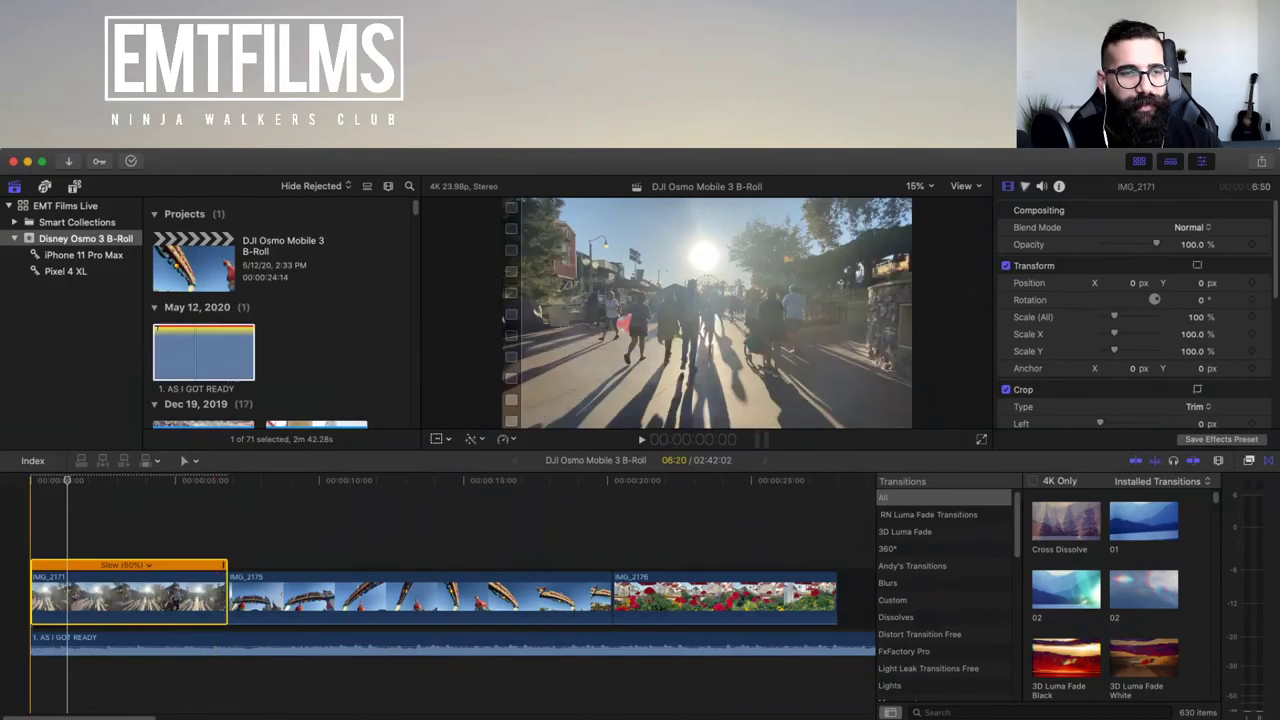
- Play the slowed IMG_2171 clip from the timeline's start against the music
{"action": "left_click", "coordinate": [30, 530]}
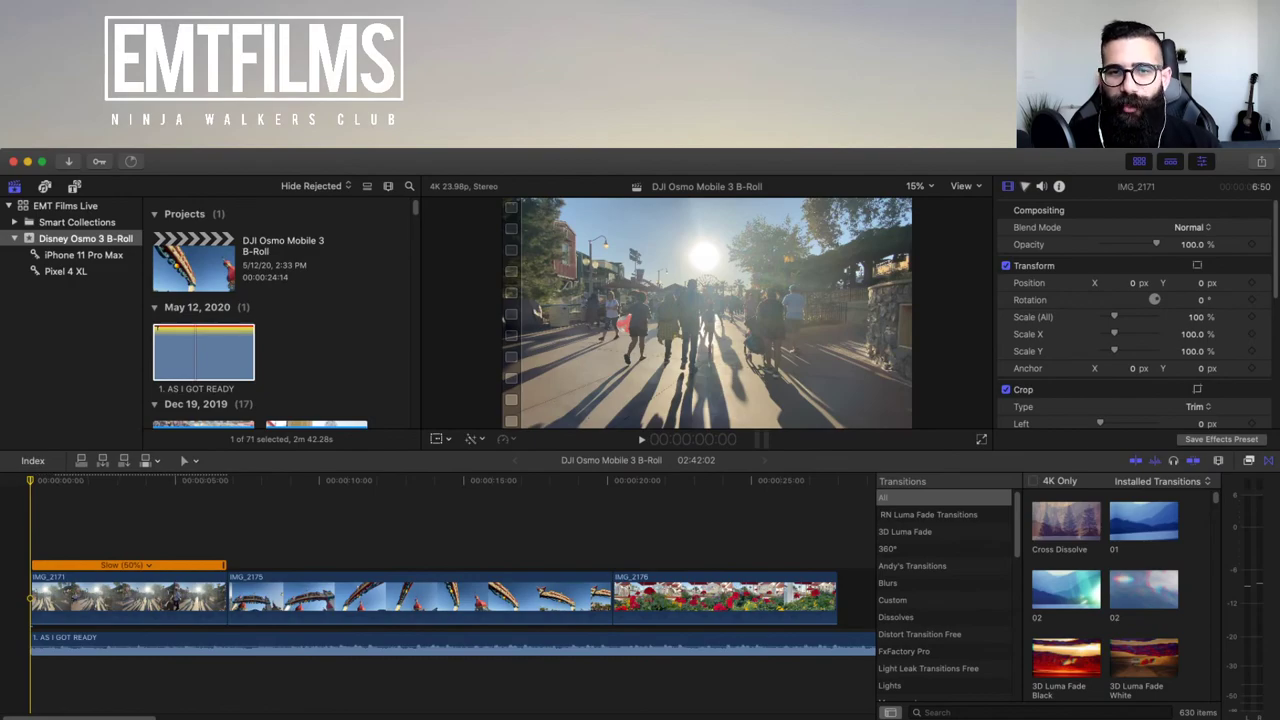
{"action": "key", "text": "space"}
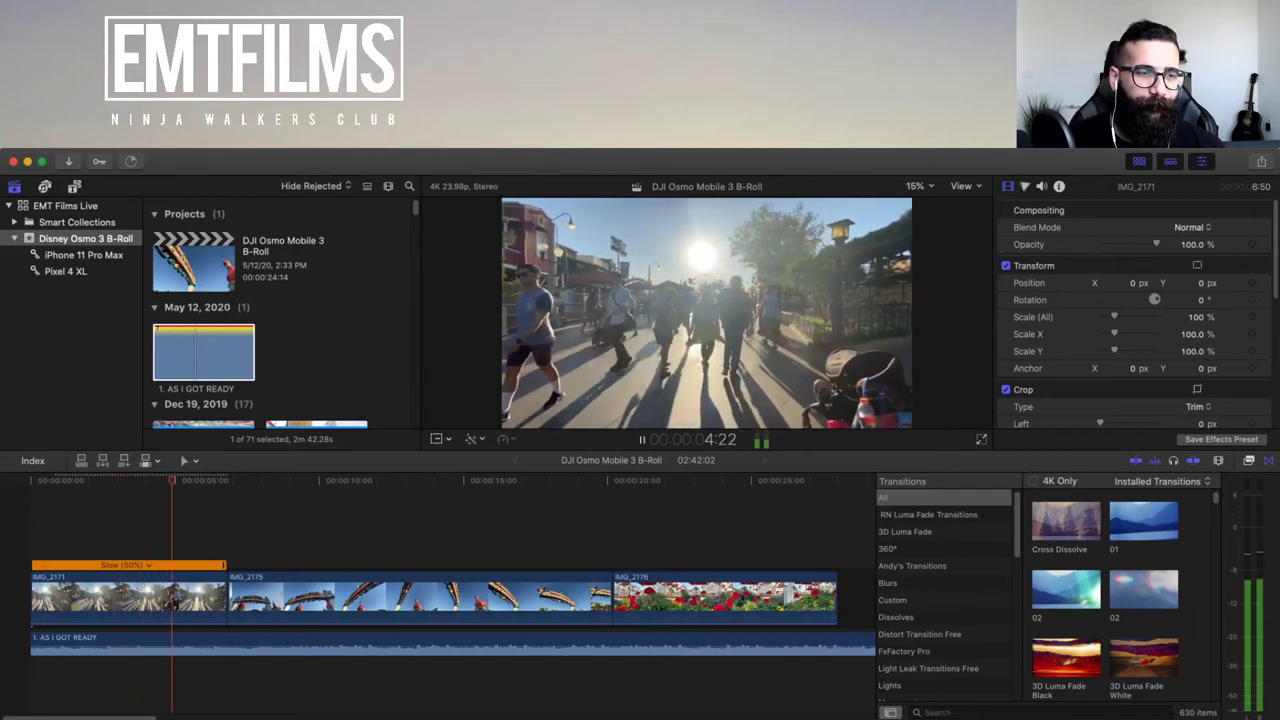
{"action": "key", "text": "space"}
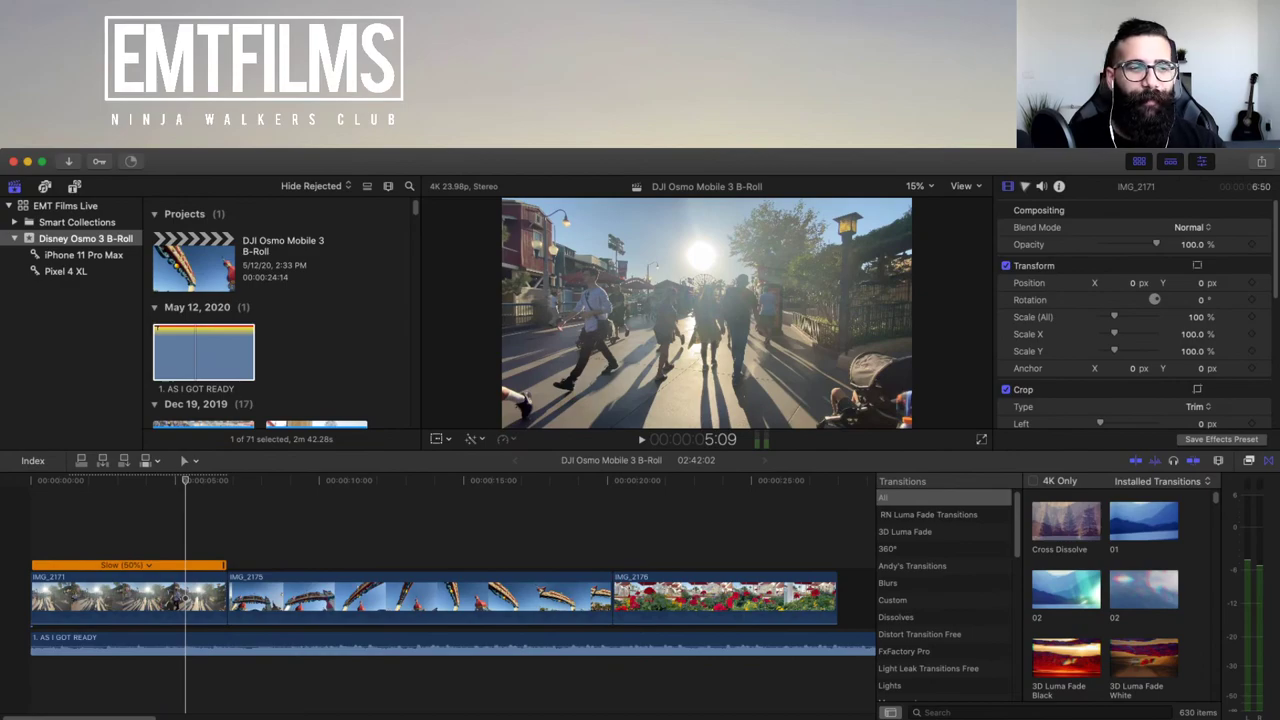
- Trim the end of IMG_2171 to 00:00:05:10 in time with the music and delete the gap before IMG_2175
{"action": "key", "text": "Home"}
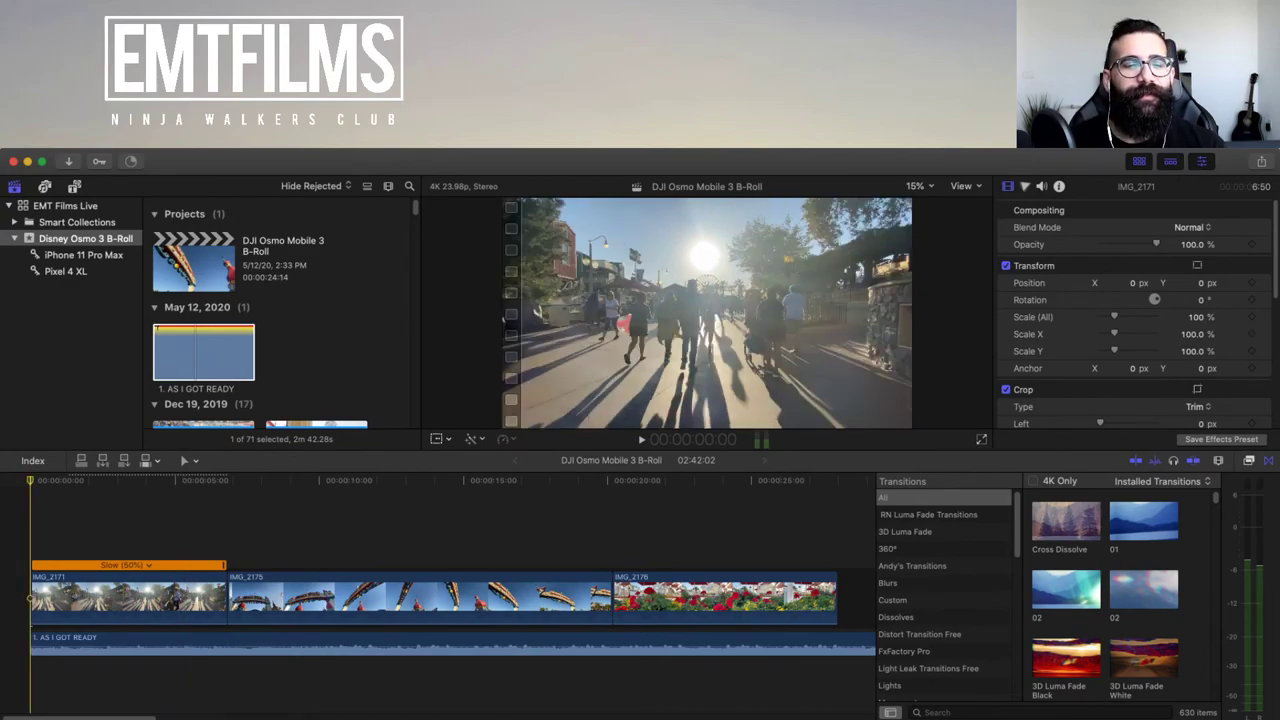
{"action": "key", "text": "space"}
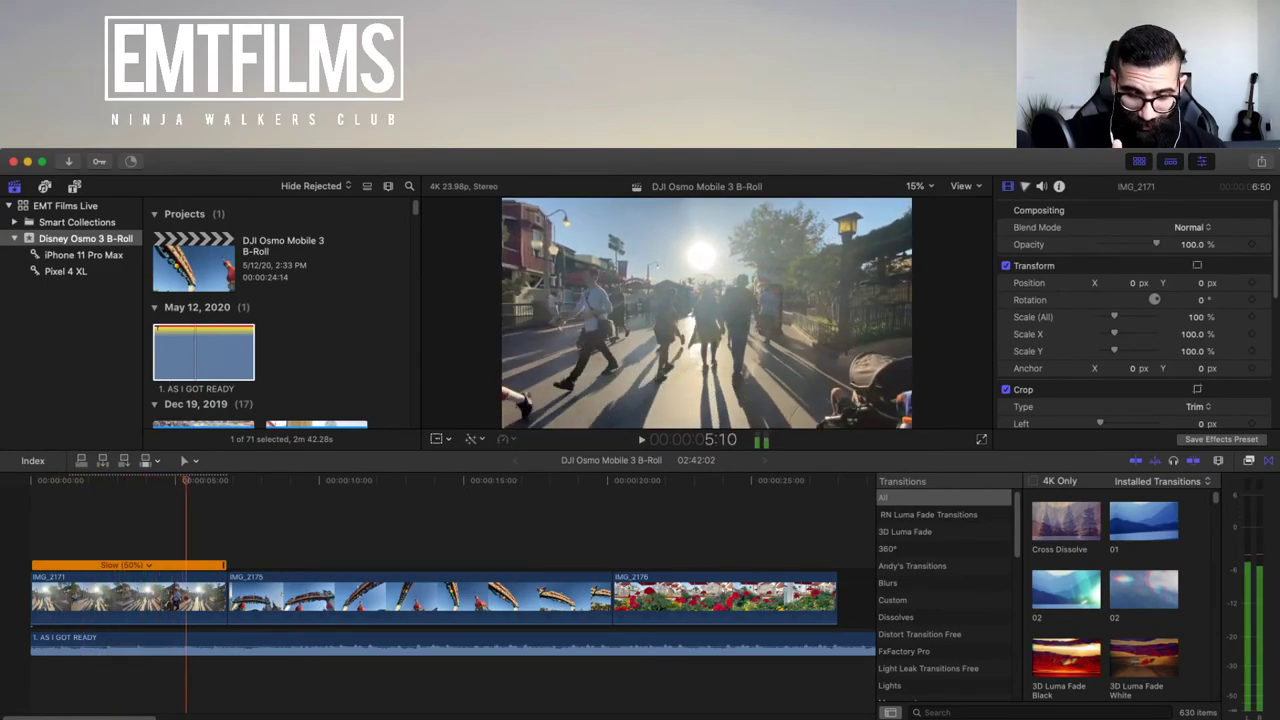
{"action": "key", "text": "space"}
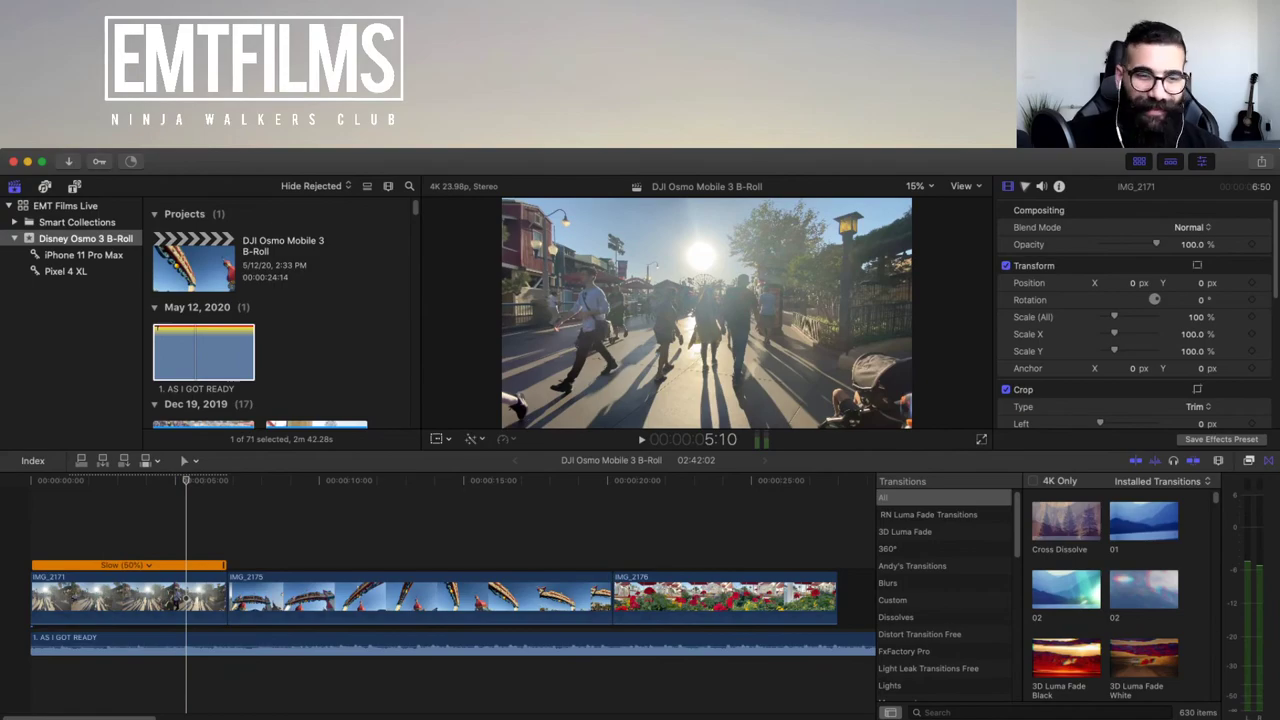
{"action": "left_click", "coordinate": [180, 599]}
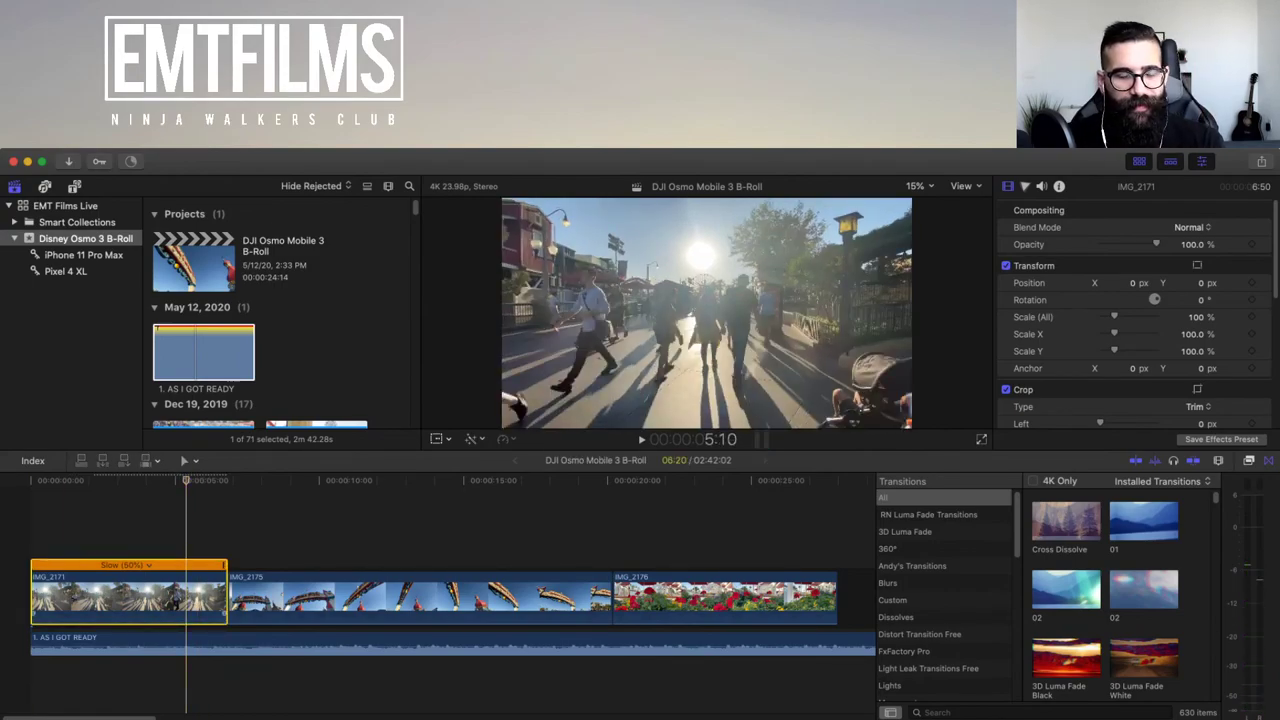
{"action": "key", "text": "shift+question"}
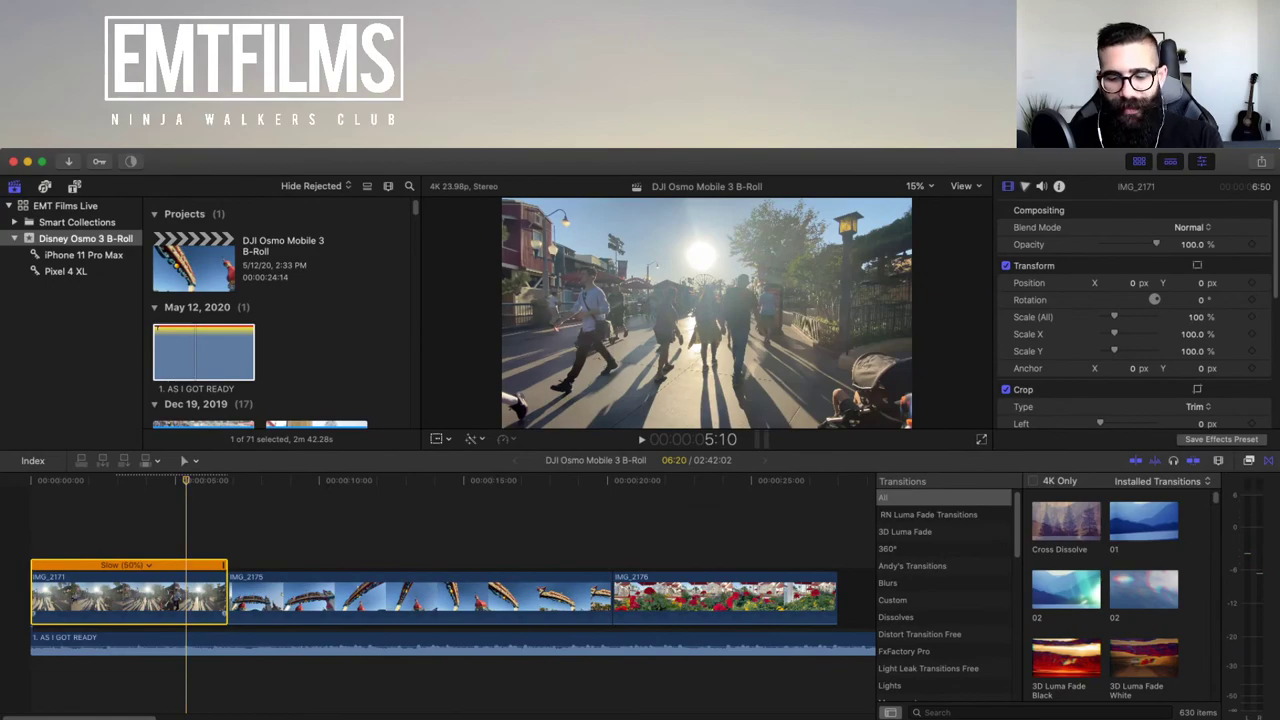
{"action": "key", "text": "alt+]"}
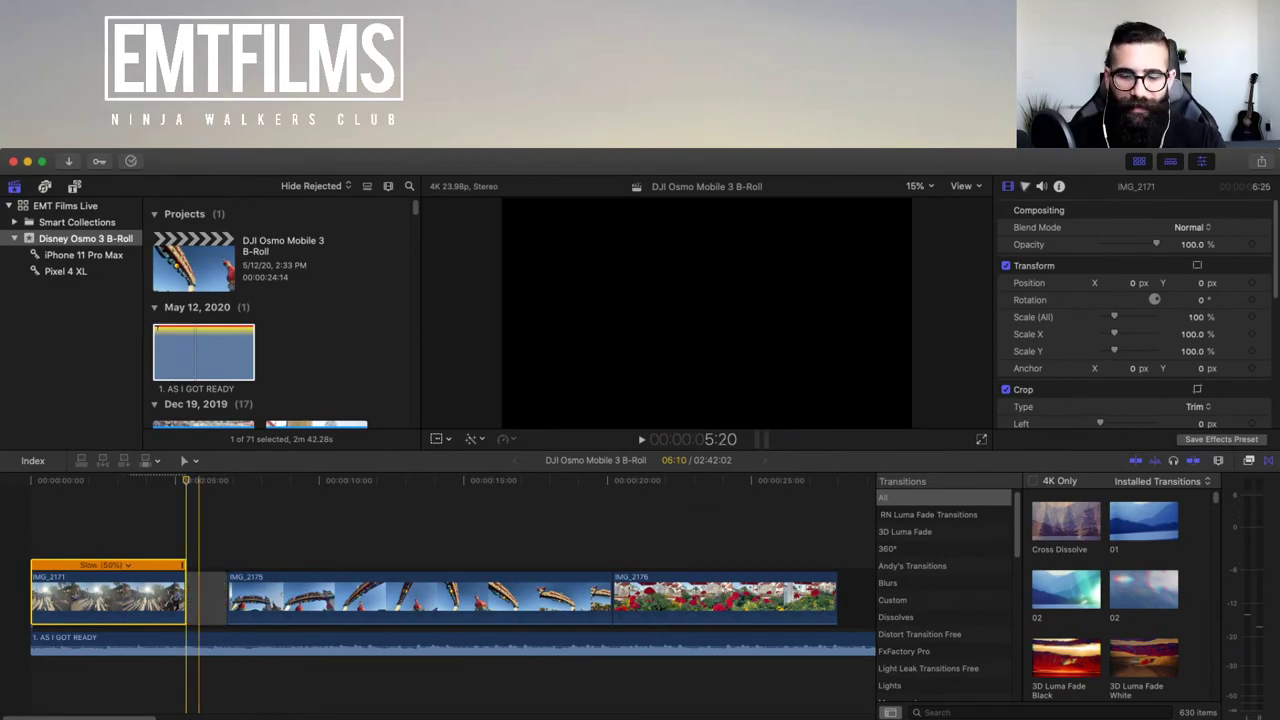
{"action": "left_click", "coordinate": [199, 598]}
{"action": "key", "text": "BackSpace"}
{"action": "key", "text": "space"}
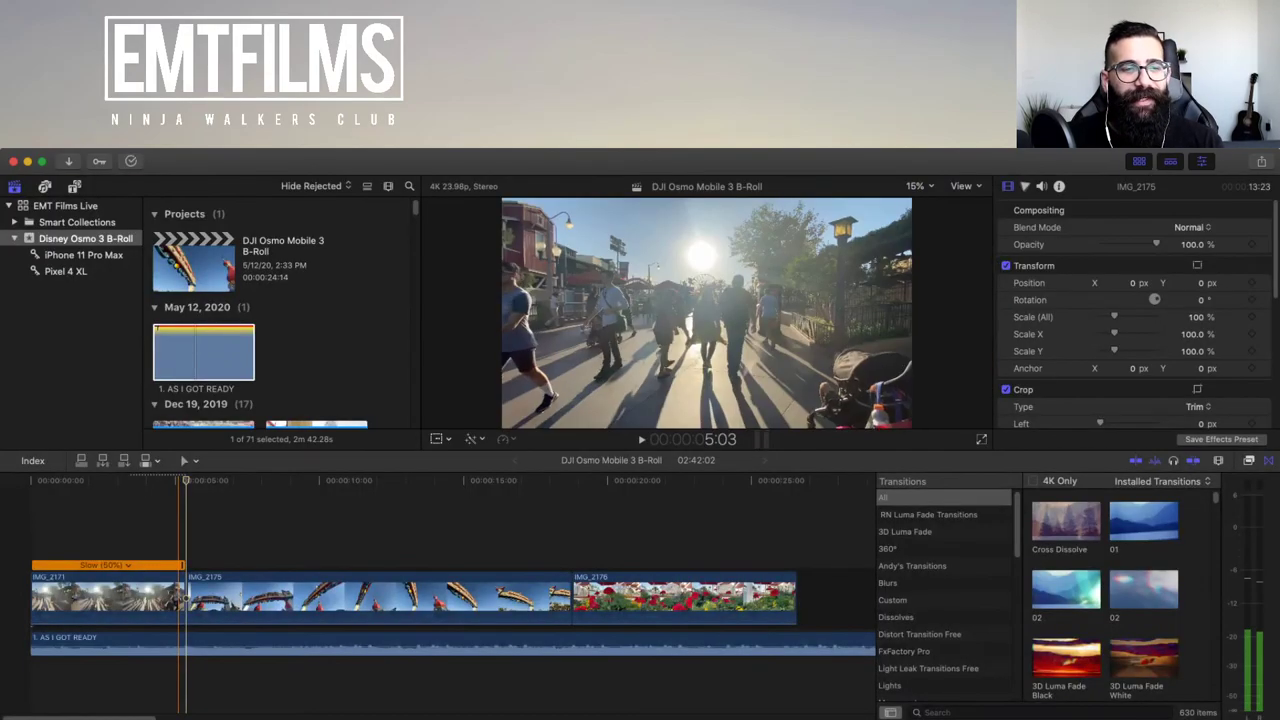
- Slow the second timeline clip, IMG_2175, to 50% speed
{"action": "left_click", "coordinate": [211, 598]}
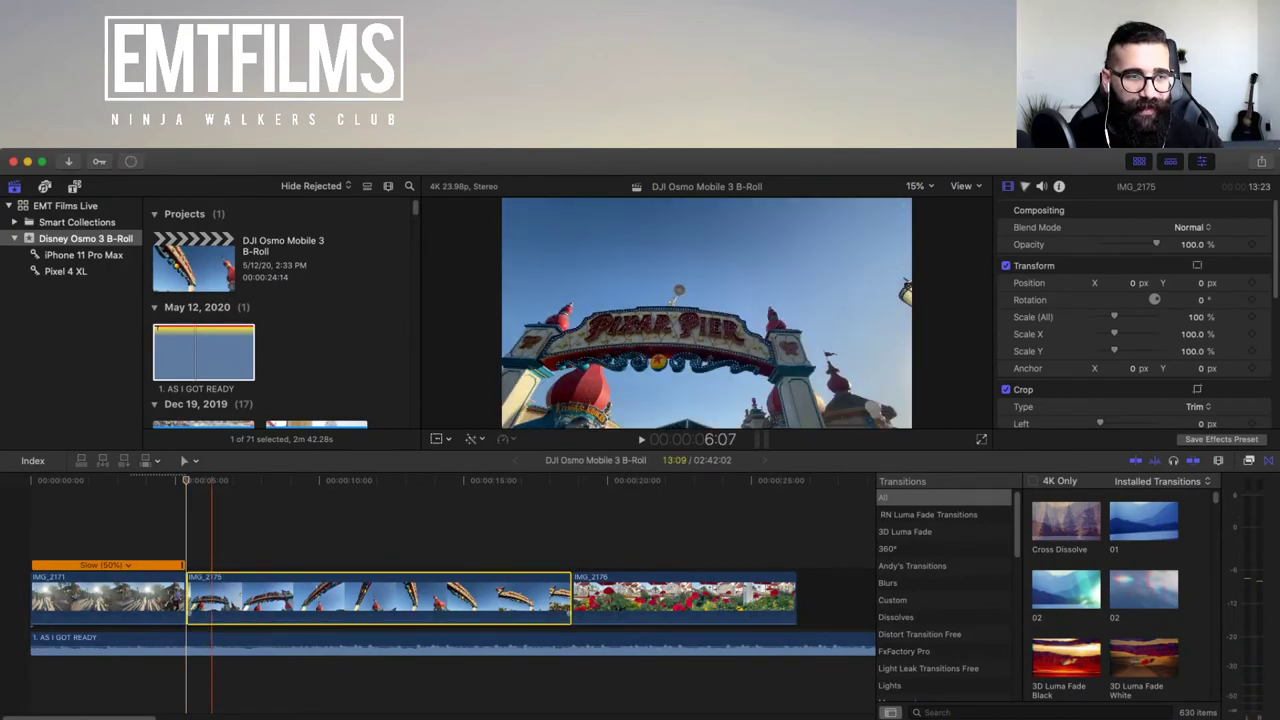
{"action": "key", "text": "super+r"}
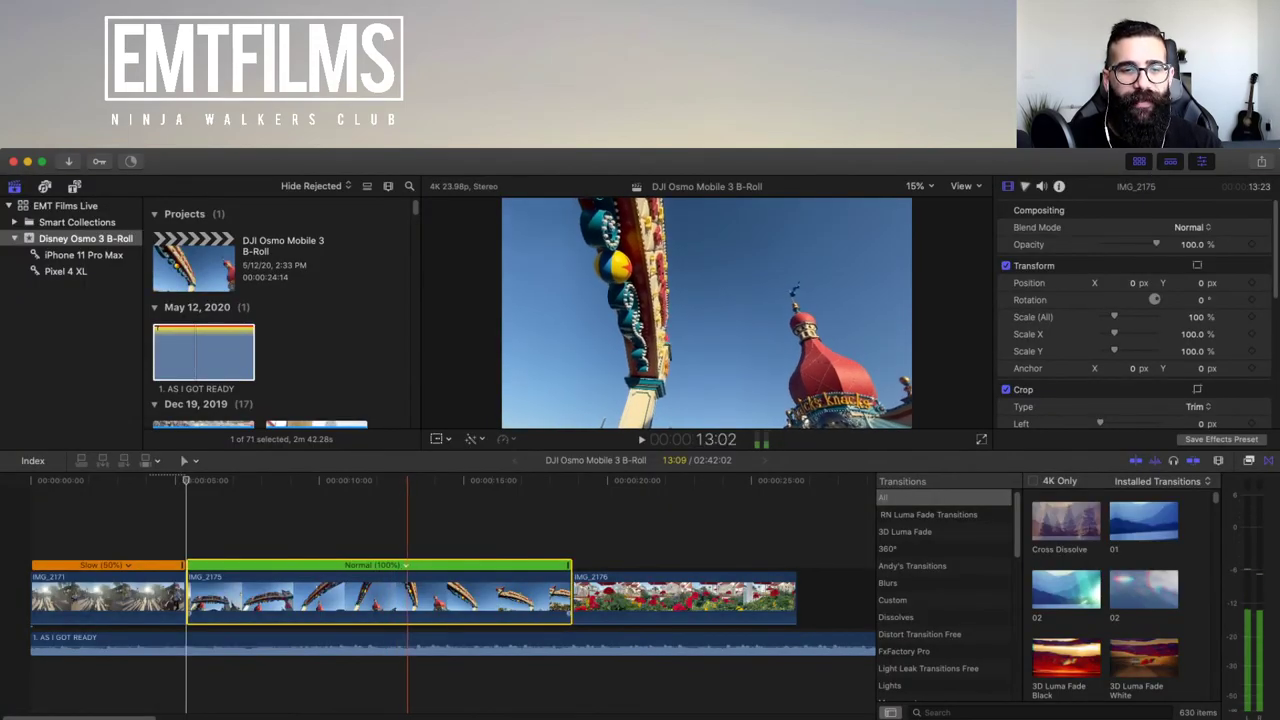
{"action": "key", "text": "Left"}
{"action": "key", "text": "Left"}
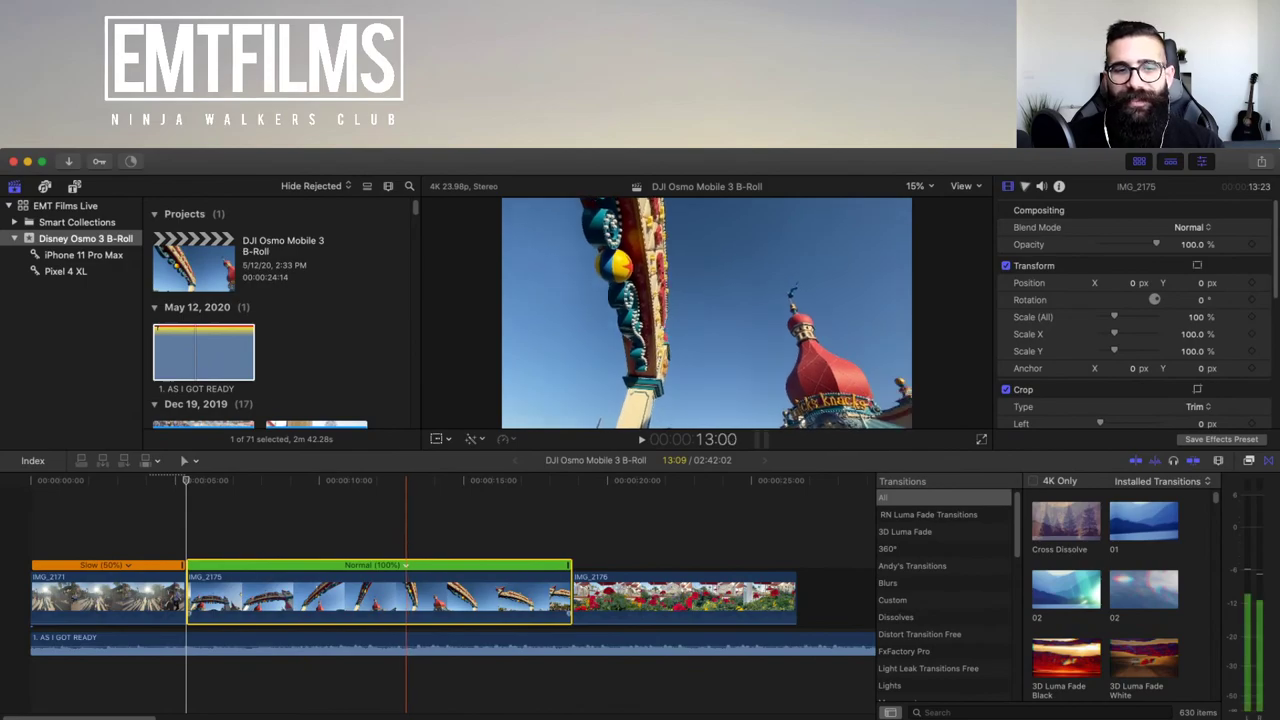
{"action": "left_click", "coordinate": [496, 582]}
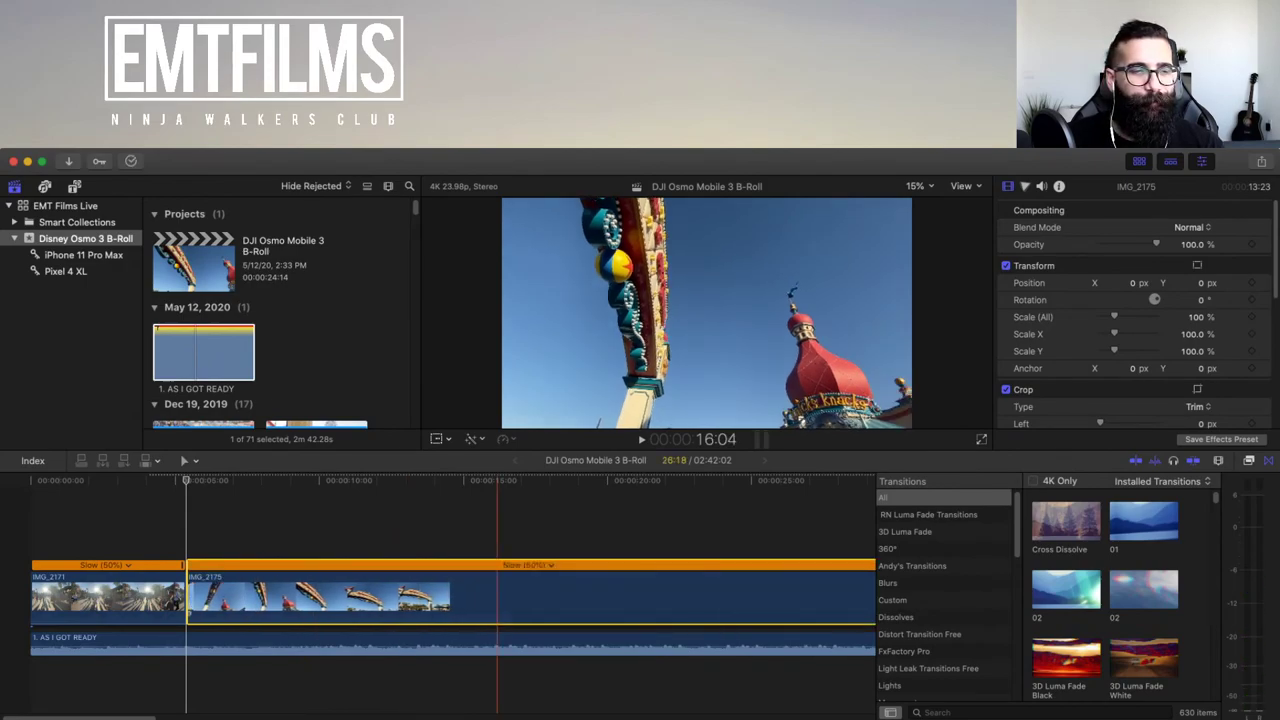
- Play from the timeline's start through the cut from IMG_2171 to IMG_2175 to check its timing with the music
{"action": "left_click", "coordinate": [30, 530]}
{"action": "key", "text": "super+minus"}
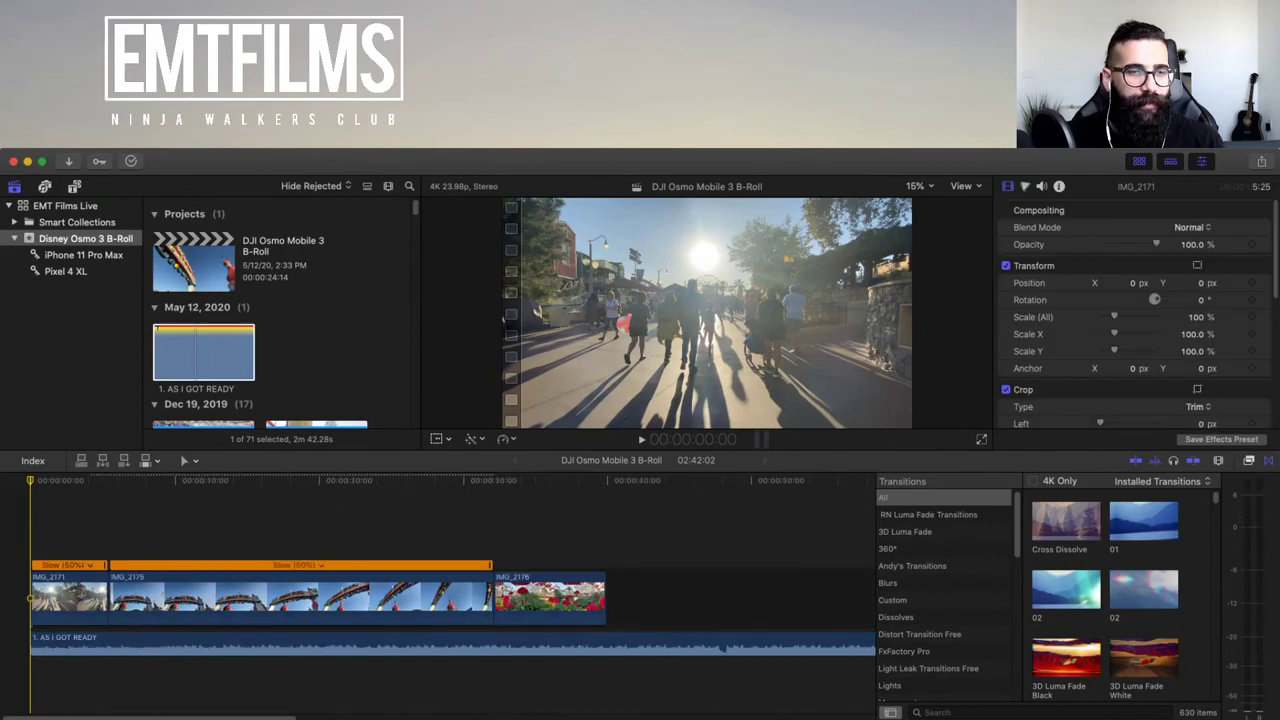
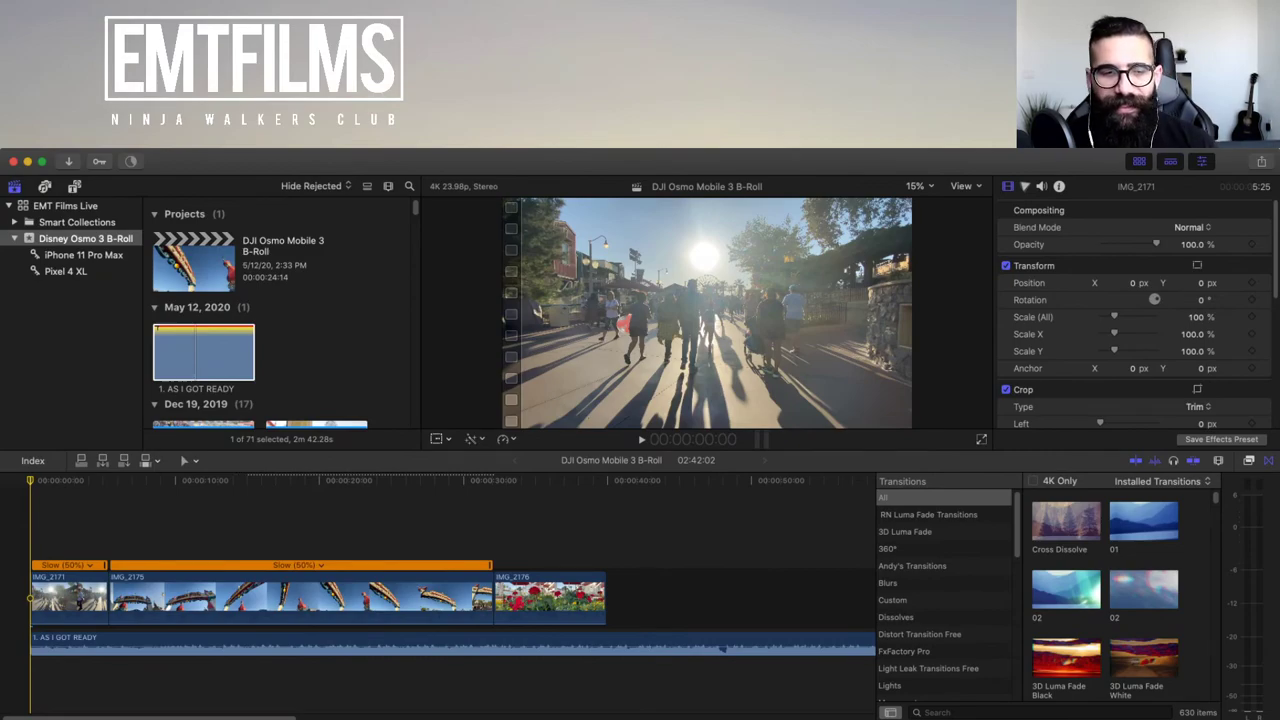
{"action": "key", "text": "space"}
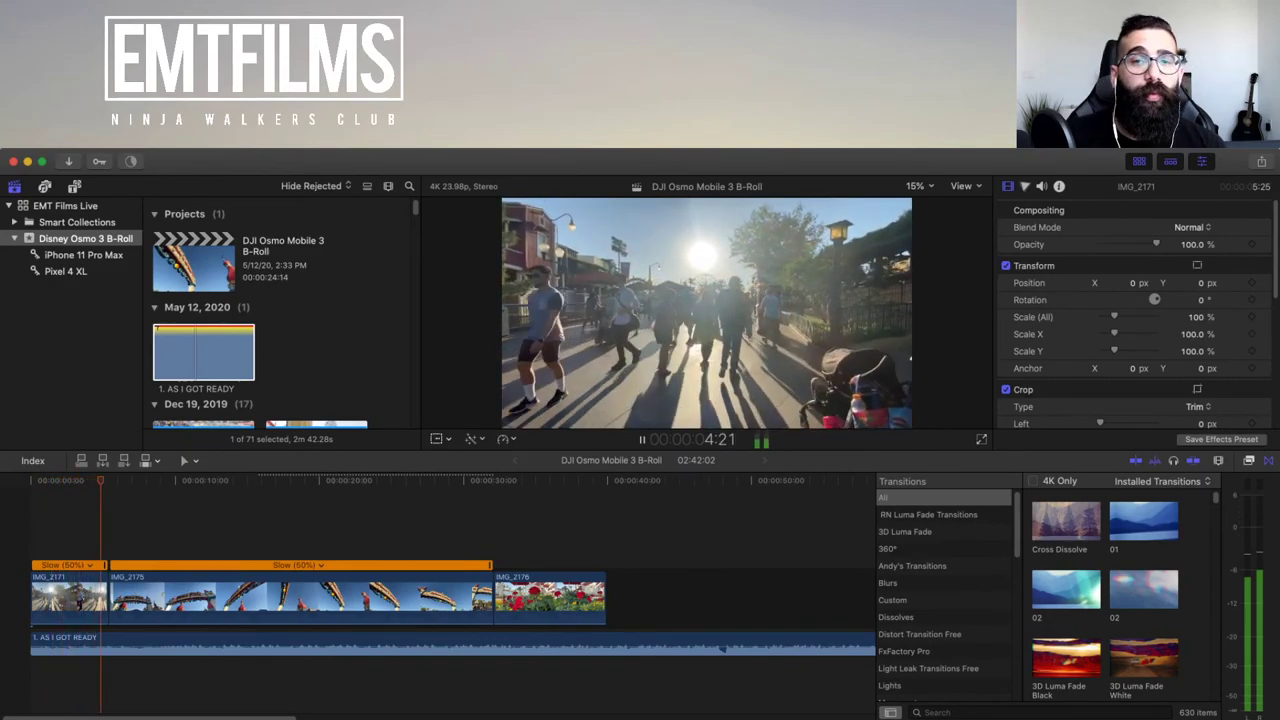
{"action": "key", "text": "space"}
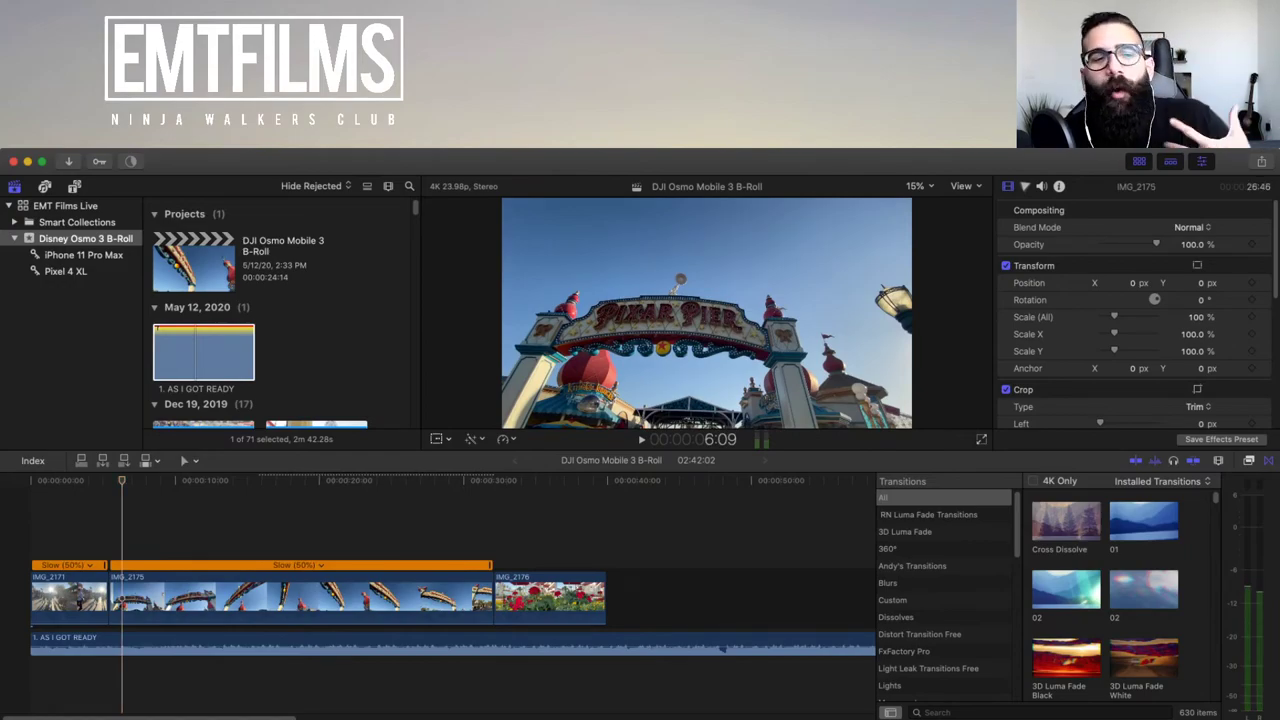
- Play the opening of IMG_2175 against the music and split the clip at 00:00:06:02
{"action": "key", "text": "shift+slash"}
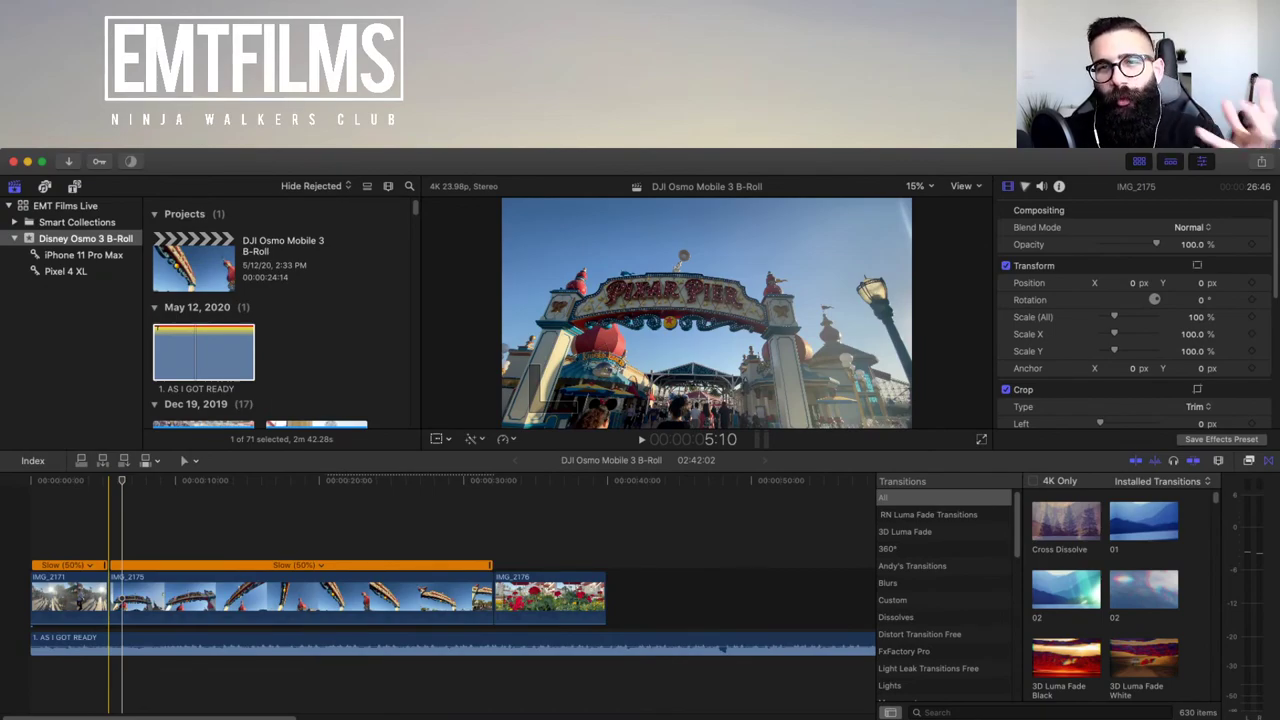
{"action": "key", "text": "space"}
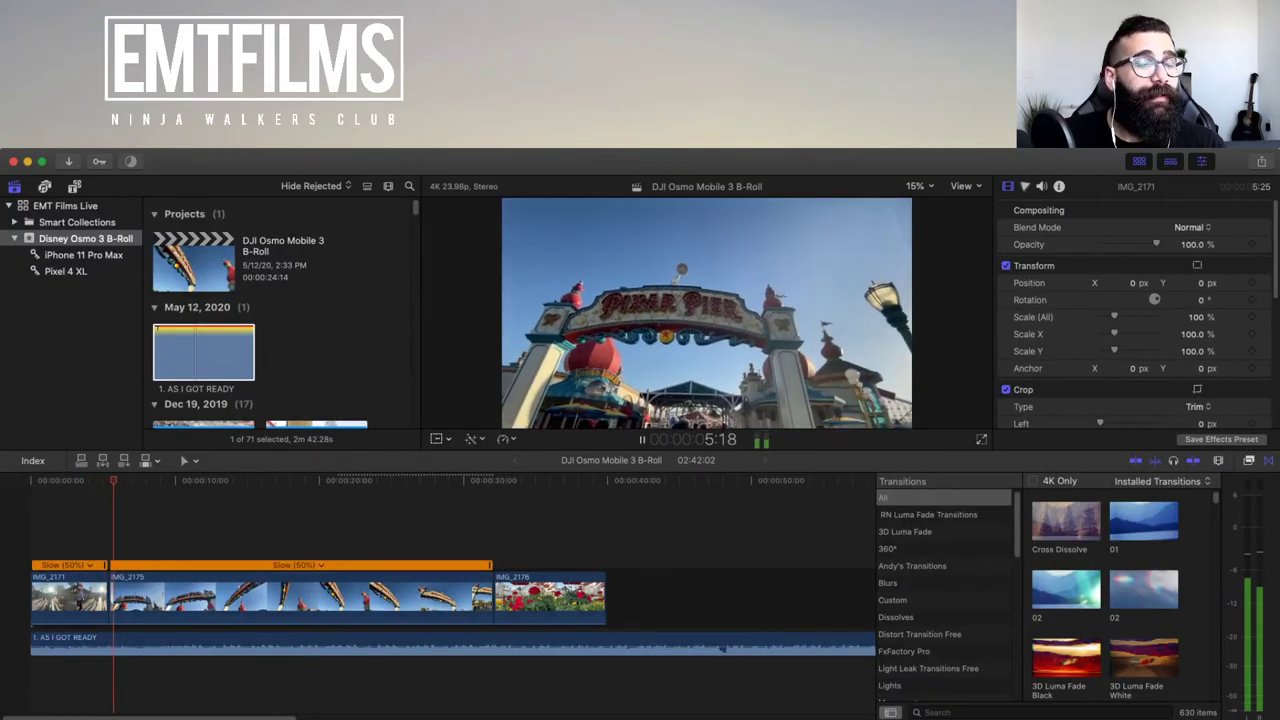
{"action": "key", "text": "space"}
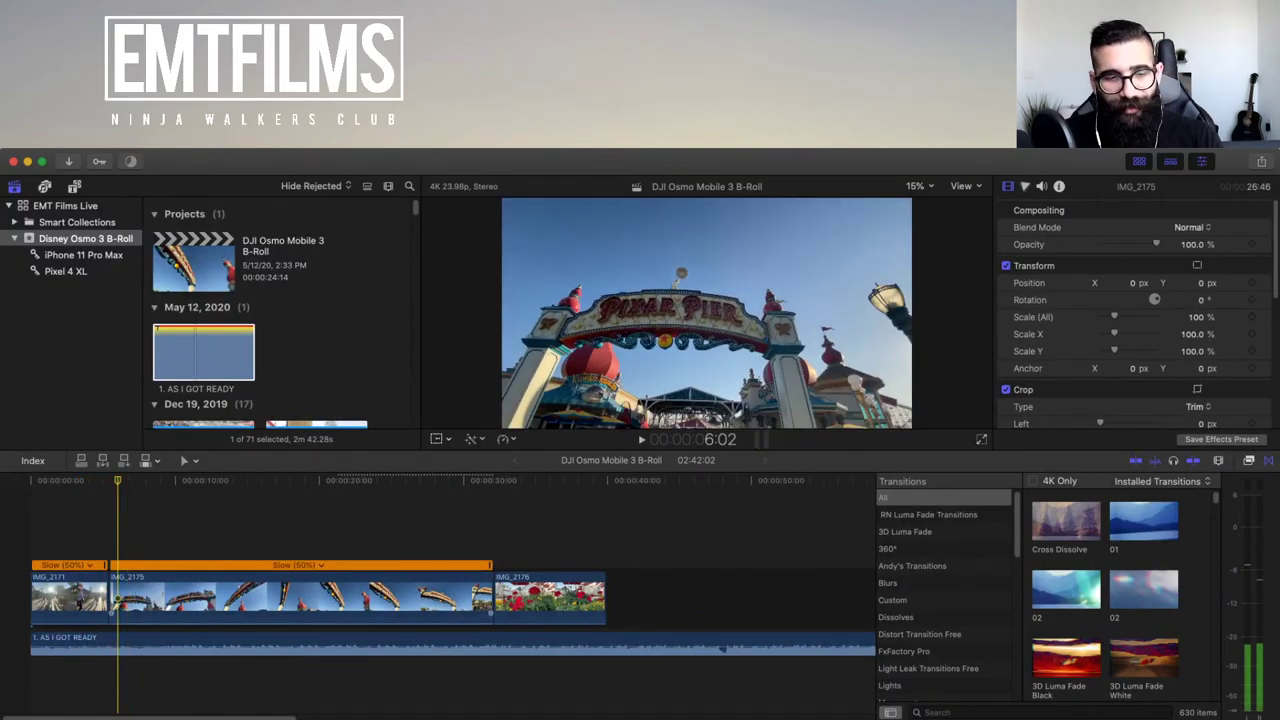
{"action": "key", "text": "r"}
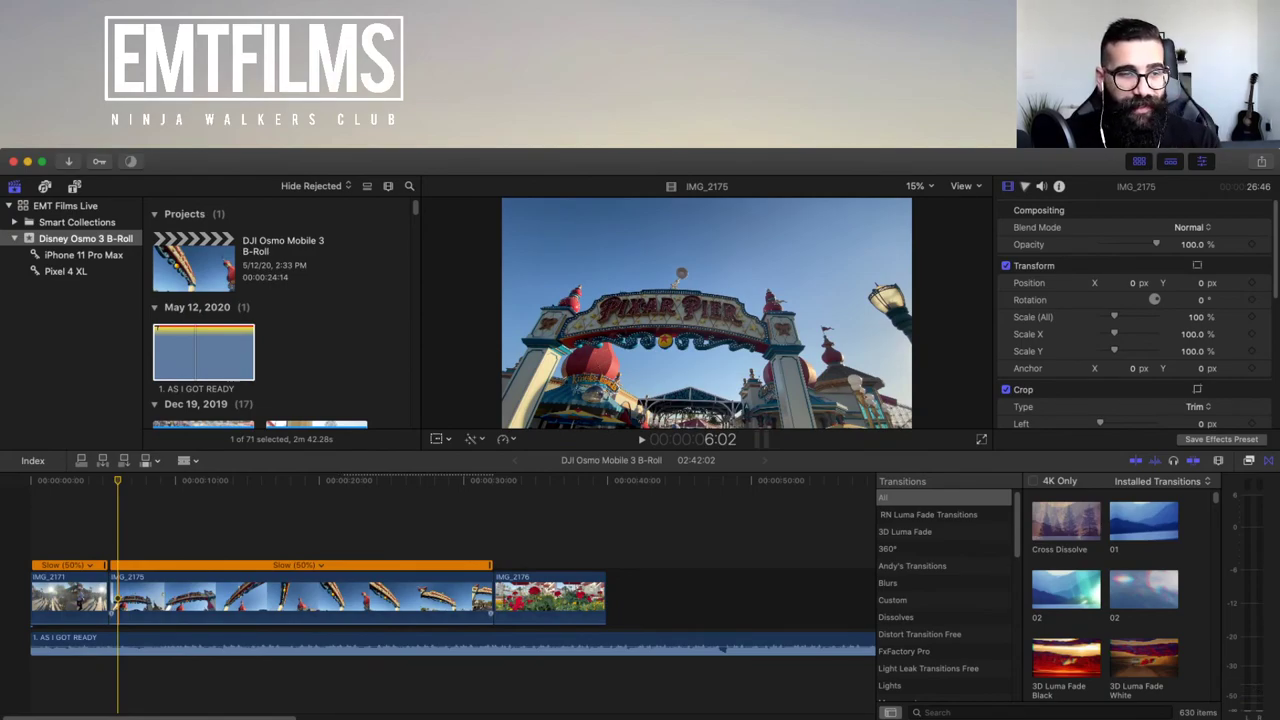
{"action": "key", "text": "super+b"}
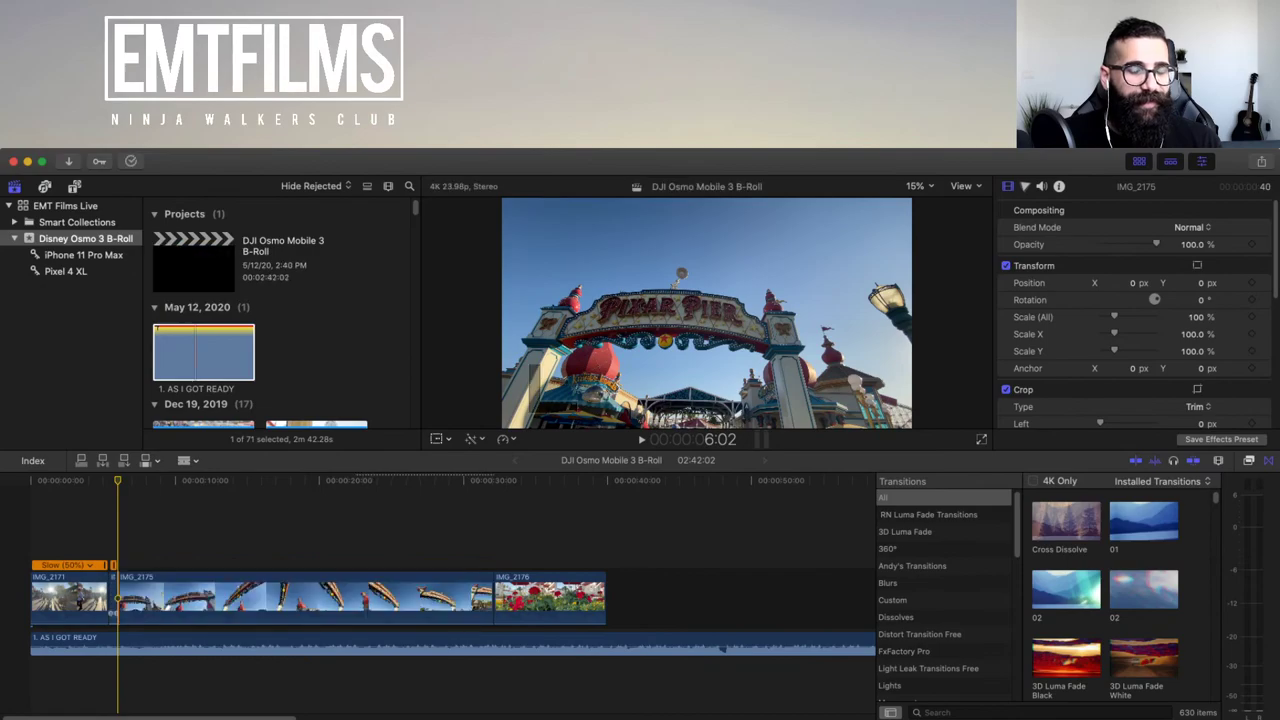
- Play from late in IMG_2171 through the new cut in IMG_2175 to check its timing with the music
{"action": "key", "text": "super+equal"}
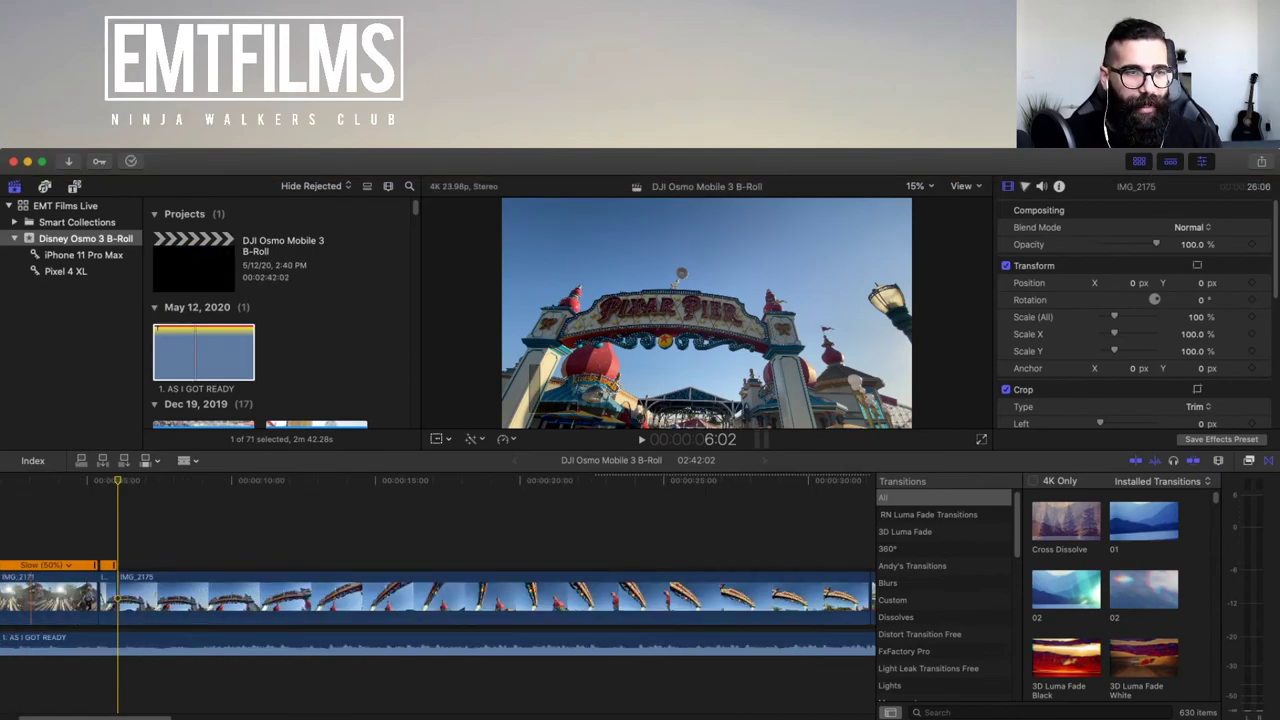
{"action": "key", "text": "h"}
{"action": "left_click_drag", "start_coordinate": [172, 598], "coordinate": [260, 598]}
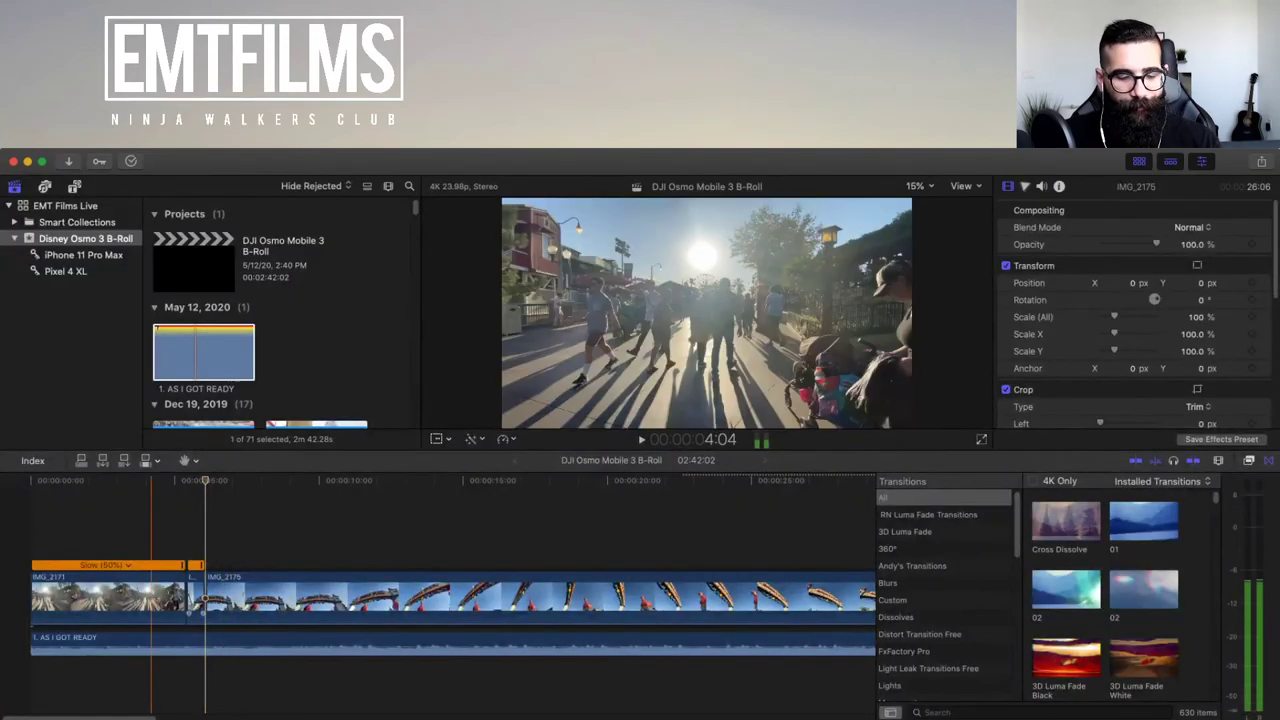
{"action": "key", "text": "a"}
{"action": "key", "text": "space"}
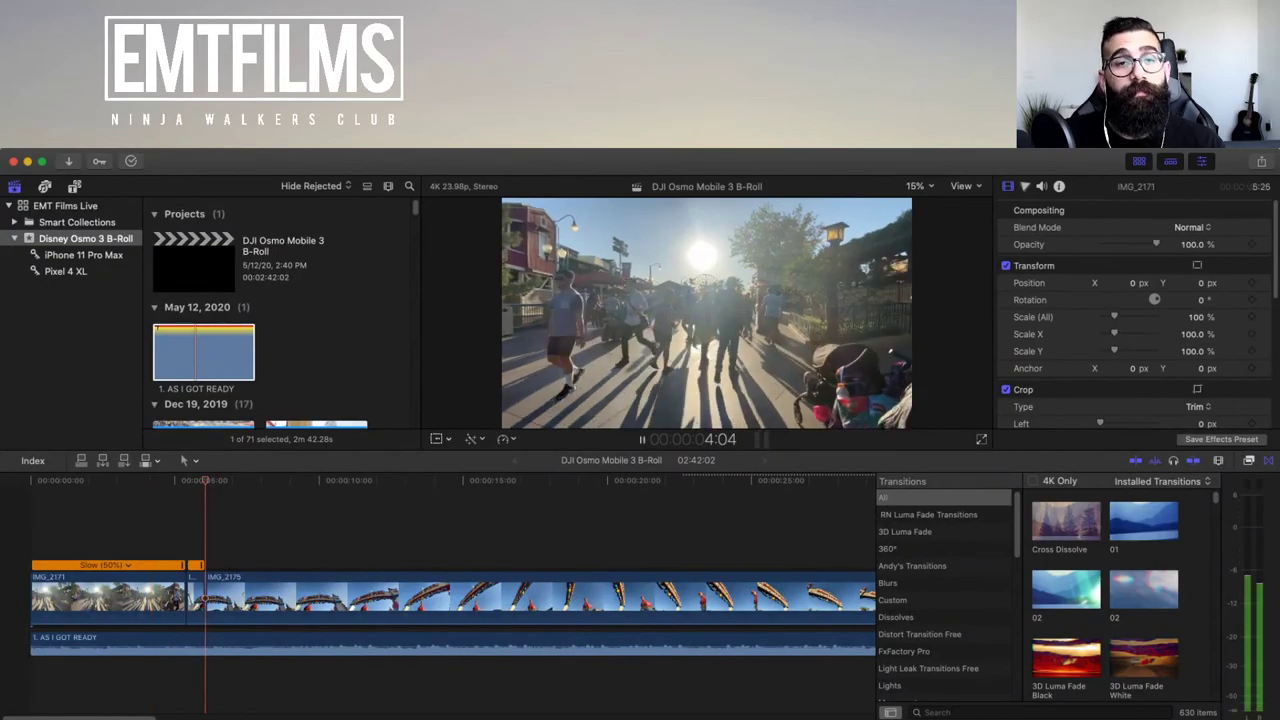
{"action": "key", "text": "space"}
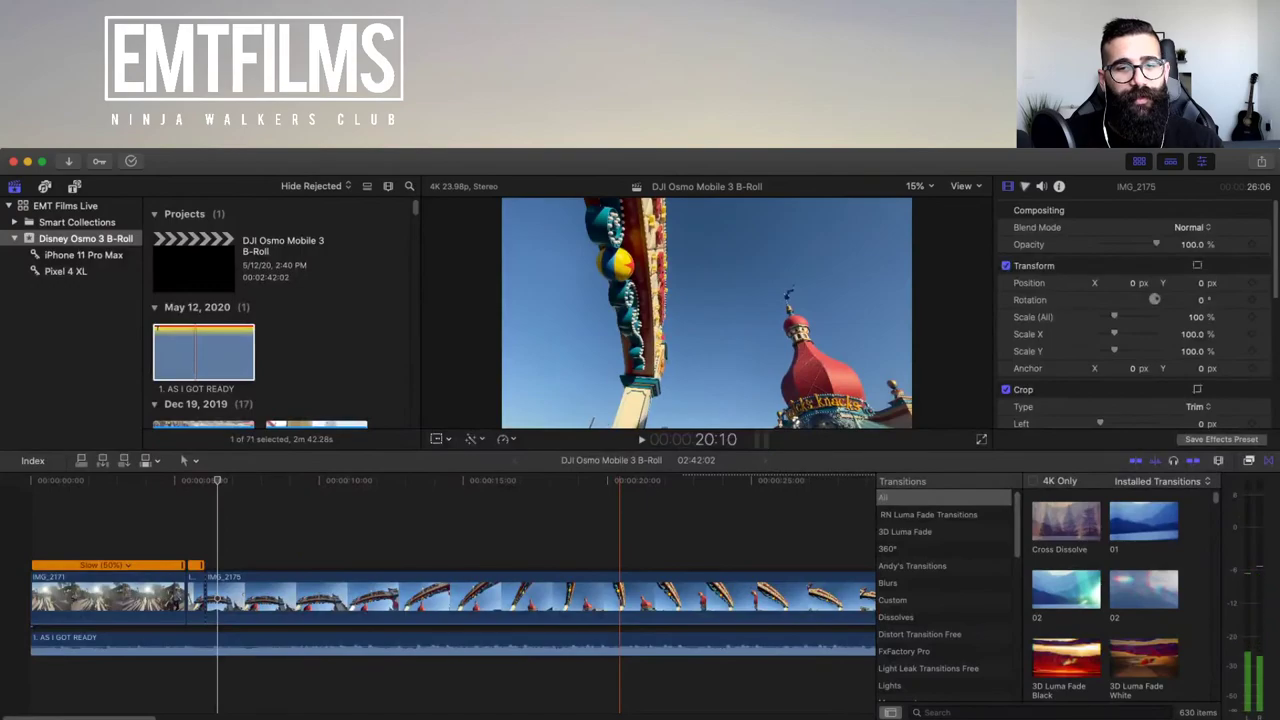
- Split IMG_2175 a second time at 00:00:22:07, during the camera move past the arch and red dome
{"action": "left_click", "coordinate": [628, 530]}
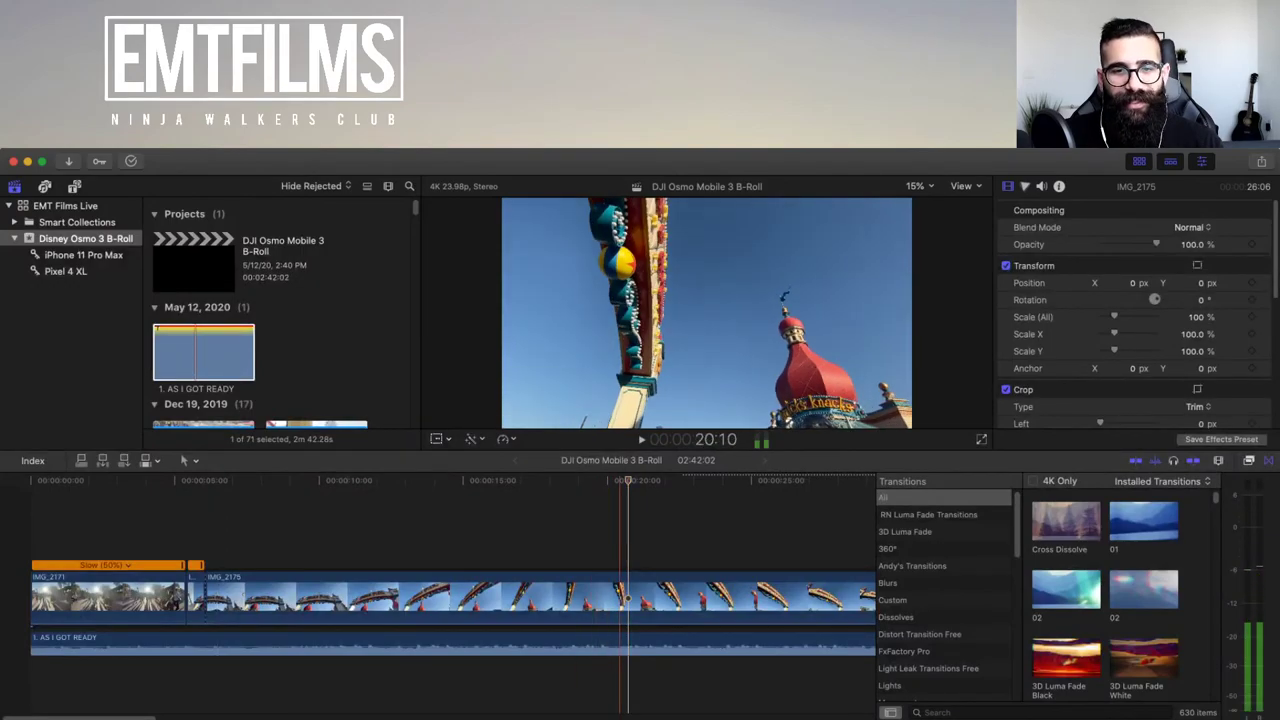
{"action": "key", "text": "space"}
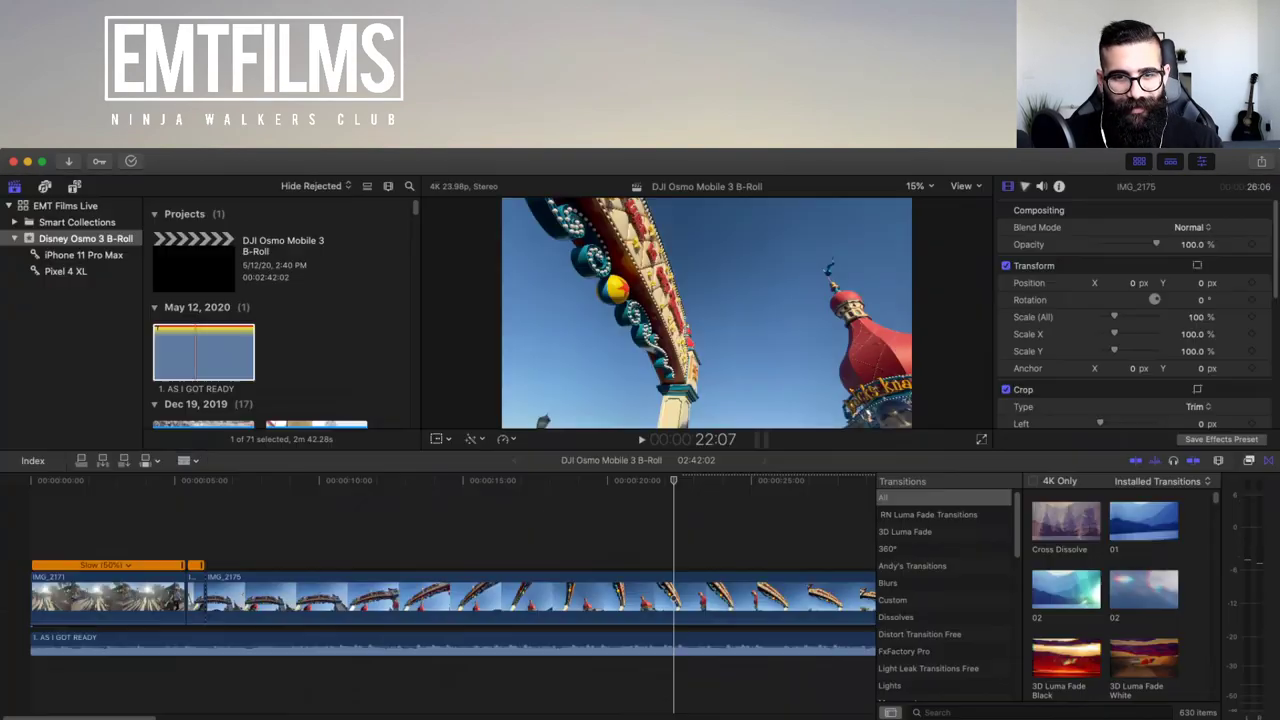
{"action": "key", "text": "l"}
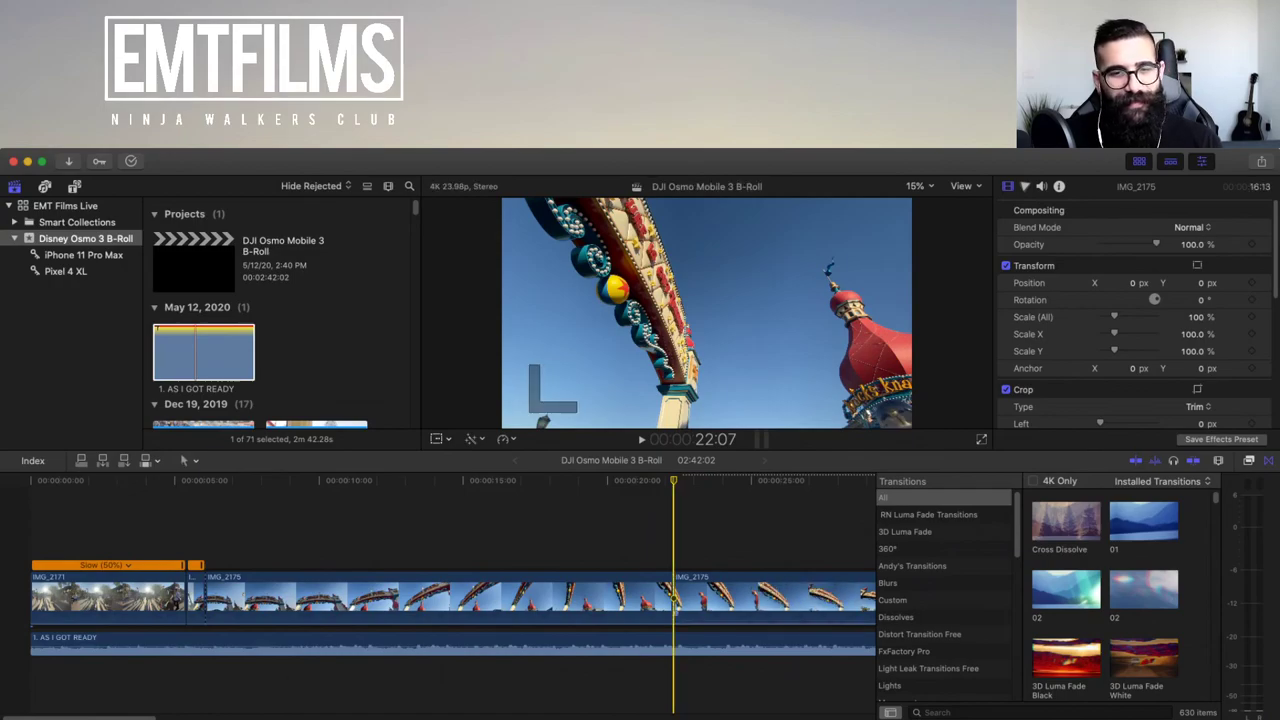
- Select the middle IMG_2175 segment between the two cuts and show its retiming controls
{"action": "left_click", "coordinate": [636, 600]}
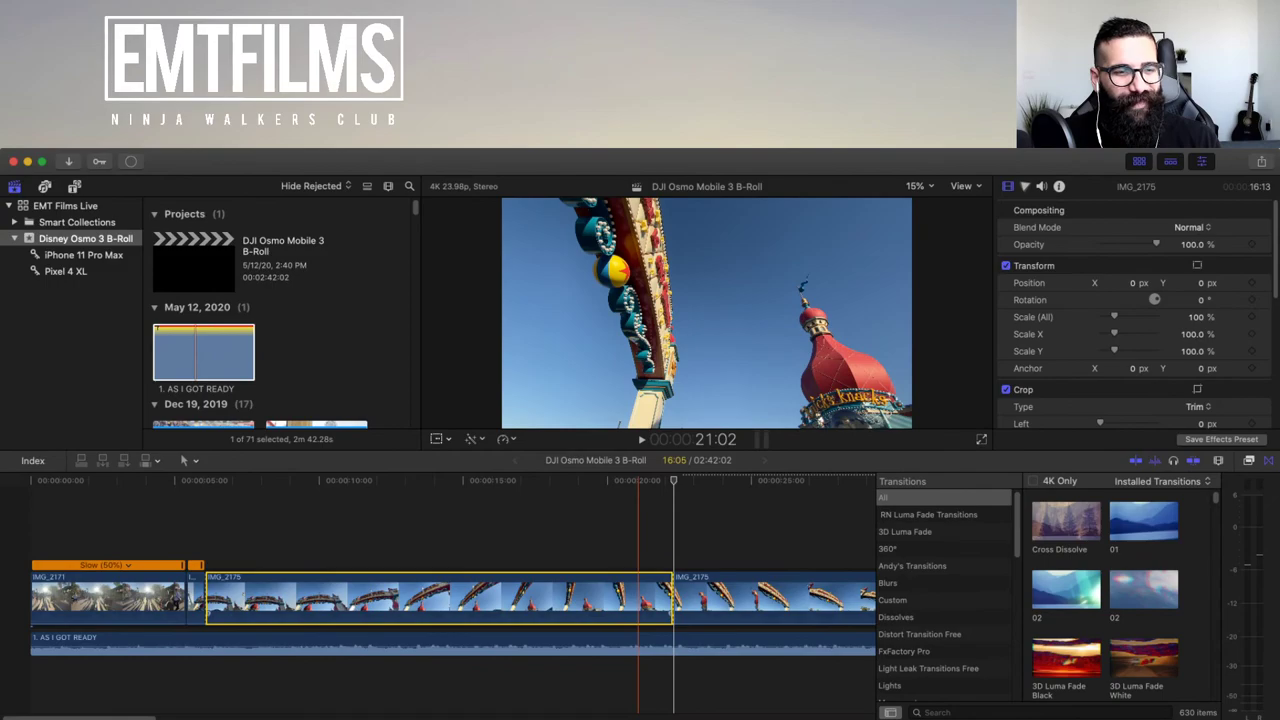
{"action": "left_click", "coordinate": [157, 598]}
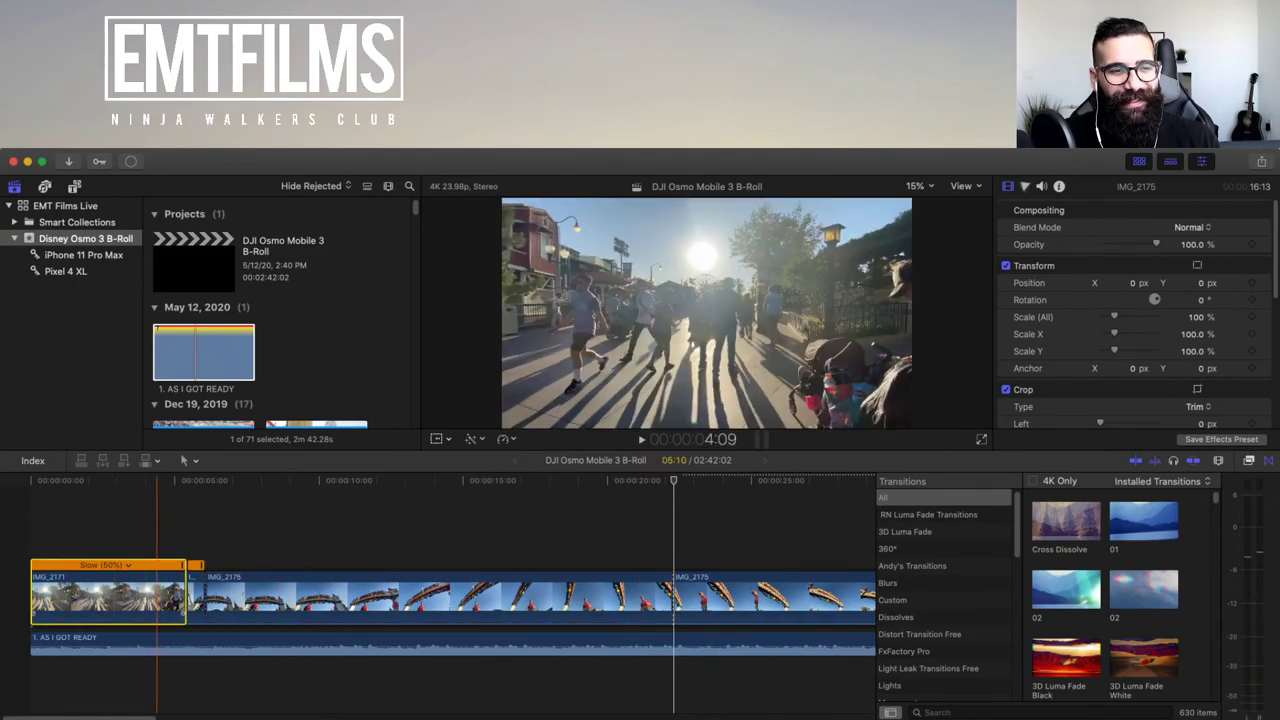
{"action": "left_click", "coordinate": [201, 598]}
{"action": "key", "text": "c"}
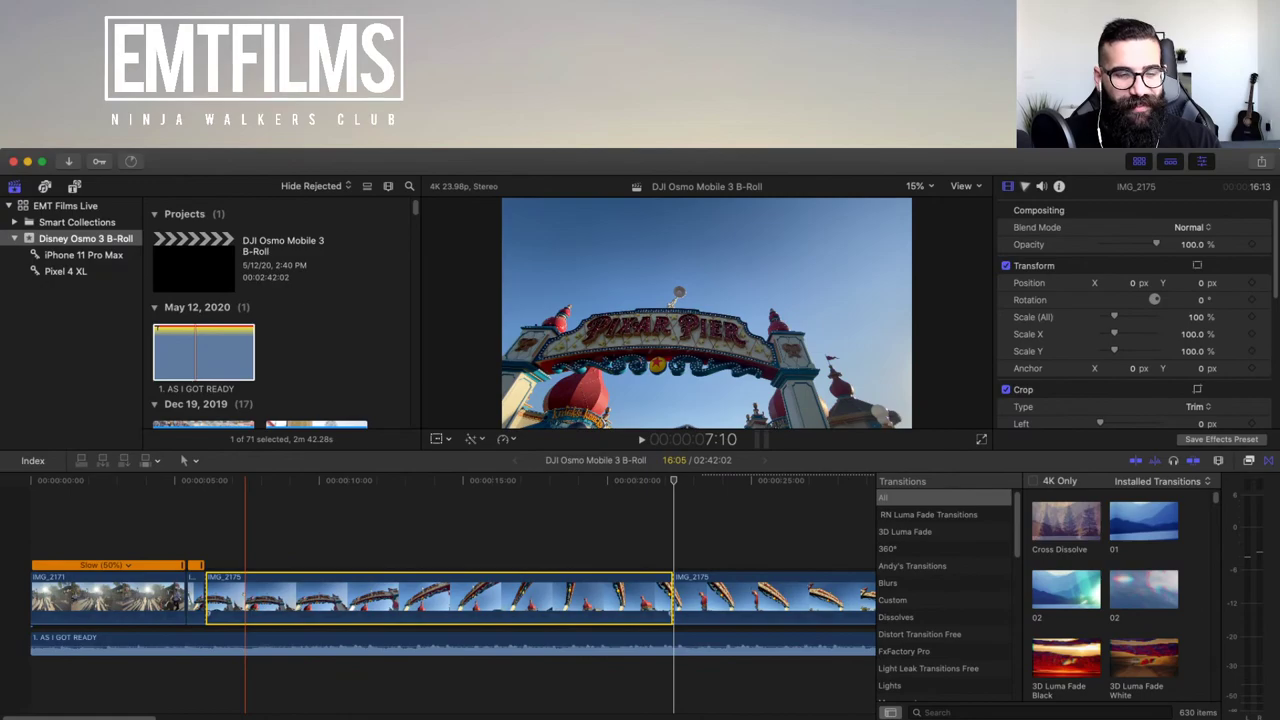
{"action": "key", "text": "super+r"}
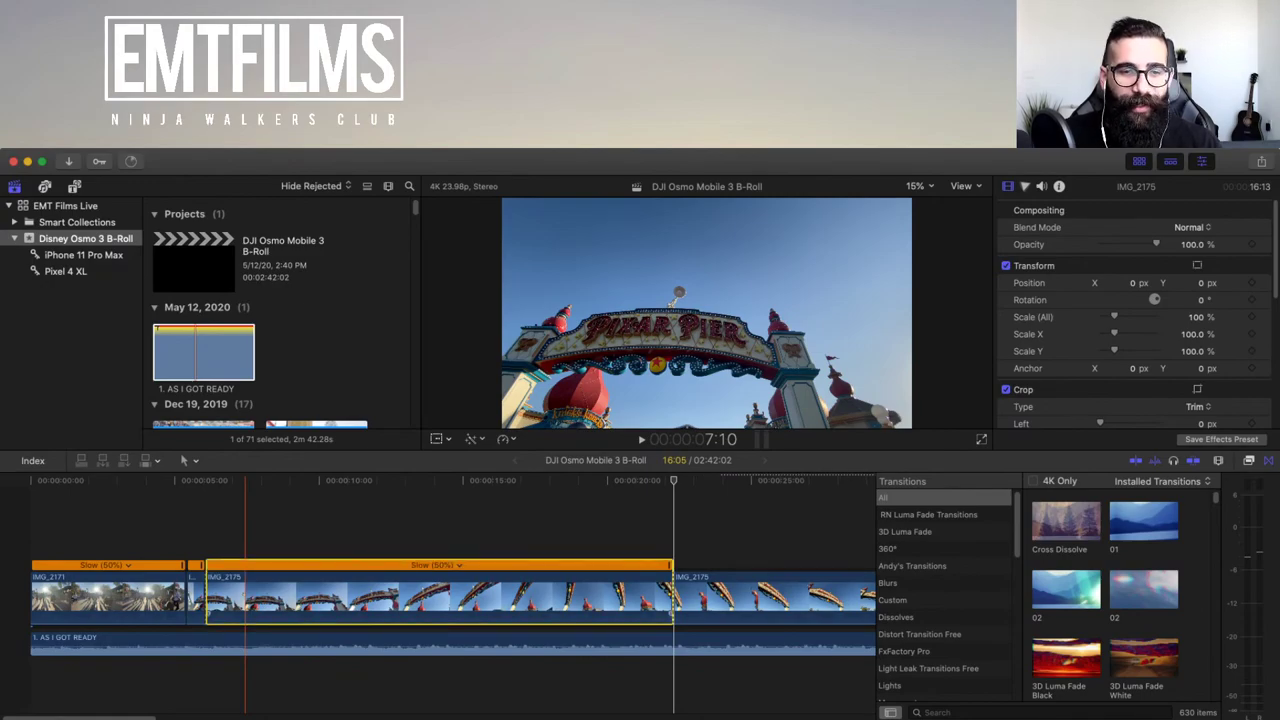
- Speed up the middle IMG_2175 segment to Fast 800%
{"action": "left_click", "coordinate": [458, 480]}
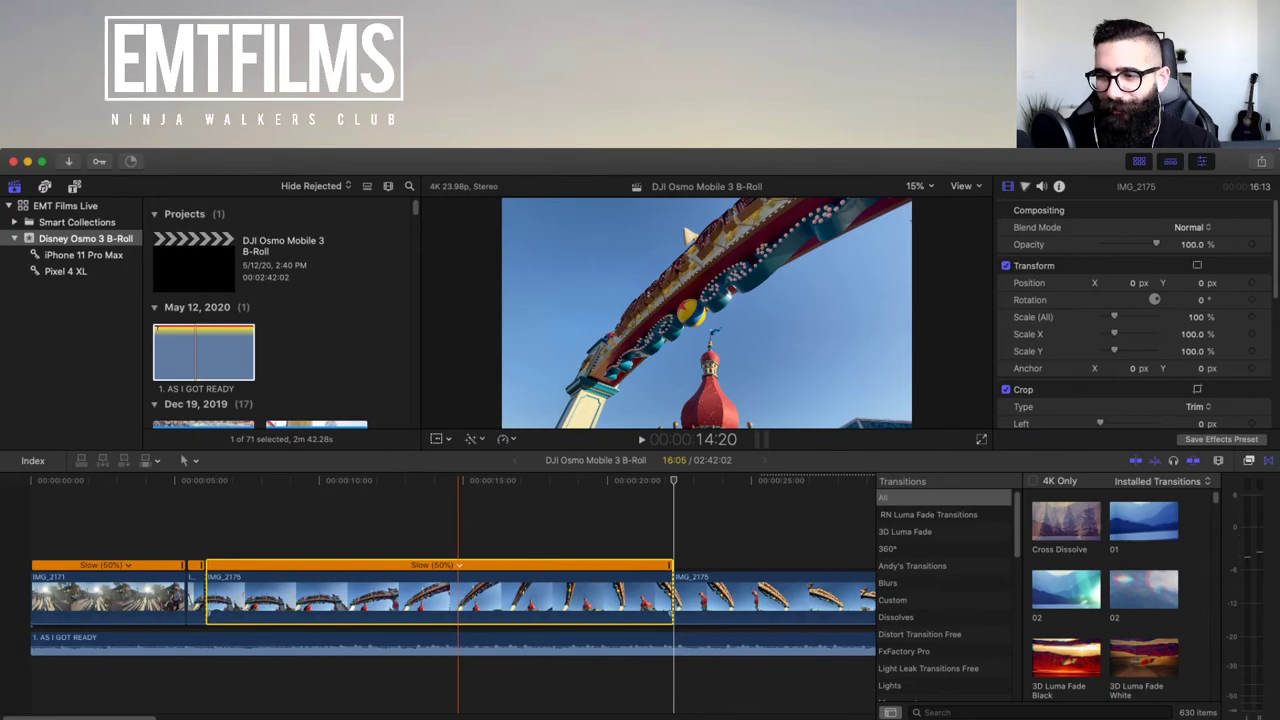
{"action": "key", "text": "space"}
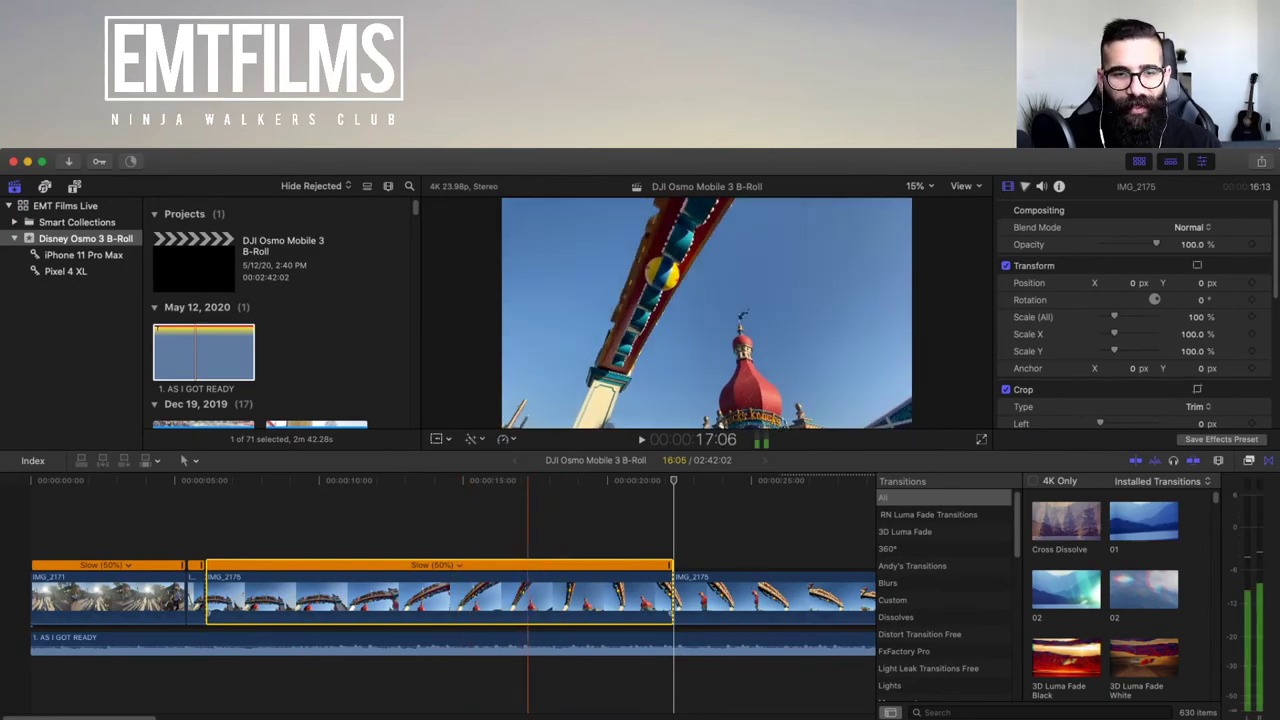
{"action": "key", "text": "space"}
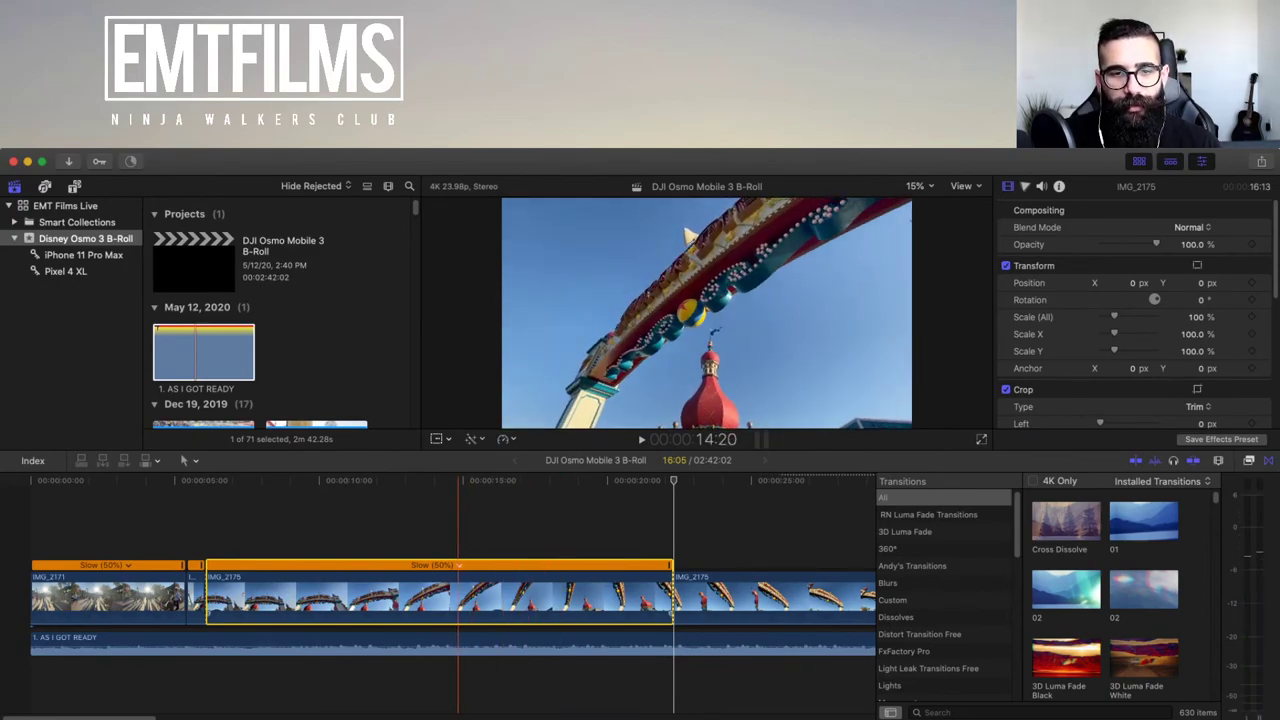
{"action": "key", "text": "super+Tab"}
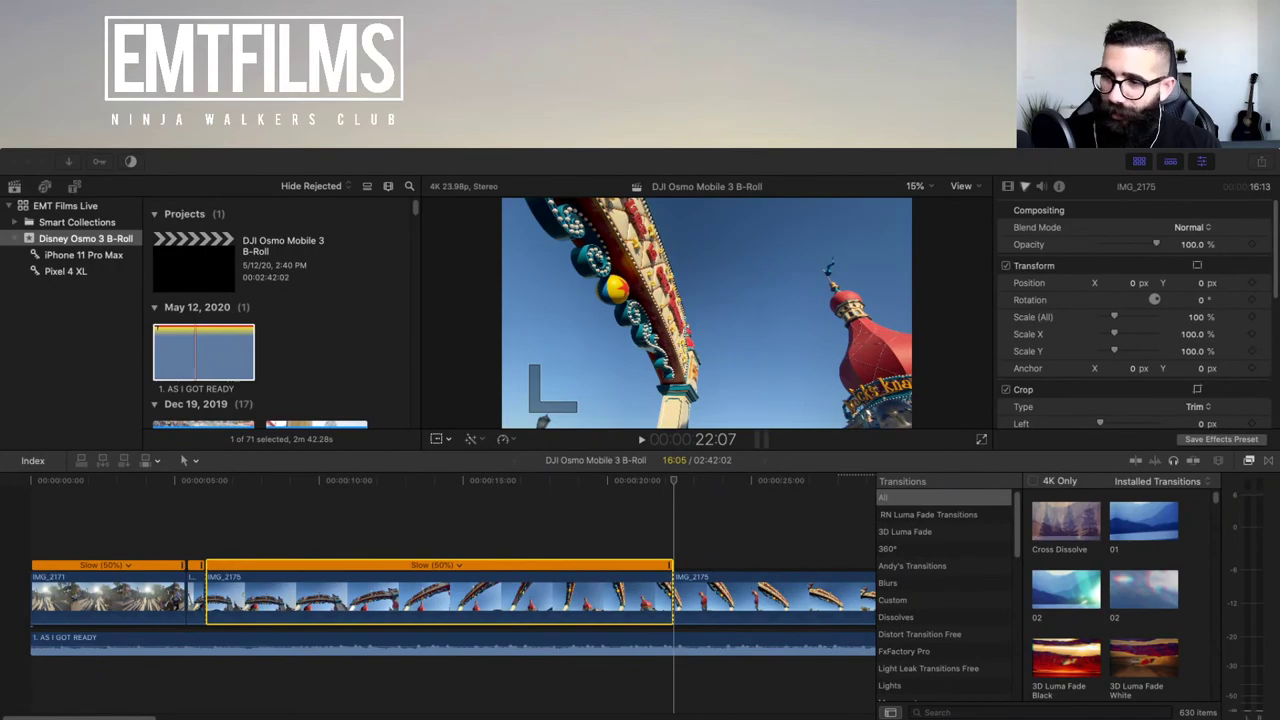
{"action": "left_click", "coordinate": [460, 540]}
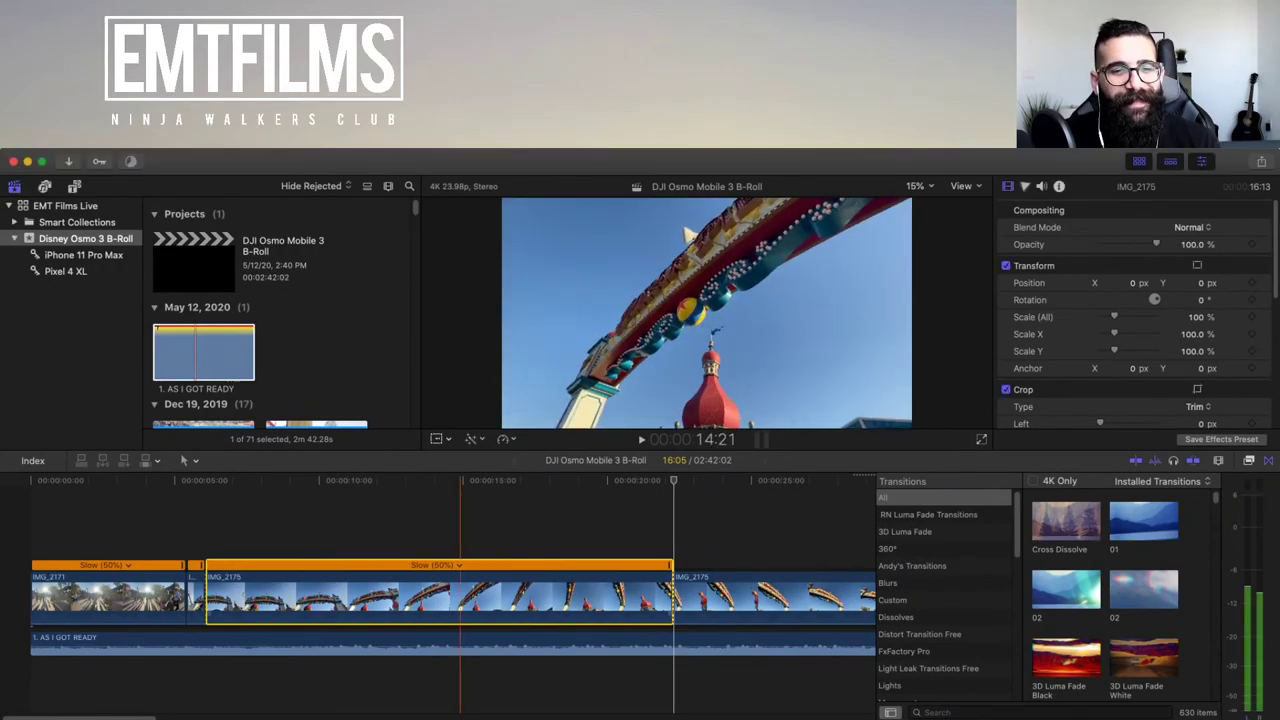
{"action": "left_click", "coordinate": [454, 540]}
{"action": "key", "text": "Right"}
{"action": "key", "text": "Right"}
{"action": "key", "text": "Right"}
{"action": "key", "text": "Right"}
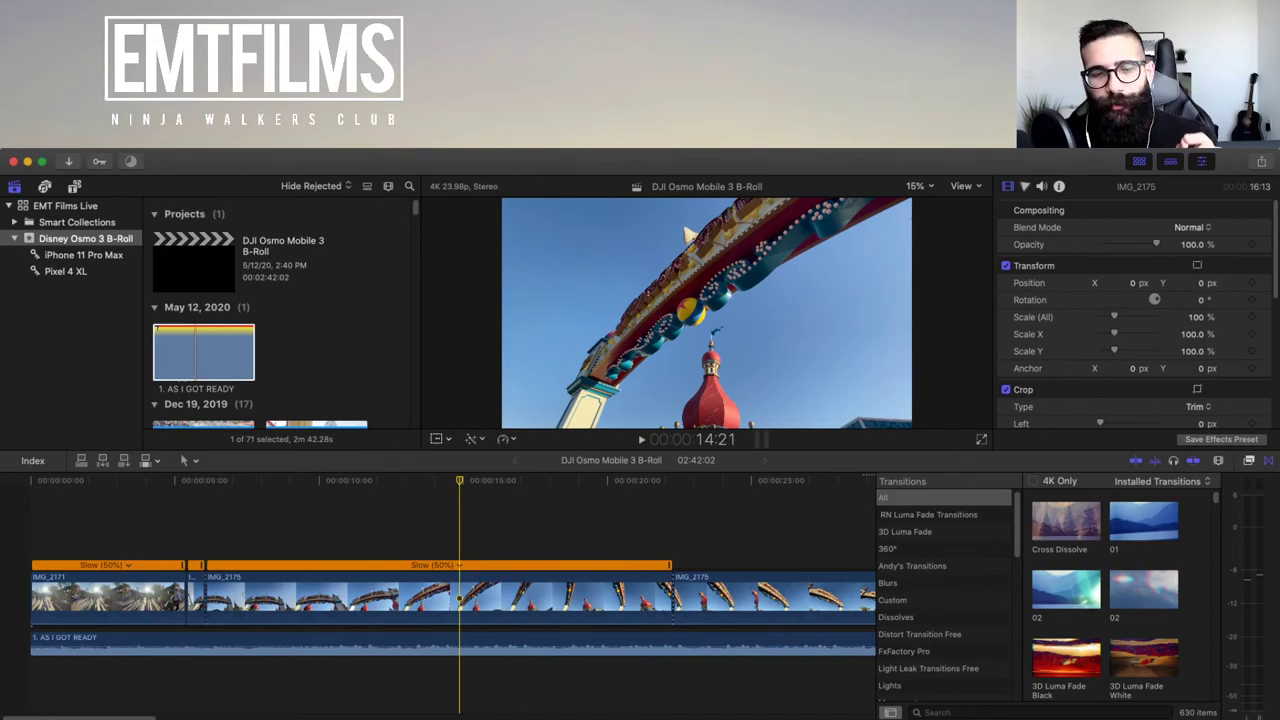
{"action": "key", "text": "c"}
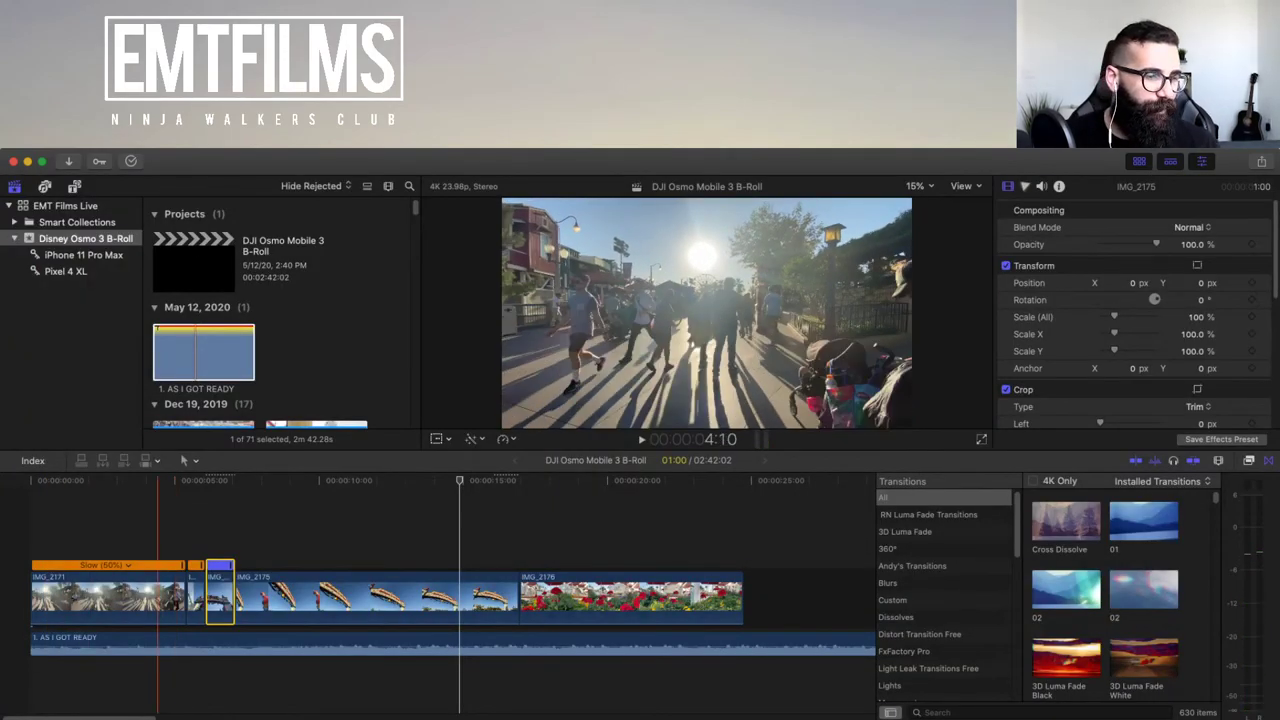
- Play repeatedly from the end of IMG_2171 through the sped-up IMG_2175 segment to check the speed change against the music
{"action": "key", "text": "space"}
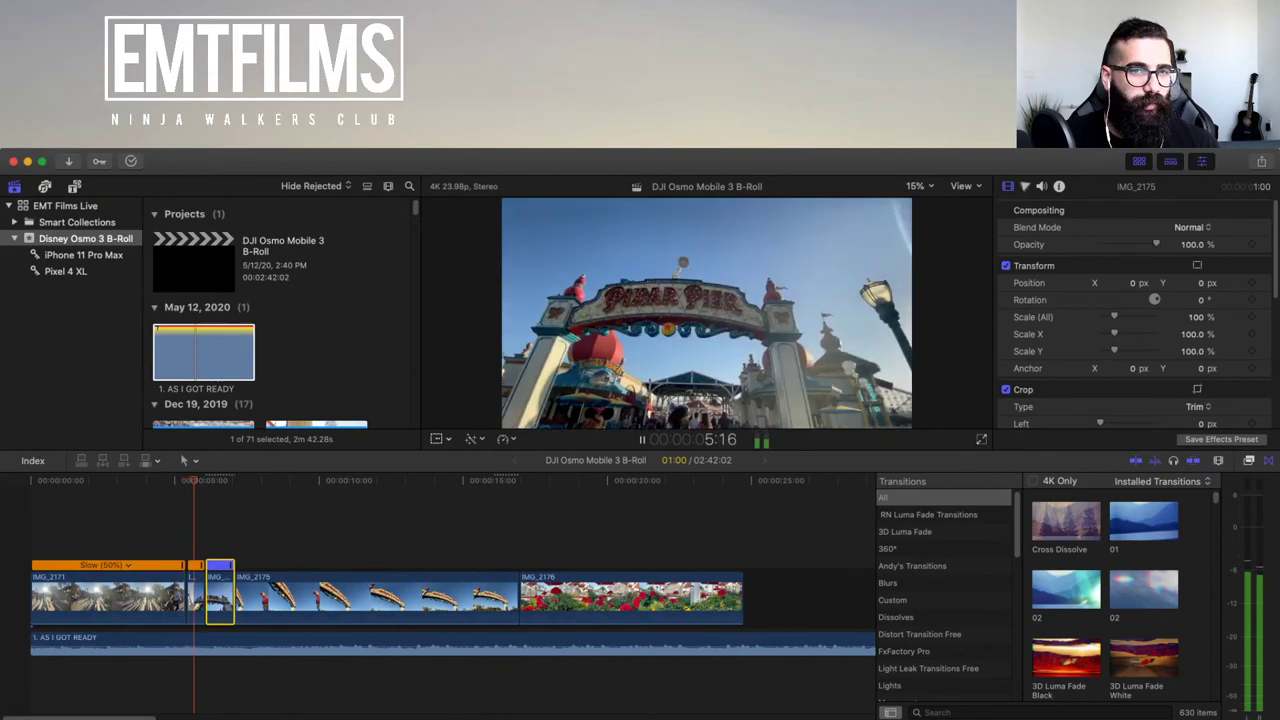
{"action": "key", "text": "space"}
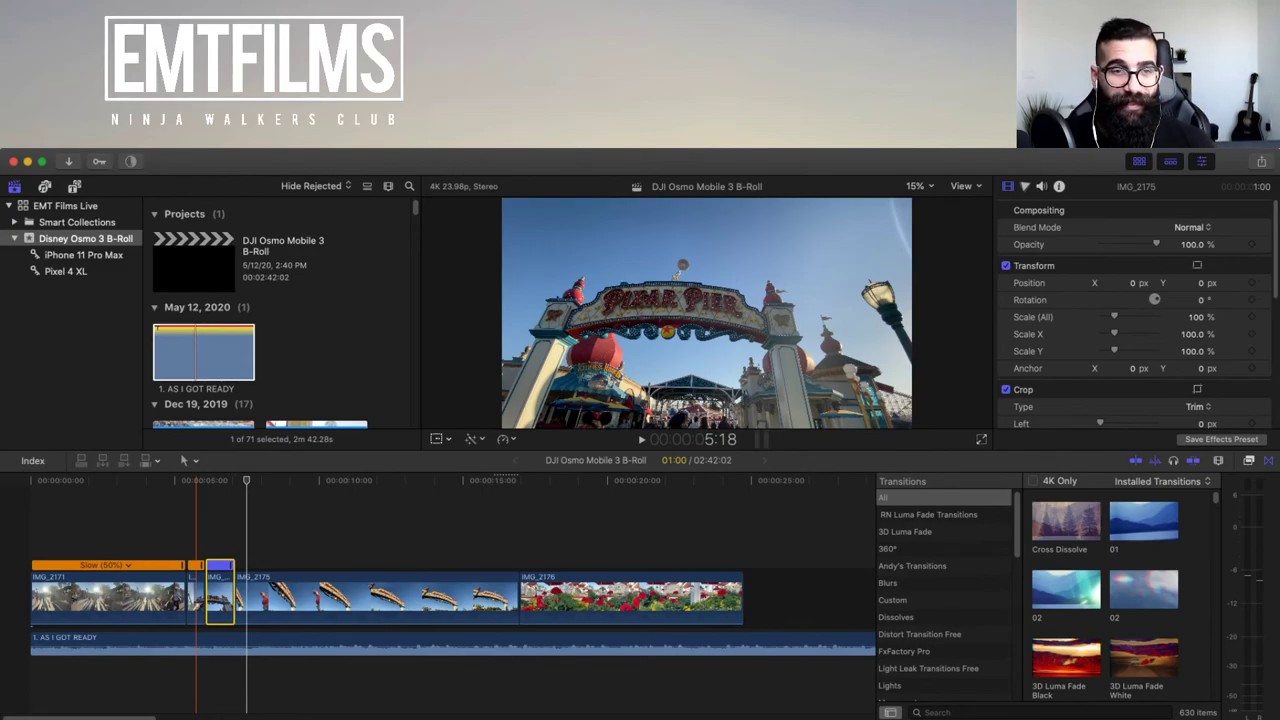
{"action": "key", "text": "j"}
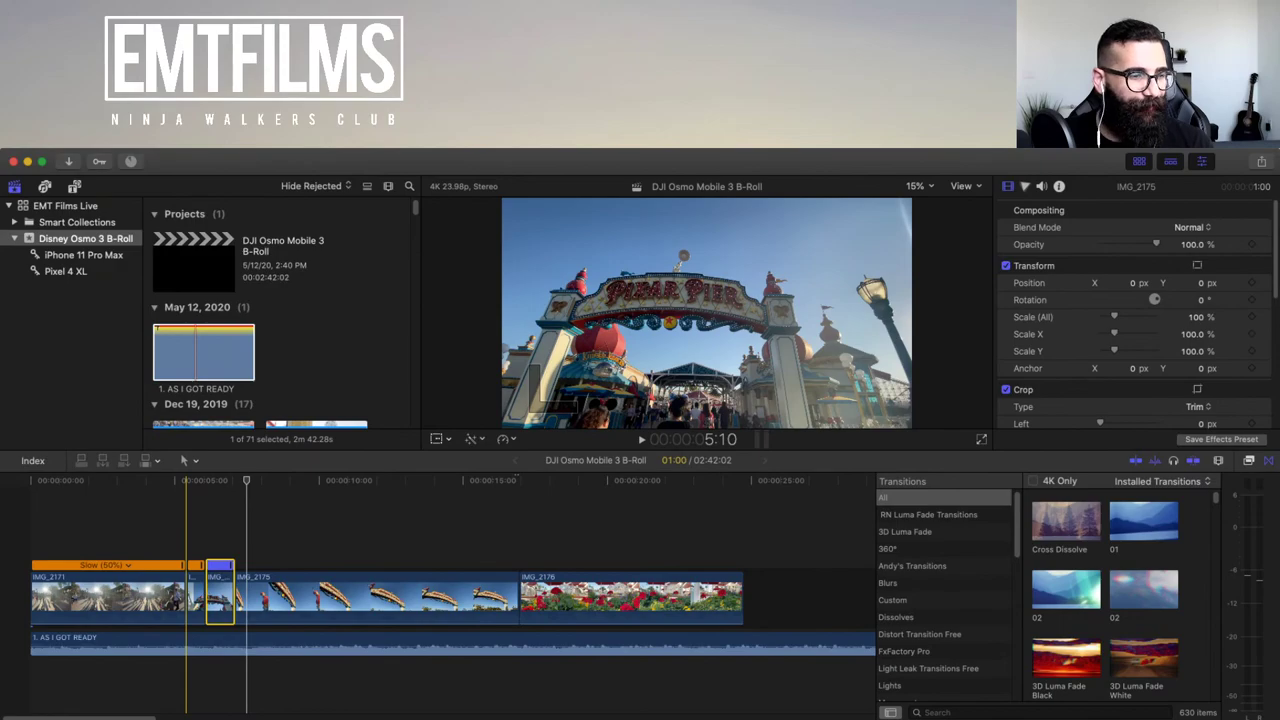
{"action": "key", "text": "l"}
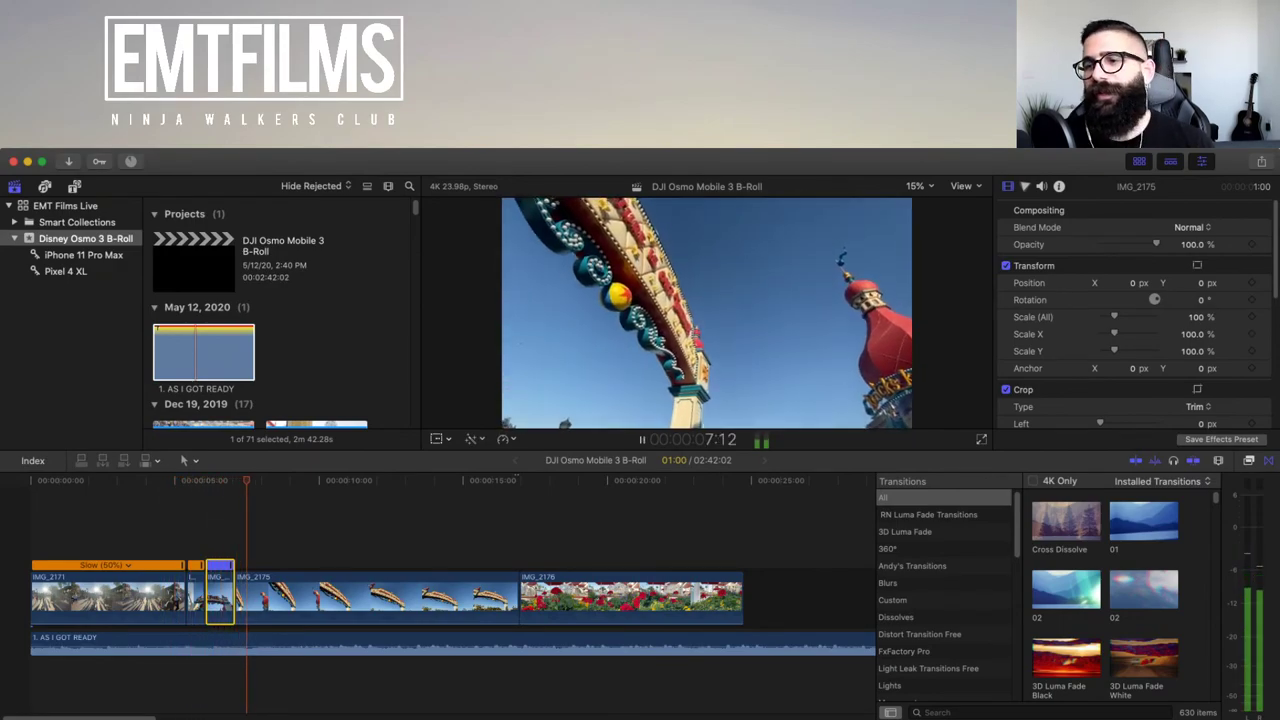
{"action": "key", "text": "k"}
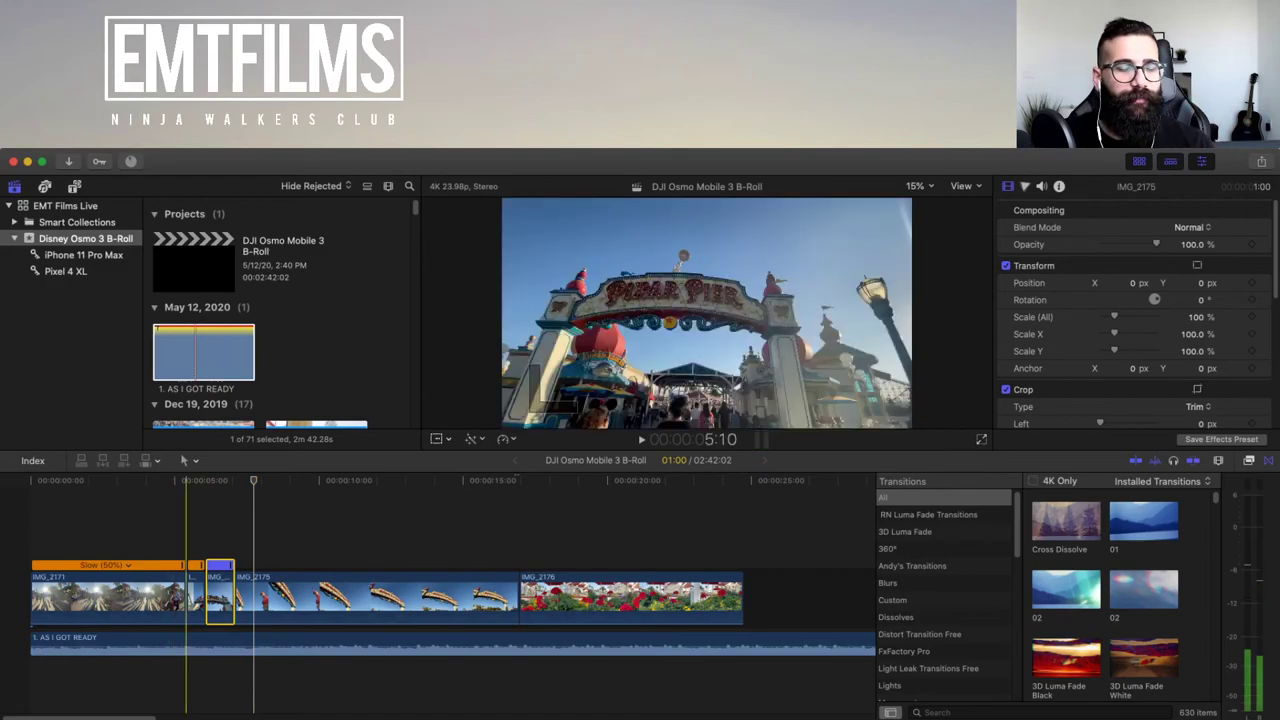
{"action": "key", "text": "space"}
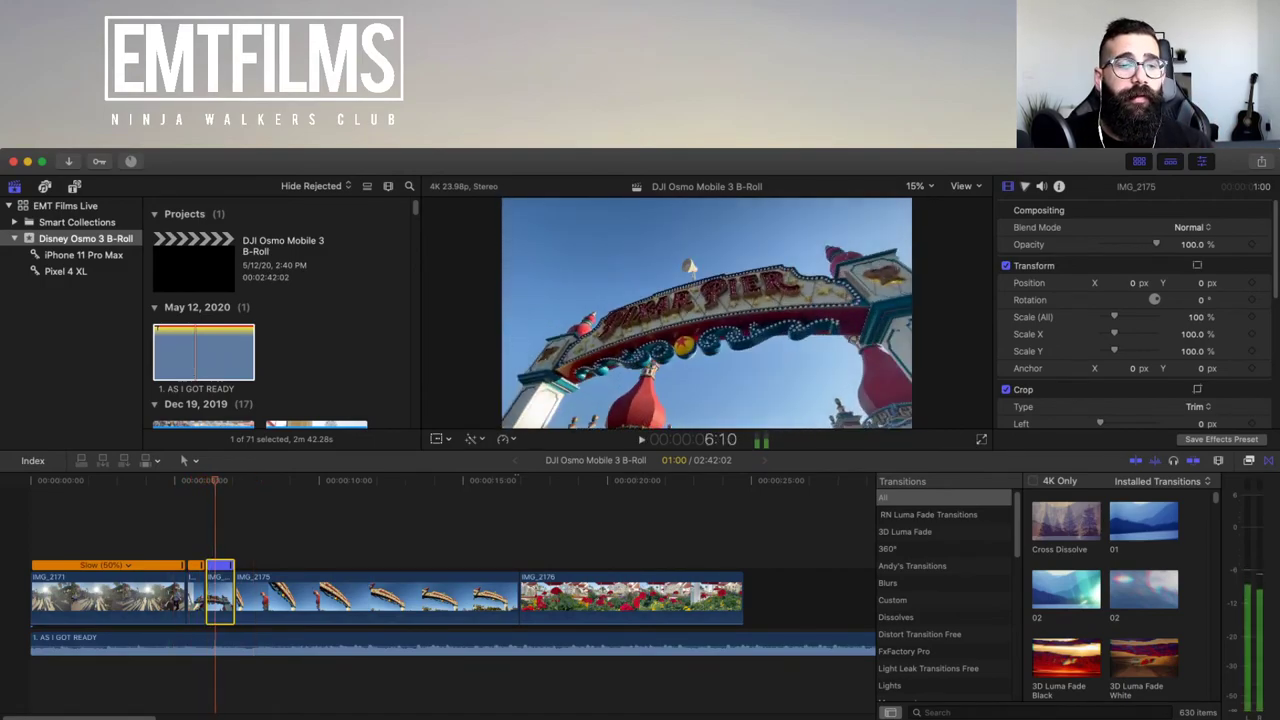
{"action": "key", "text": "j"}
{"action": "key", "text": "l"}
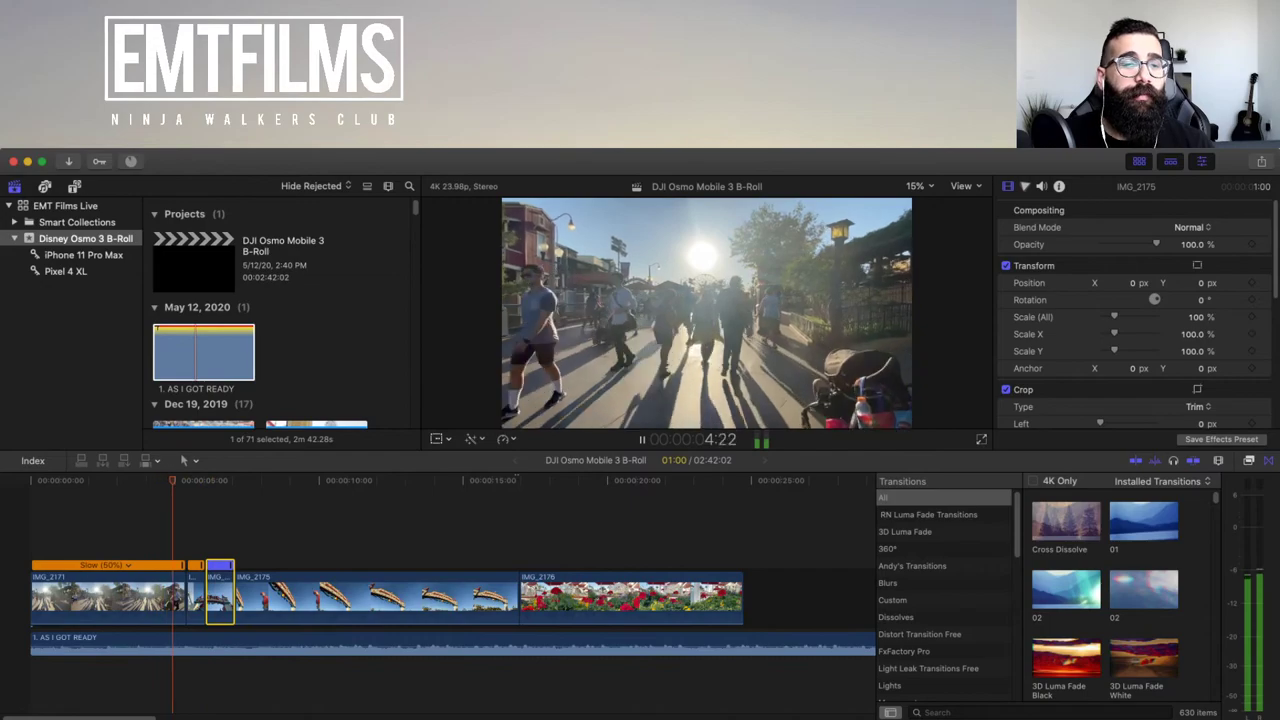
{"action": "key", "text": "k"}
{"action": "key", "text": "l"}
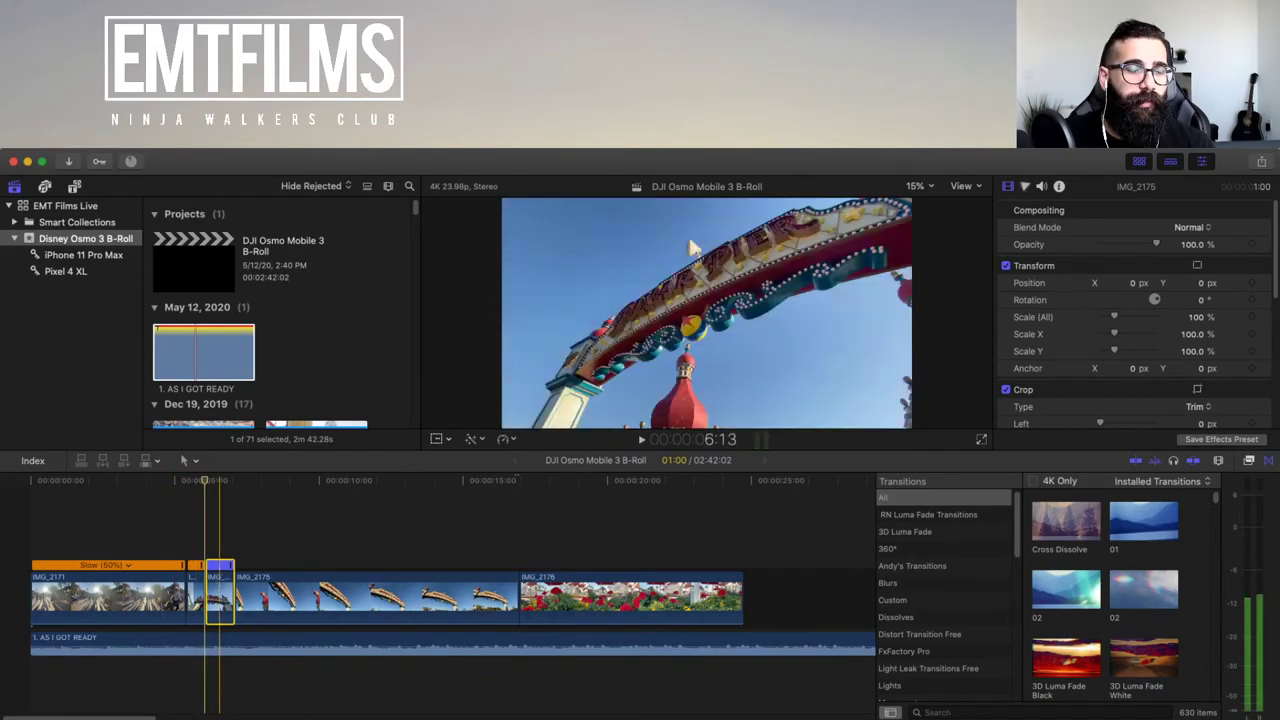
{"action": "key", "text": "j"}
{"action": "key", "text": "l"}
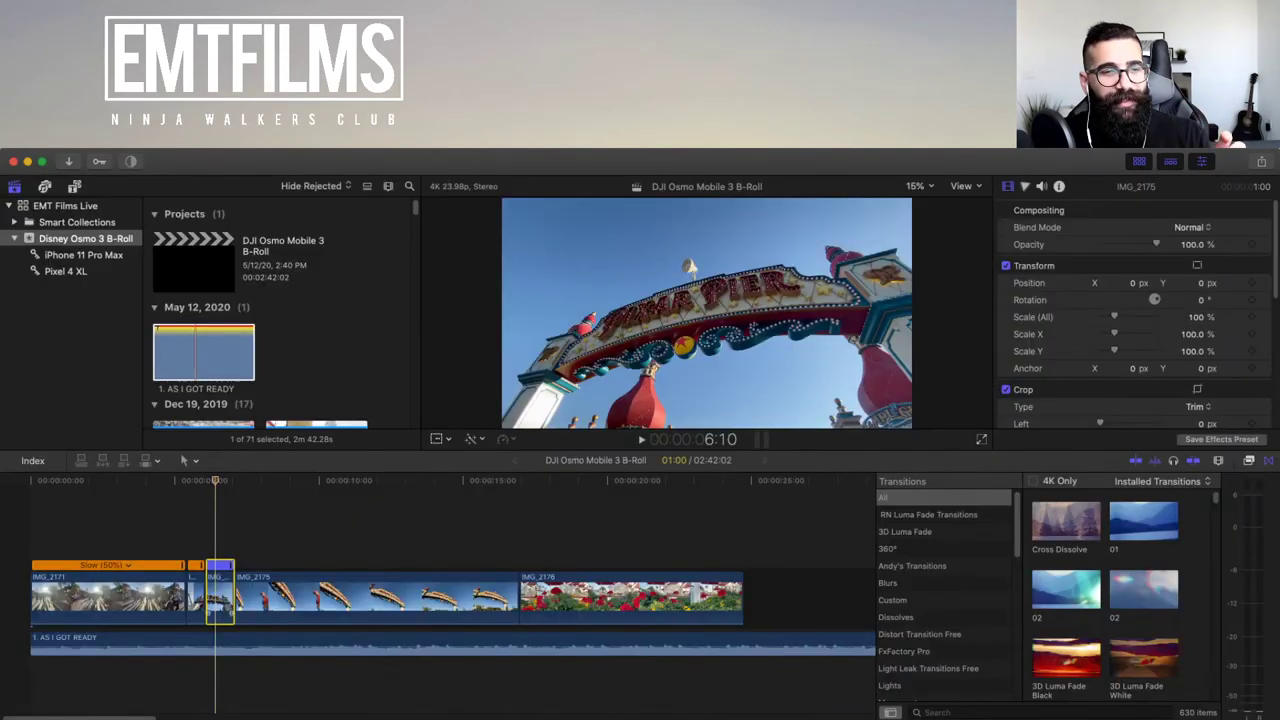
- Retime the Fast 800% IMG_2175 segment so that its end lands on the beat at 00:00:06:10
{"action": "key", "text": "super+equal"}
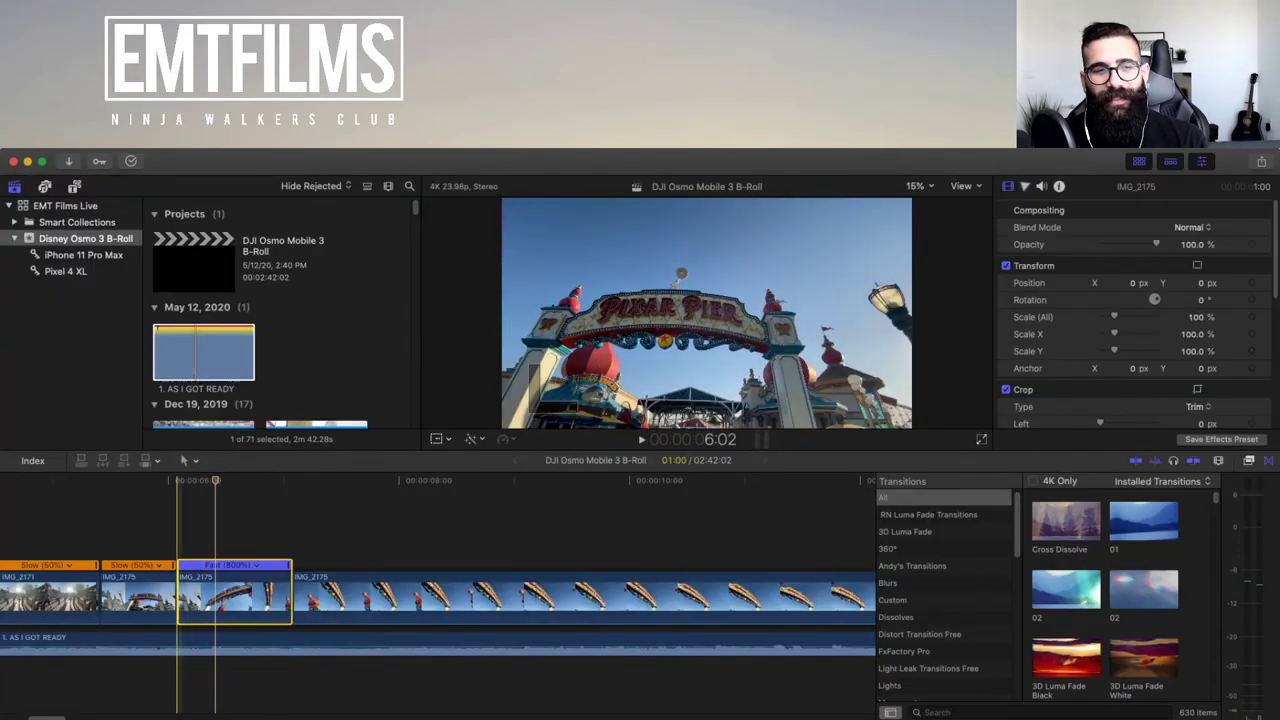
{"action": "left_click", "coordinate": [215, 520]}
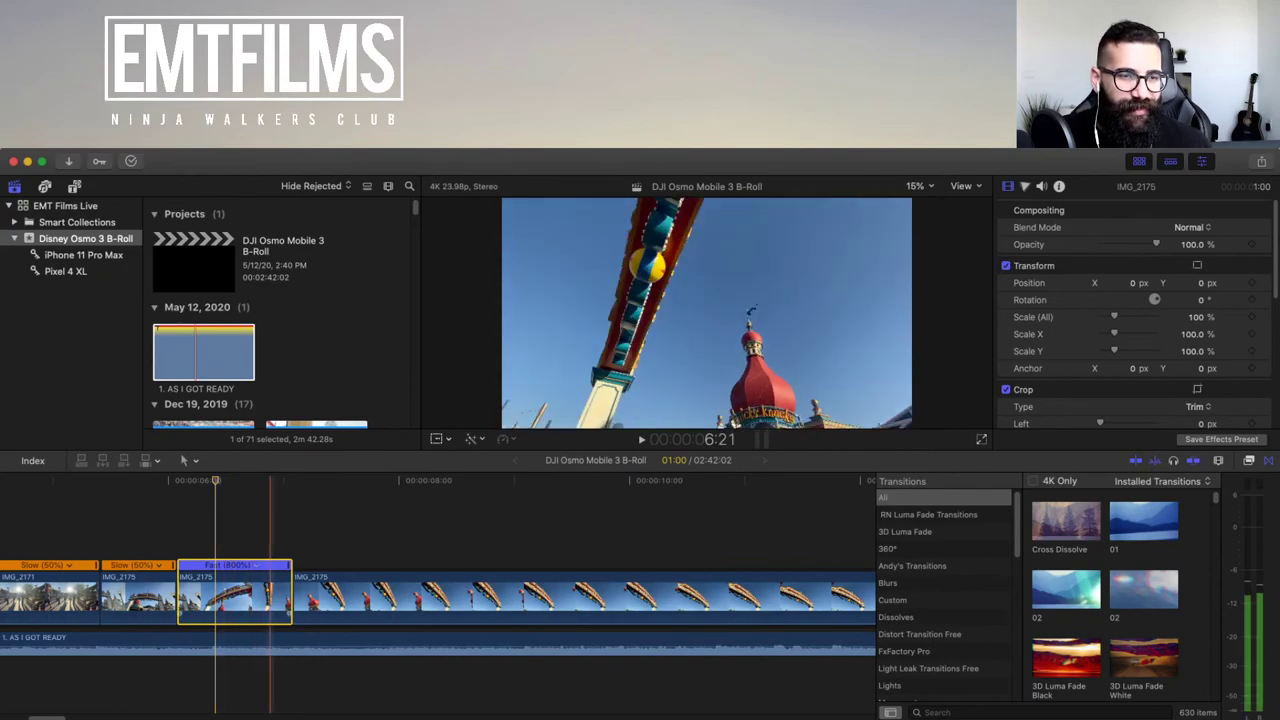
{"action": "key", "text": "l"}
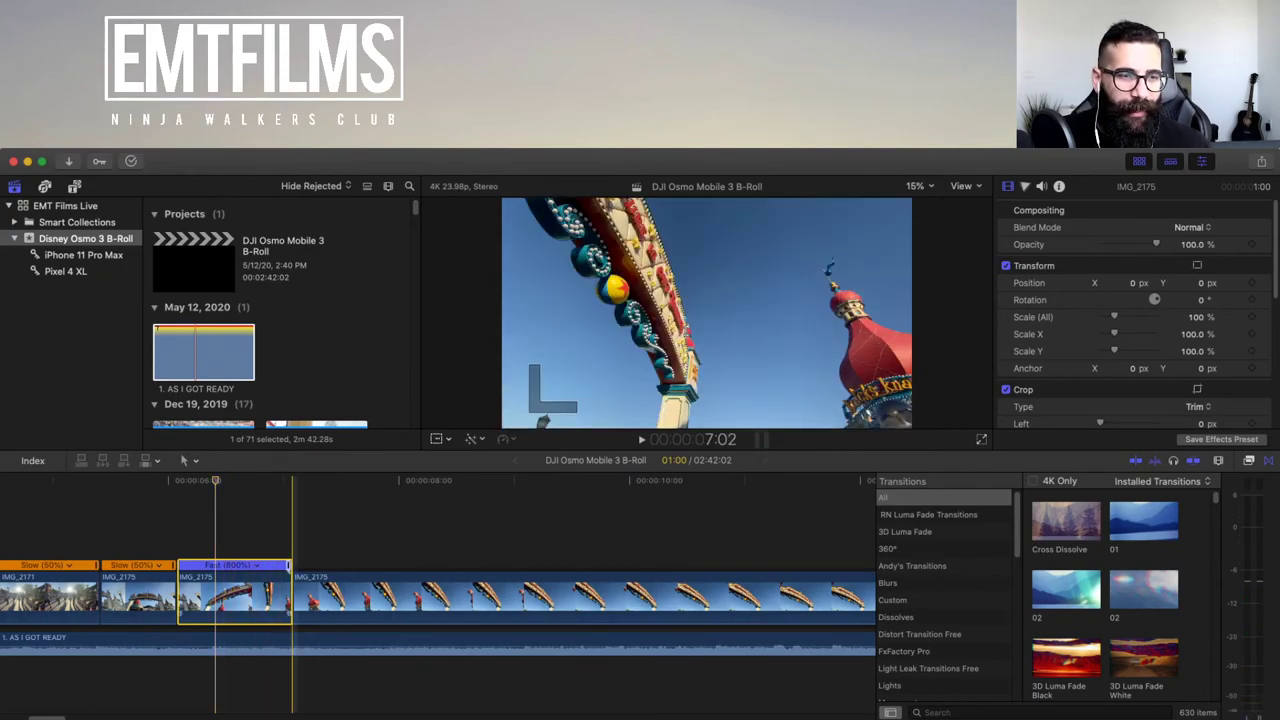
{"action": "left_click_drag", "start_coordinate": [288, 567], "coordinate": [214, 565]}
{"action": "key", "text": "l"}
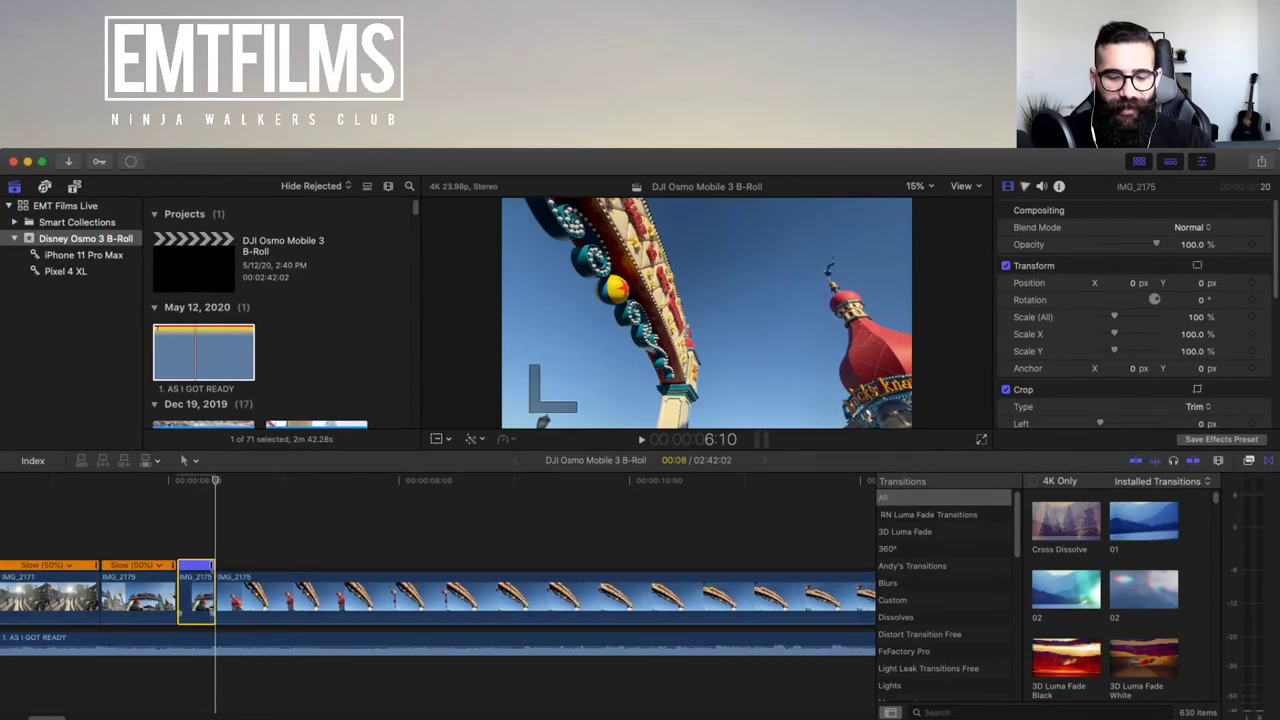
{"action": "key", "text": "super+minus"}
{"action": "key", "text": "super+minus"}
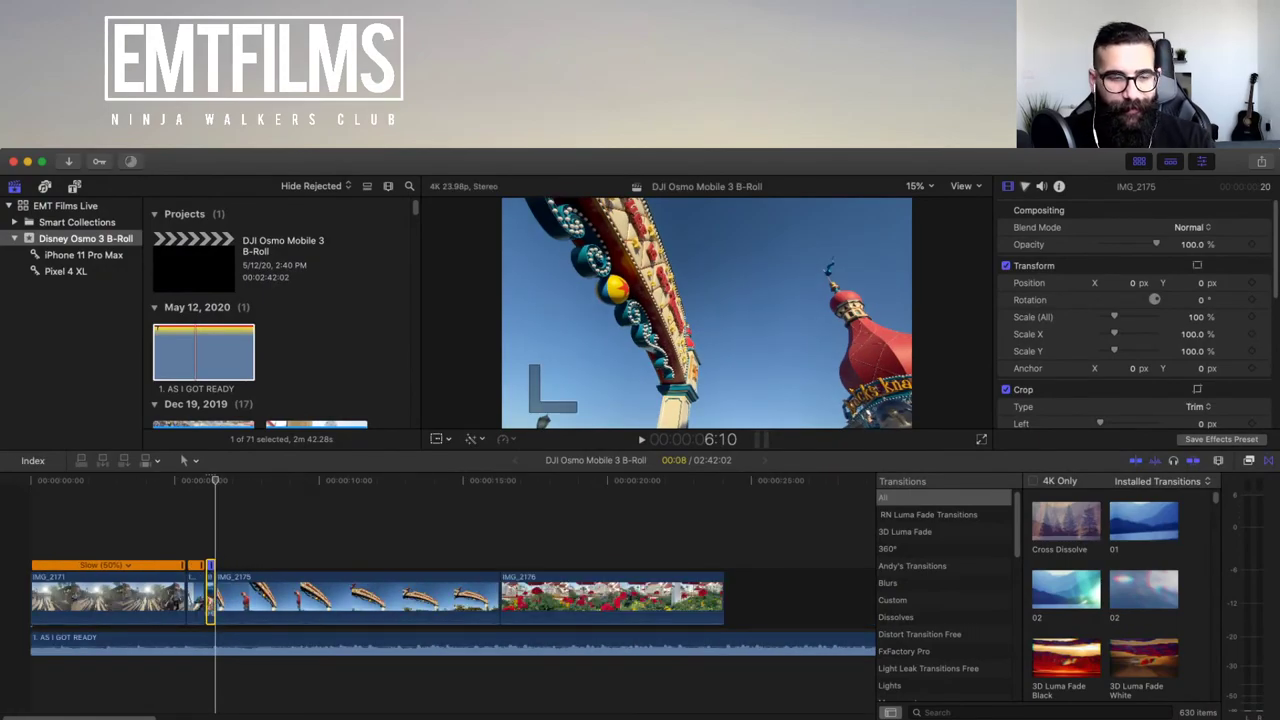
- Play from 00:00:04:13 in IMG_2171 through the shortened speed ramp to check it against the music
{"action": "key", "text": "super+equal"}
{"action": "key", "text": "h"}
{"action": "left_click_drag", "start_coordinate": [166, 519], "coordinate": [352, 519]}
{"action": "key", "text": "a"}
{"action": "left_click", "coordinate": [293, 519]}
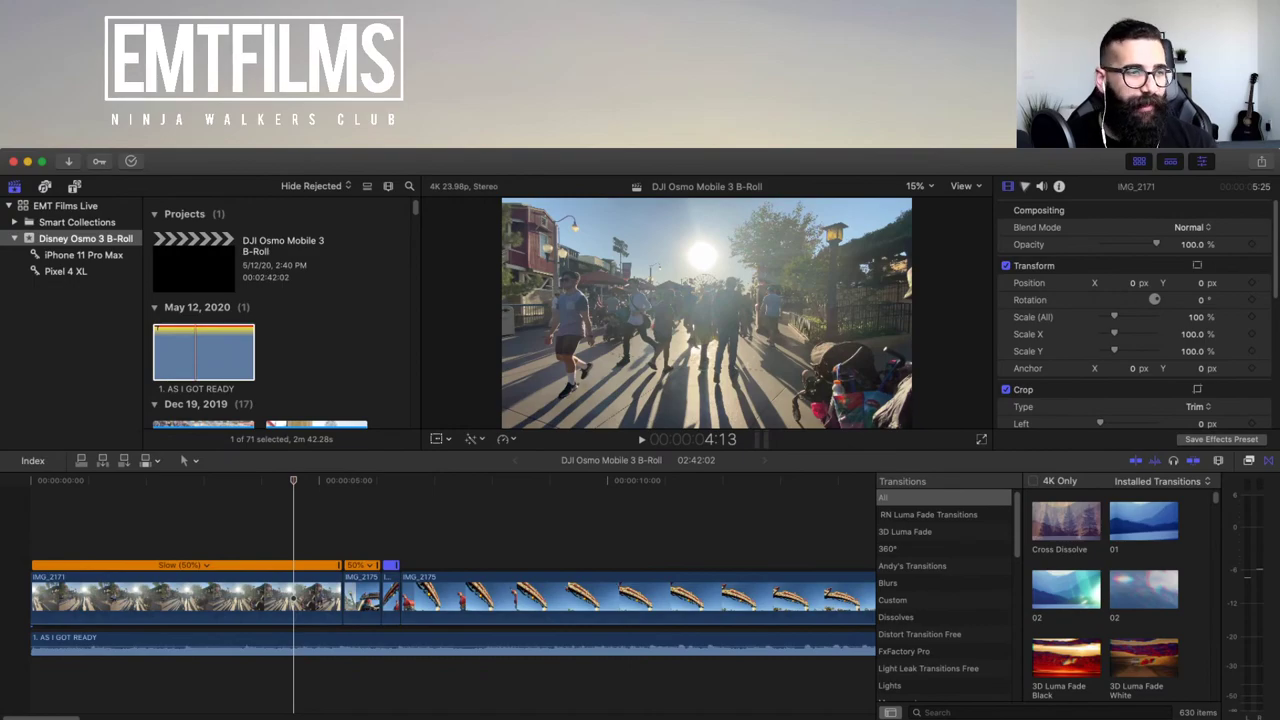
{"action": "key", "text": "space"}
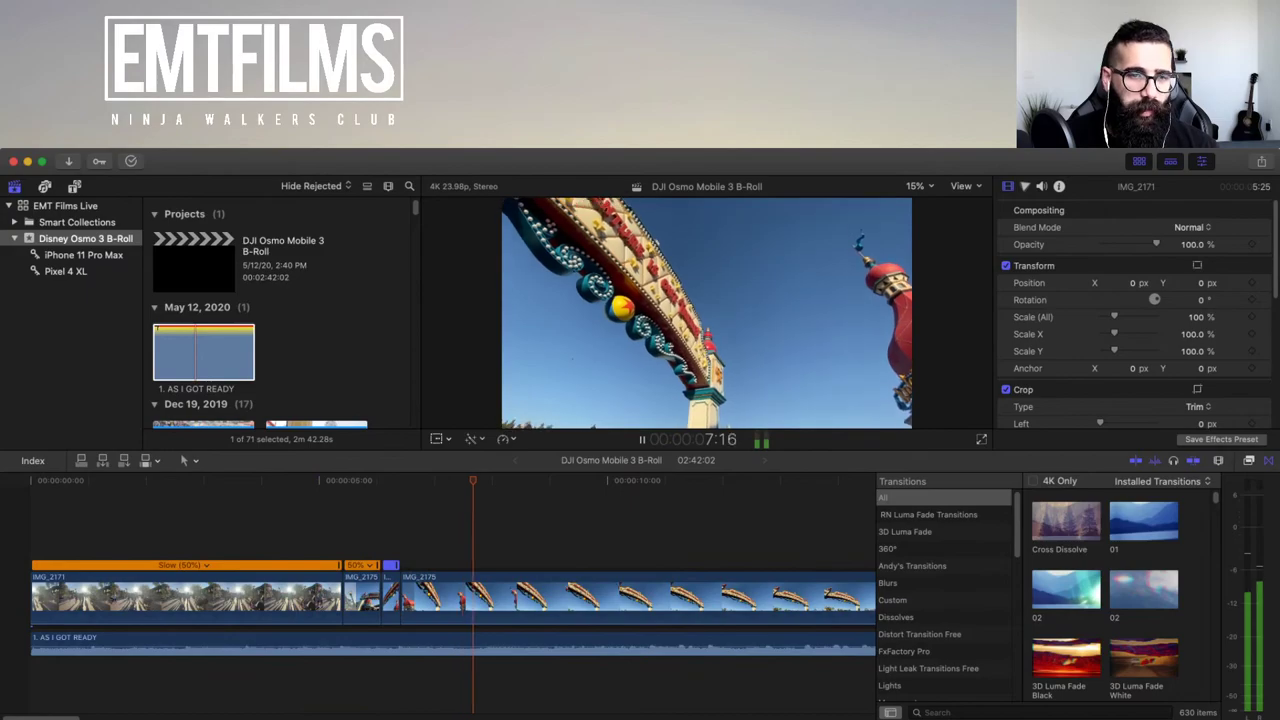
{"action": "key", "text": "space"}
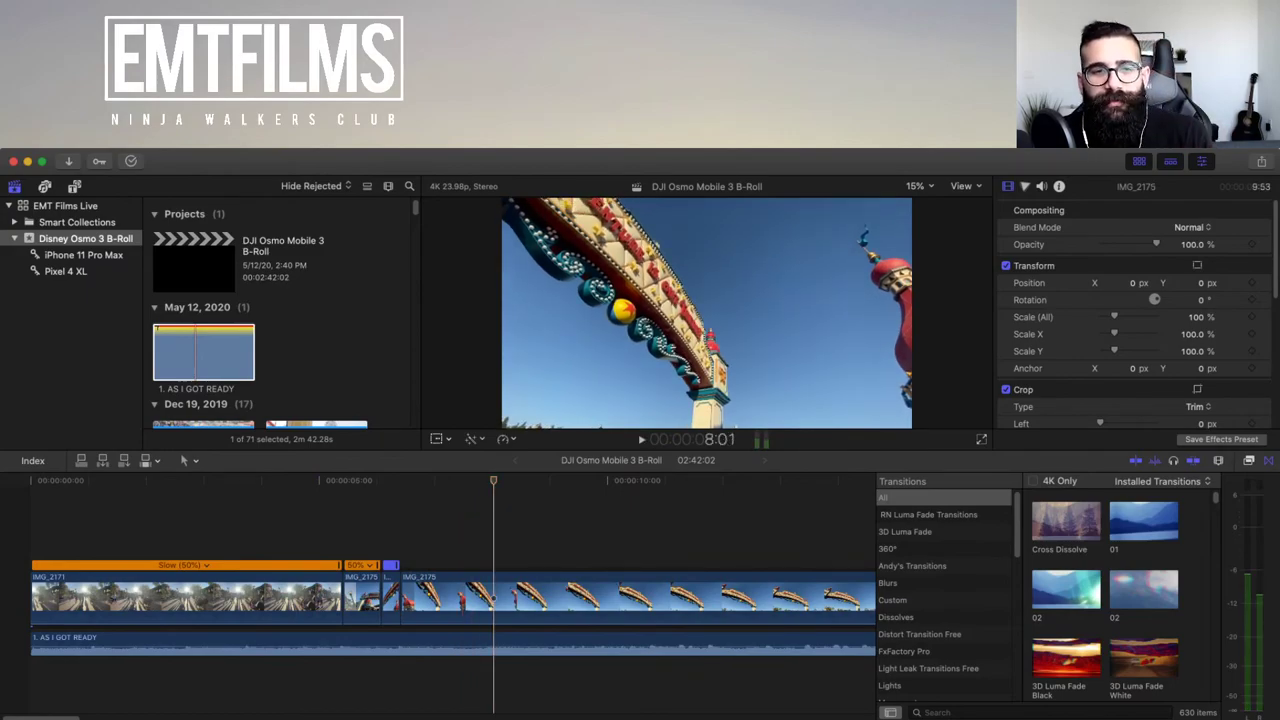
- Replay the IMG_2175 segments around and after the speed ramp repeatedly, listening for the next beat to cut on
{"action": "key", "text": "Up"}
{"action": "key", "text": "Up"}
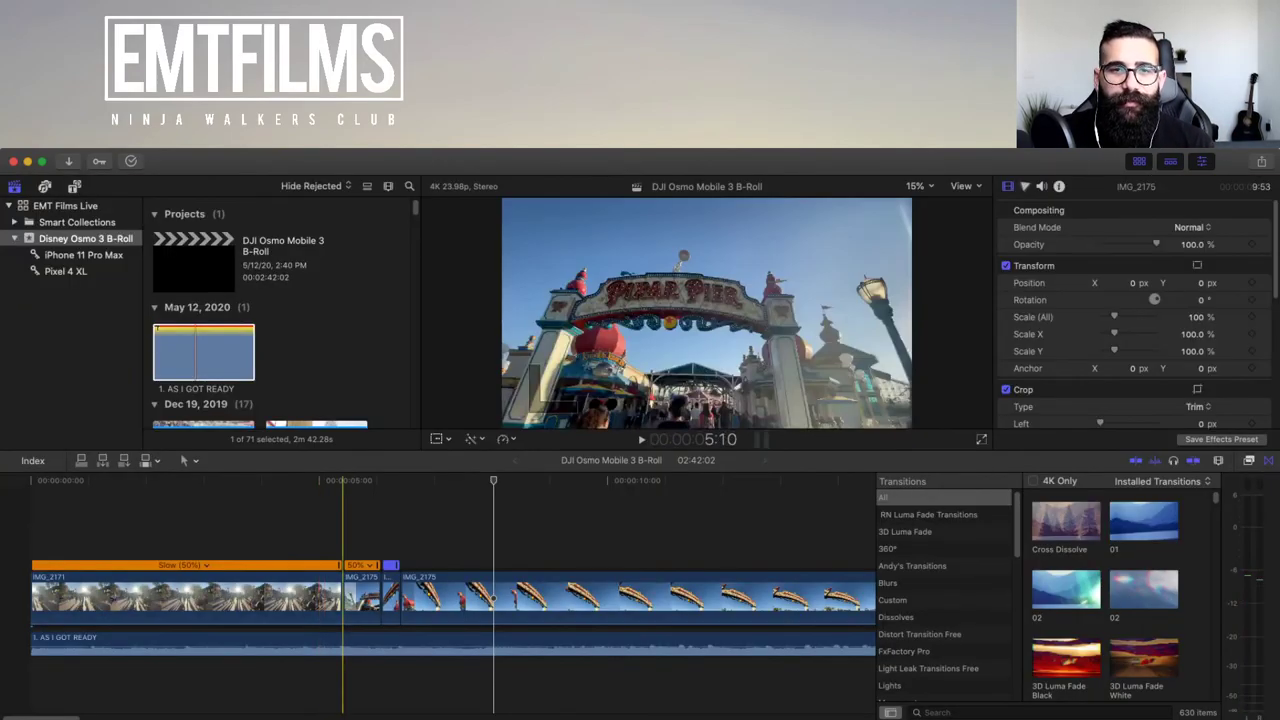
{"action": "key", "text": "space"}
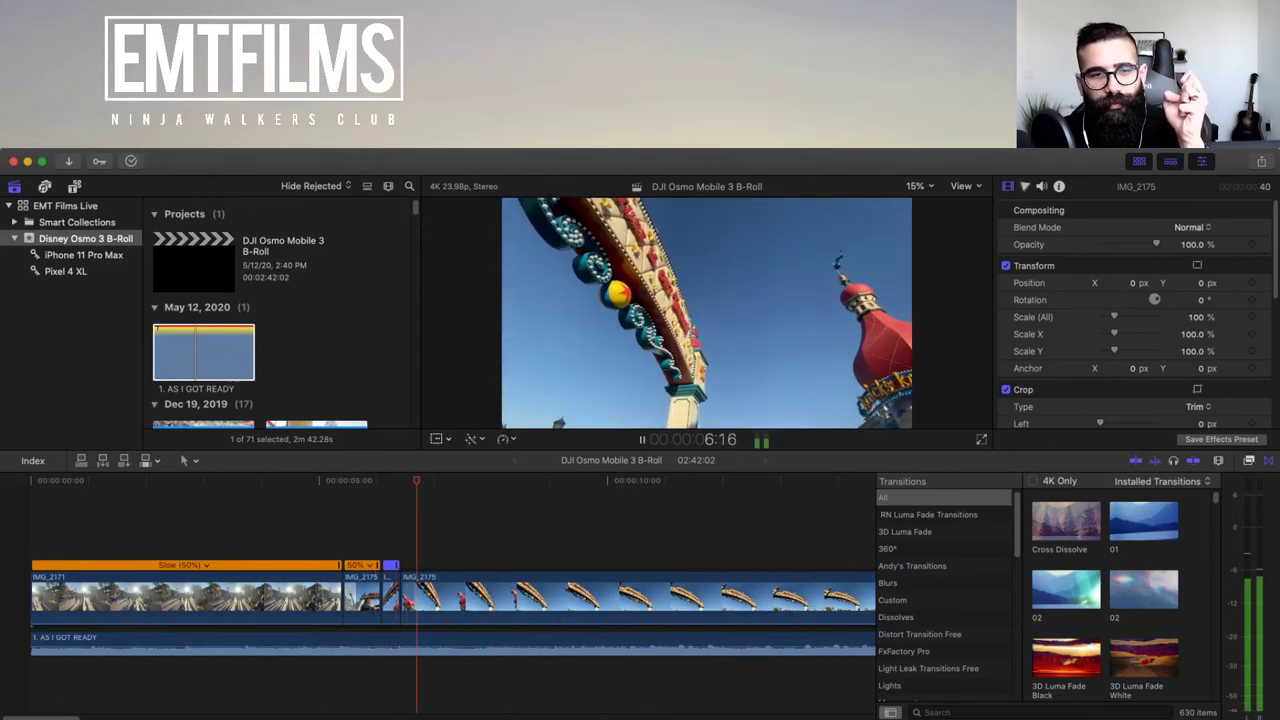
{"action": "key", "text": "space"}
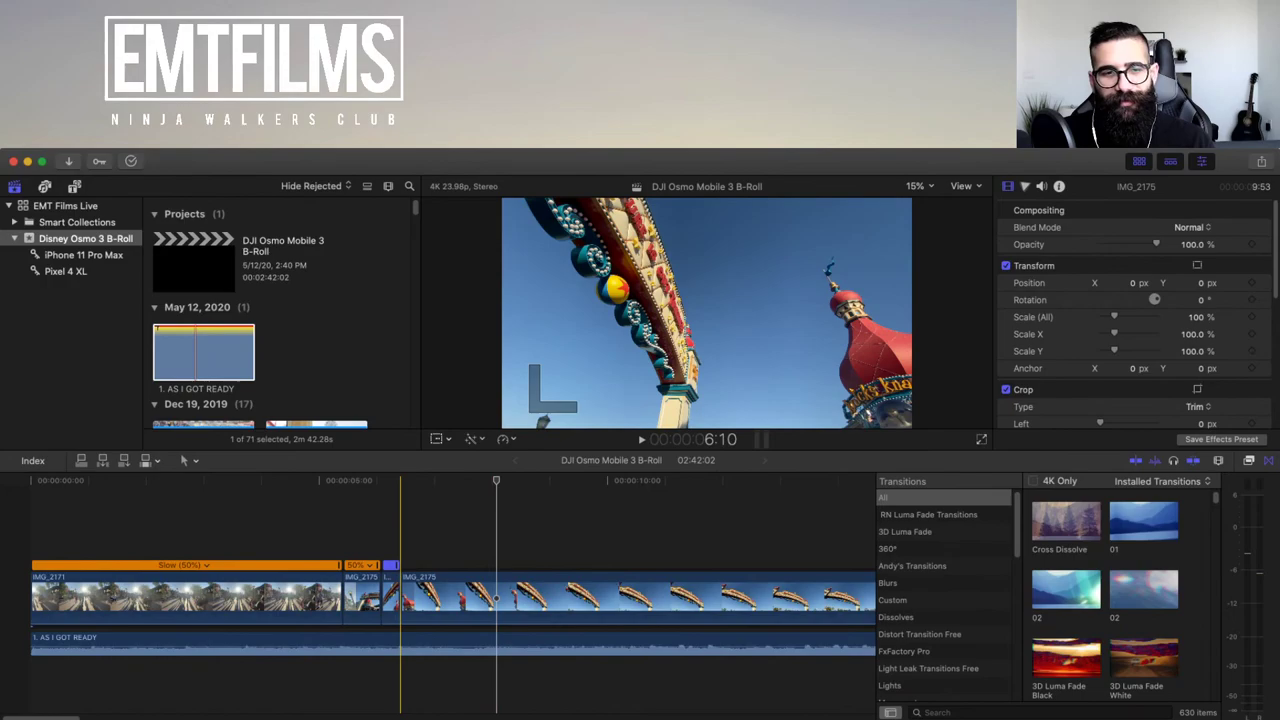
{"action": "key", "text": "space"}
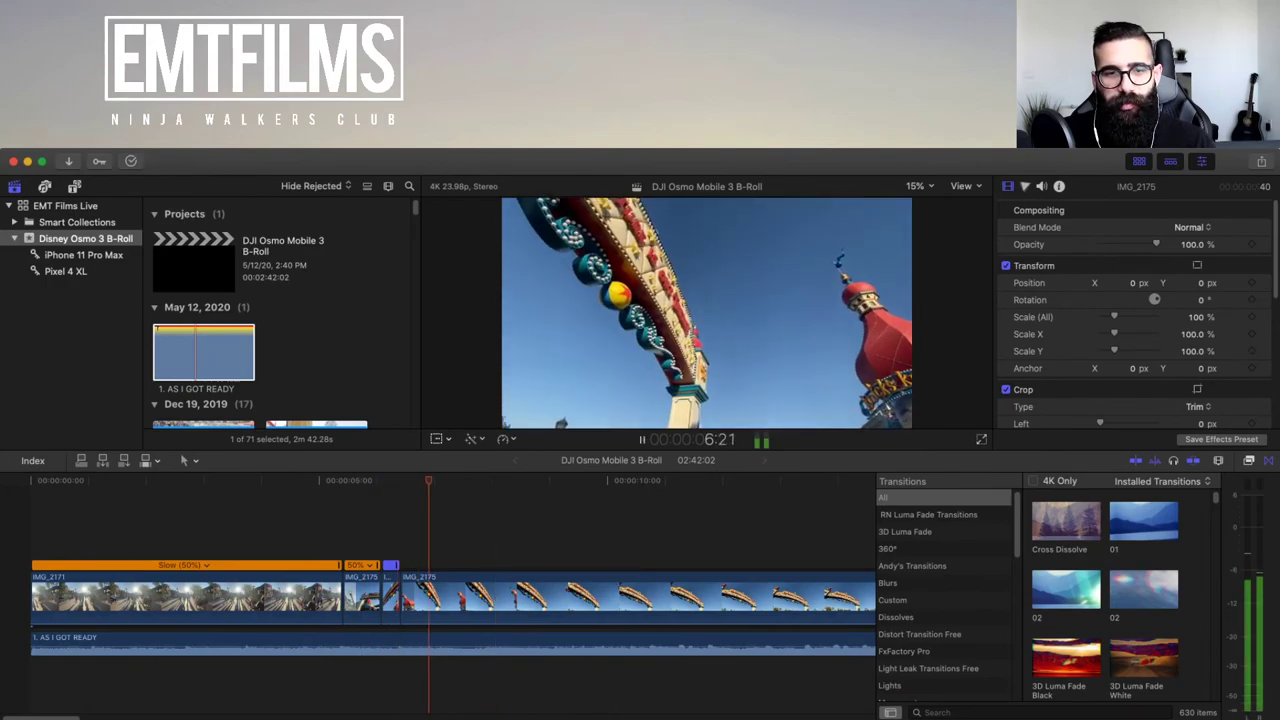
{"action": "key", "text": "space"}
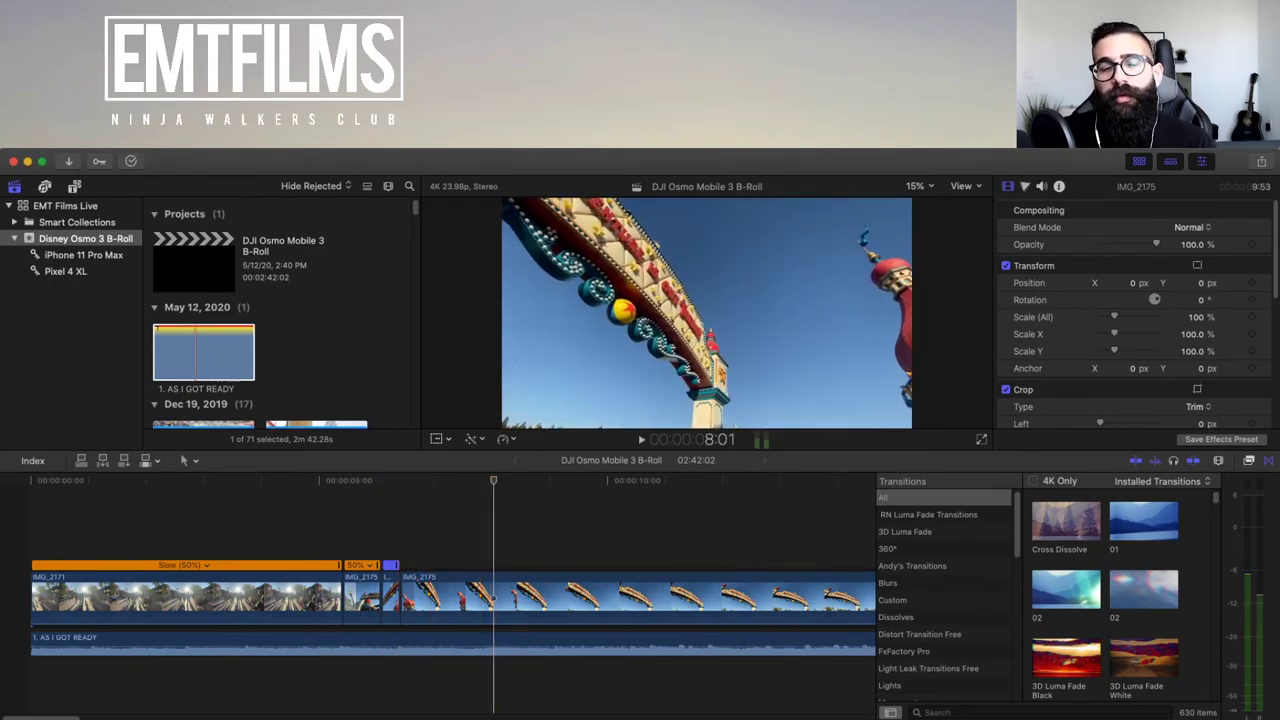
{"action": "key", "text": "space"}
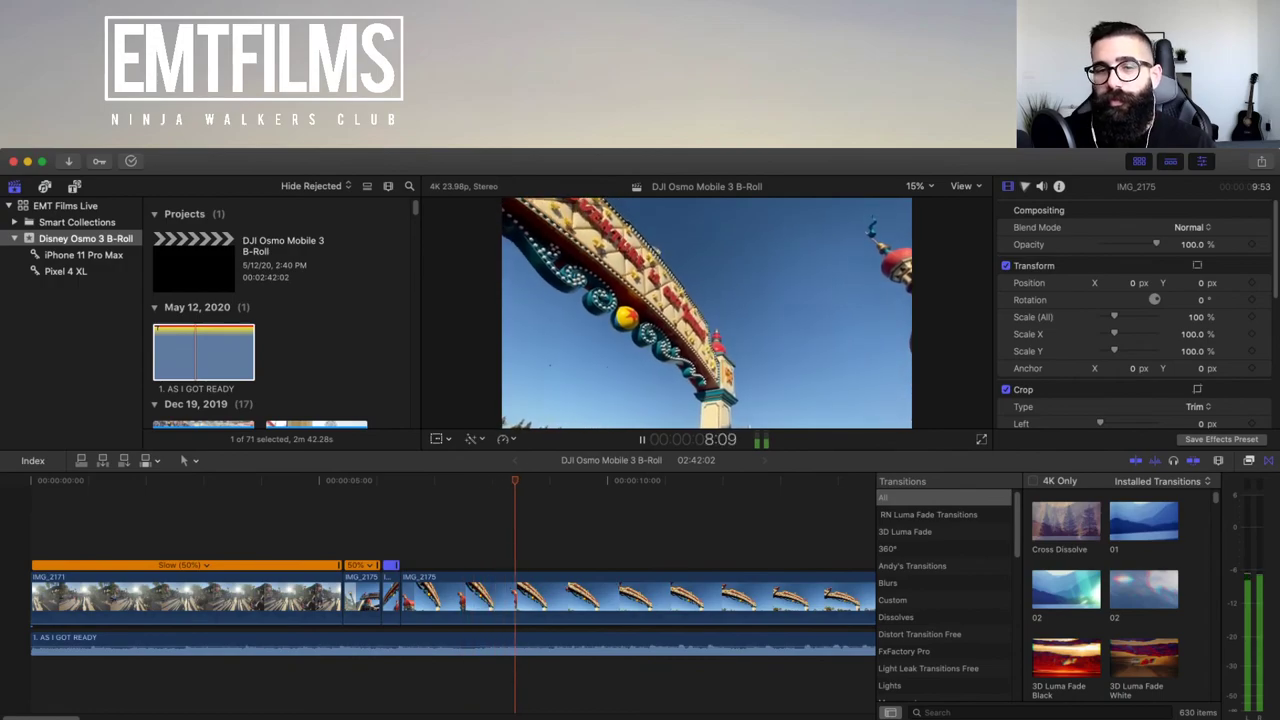
{"action": "key", "text": "space"}
{"action": "key", "text": "space"}
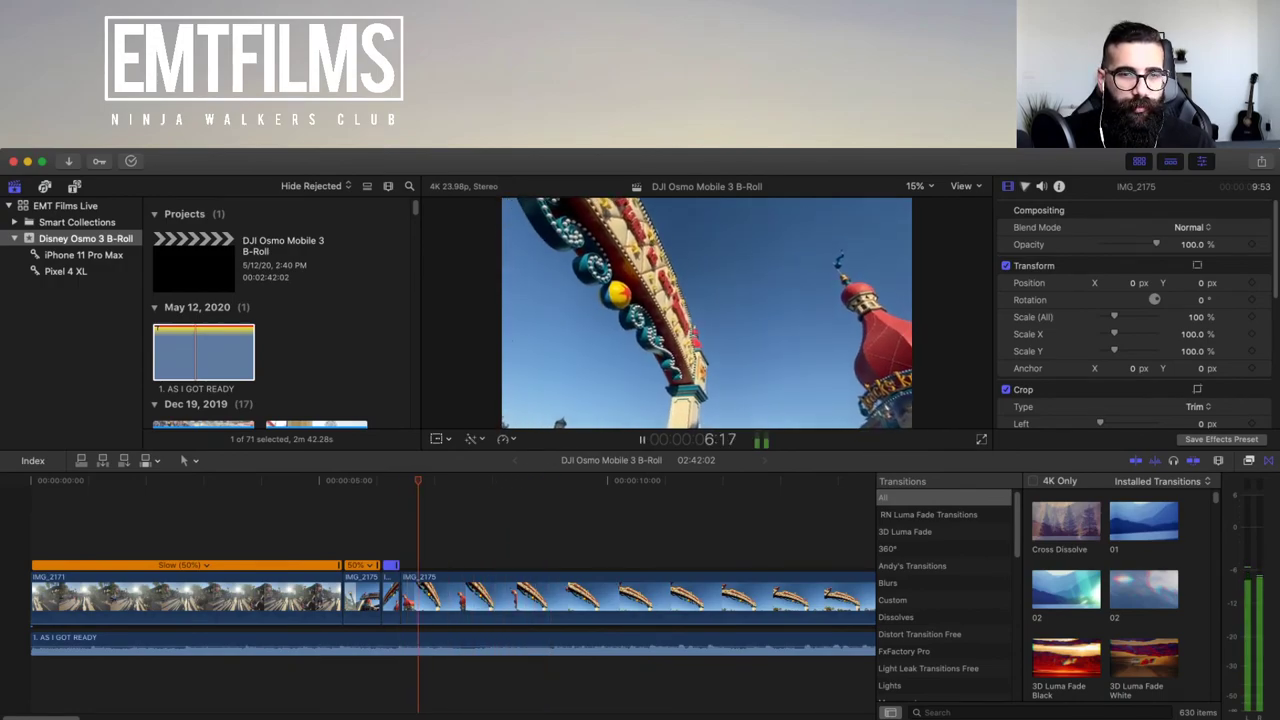
{"action": "key", "text": "space"}
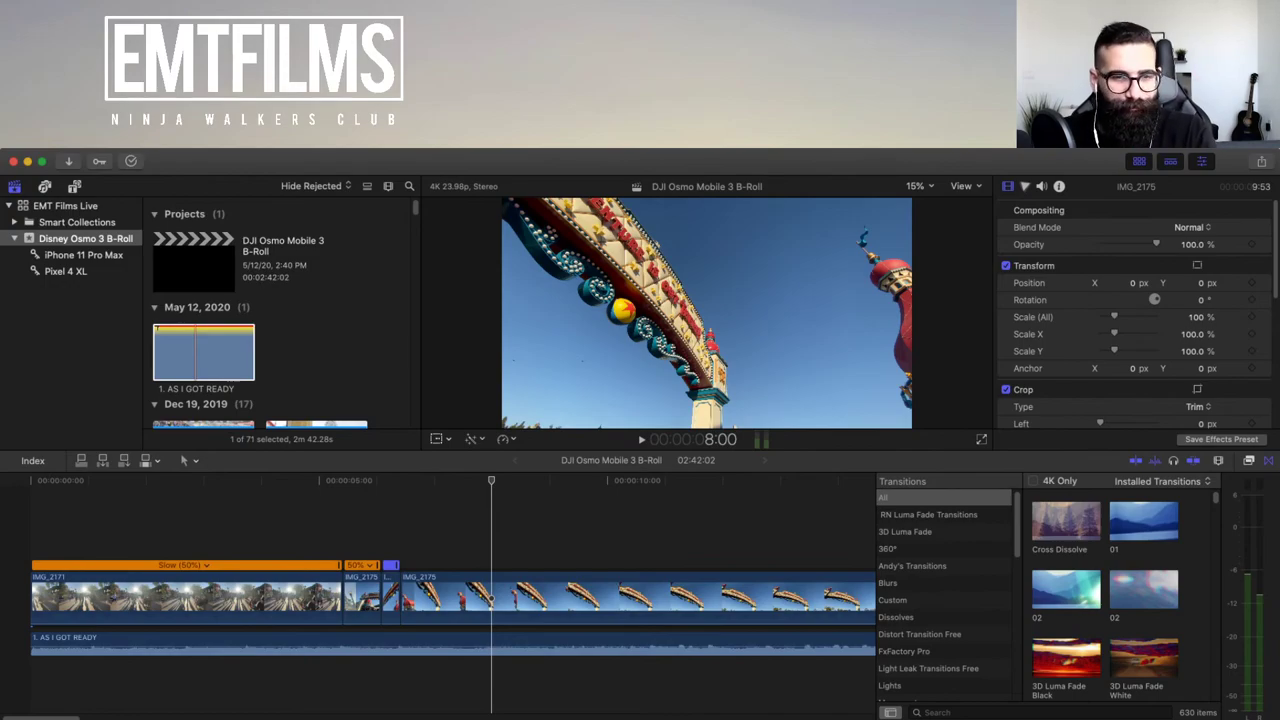
- Split the long remaining IMG_2175 segment at 00:00:07:17 and again at about 14 seconds, as the camera moves along the arch
{"action": "key", "text": "l"}
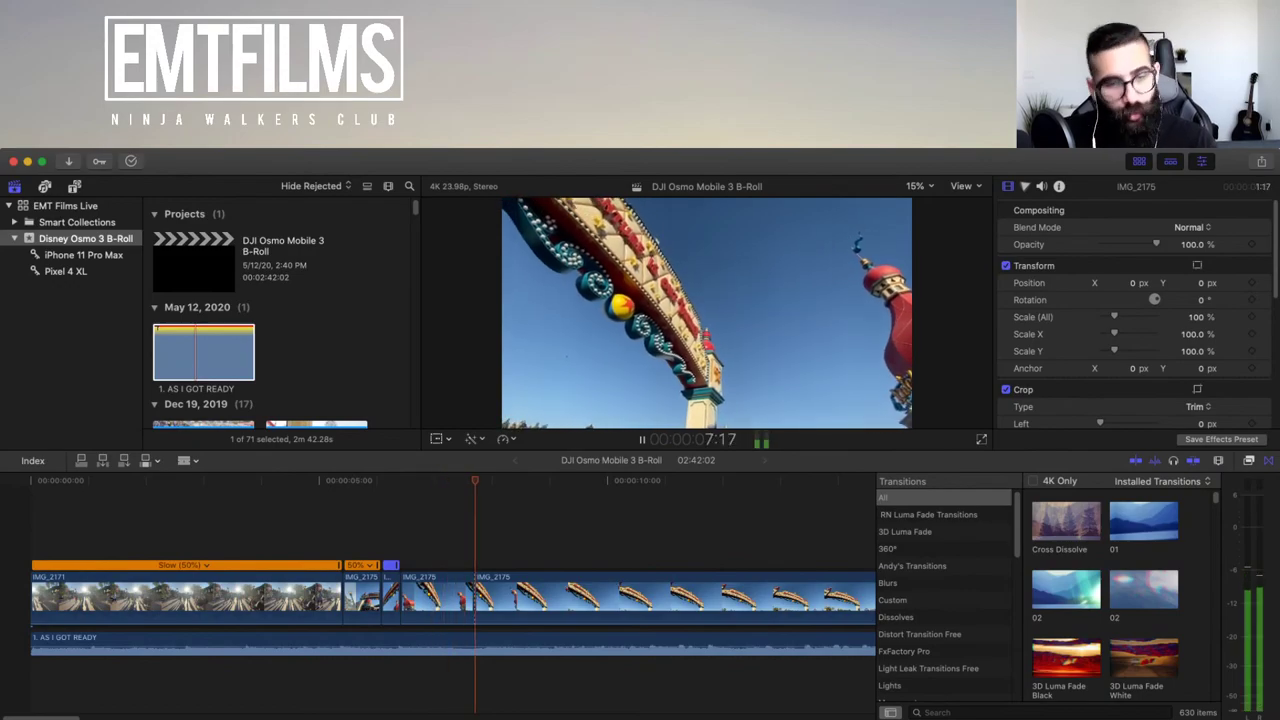
{"action": "key", "text": "space"}
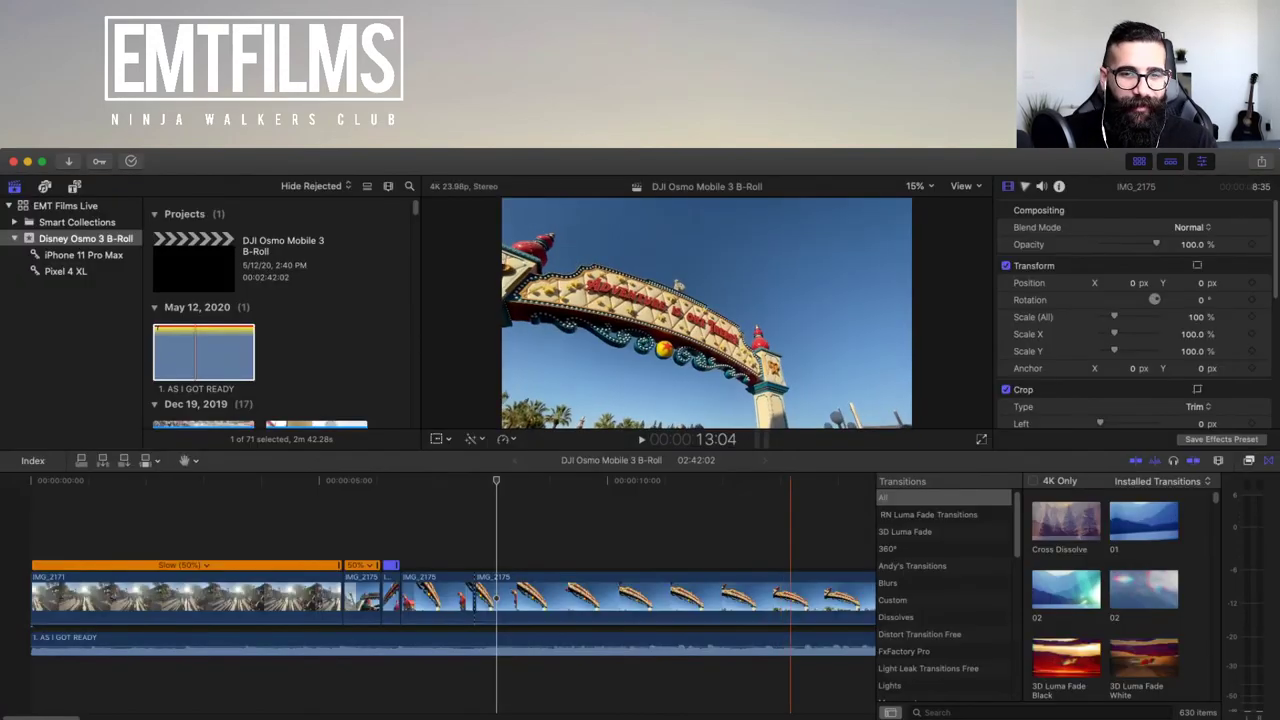
{"action": "key", "text": "h"}
{"action": "left_click_drag", "start_coordinate": [791, 540], "coordinate": [587, 540]}
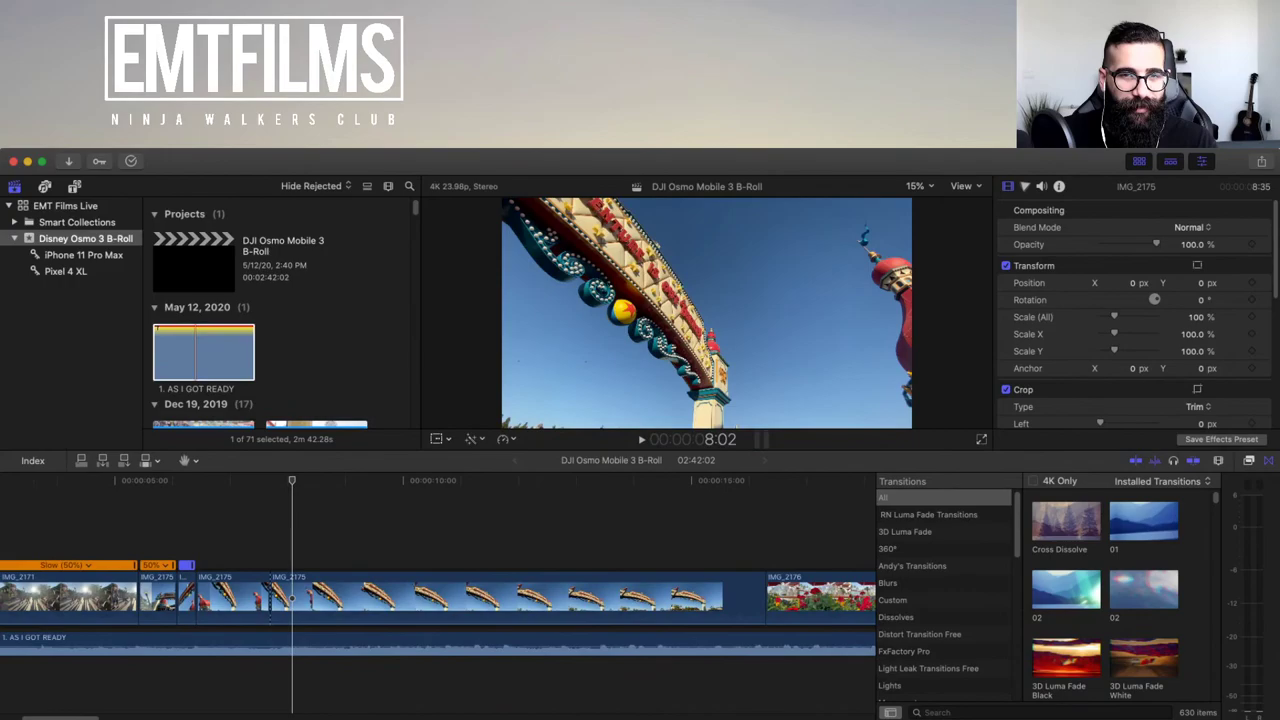
{"action": "key", "text": "super+b"}
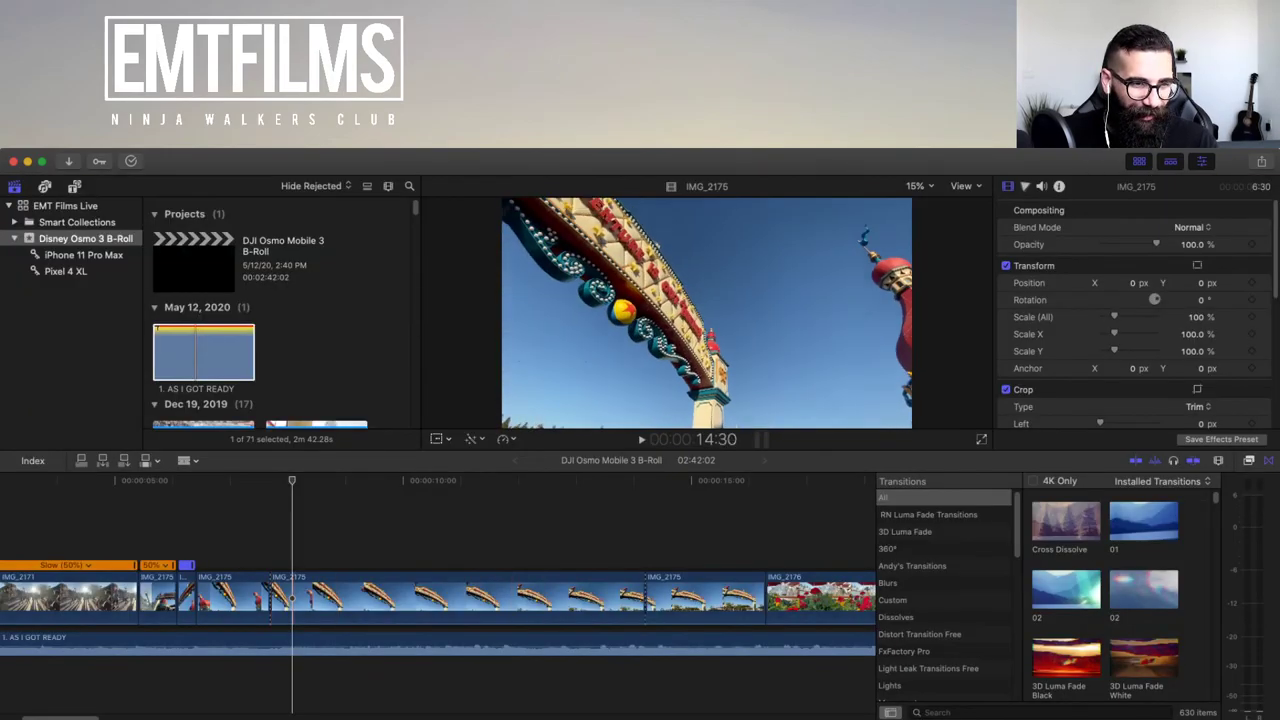
- Speed up the IMG_2175 segment between the two new cuts to Fast 800%
{"action": "key", "text": "a"}
{"action": "left_click", "coordinate": [304, 598]}
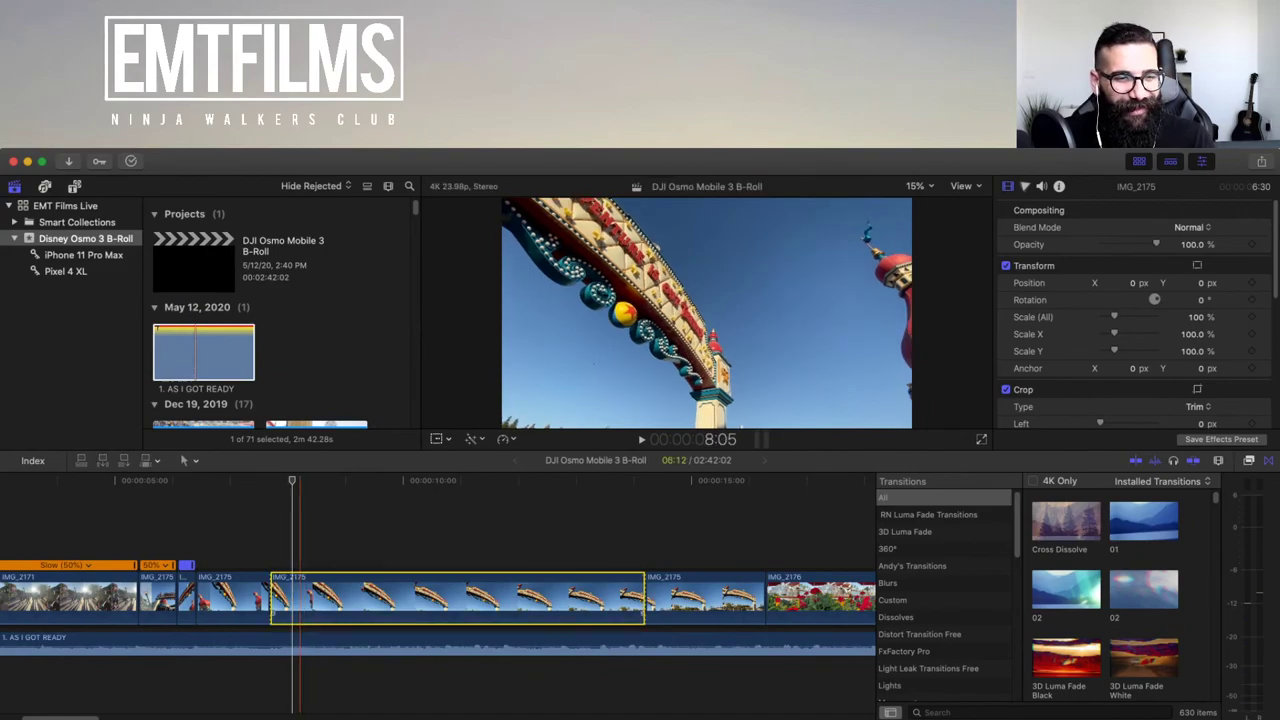
{"action": "key", "text": "super+r"}
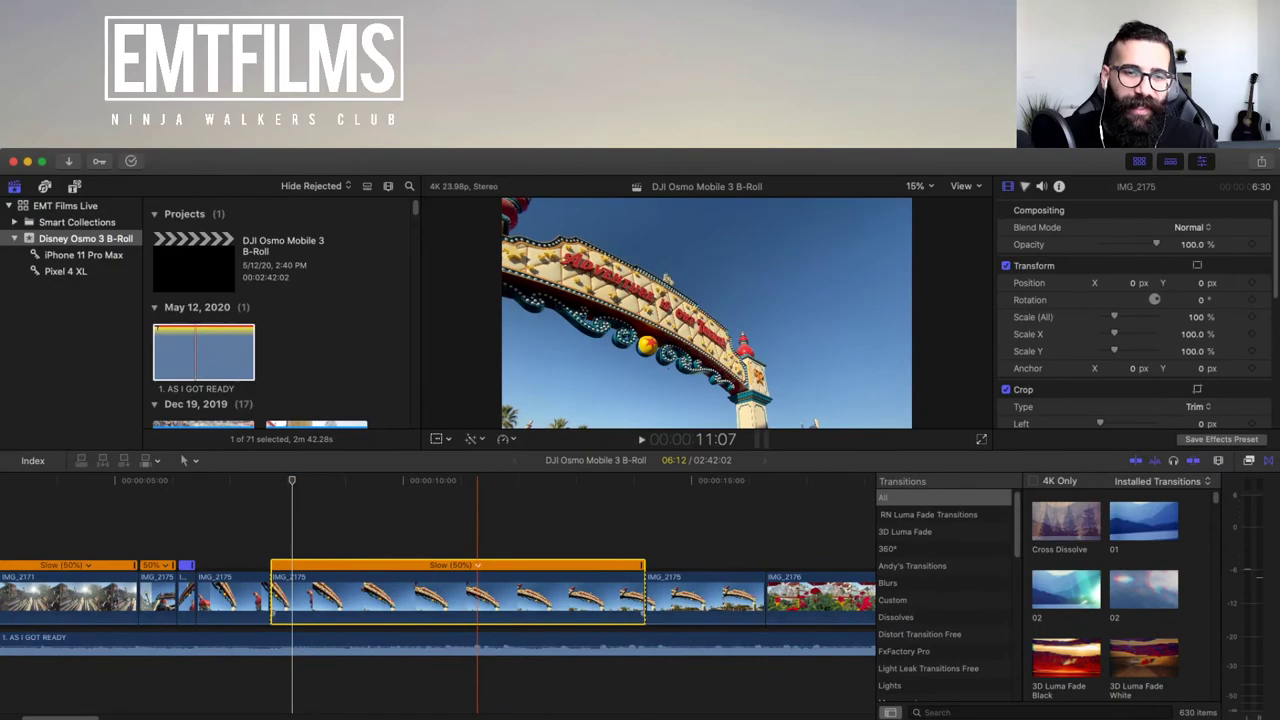
{"action": "key", "text": "shift+8"}
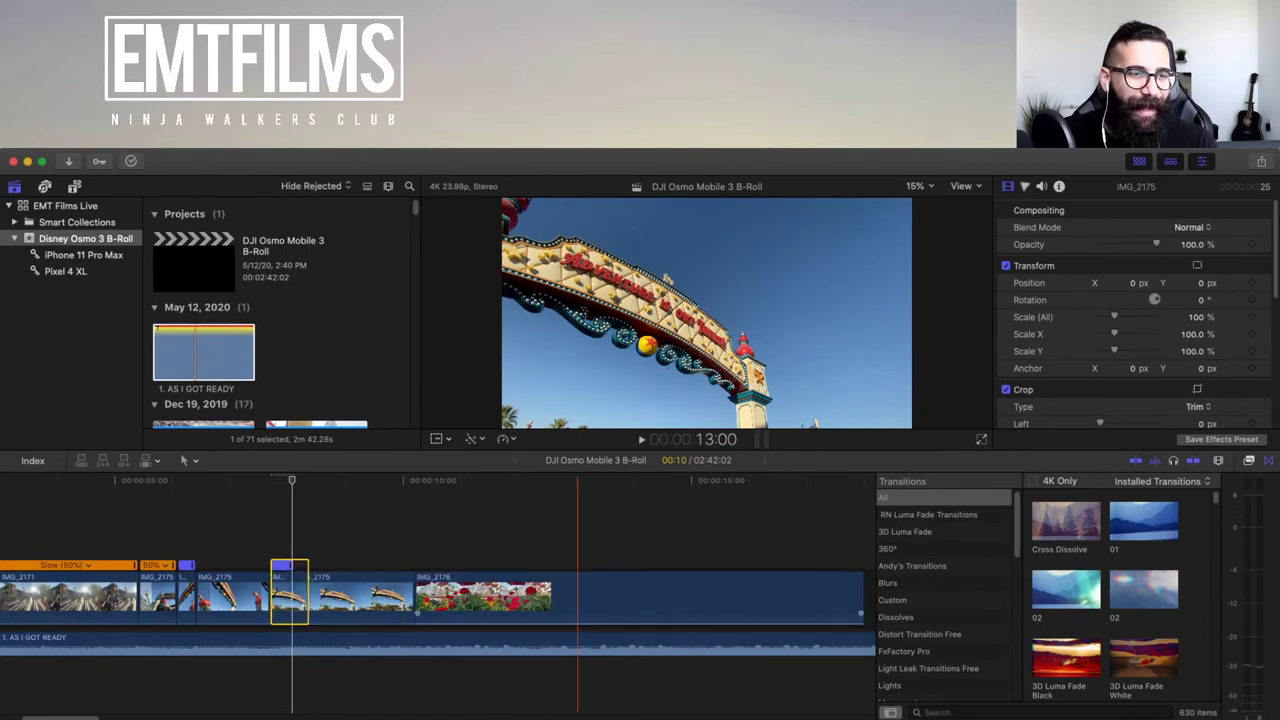
- Retime the end of the newly sped-up IMG_2175 segment to the playhead at 00:00:08:02
{"action": "key", "text": "super+="}
{"action": "key", "text": "super+="}
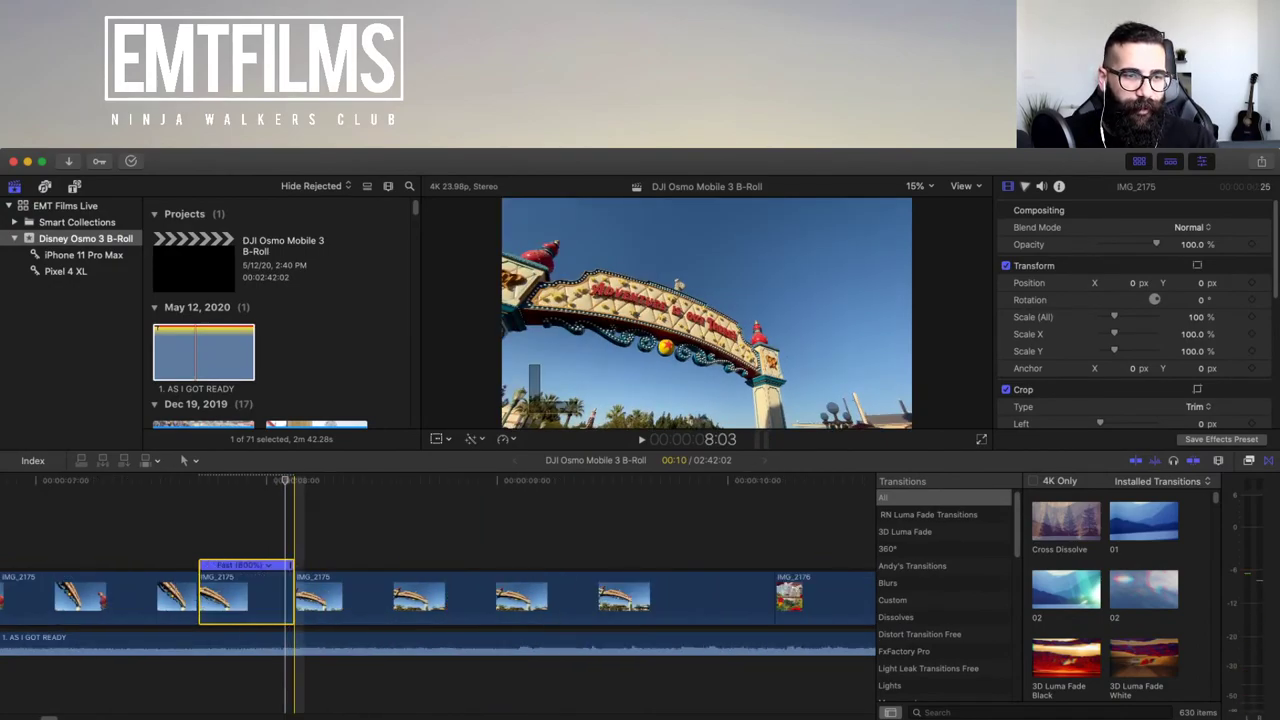
{"action": "left_click_drag", "start_coordinate": [290, 565], "coordinate": [281, 565]}
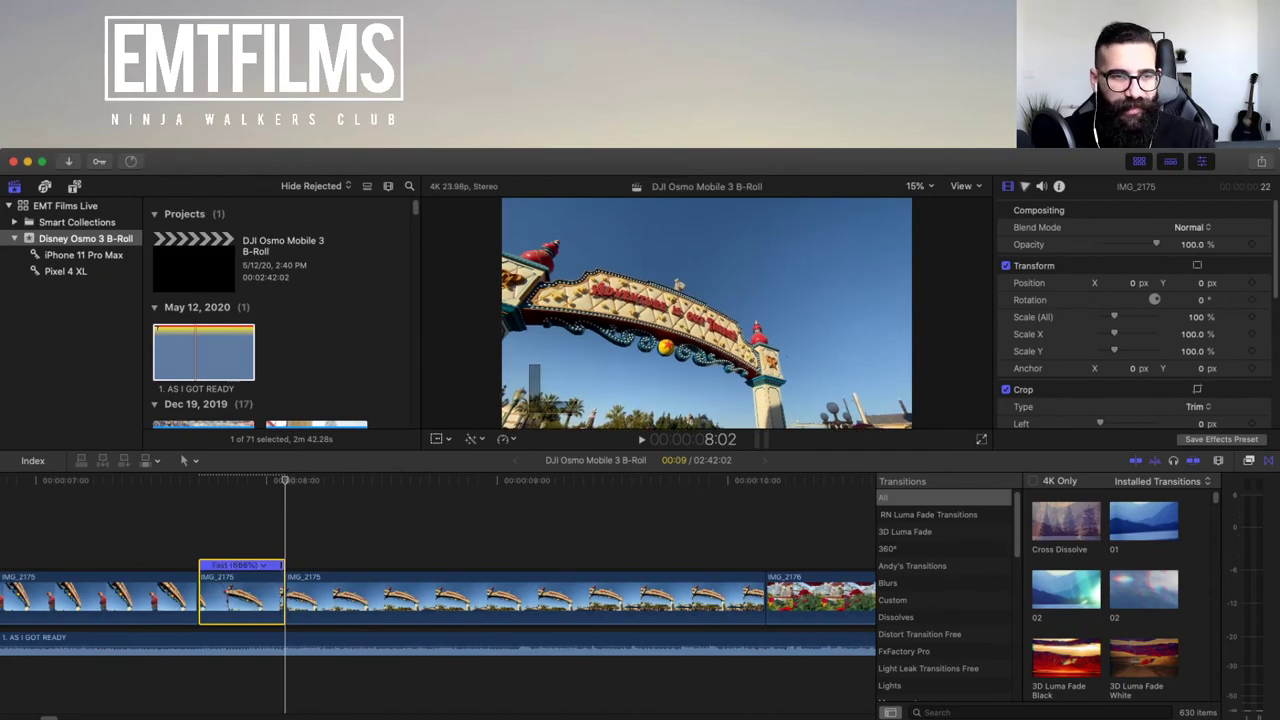
- Play from IMG_2171 through both sped-up IMG_2175 segments to check the second speed ramp against the music
{"action": "key", "text": "super+-"}
{"action": "key", "text": "h"}
{"action": "left_click_drag", "start_coordinate": [259, 598], "coordinate": [566, 598]}
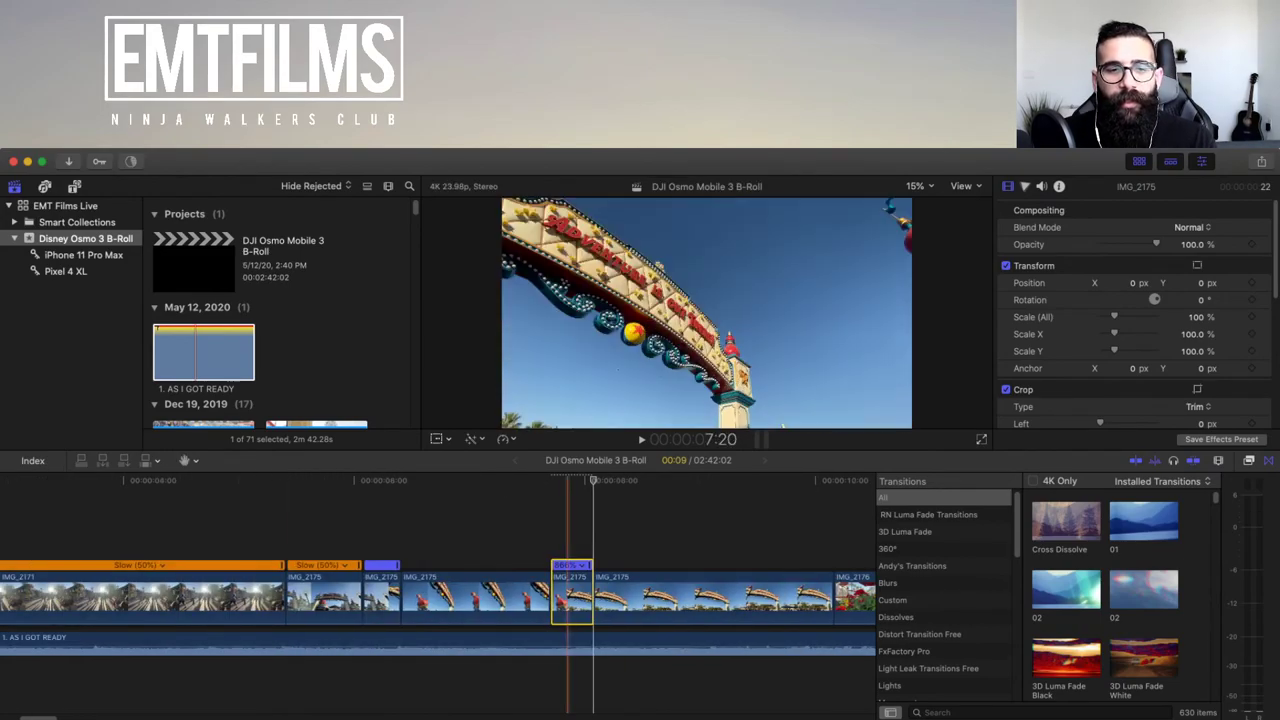
{"action": "key", "text": "a"}
{"action": "key", "text": "super+-"}
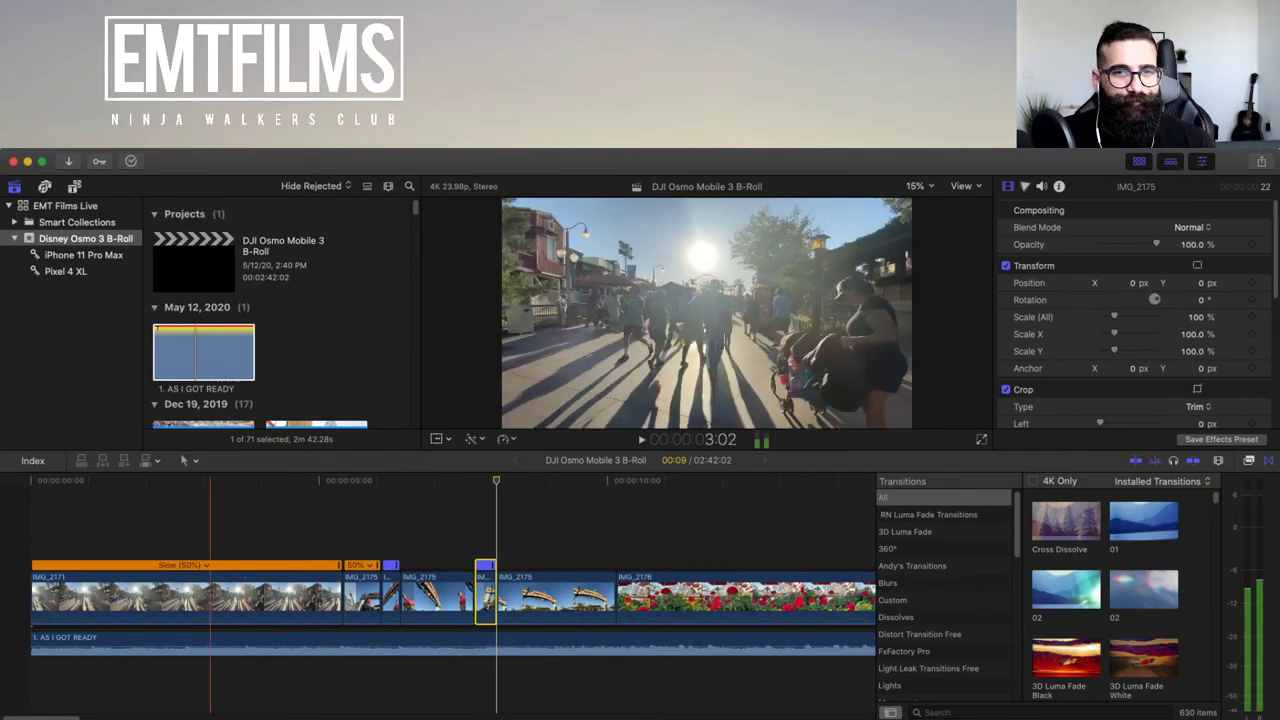
{"action": "key", "text": "space"}
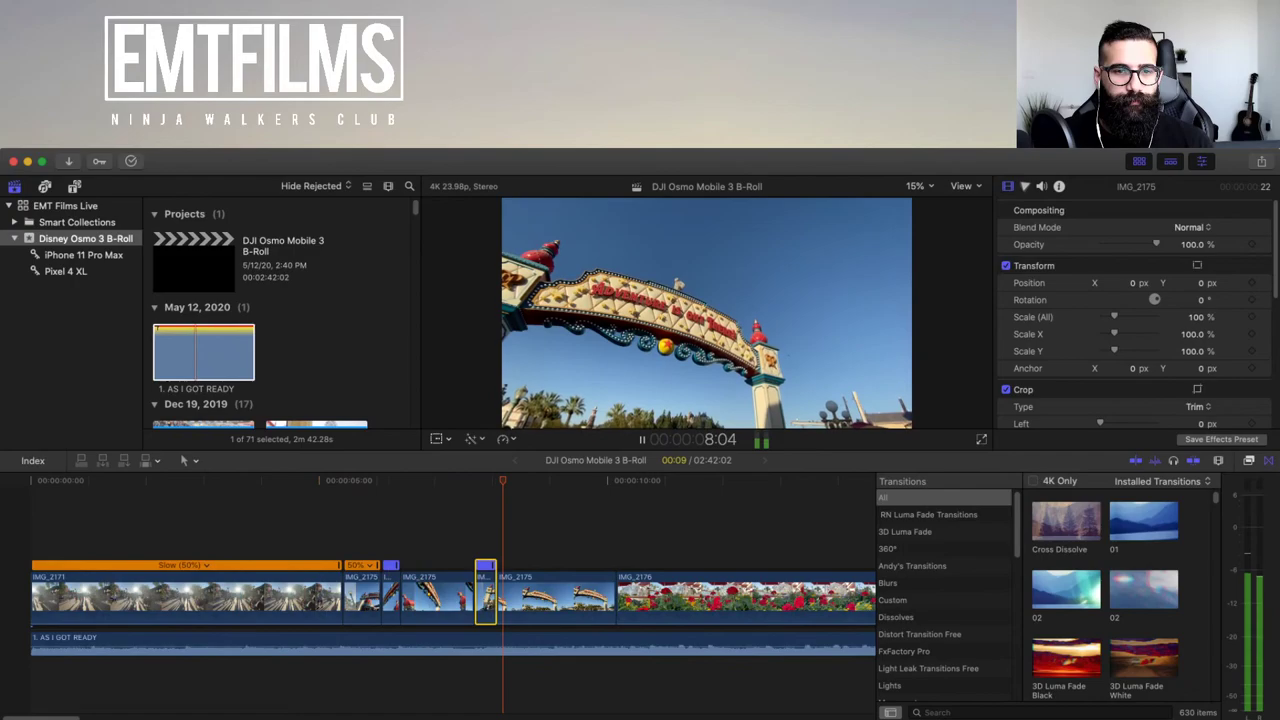
{"action": "key", "text": "space"}
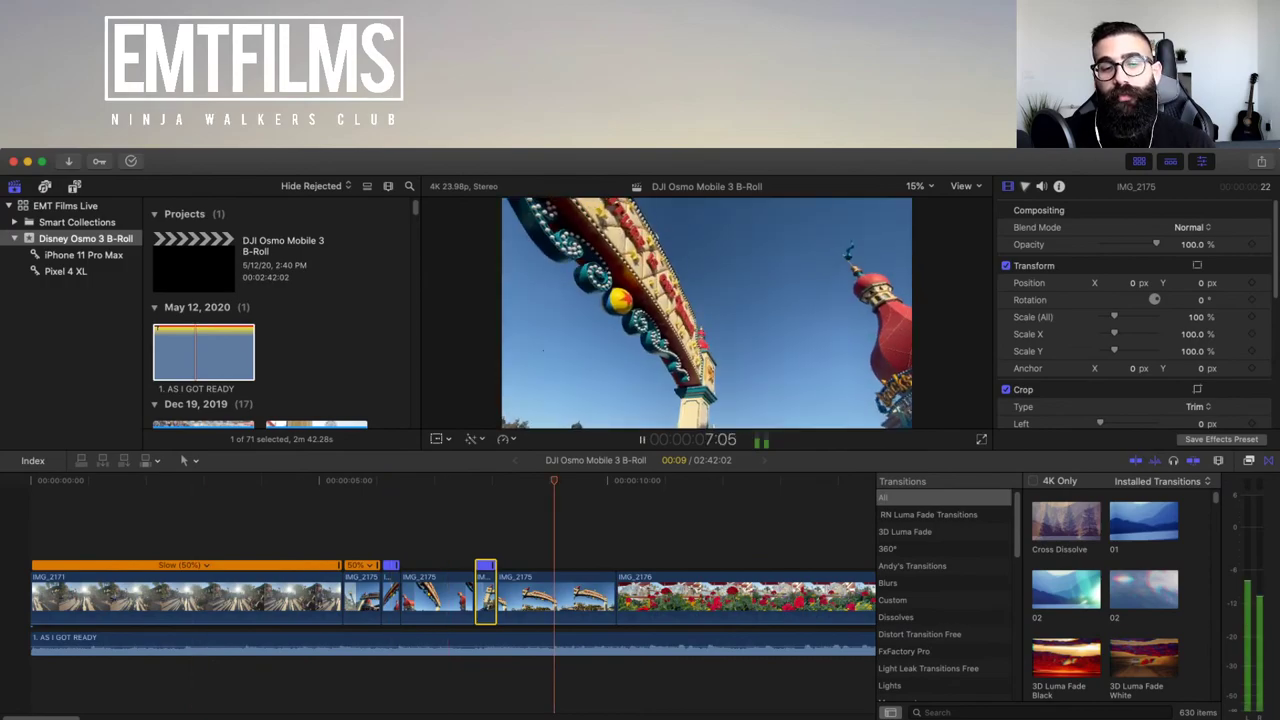
- Extend the end of the last IMG_2175 segment to the playhead before 11 seconds and play the timeline from the start
{"action": "key", "text": "space"}
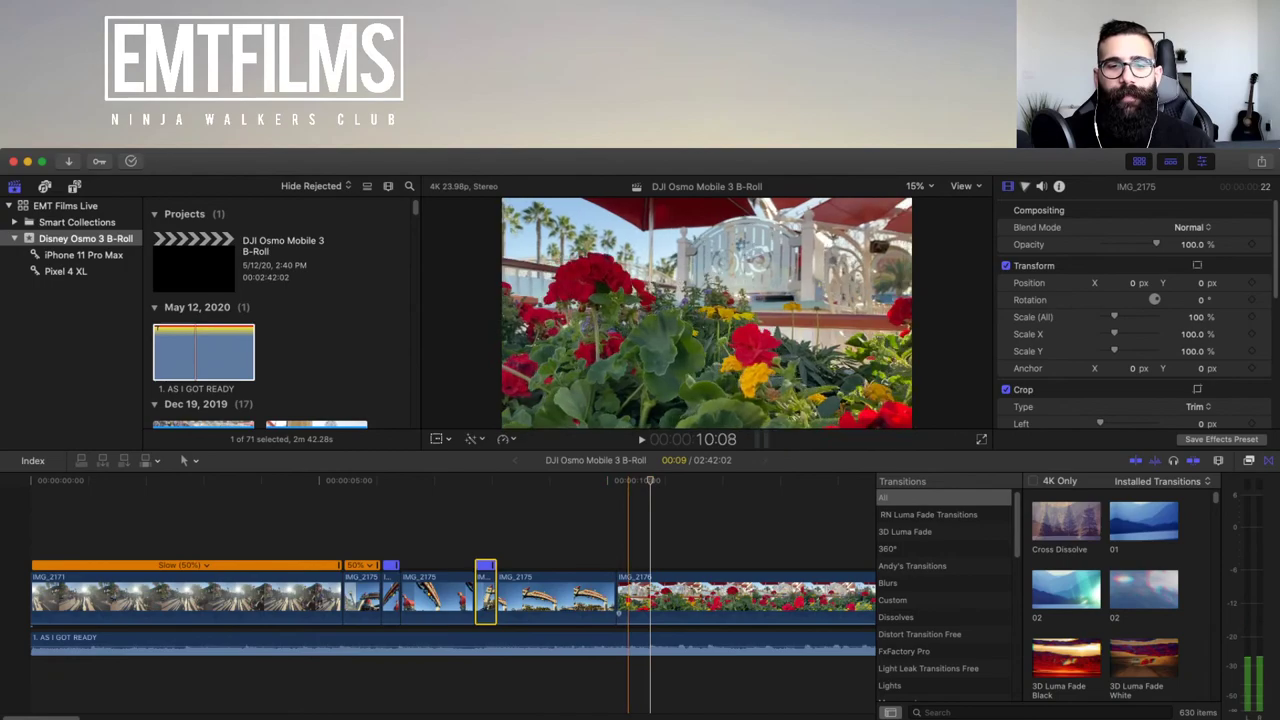
{"action": "left_click_drag", "start_coordinate": [617, 598], "coordinate": [650, 600]}
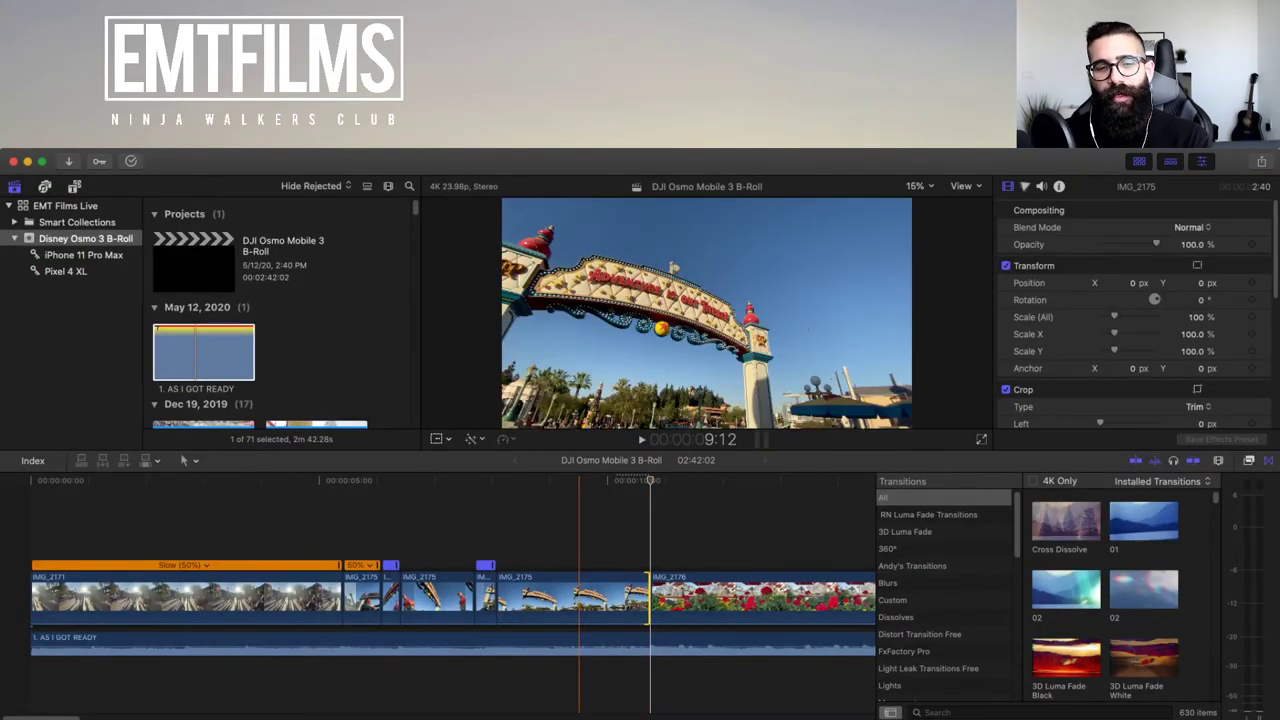
{"action": "key", "text": "Home"}
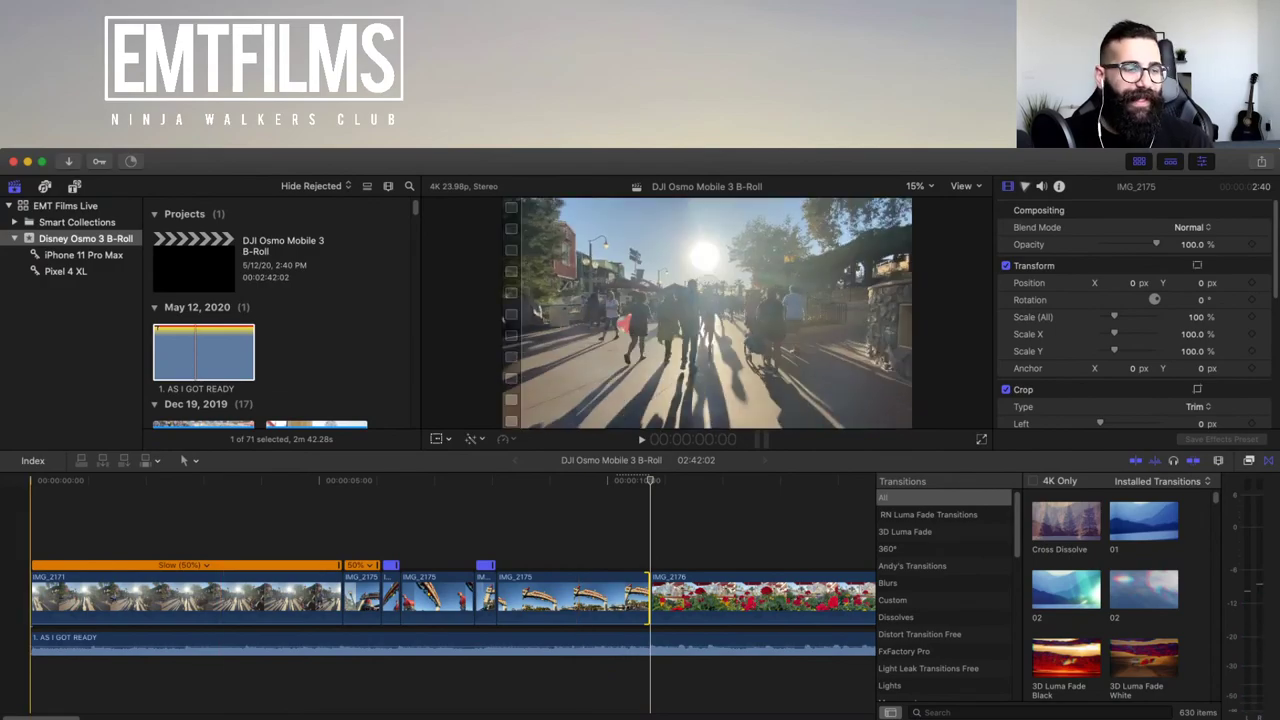
{"action": "key", "text": "space"}
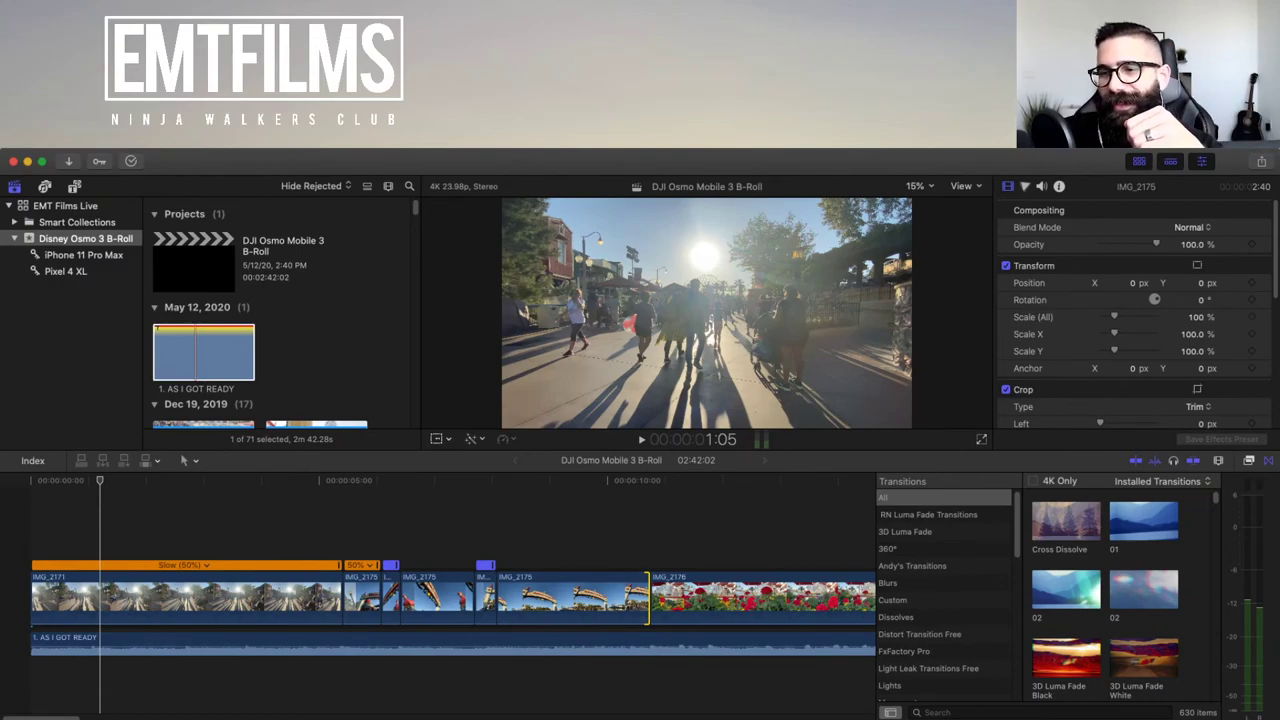
{"action": "key", "text": "ctrl+super+5"}
{"action": "key", "text": "ctrl+super+5"}
{"action": "key", "text": "ctrl+super+5"}
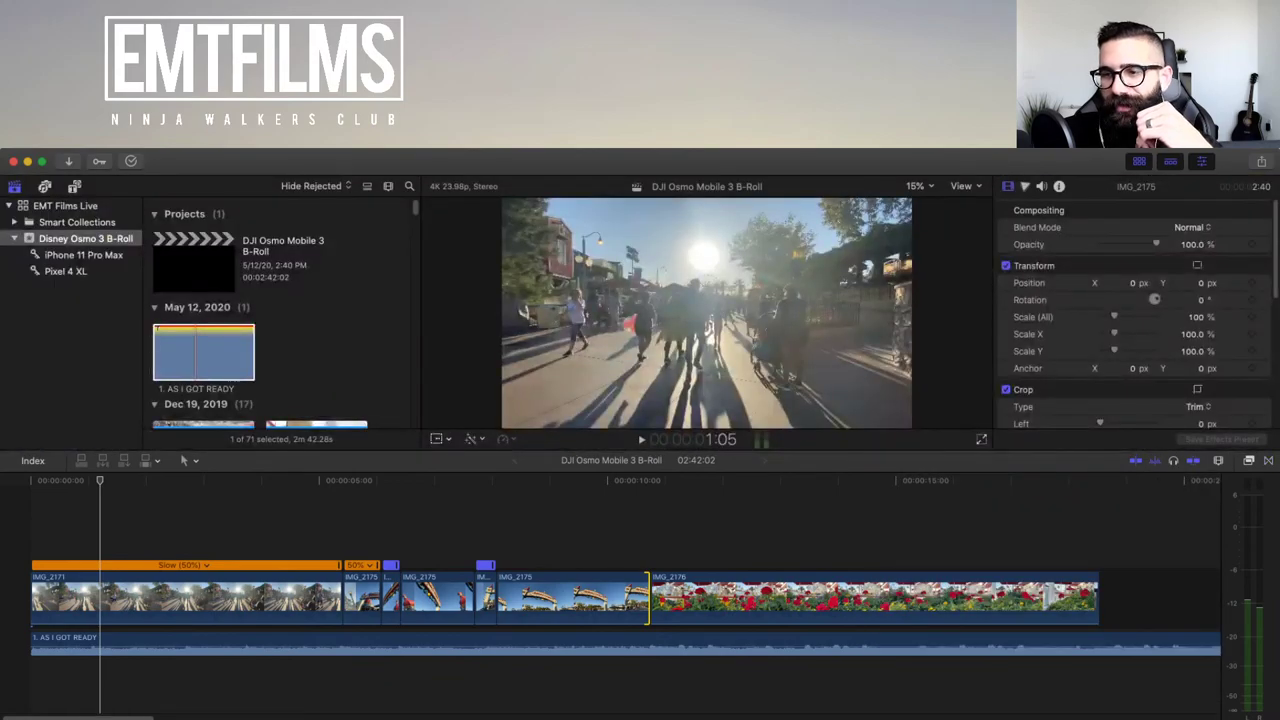
{"action": "key", "text": "ctrl+super+5"}
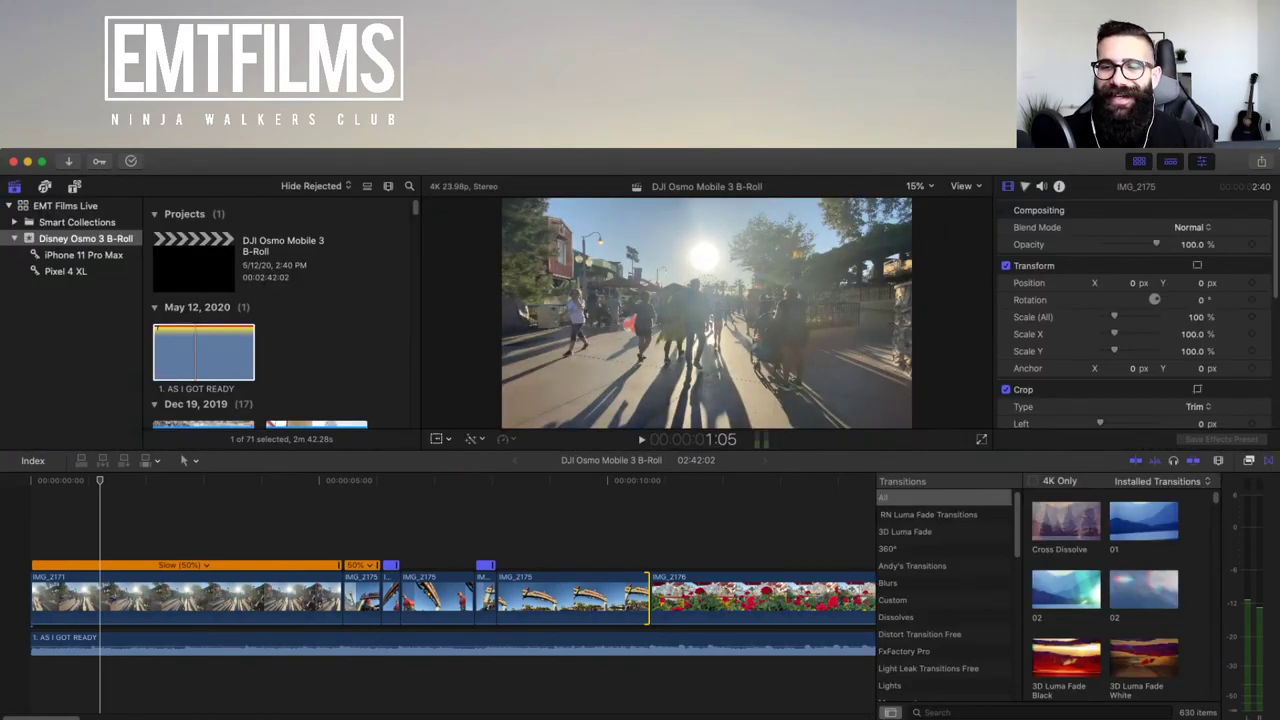
- Add the Cross Dissolve transition to the start of the IMG_2171 clip
{"action": "left_click", "coordinate": [1068, 522]}
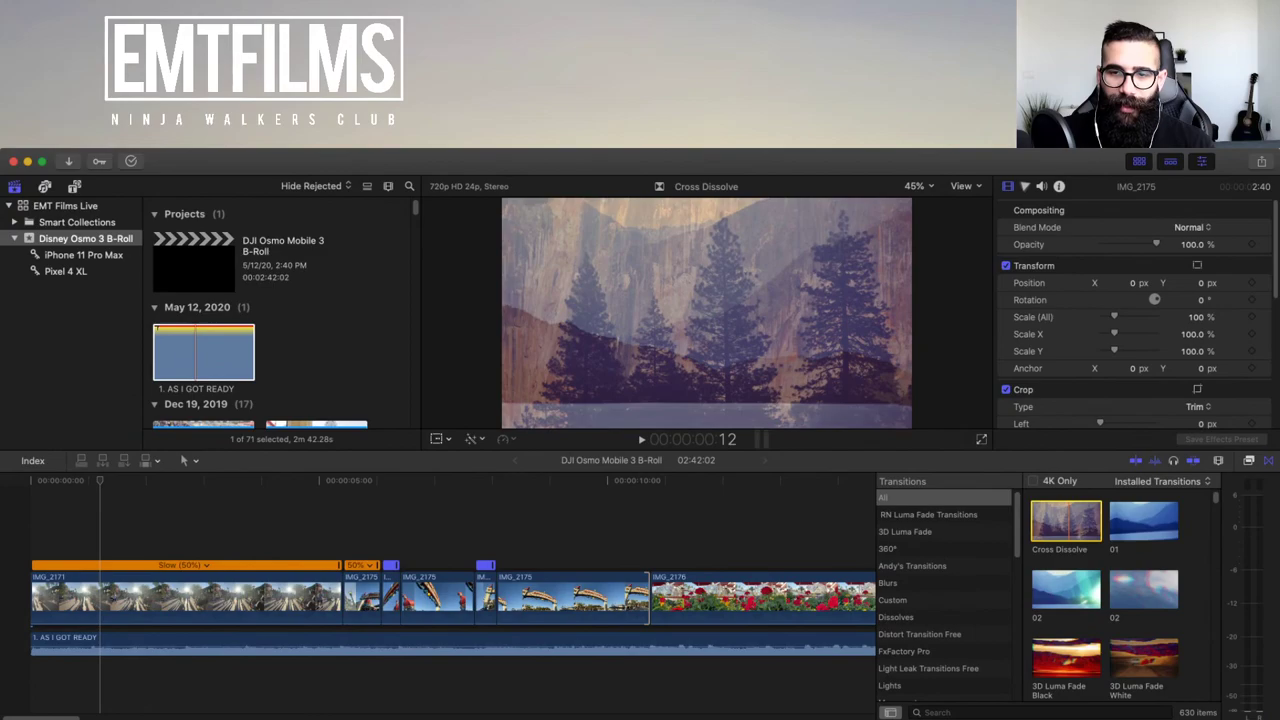
{"action": "left_click_drag", "start_coordinate": [1066, 520], "coordinate": [60, 595]}
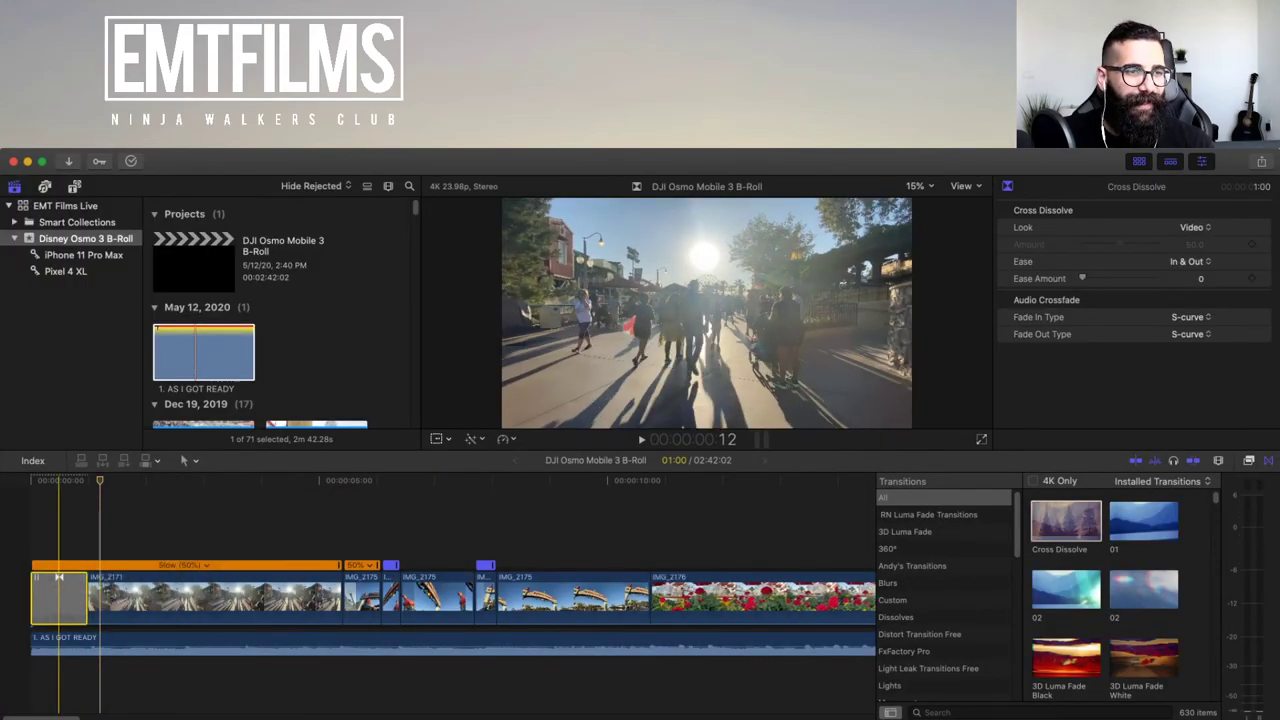
- Add a Cross Dissolve to the start of the 1. AS I GOT READY music and play the opening up to IMG_2176
{"action": "left_click", "coordinate": [31, 642]}
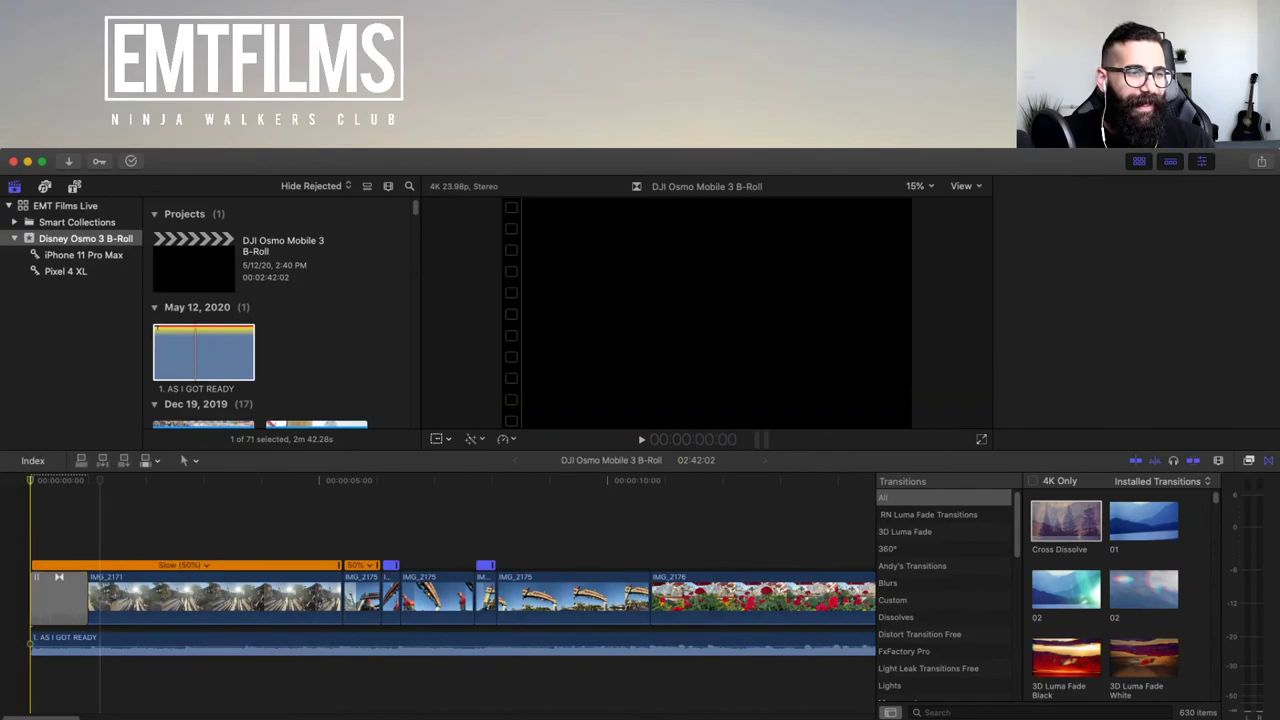
{"action": "left_click", "coordinate": [32, 644]}
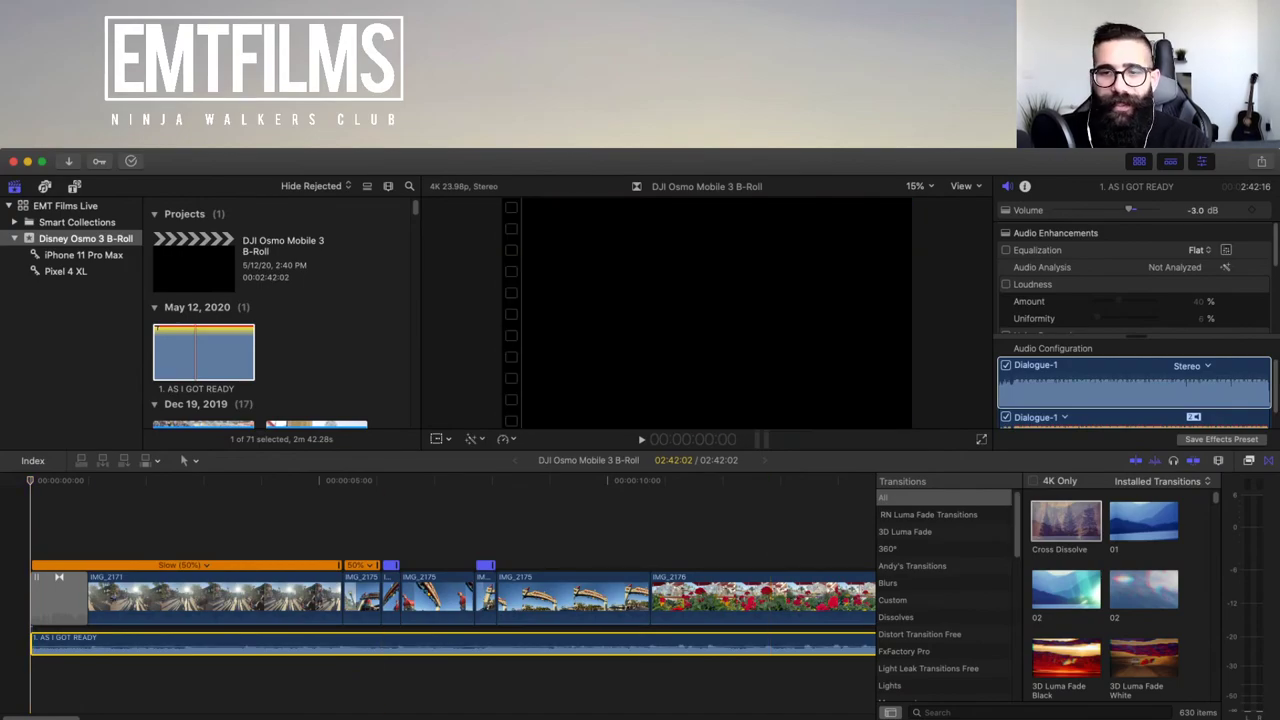
{"action": "left_click_drag", "start_coordinate": [1065, 521], "coordinate": [59, 600]}
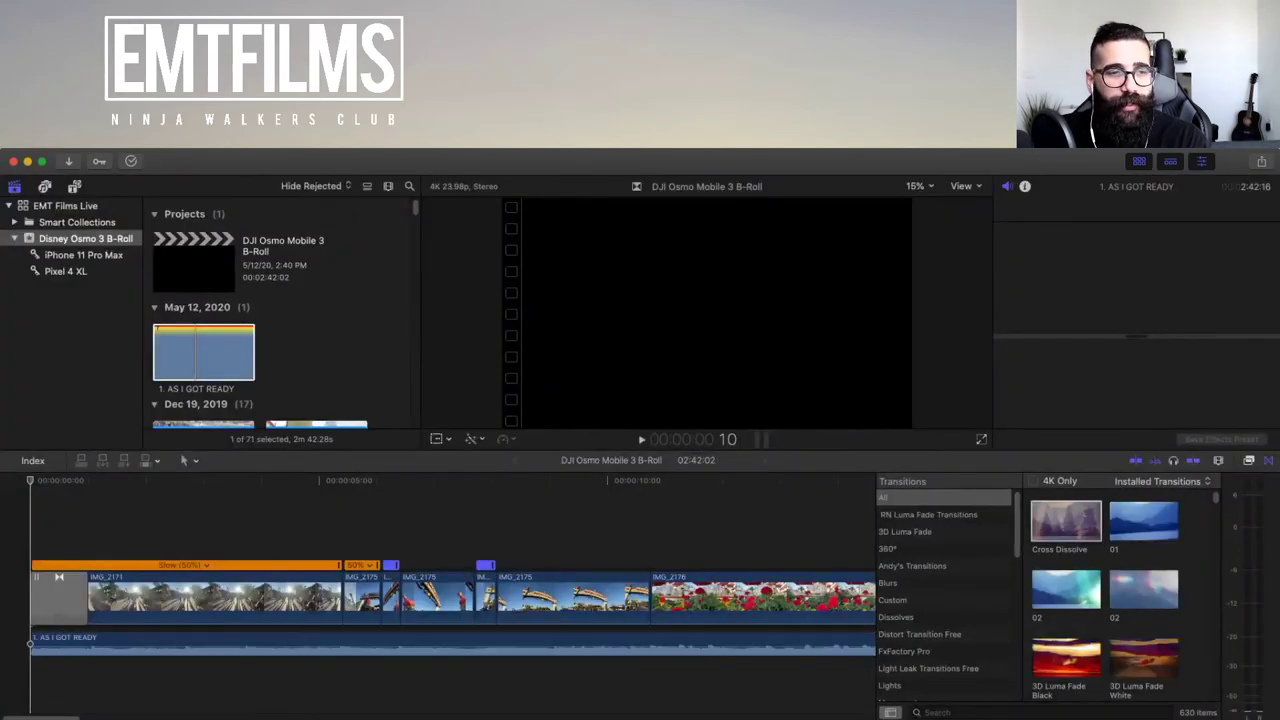
{"action": "key", "text": "super+t"}
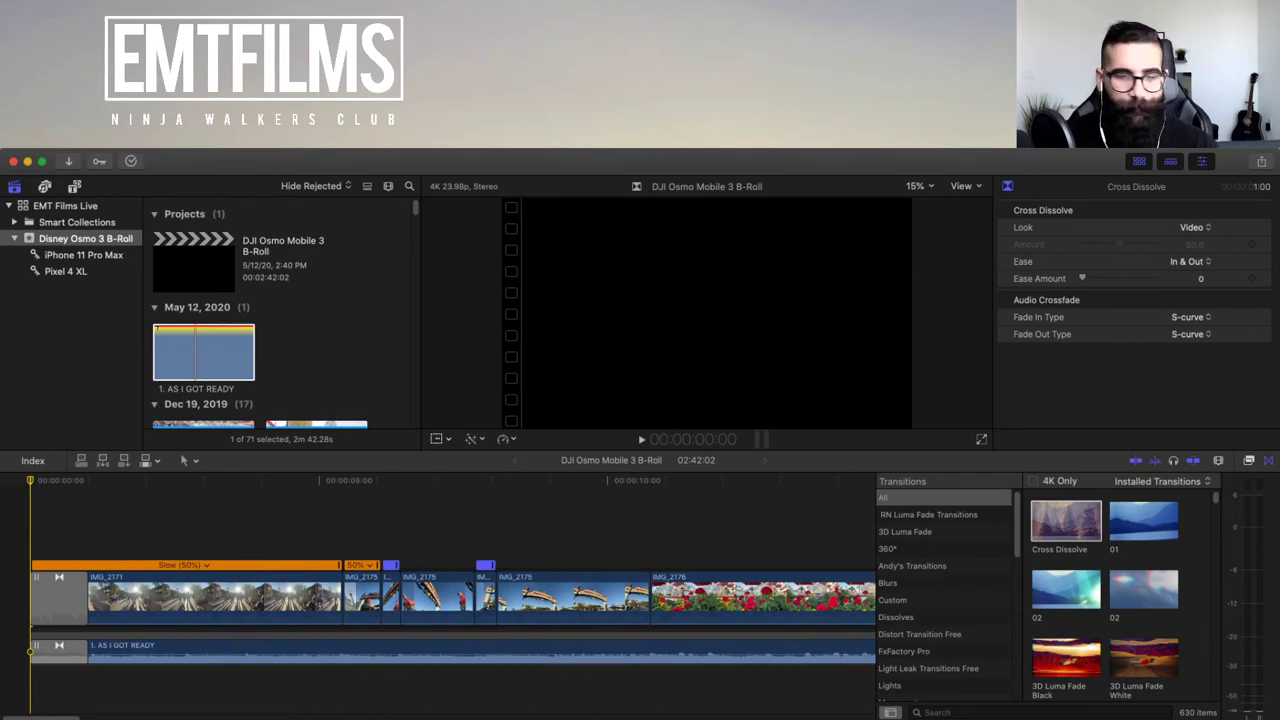
{"action": "key", "text": "space"}
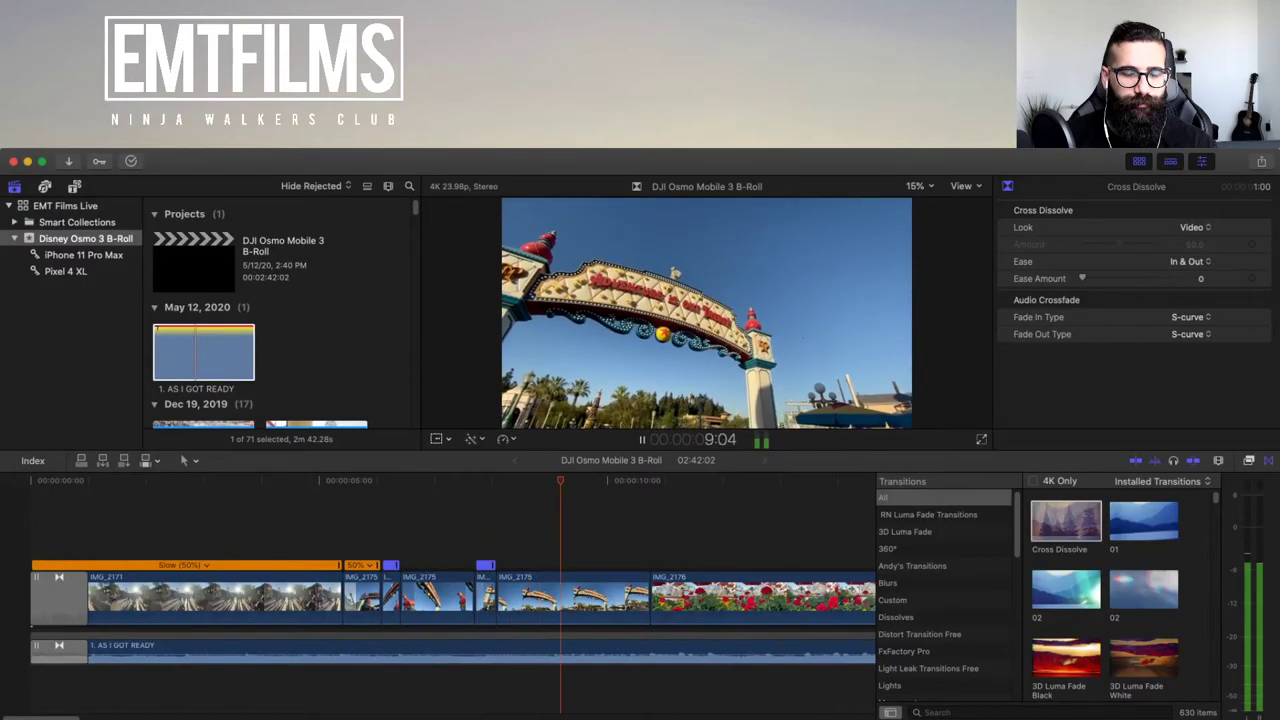
{"action": "key", "text": "space"}
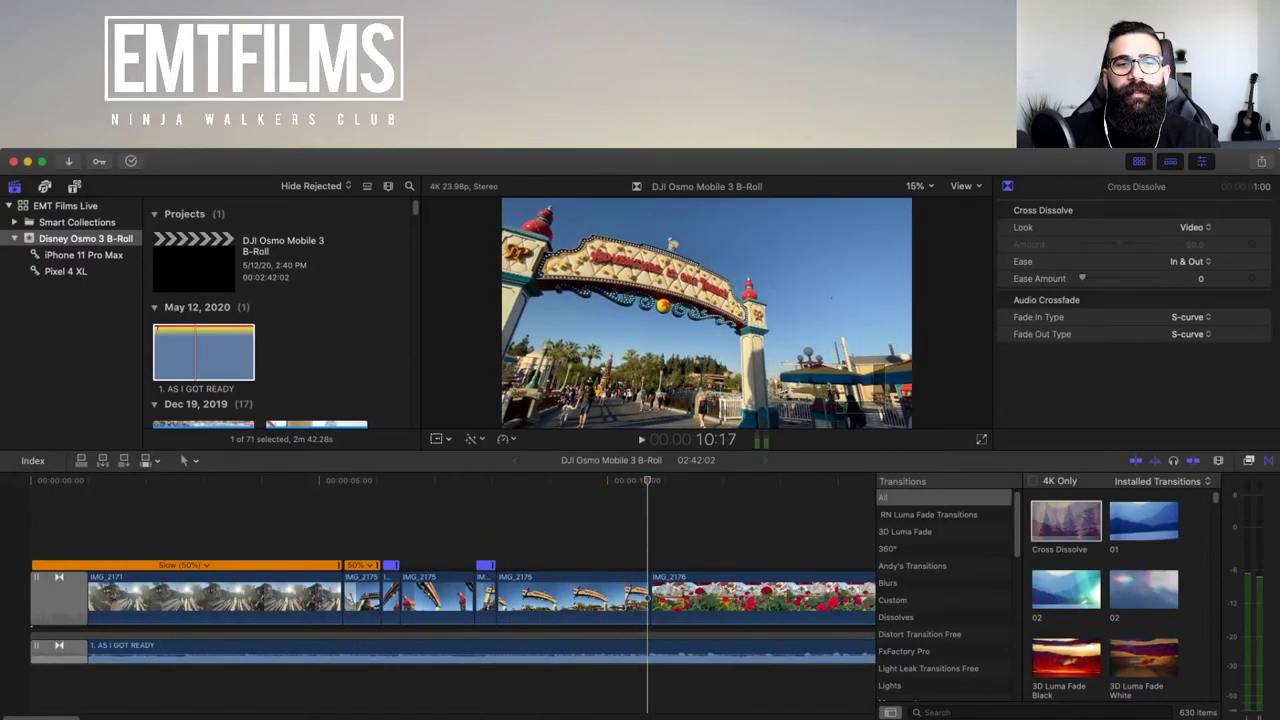
- Play back the speed-ramped IMG_2175 shots up to the flower clip to review the transition timing
{"action": "left_click", "coordinate": [440, 598]}
{"action": "key", "text": "space"}
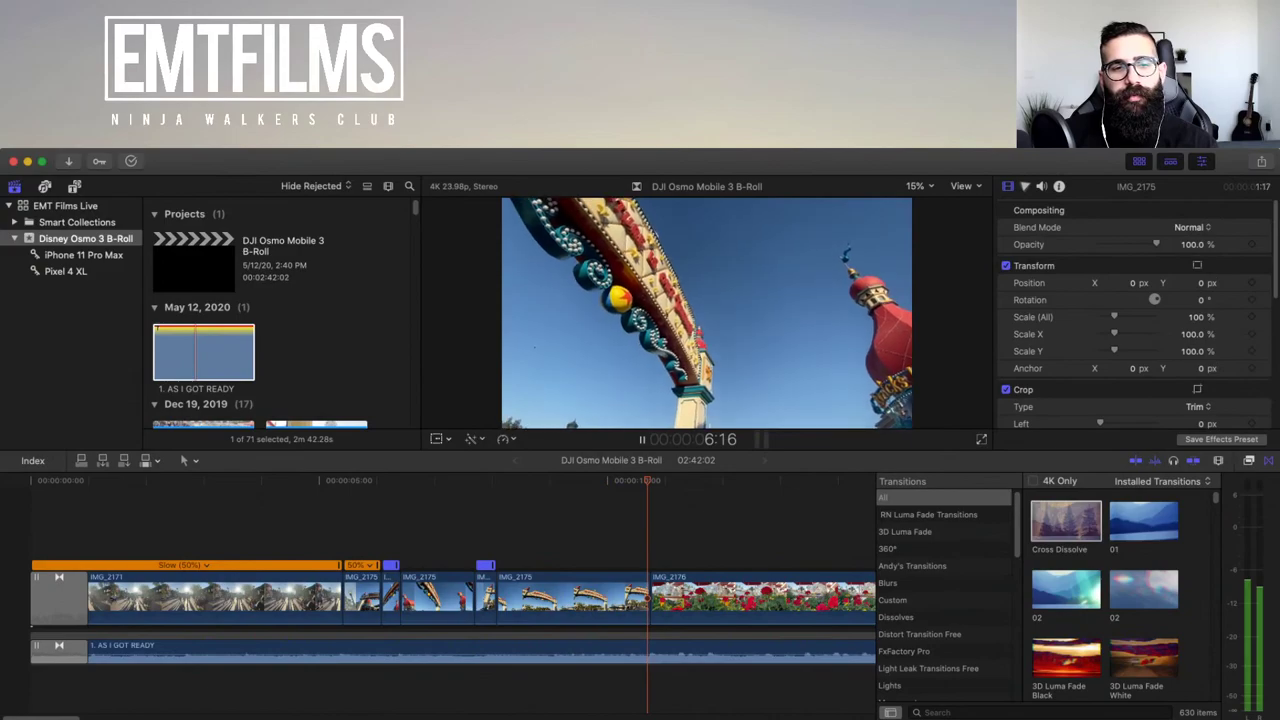
{"action": "key", "text": "space"}
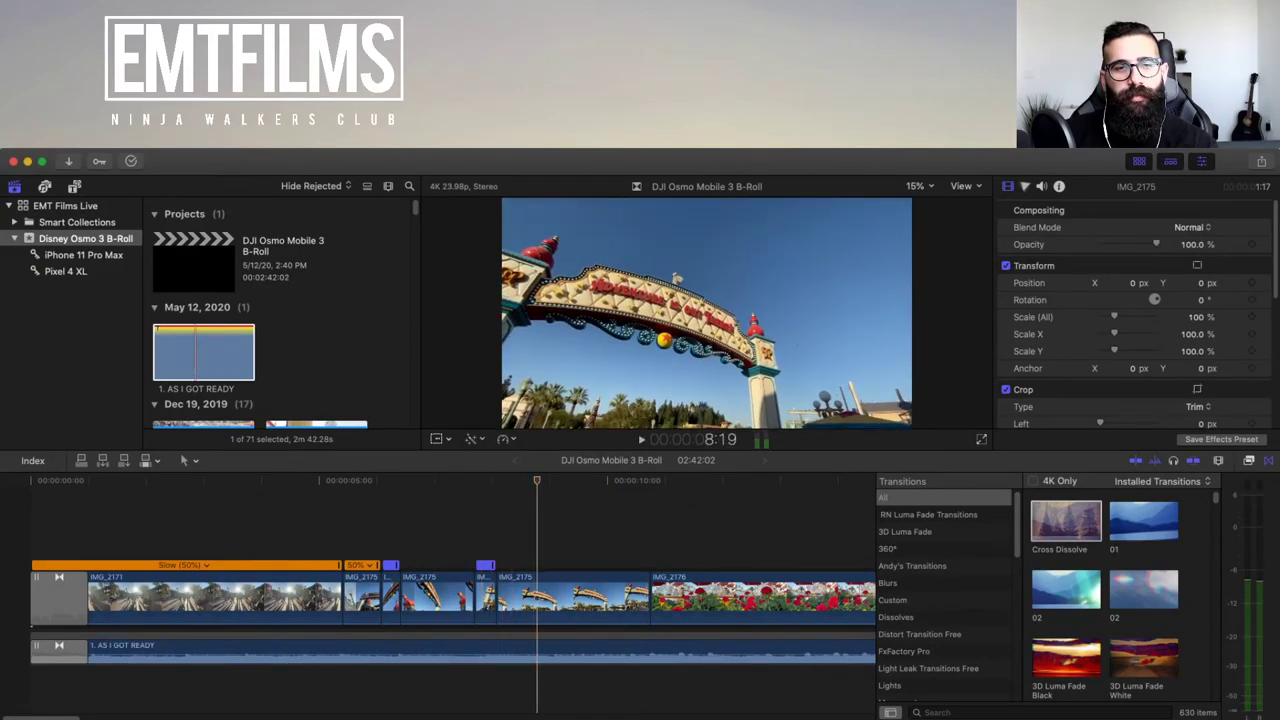
{"action": "key", "text": "space"}
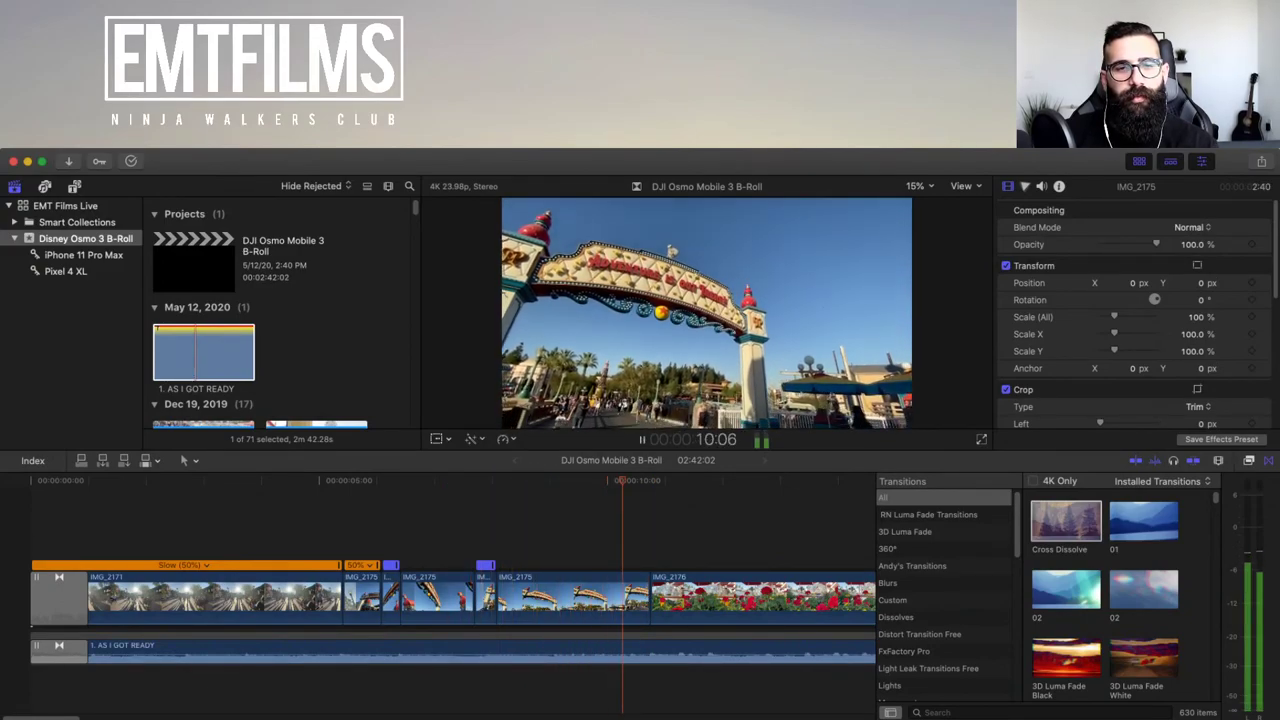
{"action": "key", "text": "space"}
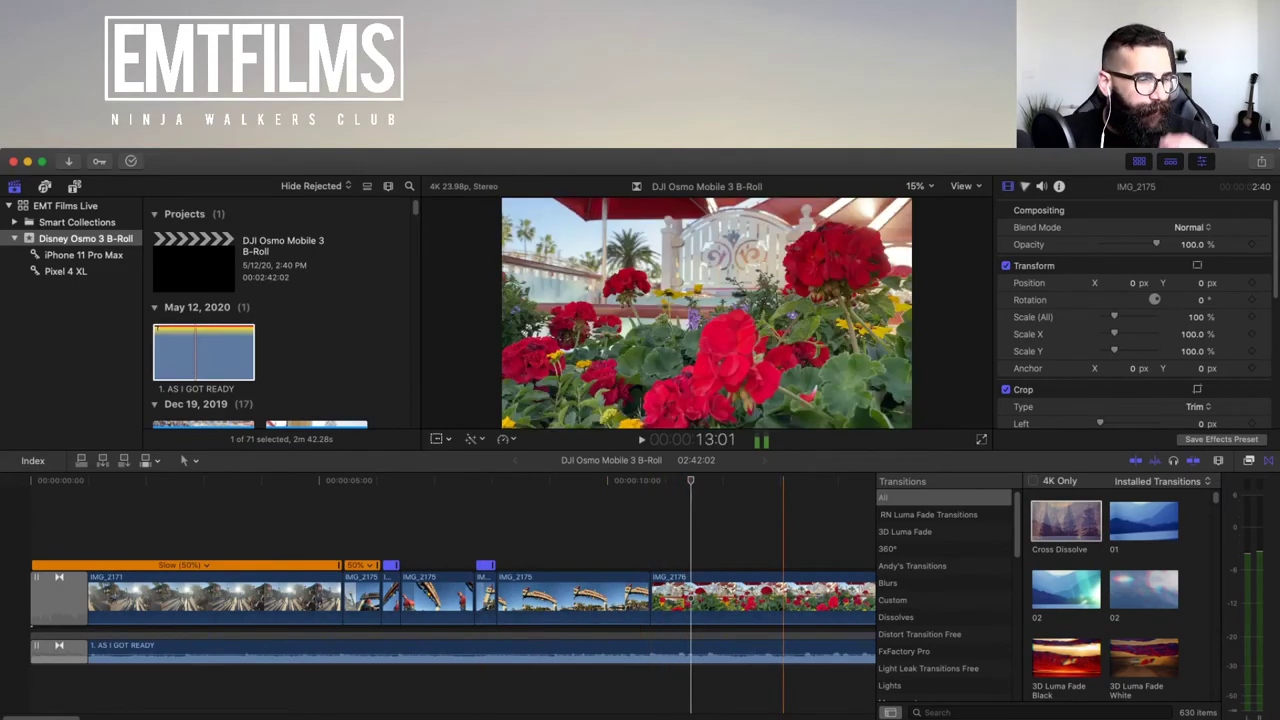
{"action": "left_click", "coordinate": [702, 480]}
{"action": "key", "text": "shift+Left"}
{"action": "key", "text": "shift+Left"}
{"action": "key", "text": "shift+Left"}
{"action": "key", "text": "shift+Left"}
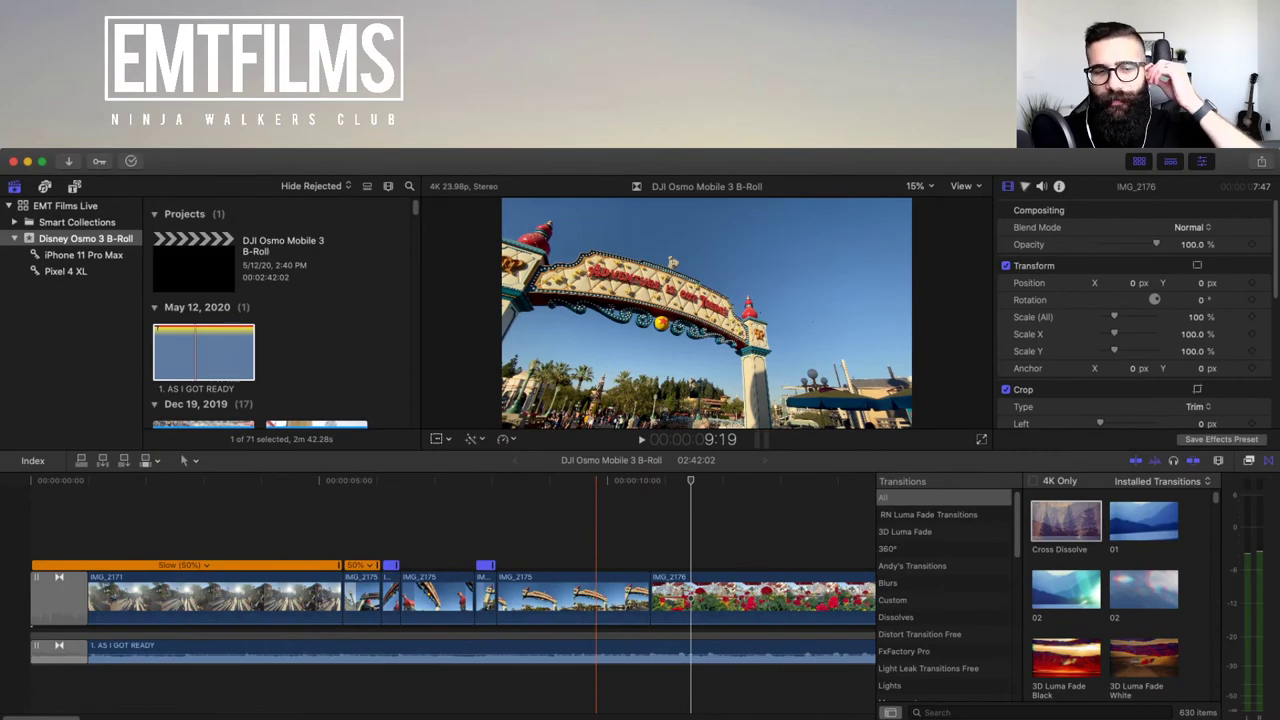
{"action": "key", "text": "shift+Right"}
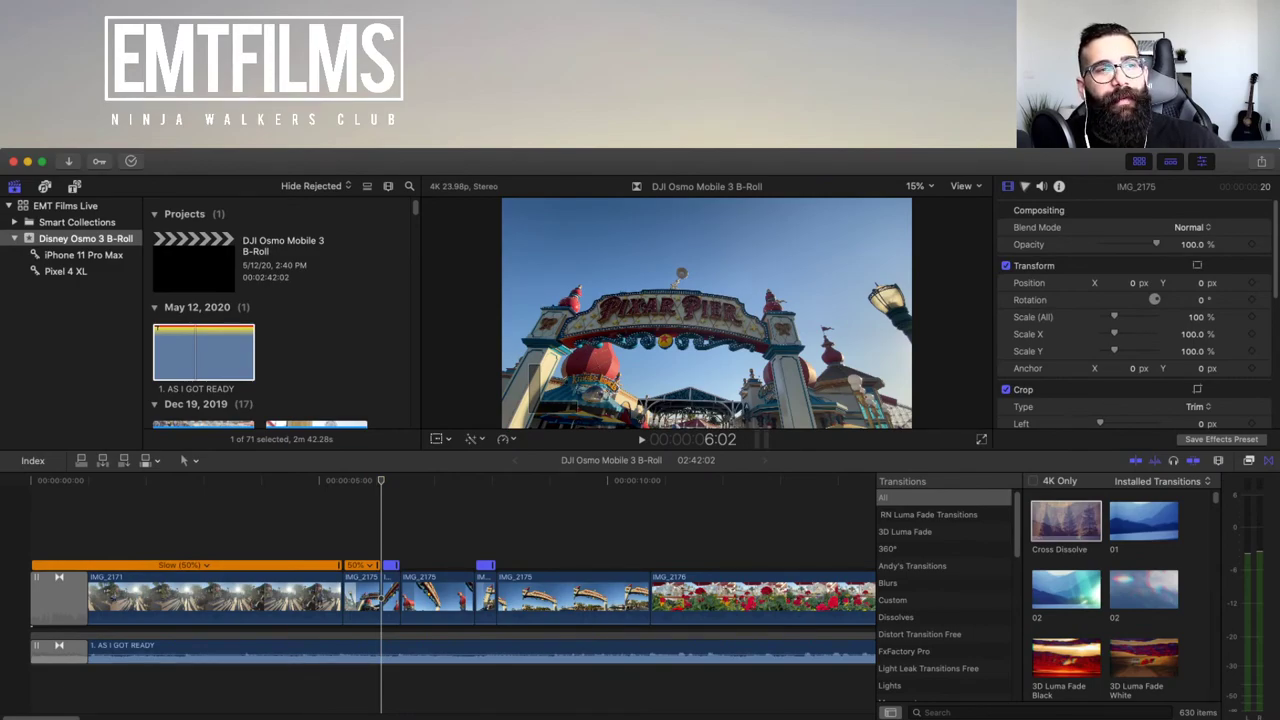
- Open the built-in Sound Effects library and browse its whoosh sounds
{"action": "key", "text": "shift+super+1"}
{"action": "left_click", "coordinate": [46, 238]}
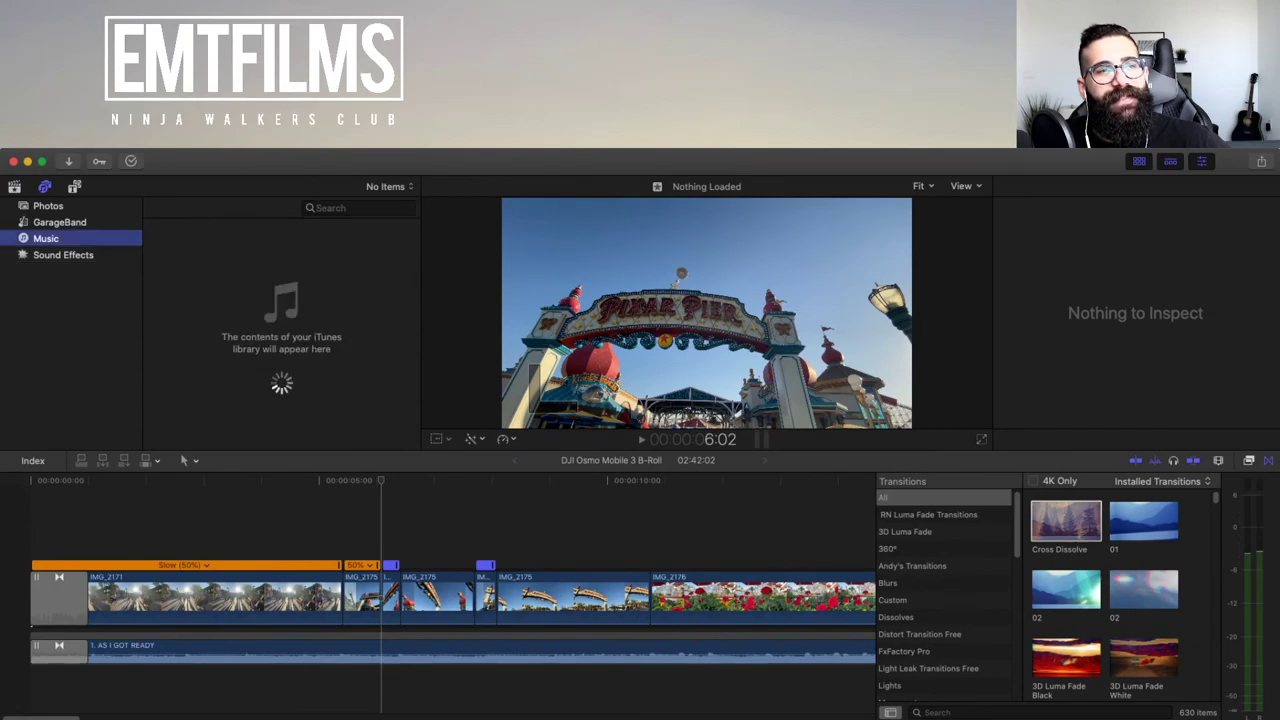
{"action": "left_click", "coordinate": [59, 222]}
{"action": "left_click", "coordinate": [48, 205]}
{"action": "left_click", "coordinate": [59, 222]}
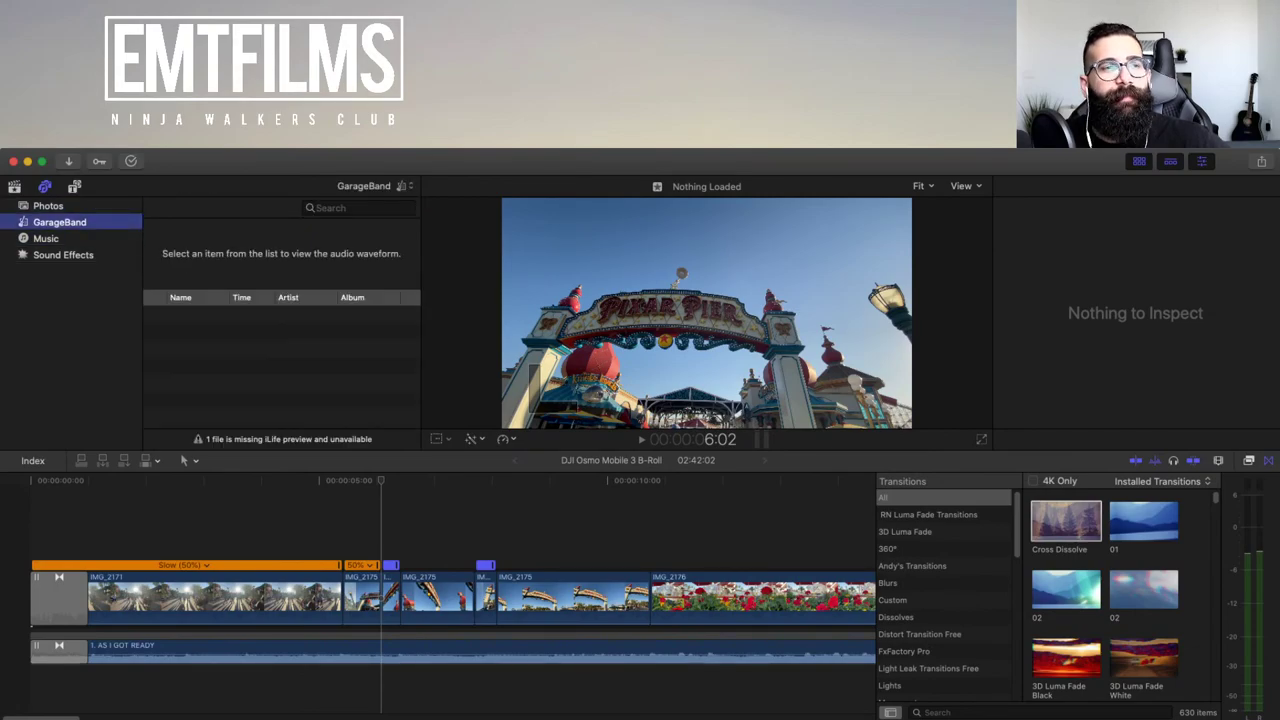
{"action": "left_click", "coordinate": [46, 238]}
{"action": "left_click", "coordinate": [63, 254]}
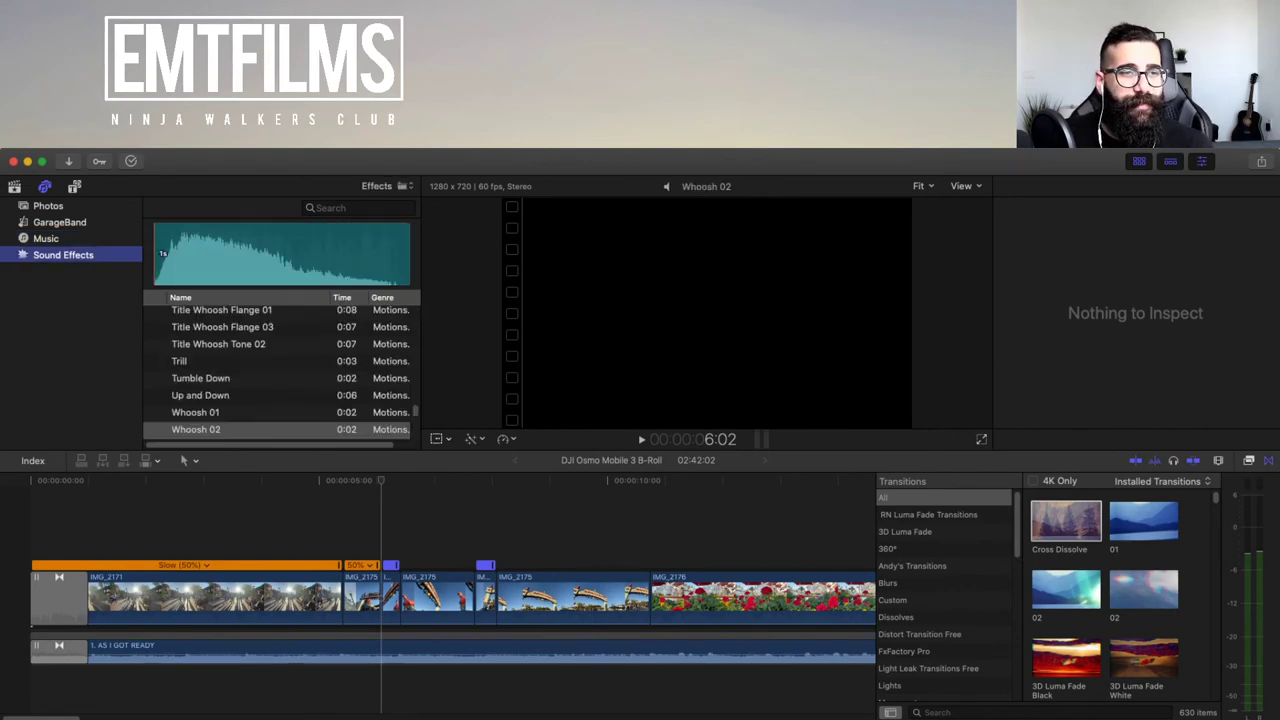
{"action": "scroll", "coordinate": [200, 380], "scroll_direction": "down", "scroll_amount": 3}
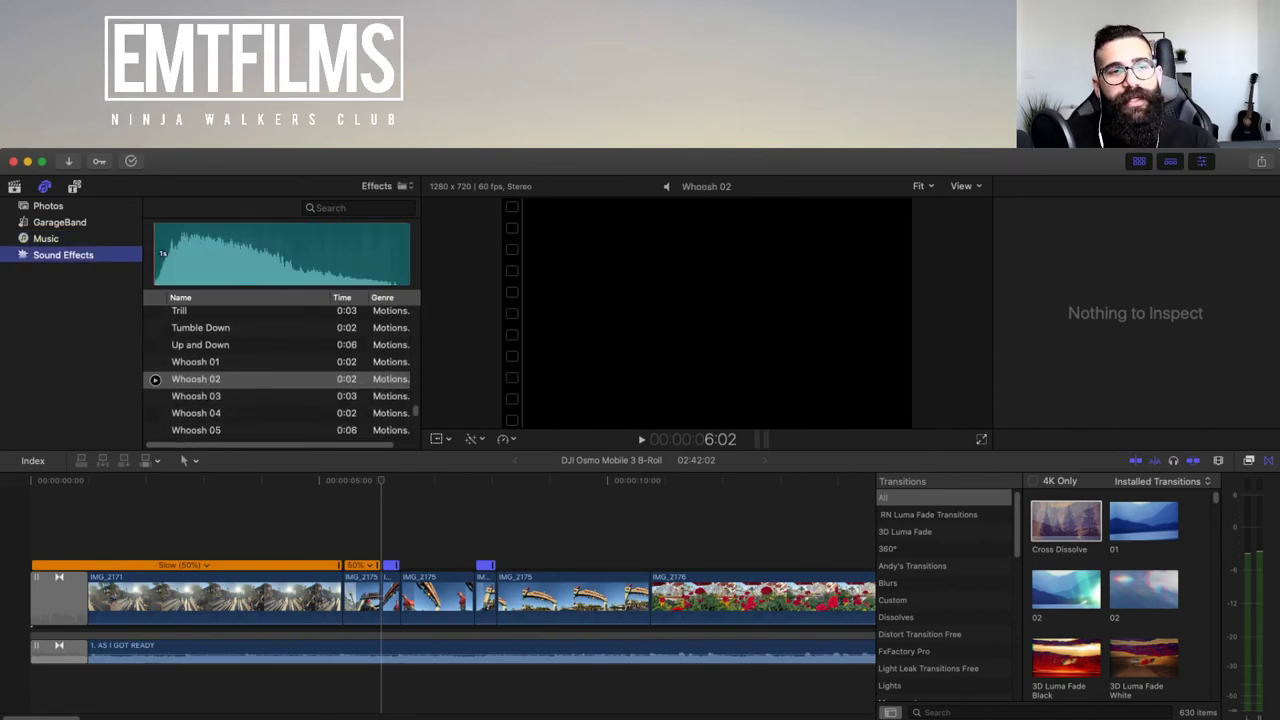
{"action": "scroll", "coordinate": [200, 350], "scroll_direction": "up", "scroll_amount": 5}
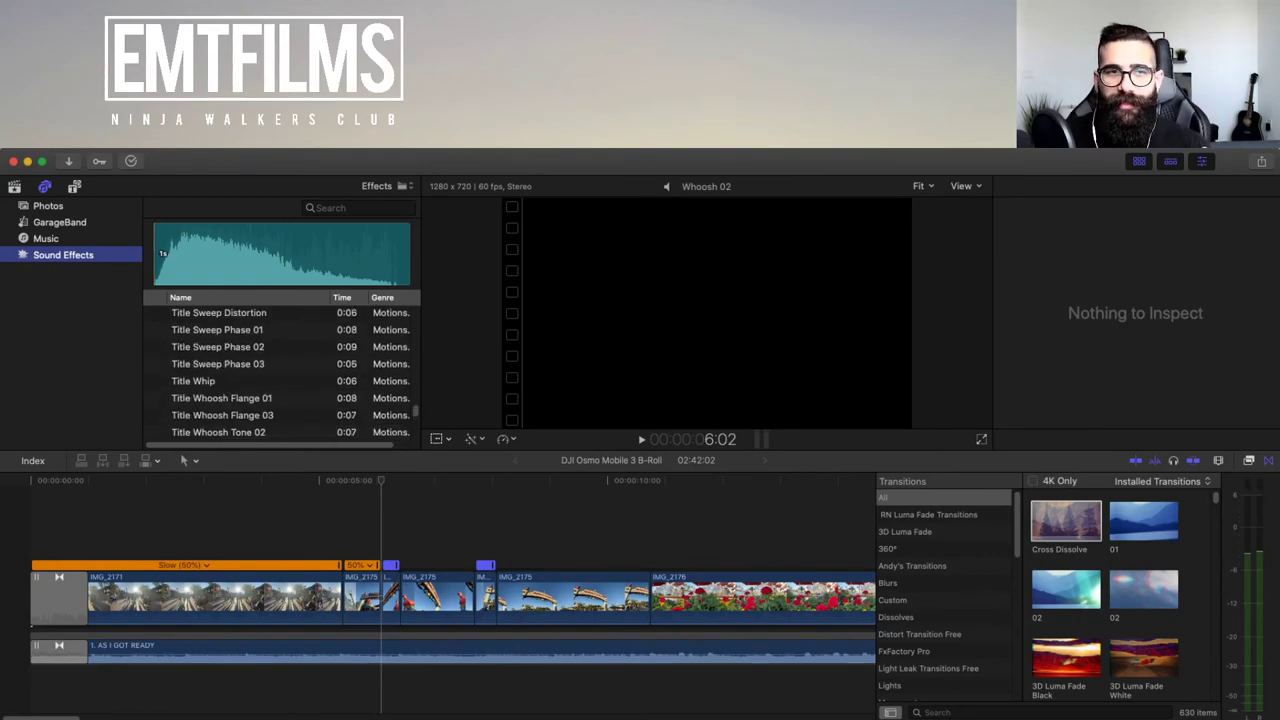
- Search the sound effects for "whoos" and preview Whoosh 01 and Whoosh 02
{"action": "left_click", "coordinate": [330, 208]}
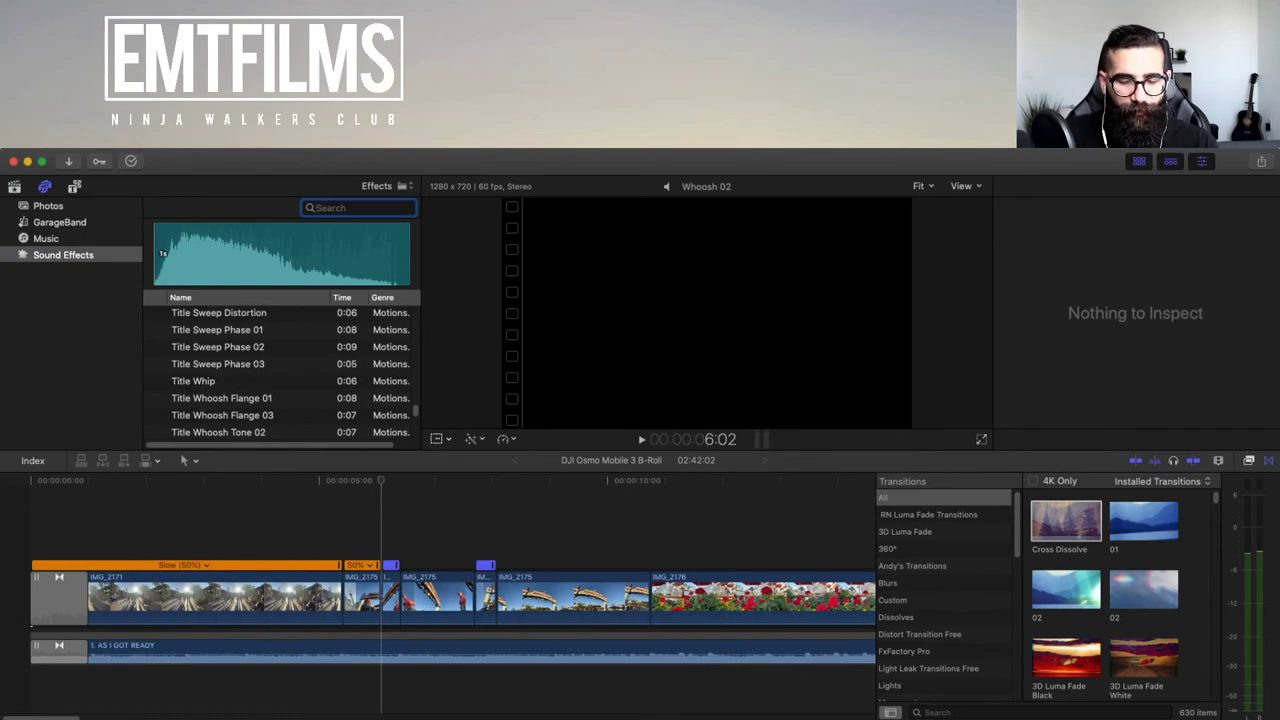
{"action": "type", "text": "whoos"}
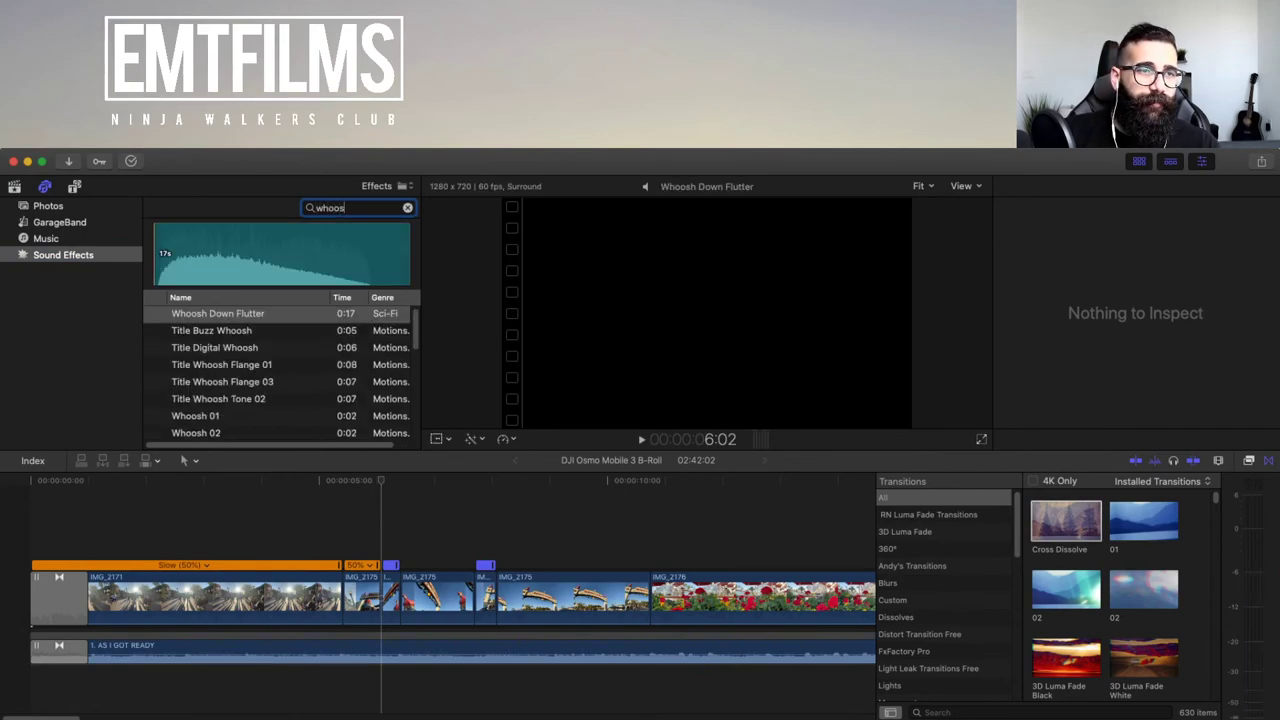
{"action": "scroll", "coordinate": [155, 383], "scroll_direction": "down", "scroll_amount": 2}
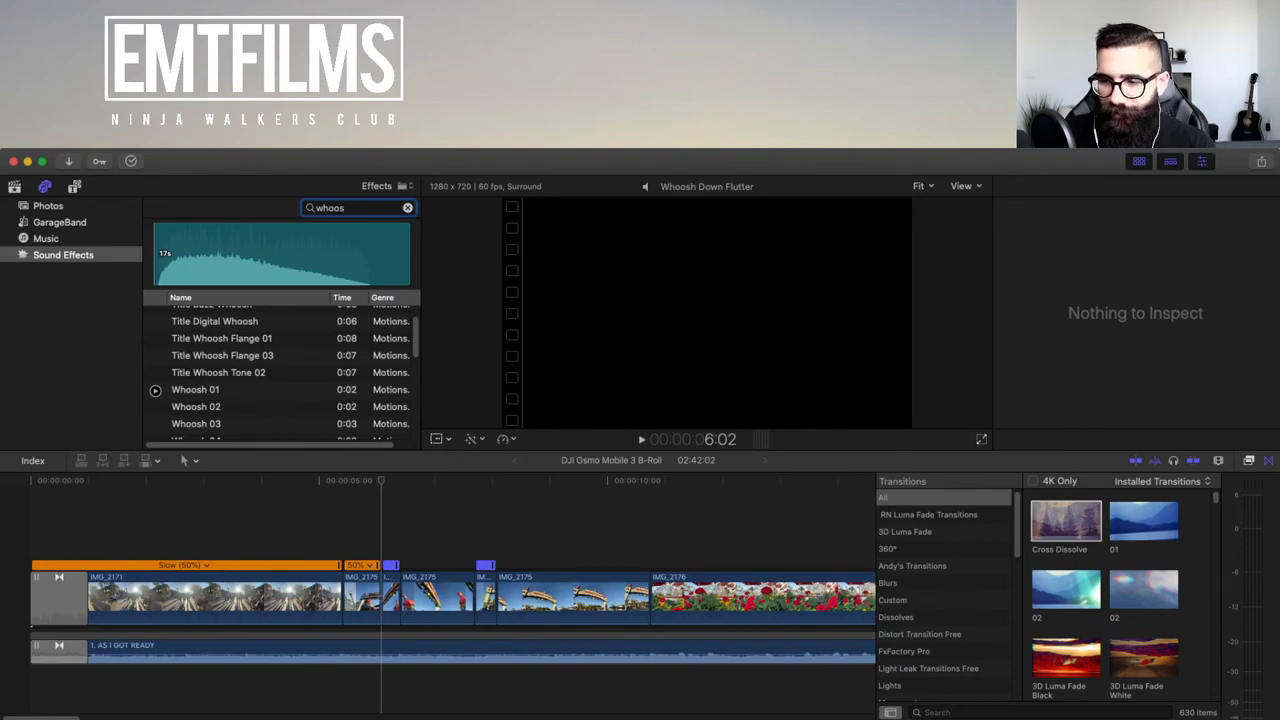
{"action": "left_click", "coordinate": [155, 389]}
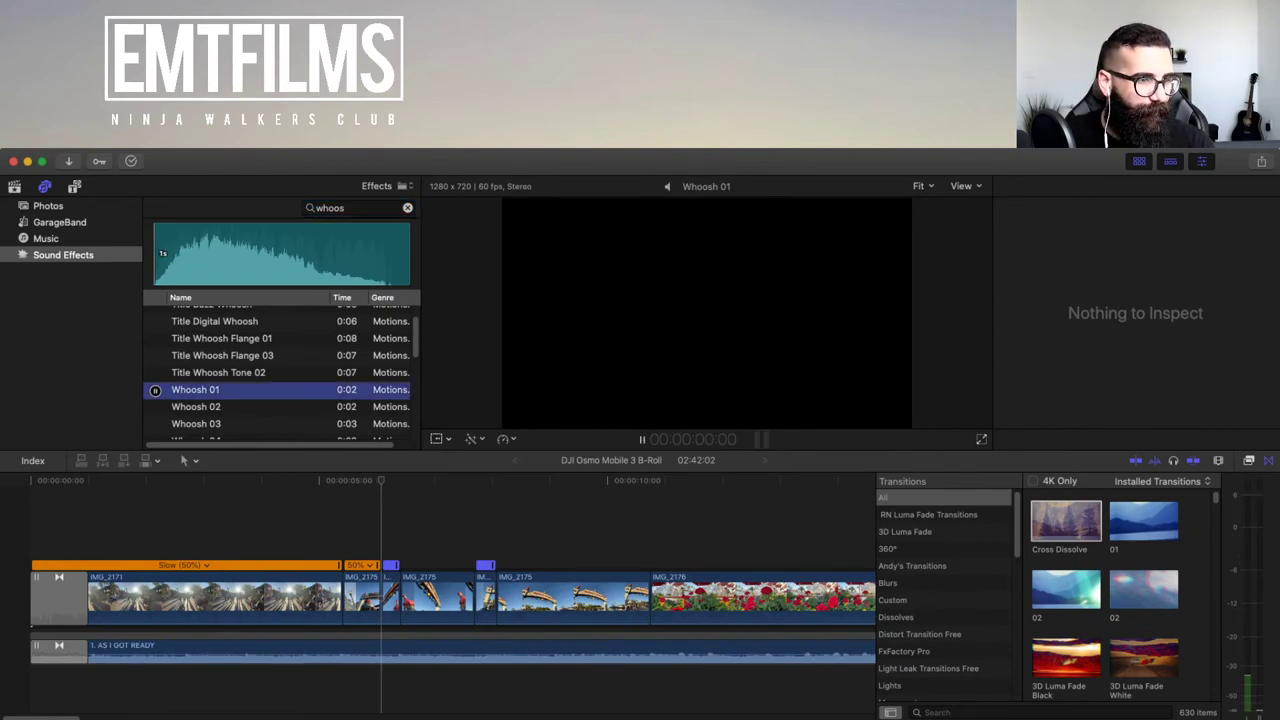
{"action": "left_click", "coordinate": [155, 406]}
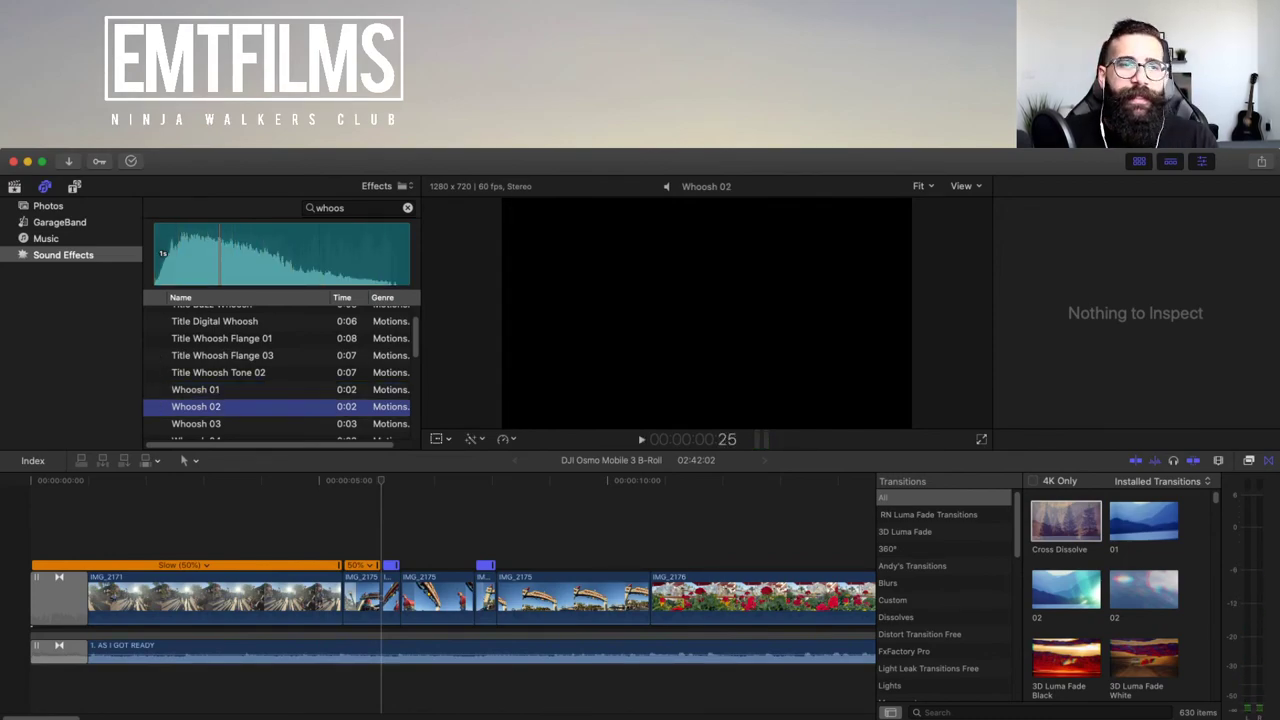
- Connect Whoosh 02 under the first sped-up IMG_2175 segment and trim it to about 23 frames with a fade-out
{"action": "left_click", "coordinate": [220, 255]}
{"action": "key", "text": "q"}
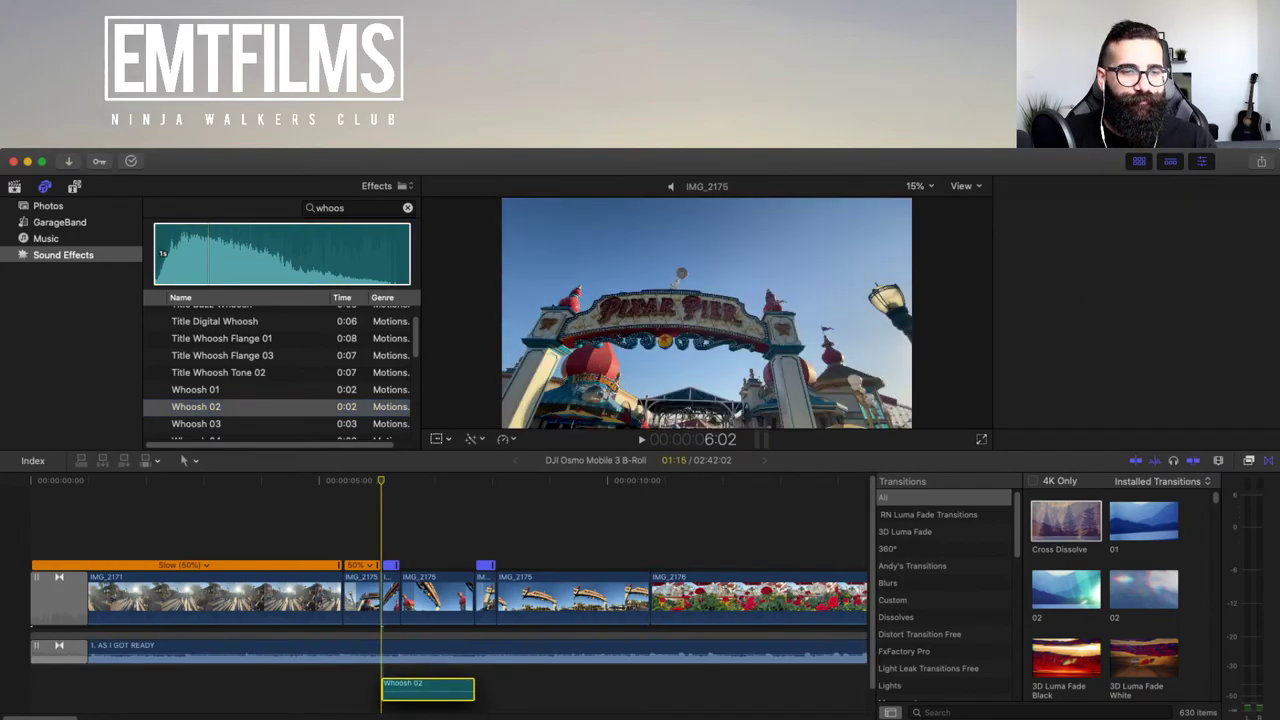
{"action": "key", "text": "super+equal"}
{"action": "key", "text": "super+equal"}
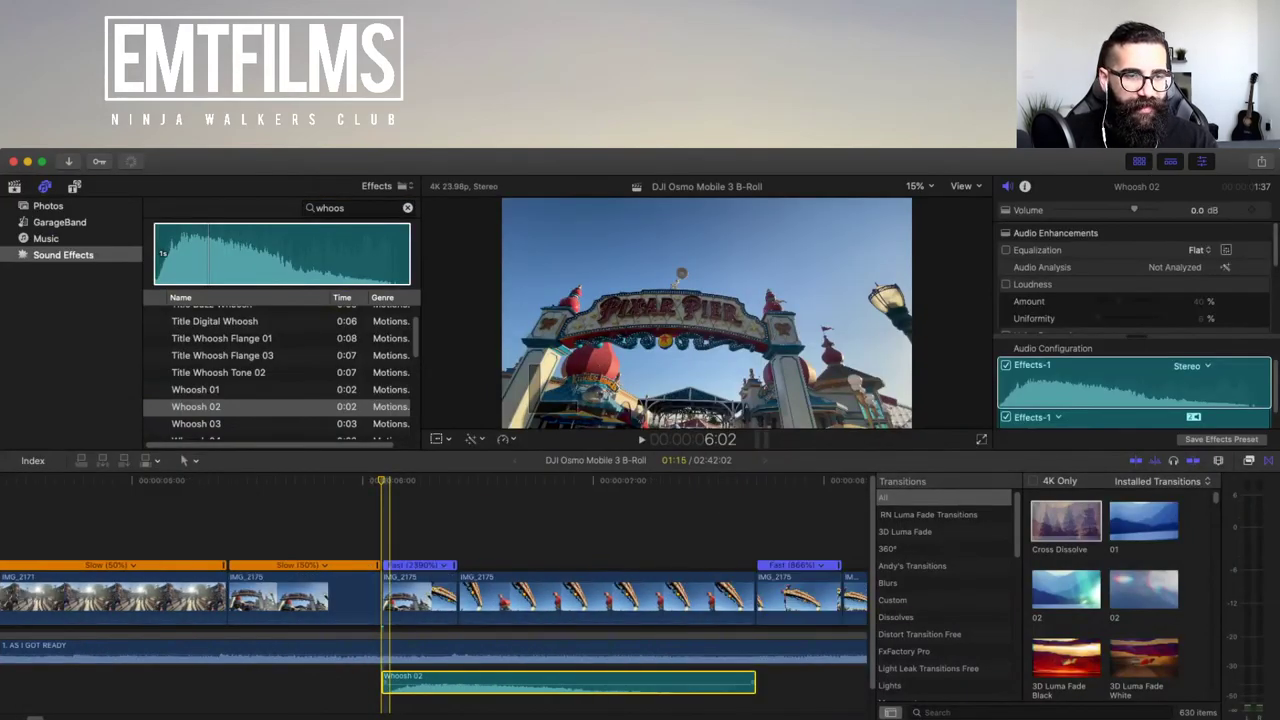
{"action": "mouse_move", "coordinate": [410, 683]}
{"action": "left_mouse_down"}
{"action": "mouse_move", "coordinate": [382, 683]}
{"action": "mouse_move", "coordinate": [417, 683]}
{"action": "left_mouse_up"}
{"action": "left_click_drag", "start_coordinate": [718, 682], "coordinate": [496, 682]}
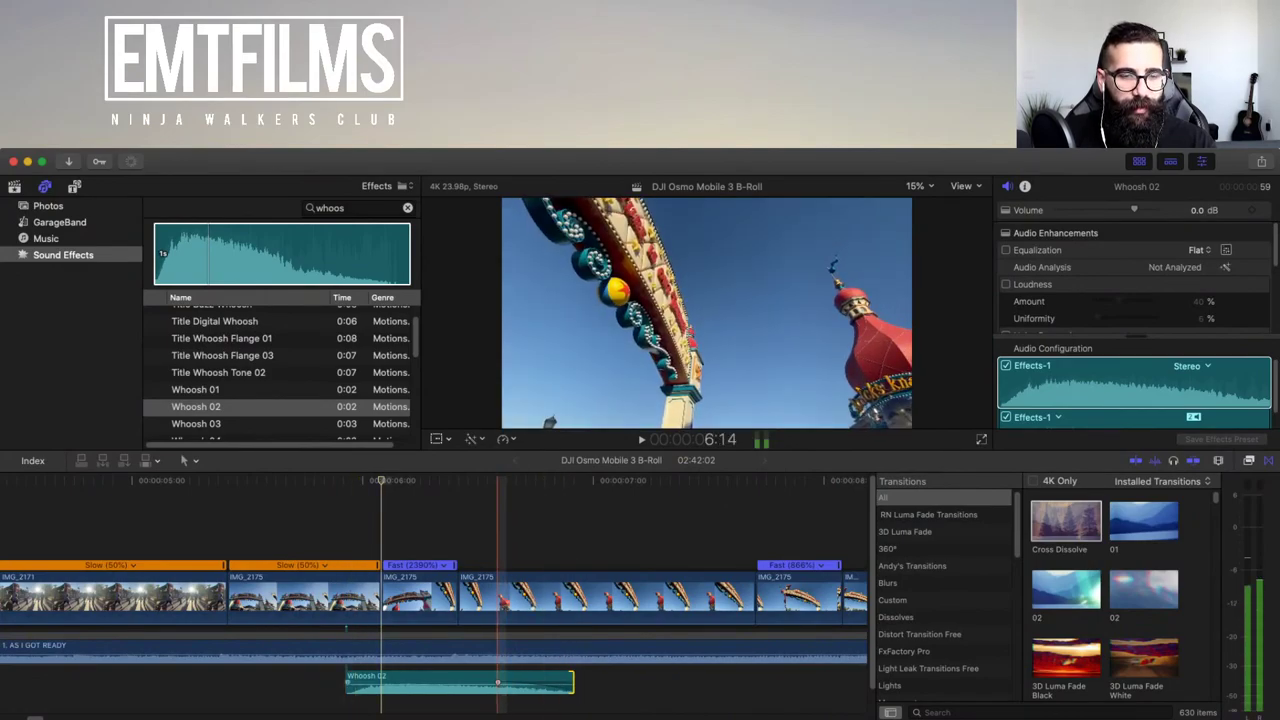
- Lower the volume of the Whoosh 02 clip on the timeline to -6 dB
{"action": "left_click", "coordinate": [497, 683]}
{"action": "key", "text": "ctrl+minus"}
{"action": "key", "text": "ctrl+minus"}
{"action": "key", "text": "ctrl+minus"}
{"action": "key", "text": "ctrl+minus"}
{"action": "key", "text": "ctrl+minus"}
{"action": "key", "text": "ctrl+minus"}
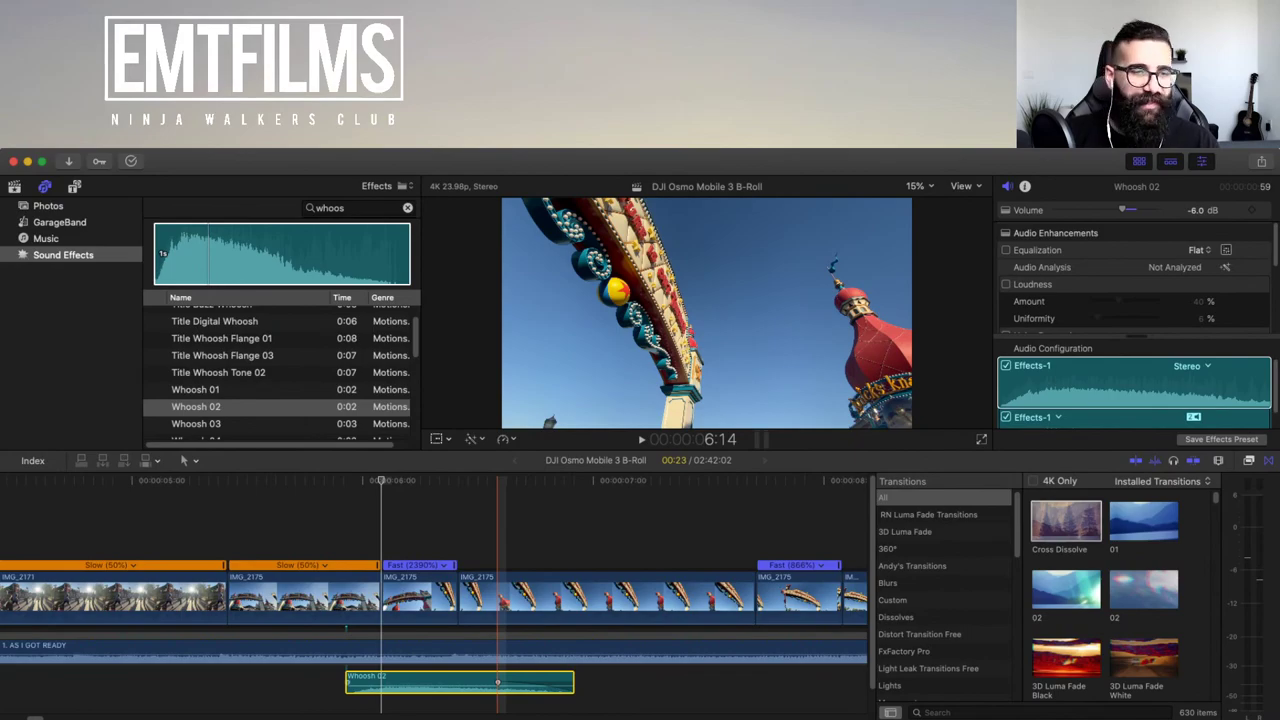
- Play back the whoosh with the music and shift the Whoosh 02 clip slightly later on the timeline
{"action": "key", "text": "super+minus"}
{"action": "key", "text": "super+minus"}
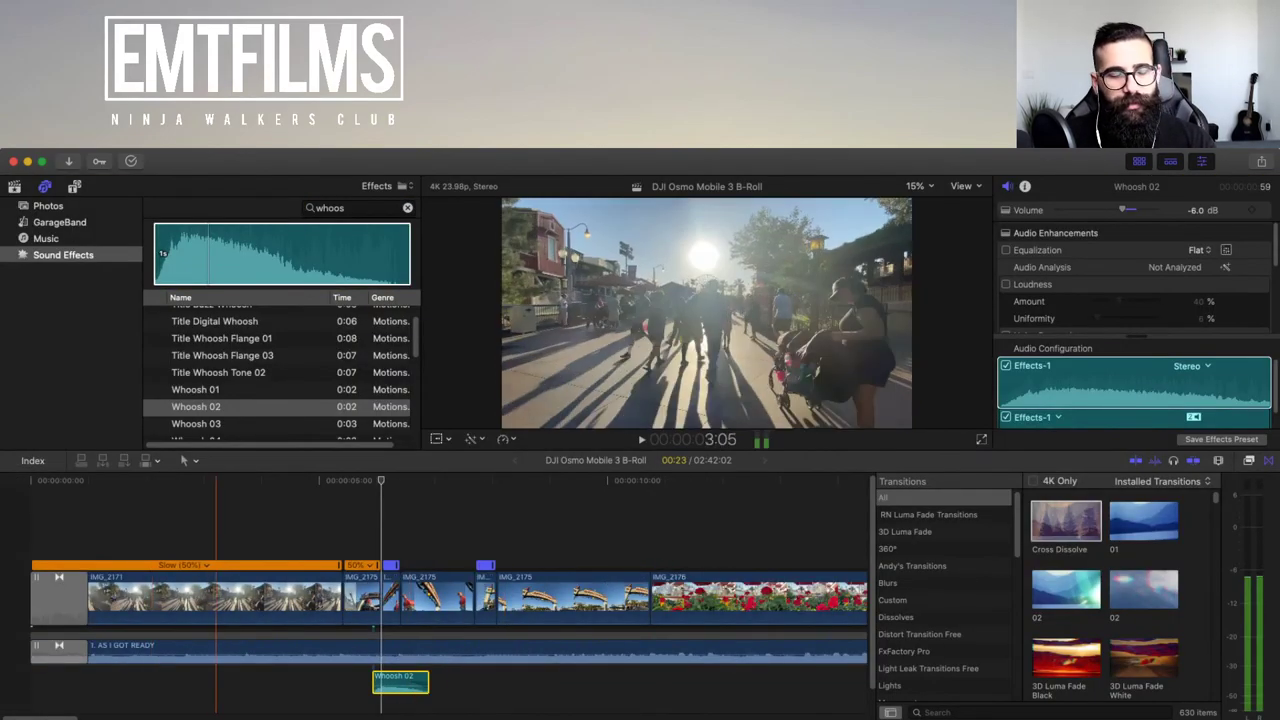
{"action": "key", "text": "space"}
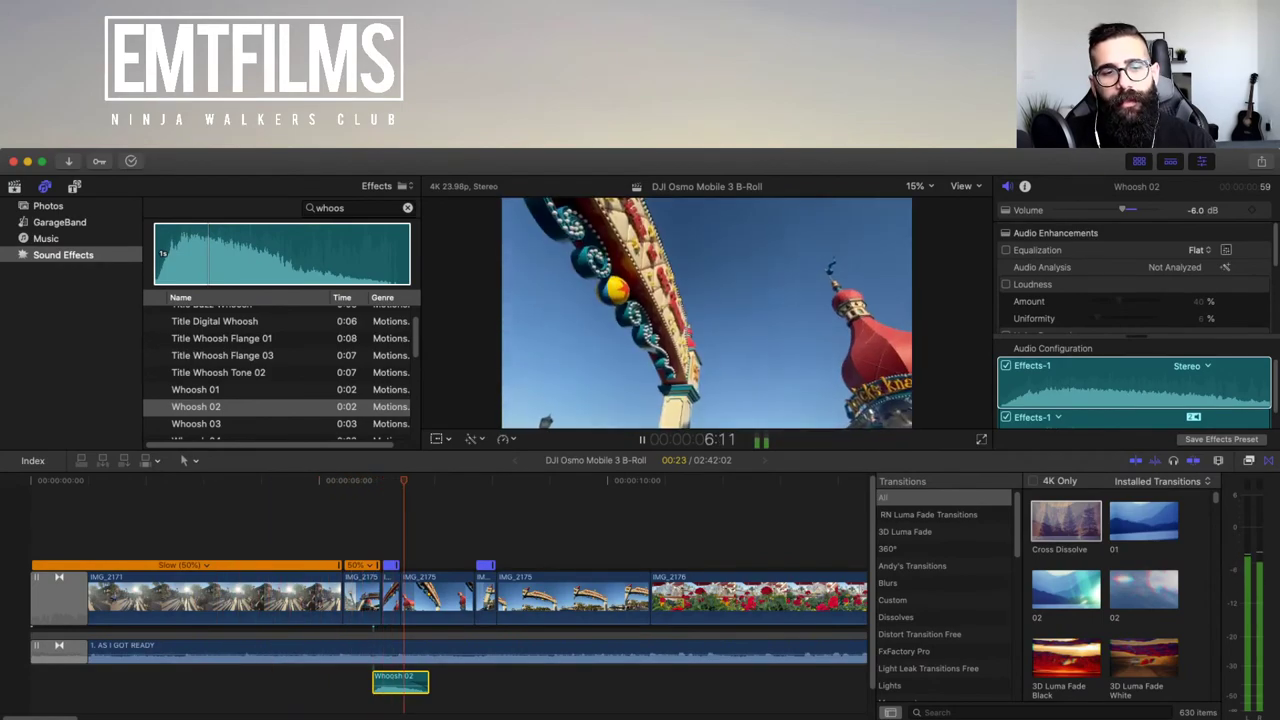
{"action": "key", "text": "space"}
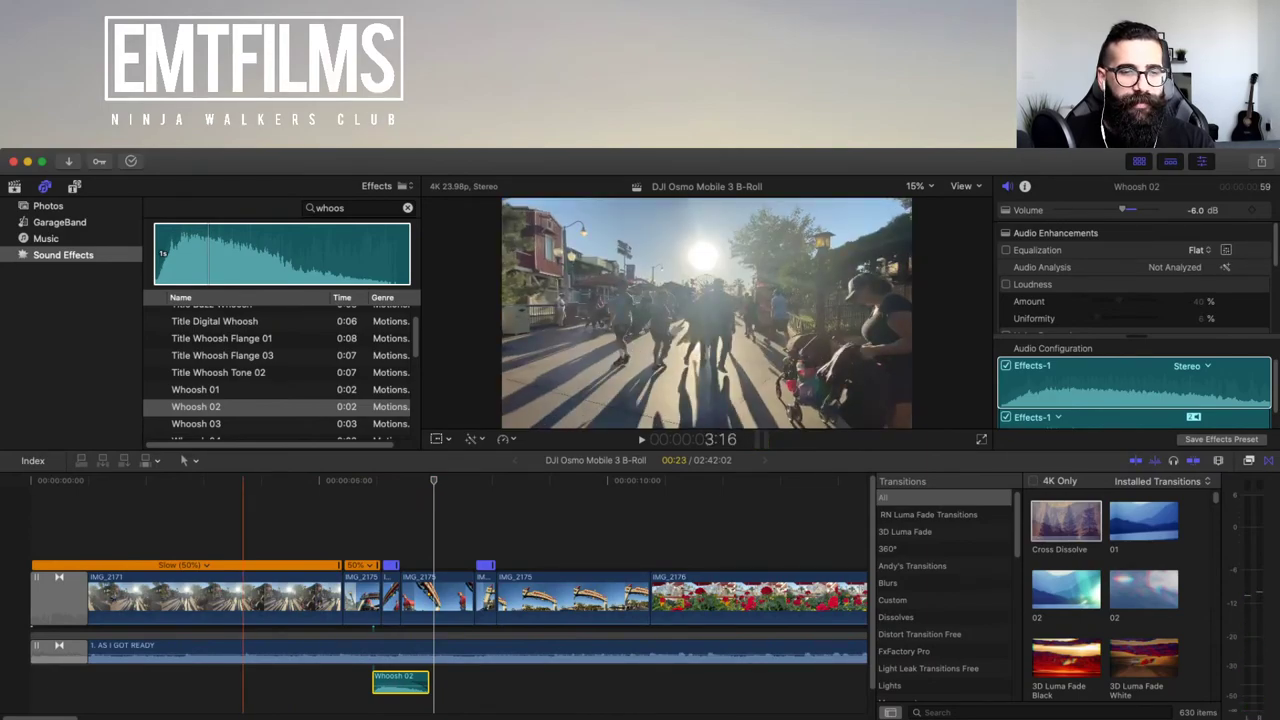
{"action": "left_click_drag", "start_coordinate": [400, 682], "coordinate": [405, 682]}
{"action": "key", "text": "space"}
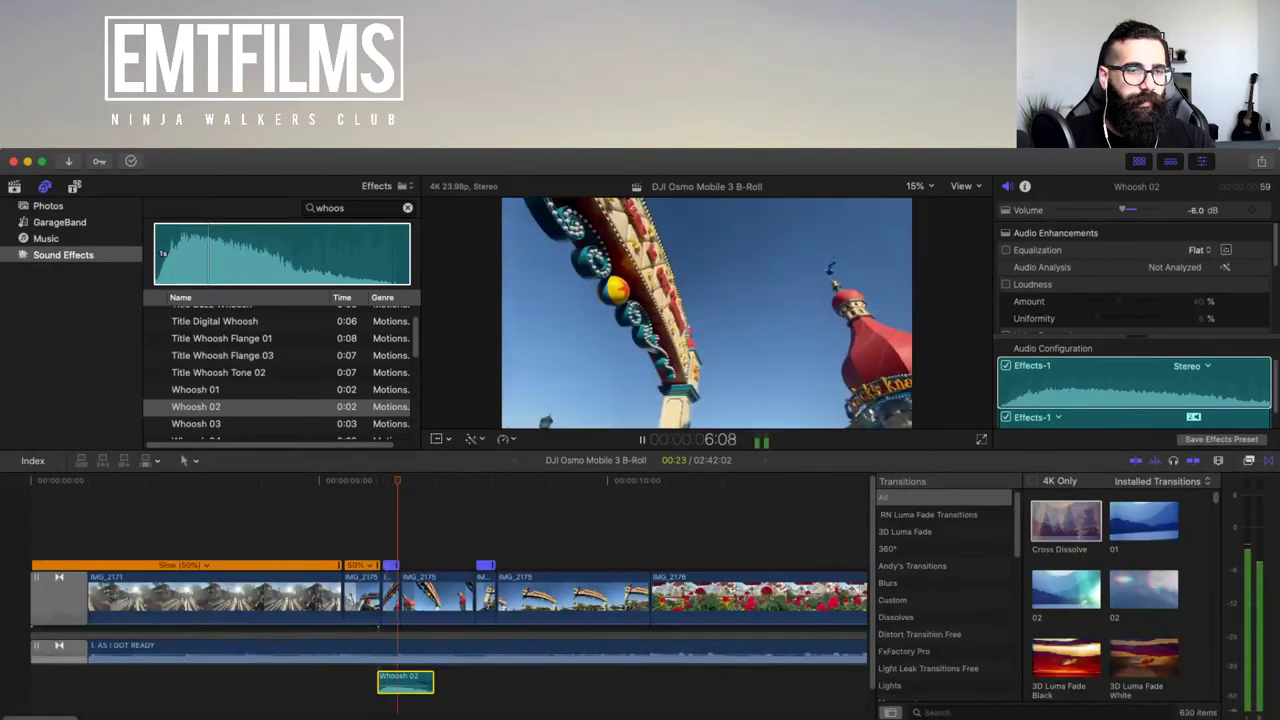
{"action": "key", "text": "space"}
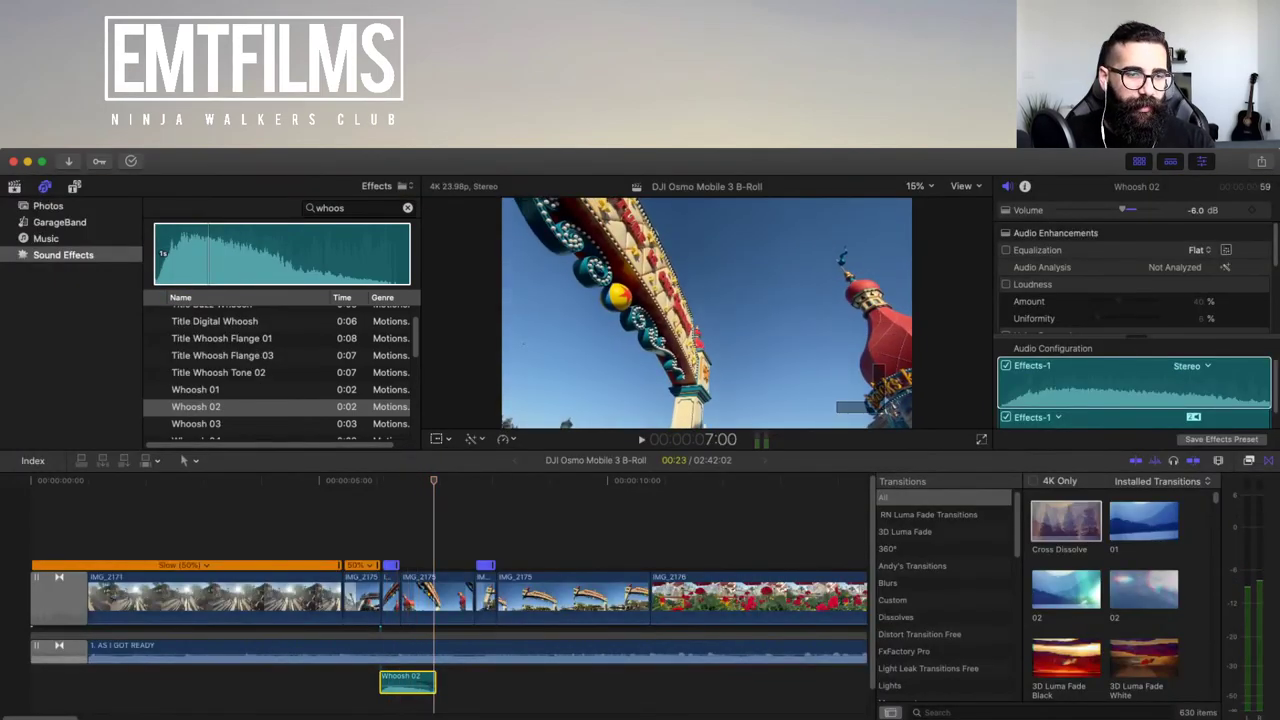
- Refine the Whoosh 02 clip with a volume of -7 dB, a short fade-in and an earlier end
{"action": "key", "text": "super+equal"}
{"action": "key", "text": "super+equal"}
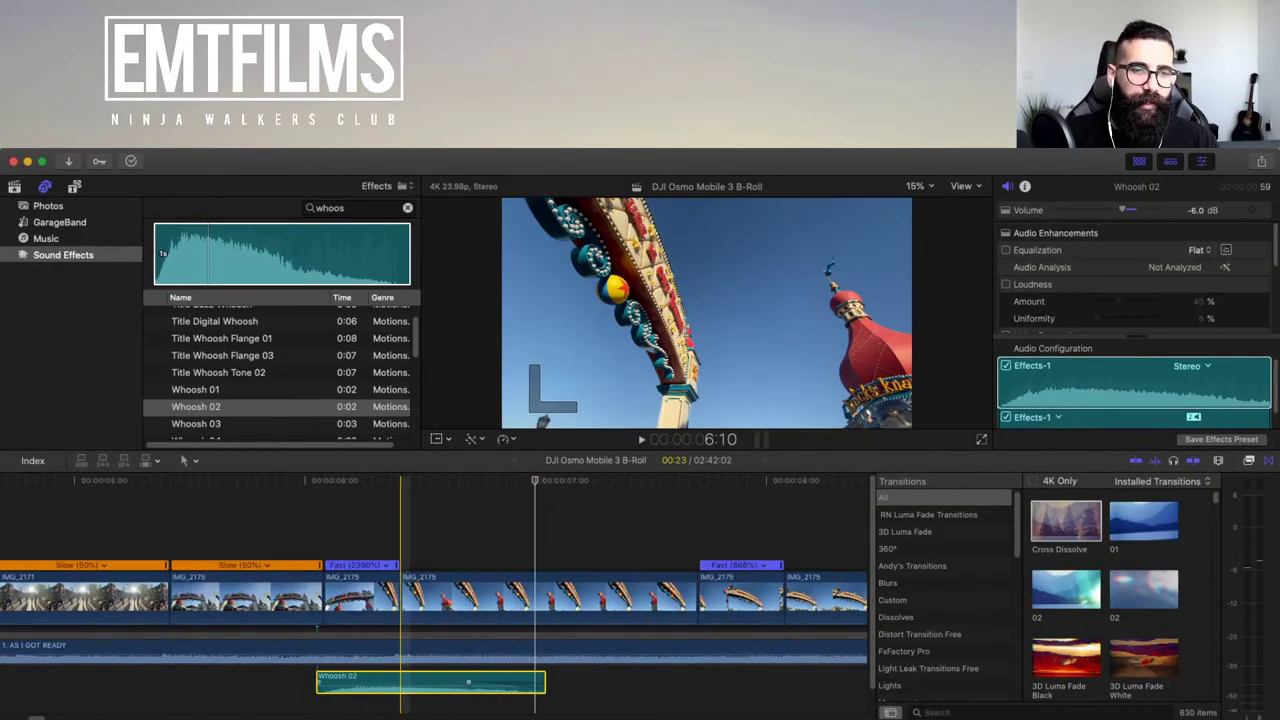
{"action": "key", "text": "ctrl+minus"}
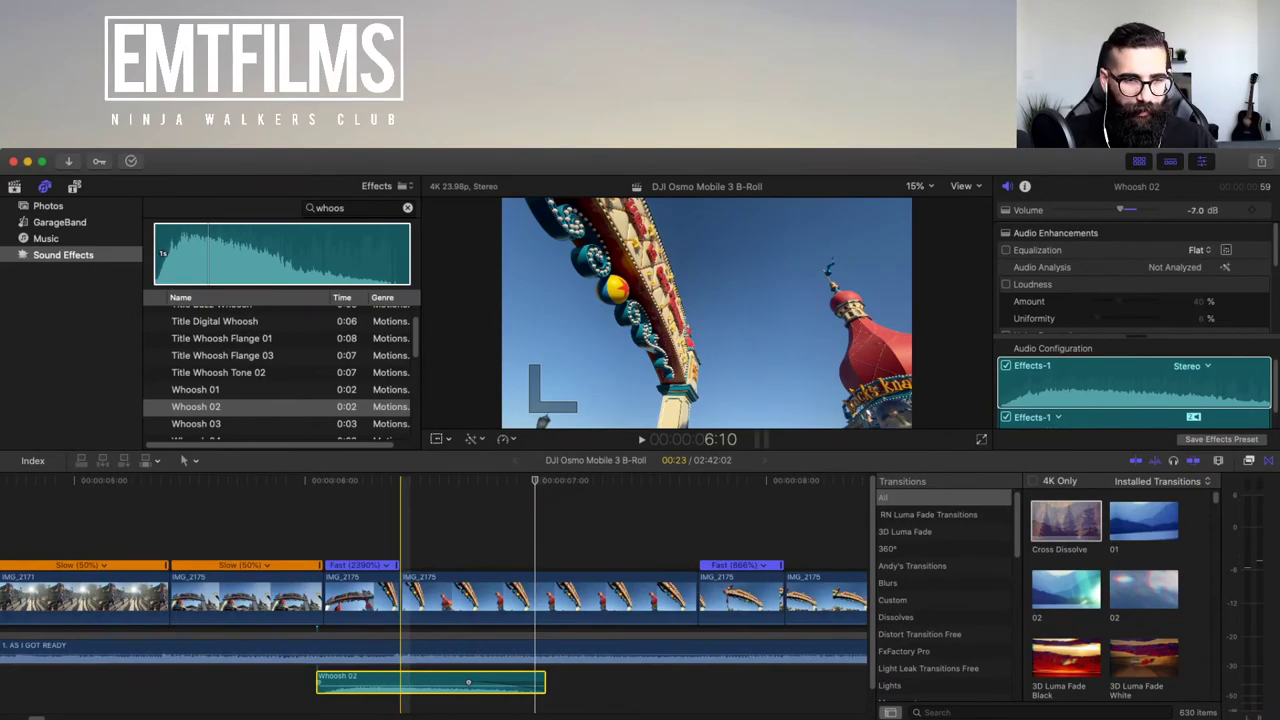
{"action": "left_click_drag", "start_coordinate": [318, 682], "coordinate": [339, 682]}
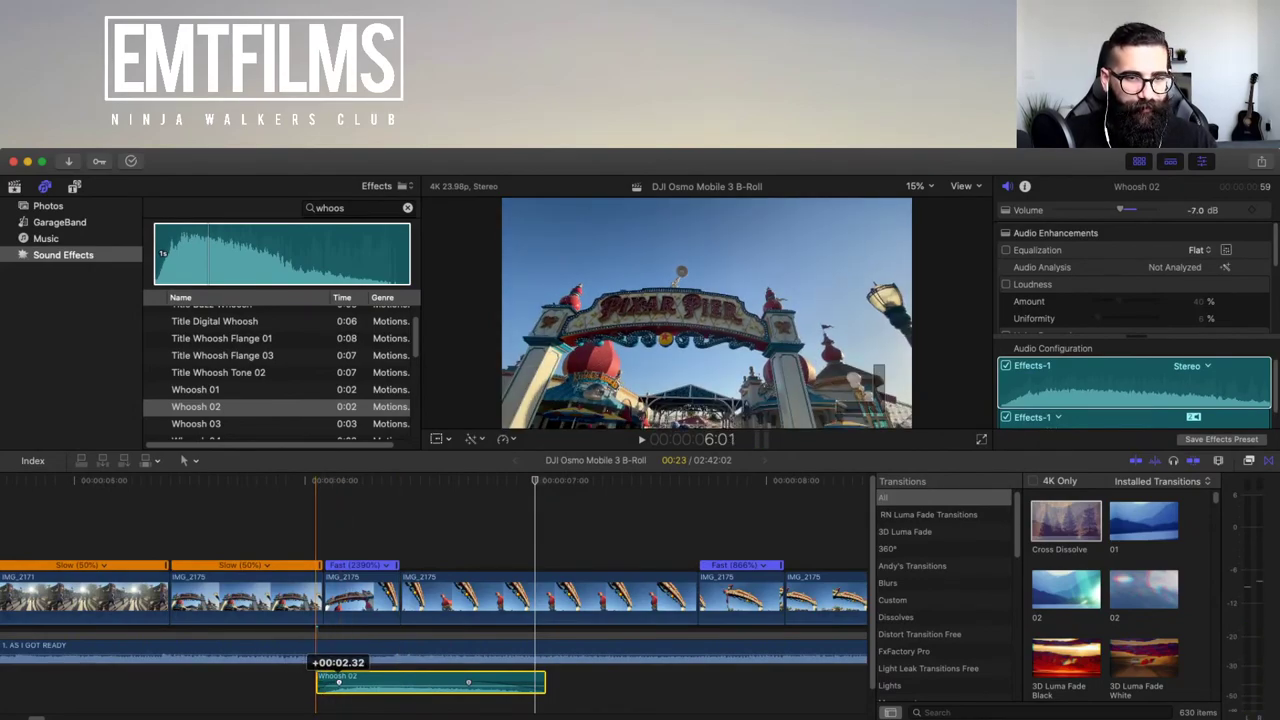
{"action": "left_click_drag", "start_coordinate": [545, 682], "coordinate": [490, 682]}
- Play back both sped-up IMG_2175 segments to check how the adjusted whoosh sounds
{"action": "key", "text": "super+minus"}
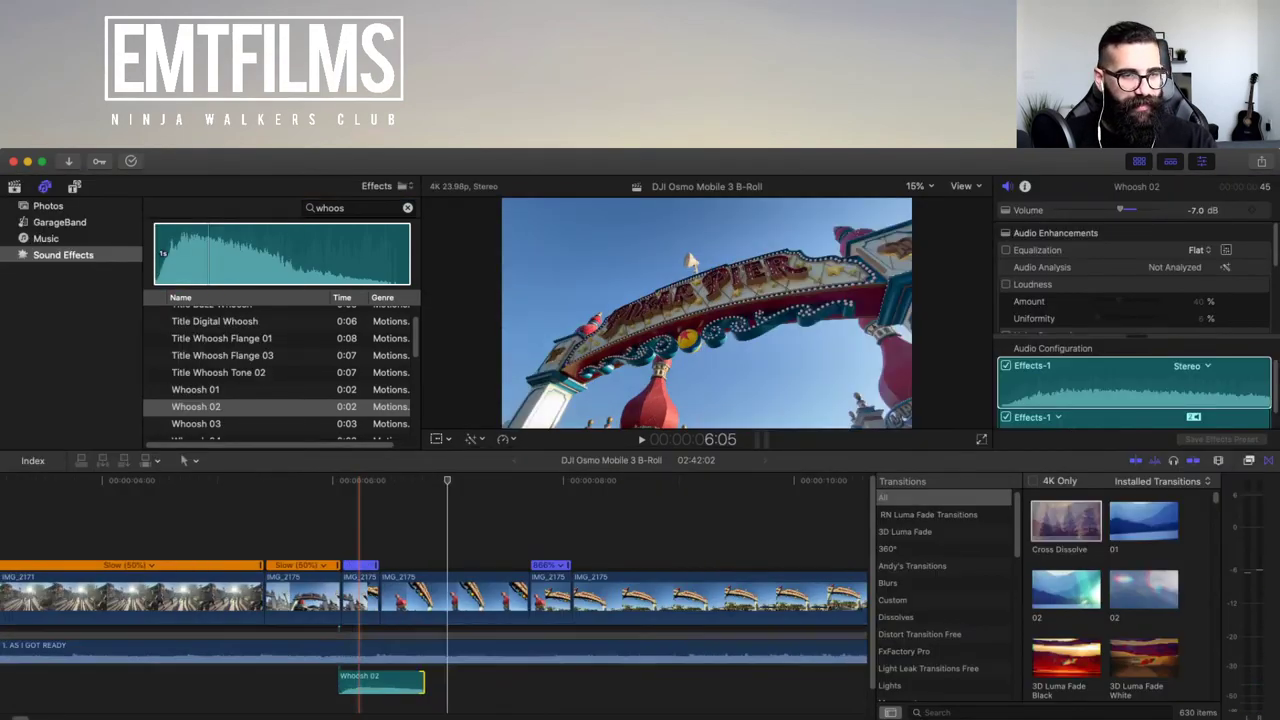
{"action": "key", "text": "super+minus"}
{"action": "key", "text": "super+minus"}
{"action": "left_click", "coordinate": [184, 682]}
{"action": "key", "text": "space"}
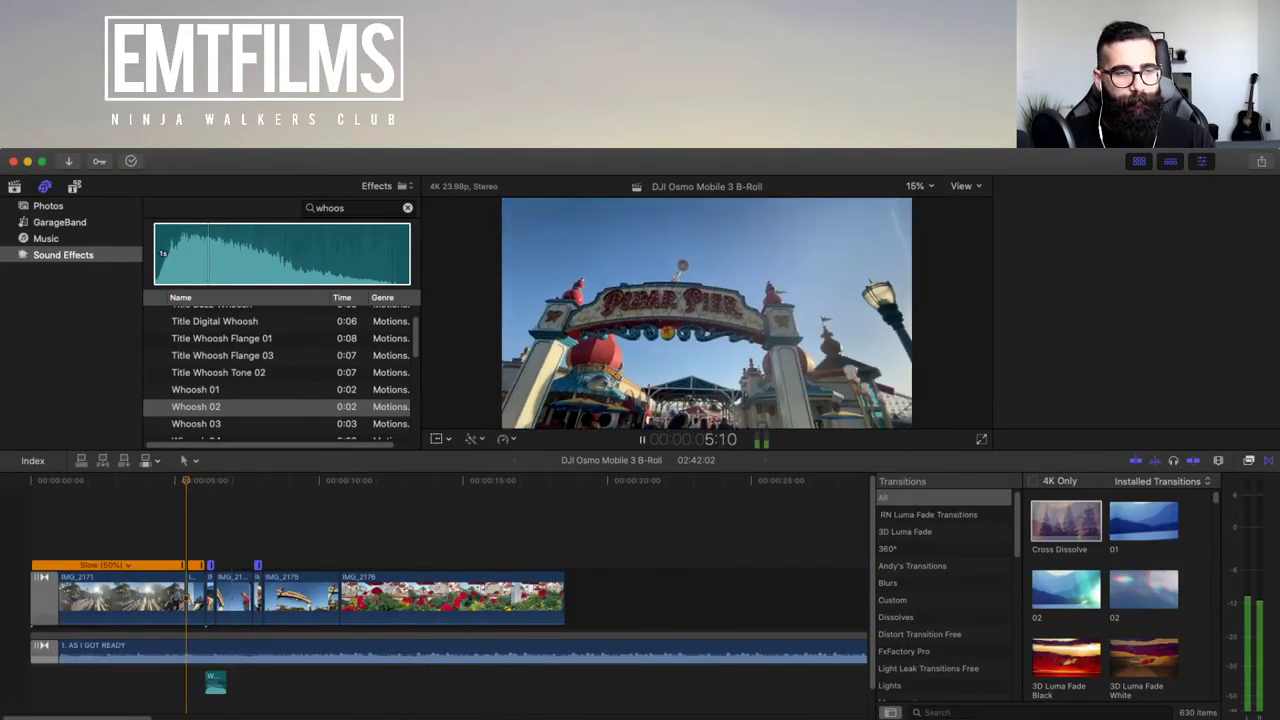
{"action": "key", "text": "l"}
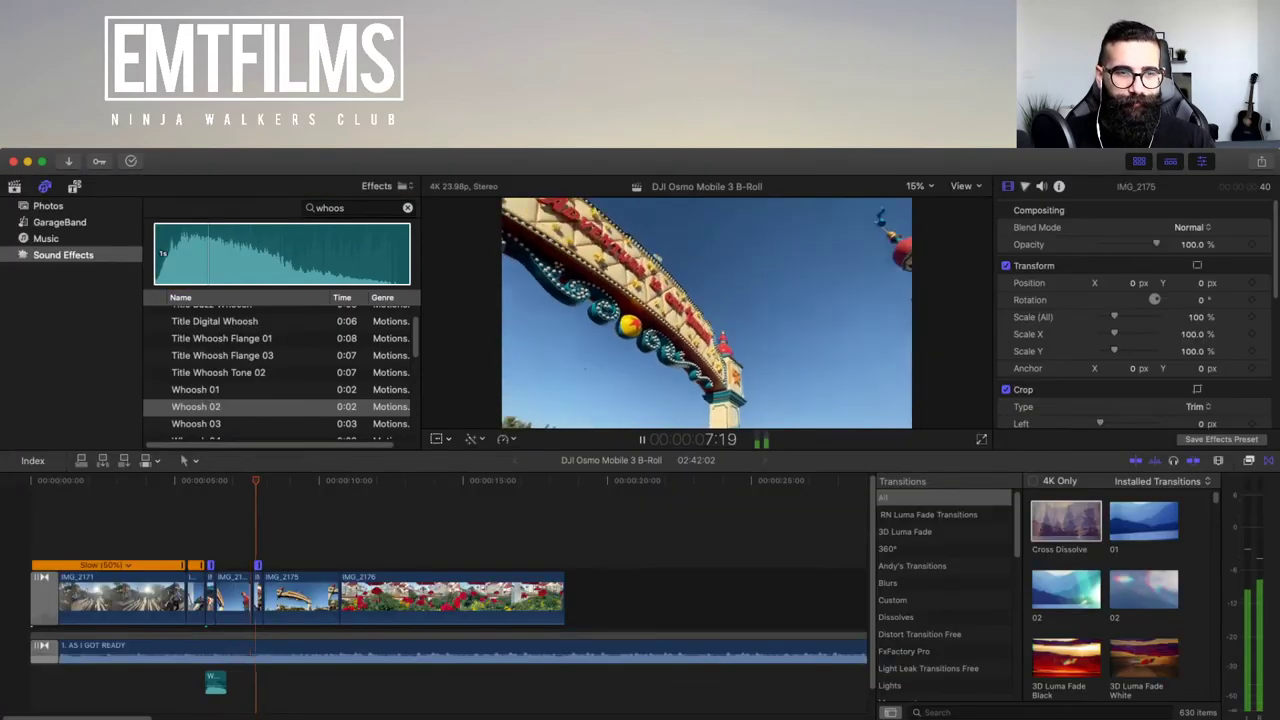
{"action": "key", "text": "k"}
- Connect the Whoosh 01 sound effect below the music, starting just before the second sped-up IMG_2175 segment
{"action": "key", "text": "super+equal"}
{"action": "key", "text": "super+equal"}
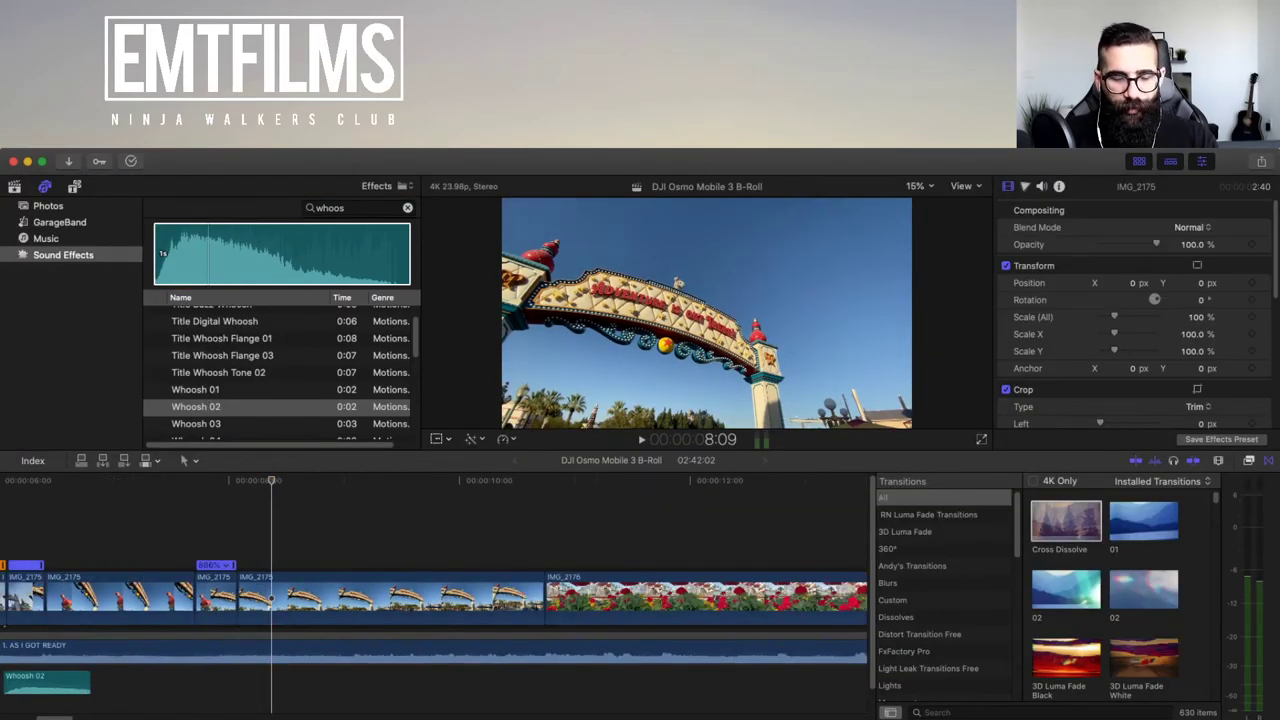
{"action": "key", "text": "h"}
{"action": "left_click_drag", "start_coordinate": [77, 597], "coordinate": [291, 597]}
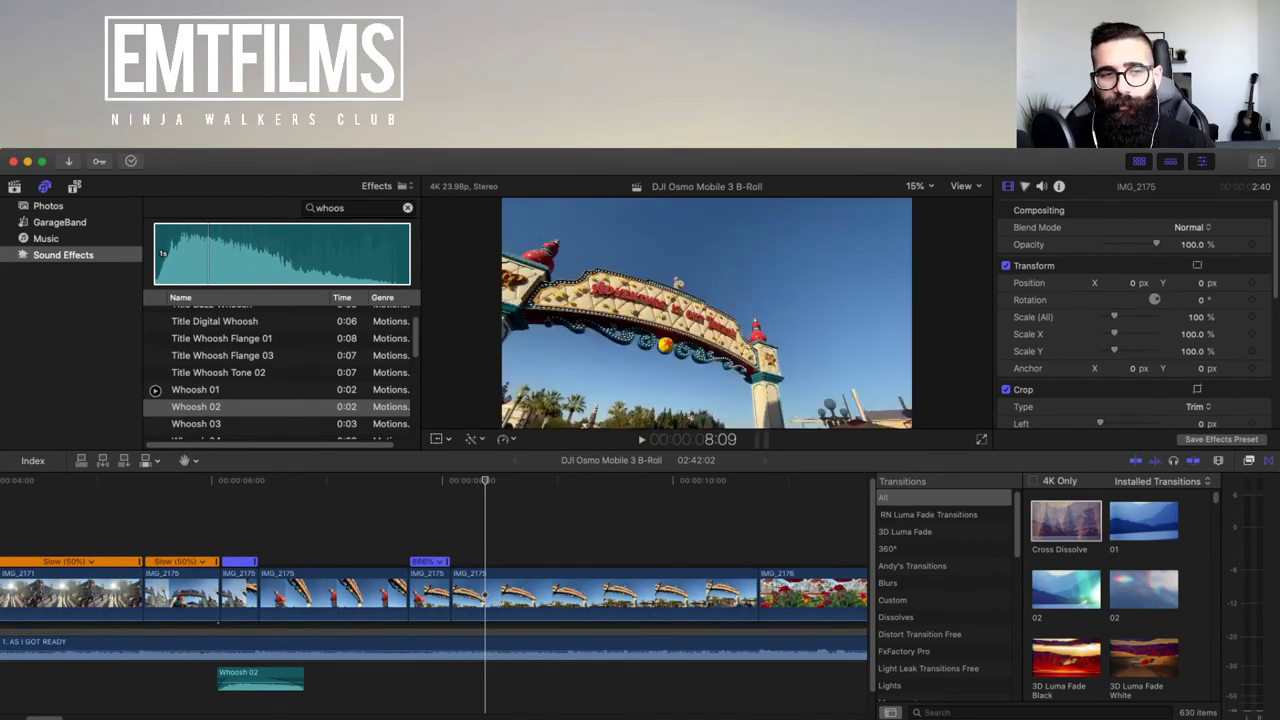
{"action": "left_click", "coordinate": [155, 390]}
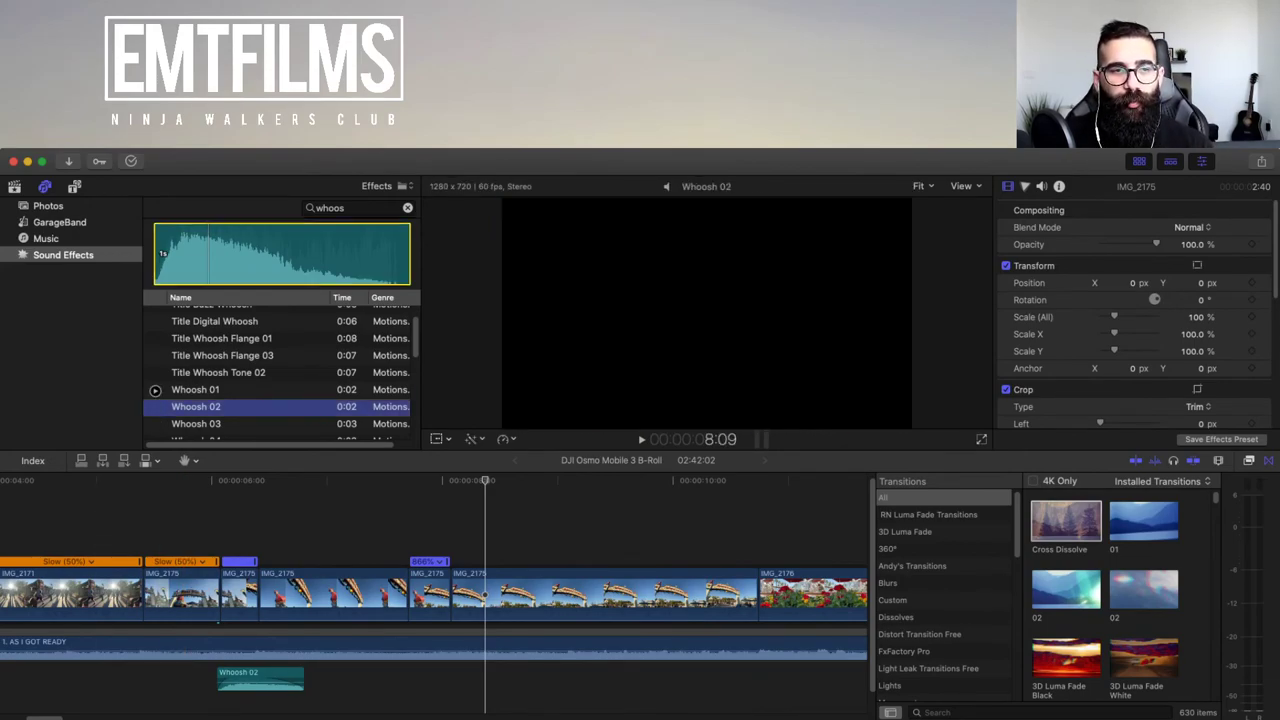
{"action": "left_click_drag", "start_coordinate": [195, 389], "coordinate": [402, 680]}
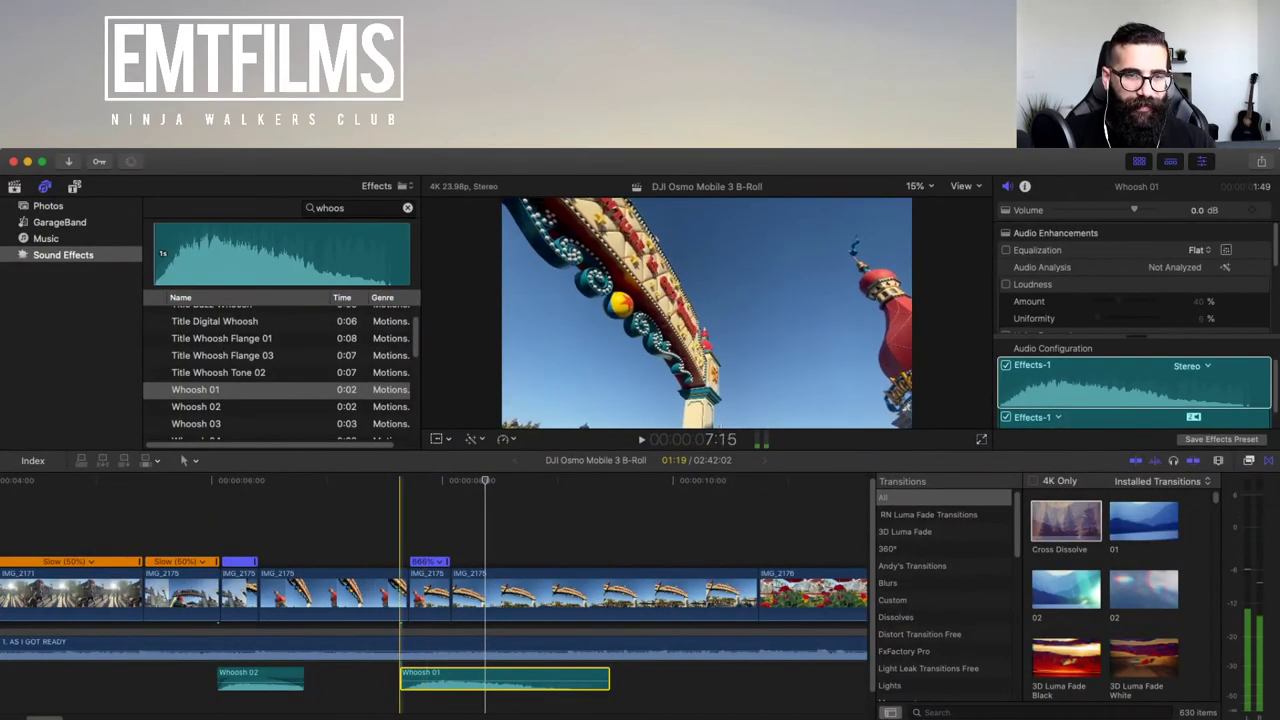
- Lower the volume of the Whoosh 01 clip to -6 dB
{"action": "key", "text": "a"}
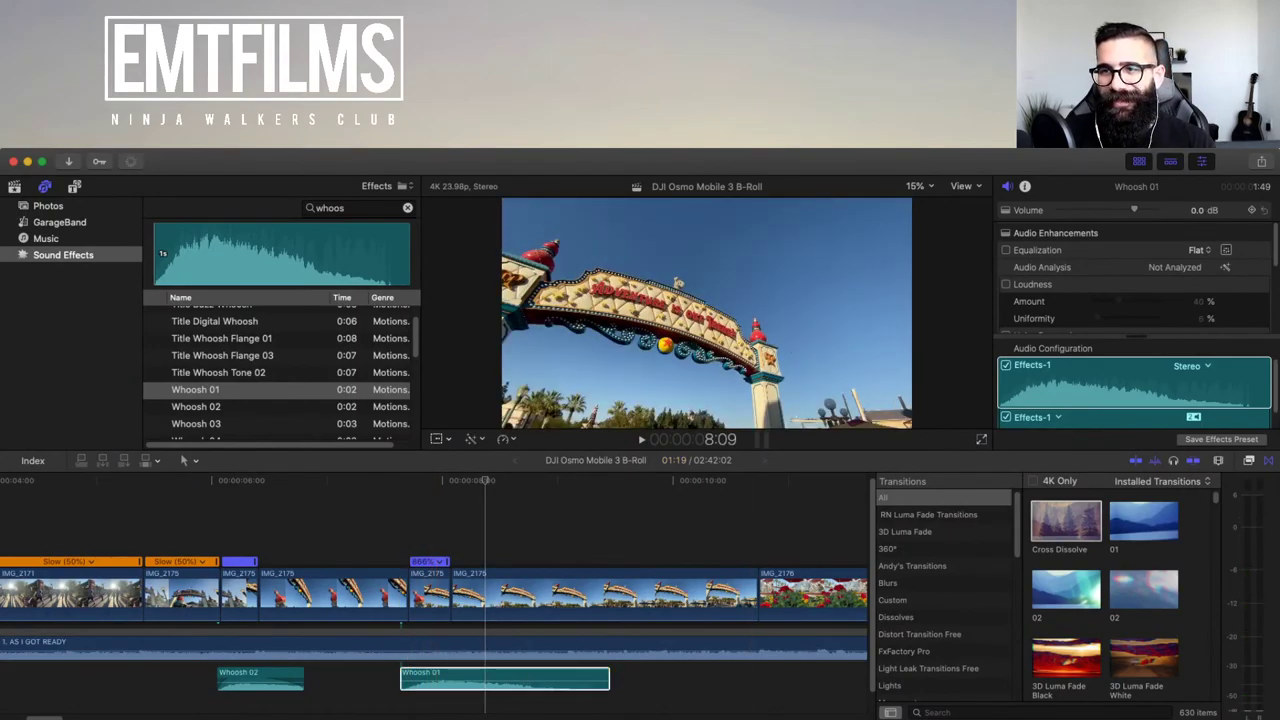
{"action": "left_click_drag", "start_coordinate": [1195, 210], "coordinate": [1195, 220]}
{"action": "key", "text": "ctrl+minus"}
{"action": "key", "text": "ctrl+minus"}
{"action": "key", "text": "ctrl+minus"}
{"action": "key", "text": "ctrl+minus"}
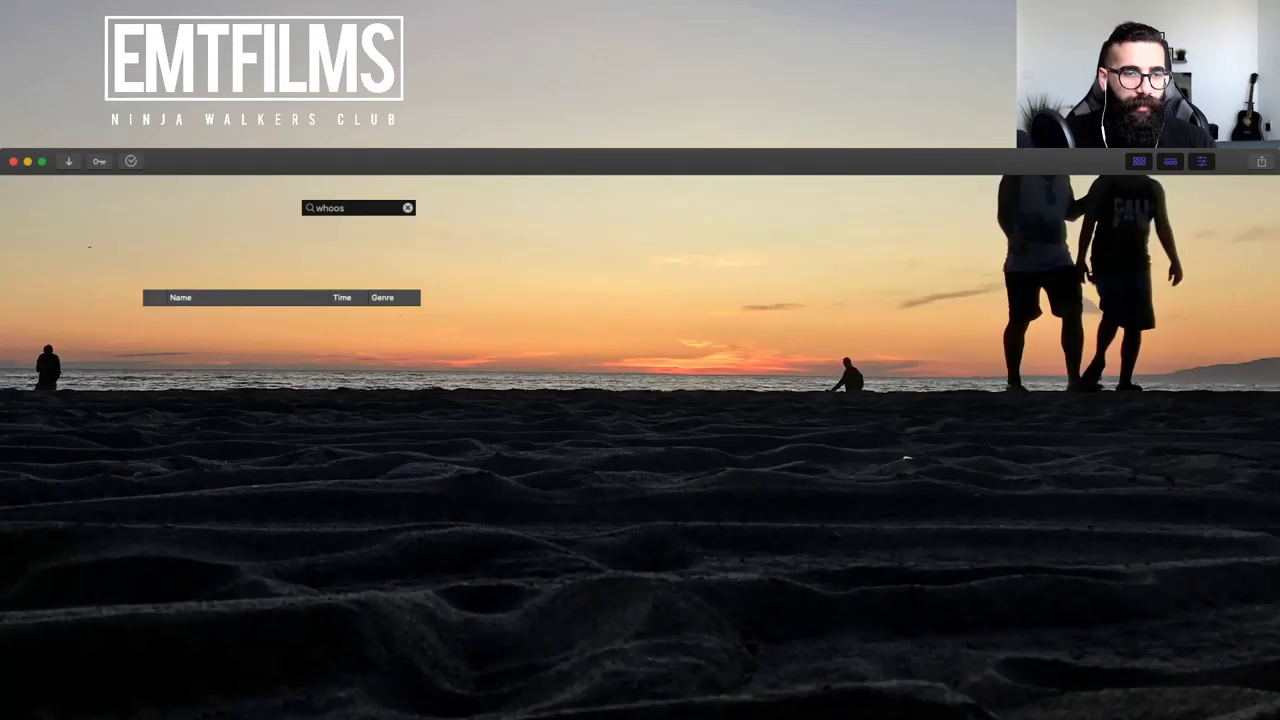
{"action": "key", "text": "Return"}
{"action": "left_click", "coordinate": [400, 530]}
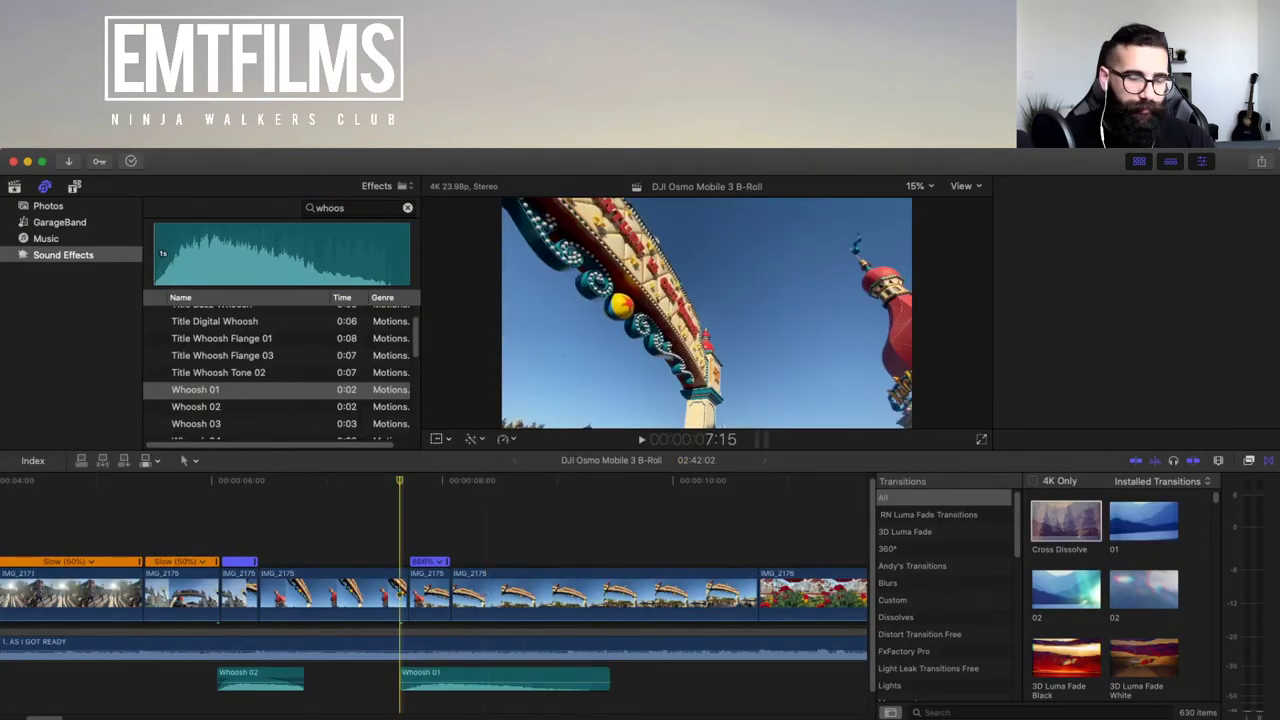
- Play back the transition with Whoosh 01 and nudge the clip one frame earlier on the timeline
{"action": "key", "text": "super+4"}
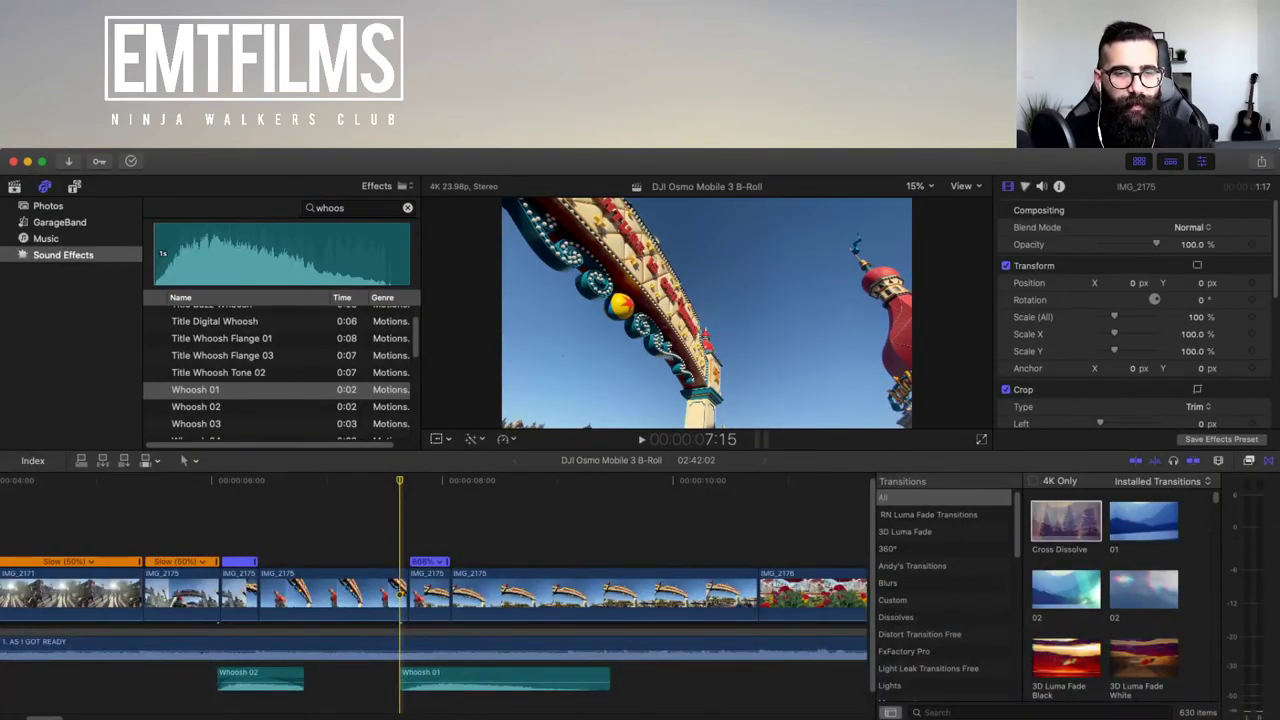
{"action": "key", "text": "space"}
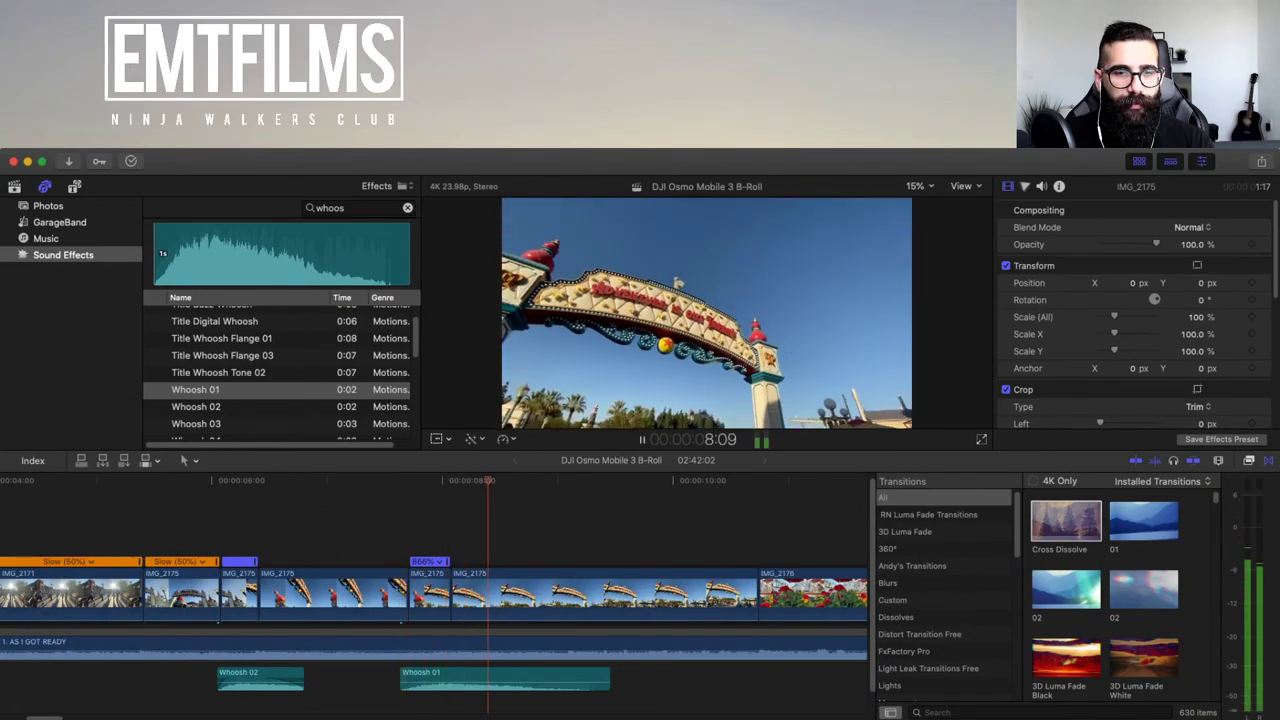
{"action": "key", "text": "space"}
{"action": "left_click", "coordinate": [468, 680]}
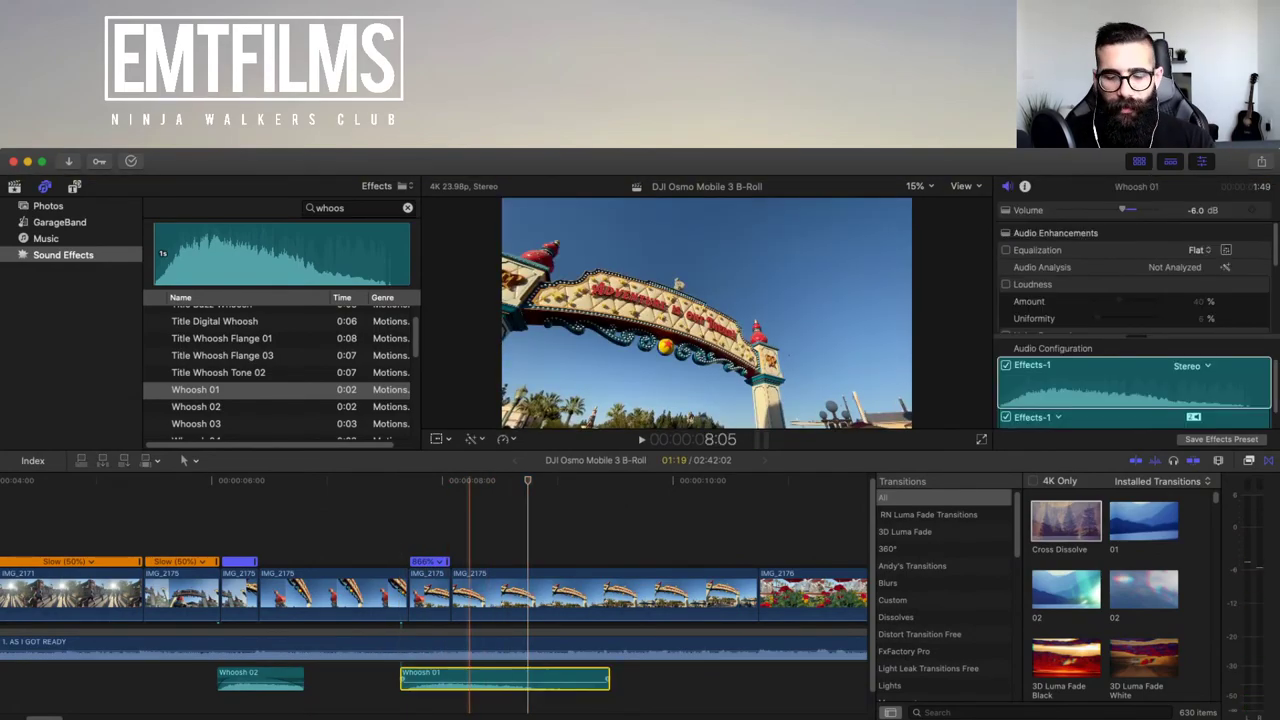
{"action": "key", "text": "comma"}
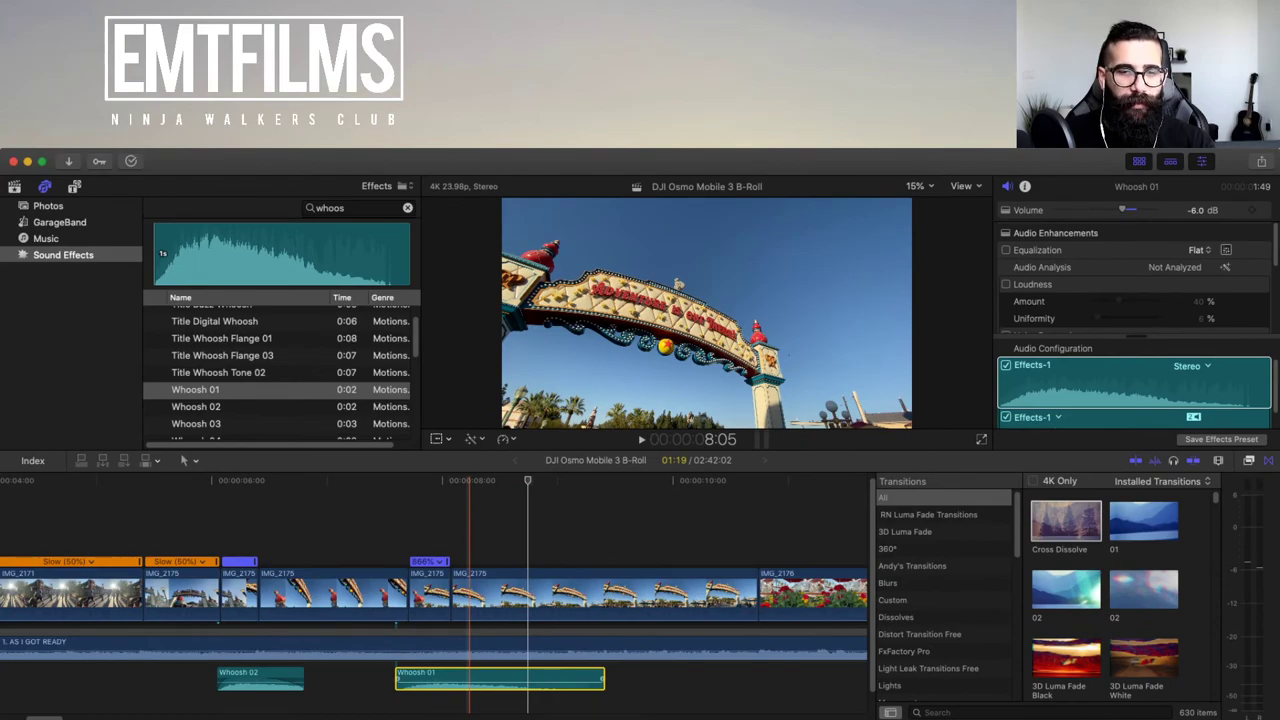
- Trim the end of Whoosh 01 to about 8:18, give it a short fade-in and a longer fade-out, and play it back
{"action": "key", "text": "space"}
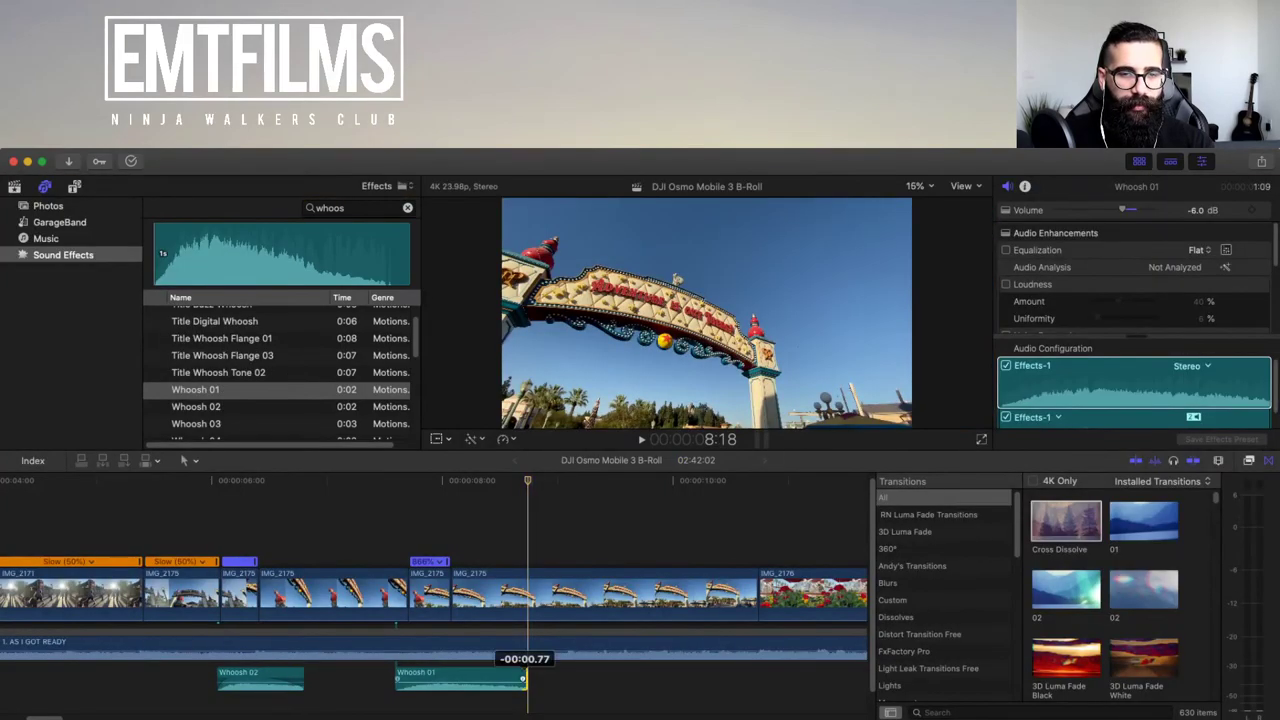
{"action": "left_click_drag", "start_coordinate": [520, 680], "coordinate": [407, 679]}
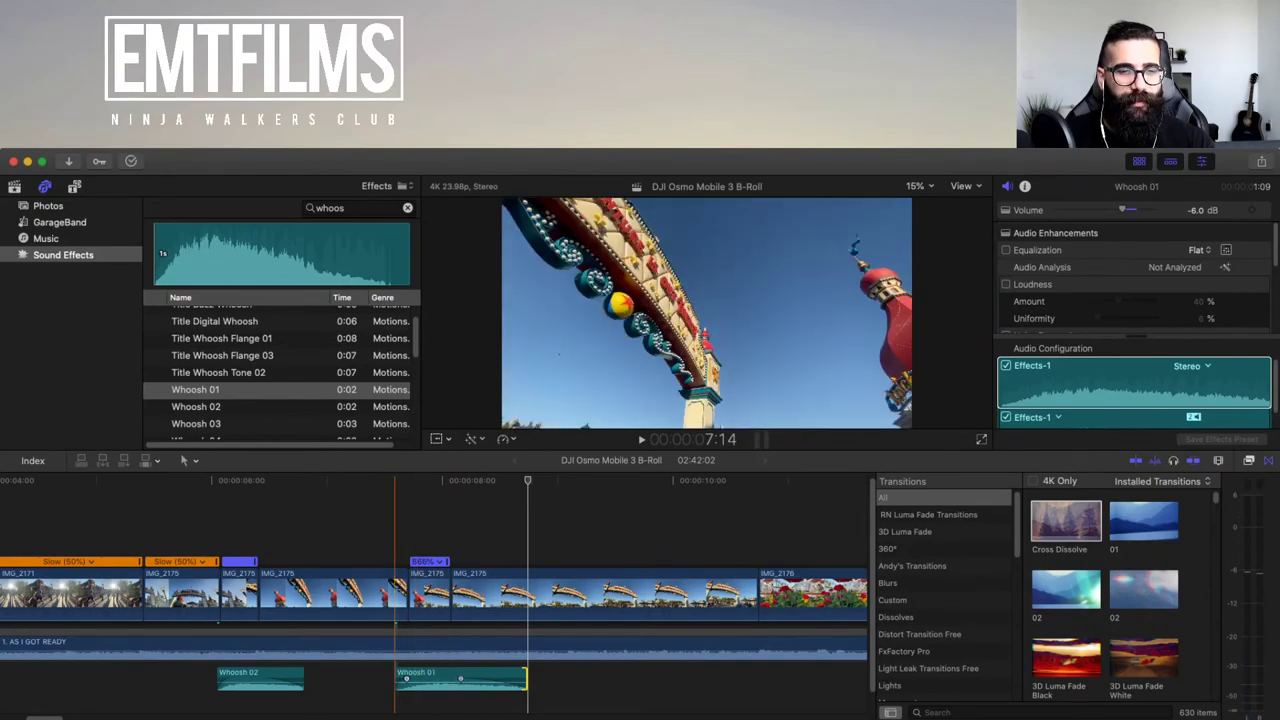
{"action": "key", "text": "space"}
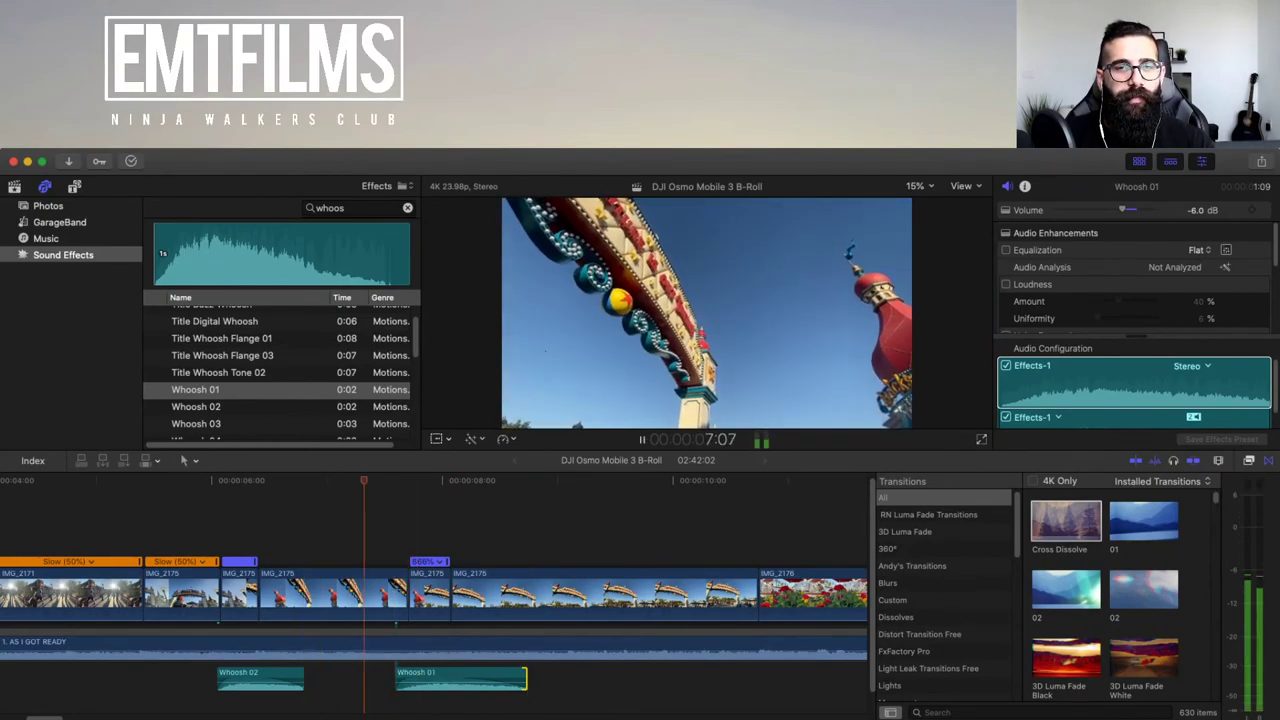
{"action": "key", "text": "space"}
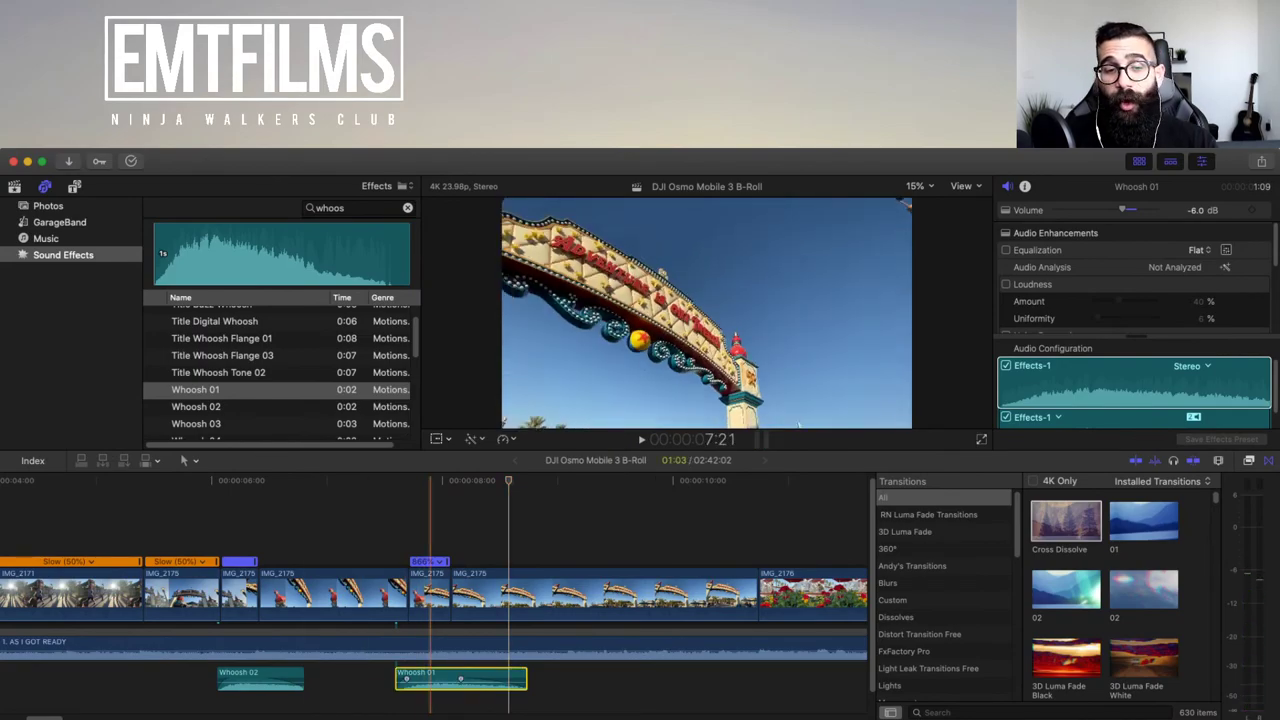
- Retime Whoosh 01 to 110% speed, start its fade-out earlier, and play back the transition
{"action": "key", "text": "super+r"}
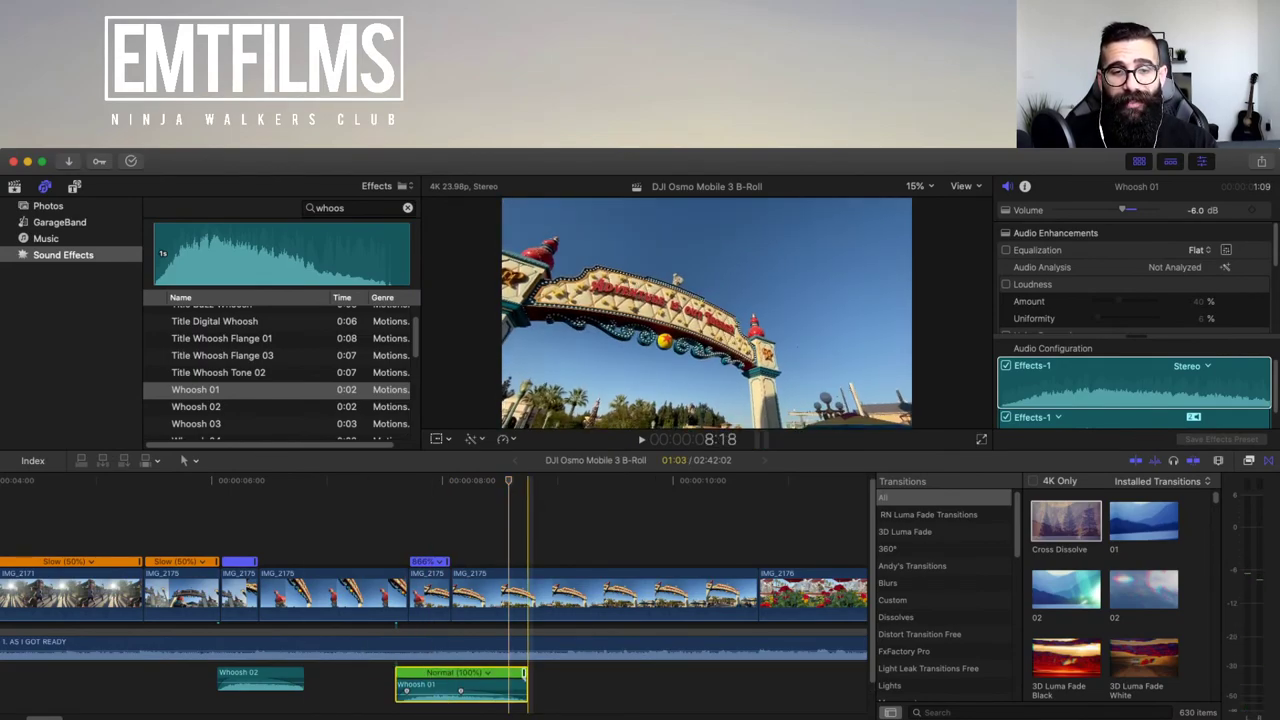
{"action": "left_click_drag", "start_coordinate": [524, 672], "coordinate": [512, 675]}
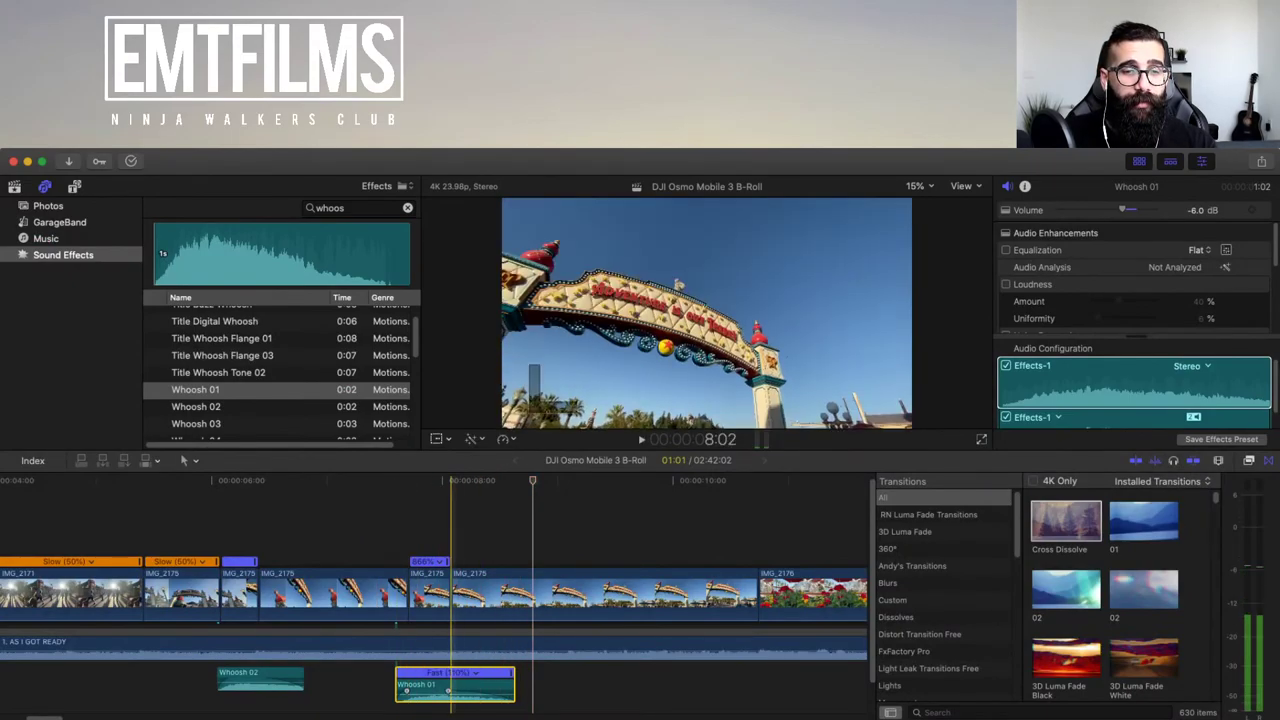
{"action": "left_click_drag", "start_coordinate": [448, 690], "coordinate": [424, 690]}
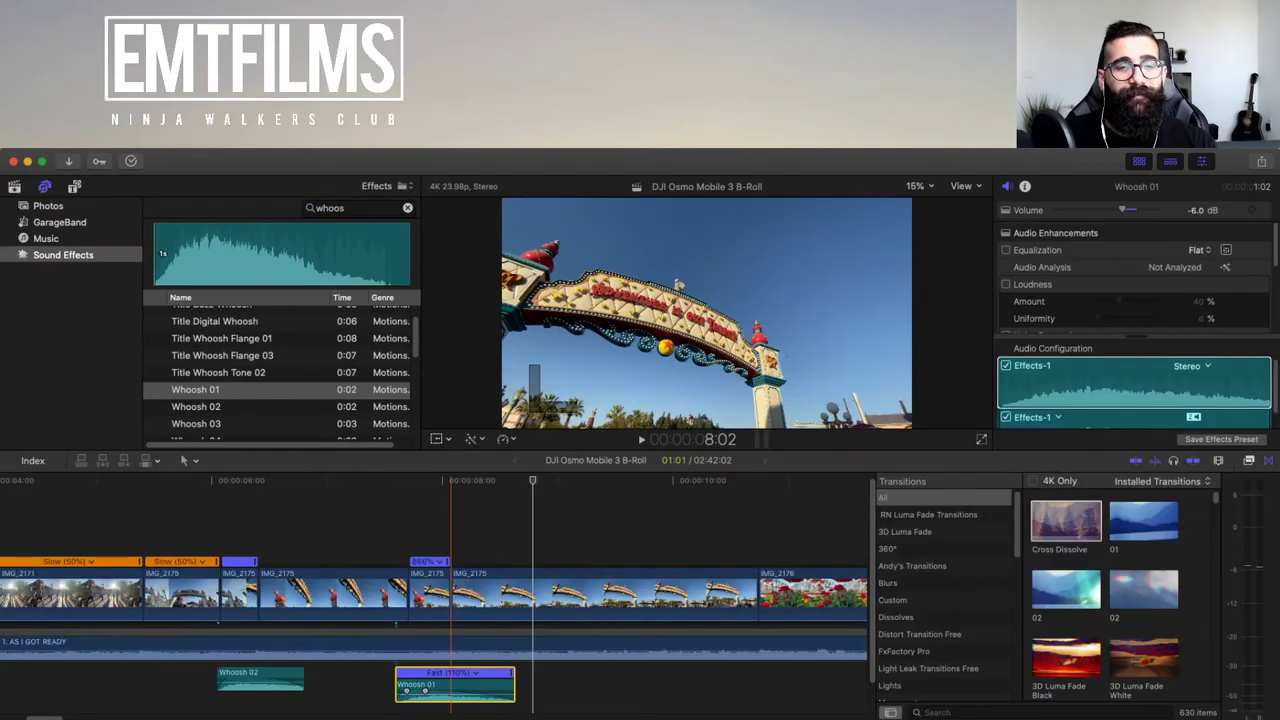
{"action": "left_click", "coordinate": [372, 688]}
{"action": "key", "text": "space"}
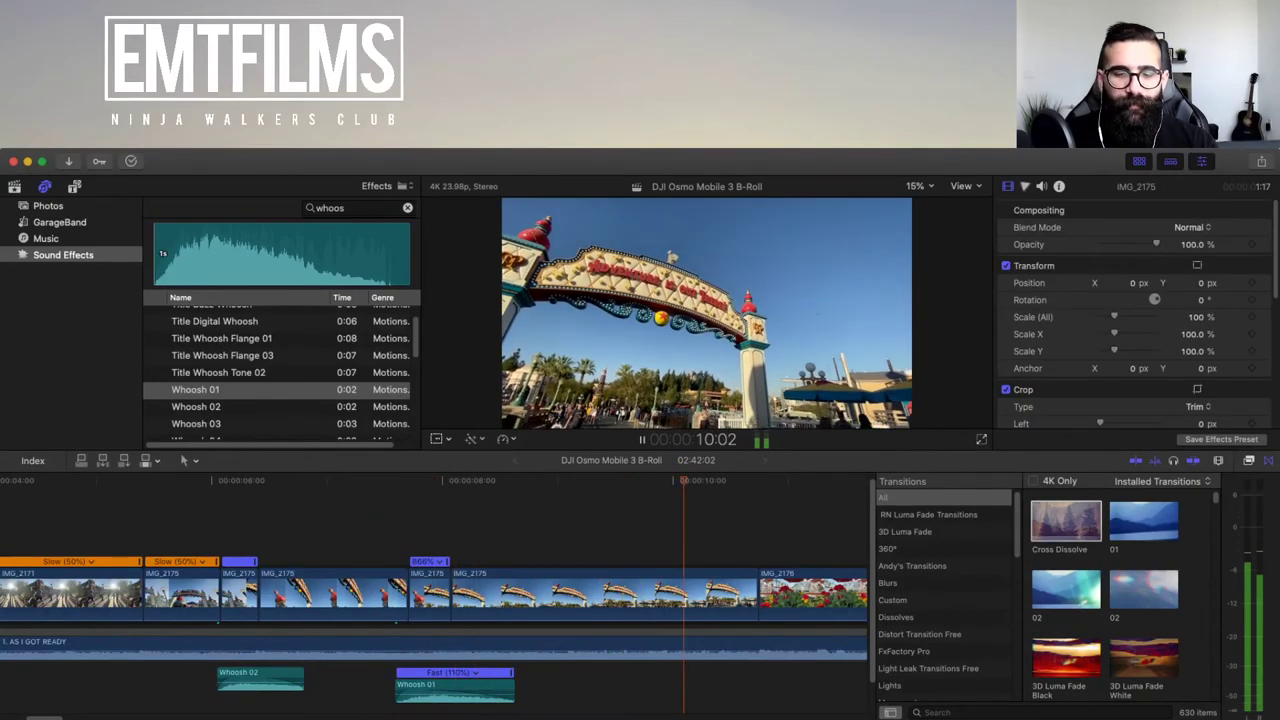
{"action": "key", "text": "space"}
- Play back the edit from the beginning to check both whooshes against the speed ramps and the music
{"action": "key", "text": "shift+z"}
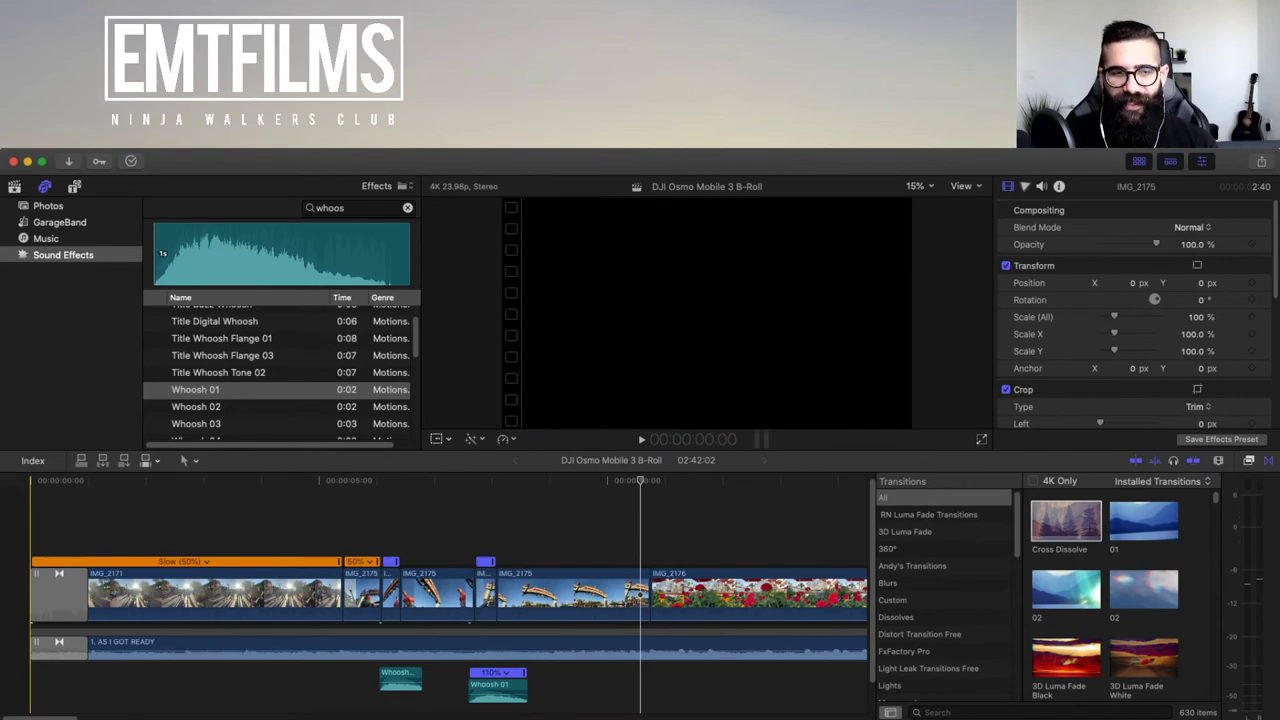
{"action": "key", "text": "space"}
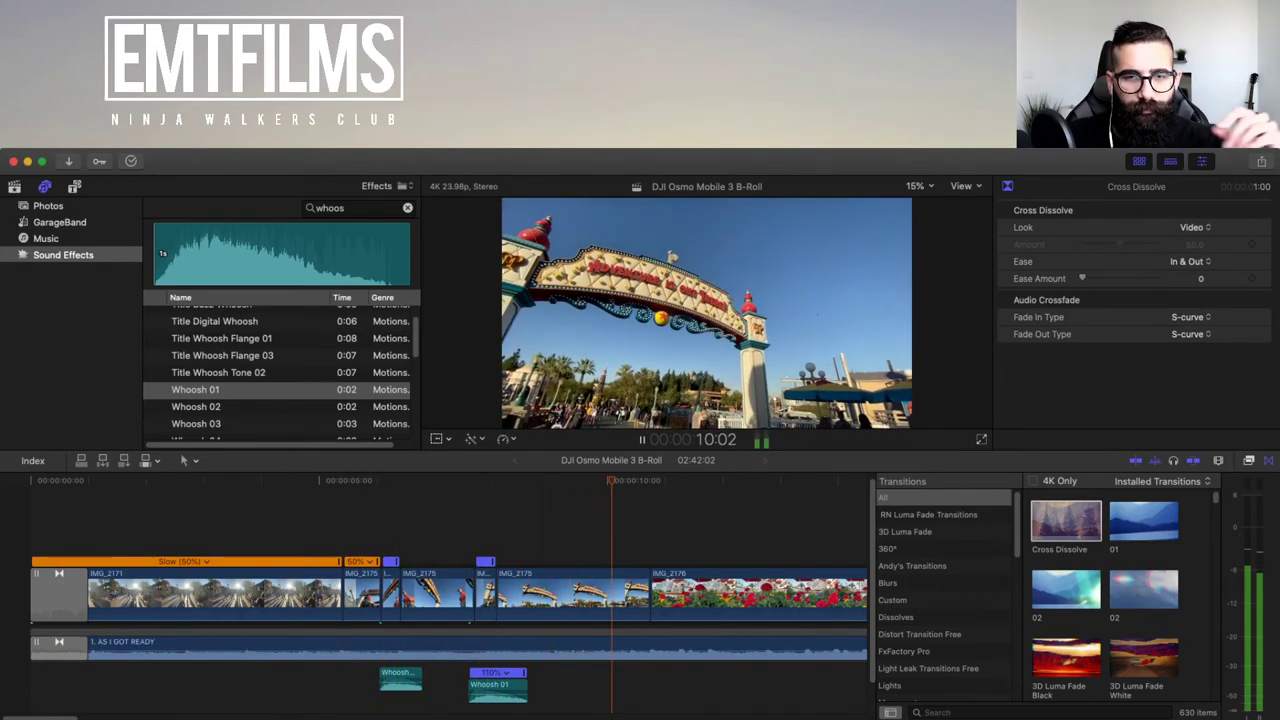
{"action": "key", "text": "space"}
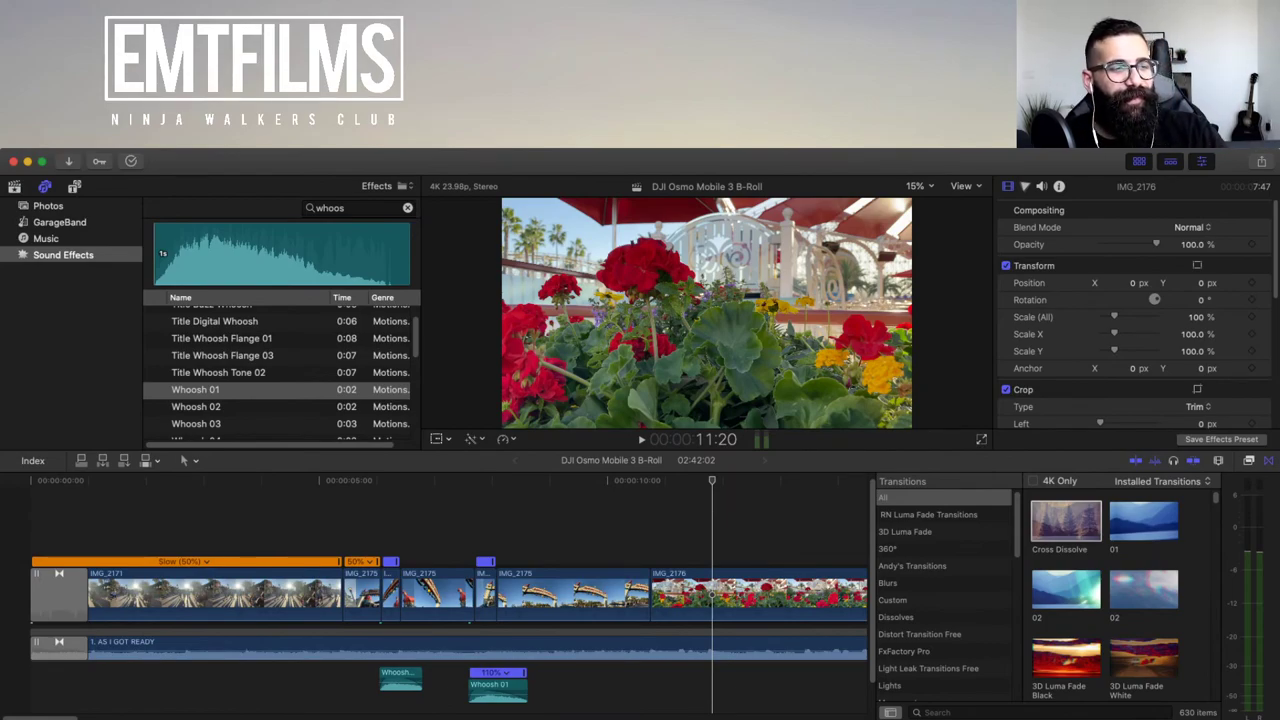
{"action": "key", "text": "Home"}
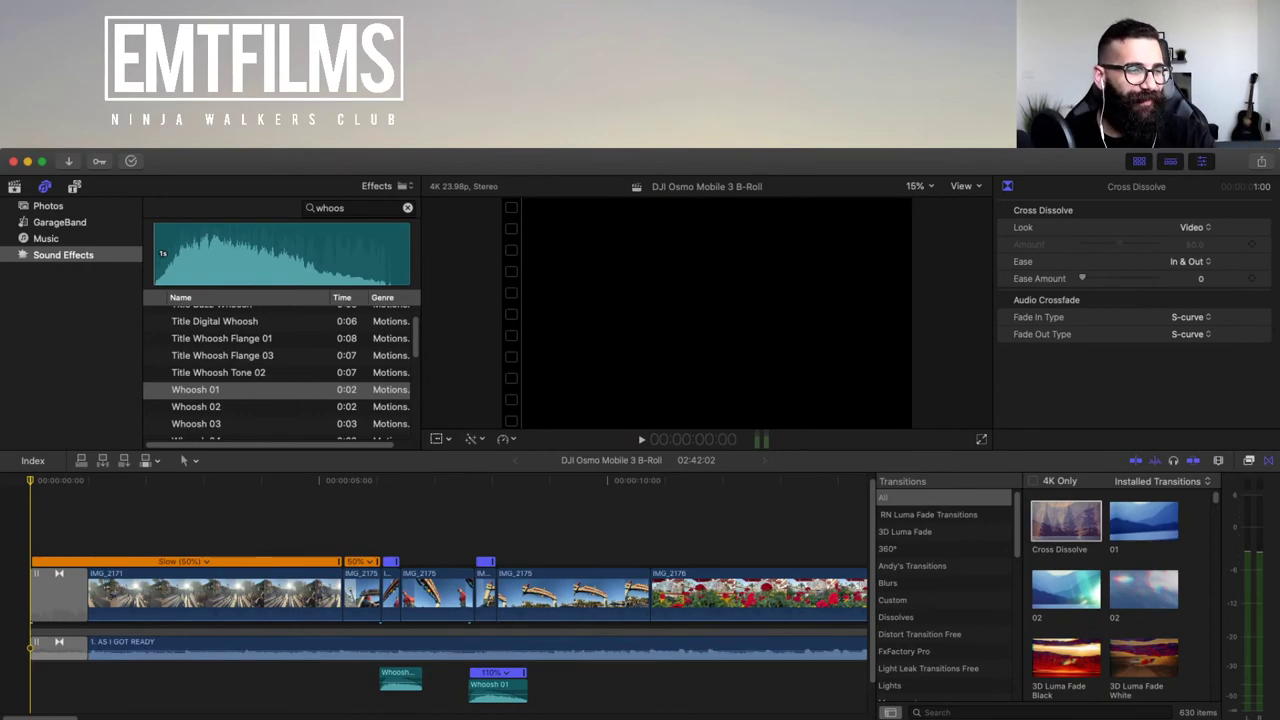
{"action": "key", "text": "Down"}
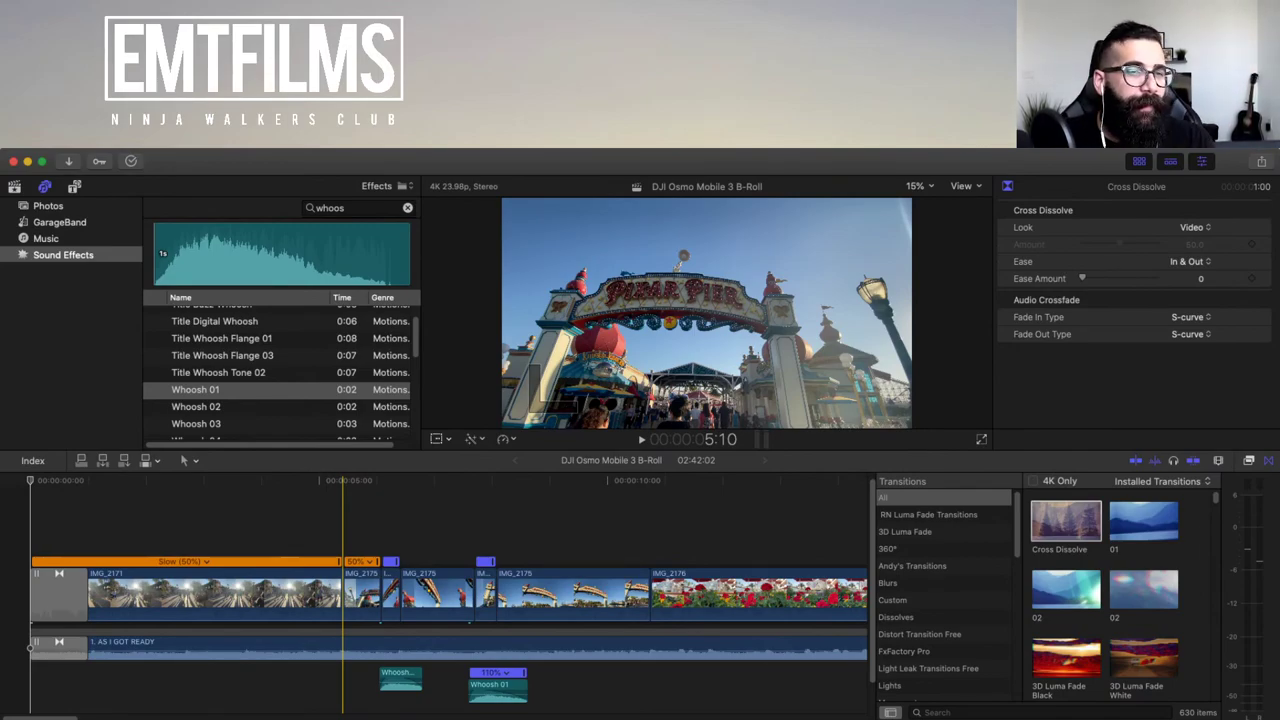
{"action": "key", "text": "space"}
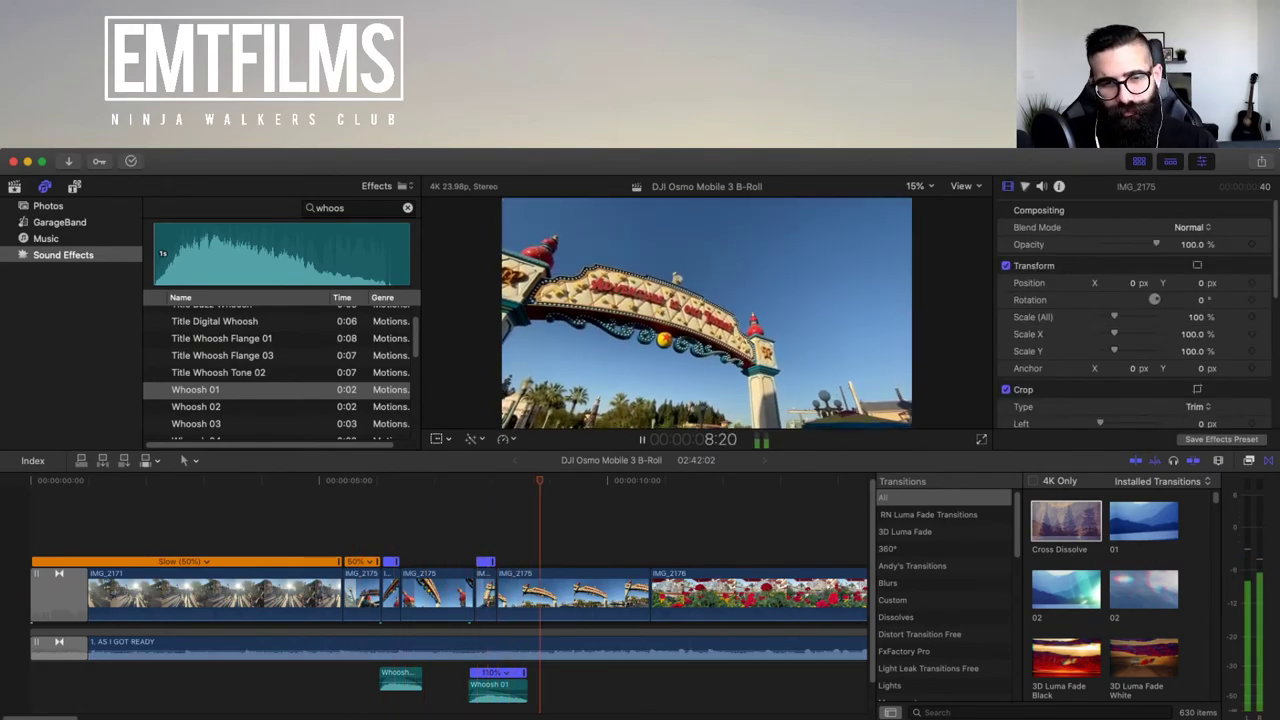
{"action": "key", "text": "space"}
{"action": "key", "text": "space"}
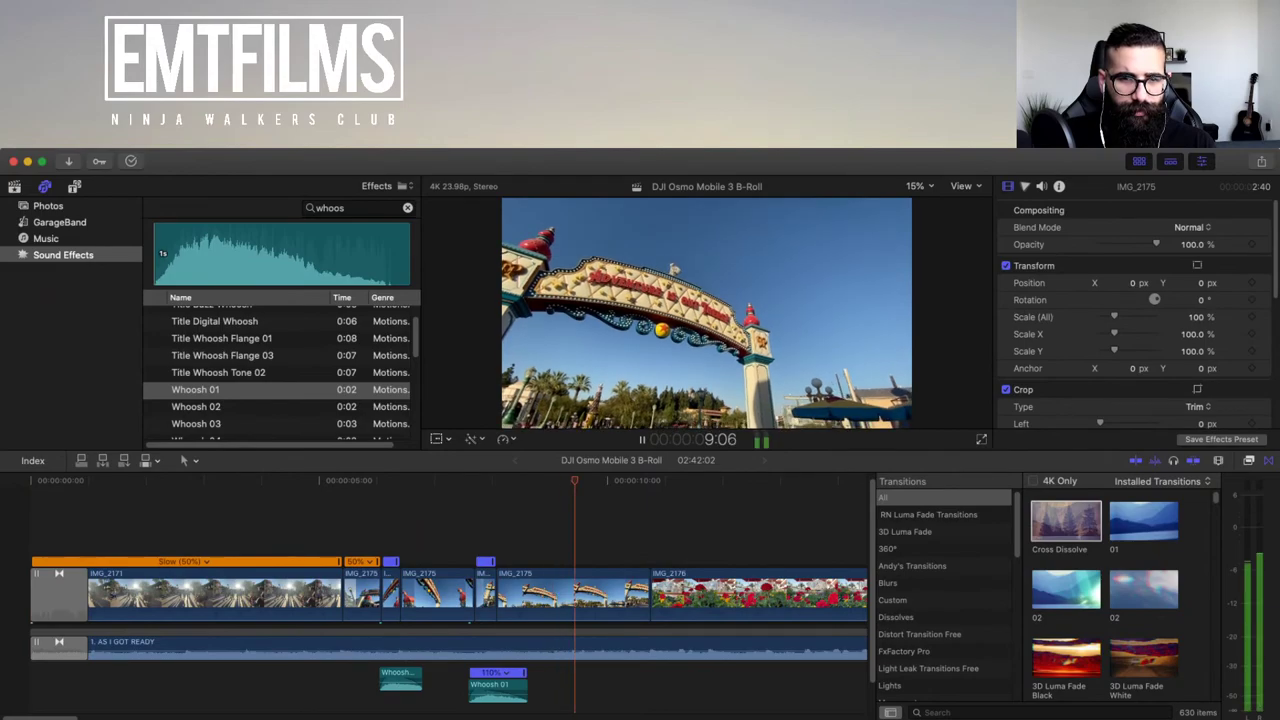
{"action": "key", "text": "space"}
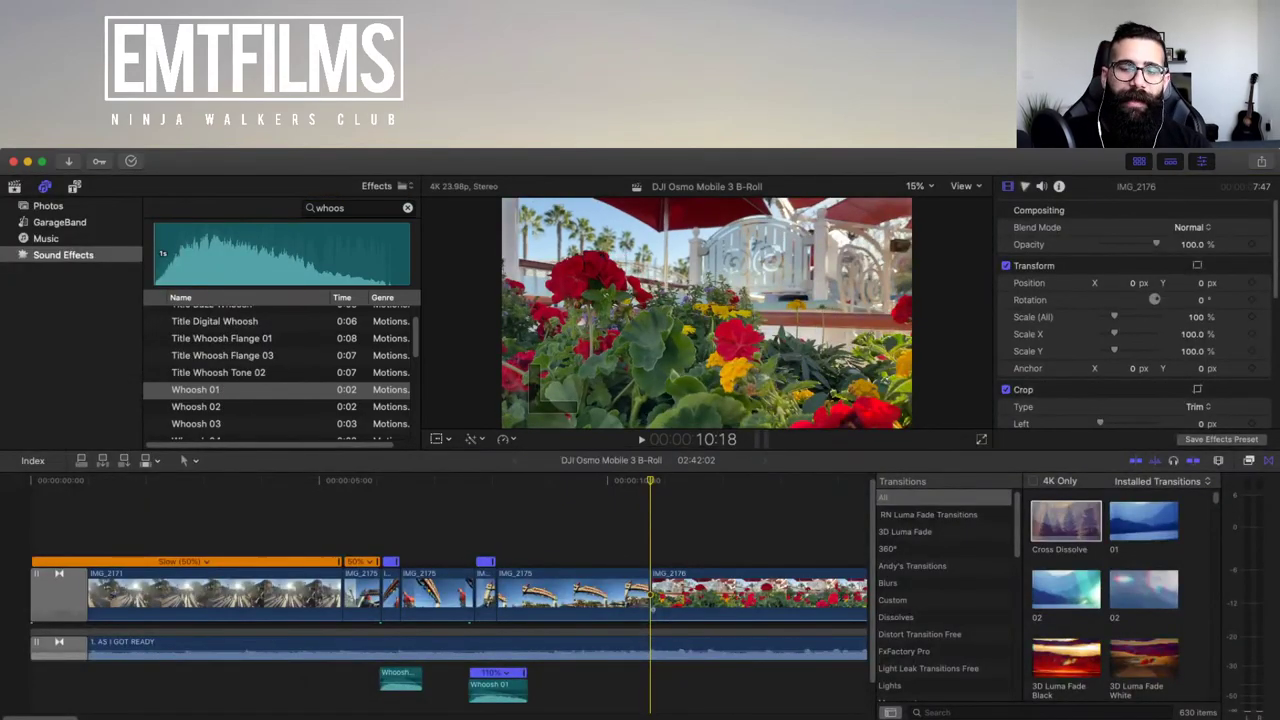
- Play through the flower clip IMG_2176 and slow it to 50% speed
{"action": "key", "text": "super+minus"}
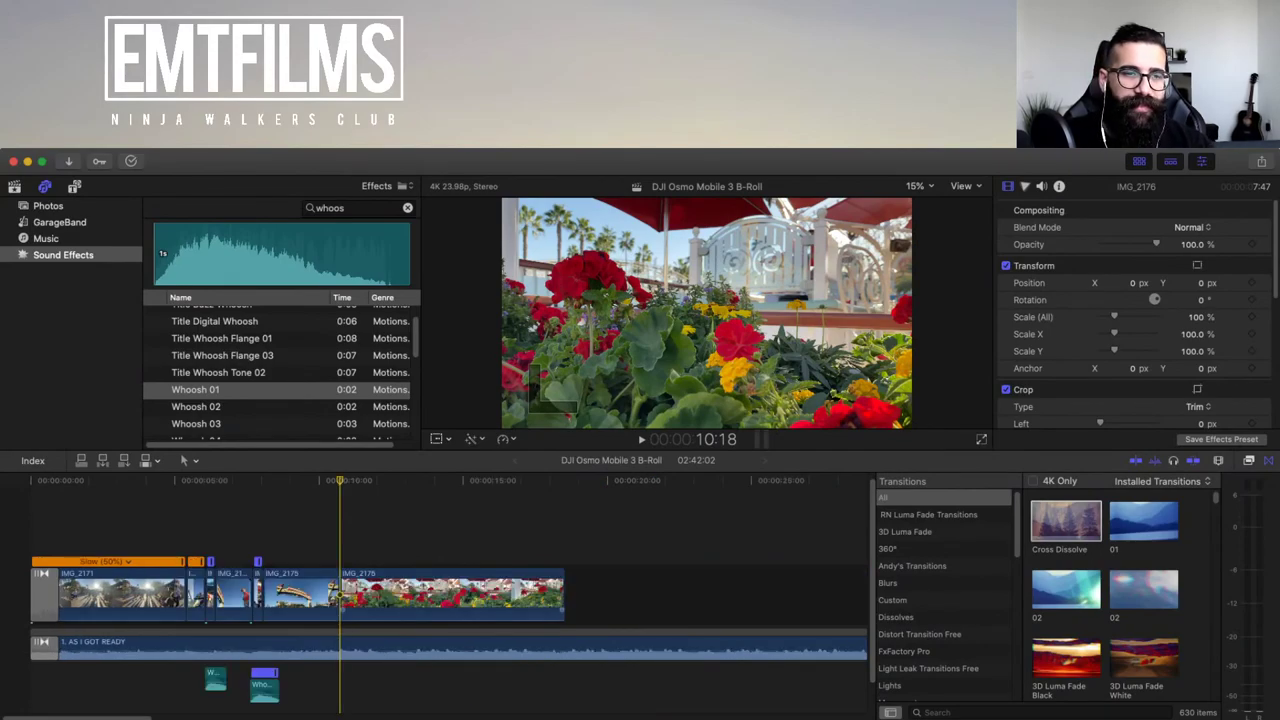
{"action": "key", "text": "space"}
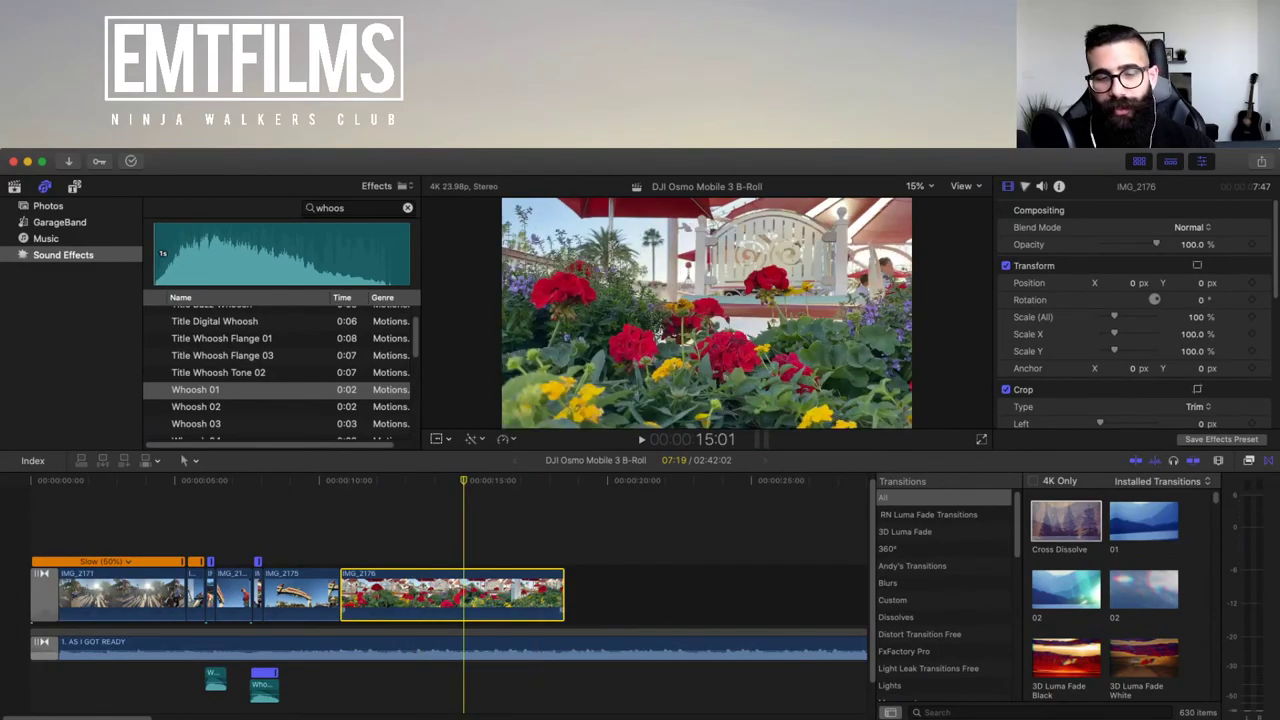
{"action": "key", "text": "super+r"}
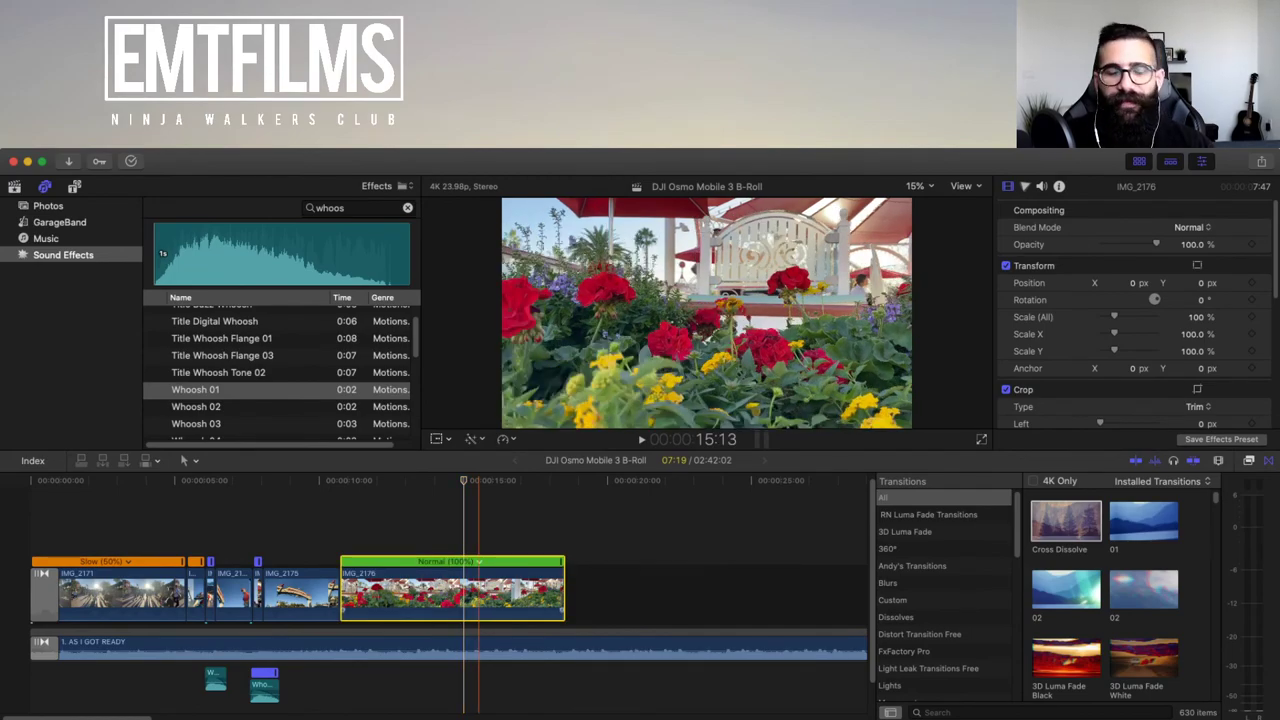
{"action": "left_click", "coordinate": [586, 576]}
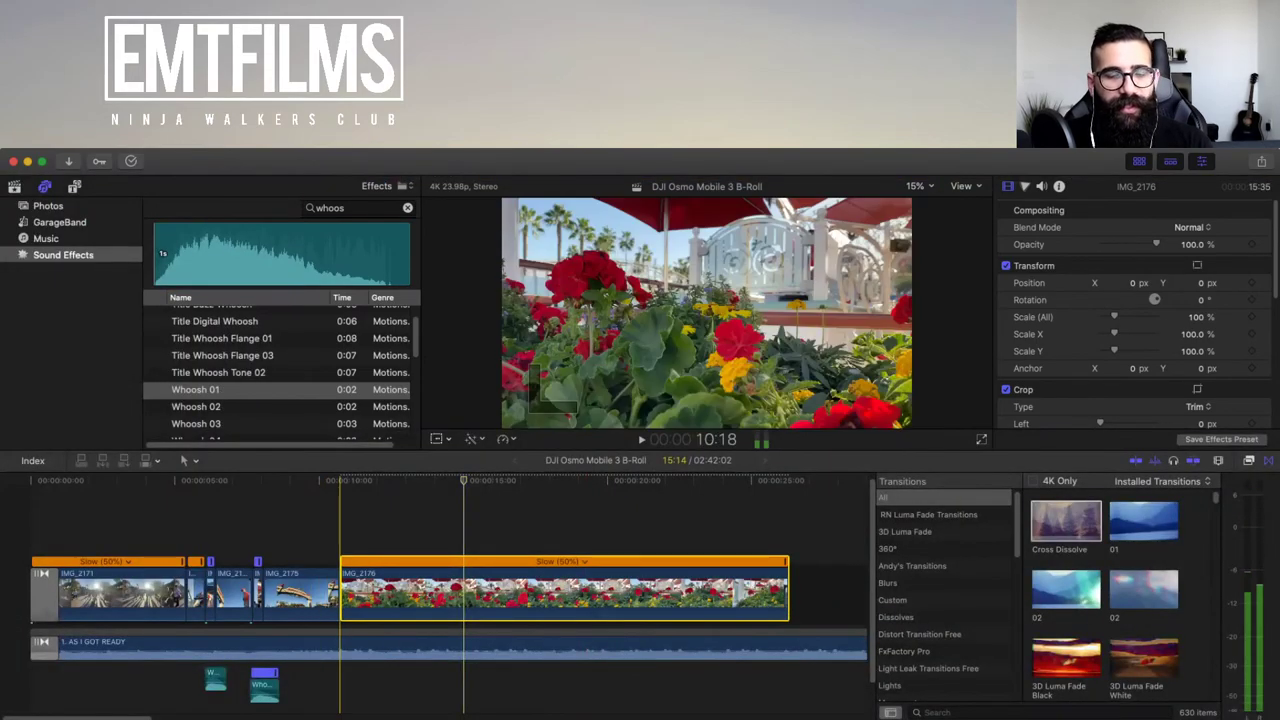
- Play the slowed IMG_2176 clip from its start and cut it at 13:11
{"action": "left_click", "coordinate": [340, 525]}
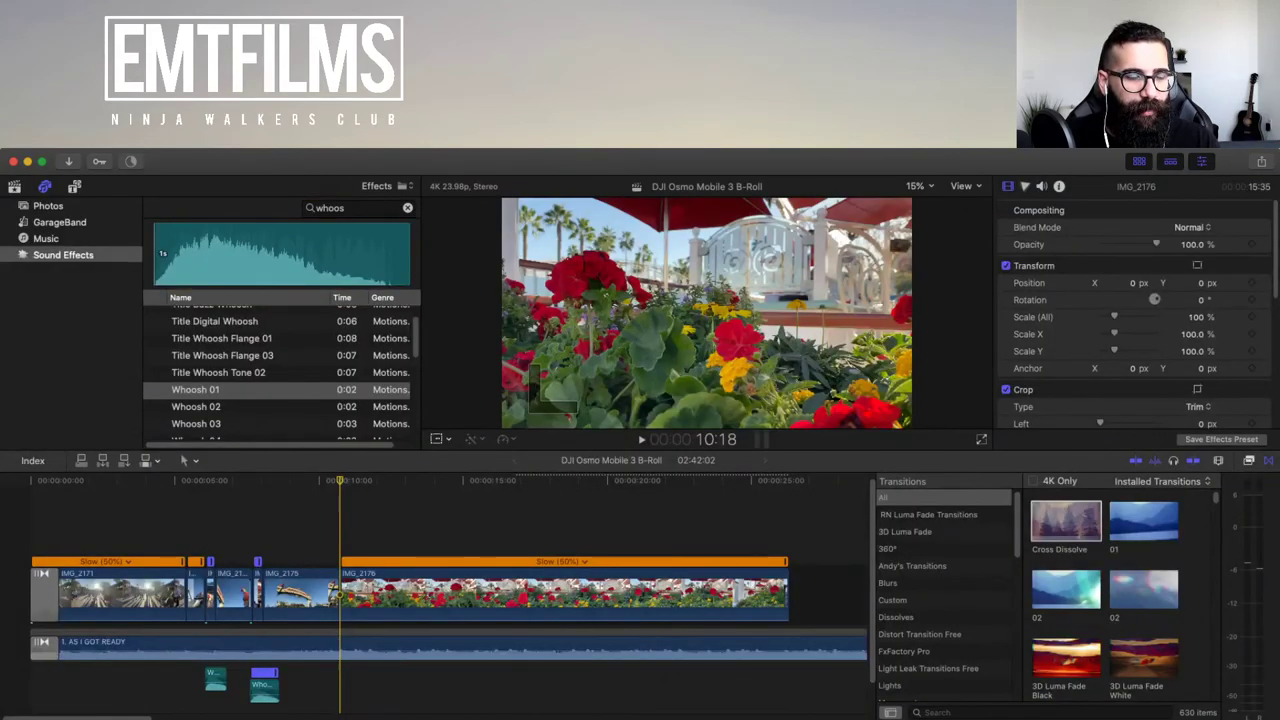
{"action": "key", "text": "space"}
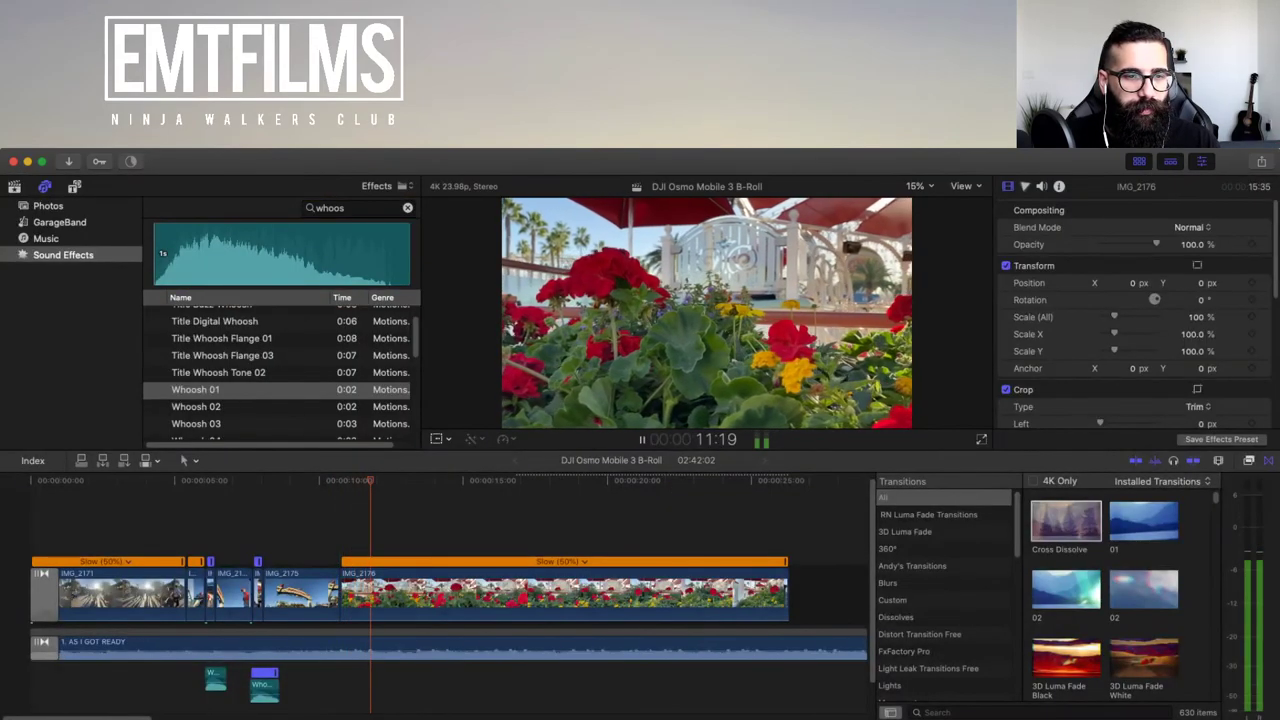
{"action": "key", "text": "space"}
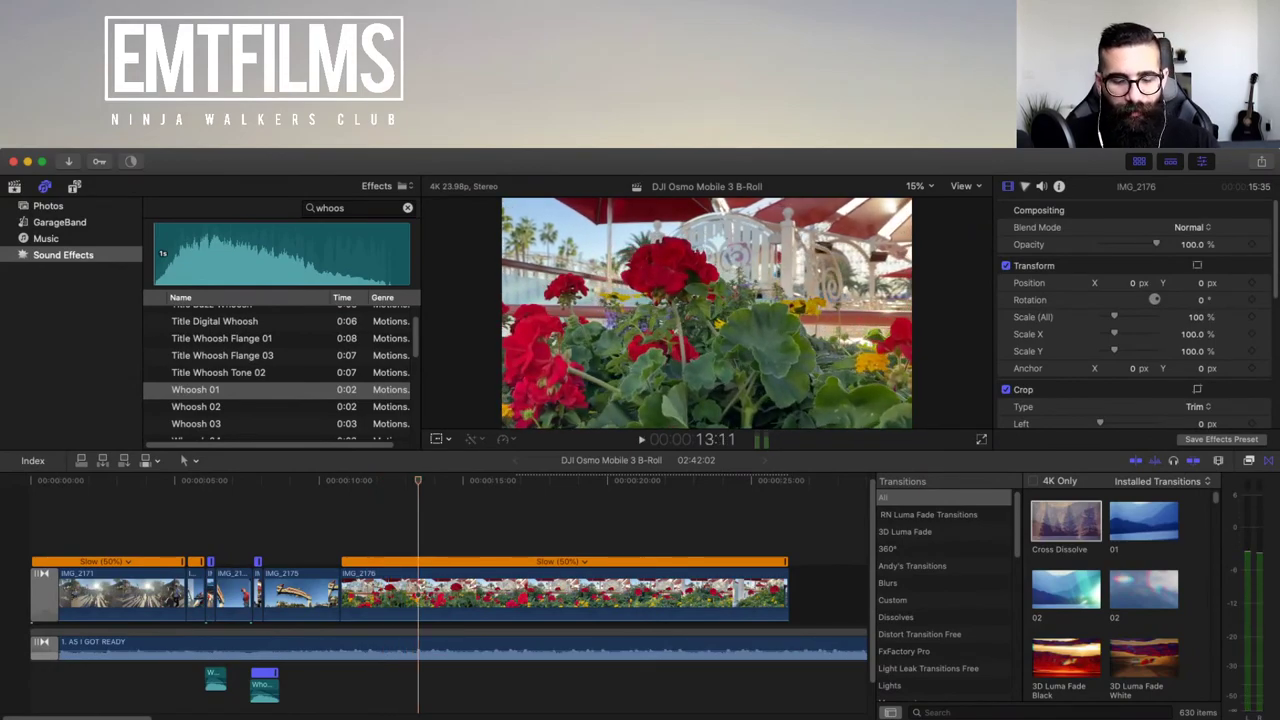
{"action": "key", "text": "b"}
{"action": "left_click", "coordinate": [418, 594]}
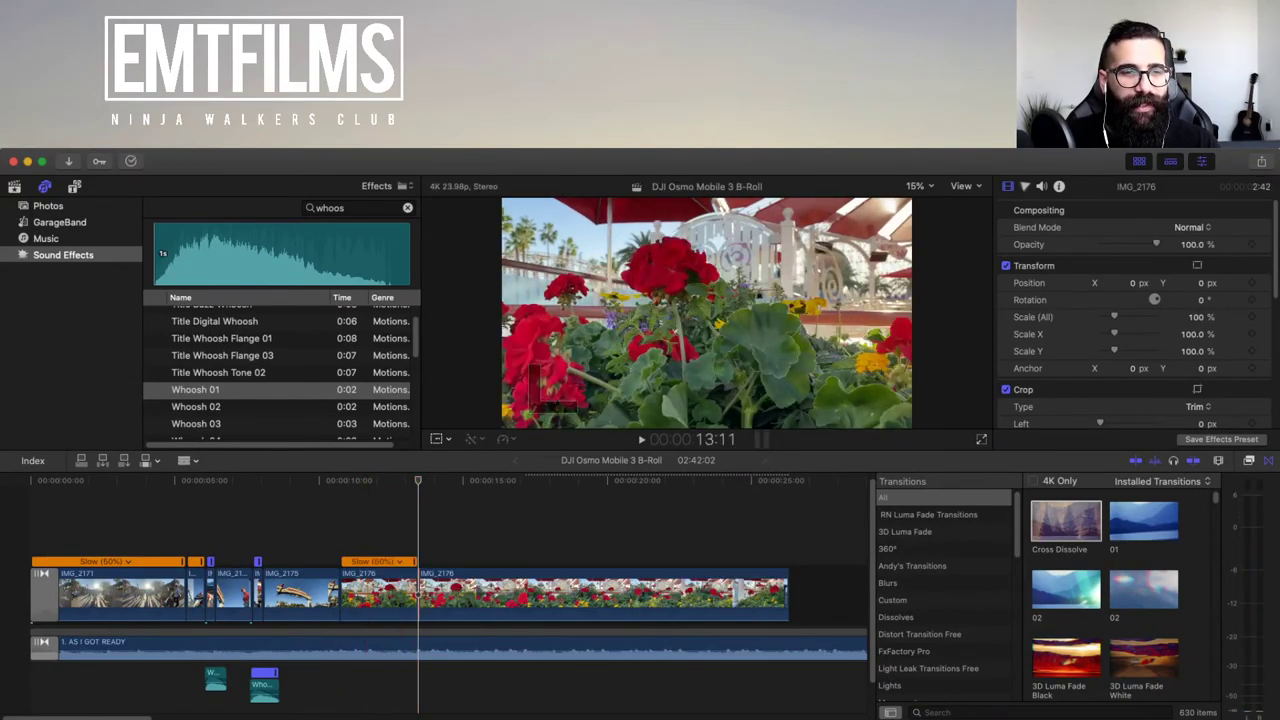
- Cut IMG_2176 a second time about four seconds after its first cut, playing back around the first cut to judge the timing
{"action": "key", "text": "Up"}
{"action": "key", "text": "space"}
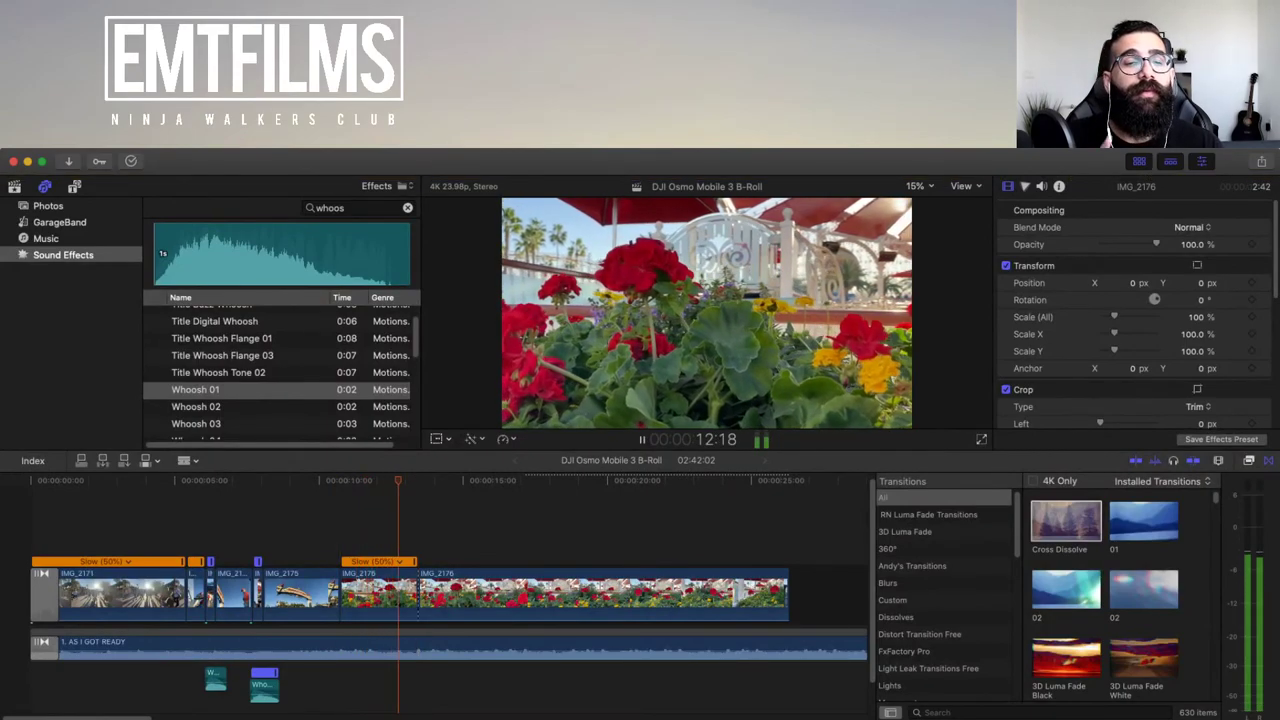
{"action": "key", "text": "space"}
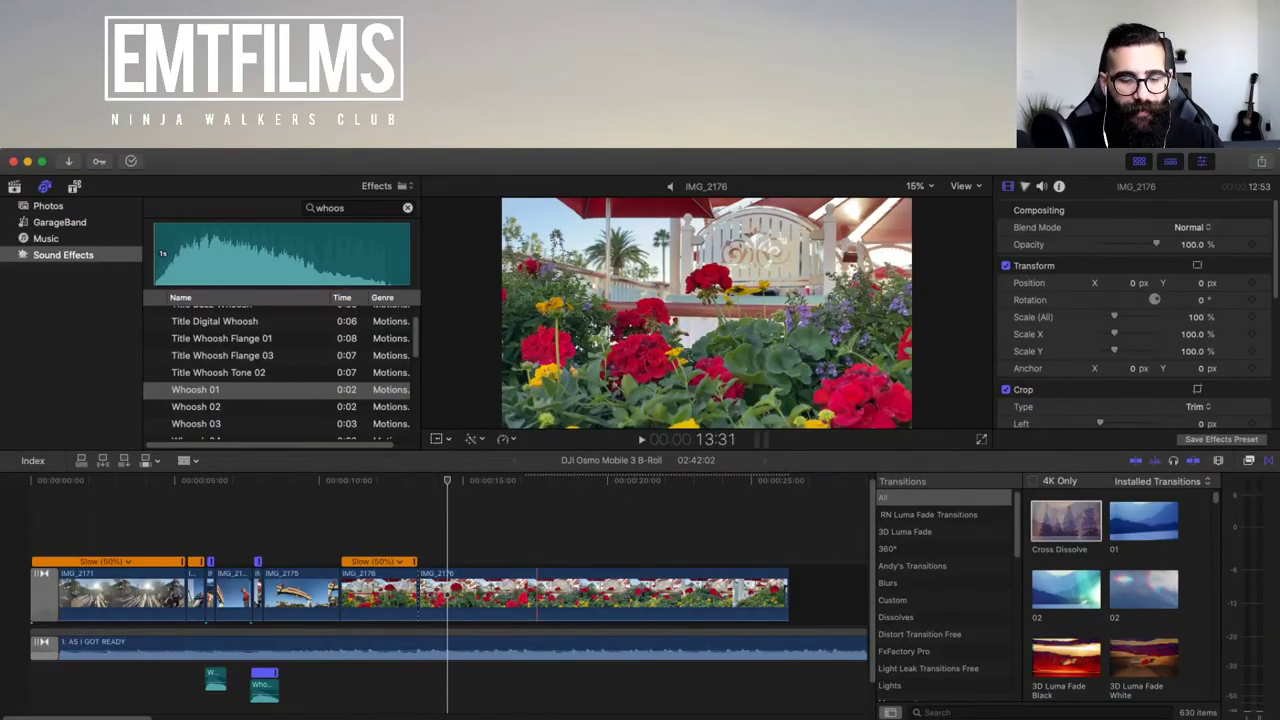
{"action": "left_click", "coordinate": [519, 595]}
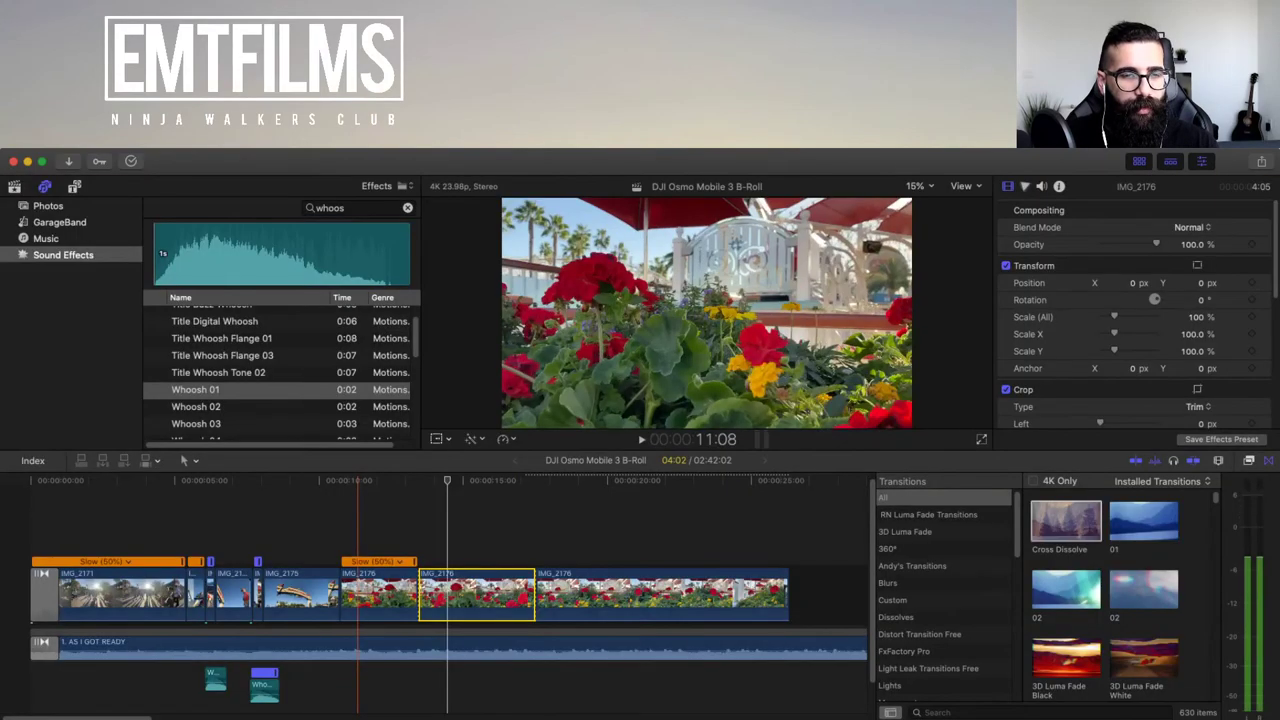
{"action": "key", "text": "space"}
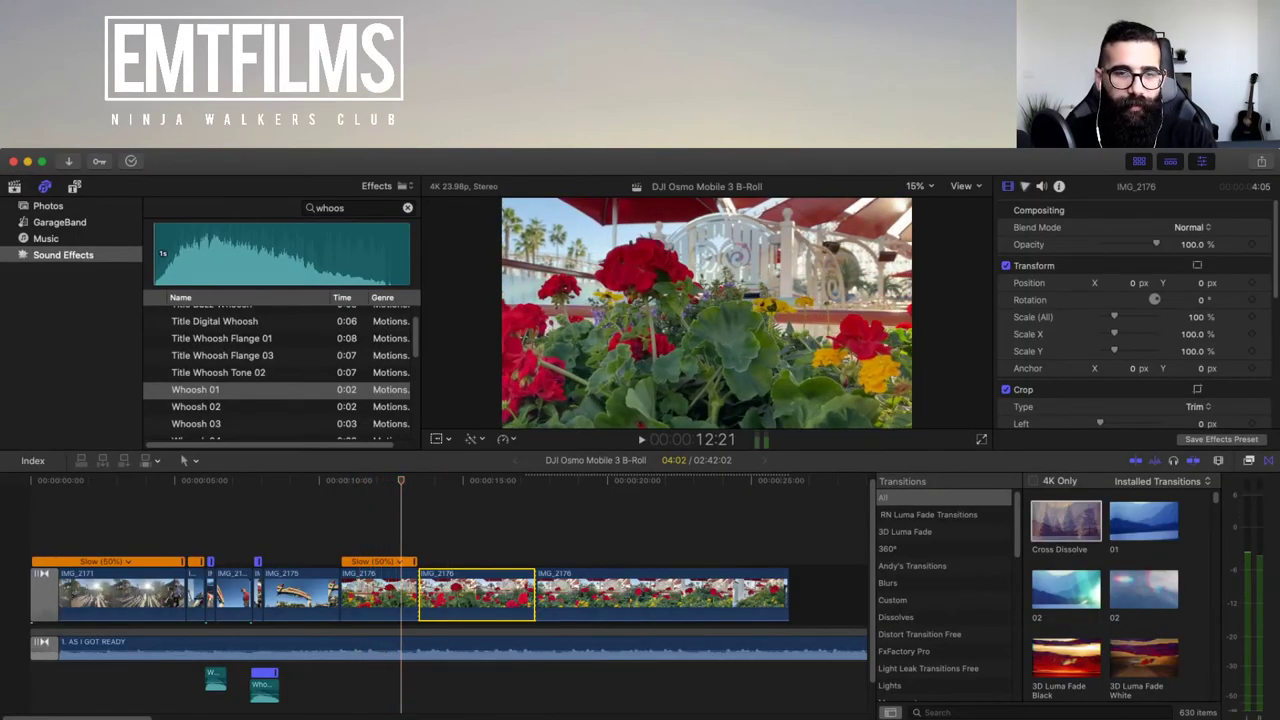
- Delete the middle piece of IMG_2176 between its two cuts and play the remaining clips across the join
{"action": "key", "text": "Delete"}
{"action": "left_click", "coordinate": [355, 592]}
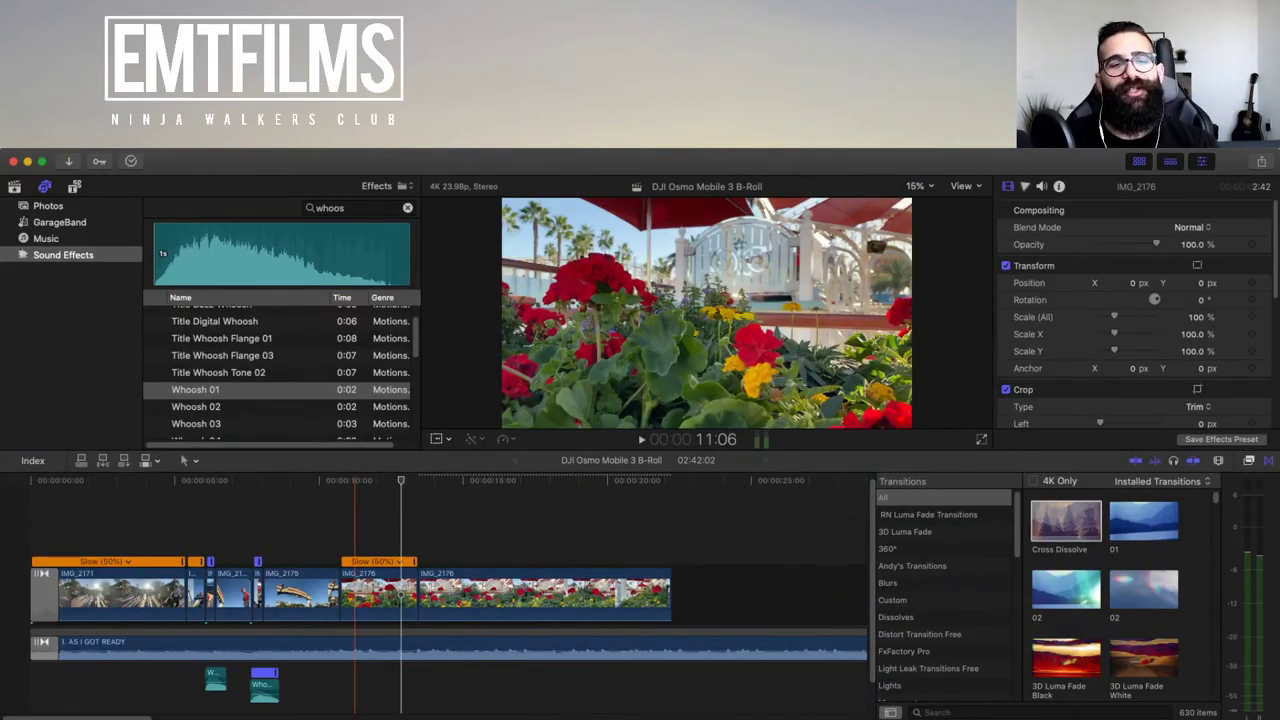
{"action": "key", "text": "space"}
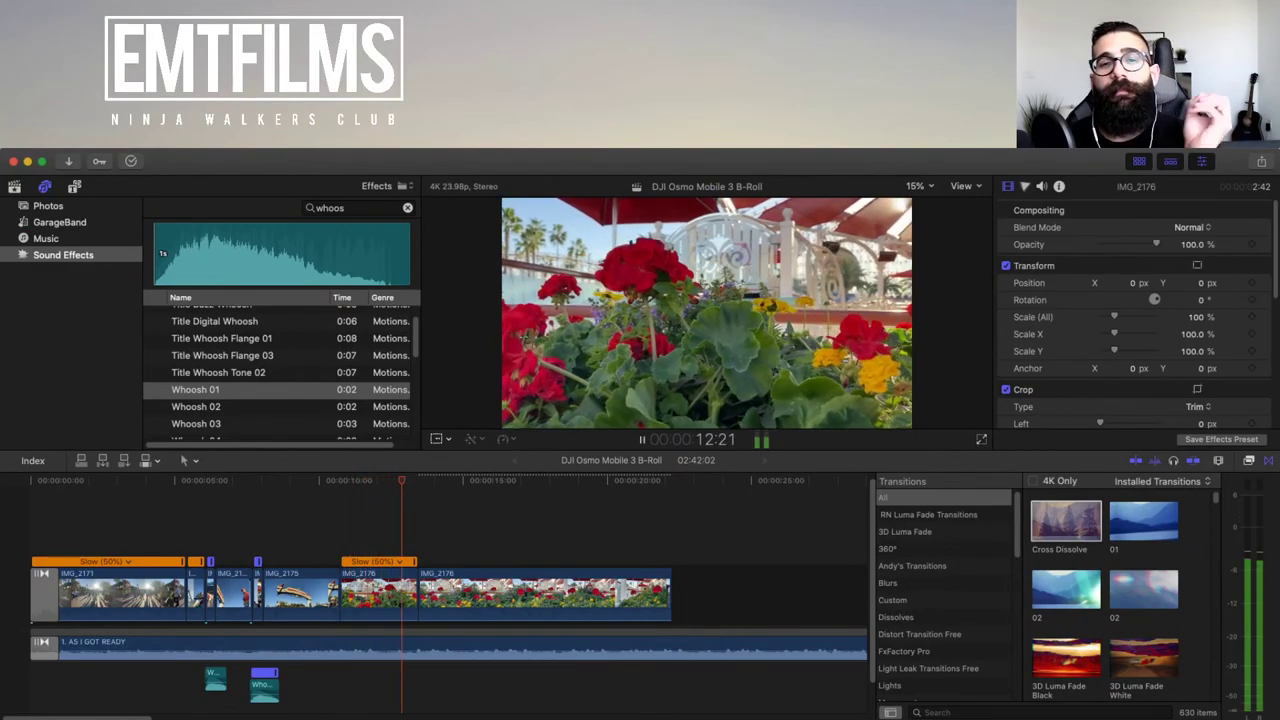
{"action": "key", "text": "space"}
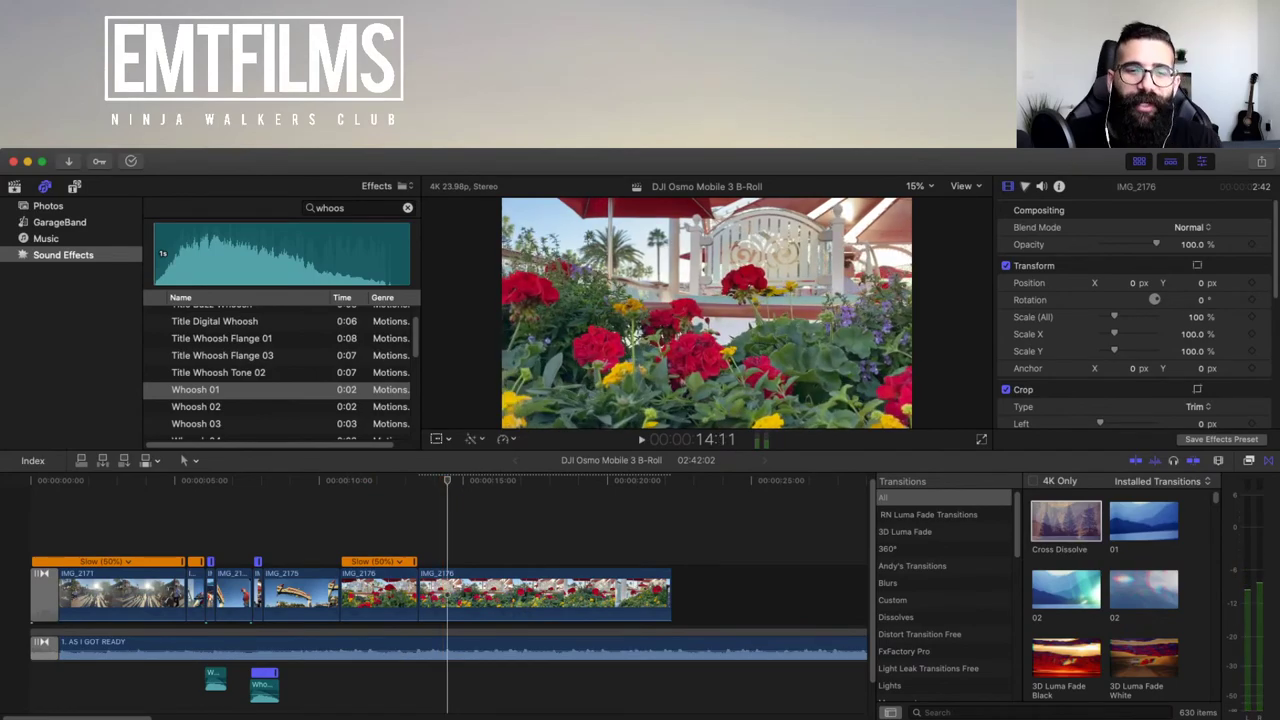
- Cut the normal-speed IMG_2176 piece at 14:11 and again about three seconds further on, deleting the section between the cuts
{"action": "key", "text": "b"}
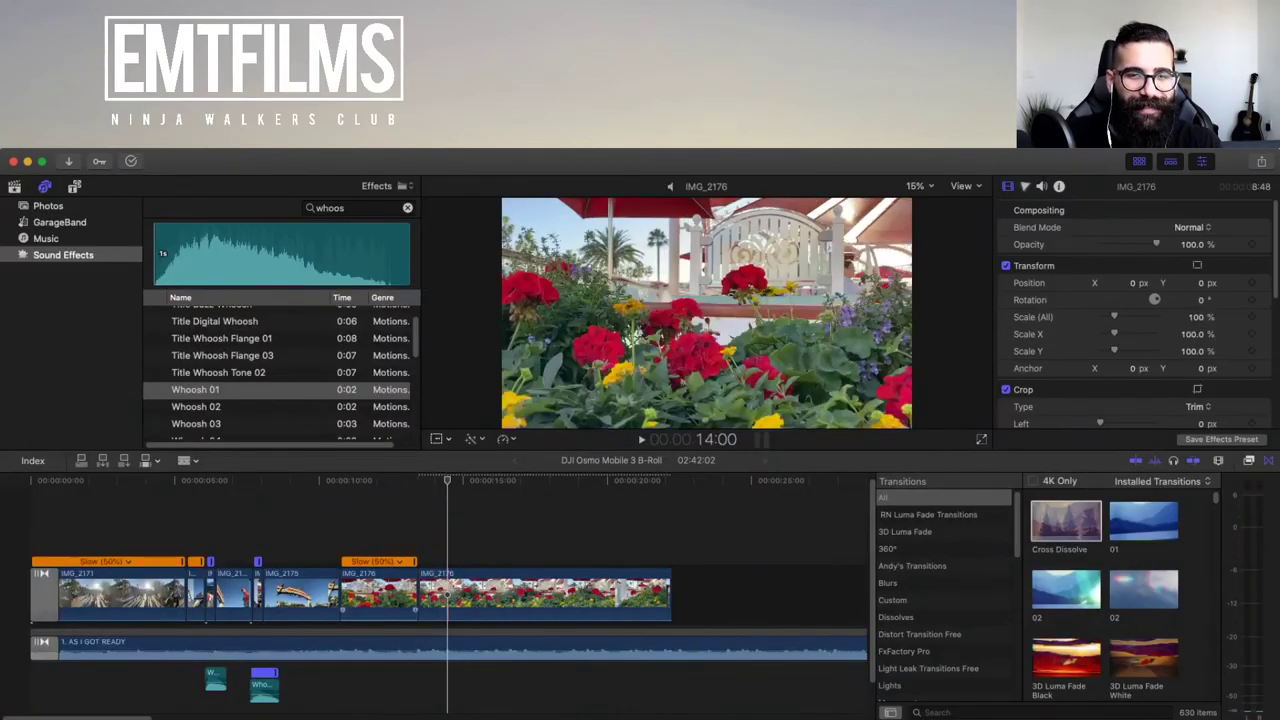
{"action": "left_click", "coordinate": [447, 595]}
{"action": "left_click", "coordinate": [536, 595]}
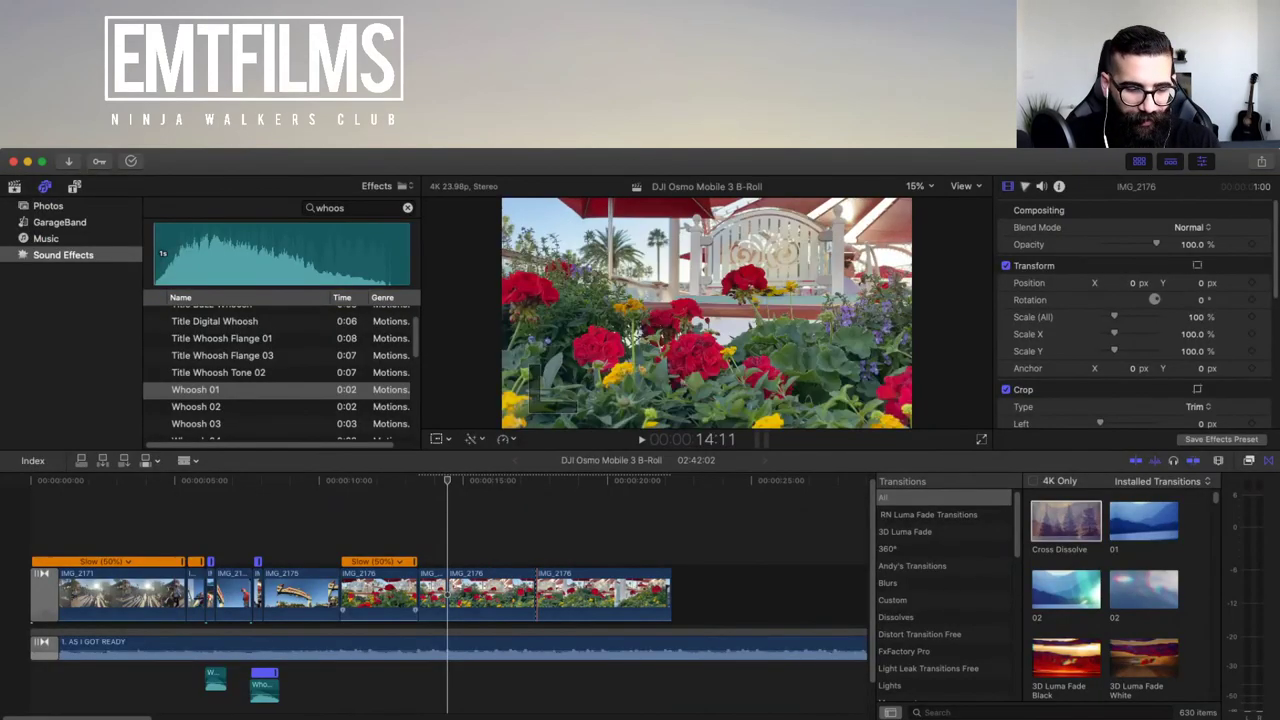
{"action": "key", "text": "a"}
{"action": "left_click", "coordinate": [522, 598]}
{"action": "key", "text": "Delete"}
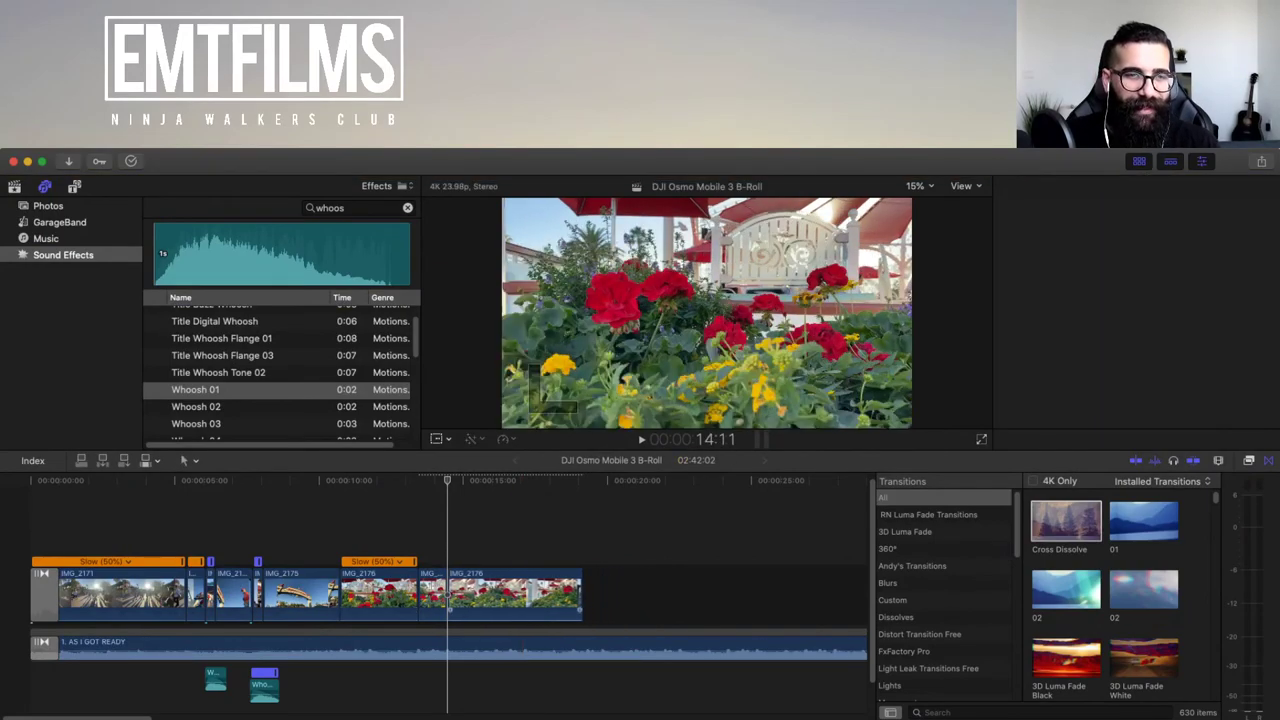
- Play the last IMG_2176 piece and trim off its beginning so that 1:10 of it remains
{"action": "key", "text": "space"}
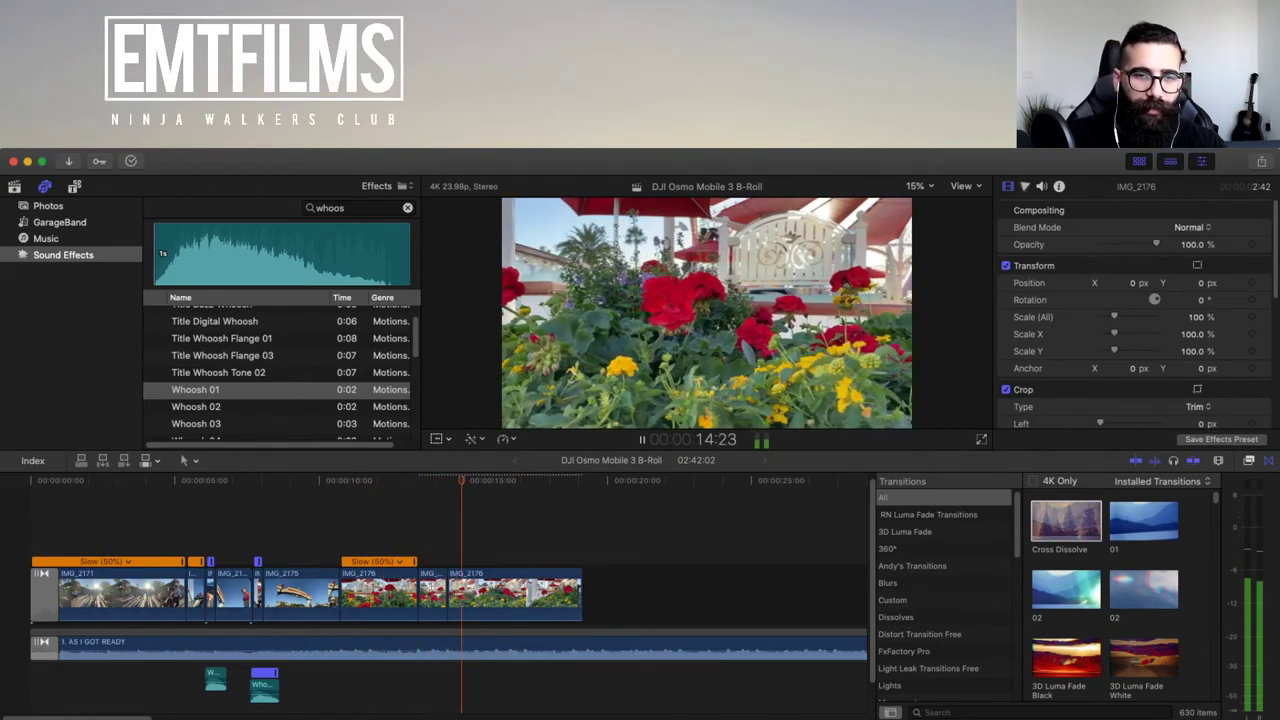
{"action": "key", "text": "space"}
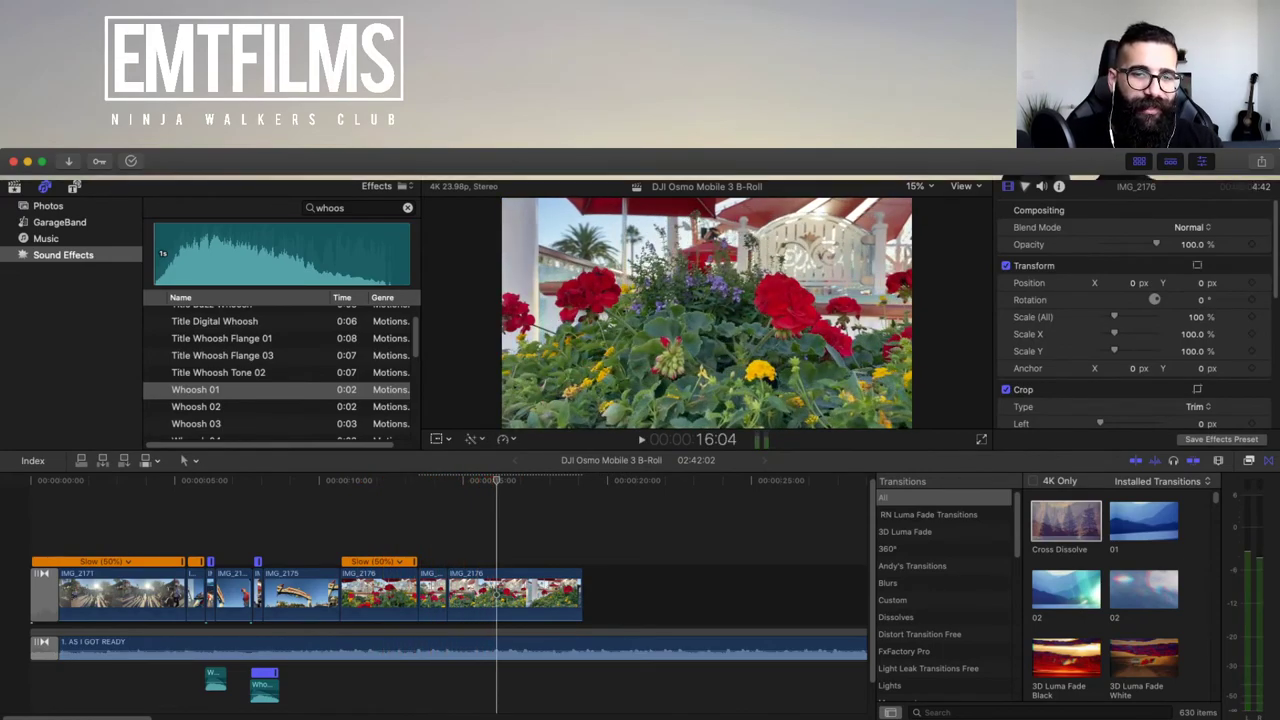
{"action": "left_click", "coordinate": [543, 594]}
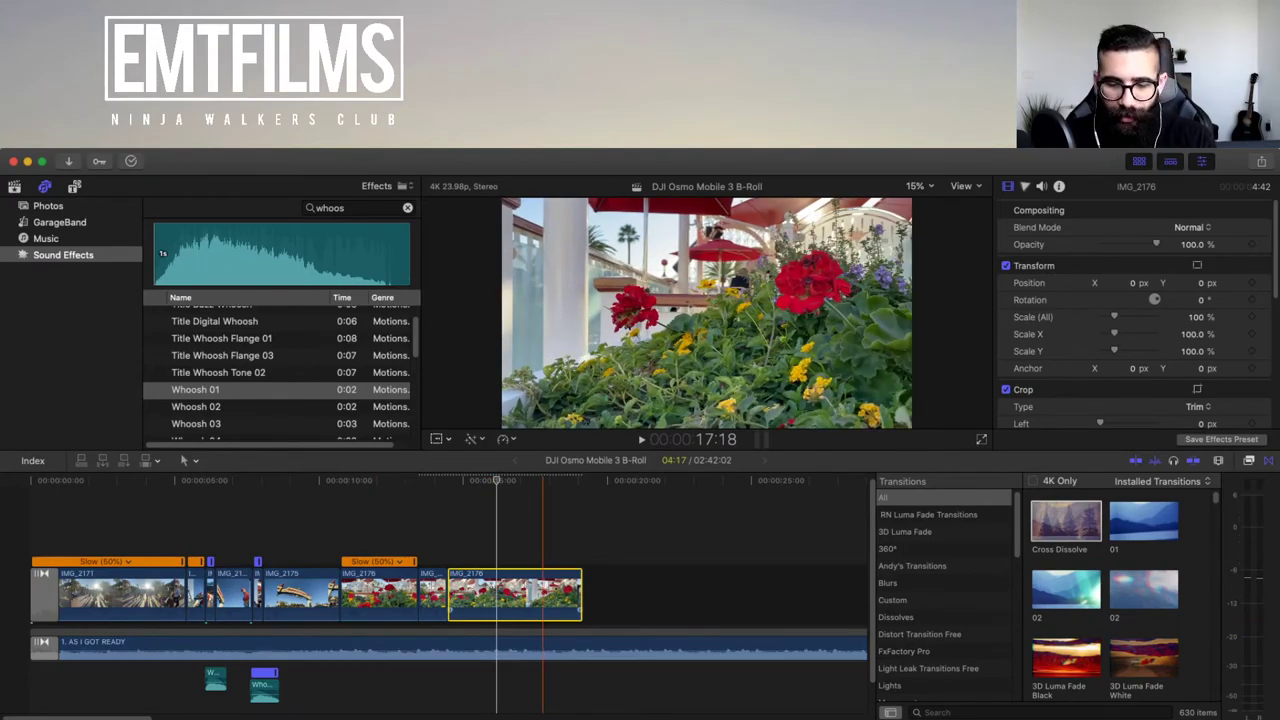
{"action": "key", "text": "alt+bracketleft"}
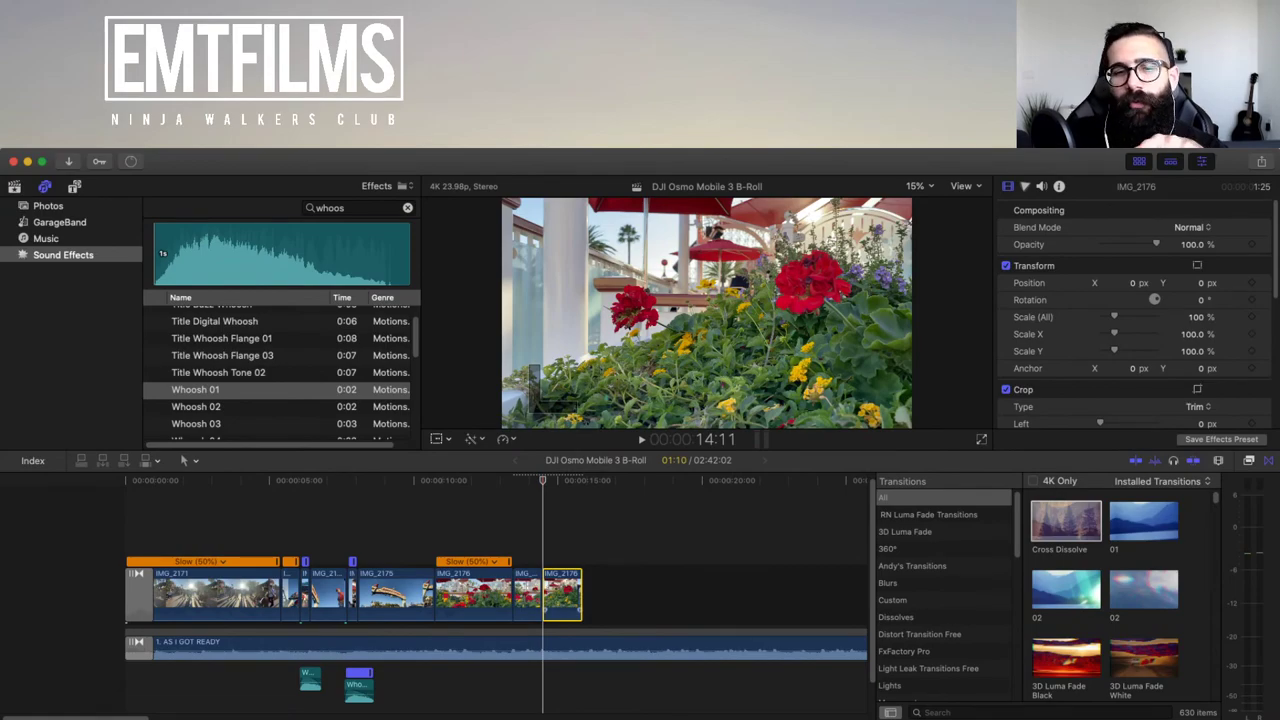
- Extend the end of the last IMG_2176 piece by 7 frames to 1:17 and play it back
{"action": "key", "text": "space"}
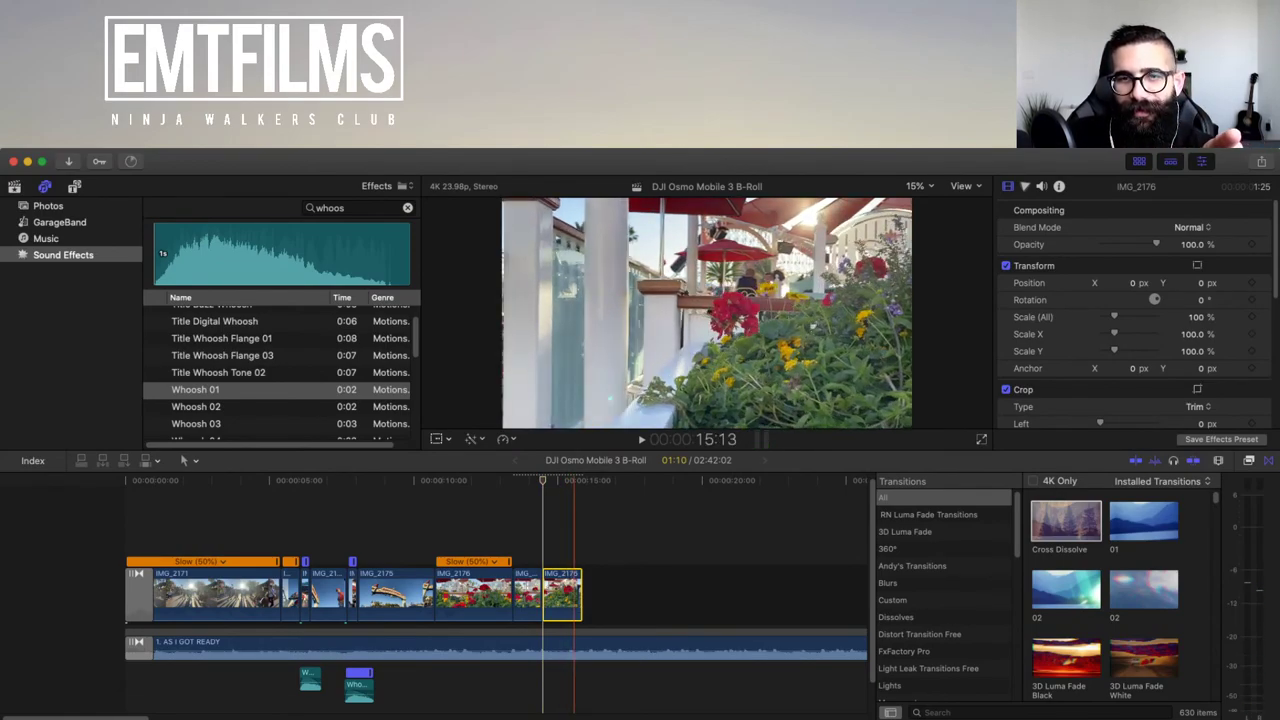
{"action": "left_click_drag", "start_coordinate": [581, 595], "coordinate": [589, 595]}
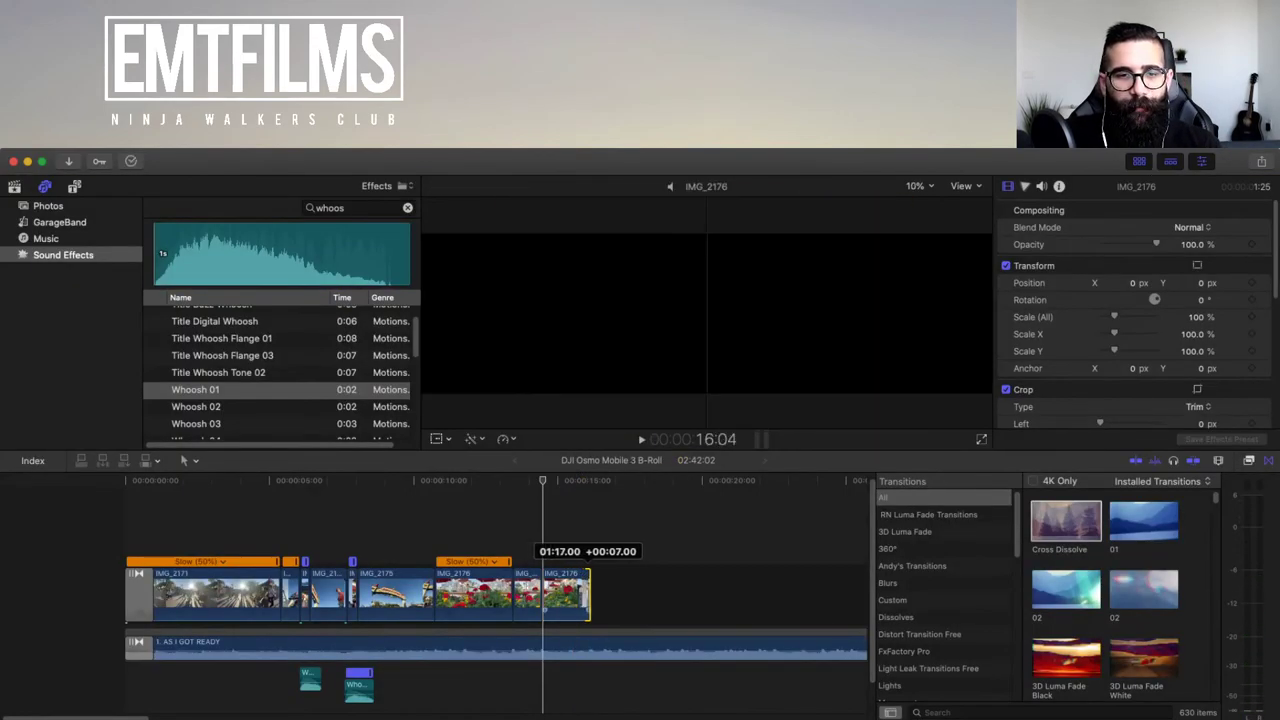
{"action": "key", "text": "space"}
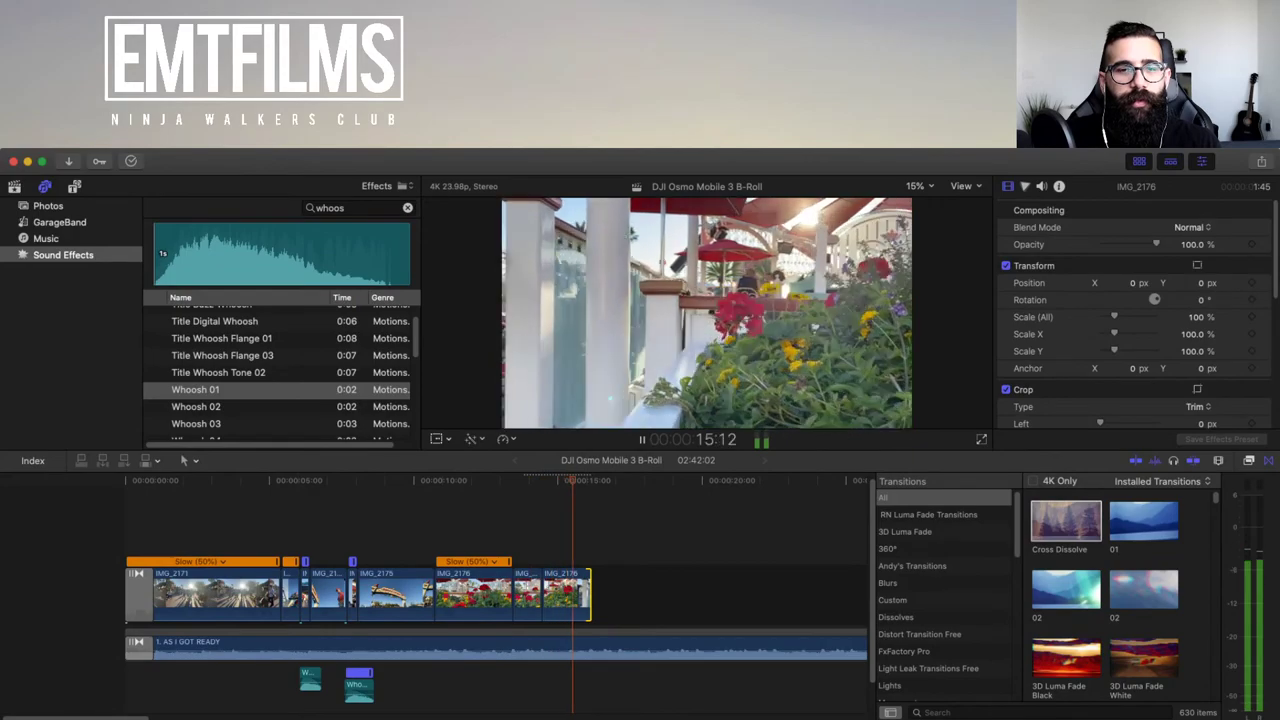
{"action": "key", "text": "space"}
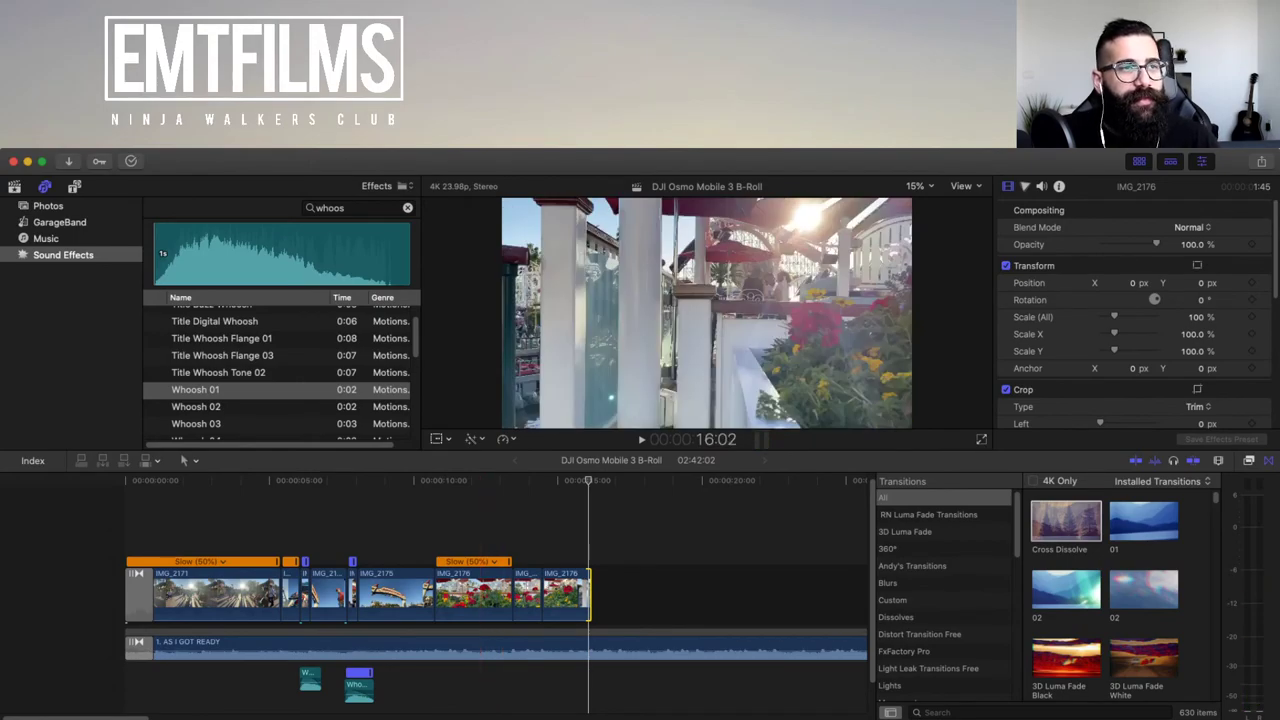
- Mark a 3:19 range of IMG_2177 in the iPhone 11 Pro Max clips and add it after the last IMG_2176 piece
{"action": "left_click", "coordinate": [14, 186]}
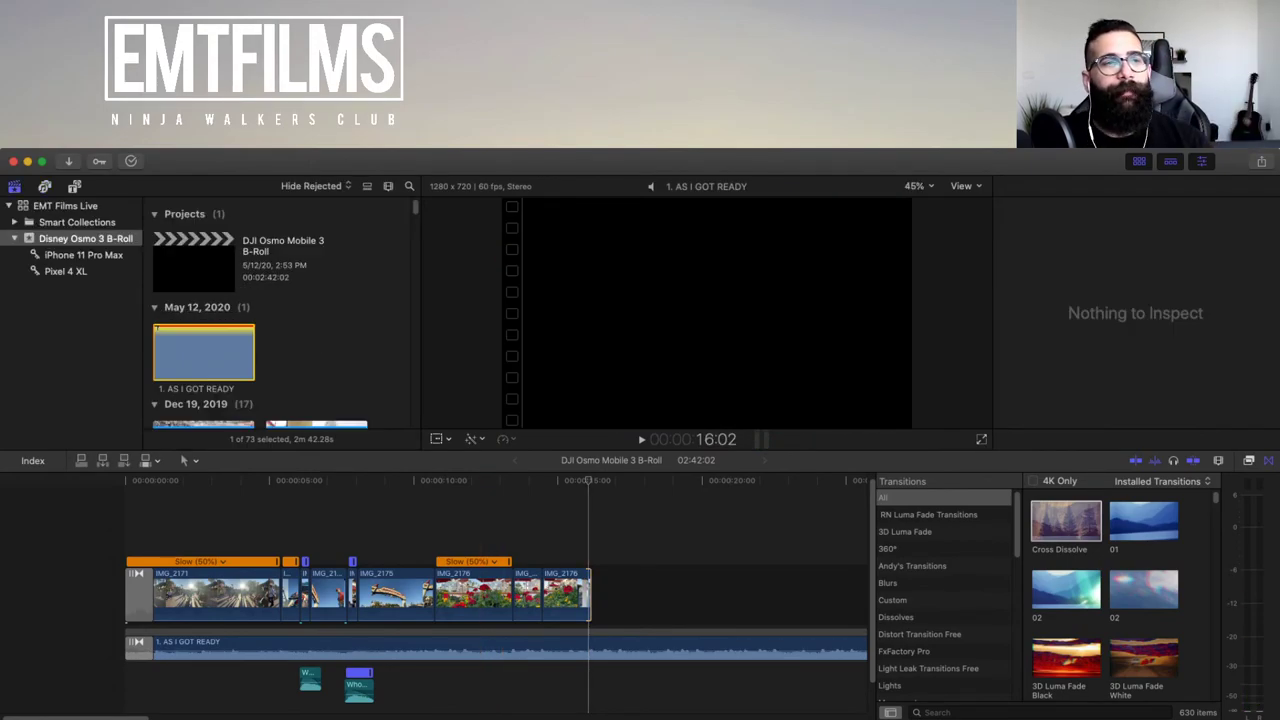
{"action": "left_click", "coordinate": [83, 255]}
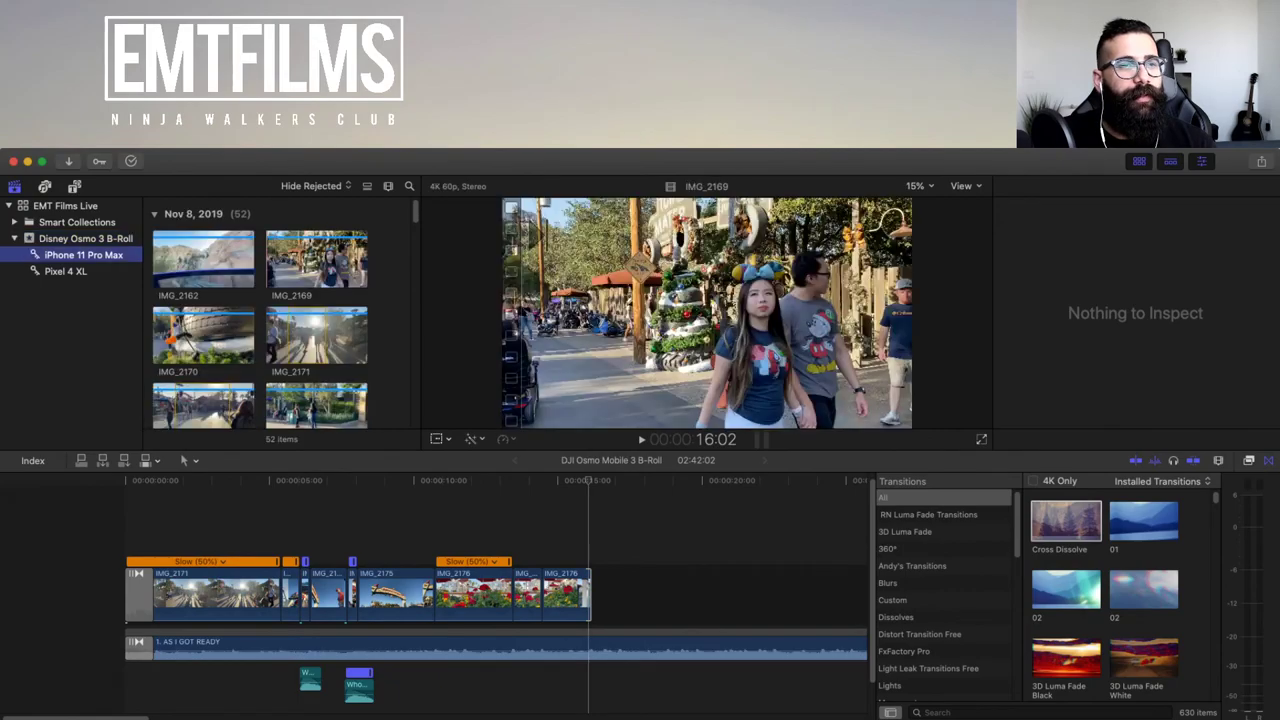
{"action": "scroll", "coordinate": [281, 312], "scroll_direction": "down", "scroll_amount": 3}
{"action": "scroll", "coordinate": [260, 313], "scroll_direction": "down", "scroll_amount": 5}
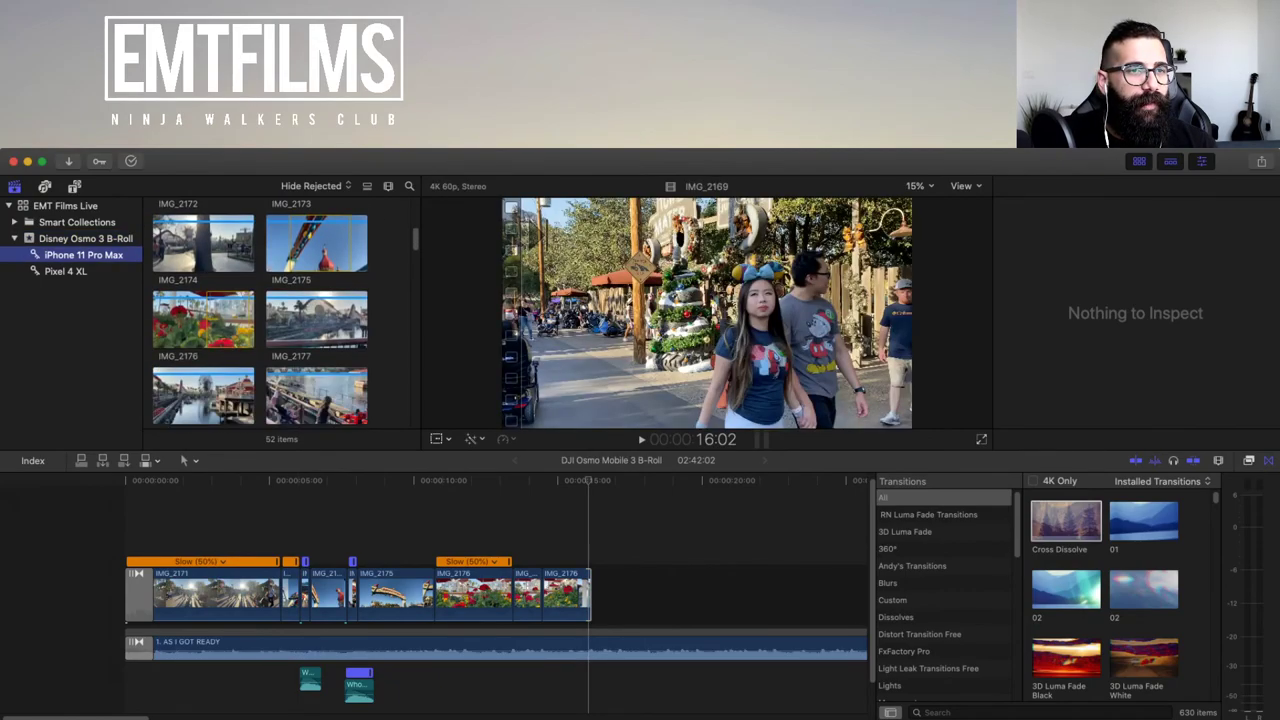
{"action": "left_click", "coordinate": [316, 312]}
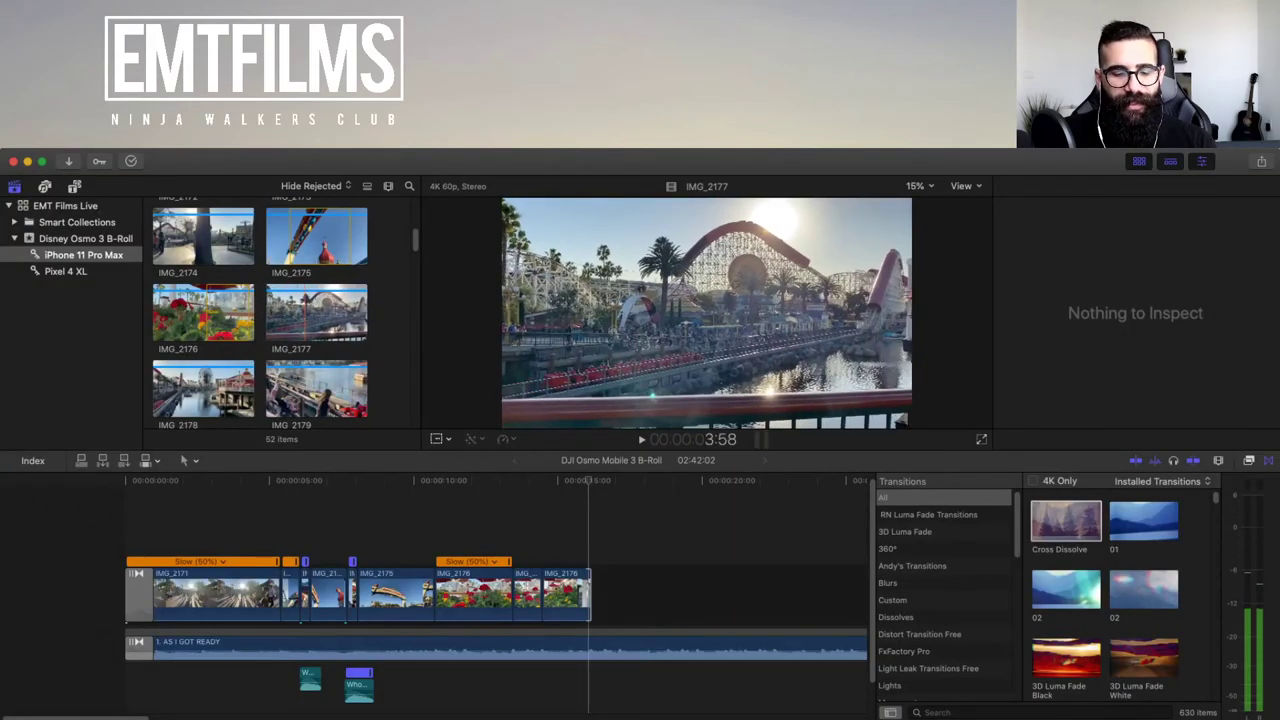
{"action": "key", "text": "i"}
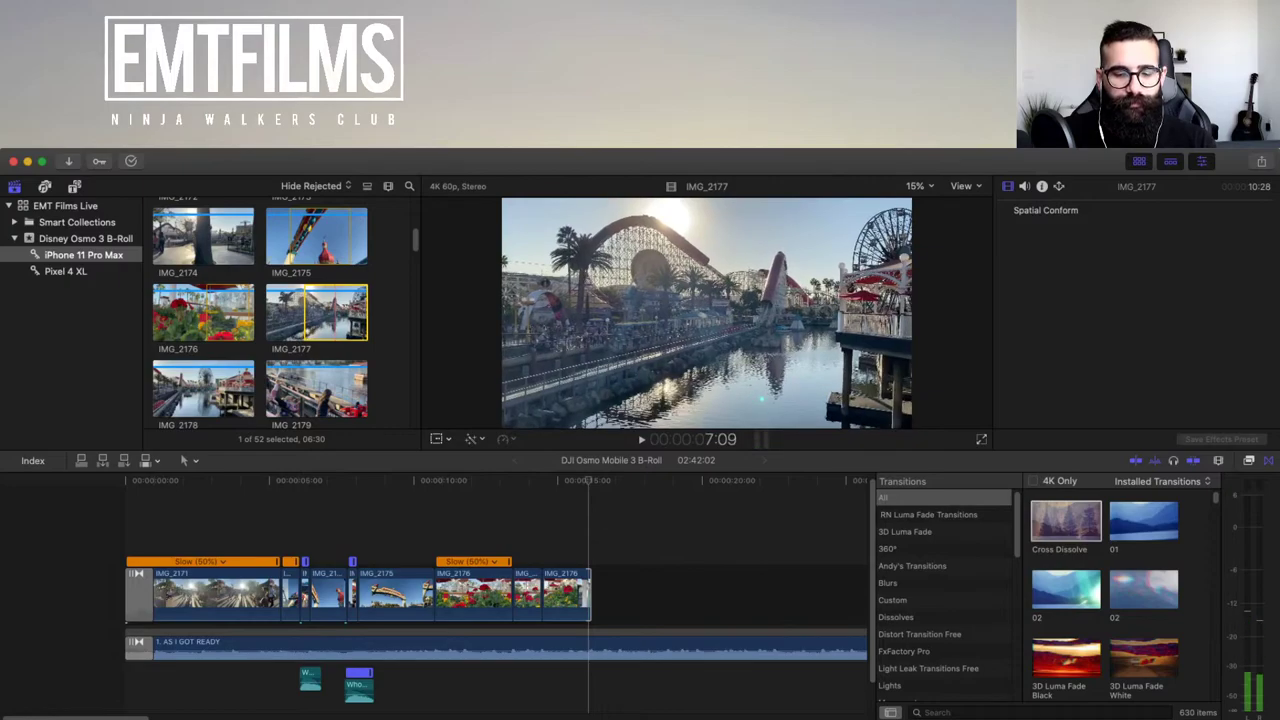
{"action": "key", "text": "o"}
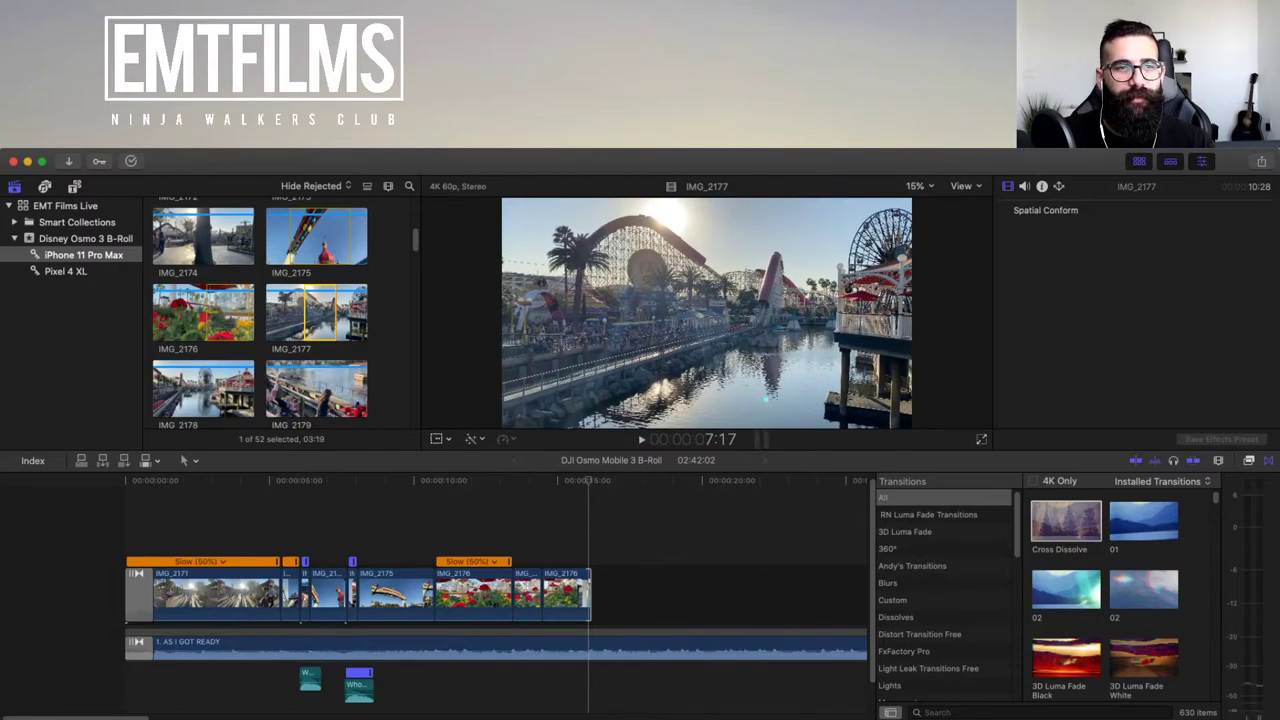
{"action": "left_click_drag", "start_coordinate": [318, 312], "coordinate": [622, 619]}
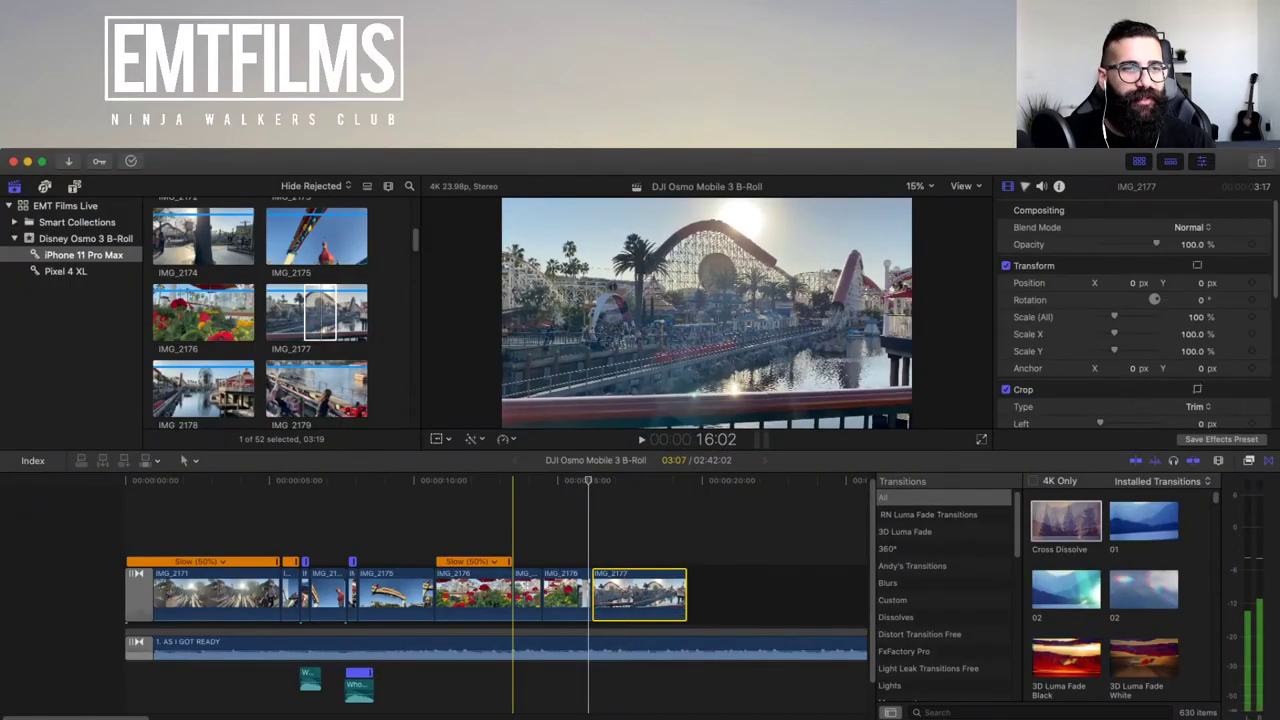
- Skim IMG_2178 among the source clips and play back the IMG_2177 clip in the timeline
{"action": "scroll", "coordinate": [260, 313], "scroll_direction": "down", "scroll_amount": 2}
{"action": "scroll", "coordinate": [260, 313], "scroll_direction": "down", "scroll_amount": 1}
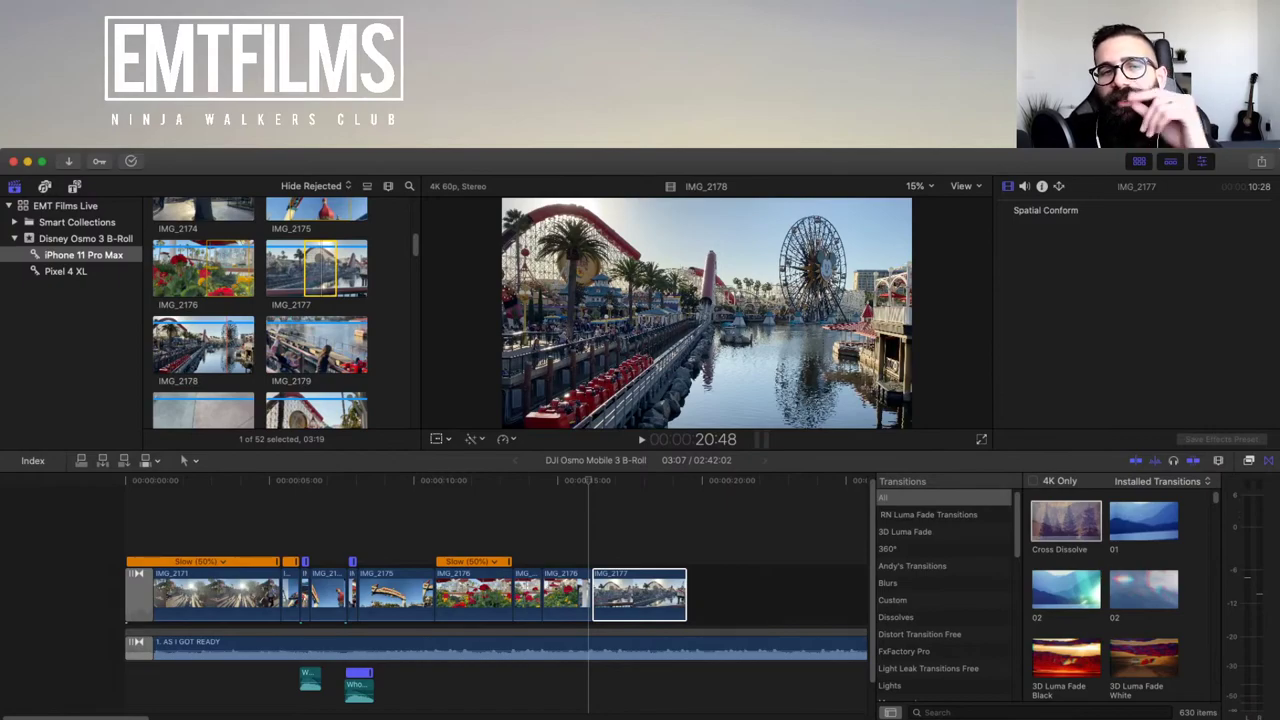
{"action": "left_click", "coordinate": [632, 596]}
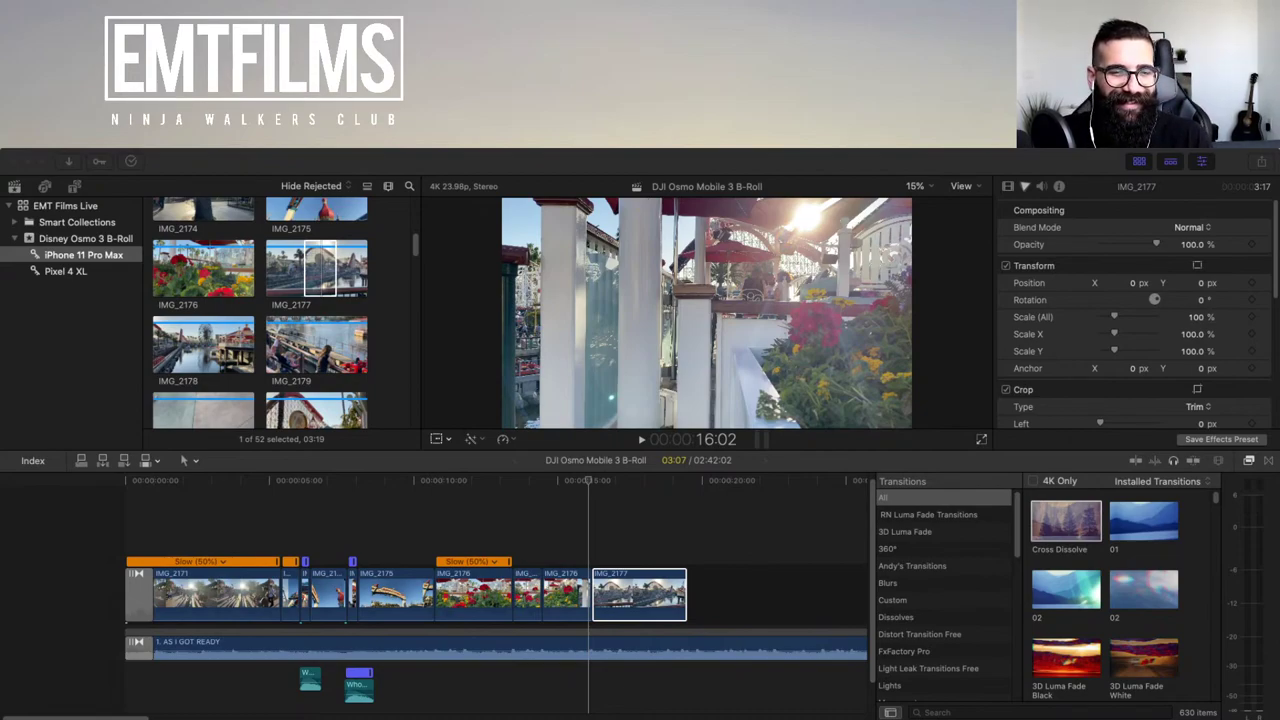
{"action": "key", "text": "super+Tab"}
{"action": "key", "text": "space"}
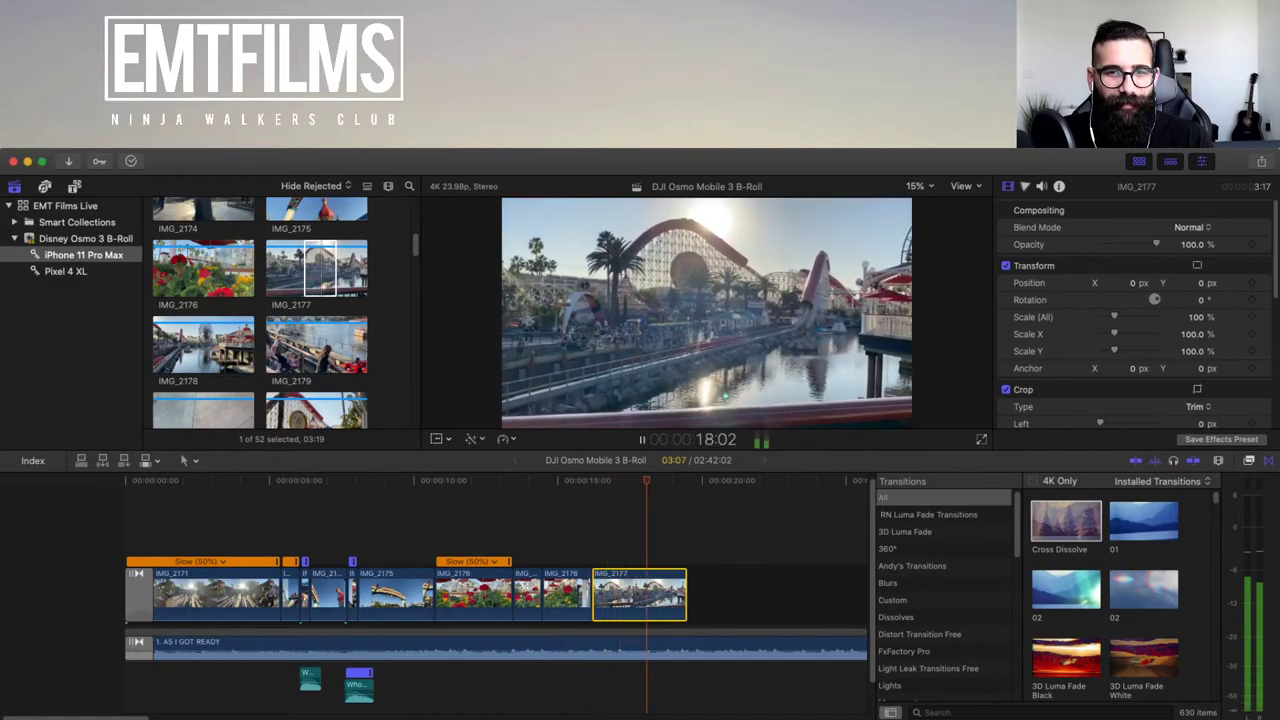
{"action": "key", "text": "space"}
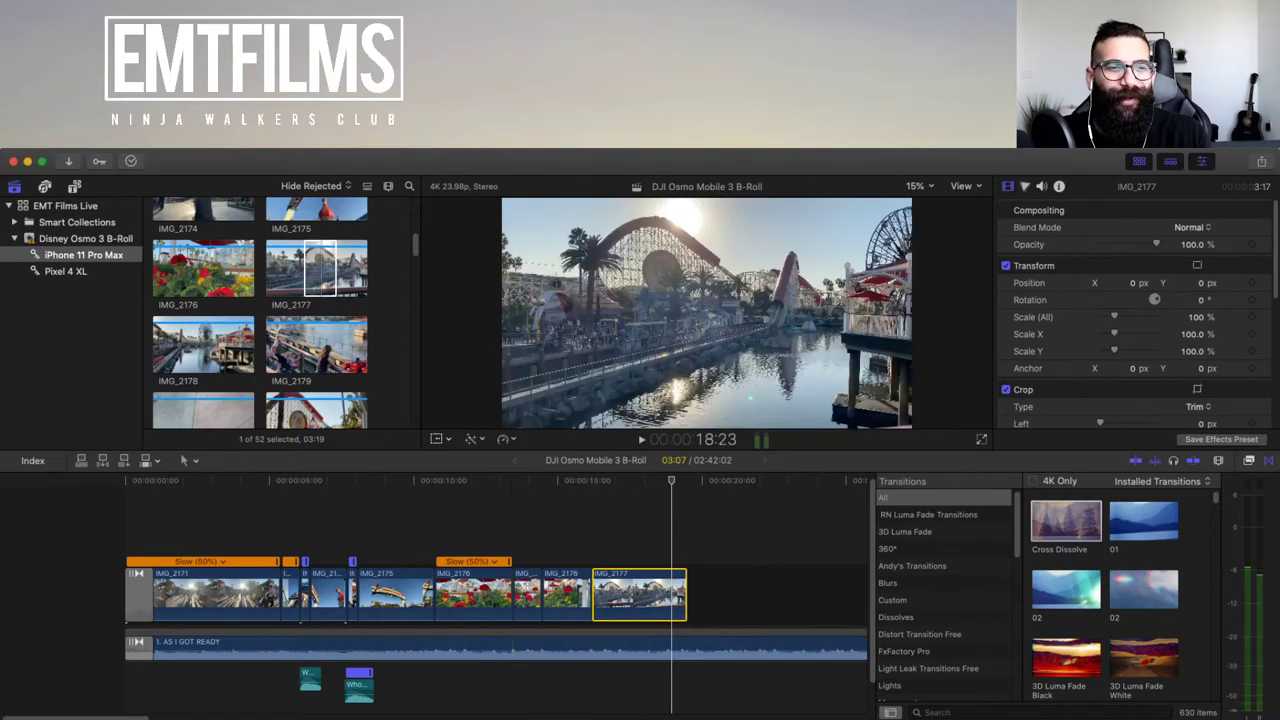
- Mark a range of about five seconds in IMG_2178 starting at 22:37 and append it to the end of the timeline
{"action": "left_click", "coordinate": [212, 345]}
{"action": "key", "text": "space"}
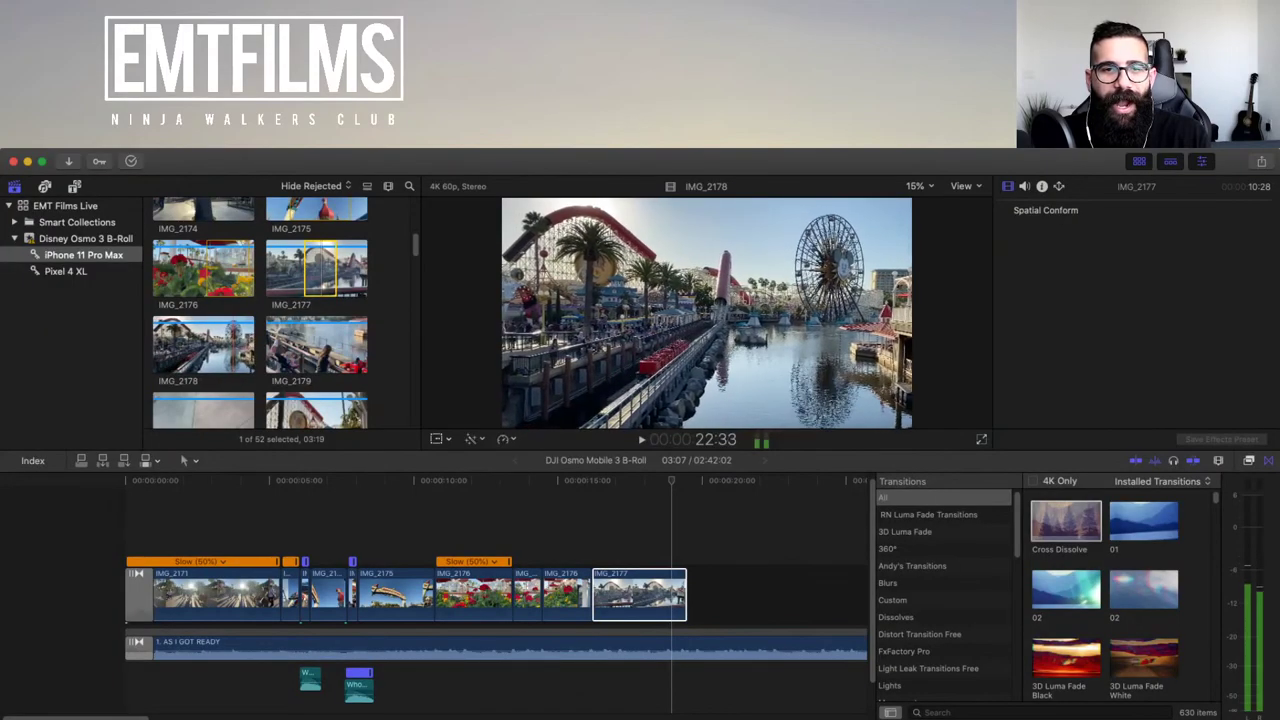
{"action": "key", "text": "space"}
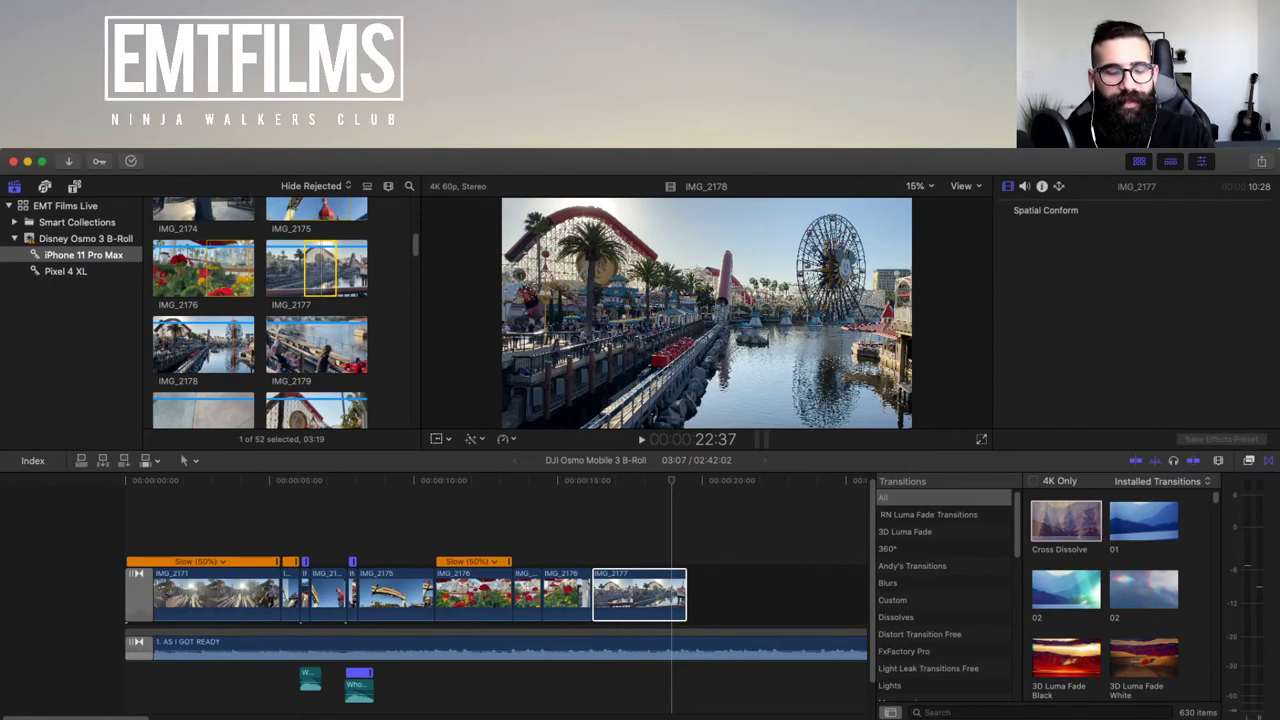
{"action": "key", "text": "i"}
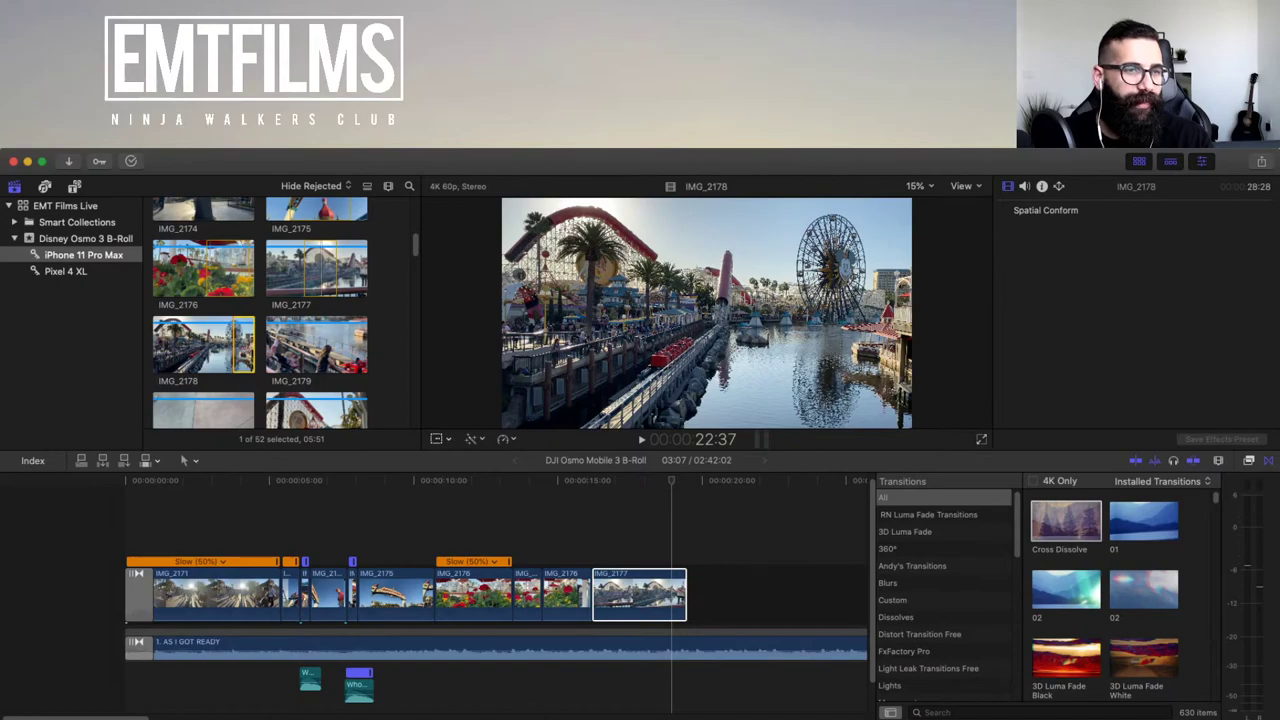
{"action": "key", "text": "space"}
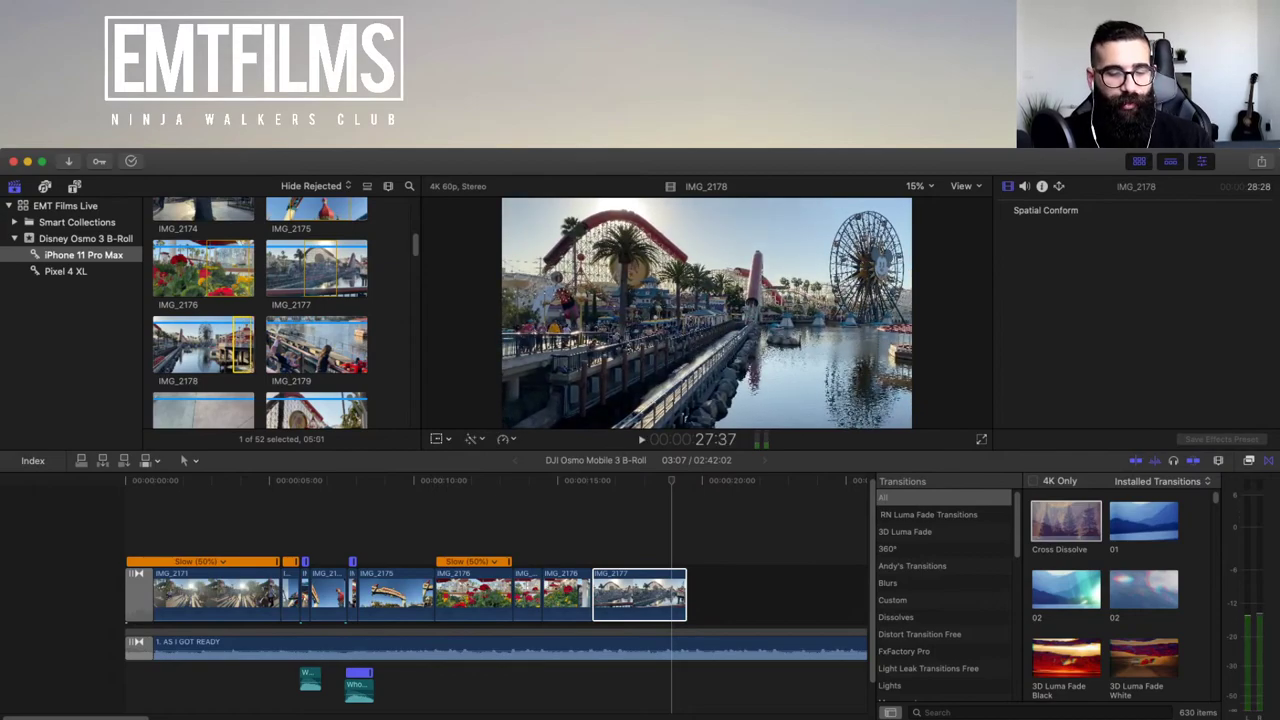
{"action": "key", "text": "e"}
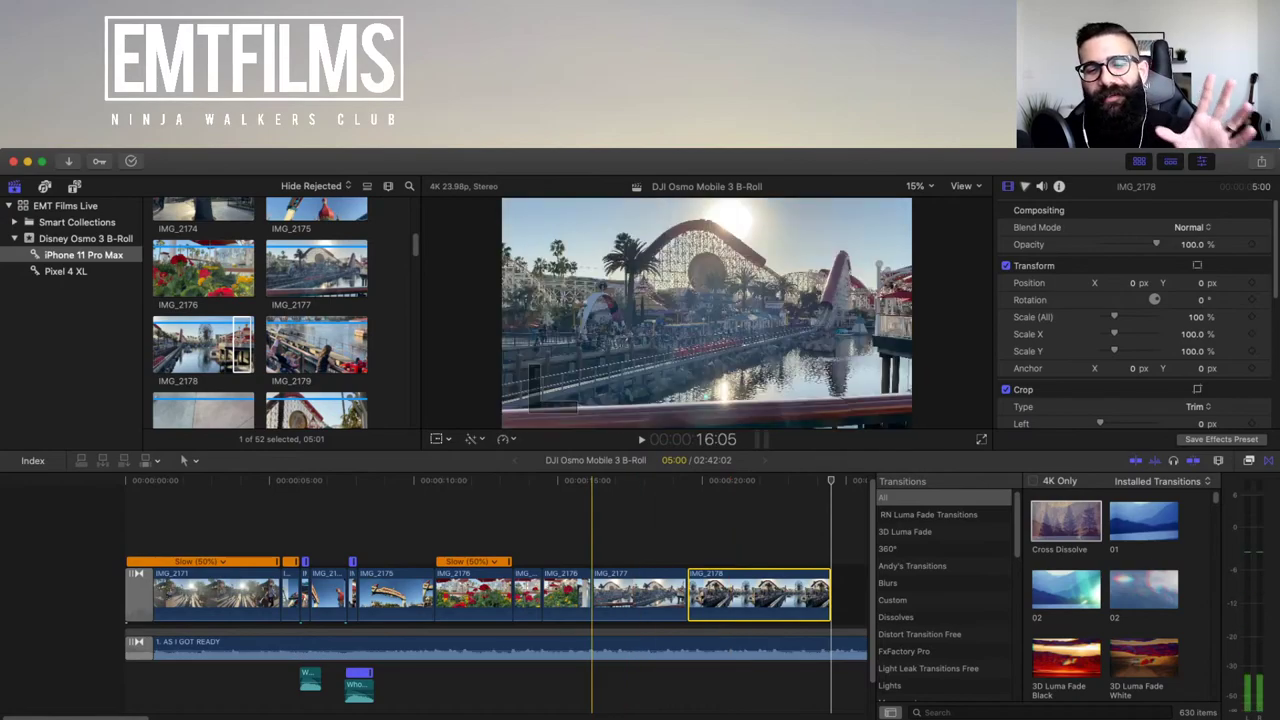
- Play IMG_2177 into IMG_2178 with the AS I GOT READY music clip disabled, and replay it with the music re-enabled
{"action": "left_click", "coordinate": [592, 648]}
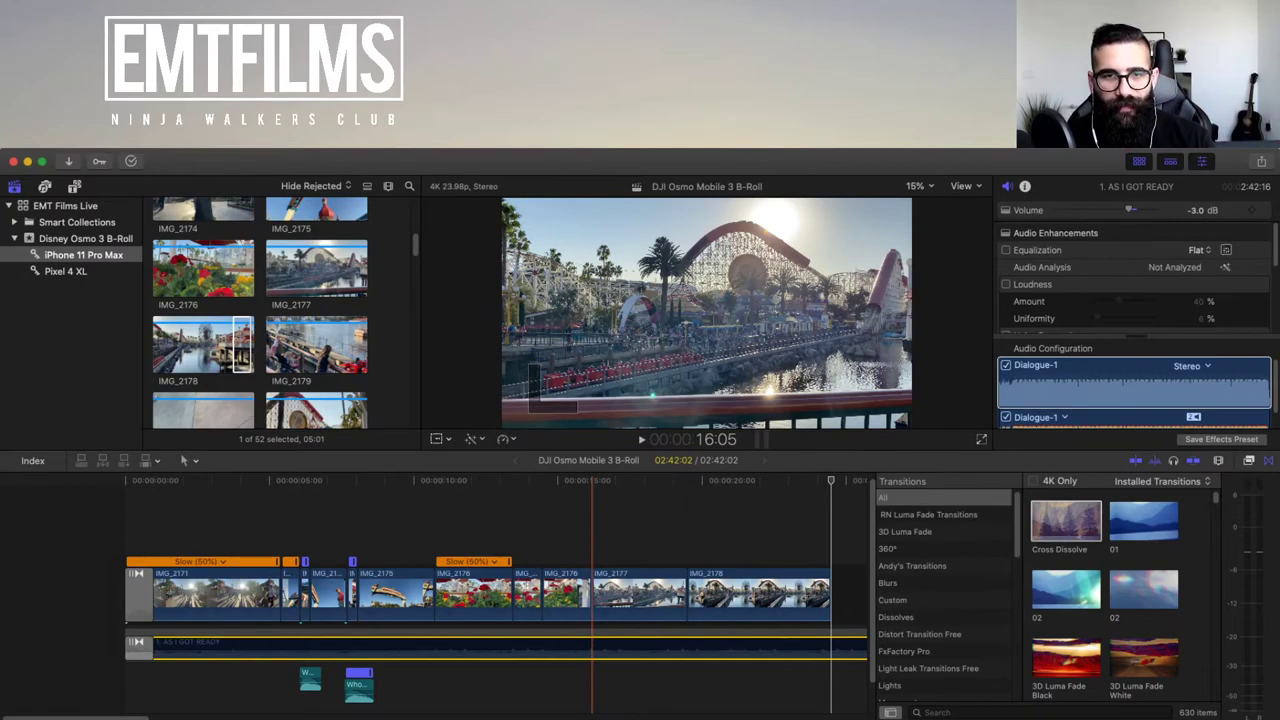
{"action": "key", "text": "space"}
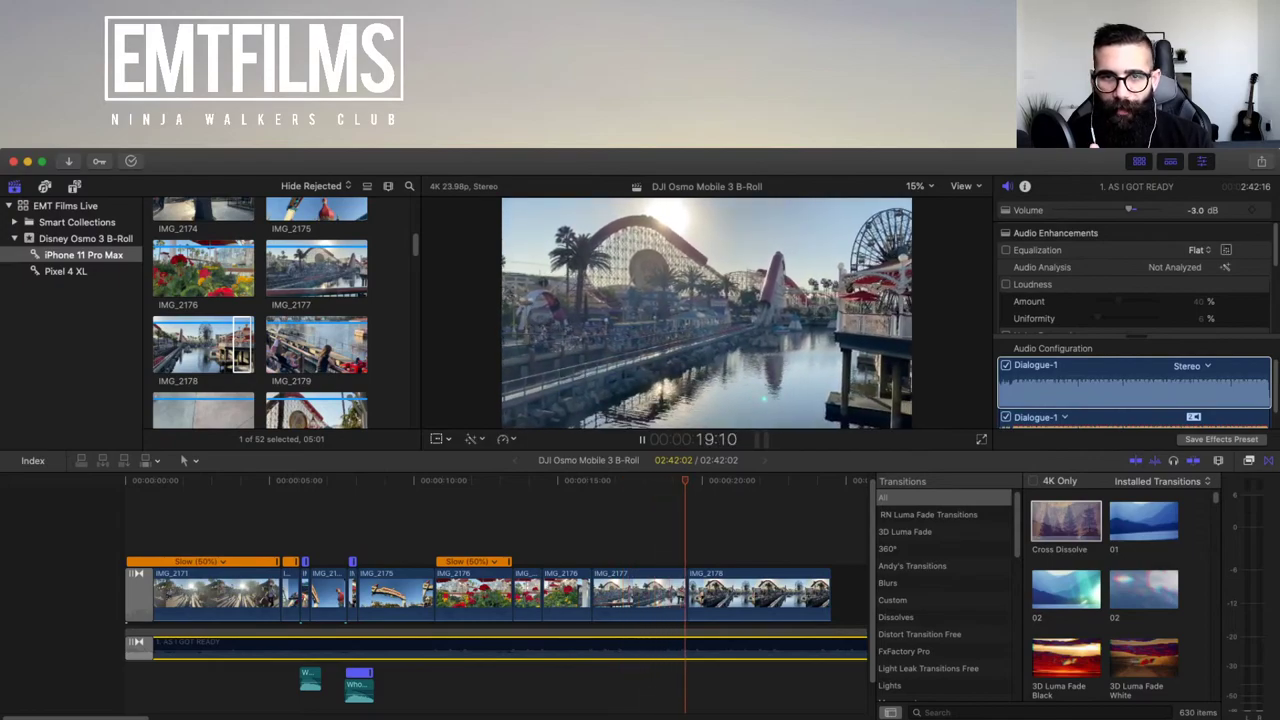
{"action": "key", "text": "space"}
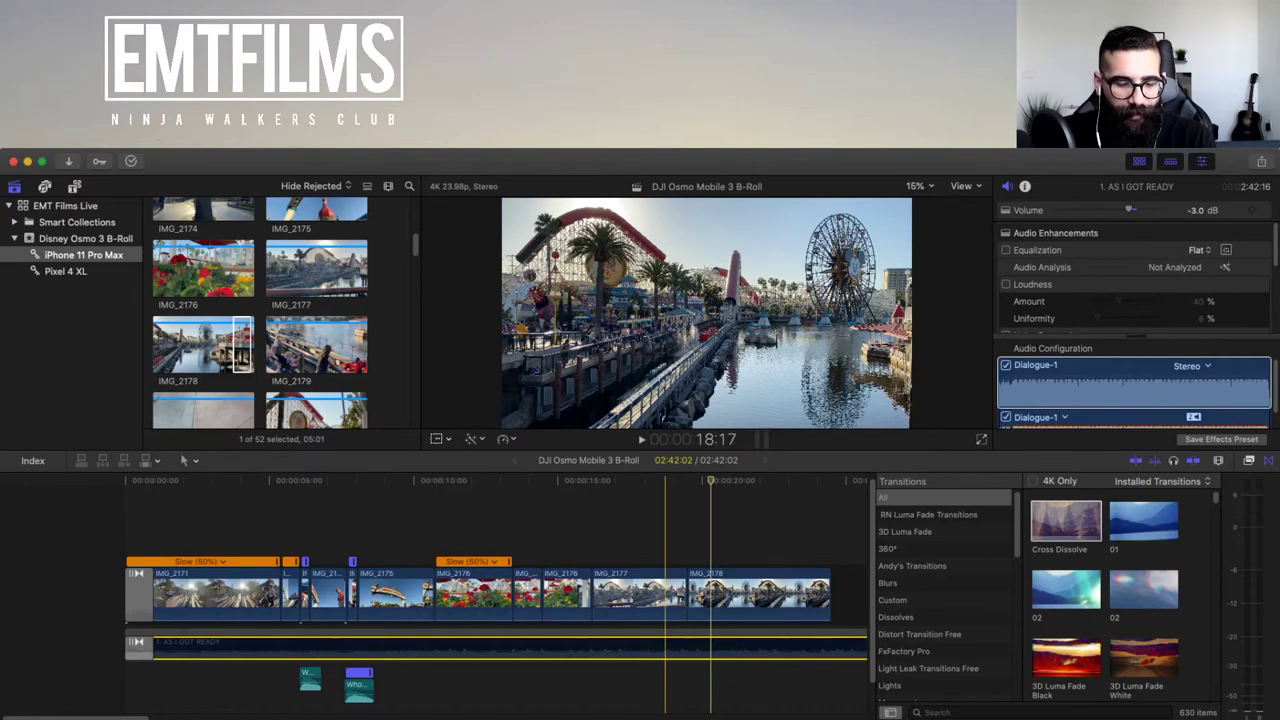
{"action": "key", "text": "v"}
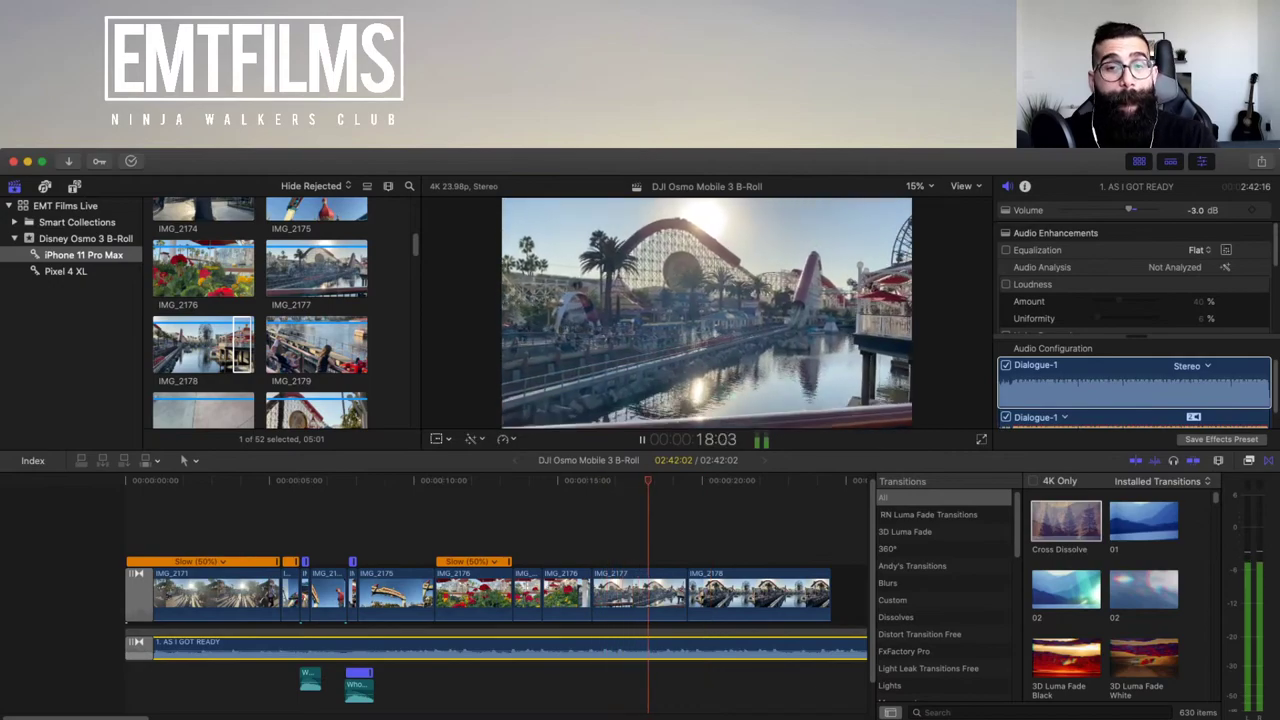
{"action": "key", "text": "space"}
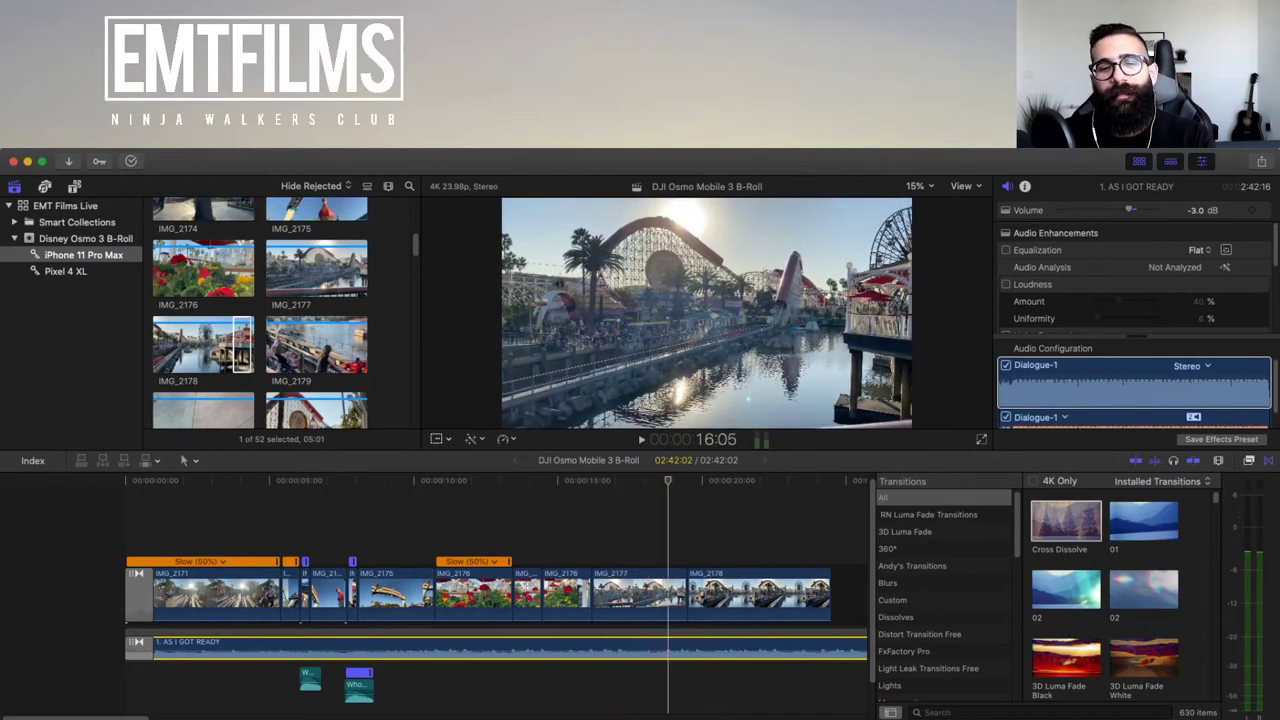
- Trim the end of the timeline's IMG_2177 clip to 18:20 and play across the cut into IMG_2178
{"action": "left_click", "coordinate": [658, 595]}
{"action": "key", "text": "alt+bracketright"}
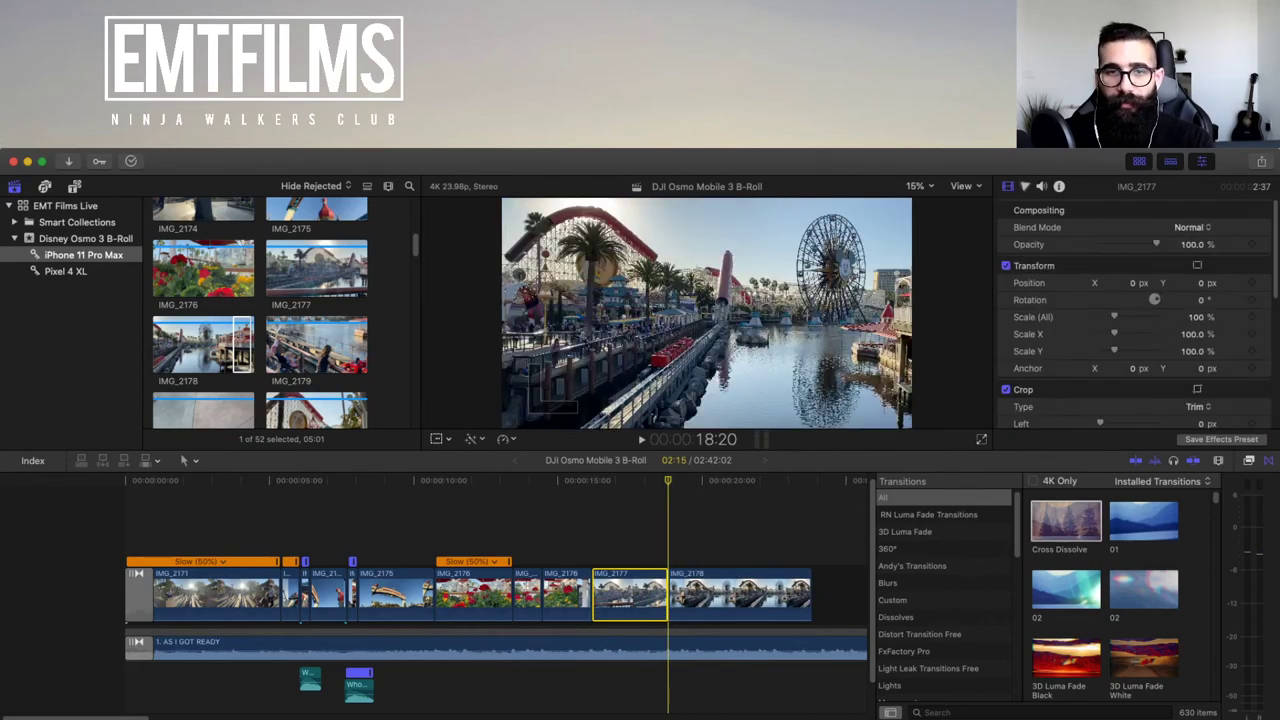
{"action": "key", "text": "Left"}
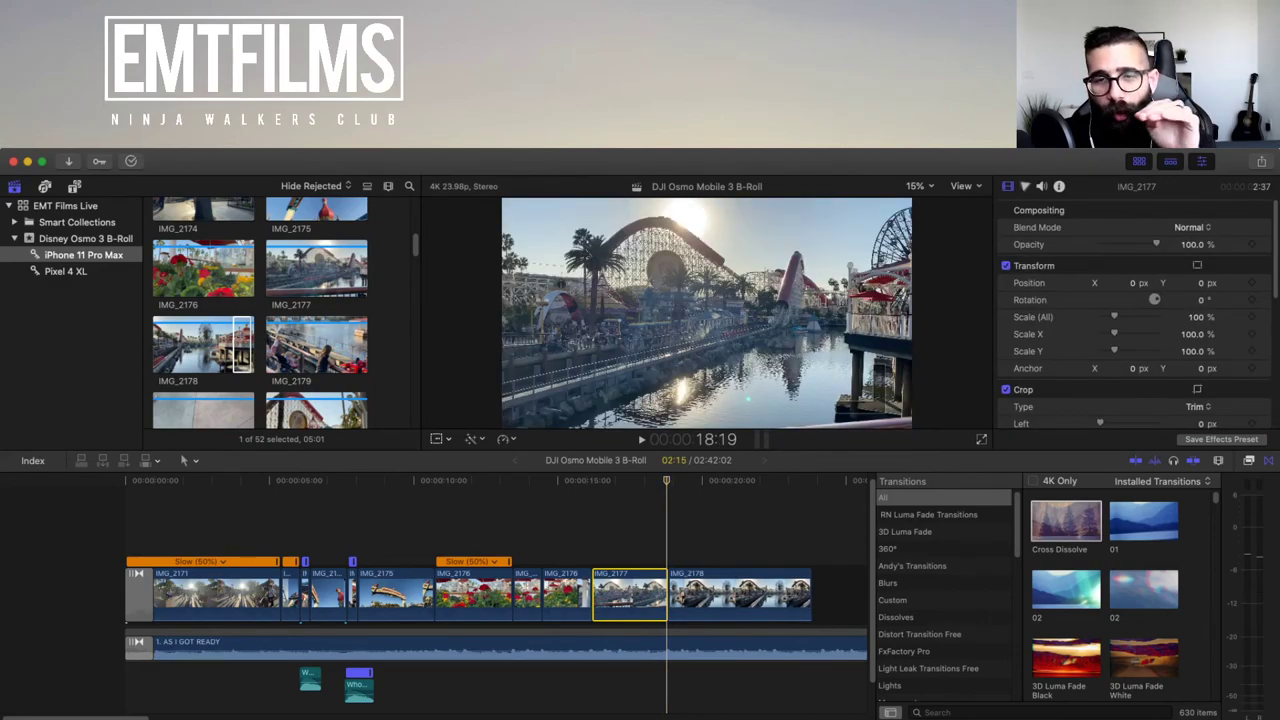
{"action": "key", "text": "space"}
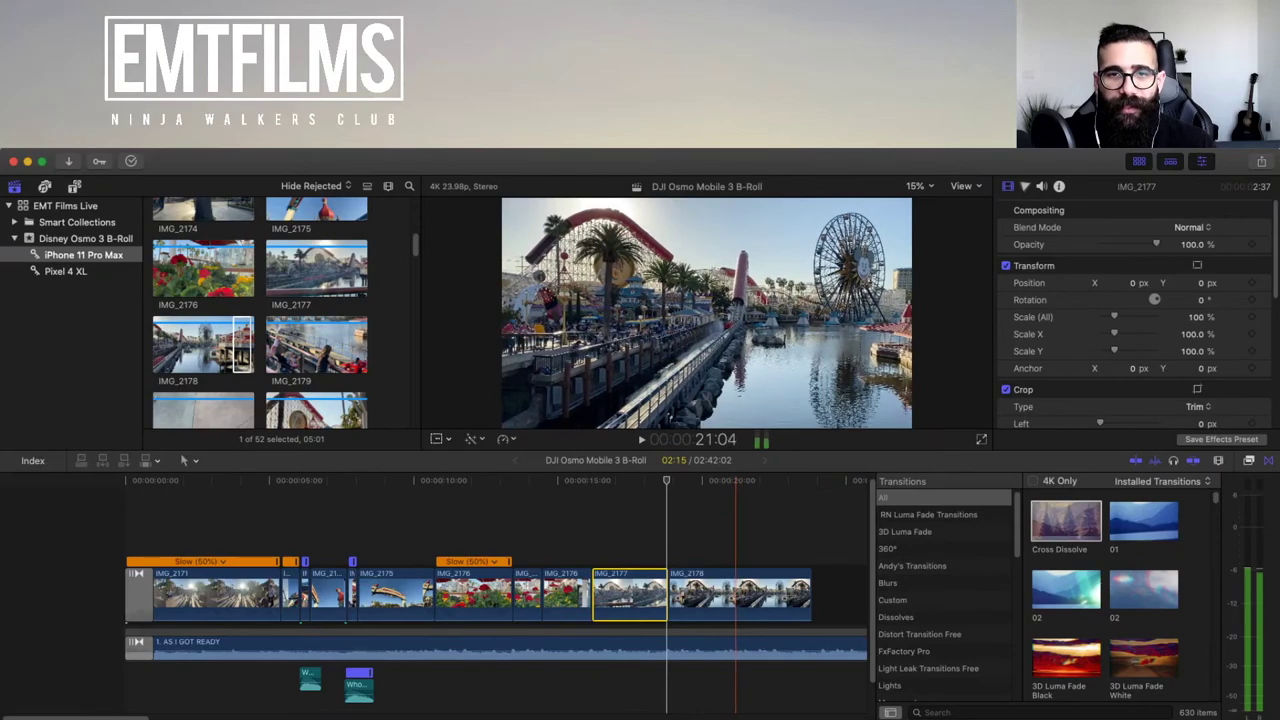
- Trim the start of the timeline's IMG_2178 clip to the frame at 20:23
{"action": "left_click", "coordinate": [730, 530]}
{"action": "left_click", "coordinate": [730, 594]}
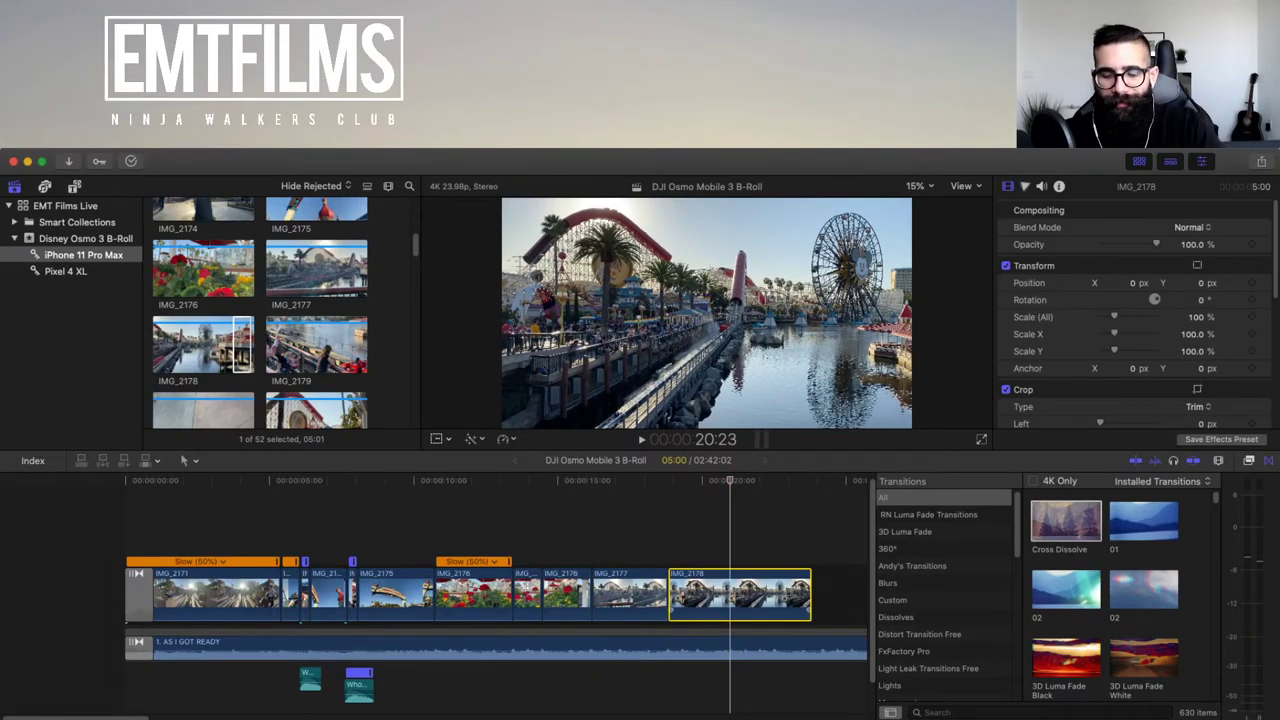
{"action": "key", "text": "alt+["}
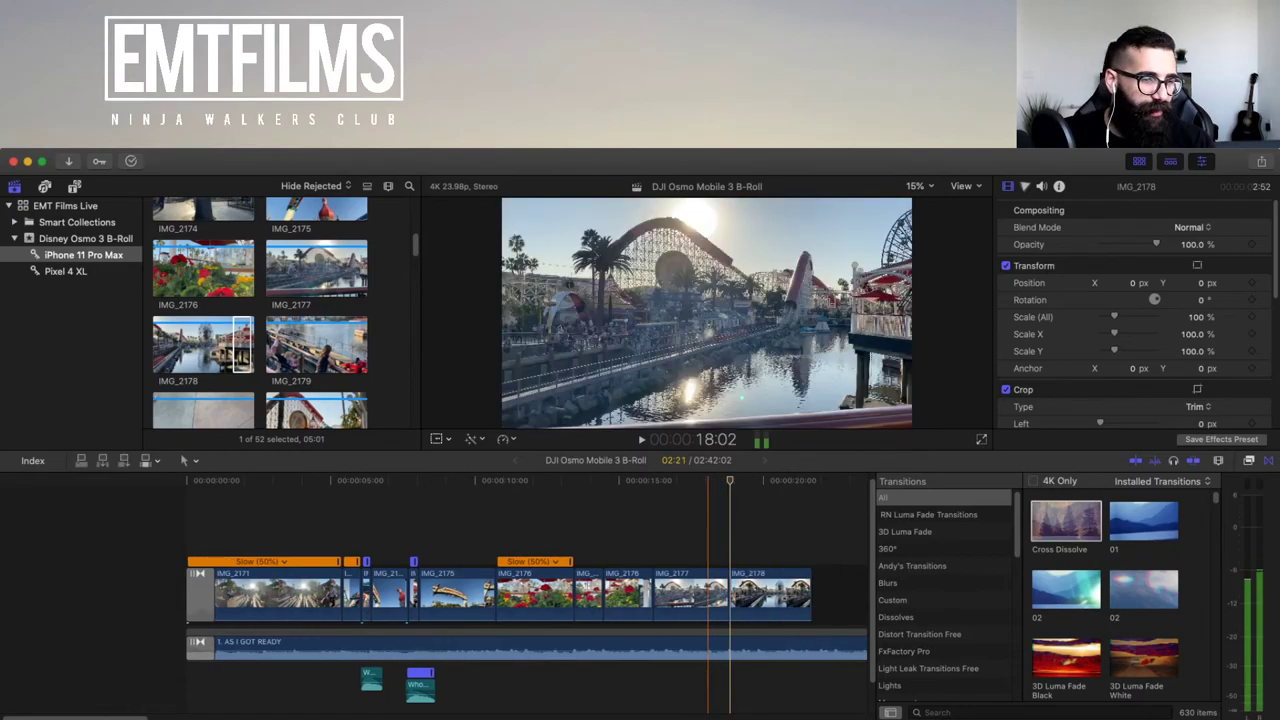
- Play back the cut from IMG_2177 into IMG_2178 and shorten the end of IMG_2178 to 21:12
{"action": "left_click", "coordinate": [708, 530]}
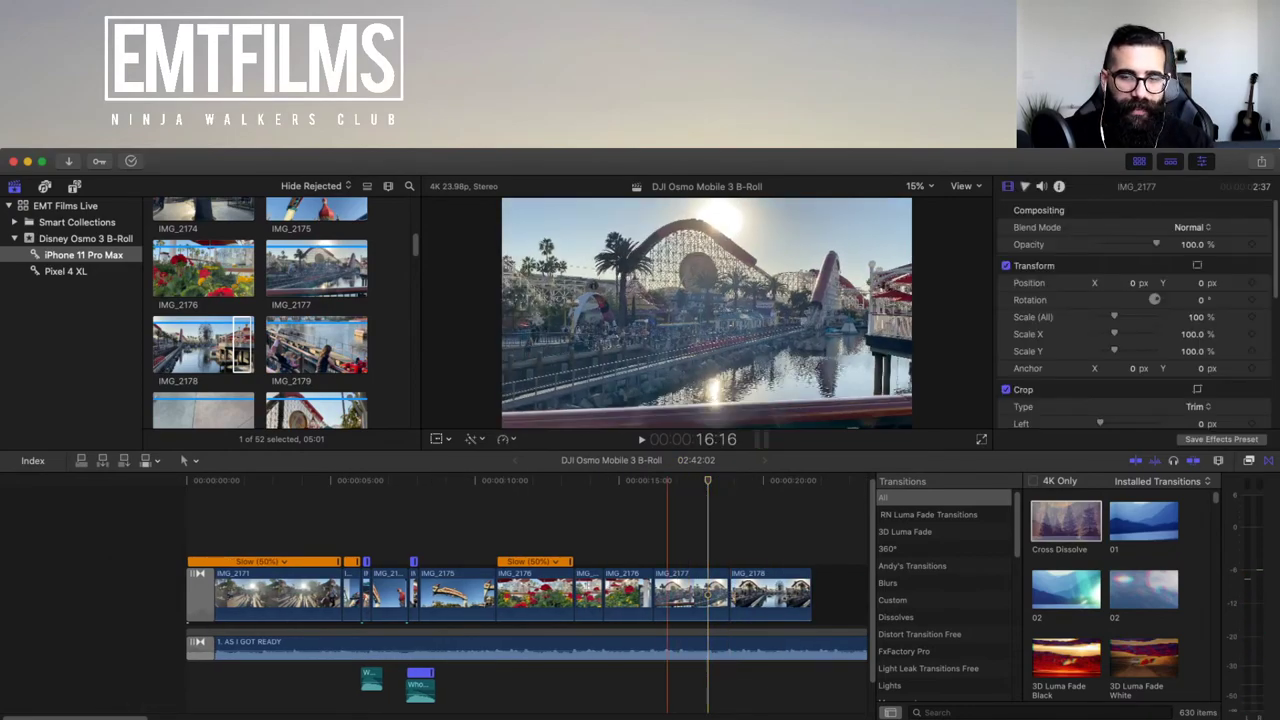
{"action": "key", "text": "space"}
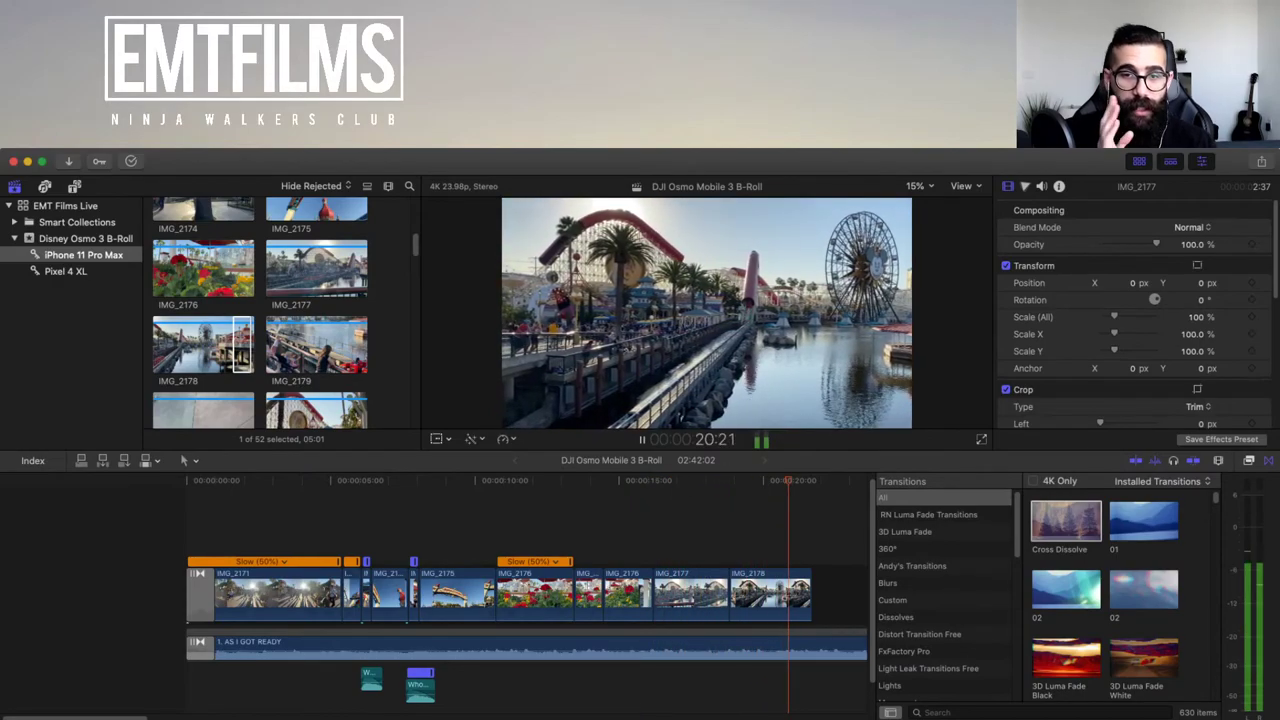
{"action": "key", "text": "space"}
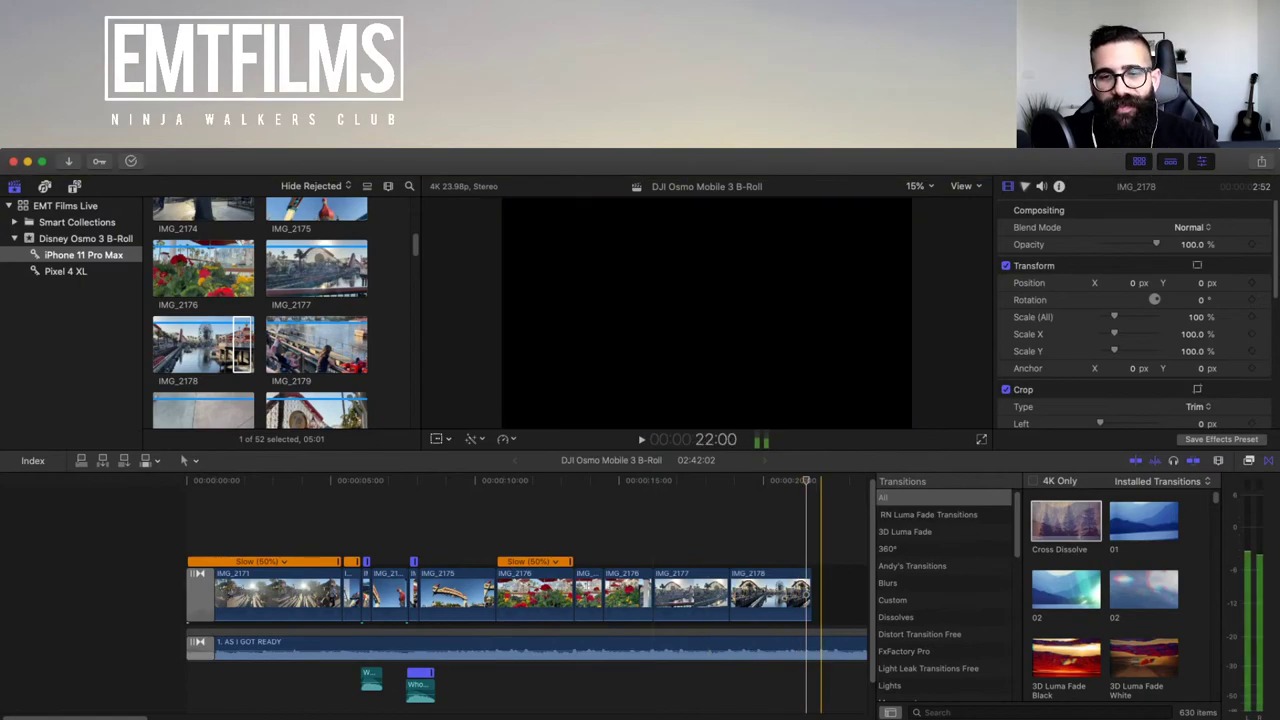
{"action": "left_click_drag", "start_coordinate": [811, 595], "coordinate": [805, 595]}
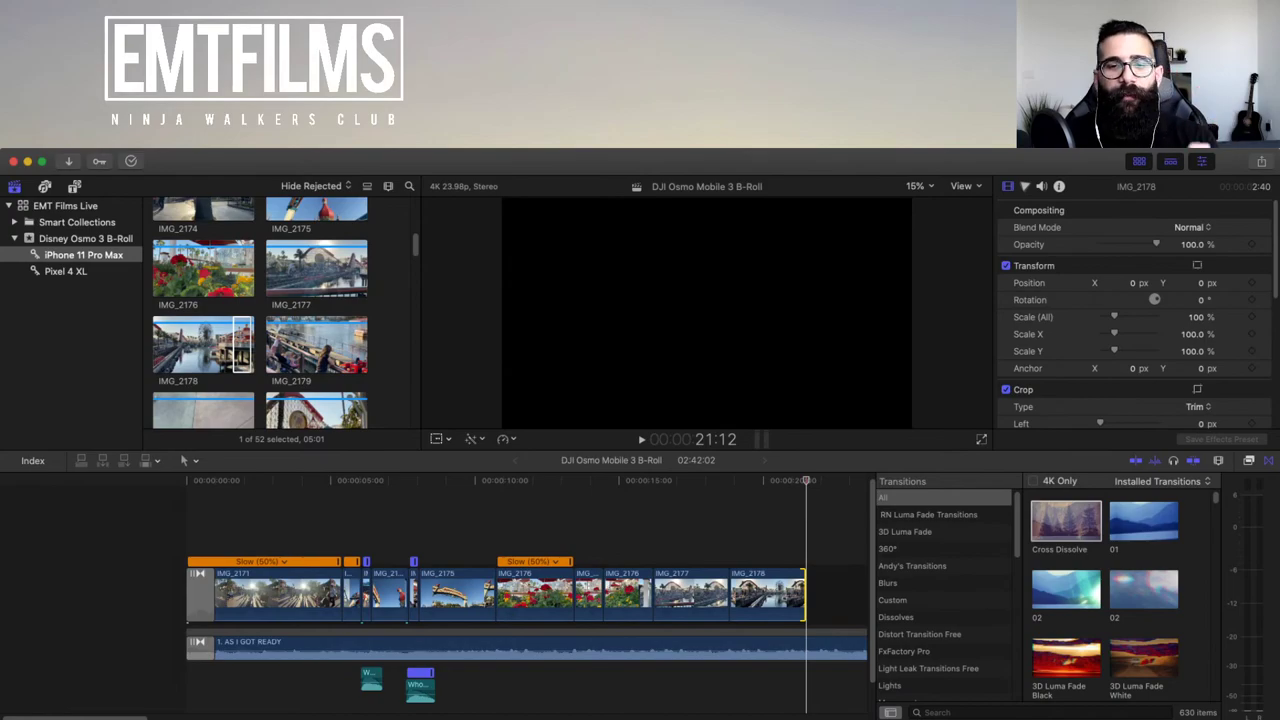
{"action": "left_click", "coordinate": [775, 530]}
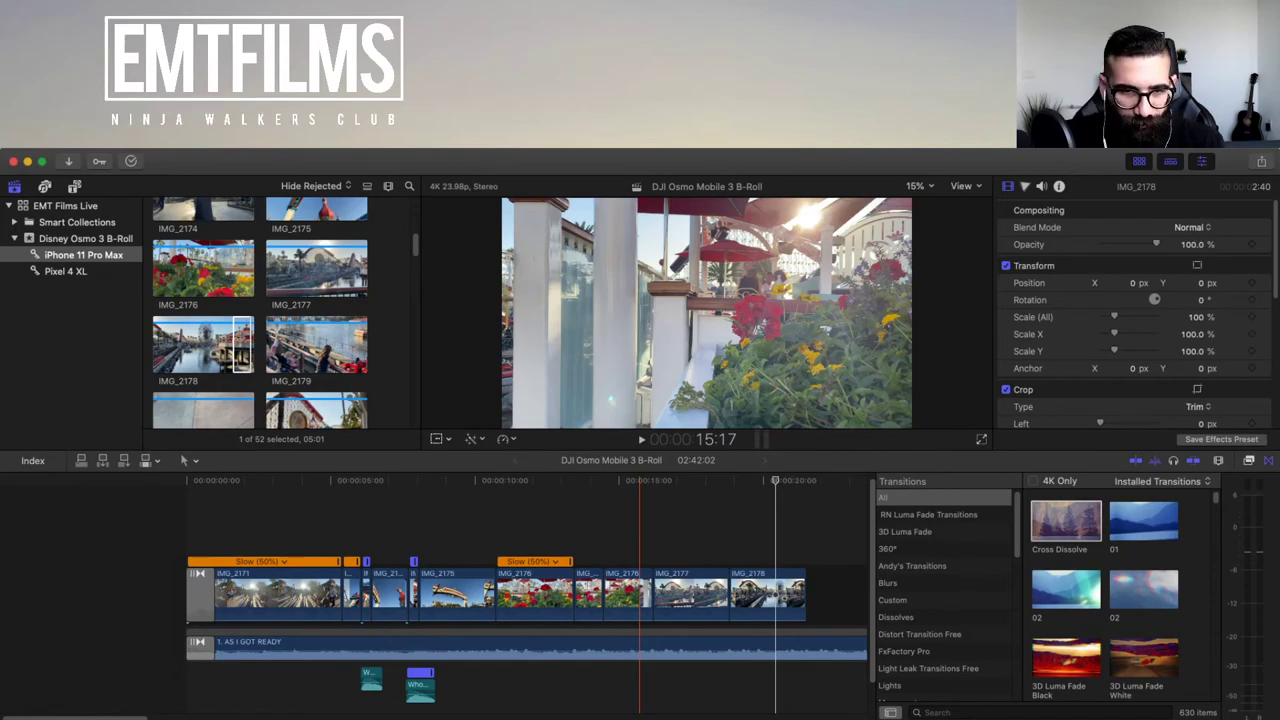
- Browse the transition categories, including Blurs, Custom and Dissolves, for a transition at the cut between IMG_2176 and IMG_2177
{"action": "left_click", "coordinate": [653, 595]}
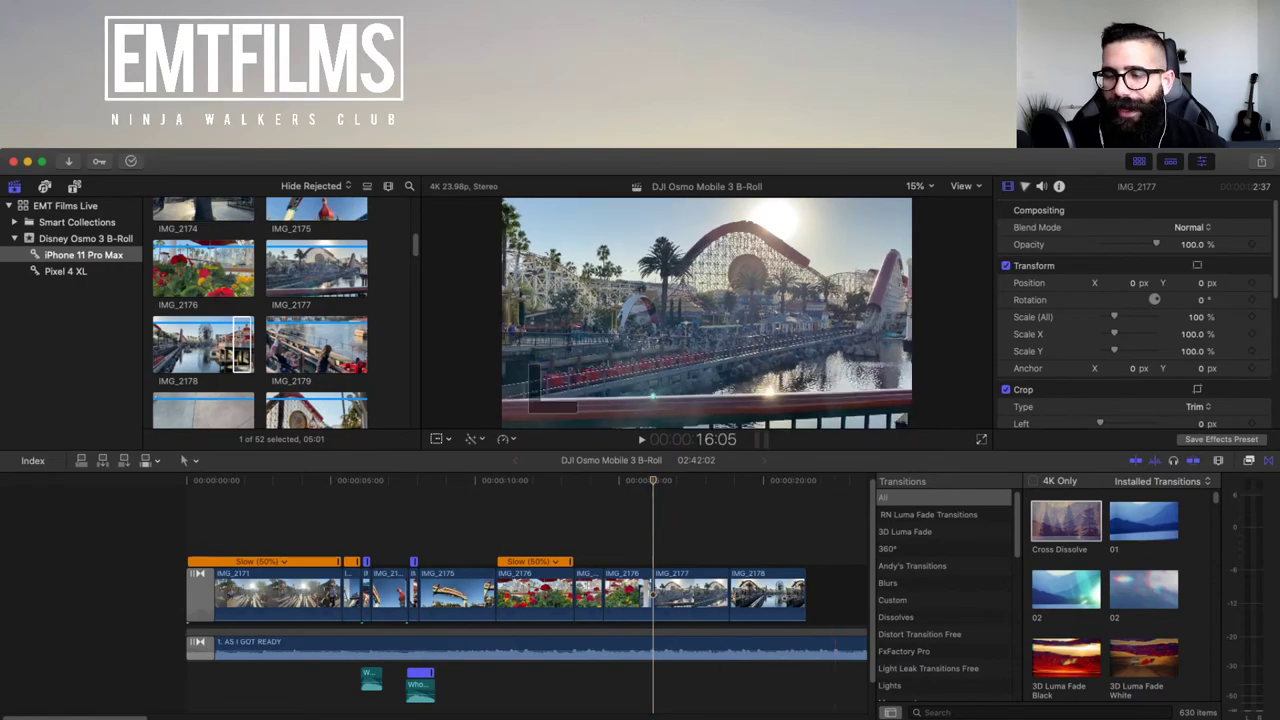
{"action": "key", "text": "ctrl+super+5"}
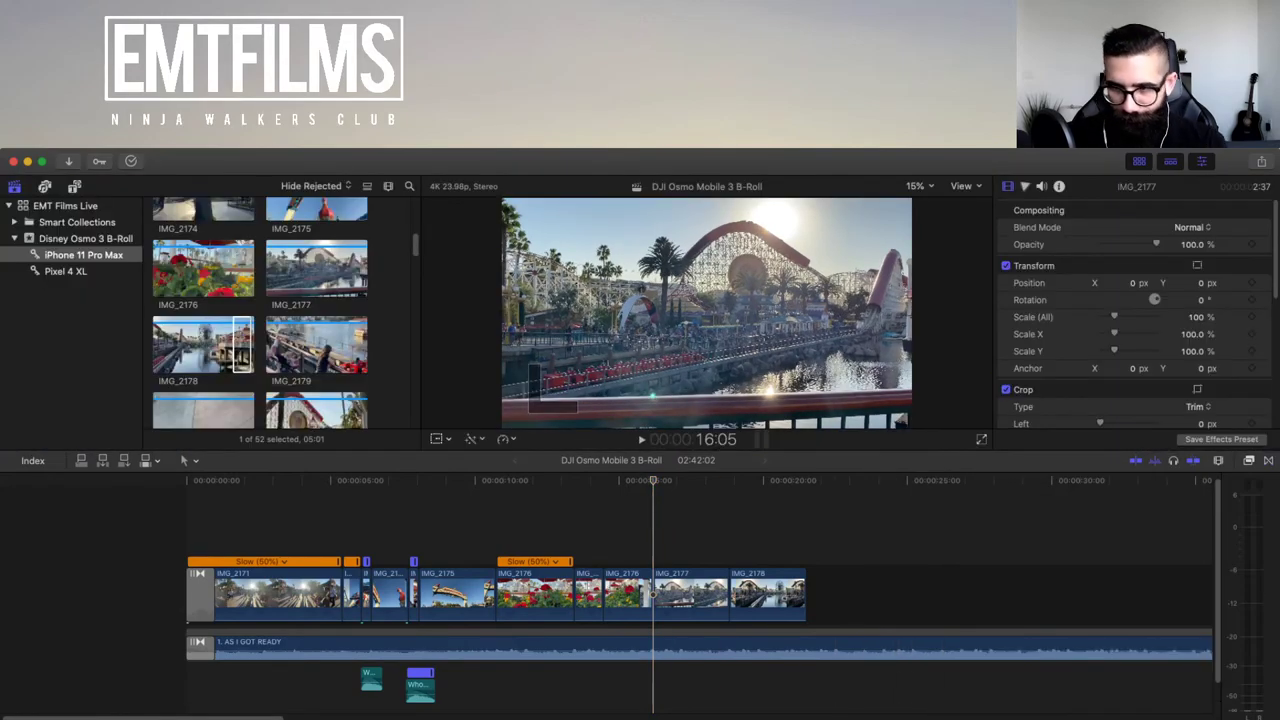
{"action": "key", "text": "ctrl+super+5"}
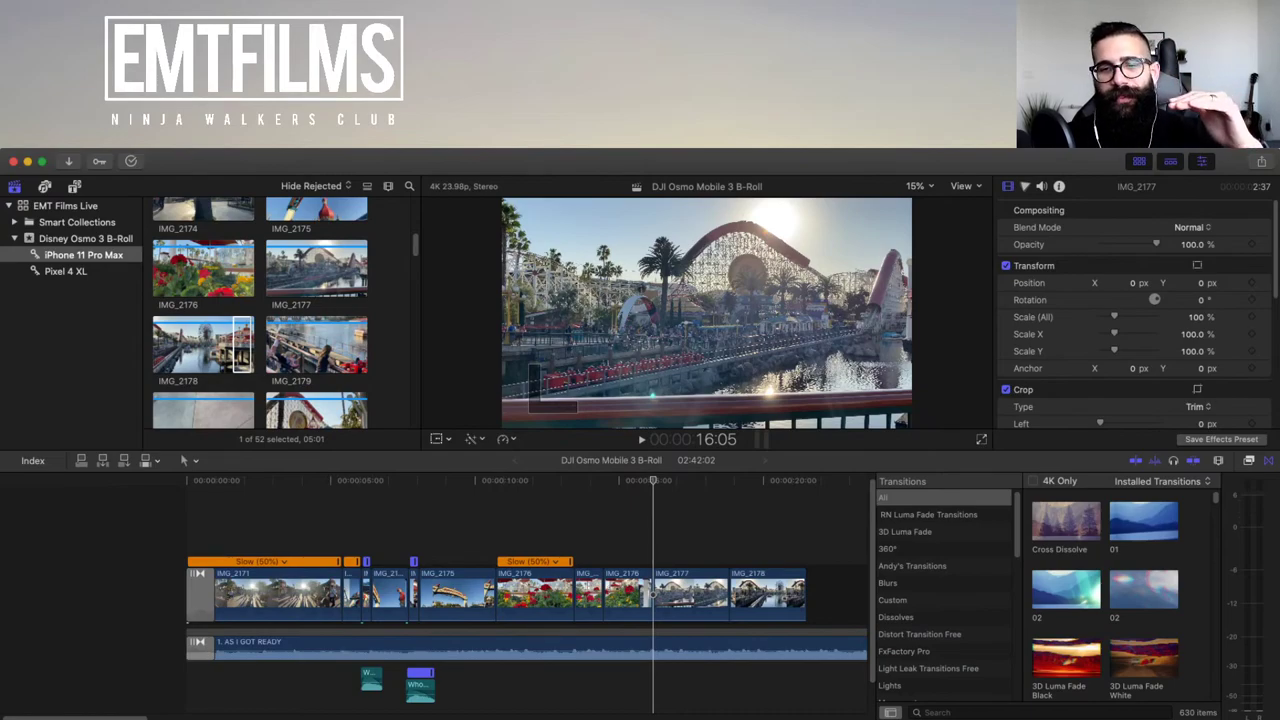
{"action": "left_click", "coordinate": [905, 531]}
{"action": "left_click", "coordinate": [888, 548]}
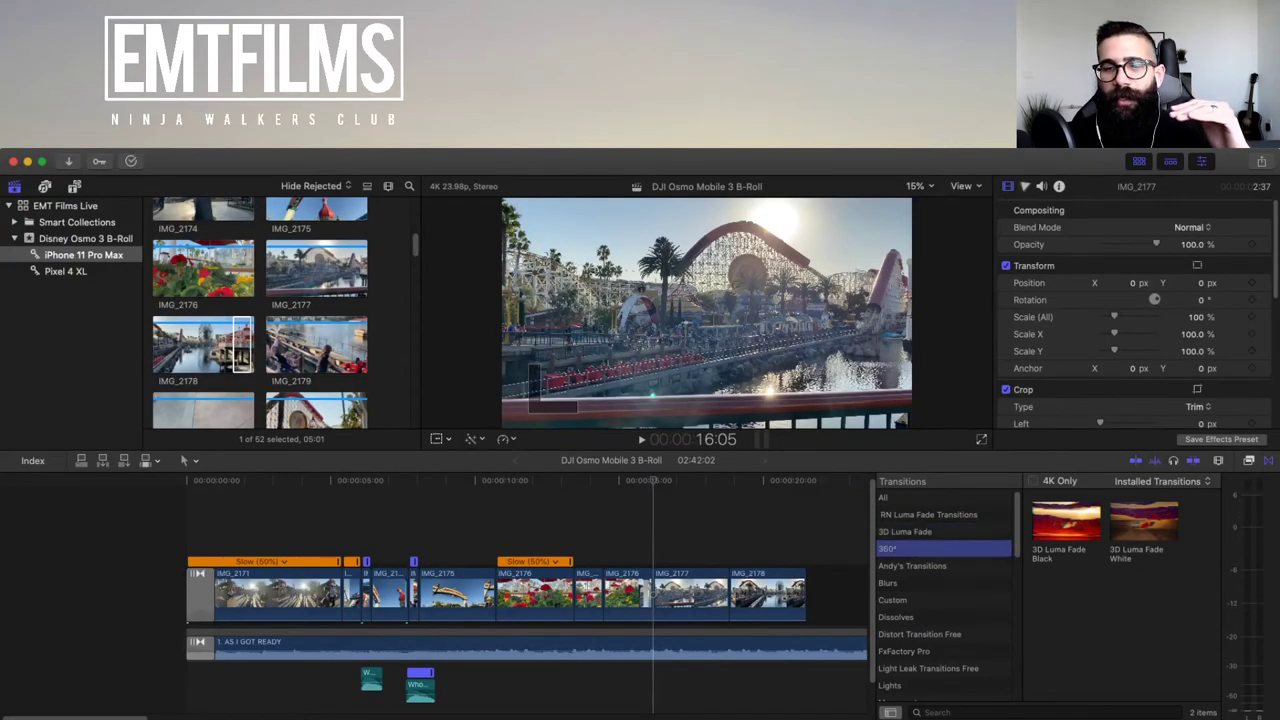
{"action": "left_click", "coordinate": [912, 565]}
{"action": "left_click", "coordinate": [888, 583]}
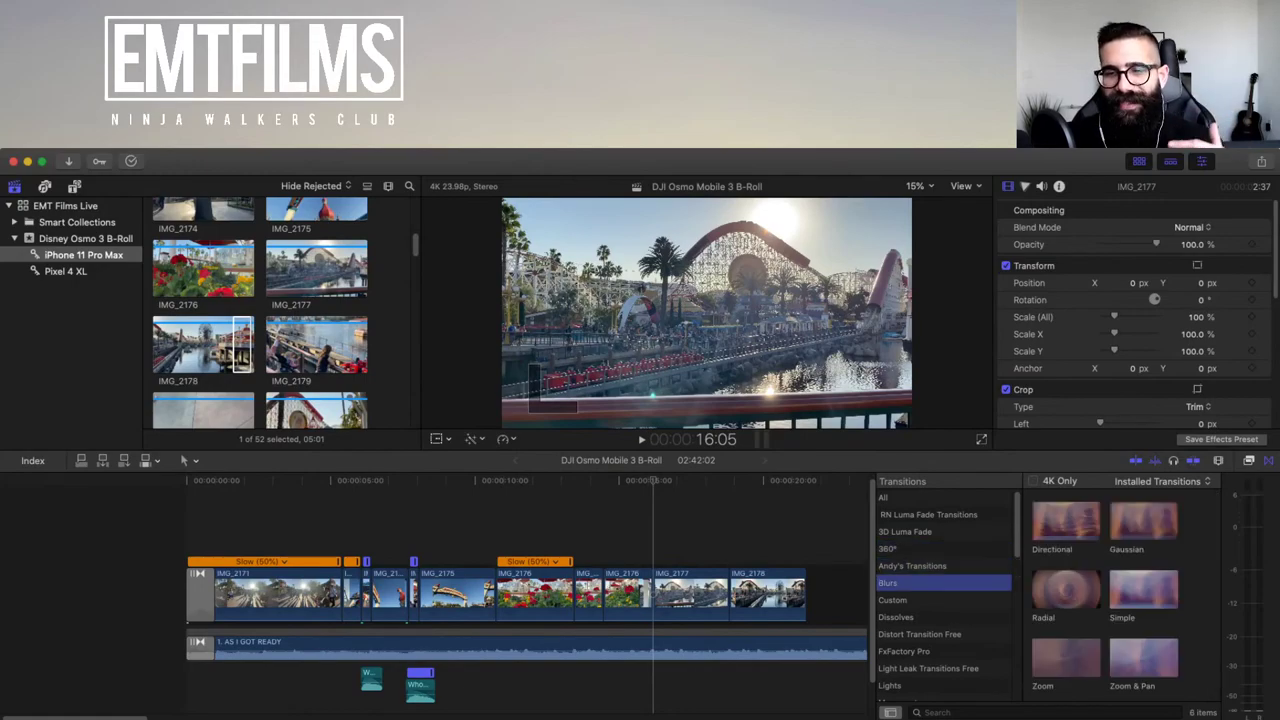
{"action": "left_click", "coordinate": [892, 600]}
{"action": "key", "text": "Down"}
{"action": "key", "text": "Down"}
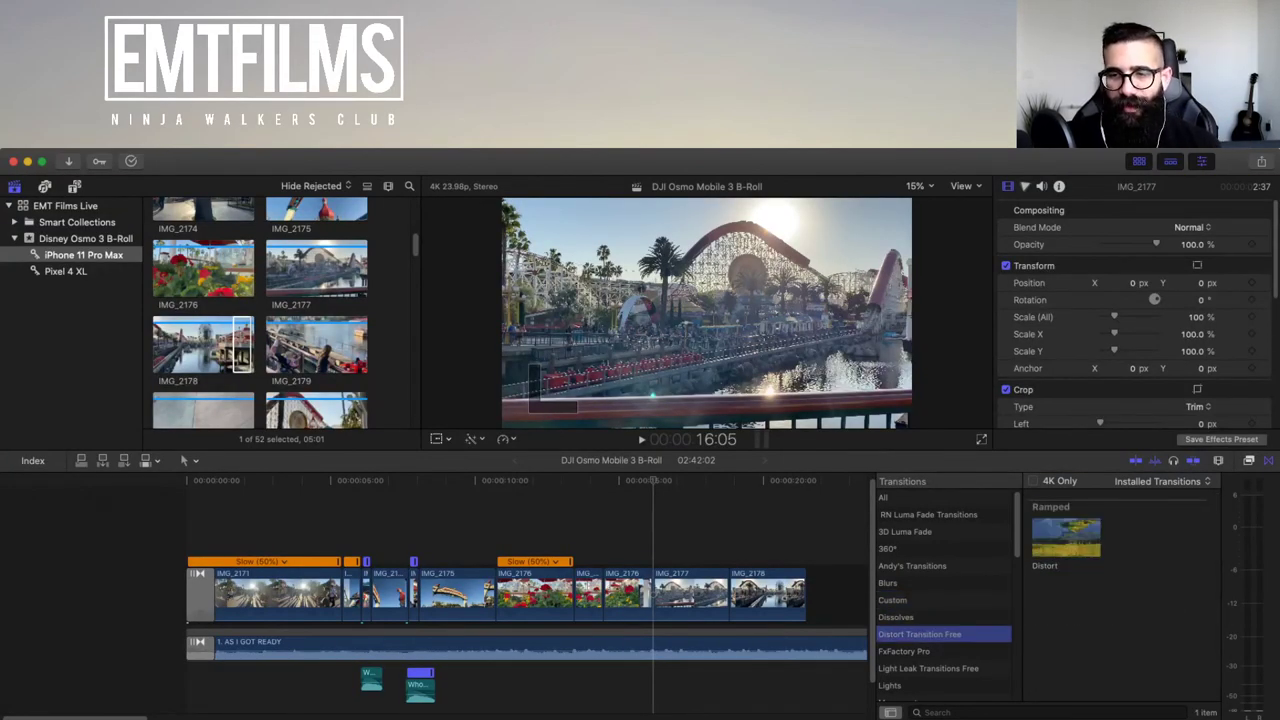
{"action": "key", "text": "Down"}
{"action": "key", "text": "Up"}
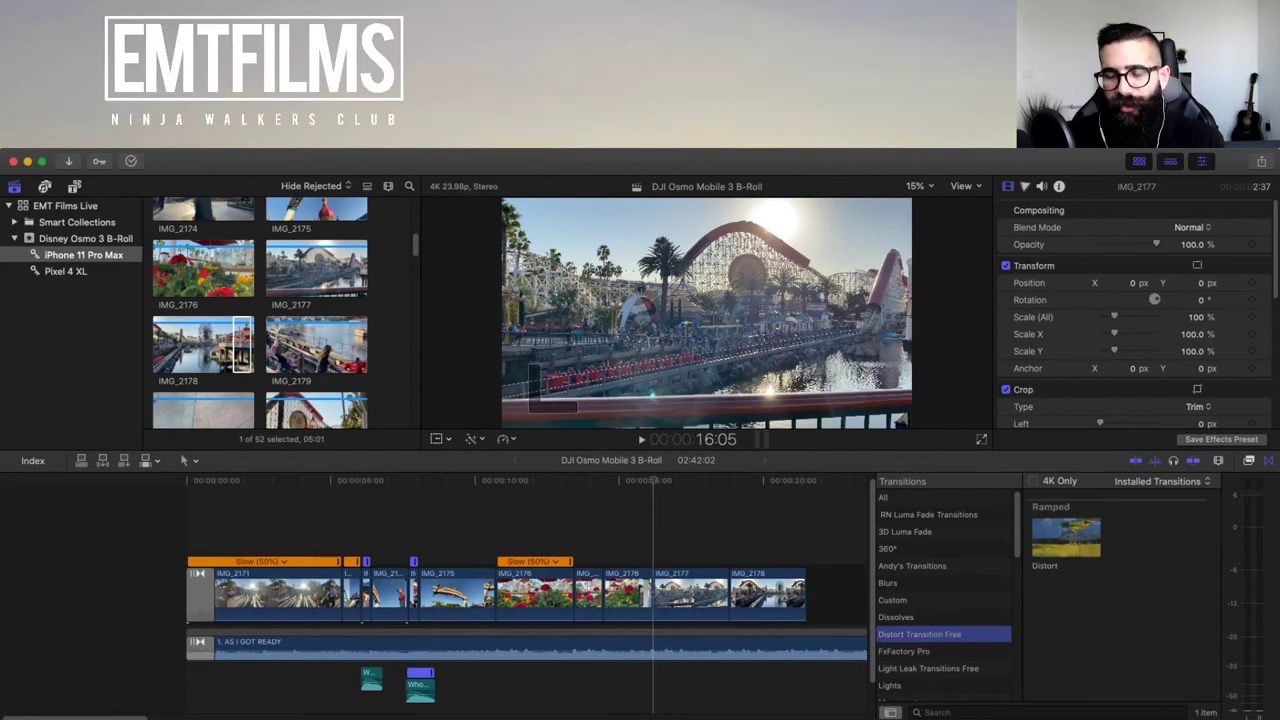
{"action": "scroll", "coordinate": [940, 600], "scroll_direction": "down", "scroll_amount": 3}
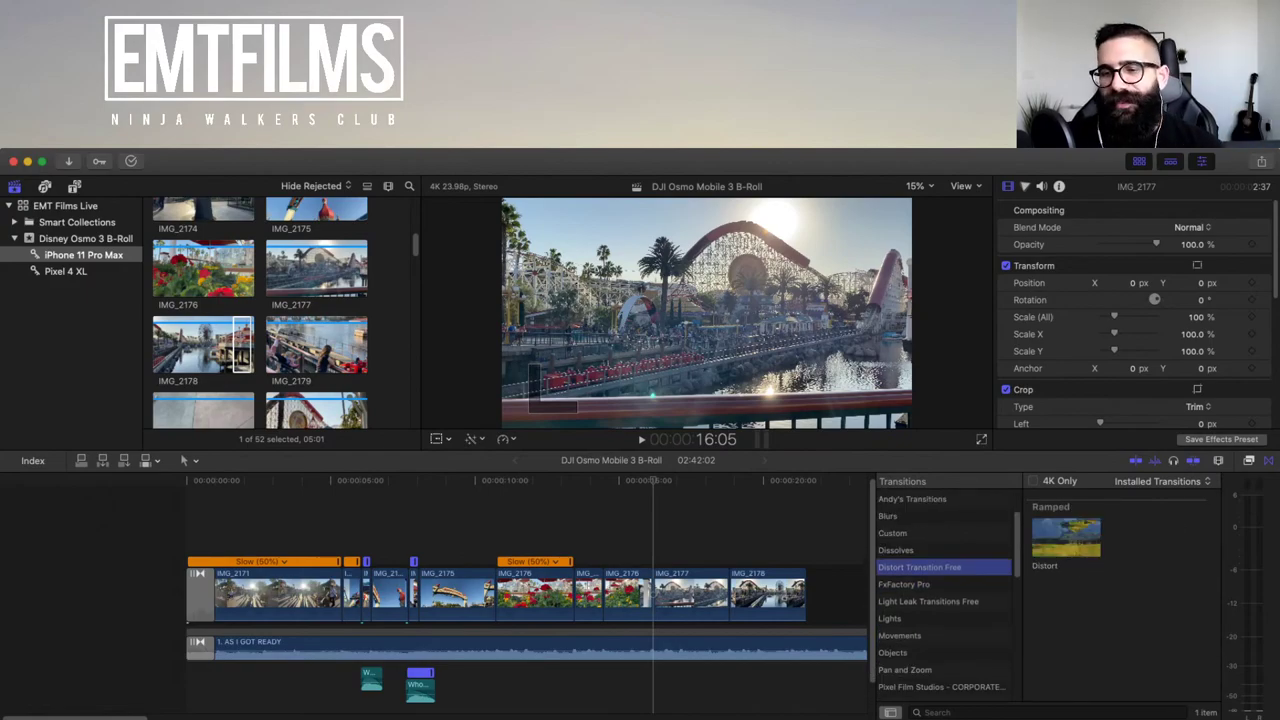
{"action": "left_click", "coordinate": [893, 533]}
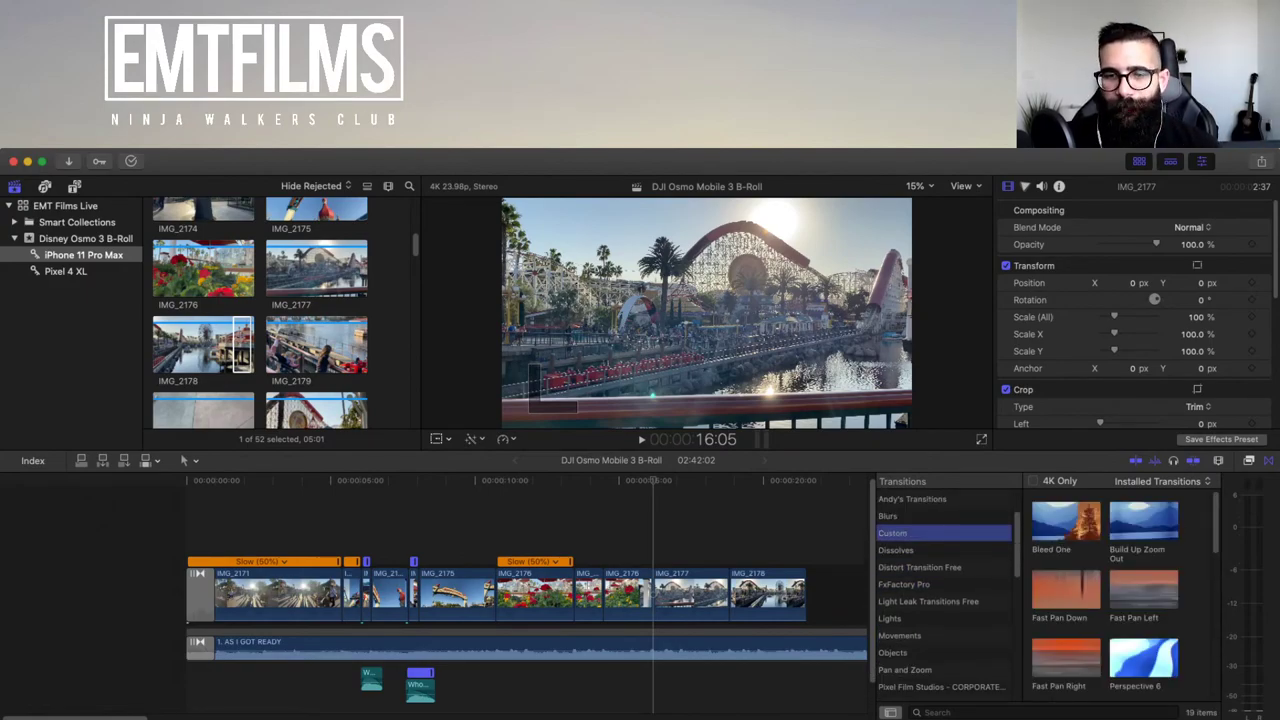
{"action": "left_click", "coordinate": [896, 550]}
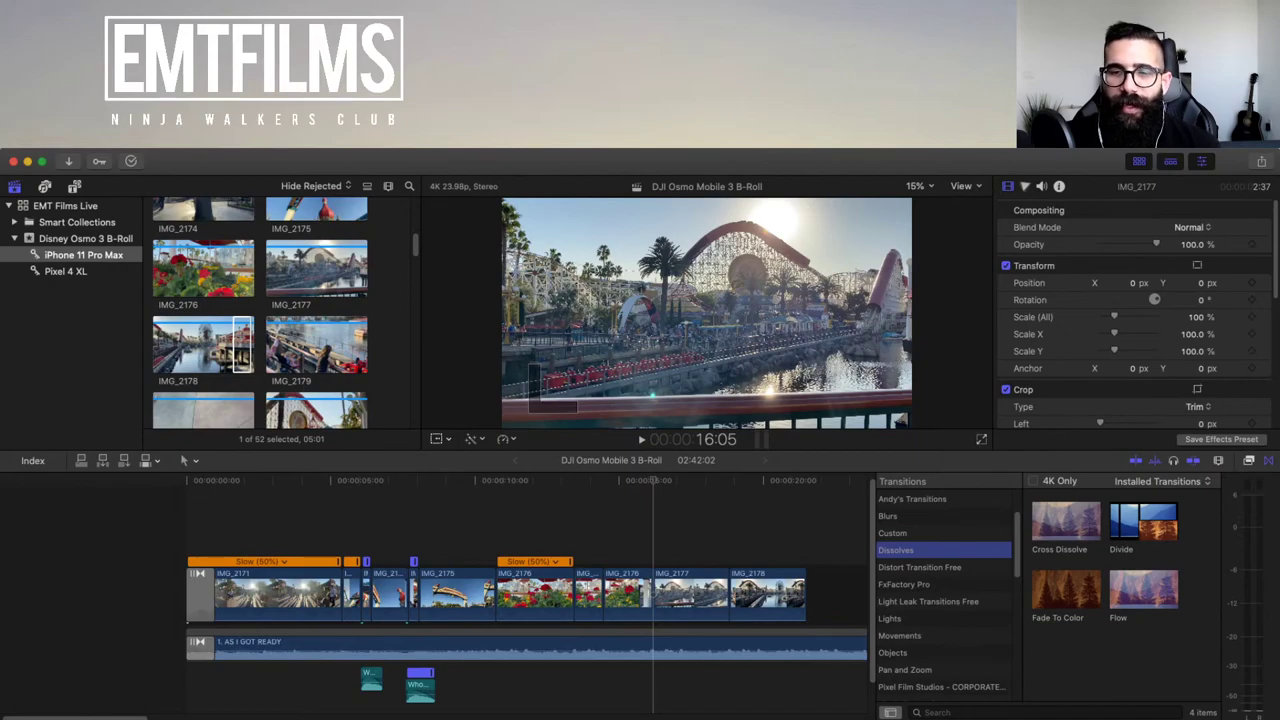
- Add transition 19 from Light Leak Transitions Free at the cut between IMG_2176 and IMG_2177 and play it back
{"action": "left_click", "coordinate": [928, 601]}
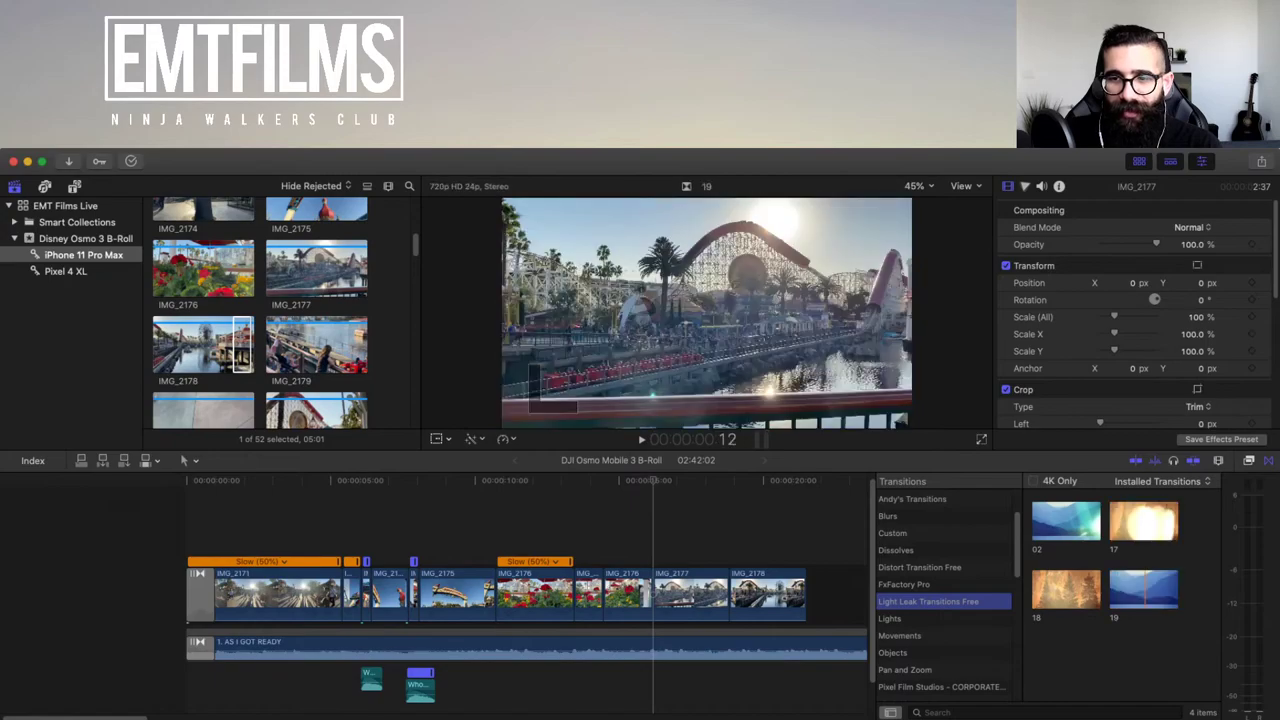
{"action": "left_click", "coordinate": [1143, 589]}
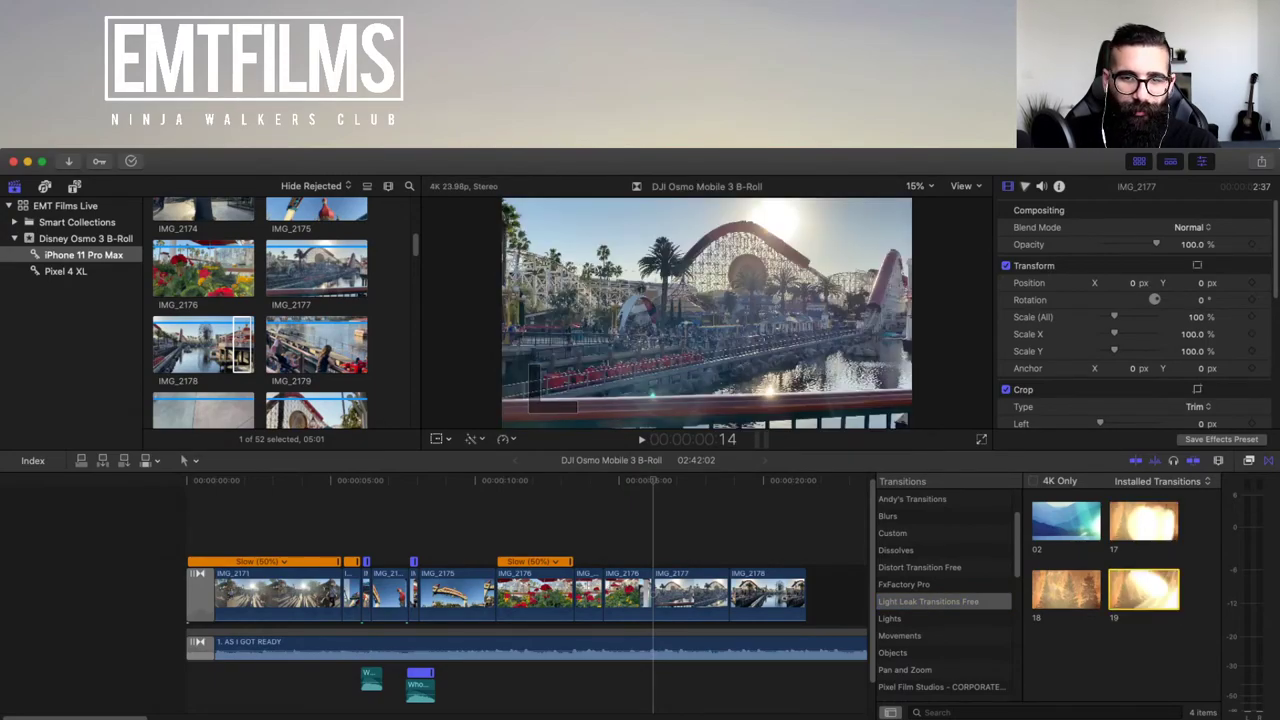
{"action": "left_click_drag", "start_coordinate": [1143, 589], "coordinate": [655, 590]}
{"action": "key", "text": "super+shift+a"}
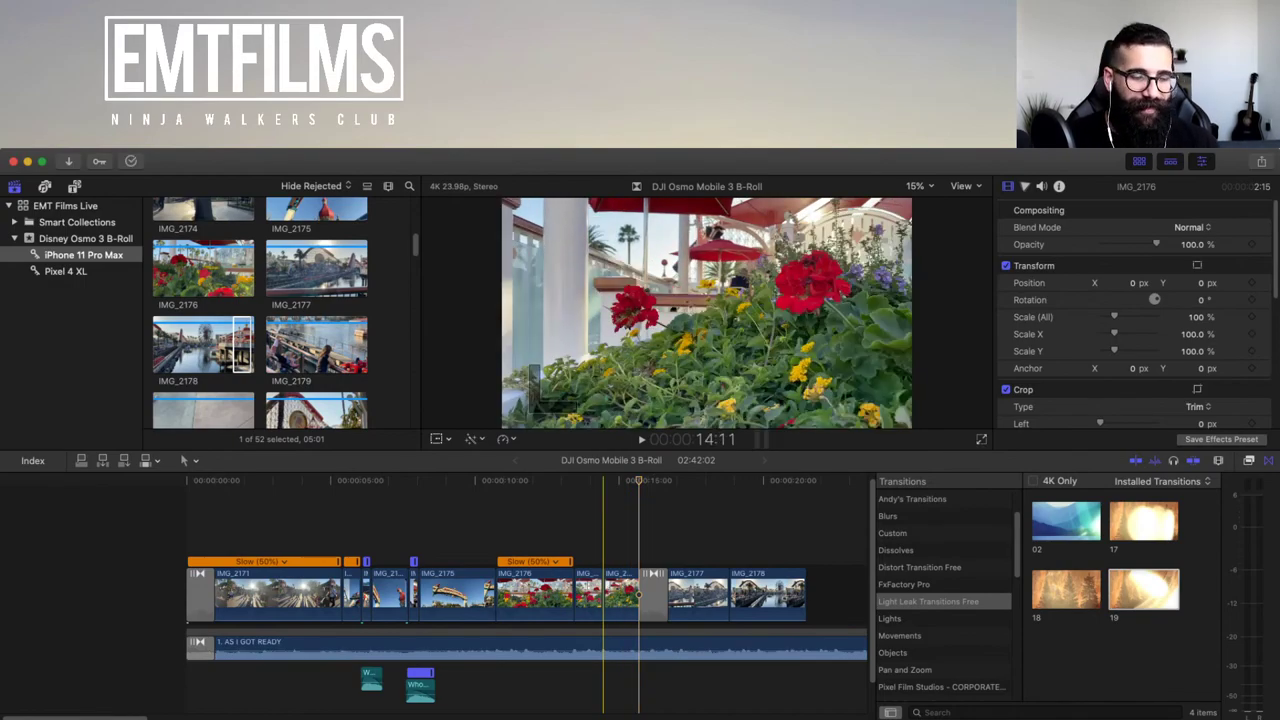
{"action": "key", "text": "space"}
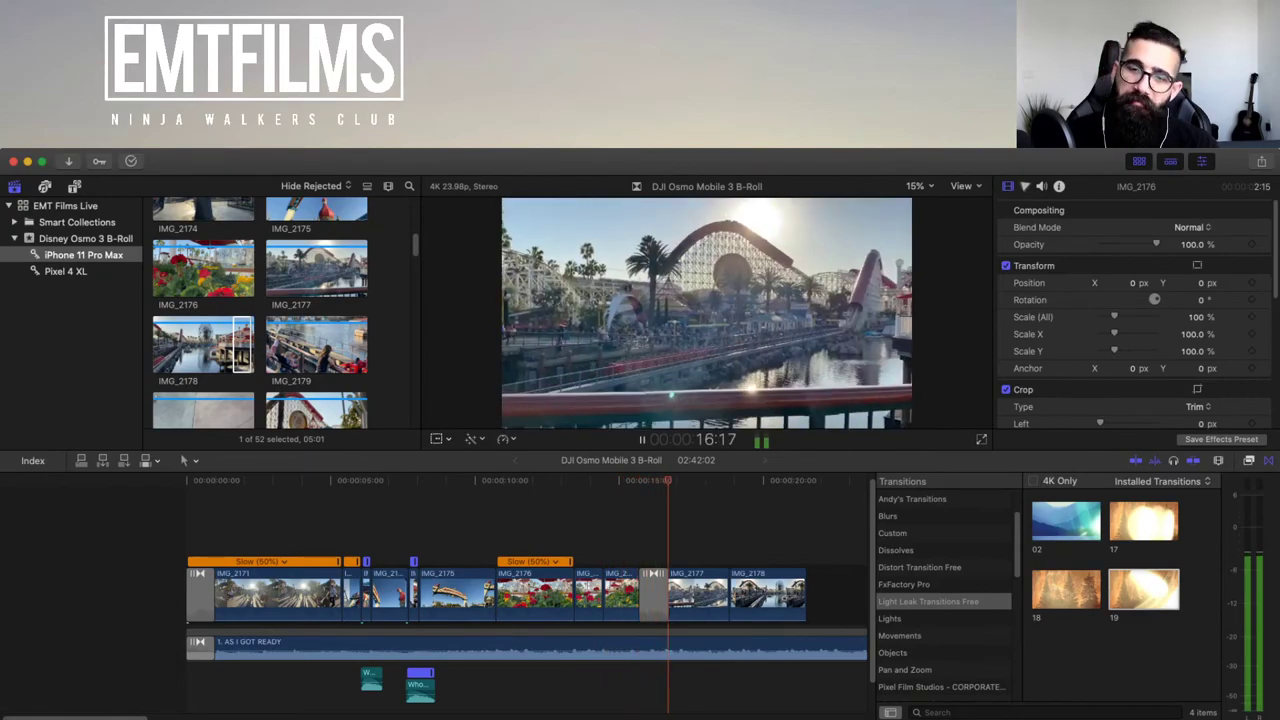
{"action": "key", "text": "space"}
{"action": "key", "text": "space"}
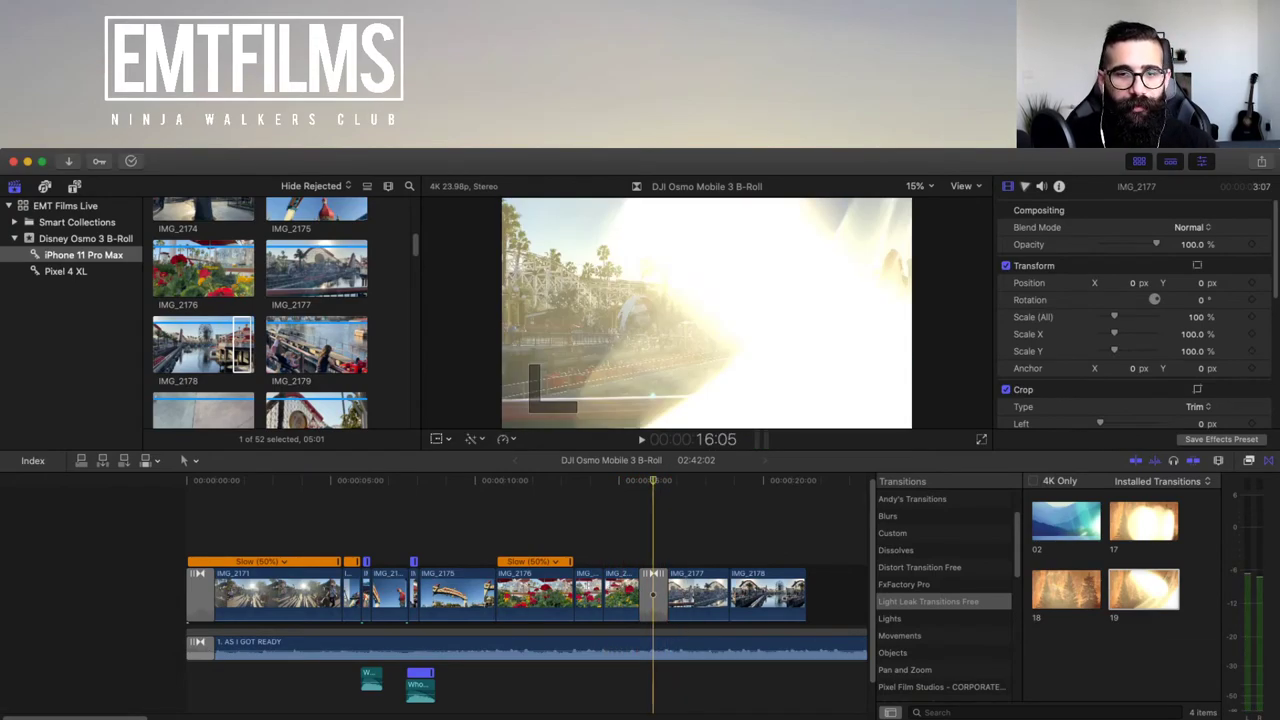
- Try a Value of 0.86 on the light leak transition and return it to 1.13
{"action": "left_click", "coordinate": [653, 594]}
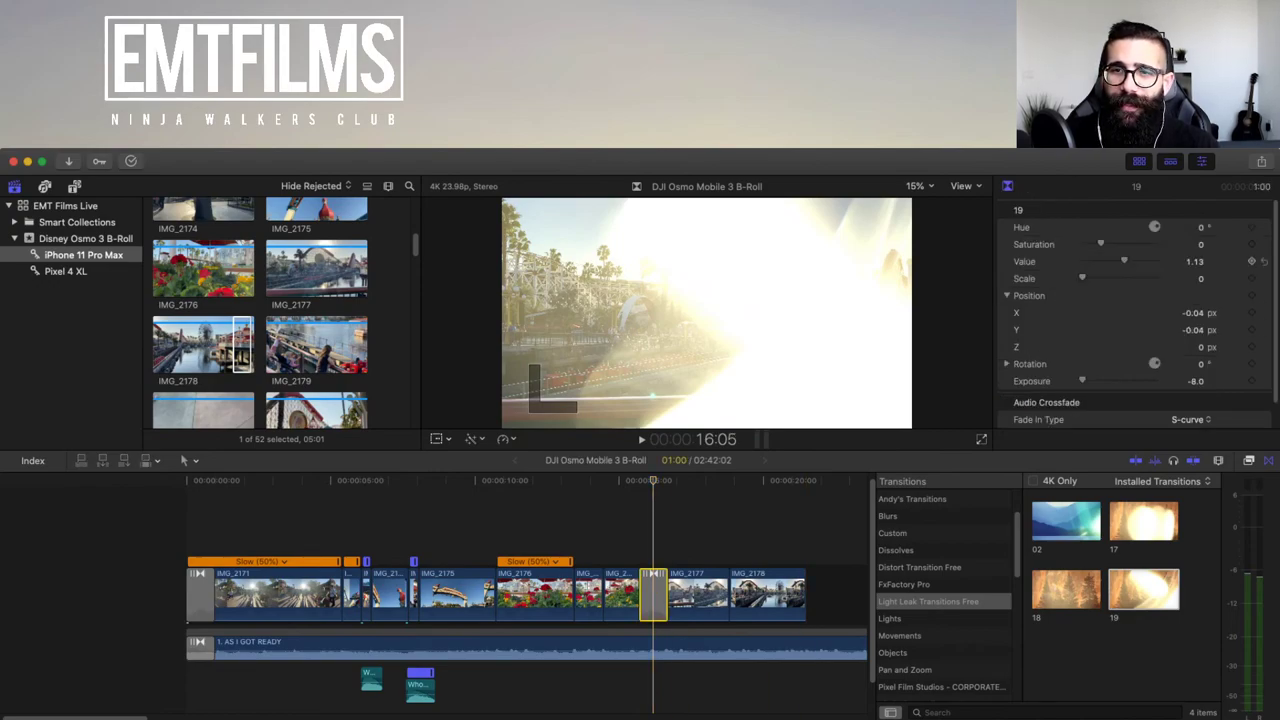
{"action": "left_click", "coordinate": [1195, 279]}
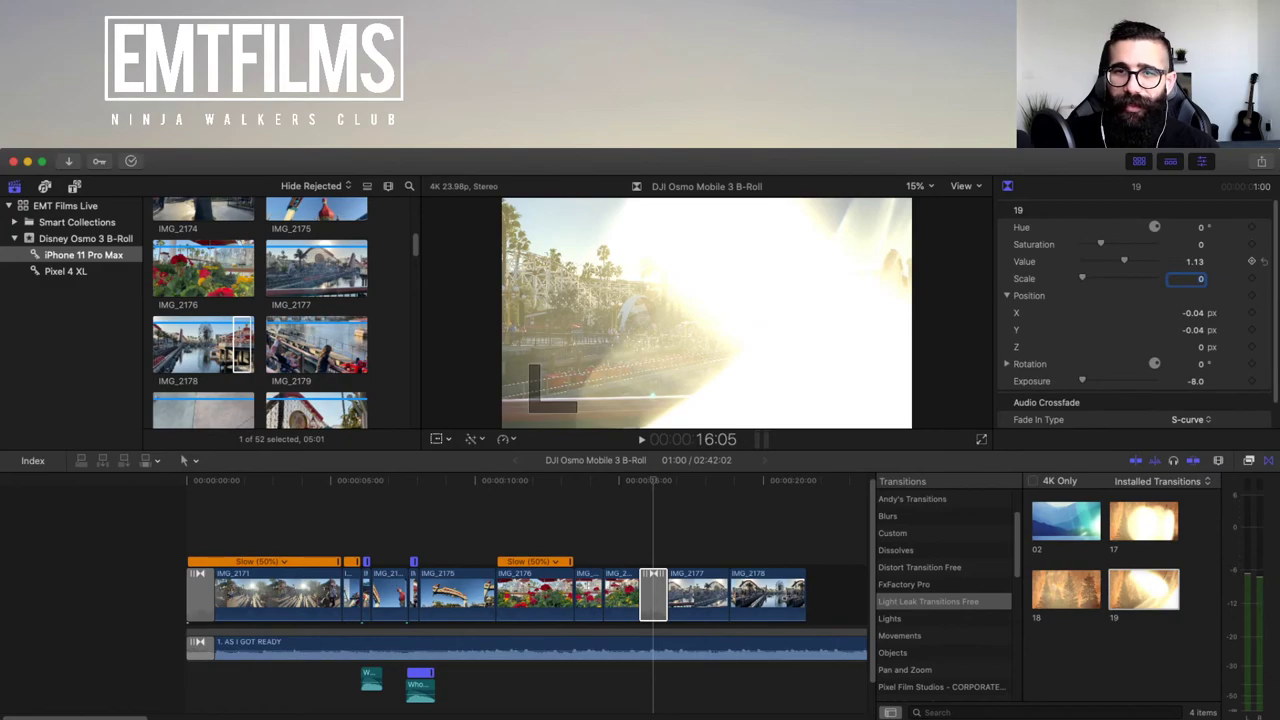
{"action": "left_click_drag", "start_coordinate": [1123, 261], "coordinate": [1116, 261]}
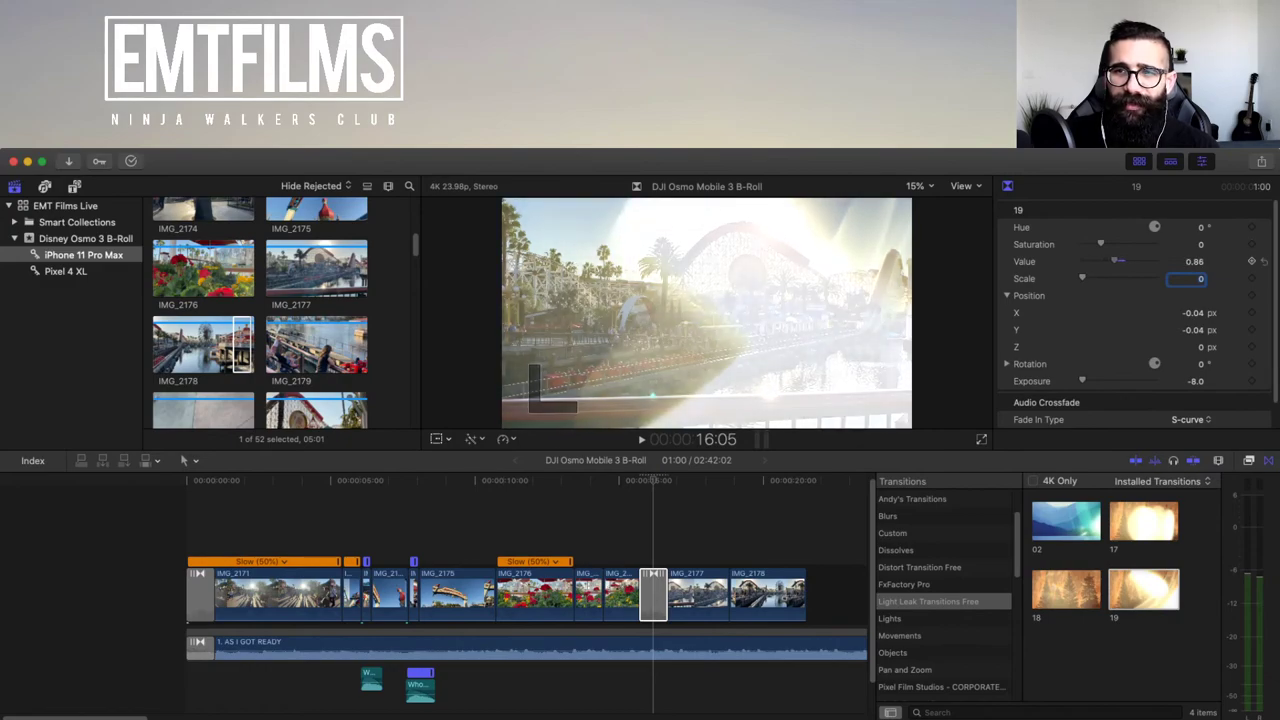
{"action": "left_click_drag", "start_coordinate": [1116, 261], "coordinate": [1124, 261]}
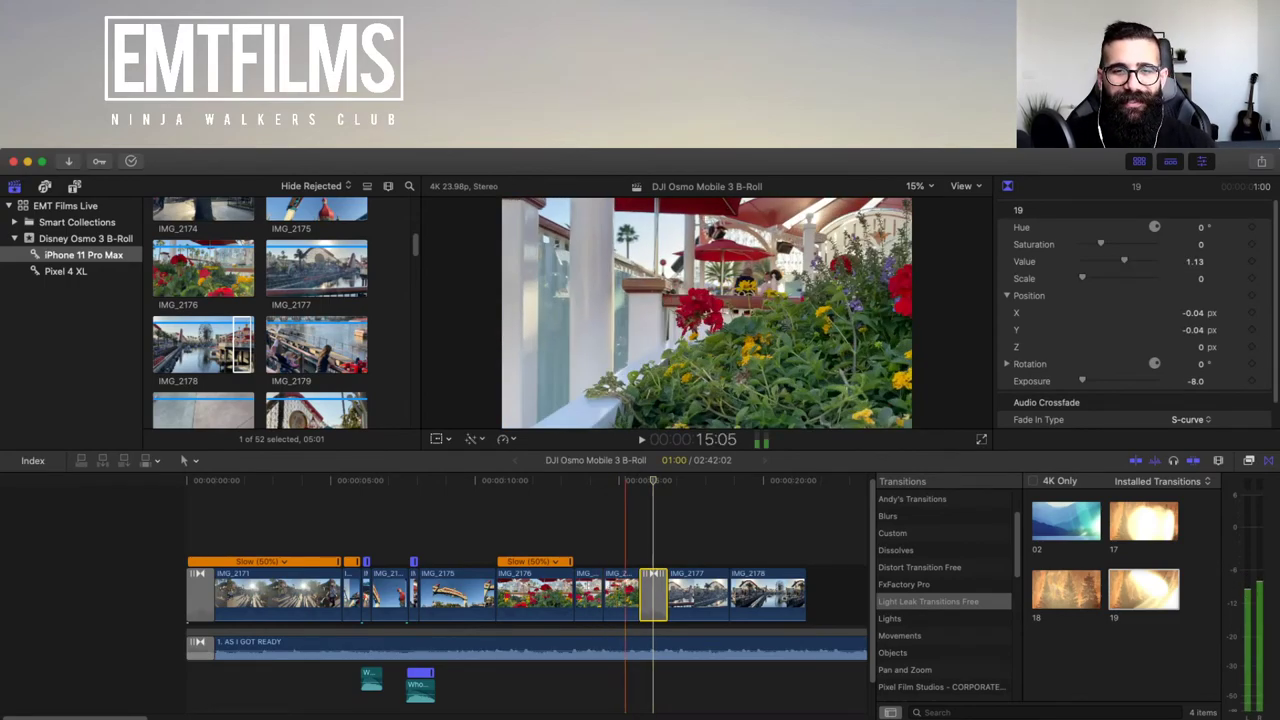
- Replay the light leak transition from the last IMG_2176 piece and continue through to the end of IMG_2178
{"action": "key", "text": "space"}
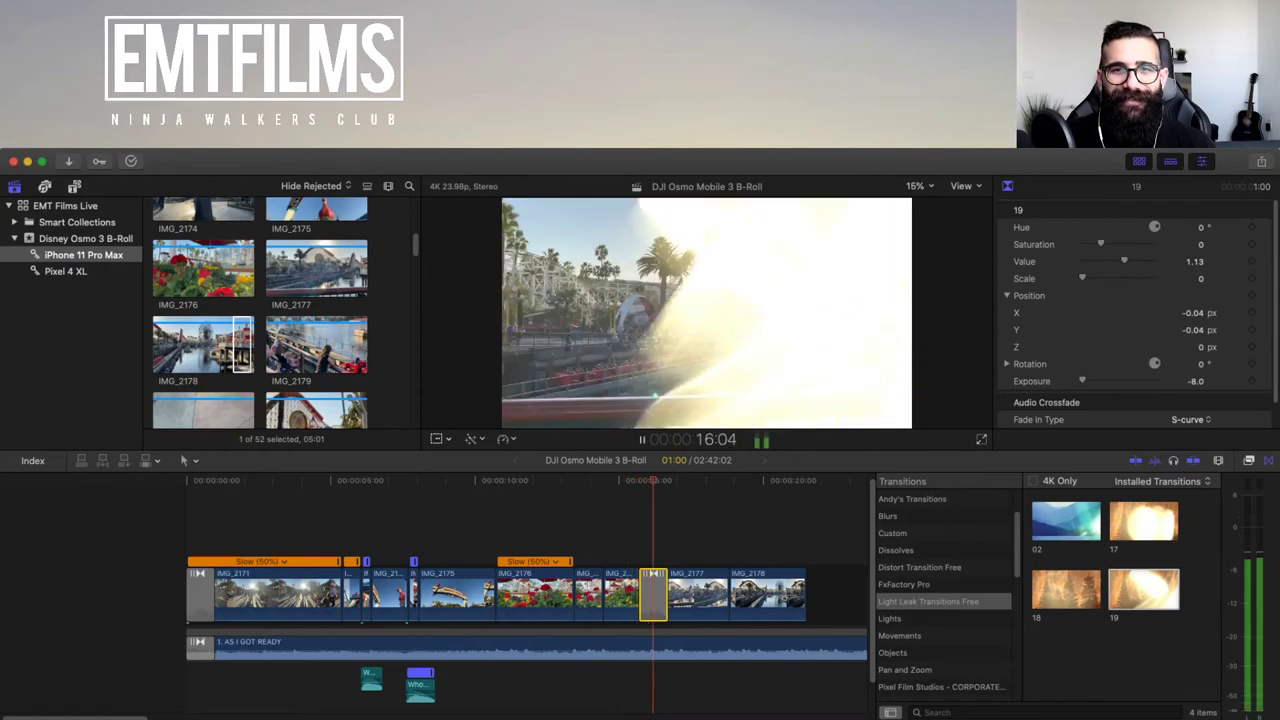
{"action": "key", "text": "space"}
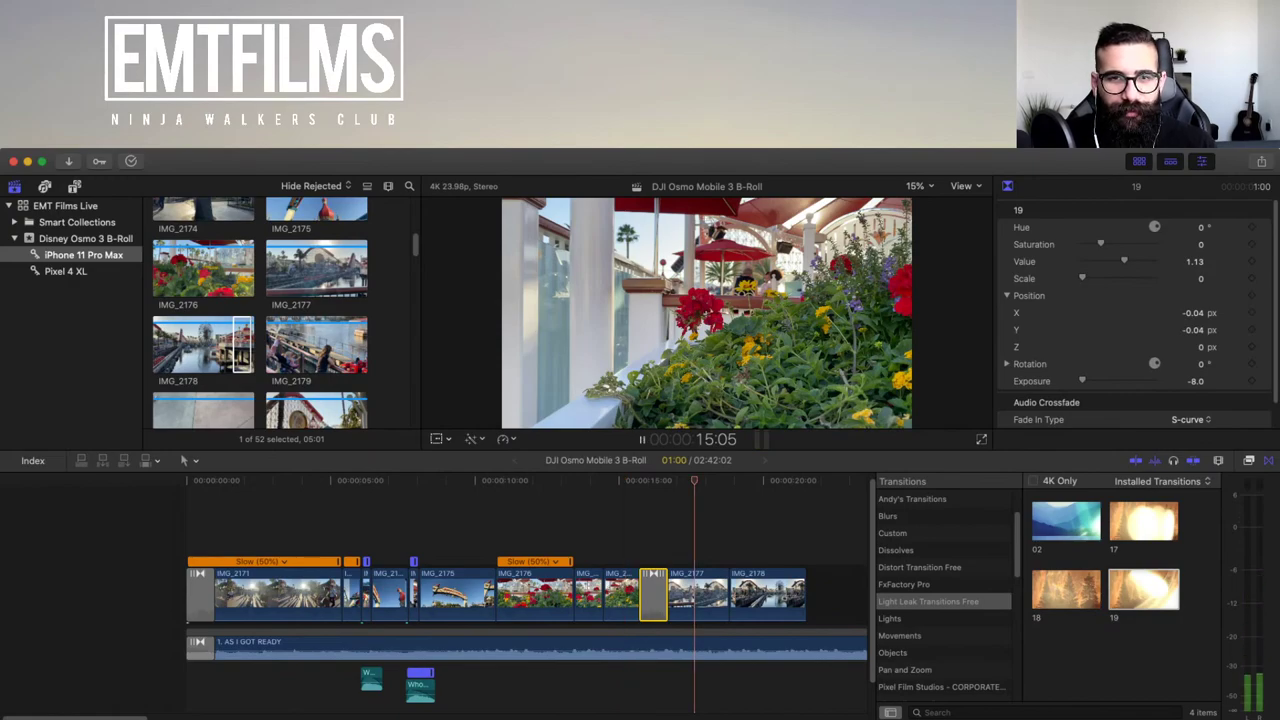
{"action": "key", "text": "space"}
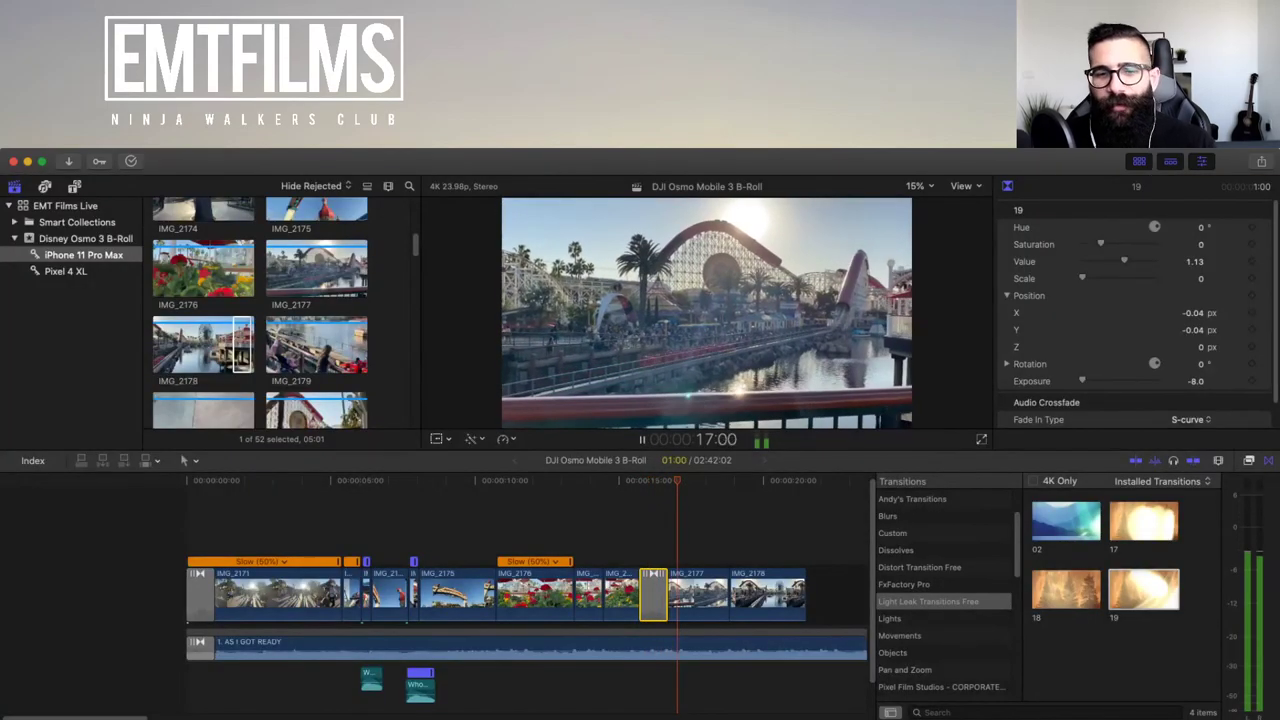
{"action": "key", "text": "space"}
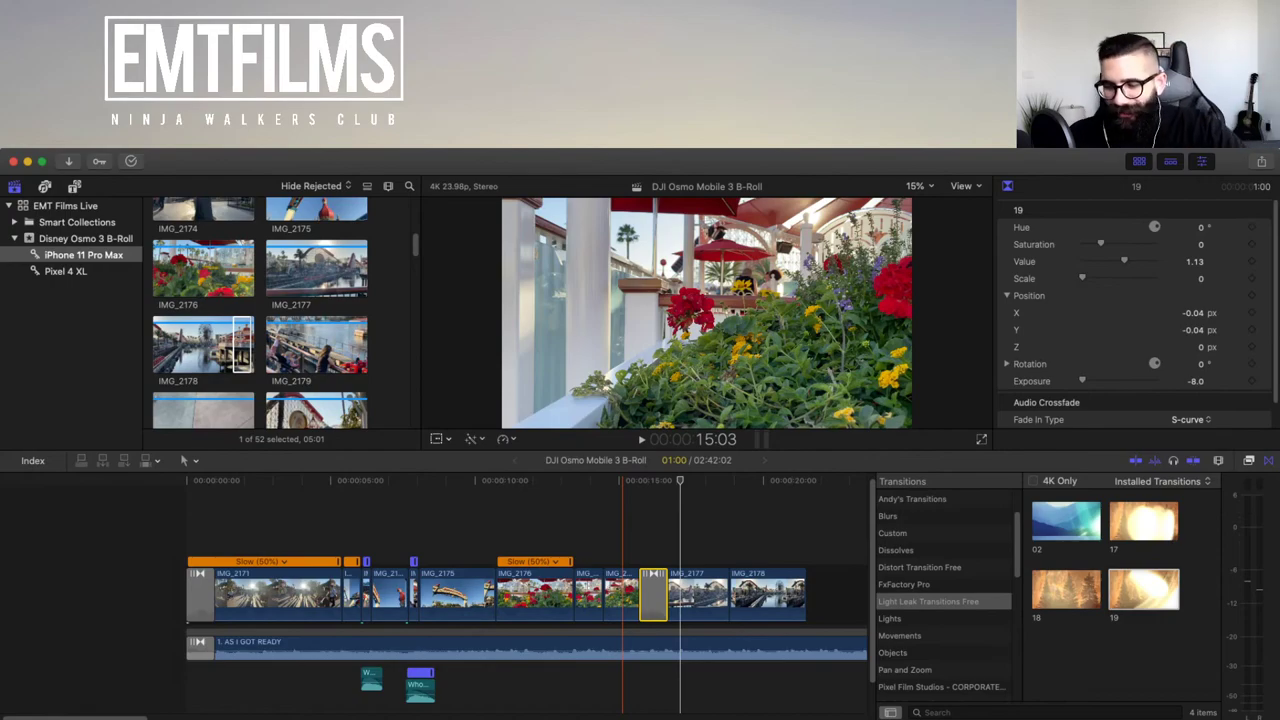
{"action": "key", "text": "space"}
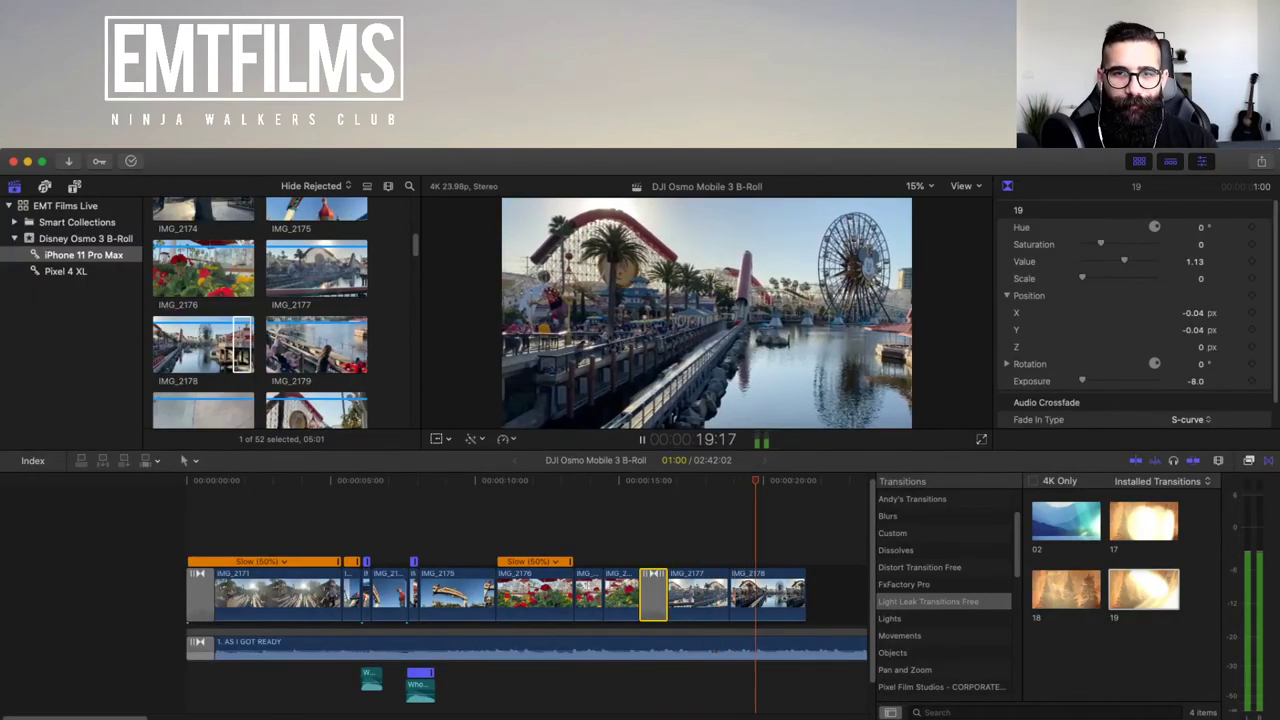
{"action": "key", "text": "space"}
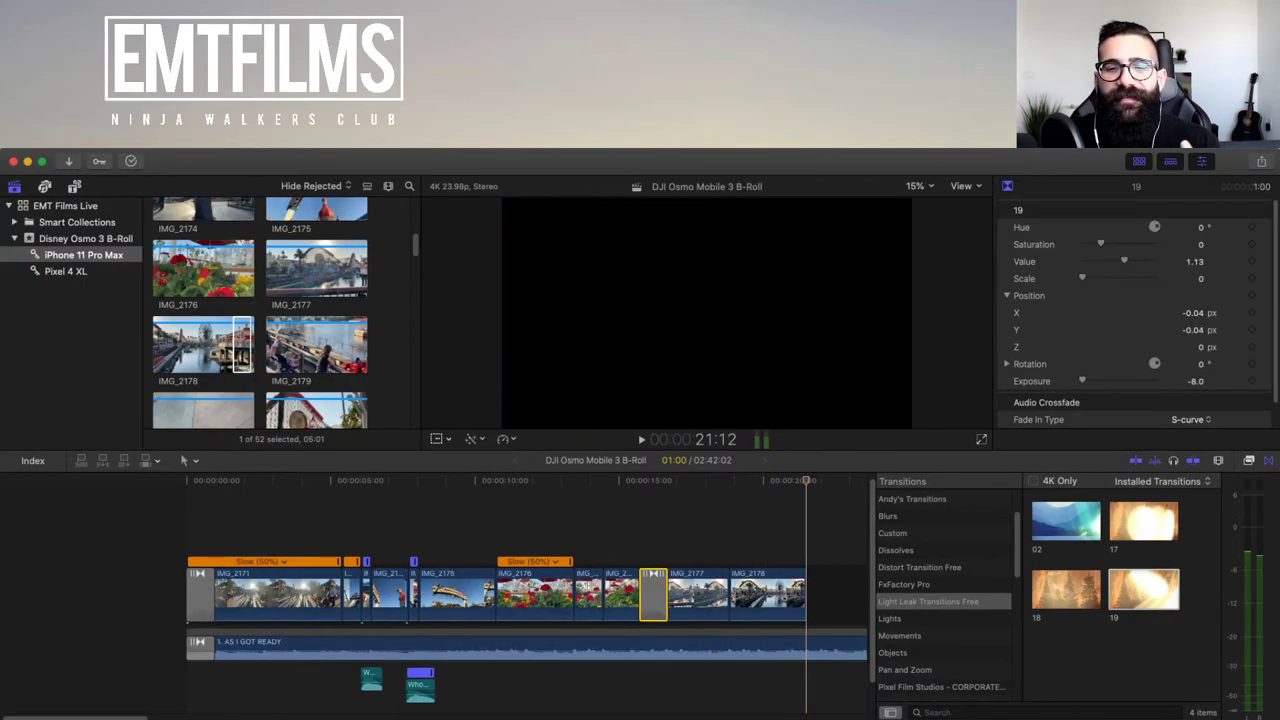
- Mark a range start at 16:46 in the browser clip IMG_2185 and play the marked portion
{"action": "left_click", "coordinate": [762, 530]}
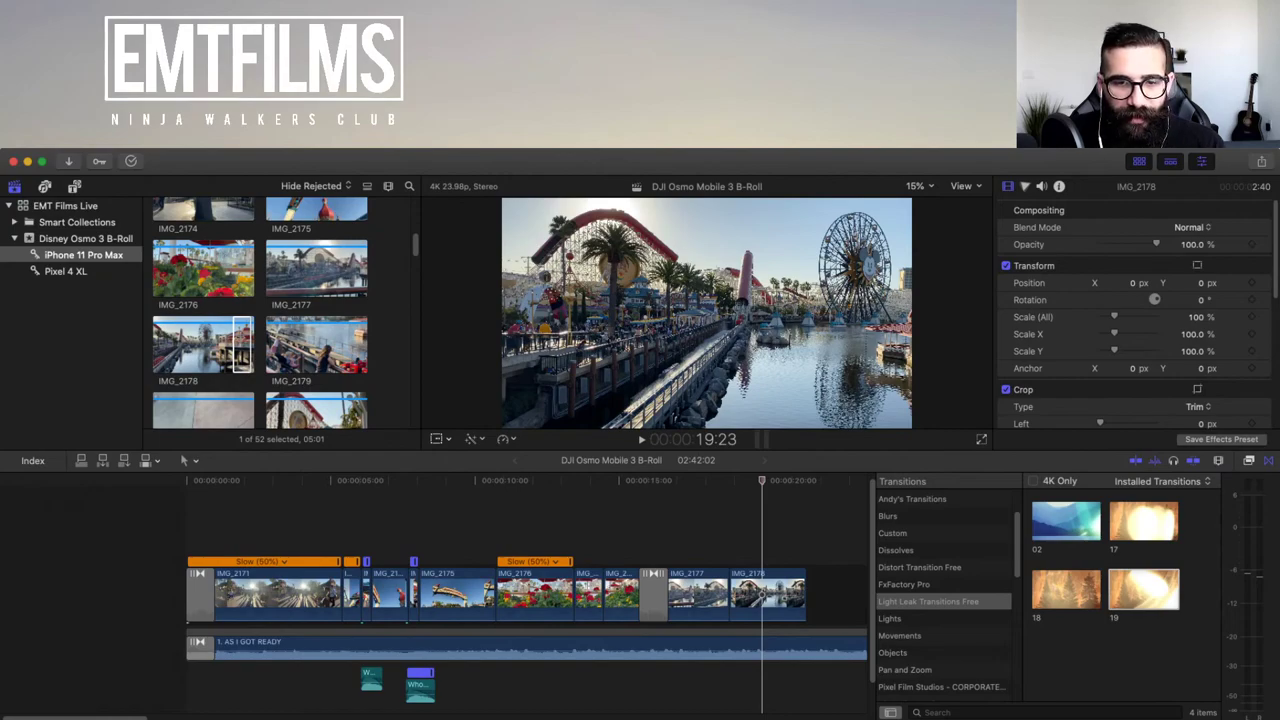
{"action": "left_click", "coordinate": [203, 344]}
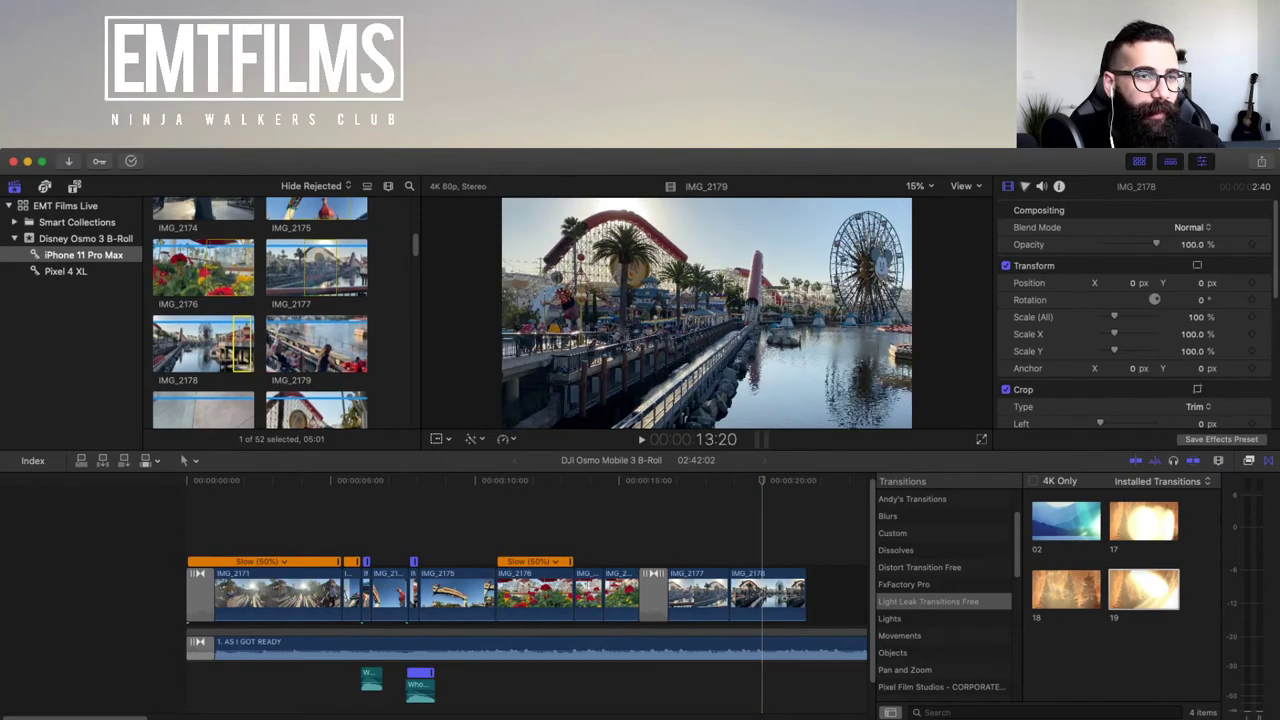
{"action": "scroll", "coordinate": [260, 310], "scroll_direction": "down", "scroll_amount": 2}
{"action": "scroll", "coordinate": [316, 312], "scroll_direction": "down", "scroll_amount": 2}
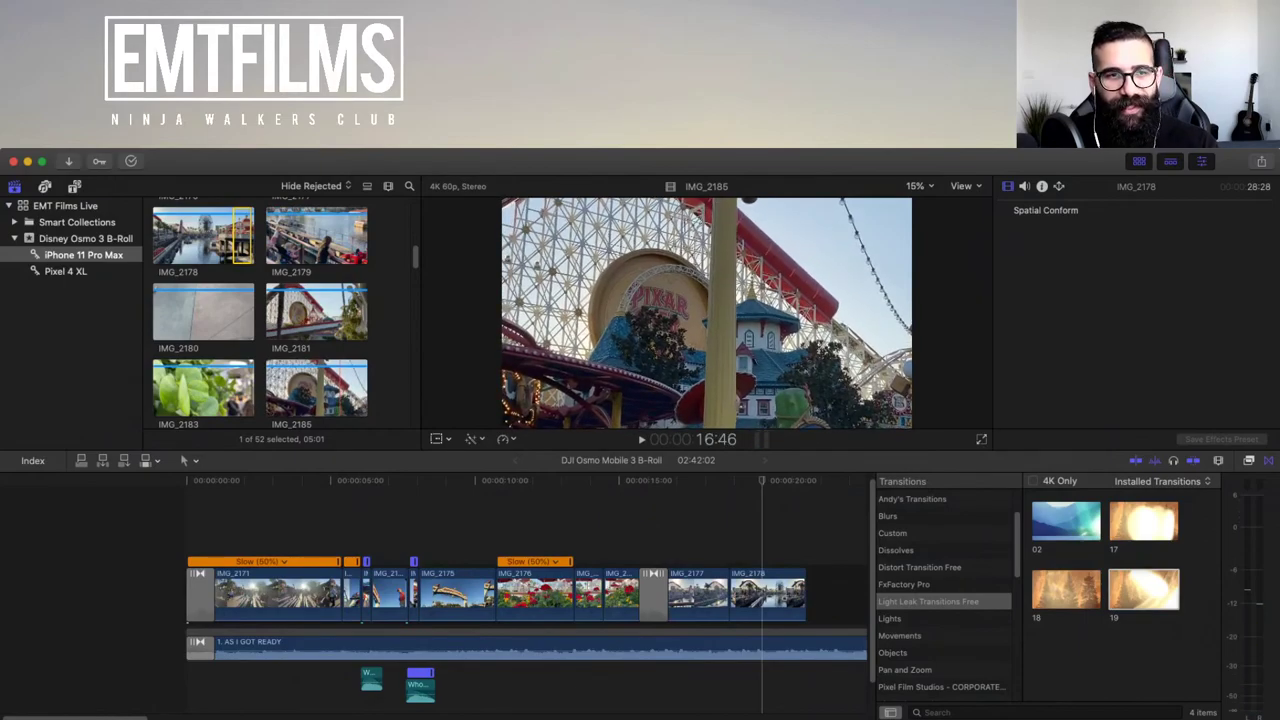
{"action": "key", "text": "i"}
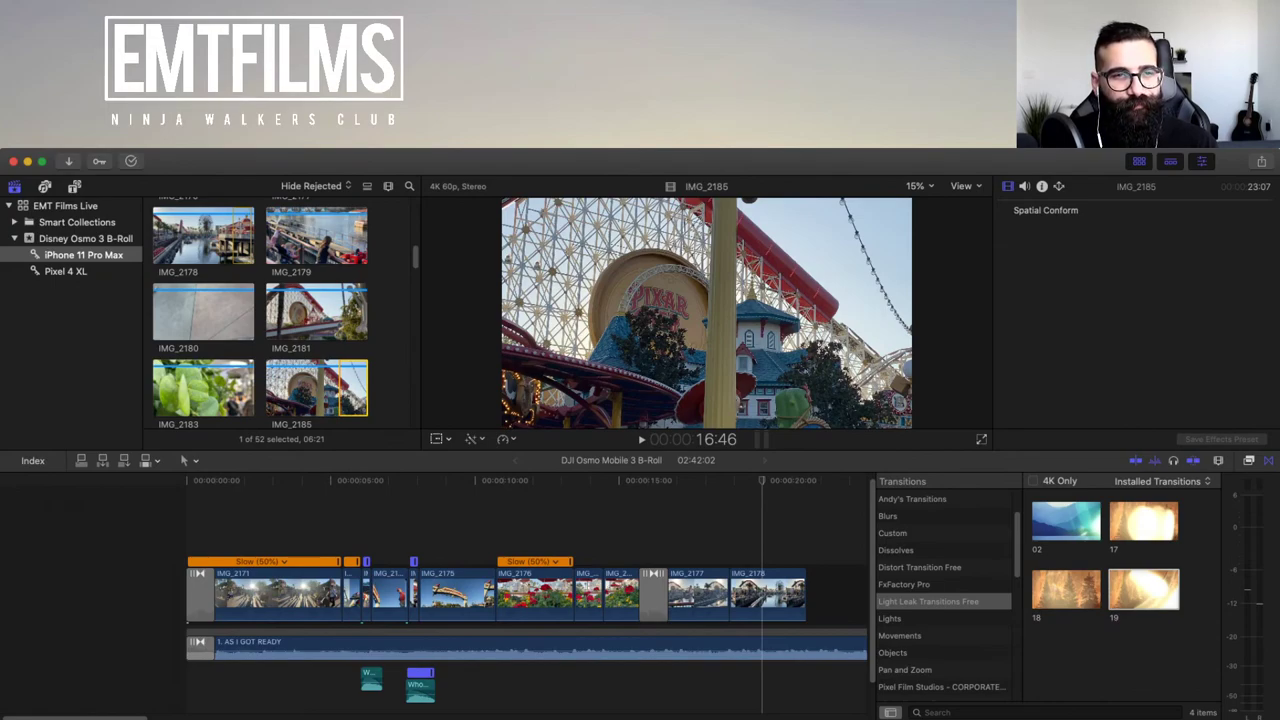
{"action": "key", "text": "space"}
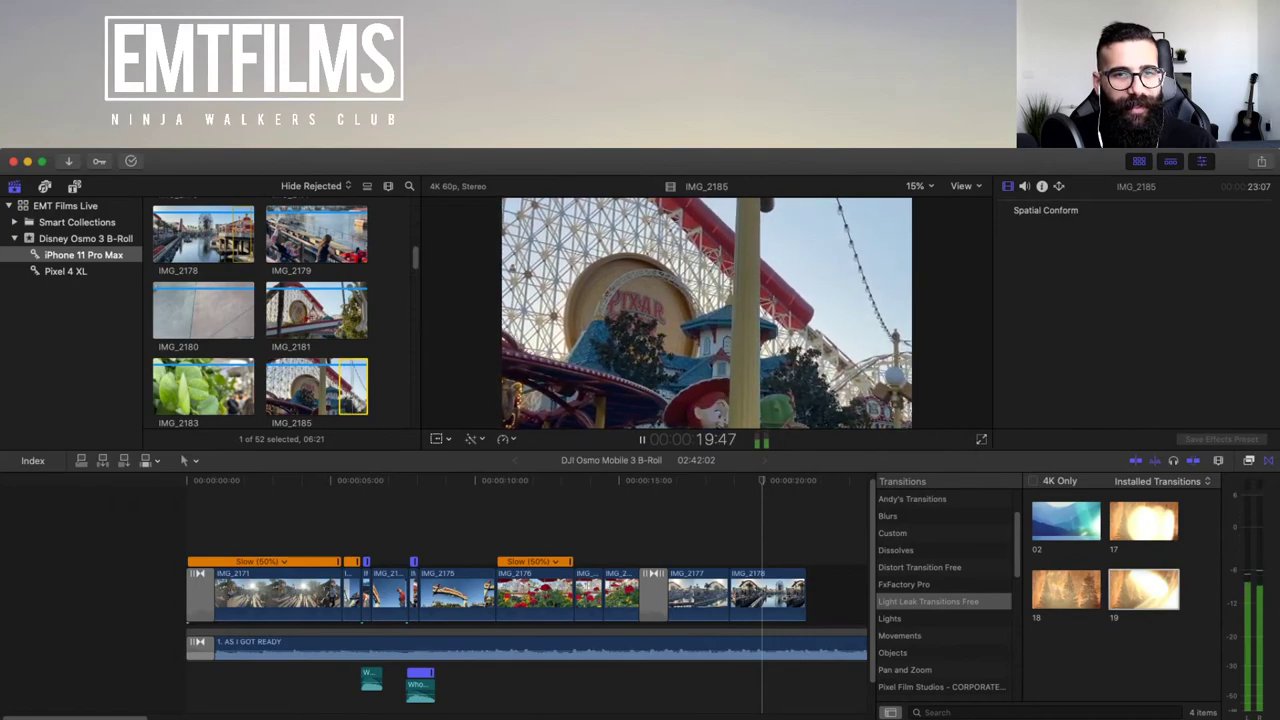
{"action": "key", "text": "space"}
- Skim IMG_2187 for comparison and append the marked range of IMG_2185 to the timeline after IMG_2178
{"action": "scroll", "coordinate": [260, 313], "scroll_direction": "down", "scroll_amount": 3}
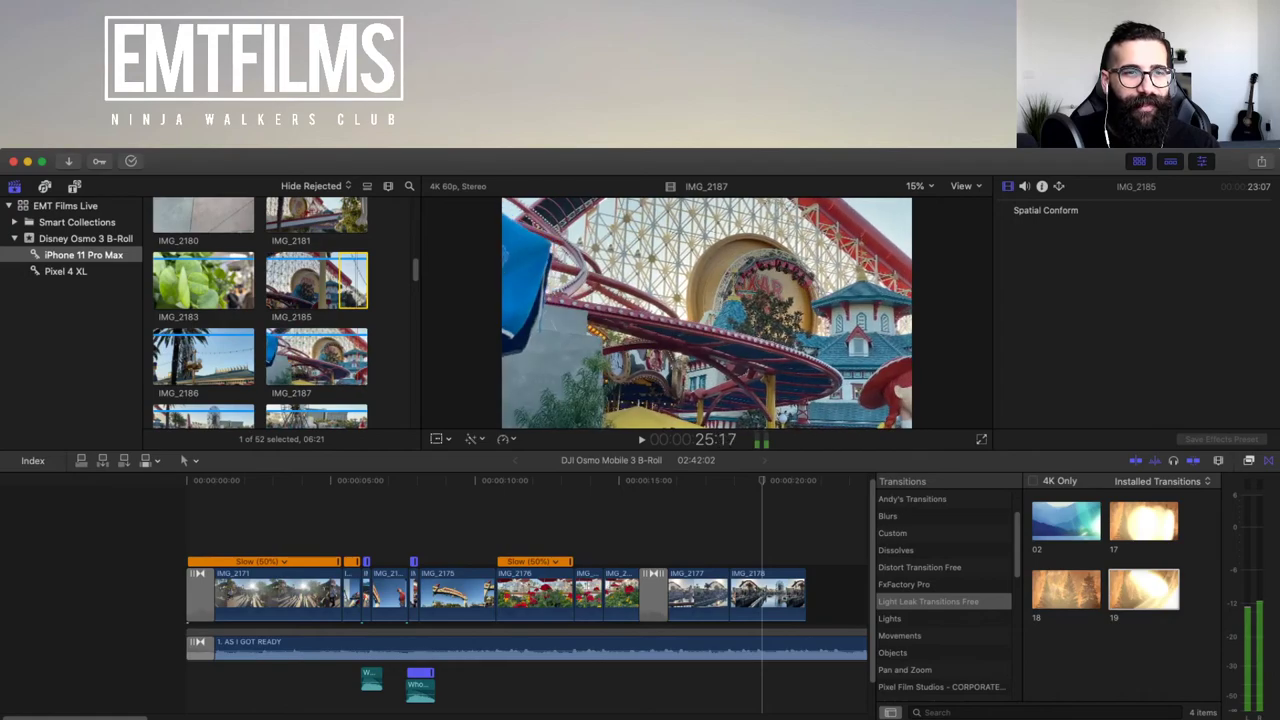
{"action": "scroll", "coordinate": [316, 356], "scroll_direction": "down", "scroll_amount": 2}
{"action": "scroll", "coordinate": [316, 300], "scroll_direction": "up", "scroll_amount": 1}
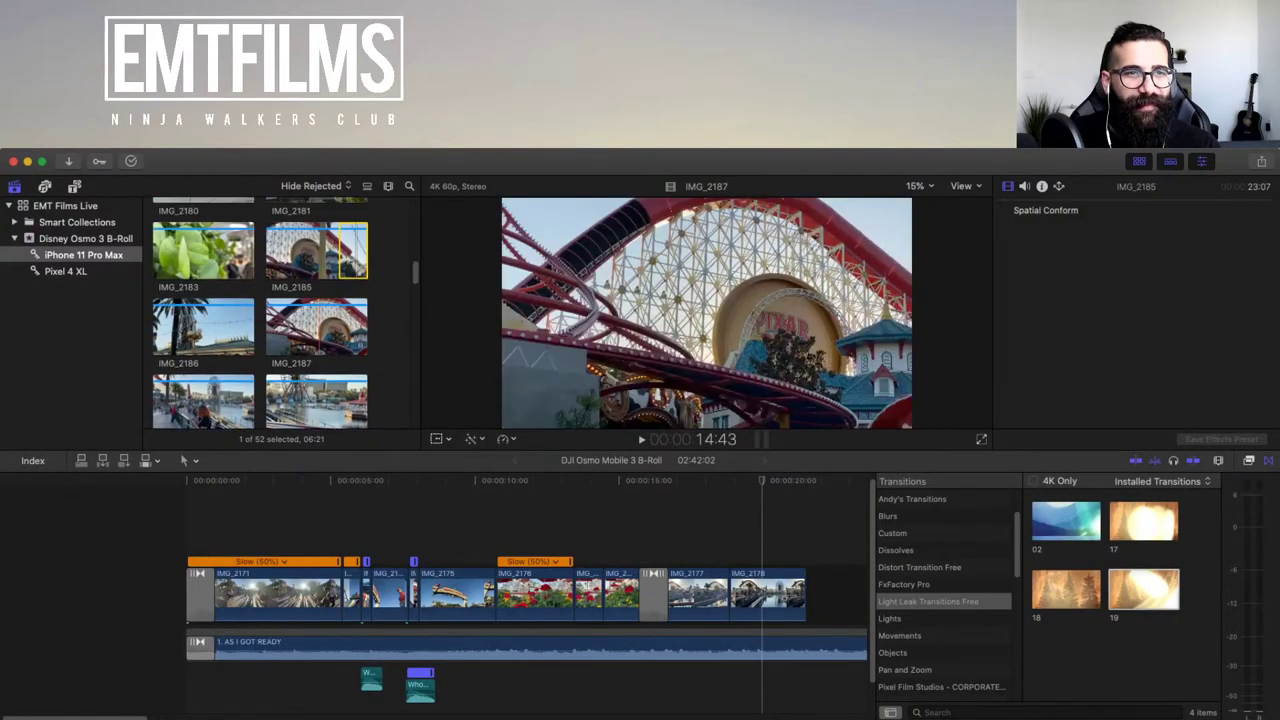
{"action": "left_click_drag", "start_coordinate": [340, 255], "coordinate": [843, 592]}
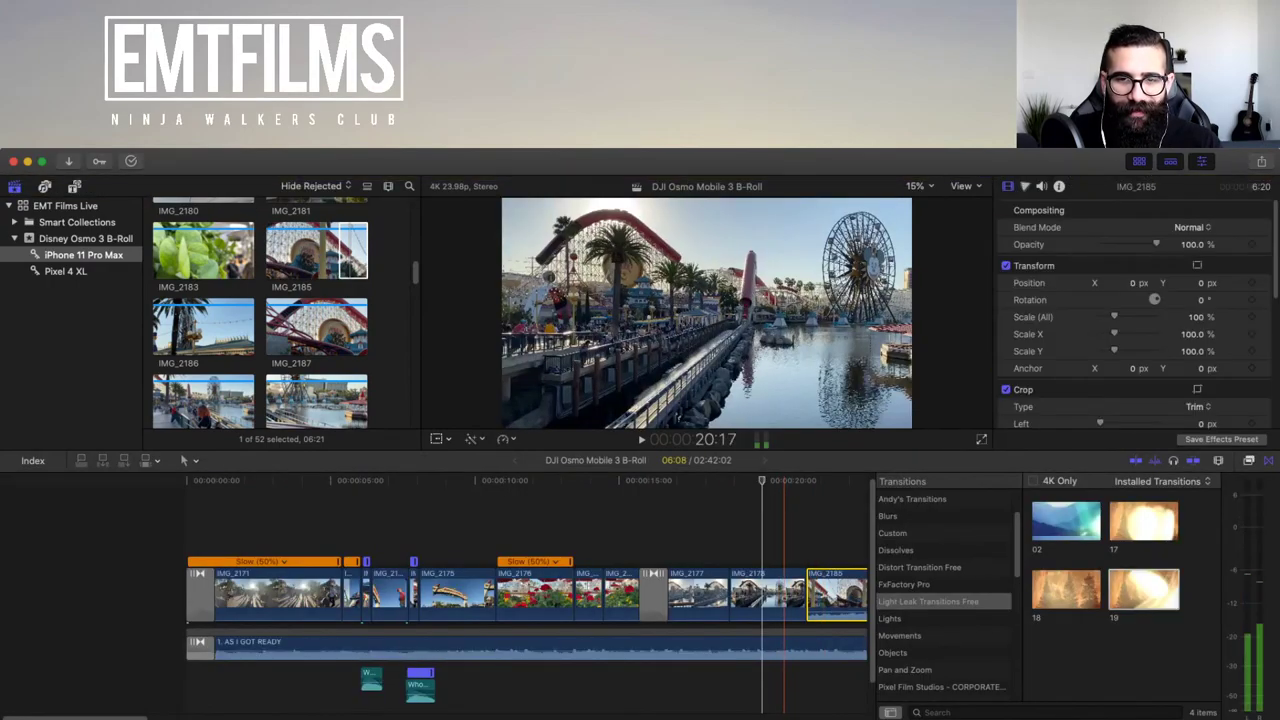
- Play from IMG_2178 into IMG_2185 and trim the start of IMG_2185 at the 22:23 frame
{"action": "scroll", "coordinate": [785, 598], "scroll_direction": "right", "scroll_amount": 3}
{"action": "left_click", "coordinate": [618, 530]}
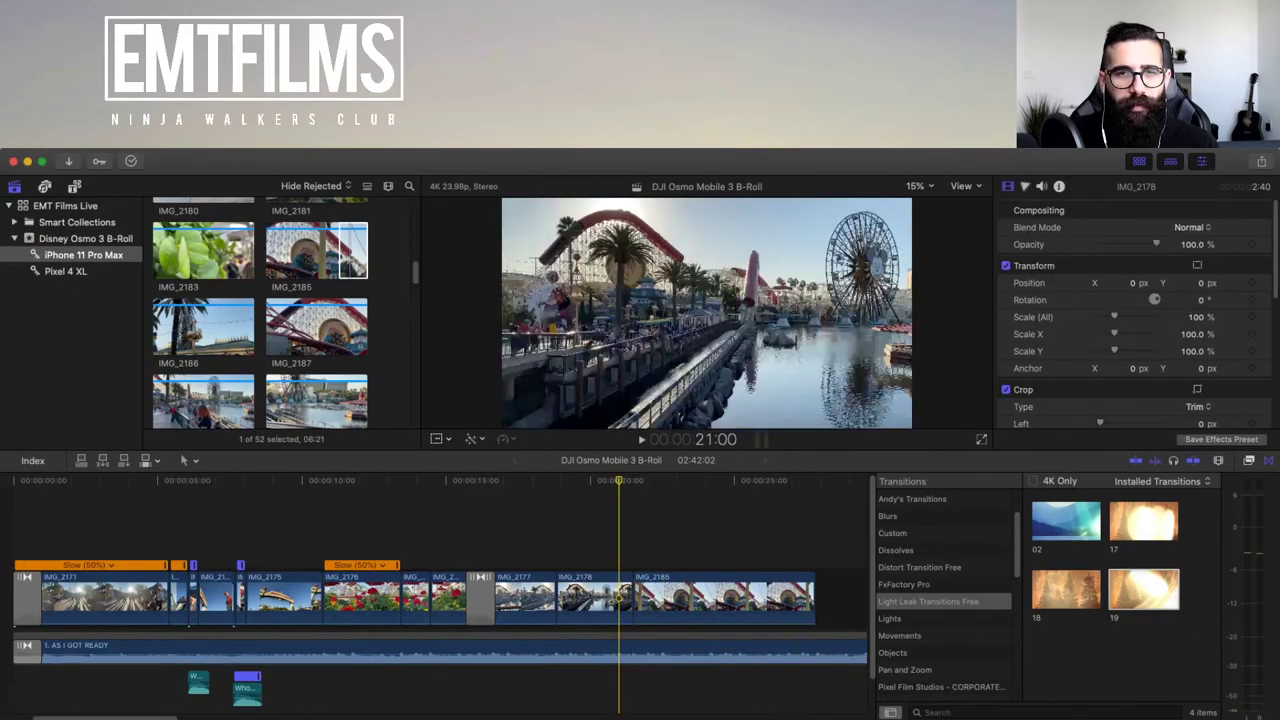
{"action": "key", "text": "space"}
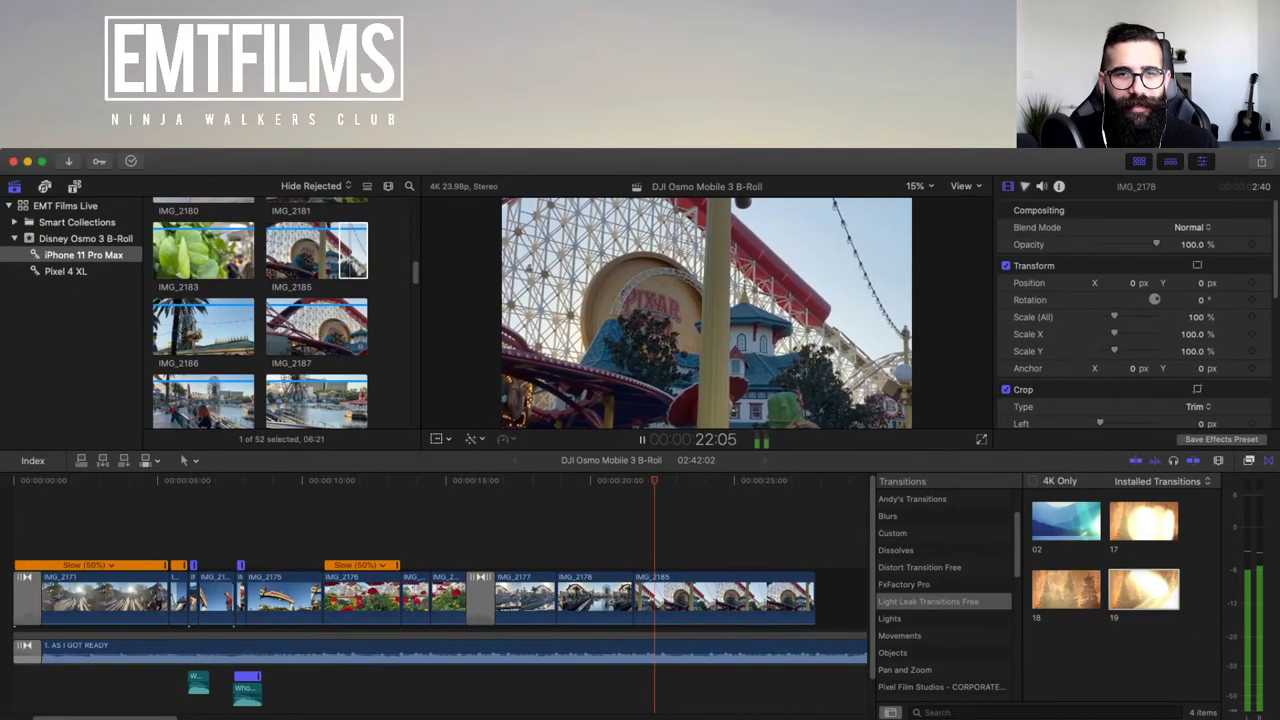
{"action": "key", "text": "space"}
{"action": "key", "text": "c"}
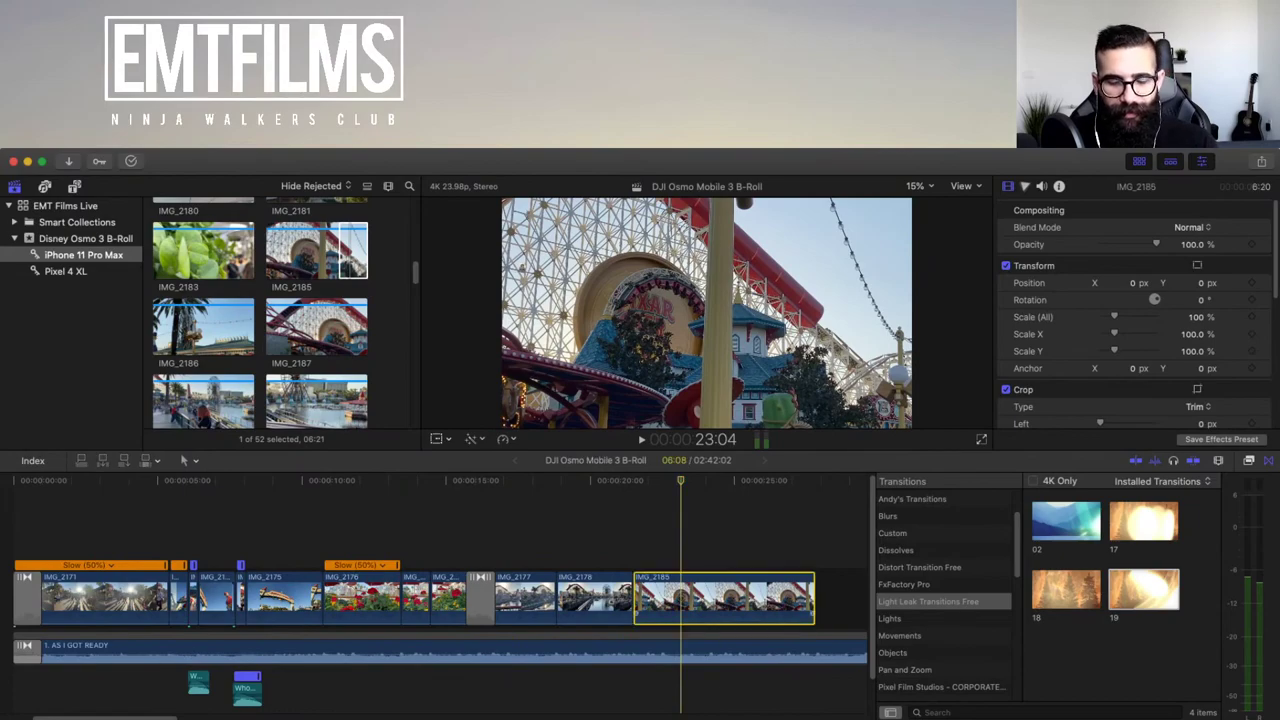
{"action": "key", "text": "Left"}
{"action": "key", "text": "Left"}
{"action": "key", "text": "Left"}
{"action": "key", "text": "Left"}
{"action": "key", "text": "Left"}
{"action": "key", "text": "Left"}
{"action": "key", "text": "Left"}
{"action": "key", "text": "Left"}
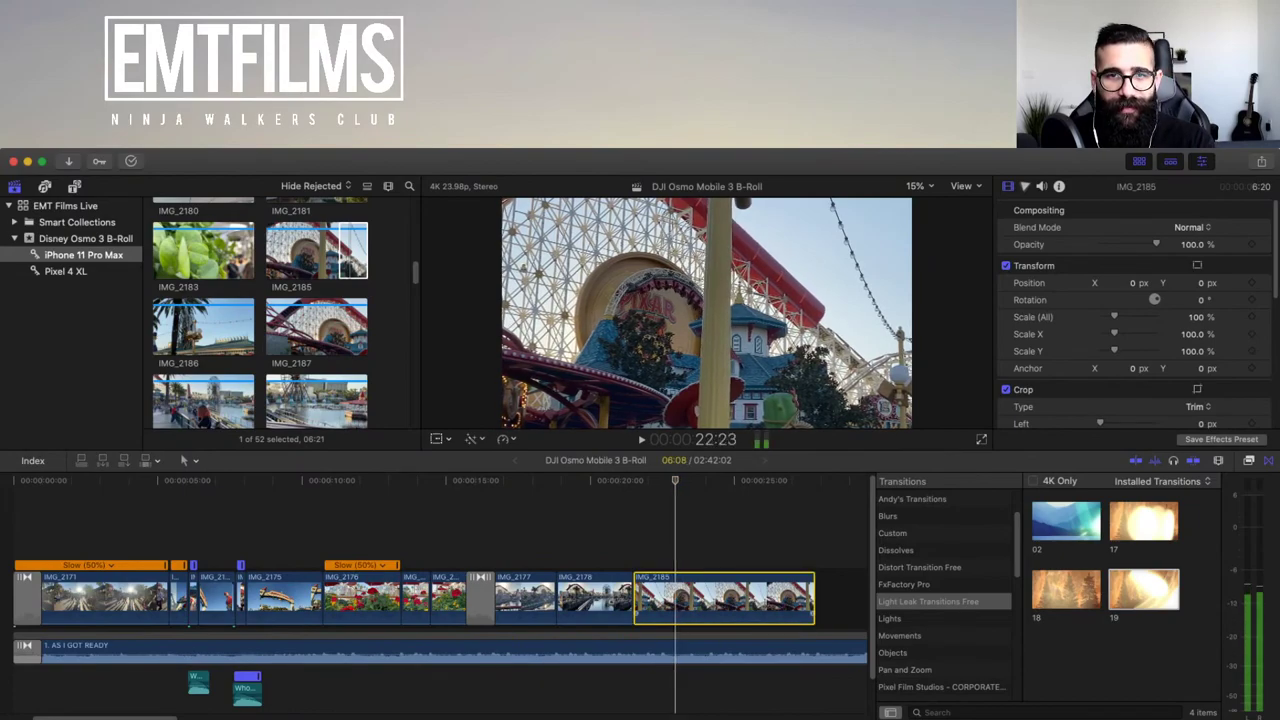
{"action": "key", "text": "alt+bracketleft"}
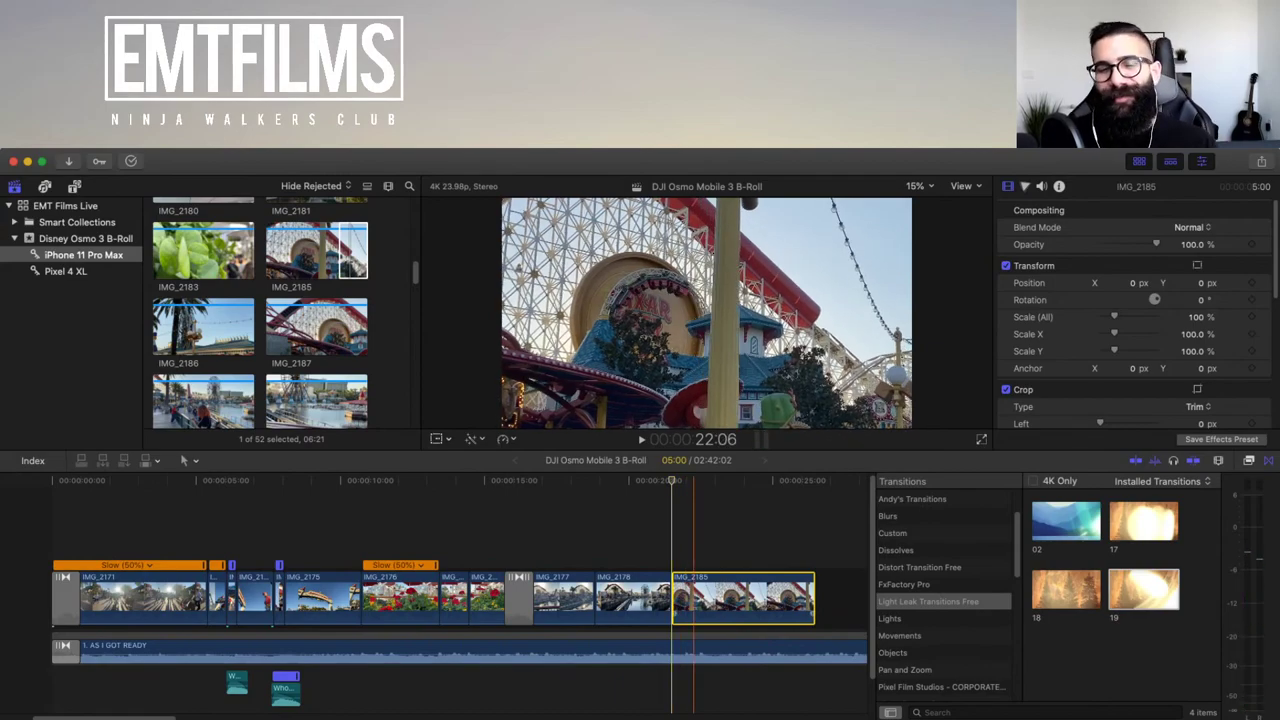
- Slow the timeline clip IMG_2185 to 50% speed and place the playhead at its start
{"action": "key", "text": "super+r"}
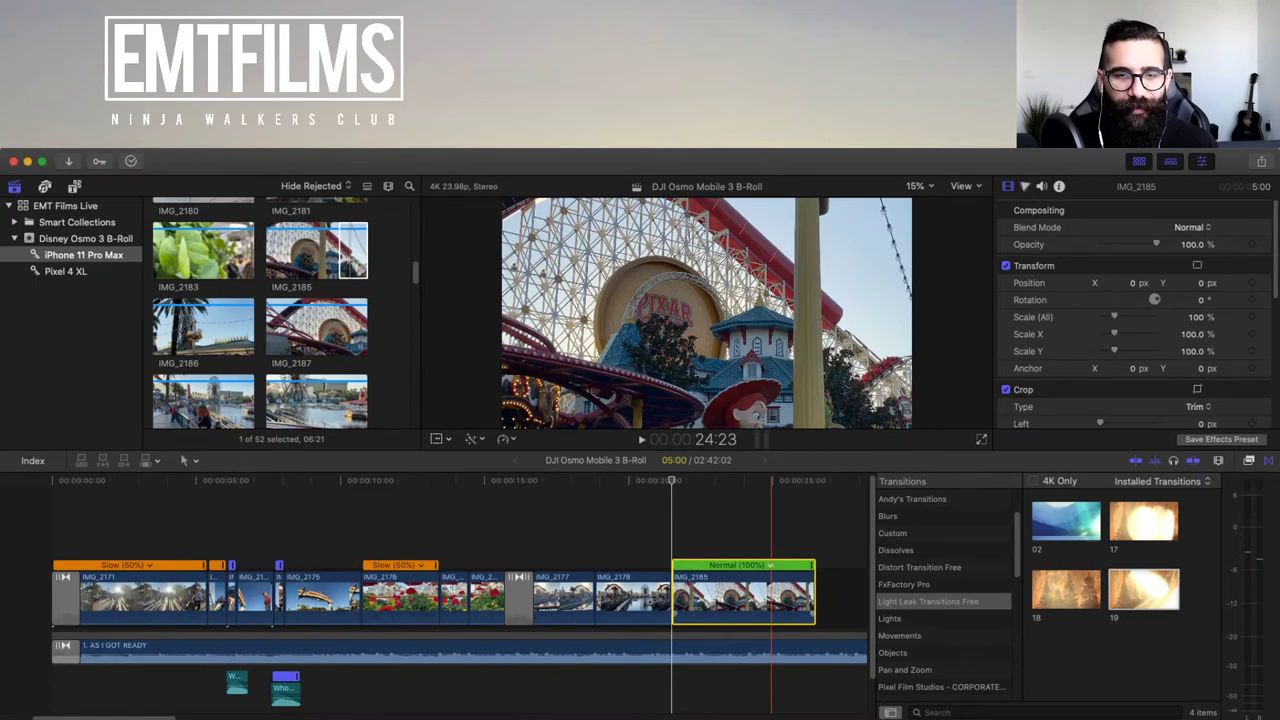
{"action": "left_click", "coordinate": [770, 565]}
{"action": "left_click", "coordinate": [671, 598]}
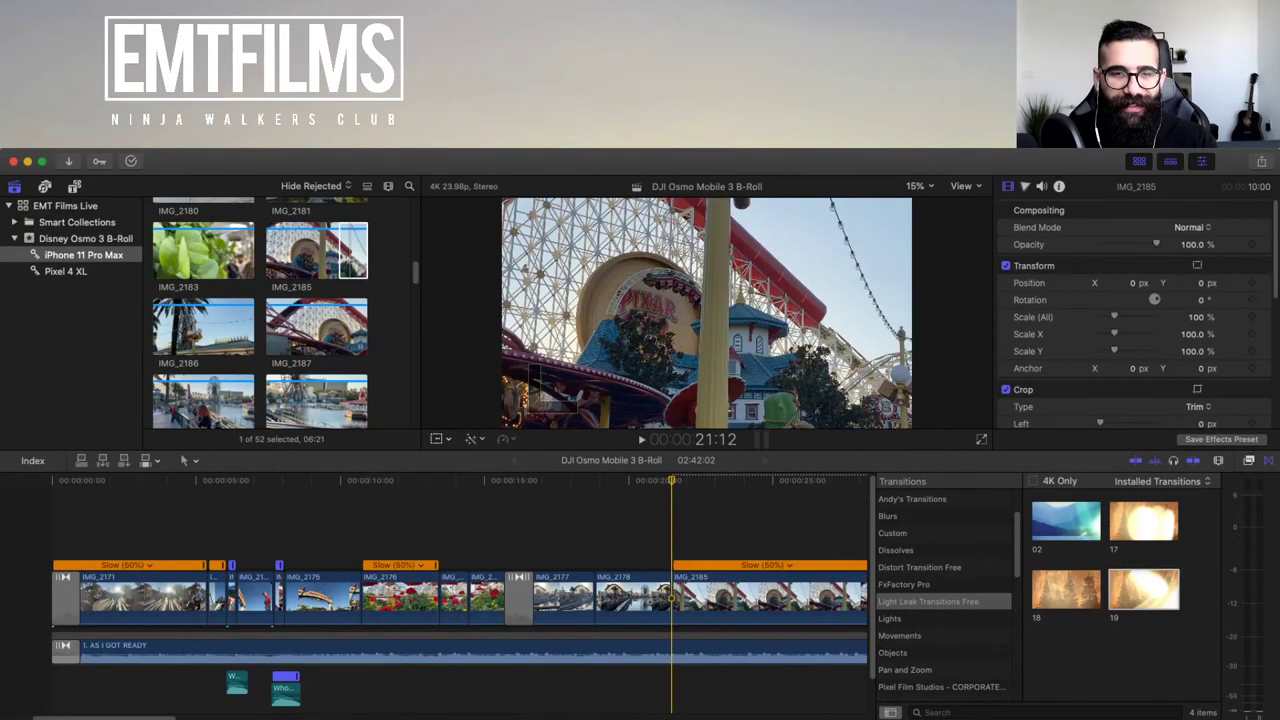
- Play the cut from IMG_2178 into the slowed IMG_2185 and trim the end of IMG_2185 at 26:22
{"action": "key", "text": "super+minus"}
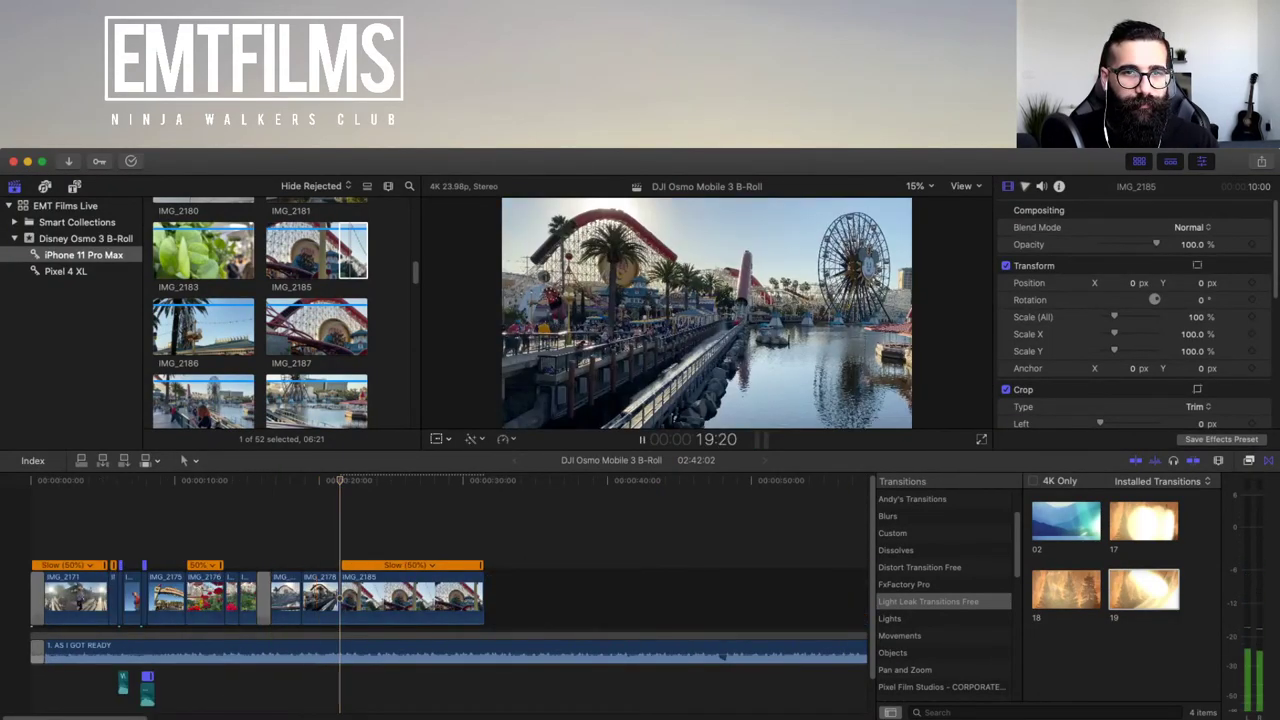
{"action": "key", "text": "space"}
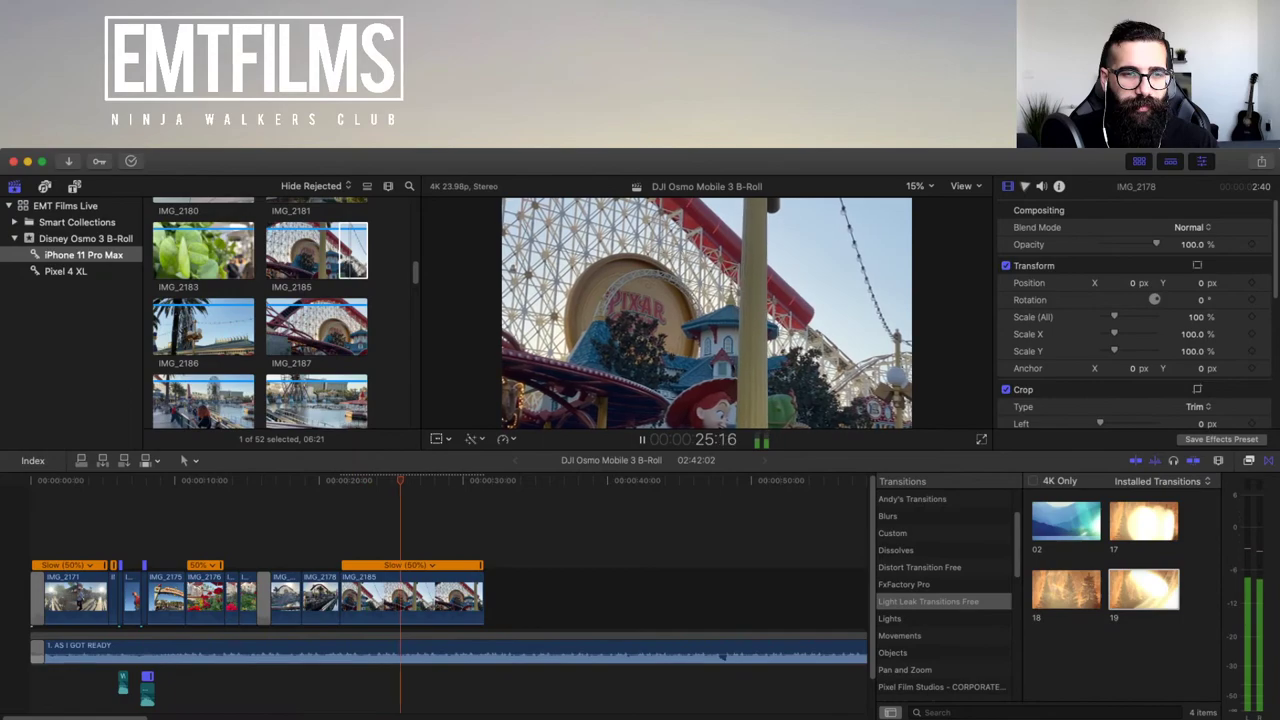
{"action": "key", "text": "space"}
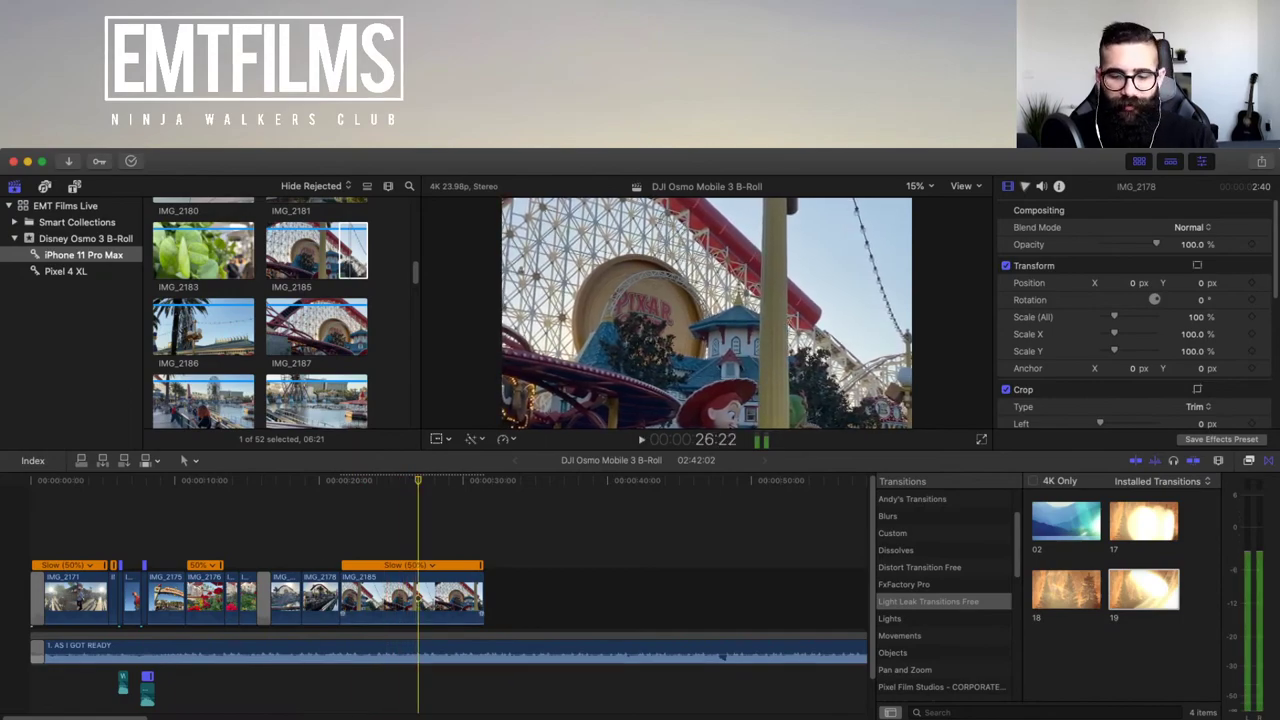
{"action": "key", "text": "alt+]"}
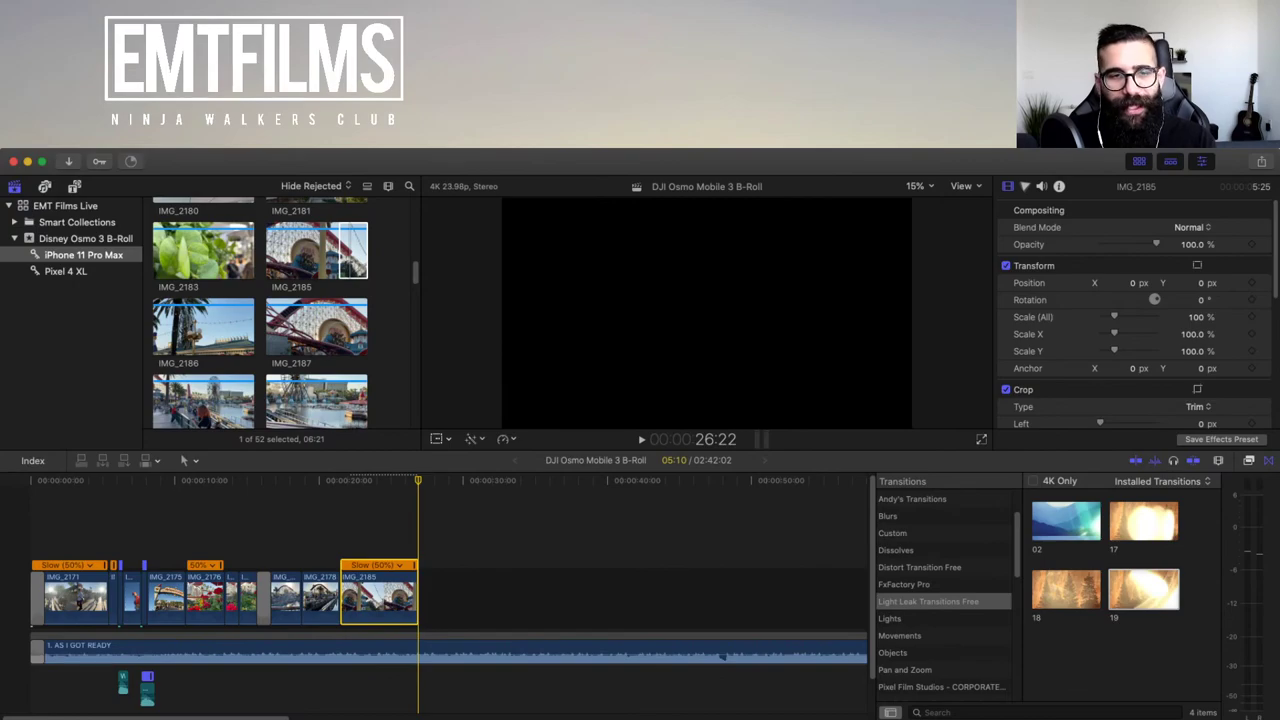
- Shorten the AS I GOT READY music track to end at about 30:21, without a closing Cross Dissolve
{"action": "left_click", "coordinate": [340, 530]}
{"action": "key", "text": "super+minus"}
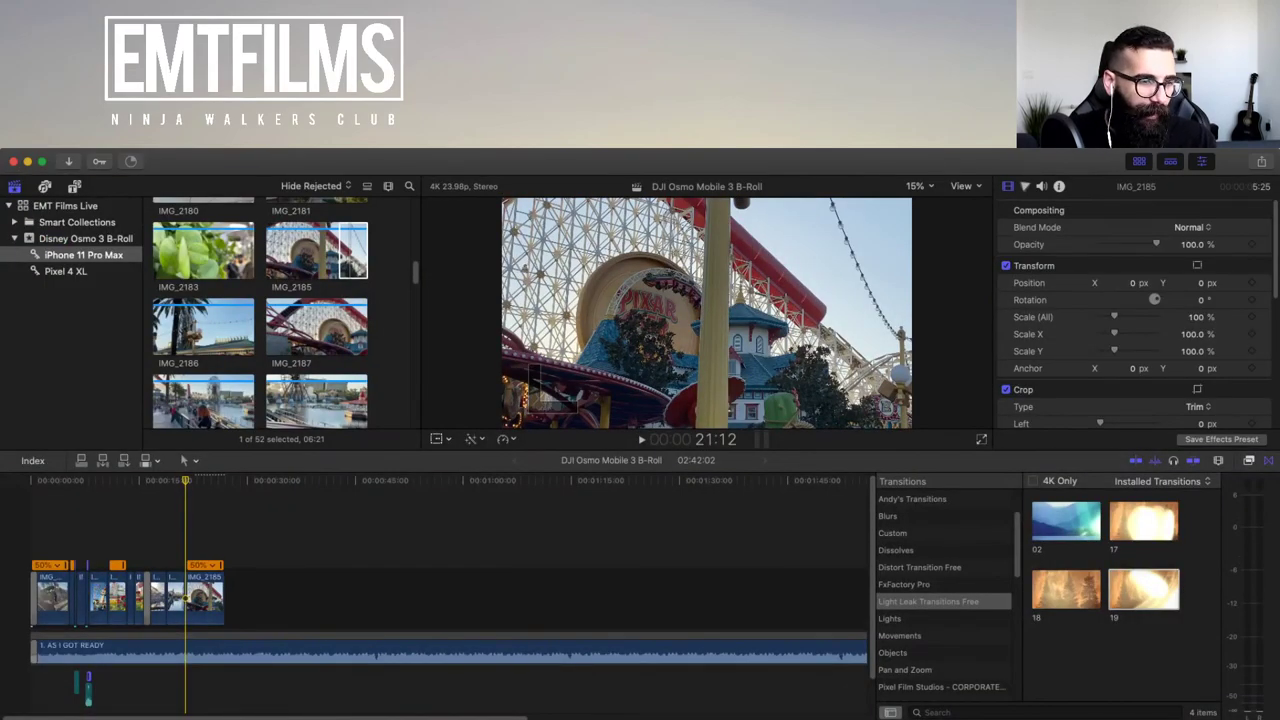
{"action": "key", "text": "Down"}
{"action": "left_click", "coordinate": [224, 530]}
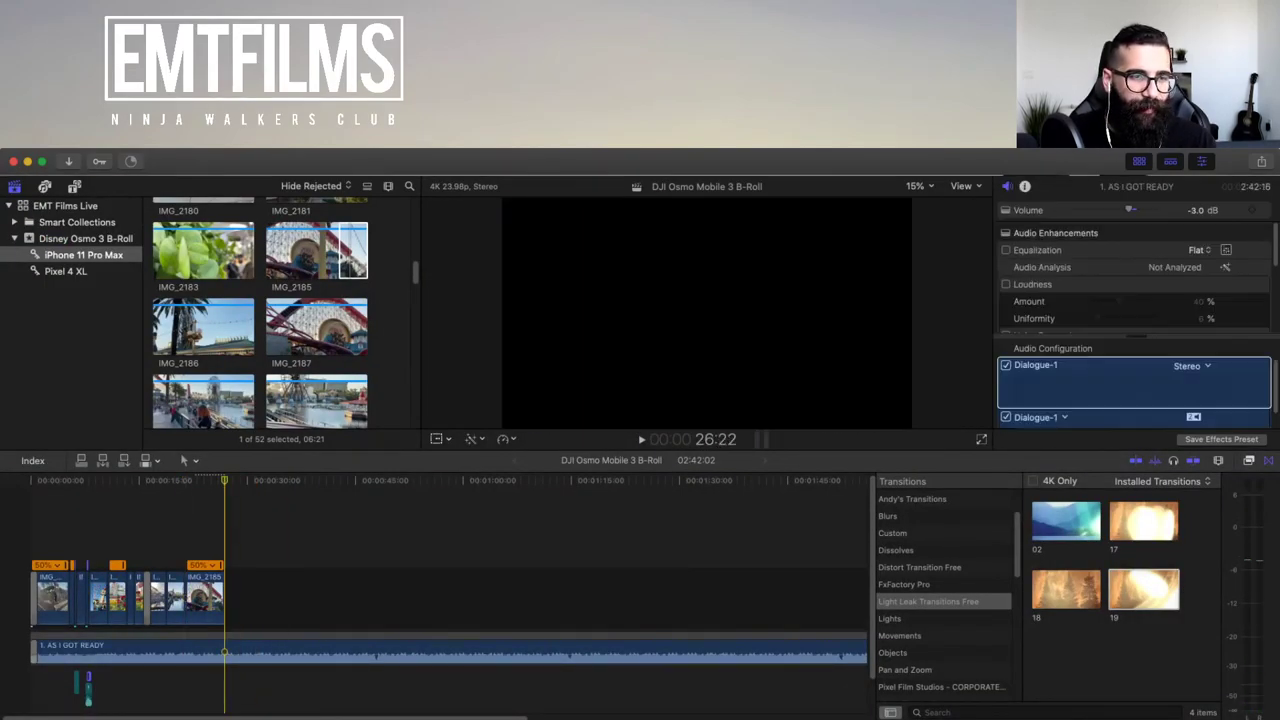
{"action": "left_click", "coordinate": [316, 650]}
{"action": "key", "text": "alt+]"}
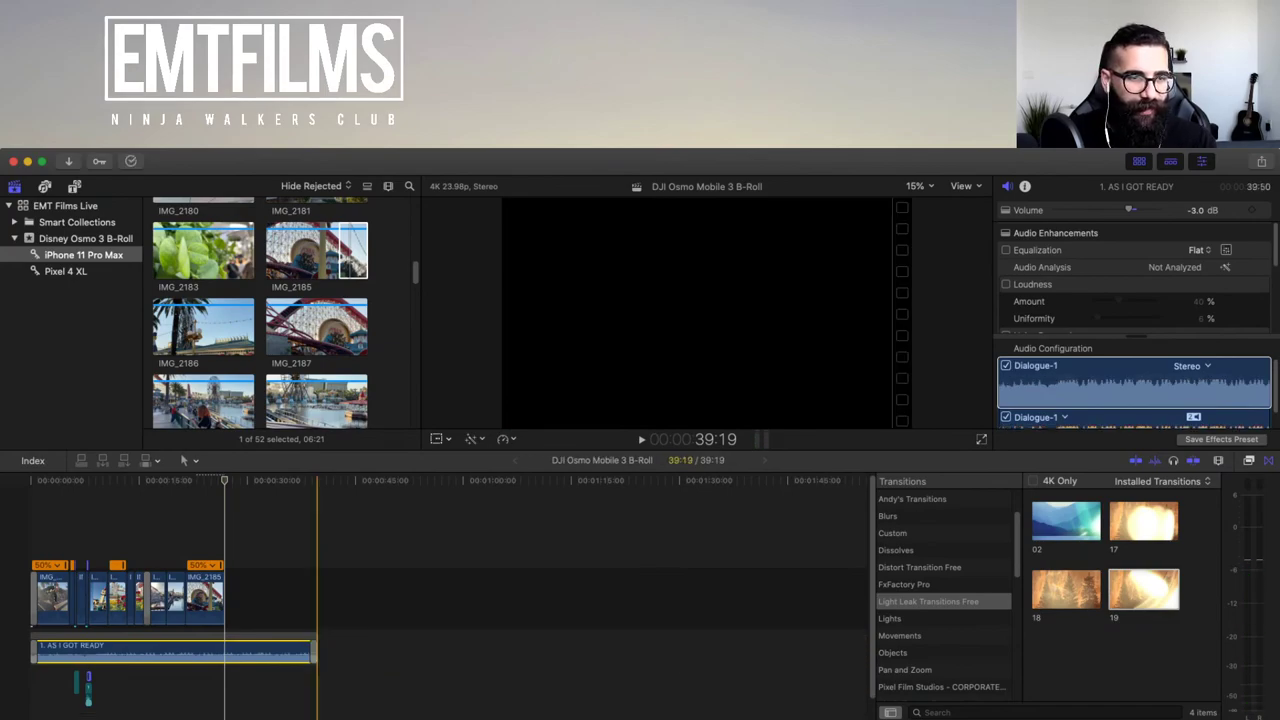
{"action": "key", "text": "super+t"}
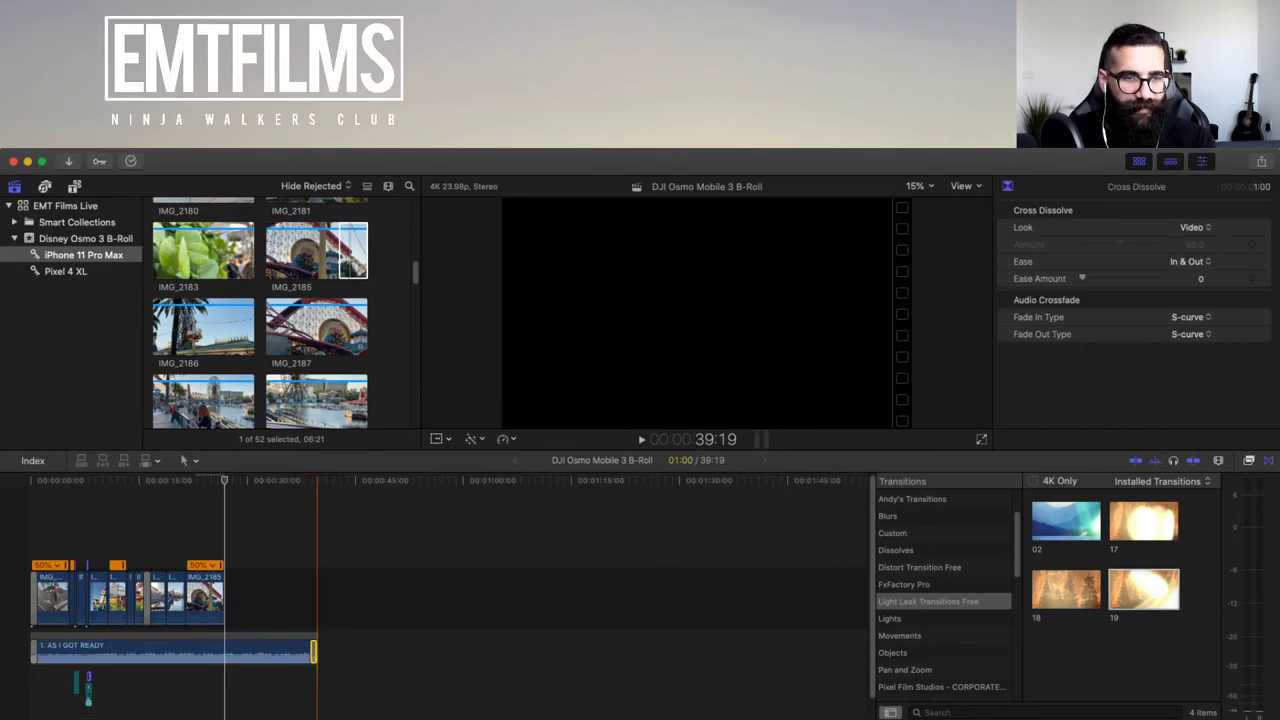
{"action": "key", "text": "super+z"}
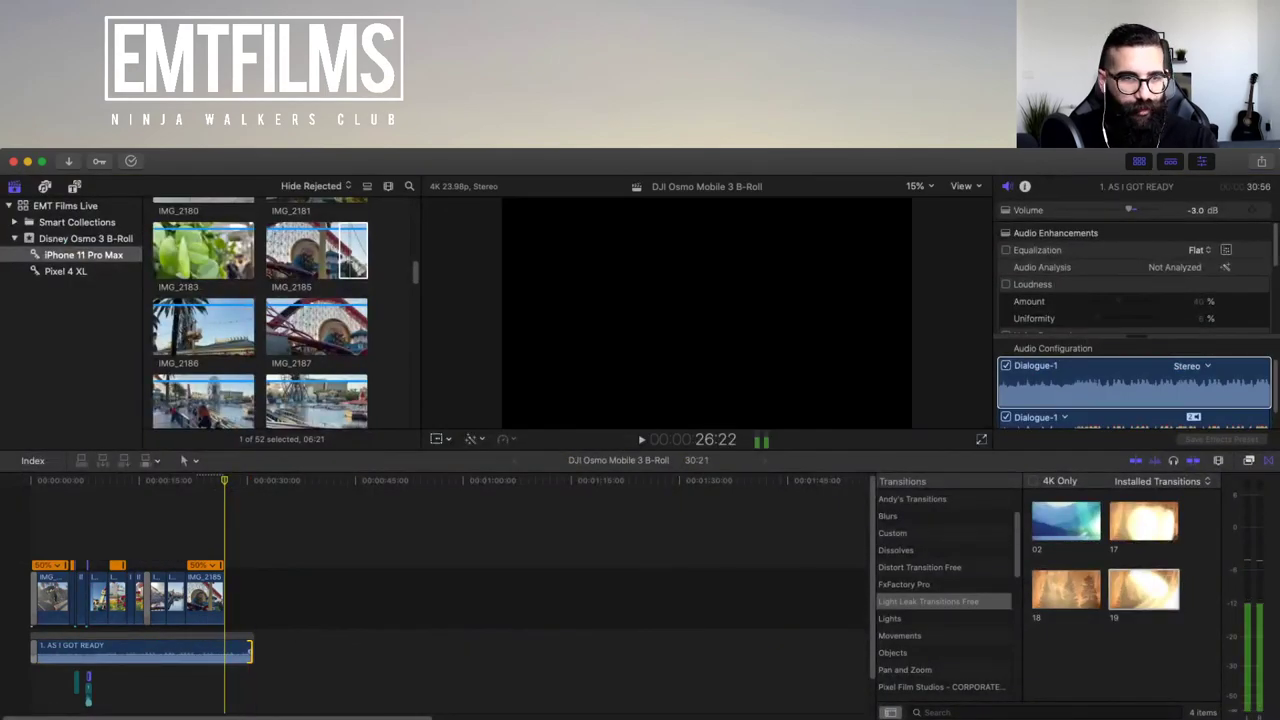
- Return the playhead to the start of the timeline to review the whole edit
{"action": "key", "text": "super+equal"}
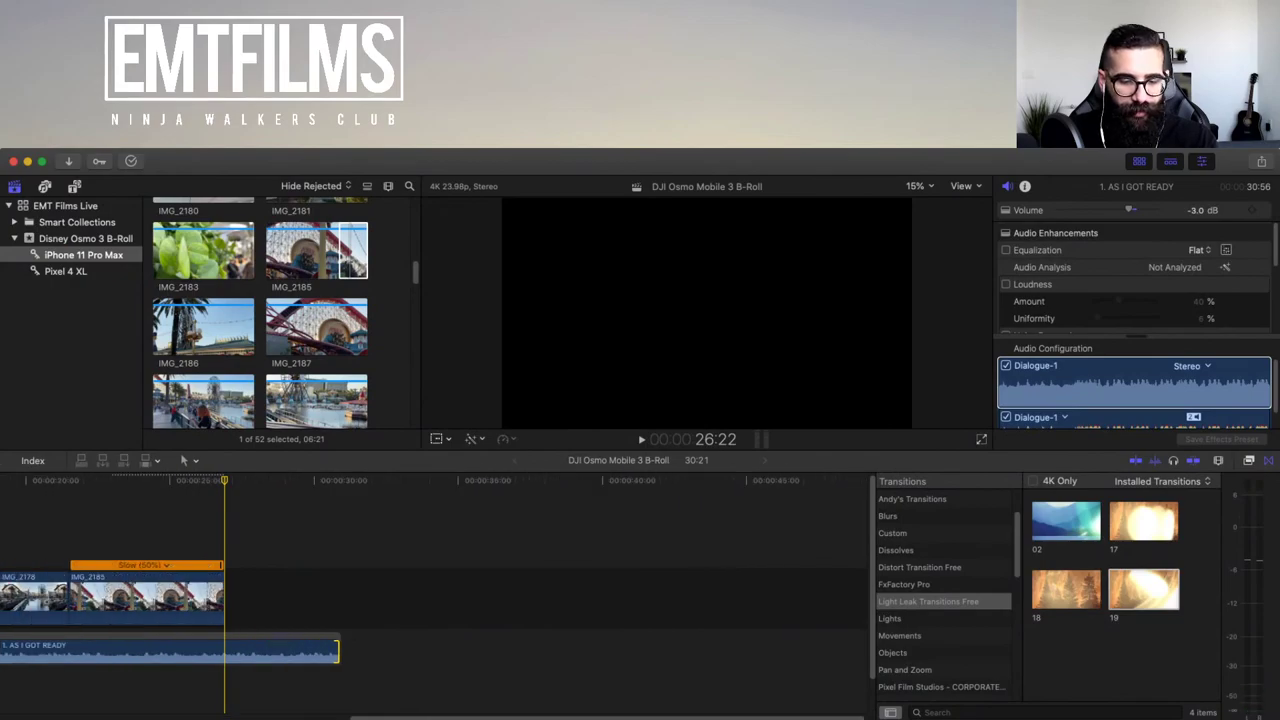
{"action": "key", "text": "h"}
{"action": "left_click_drag", "start_coordinate": [225, 600], "coordinate": [776, 588]}
{"action": "key", "text": "super+minus"}
{"action": "key", "text": "a"}
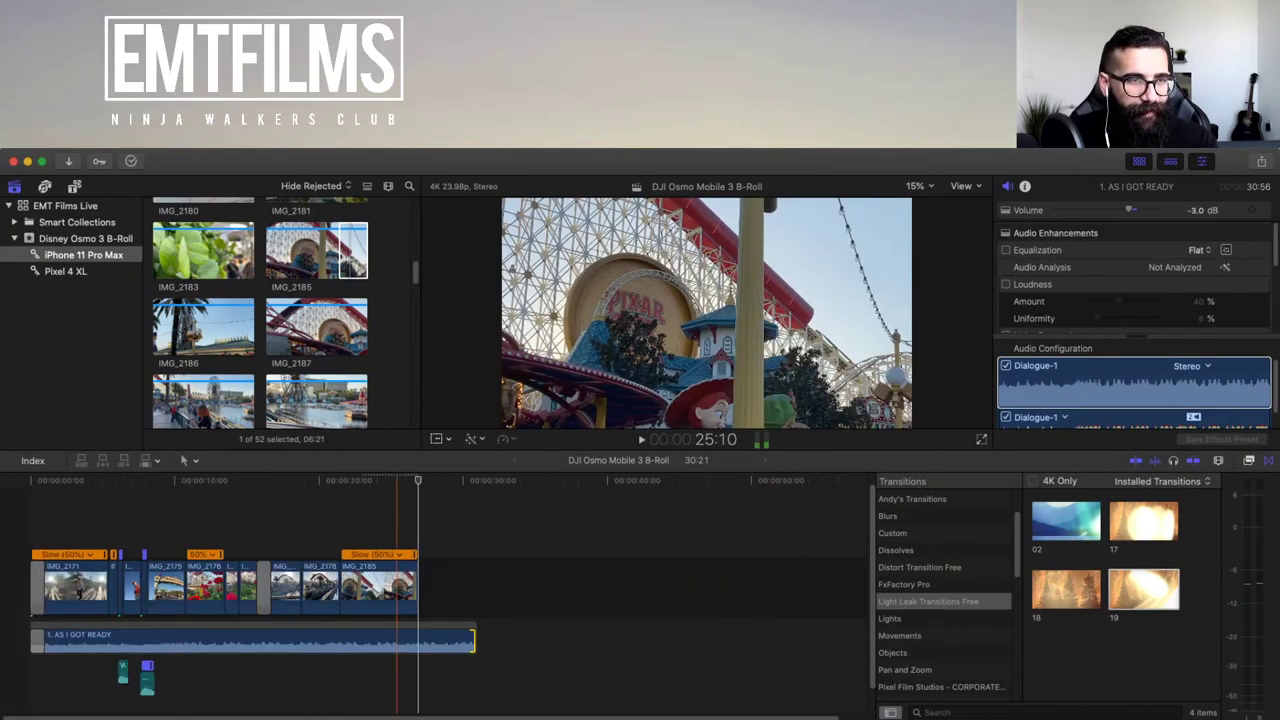
{"action": "left_click", "coordinate": [30, 520]}
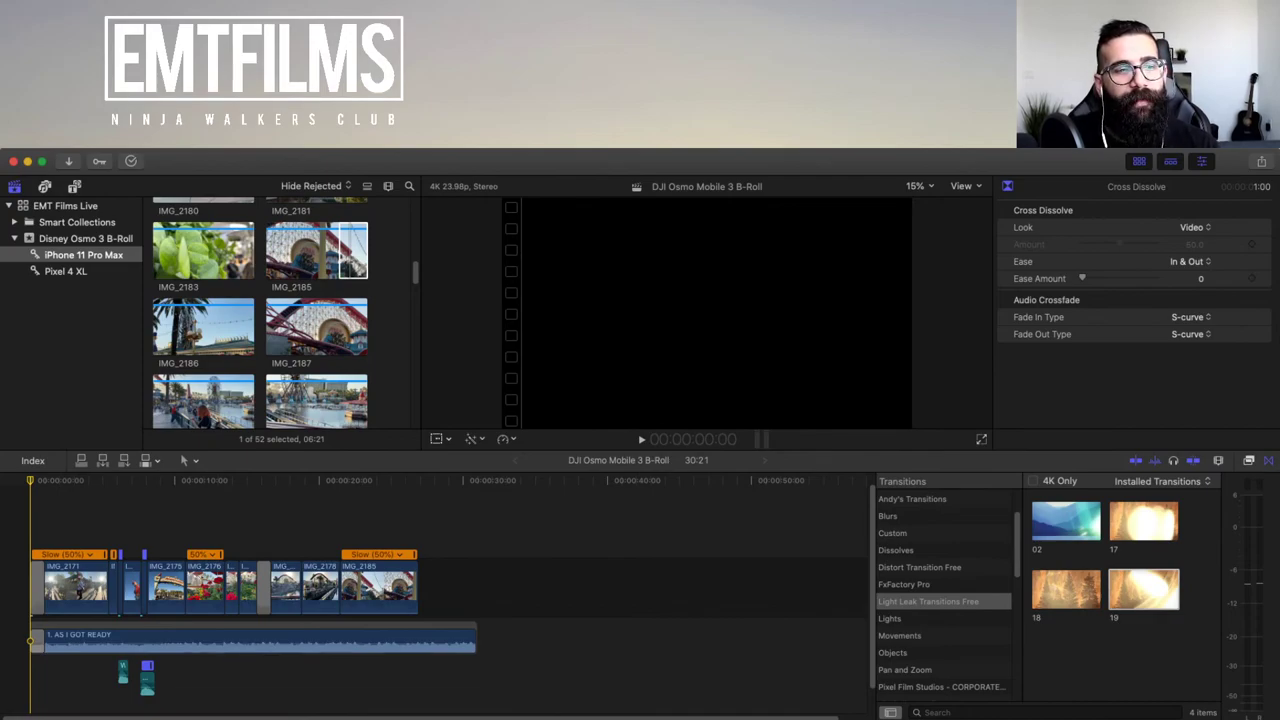
{"action": "key", "text": "super+equal"}
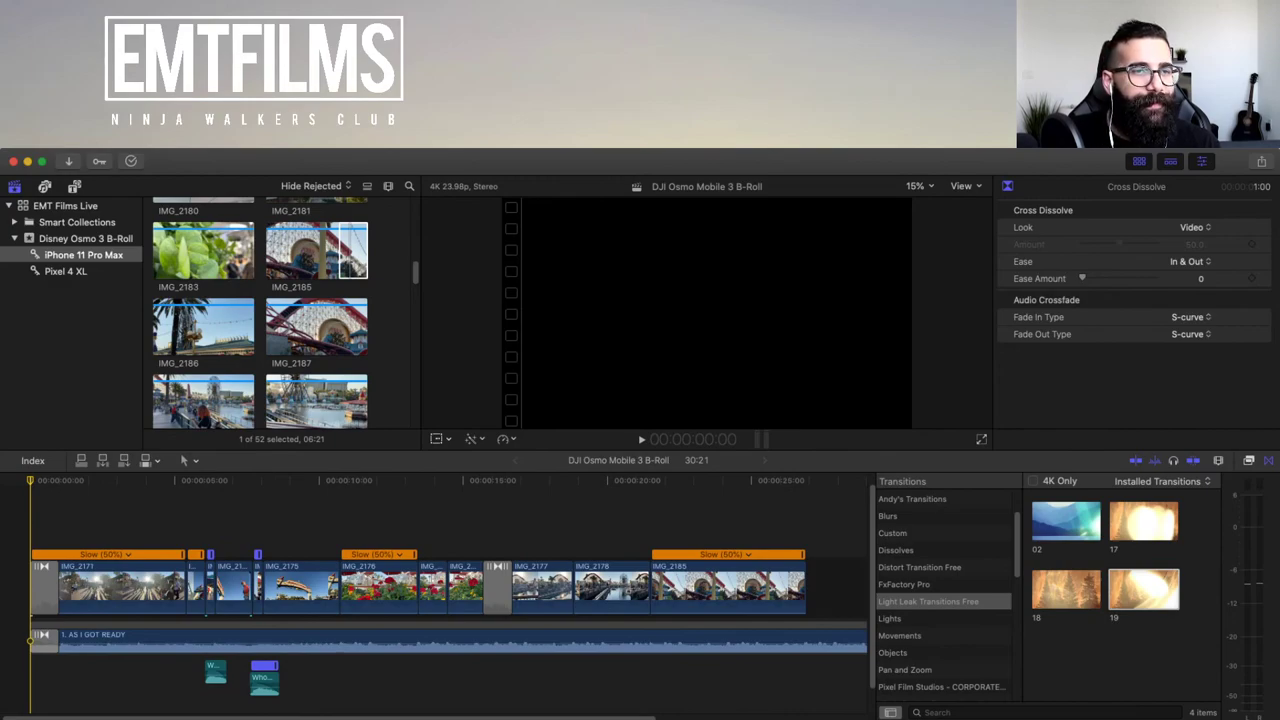
- Browse the iPhone 11 Pro Max clips from IMG_2183 through IMG_2213 to examine candidates for the shot after IMG_2185
{"action": "scroll", "coordinate": [286, 313], "scroll_direction": "down", "scroll_amount": 10}
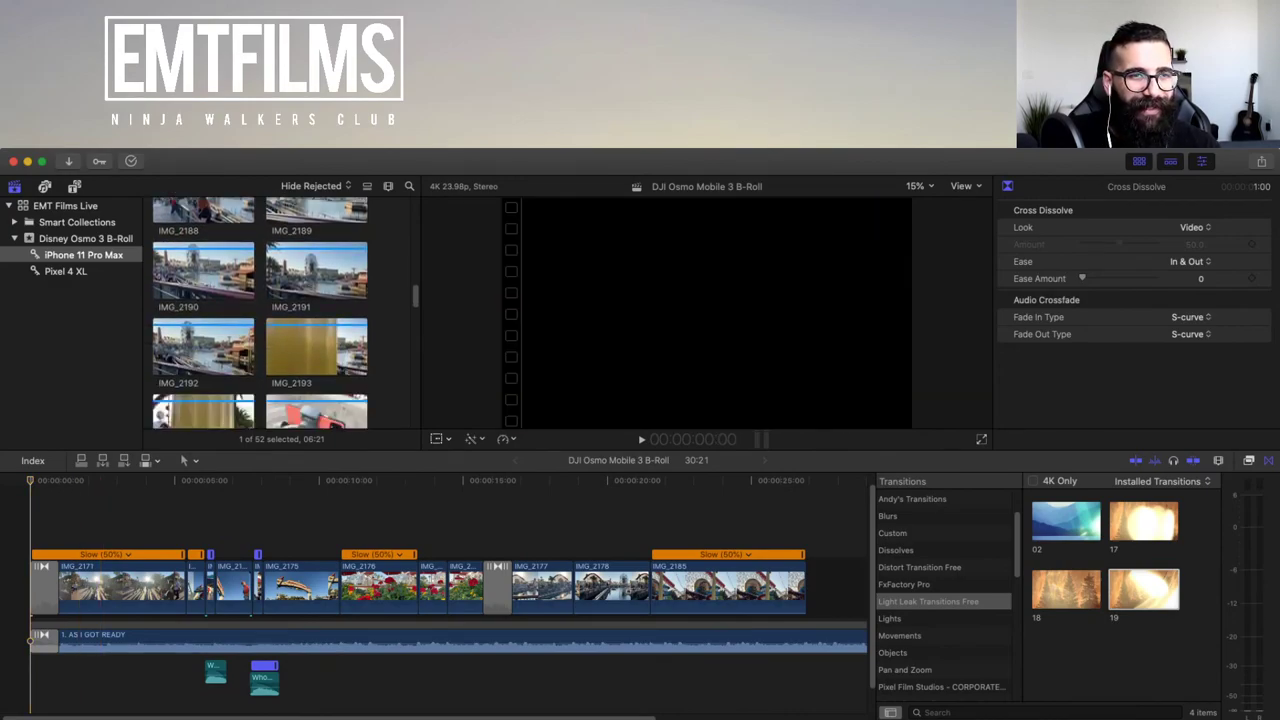
{"action": "scroll", "coordinate": [286, 313], "scroll_direction": "down", "scroll_amount": 10}
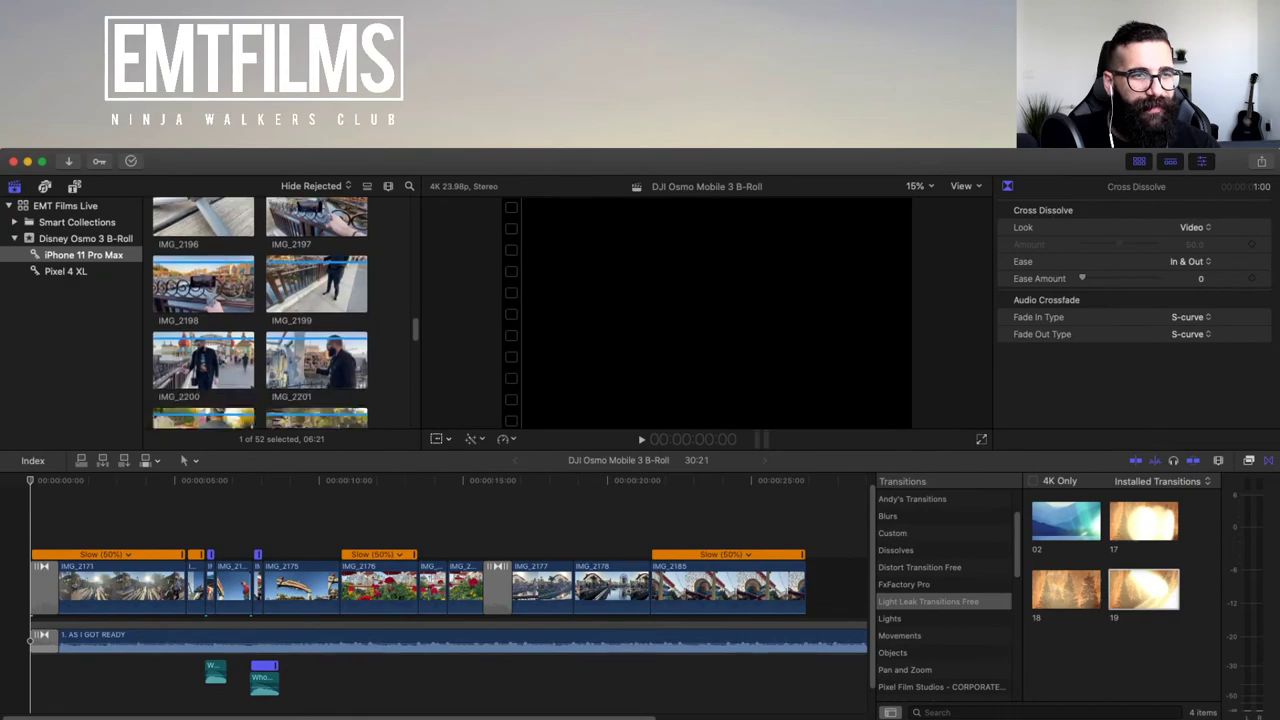
{"action": "scroll", "coordinate": [286, 313], "scroll_direction": "down", "scroll_amount": 8}
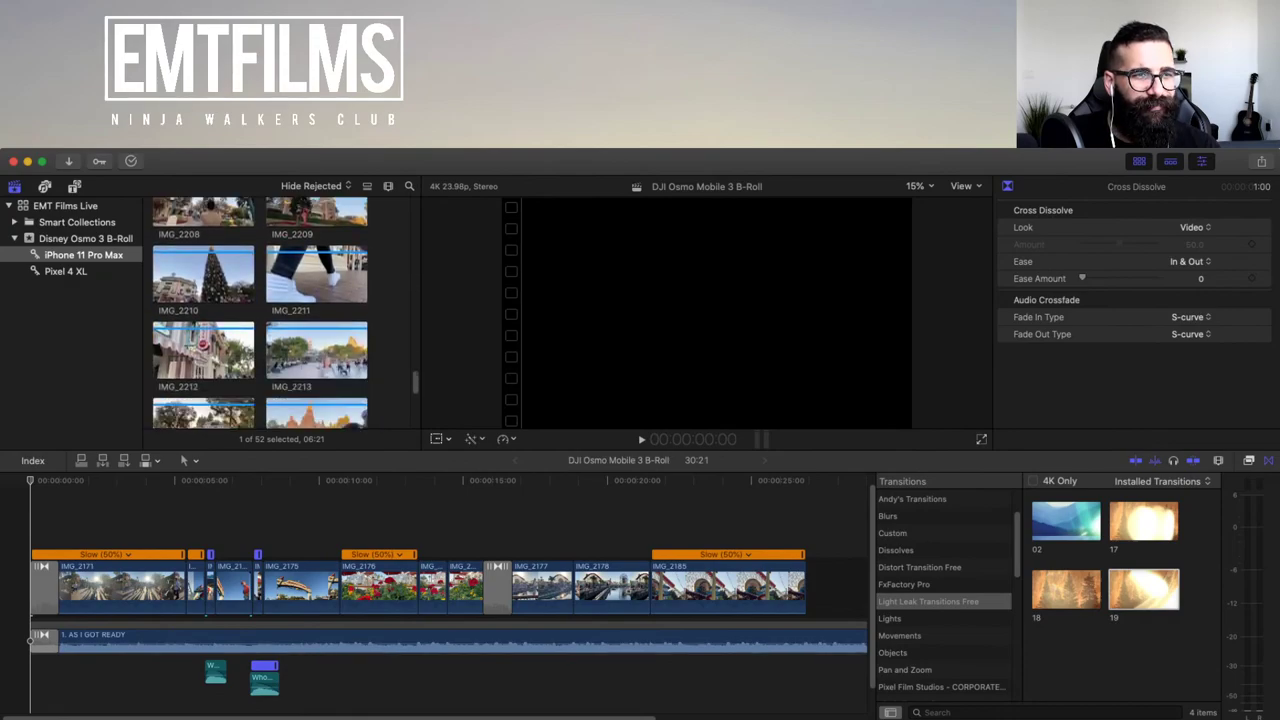
{"action": "scroll", "coordinate": [260, 313], "scroll_direction": "up", "scroll_amount": 8}
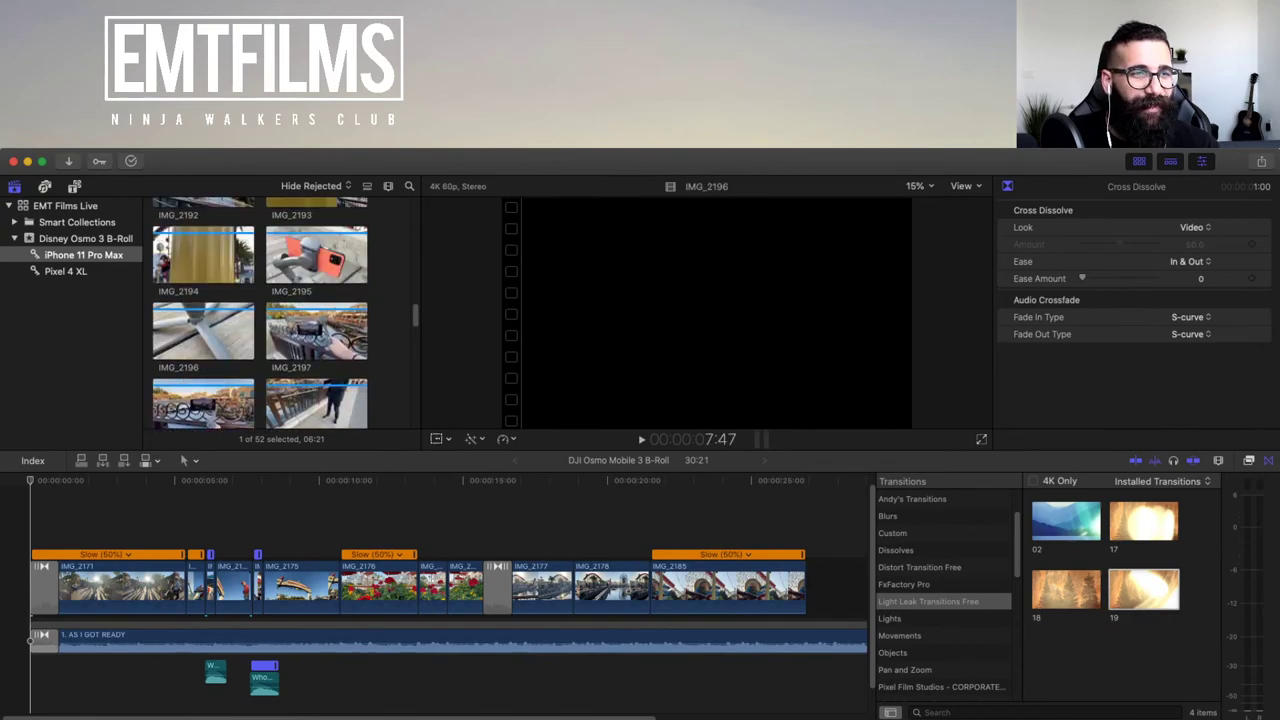
{"action": "scroll", "coordinate": [260, 313], "scroll_direction": "up", "scroll_amount": 3}
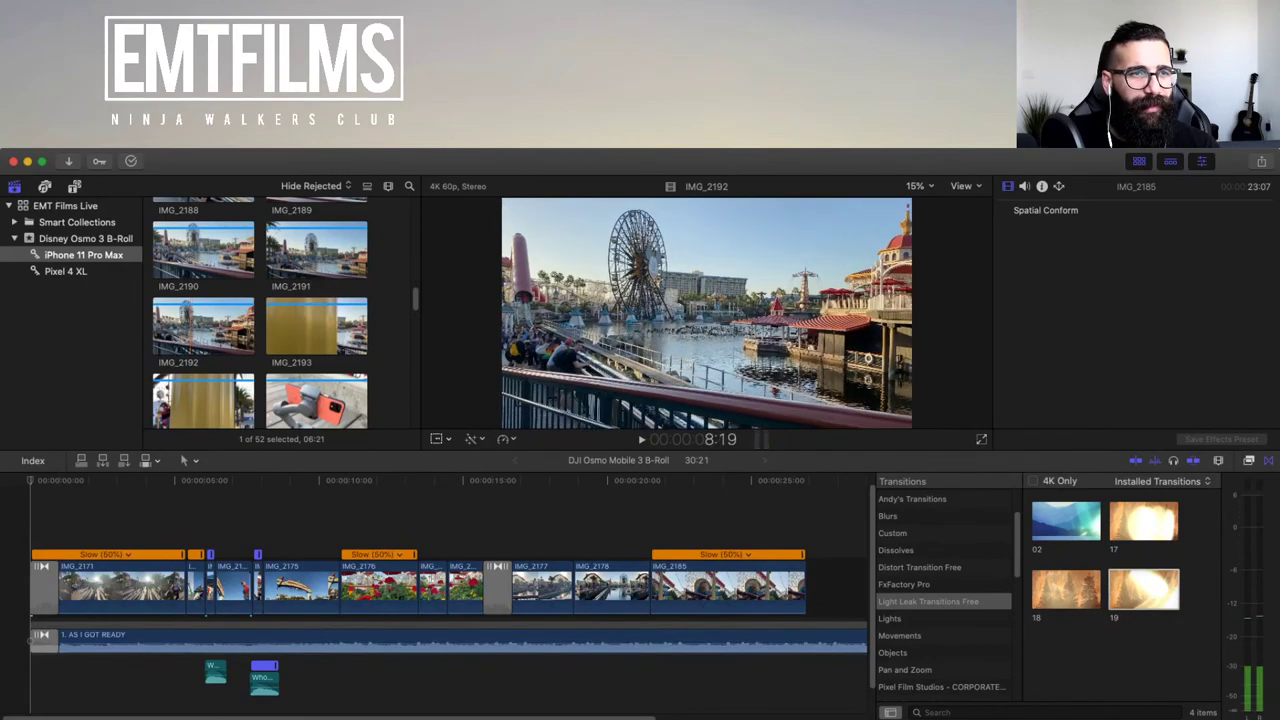
{"action": "scroll", "coordinate": [260, 313], "scroll_direction": "up", "scroll_amount": 3}
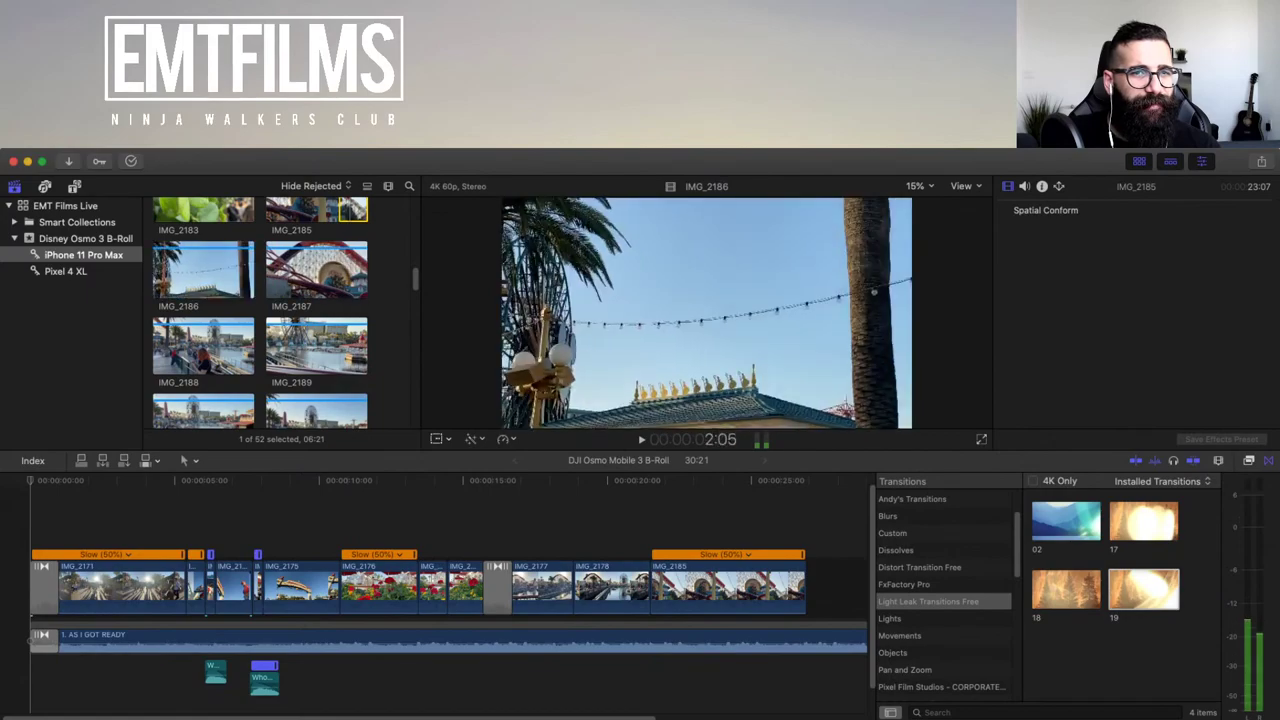
{"action": "scroll", "coordinate": [205, 300], "scroll_direction": "up", "scroll_amount": 1}
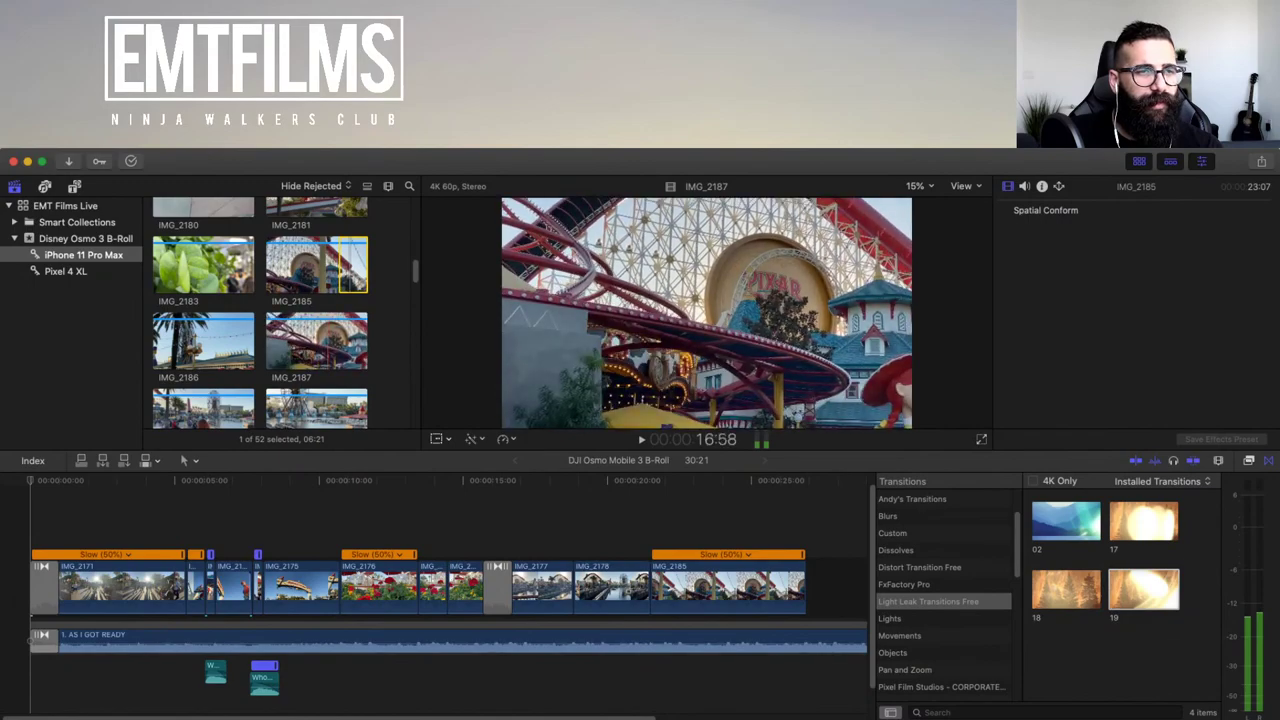
{"action": "scroll", "coordinate": [300, 345], "scroll_direction": "down", "scroll_amount": 2}
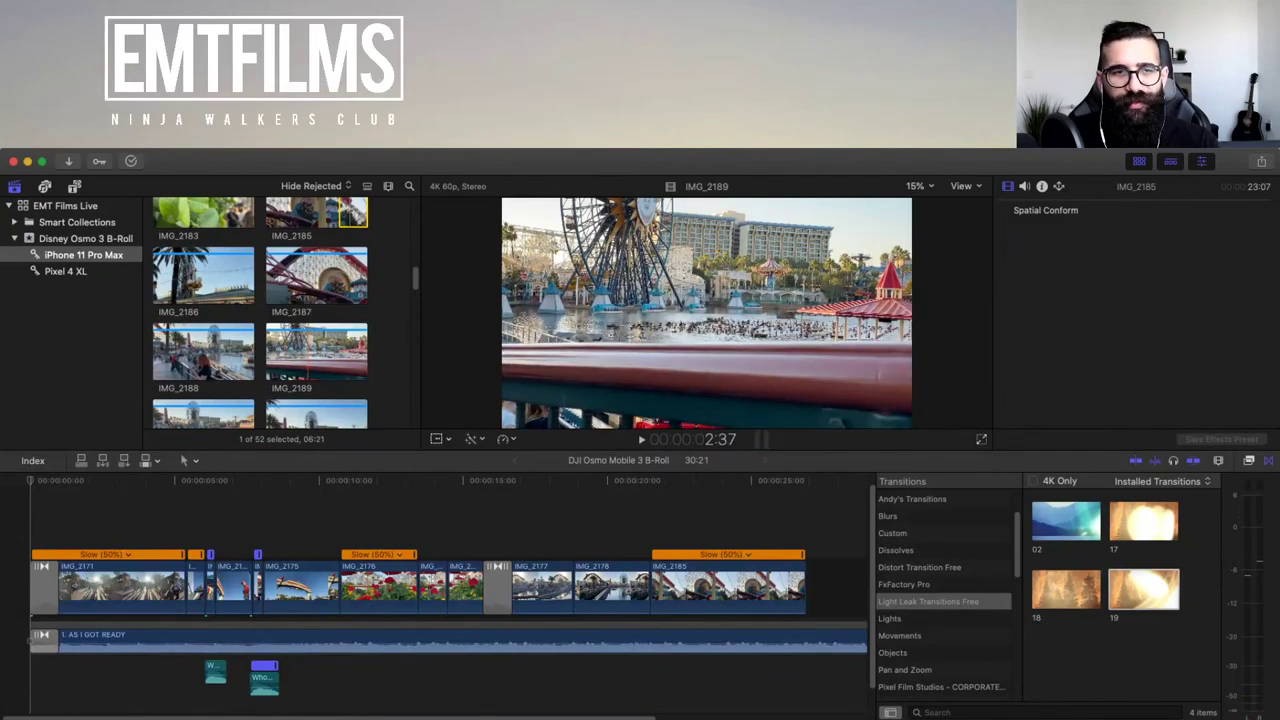
- Select IMG_2189 from 2:37 to its end, preview it and append that range to the timeline after IMG_2185
{"action": "left_click", "coordinate": [308, 355]}
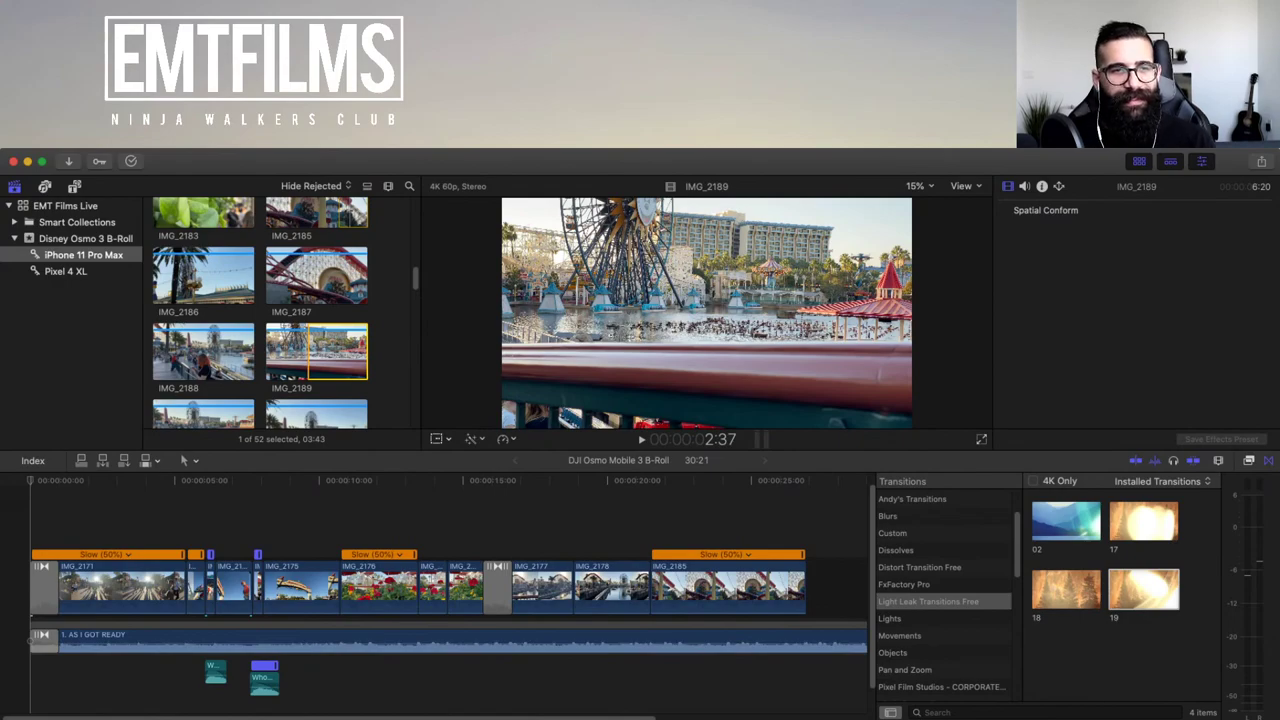
{"action": "key", "text": "space"}
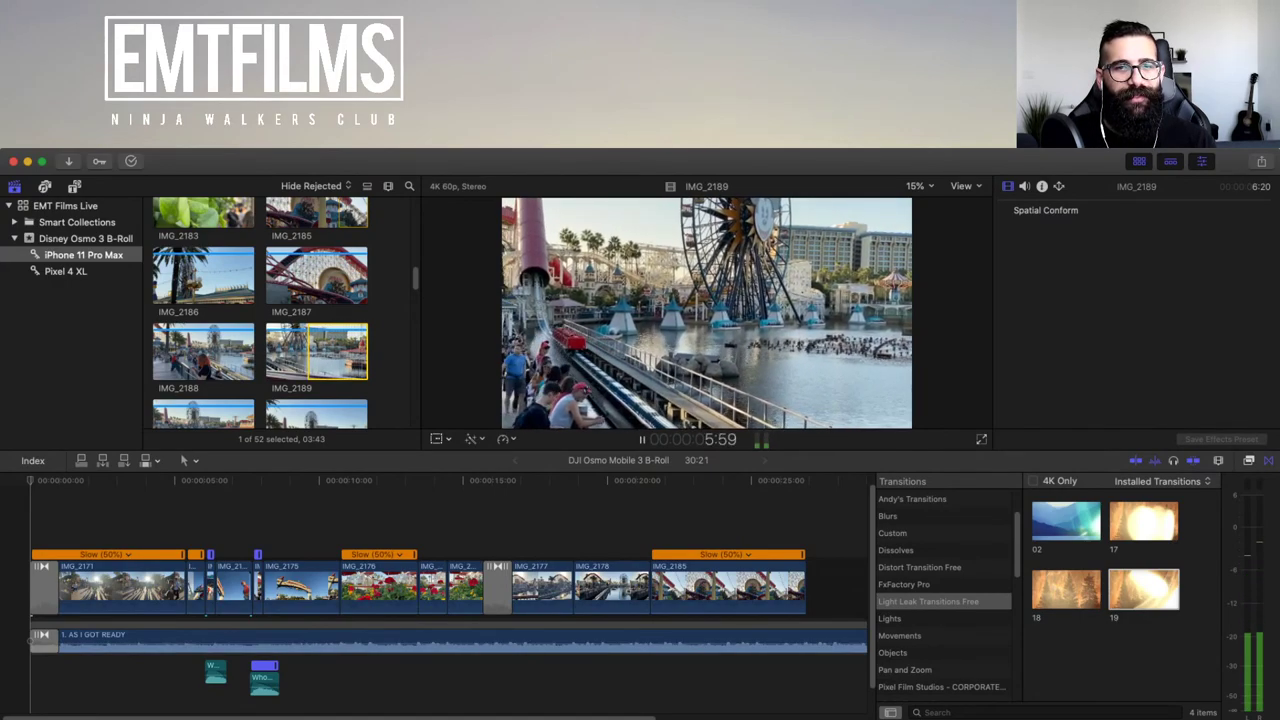
{"action": "key", "text": "space"}
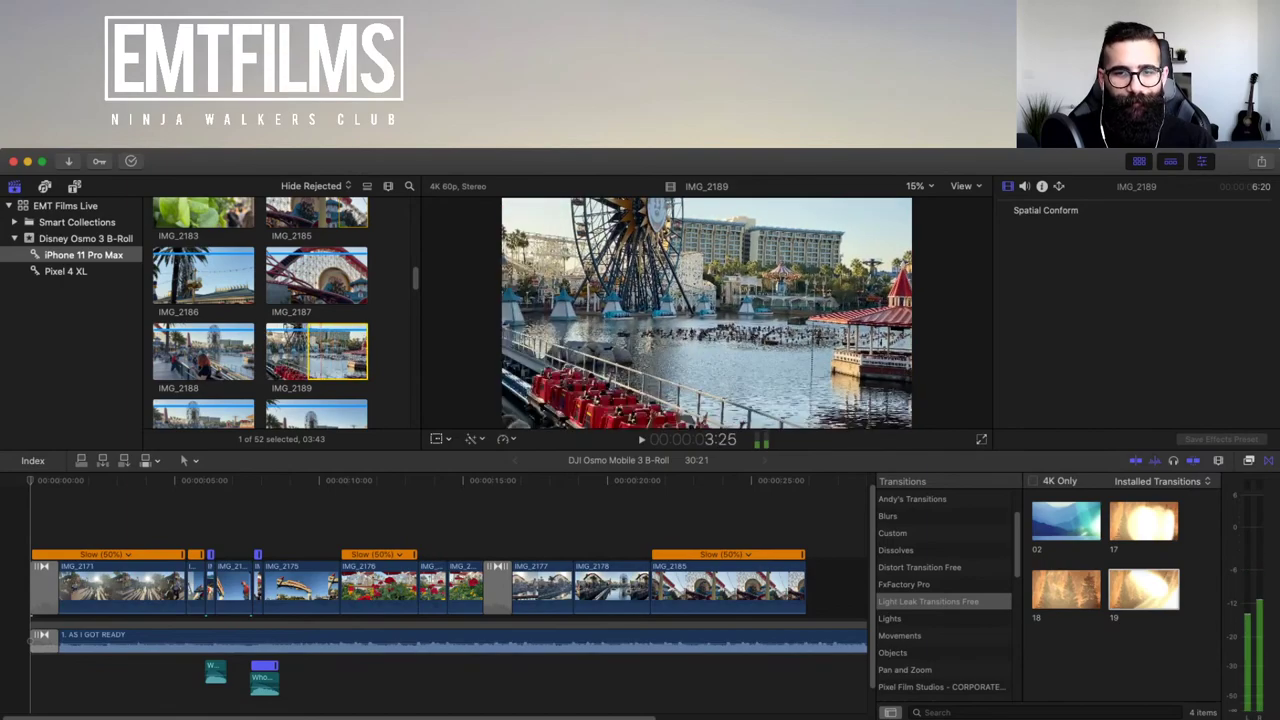
{"action": "key", "text": "e"}
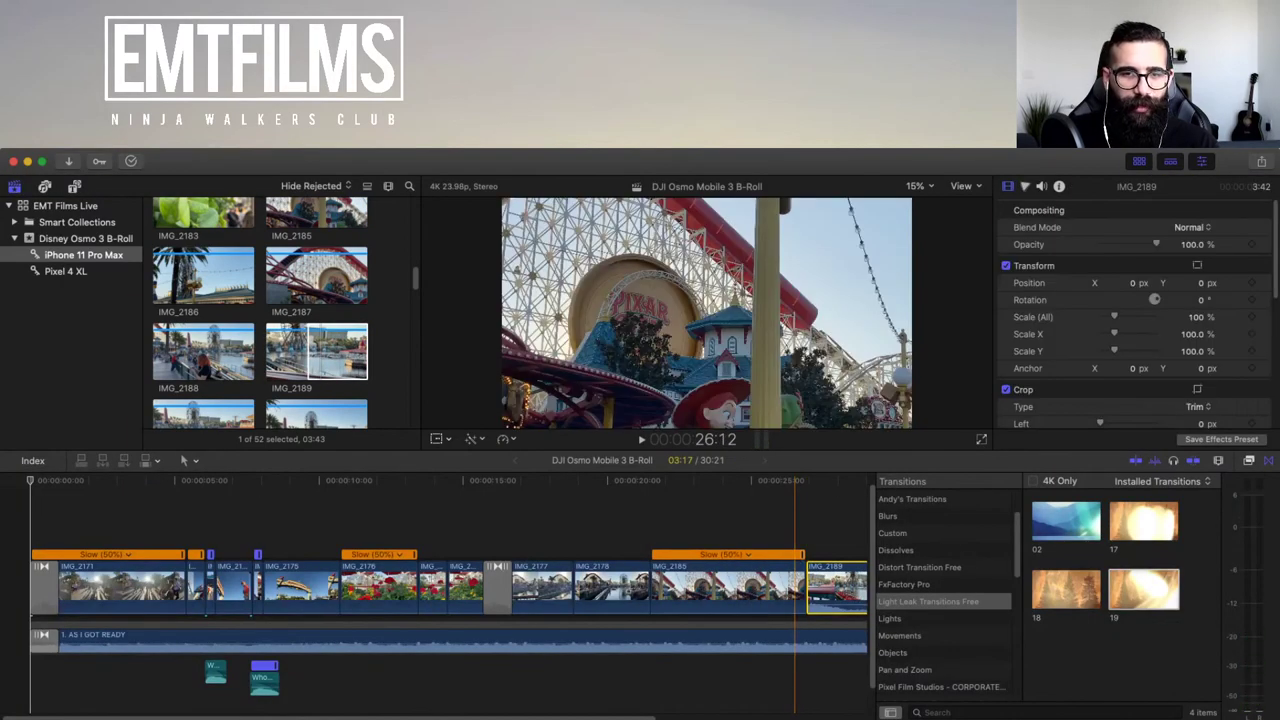
- Slow the newly added timeline clip IMG_2189 to 50% speed
{"action": "key", "text": "h"}
{"action": "left_click_drag", "start_coordinate": [796, 590], "coordinate": [568, 590]}
{"action": "key", "text": "a"}
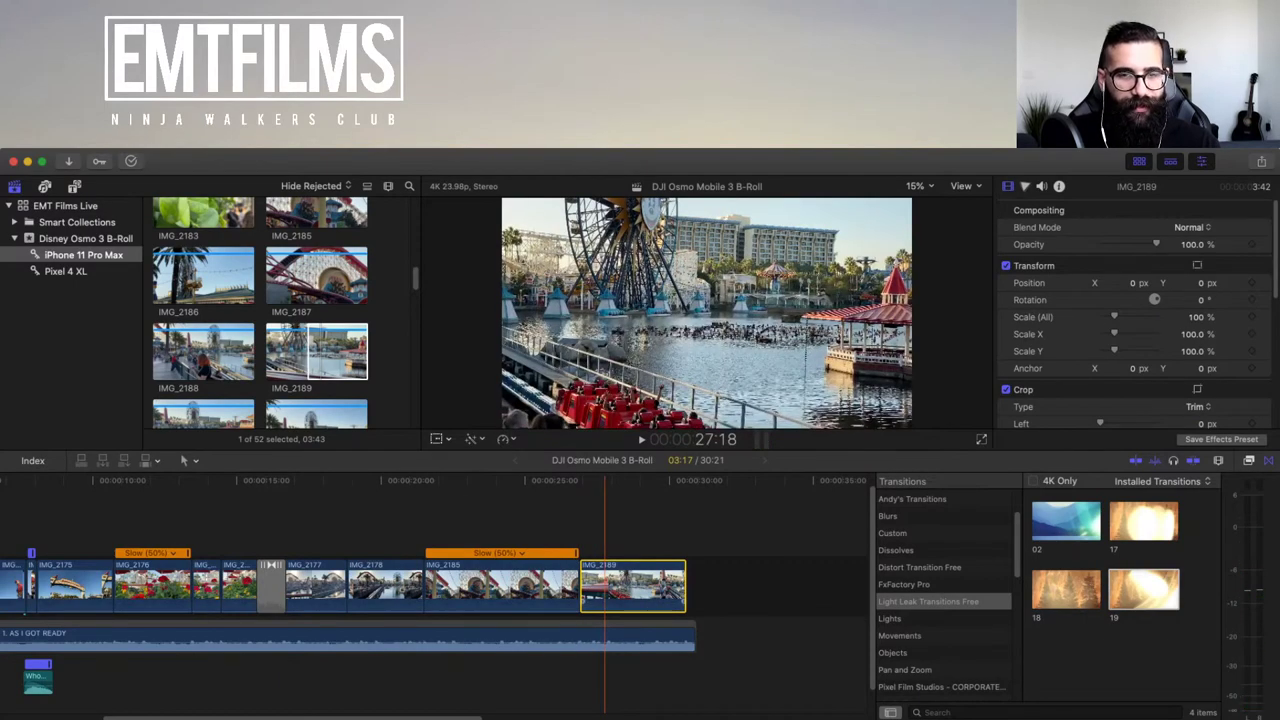
{"action": "key", "text": "super+r"}
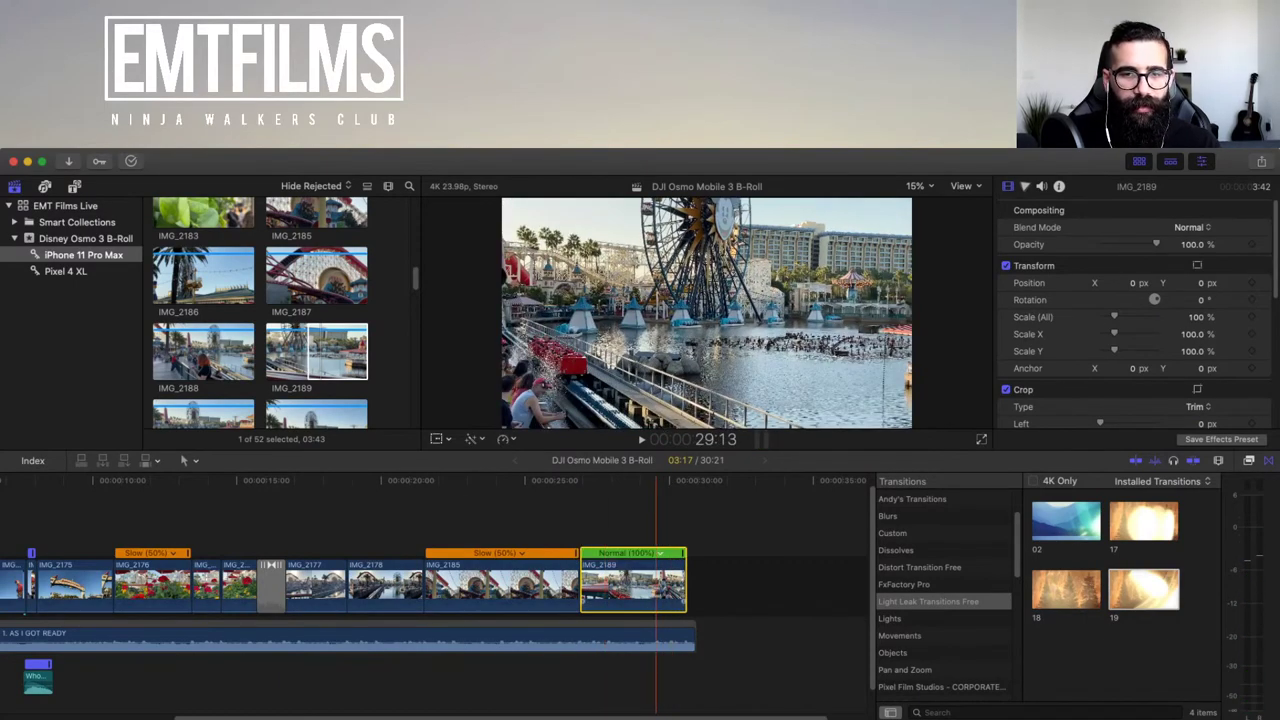
{"action": "key", "text": "shift+5"}
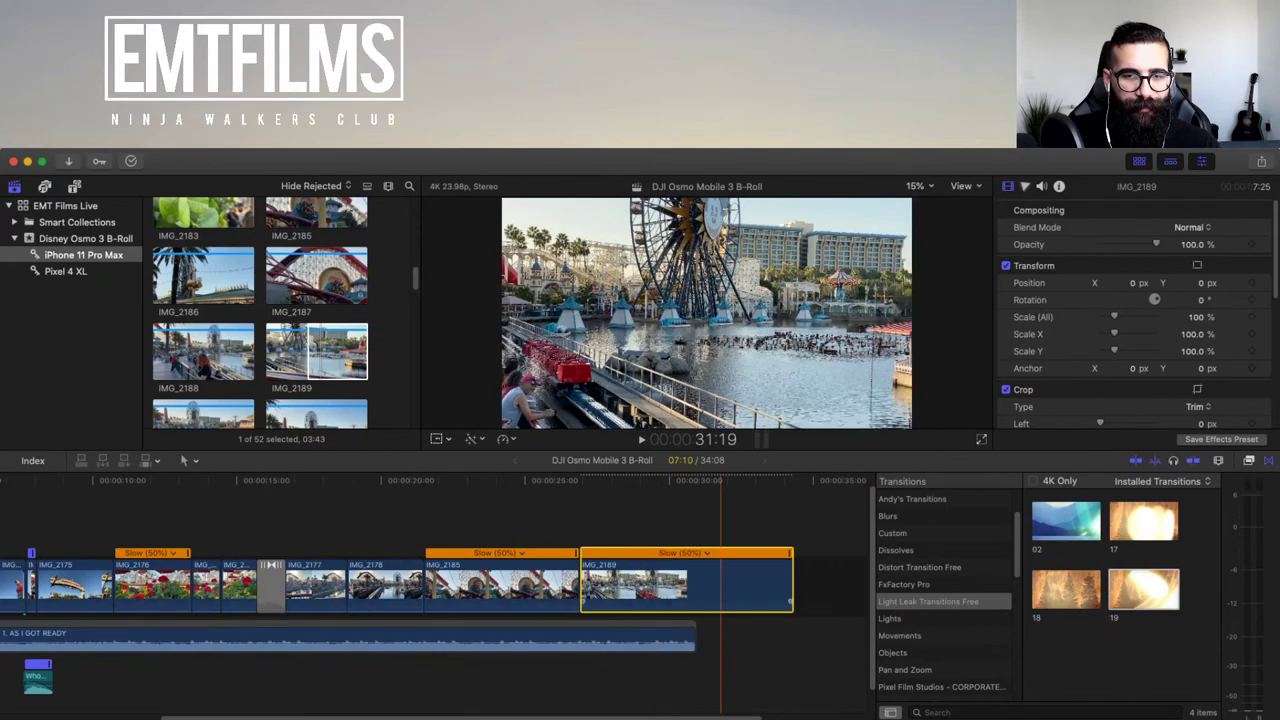
- Extend the AS I GOT READY music to the end of IMG_2189 and play the edit from about 25:15
{"action": "left_click_drag", "start_coordinate": [695, 640], "coordinate": [790, 640]}
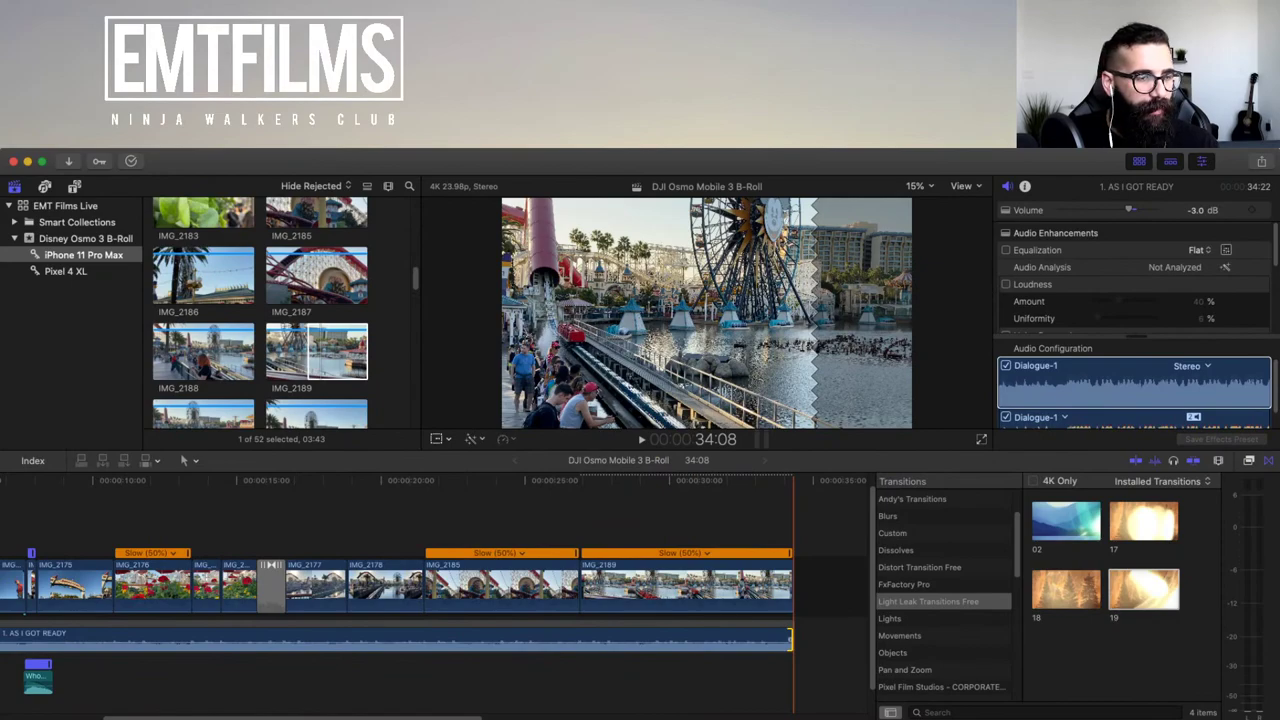
{"action": "left_click", "coordinate": [542, 520]}
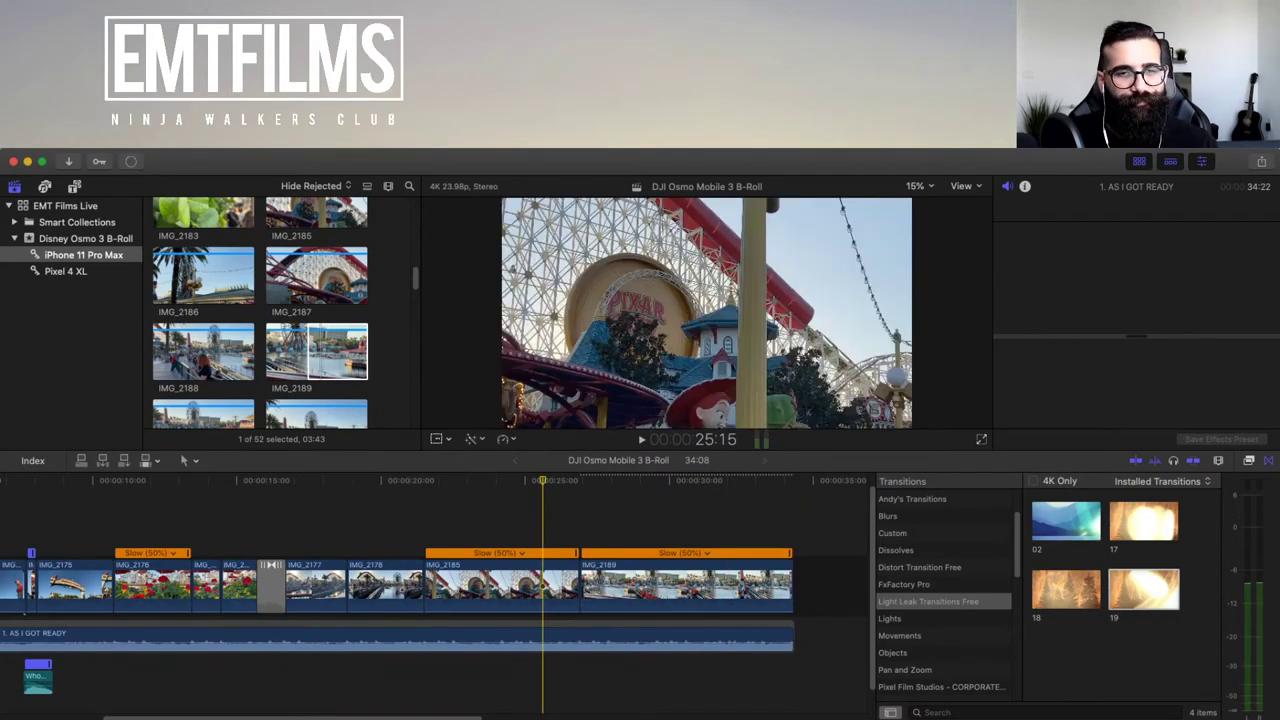
{"action": "key", "text": "space"}
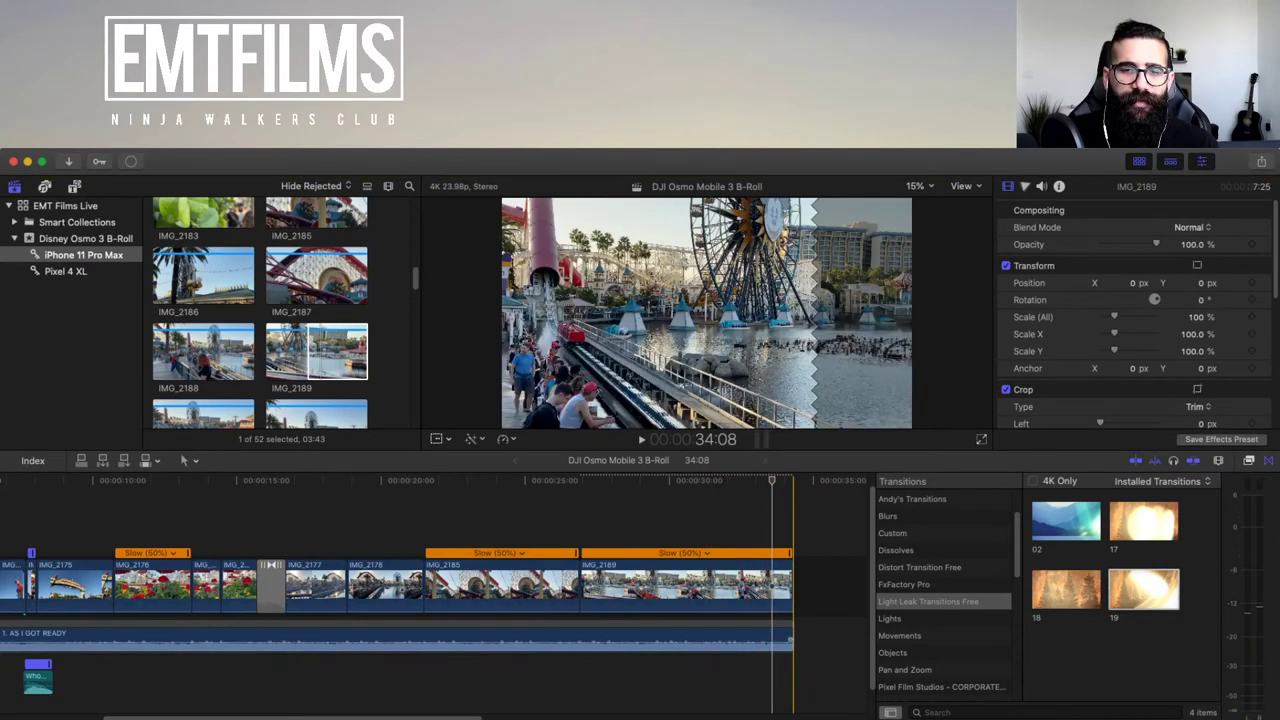
- Add a Cross Dissolve to the end of IMG_2189 as the closing video fade
{"action": "left_click_drag", "start_coordinate": [790, 639], "coordinate": [746, 639]}
{"action": "scroll", "coordinate": [943, 590], "scroll_direction": "up", "scroll_amount": 3}
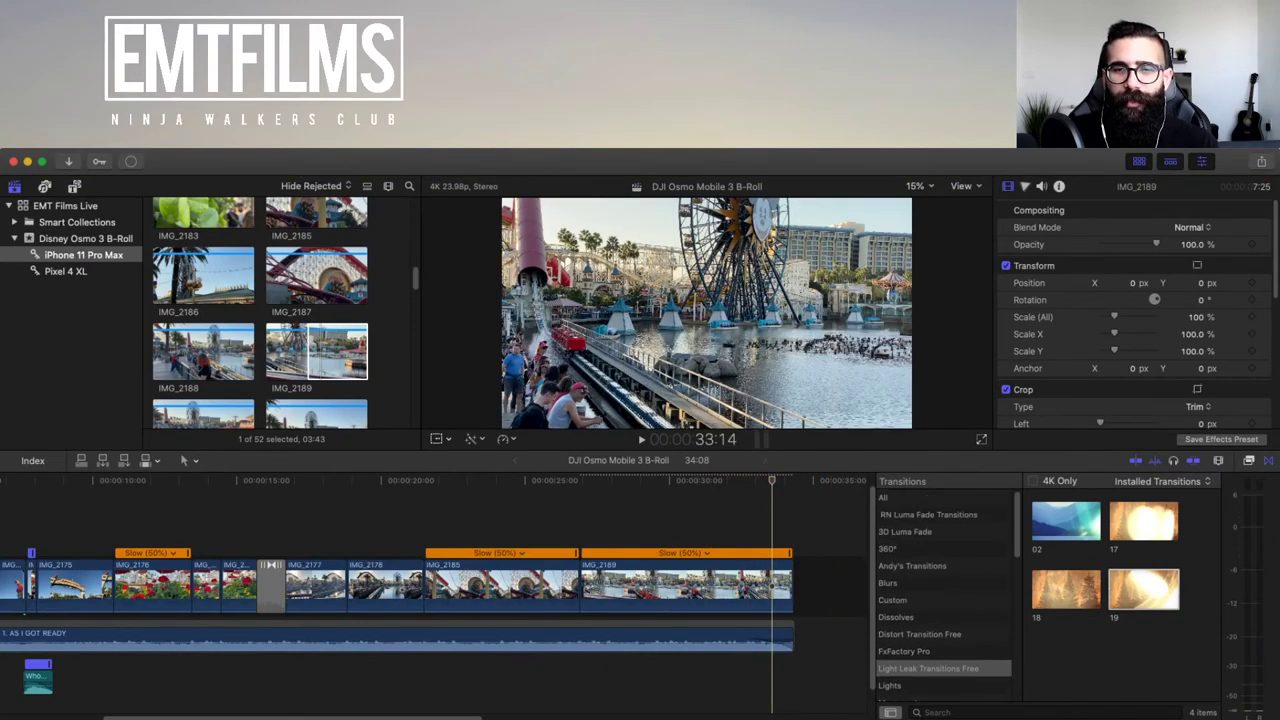
{"action": "left_click", "coordinate": [943, 497]}
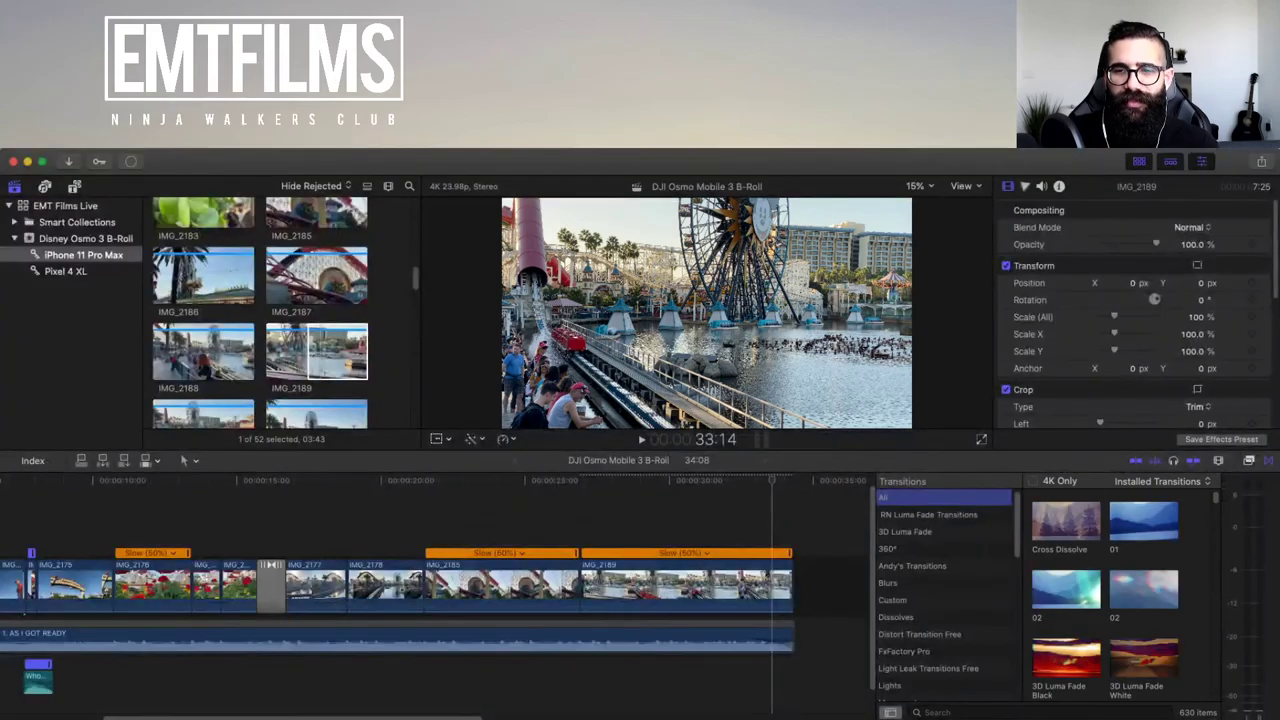
{"action": "left_click_drag", "start_coordinate": [1066, 522], "coordinate": [782, 586]}
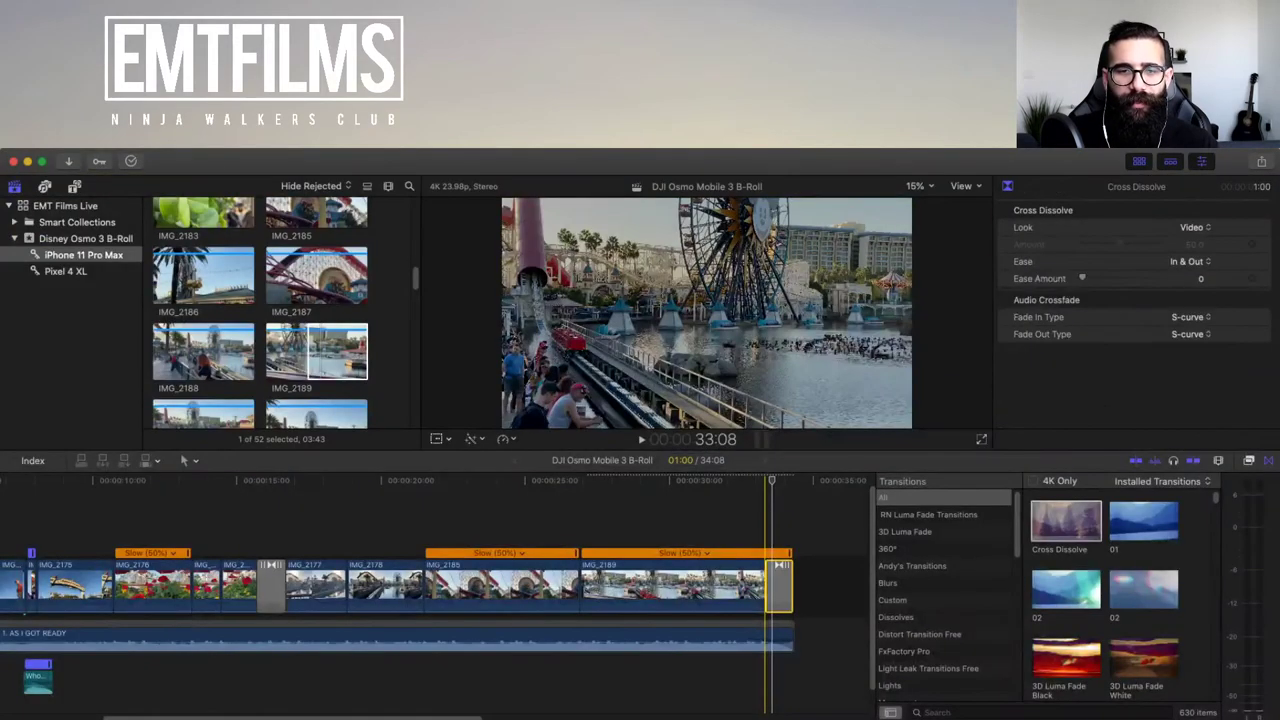
- Play the slowed IMG_2189 through its closing Cross Dissolve and leave the playhead at the end of the edit
{"action": "key", "text": "space"}
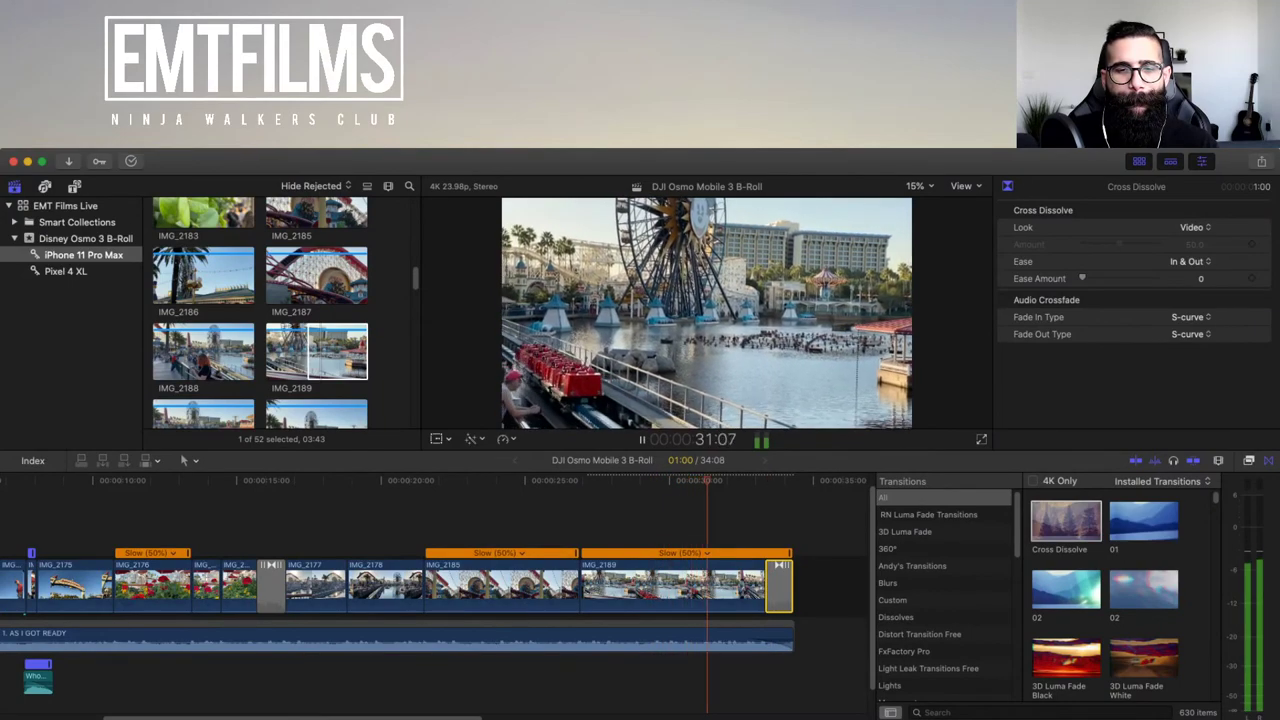
{"action": "key", "text": "super+shift+f"}
{"action": "key", "text": "Escape"}
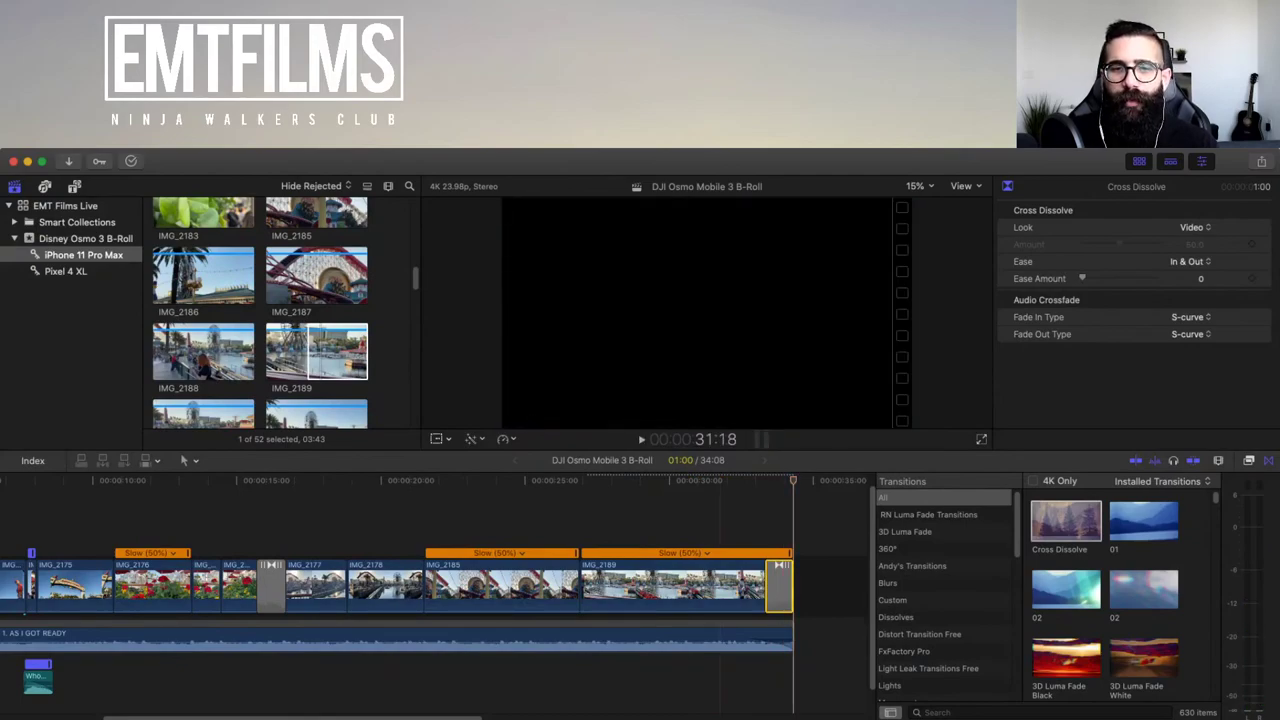
{"action": "left_click", "coordinate": [804, 585]}
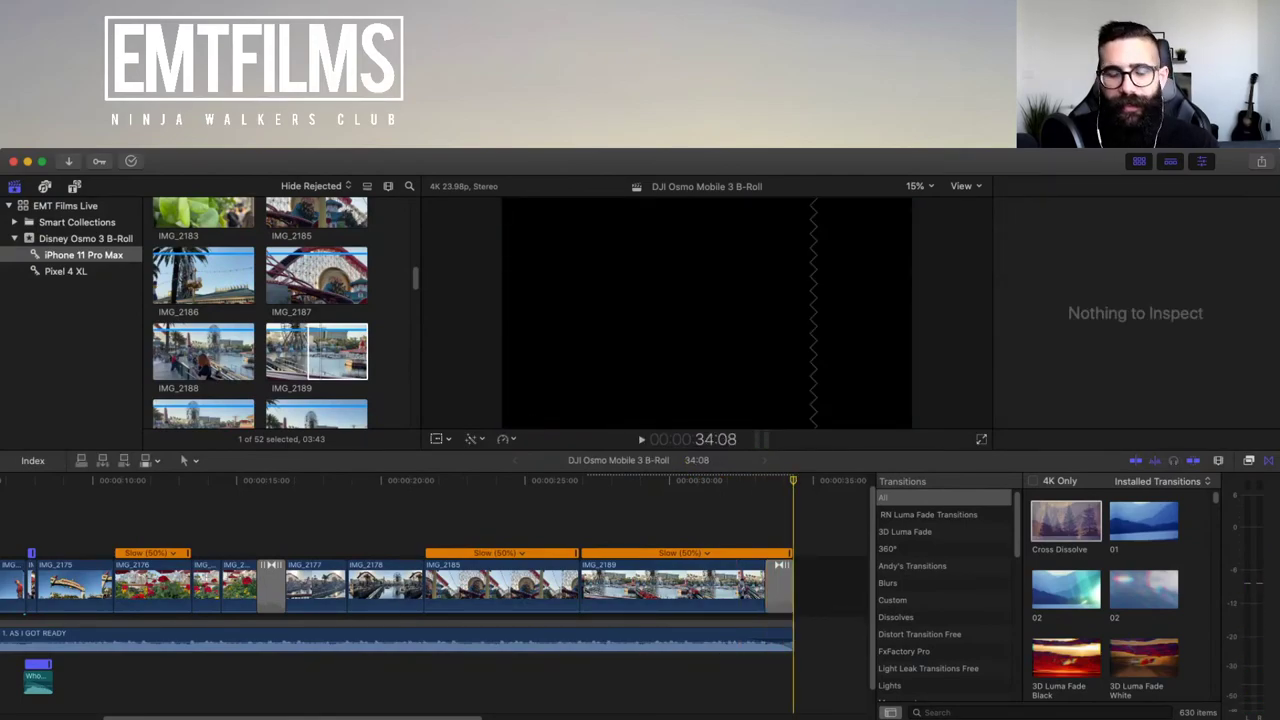
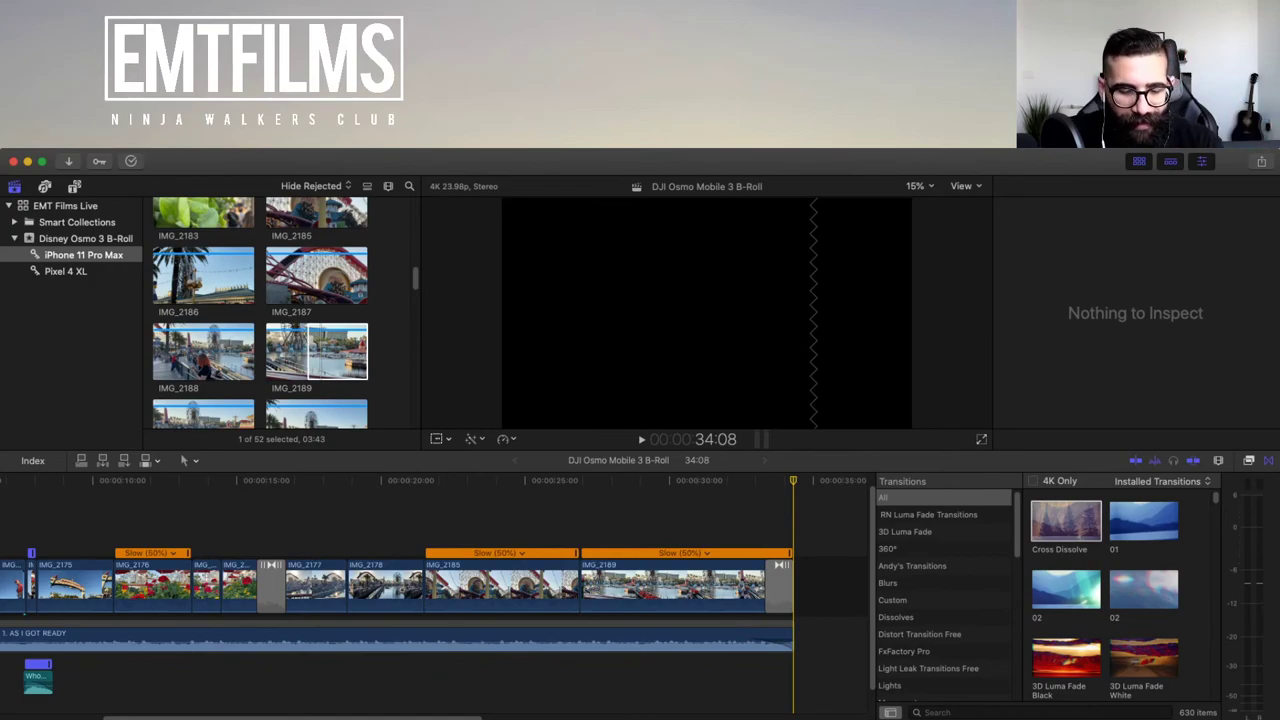
- Show the whole edit in the timeline and place the playhead at its end at 34:08
{"action": "key", "text": "h"}
{"action": "left_click_drag", "start_coordinate": [631, 585], "coordinate": [728, 585]}
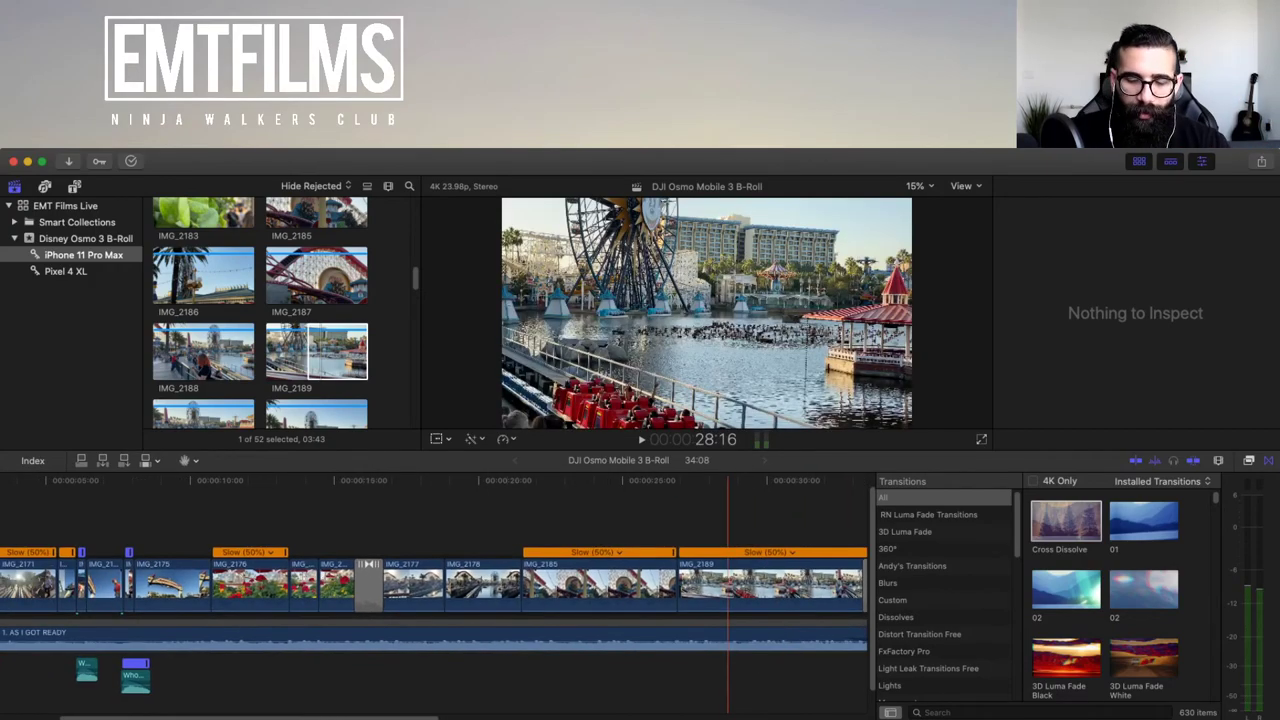
{"action": "key", "text": "super+minus"}
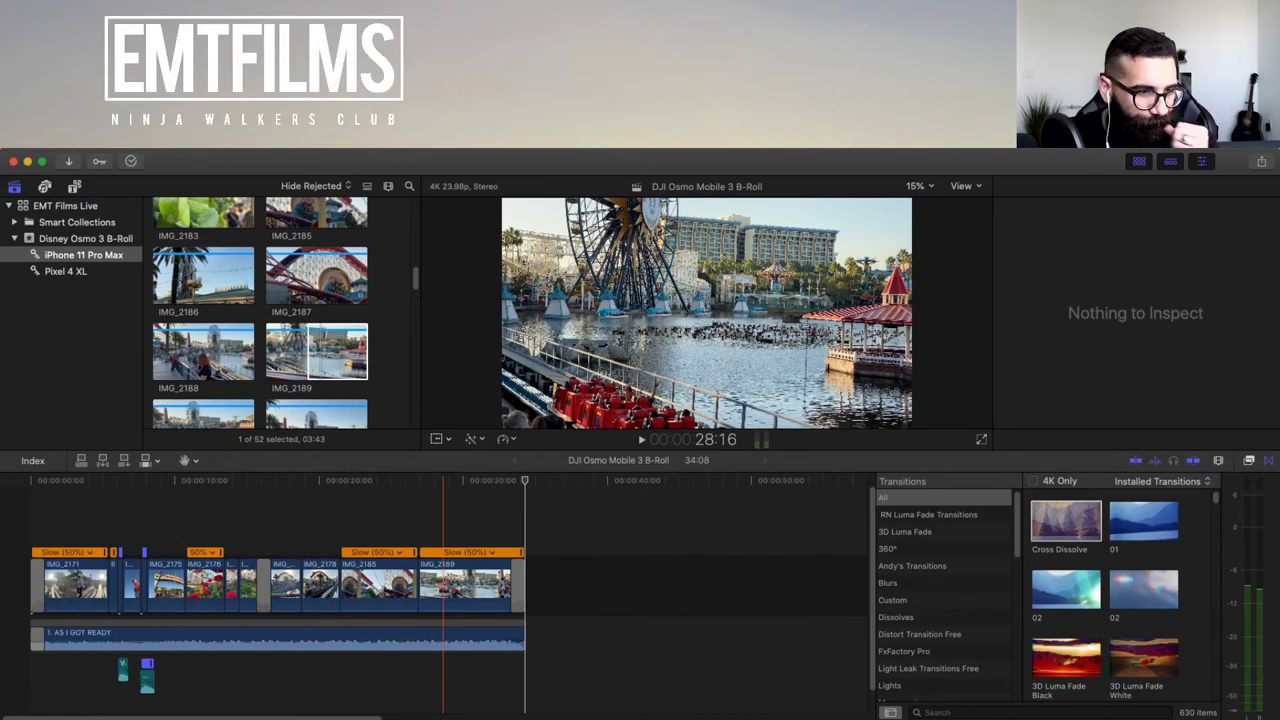
{"action": "key", "text": "a"}
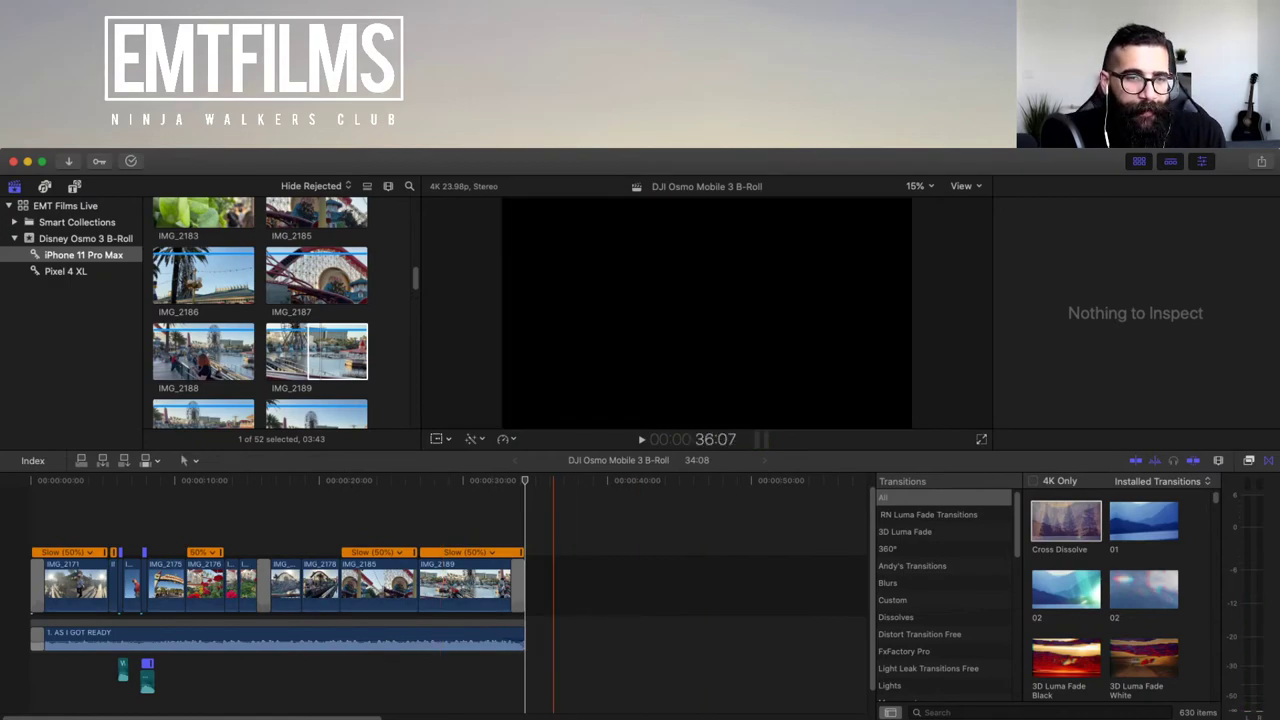
{"action": "left_click", "coordinate": [553, 585]}
{"action": "left_click", "coordinate": [525, 520]}
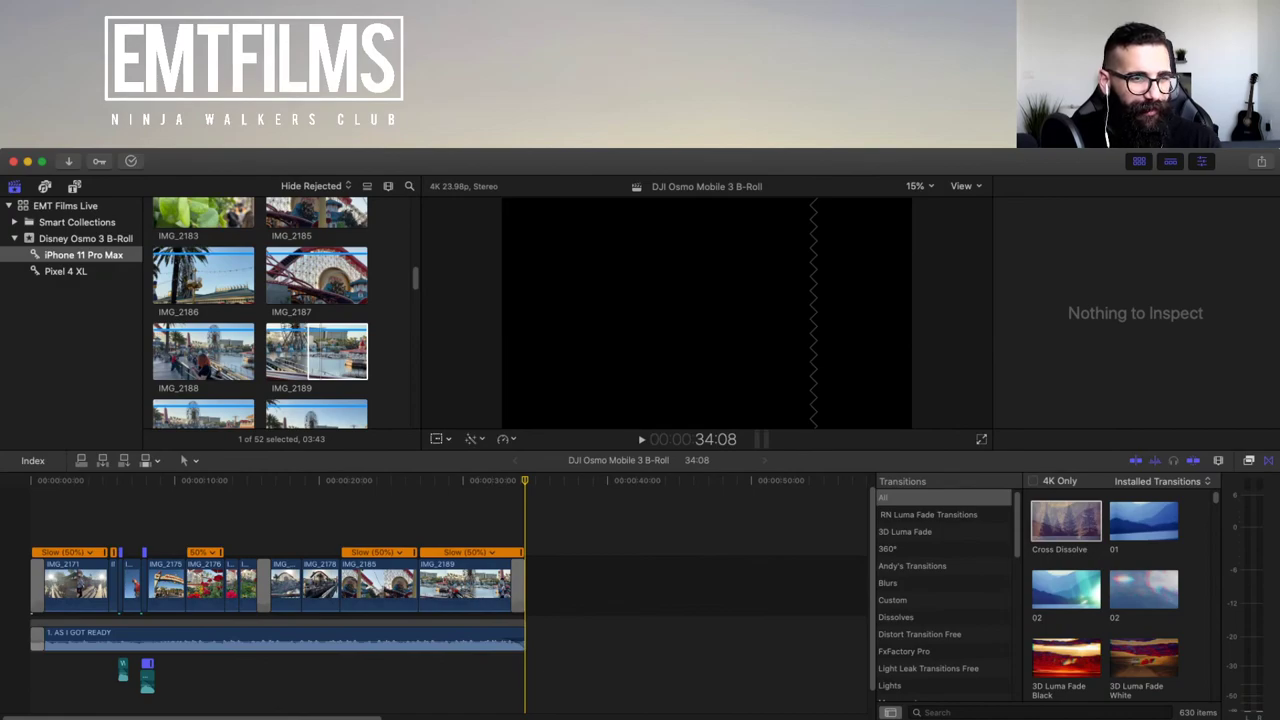
- Check the light leak transition around 16:05 before IMG_2177 and return the playhead to the start of the timeline
{"action": "key", "text": "l"}
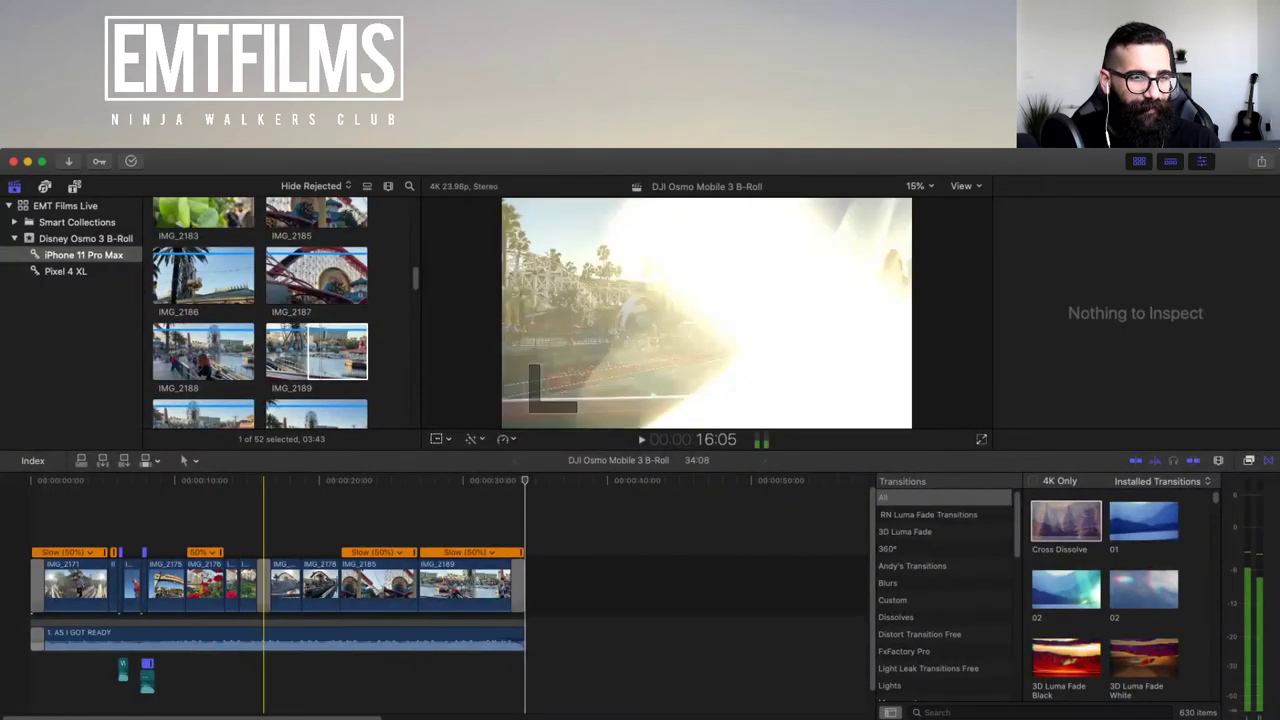
{"action": "left_click", "coordinate": [256, 585]}
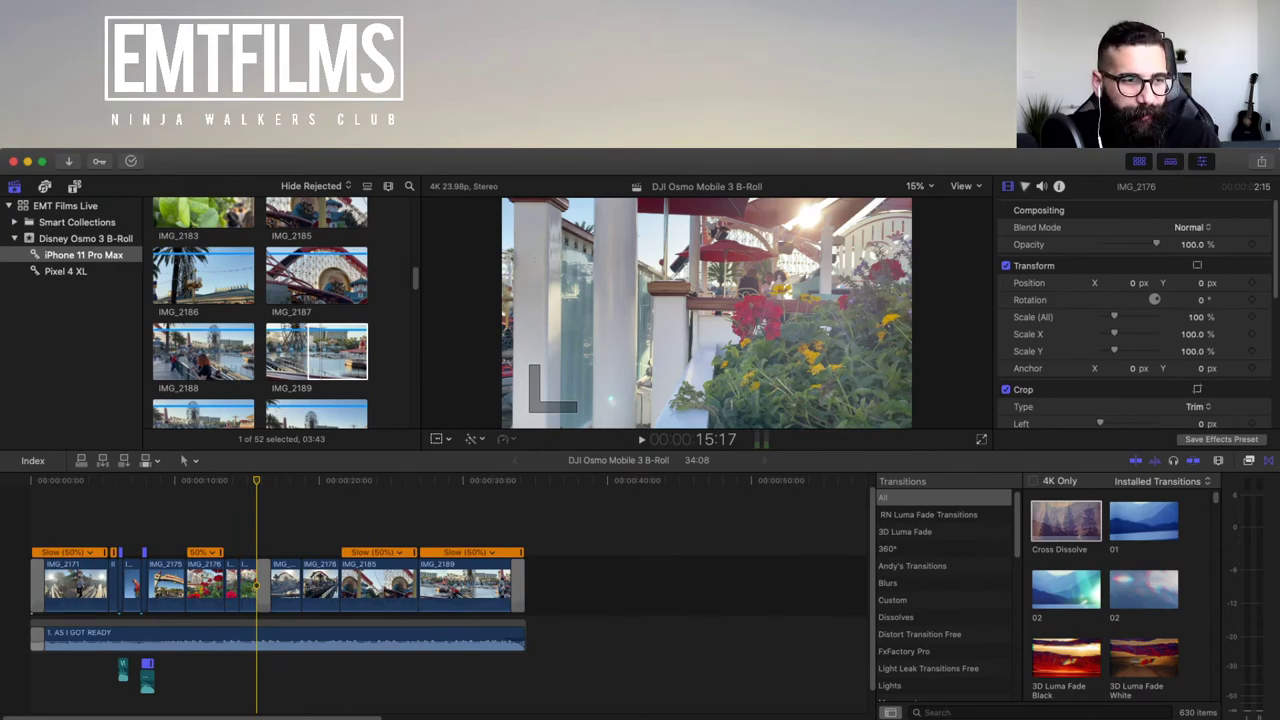
{"action": "left_click", "coordinate": [30, 481]}
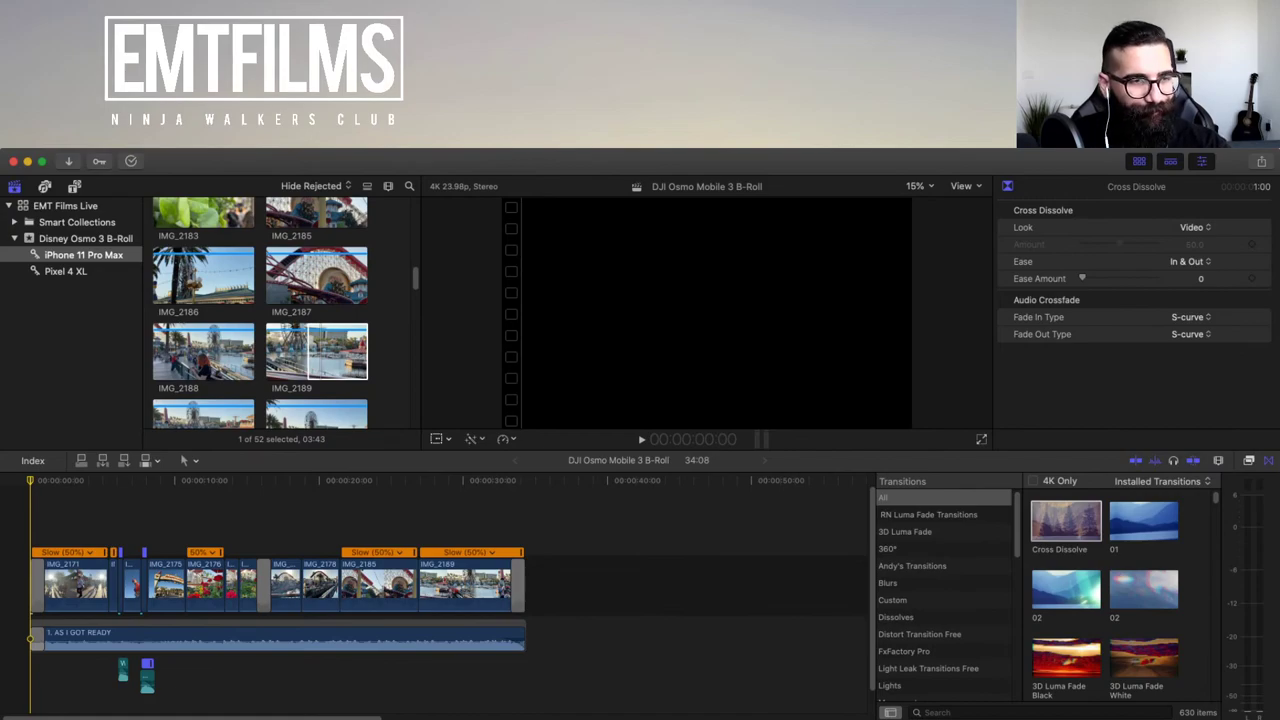
- Play back the edit from its beginning and bring the playhead back to 00:00
{"action": "key", "text": "super+equal"}
{"action": "key", "text": "super+minus"}
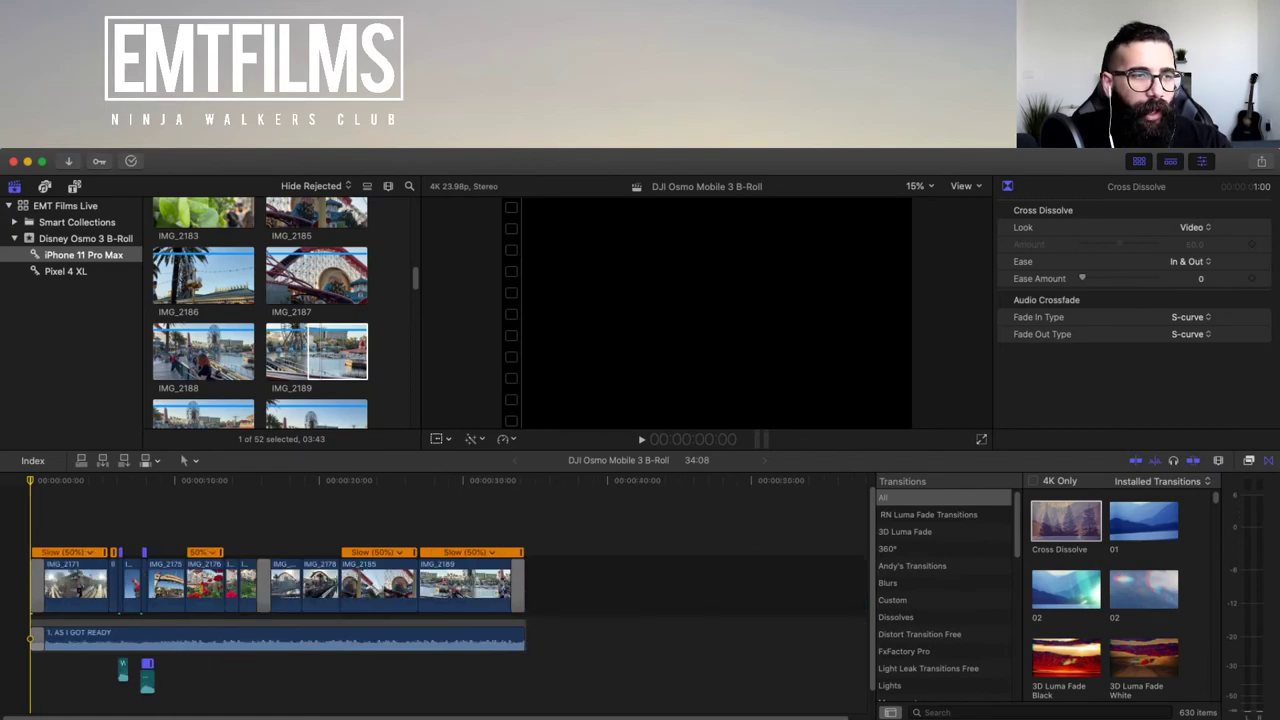
{"action": "key", "text": "space"}
{"action": "key", "text": "Home"}
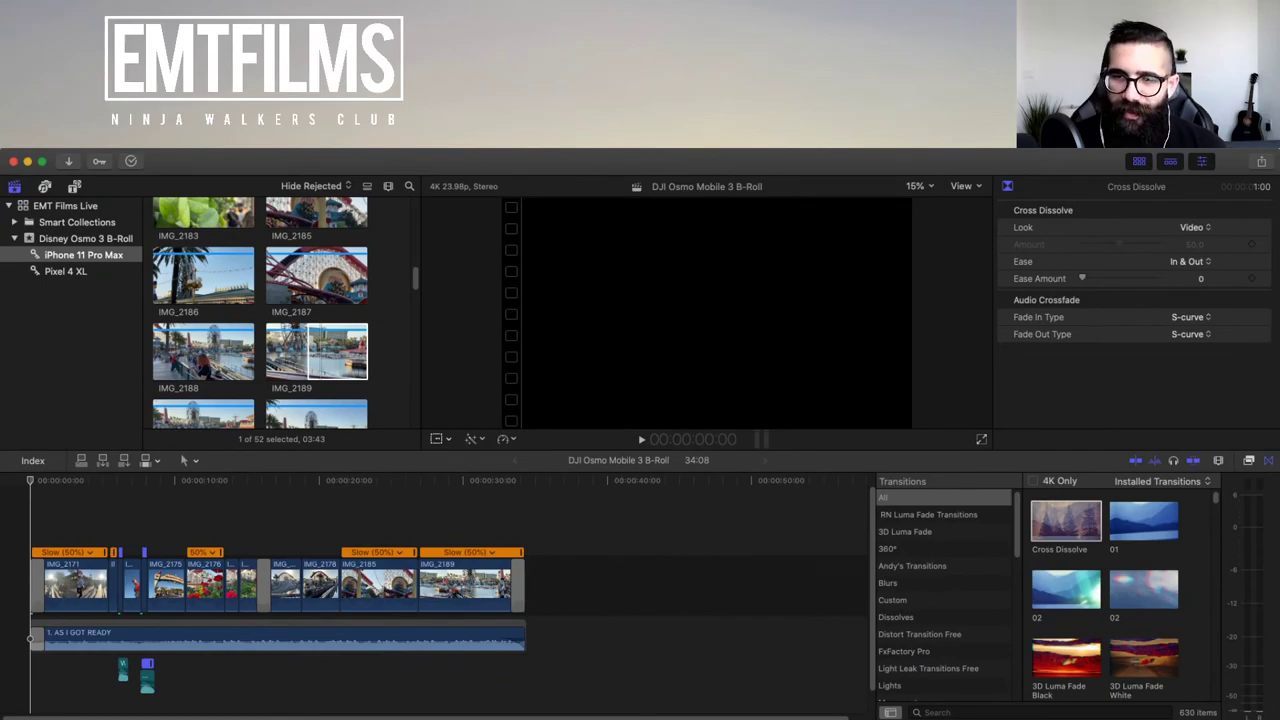
{"action": "key", "text": "super+5"}
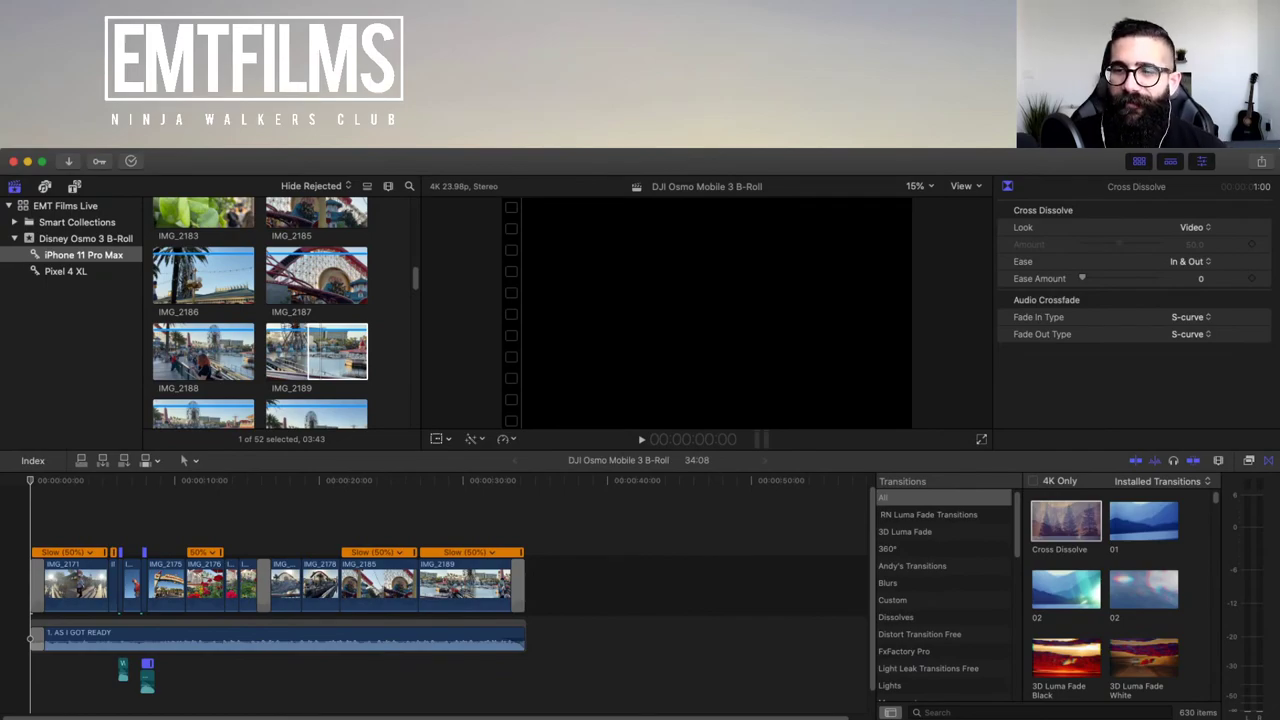
- Switch from transitions to the video effects and list the Color category
{"action": "left_click", "coordinate": [883, 530]}
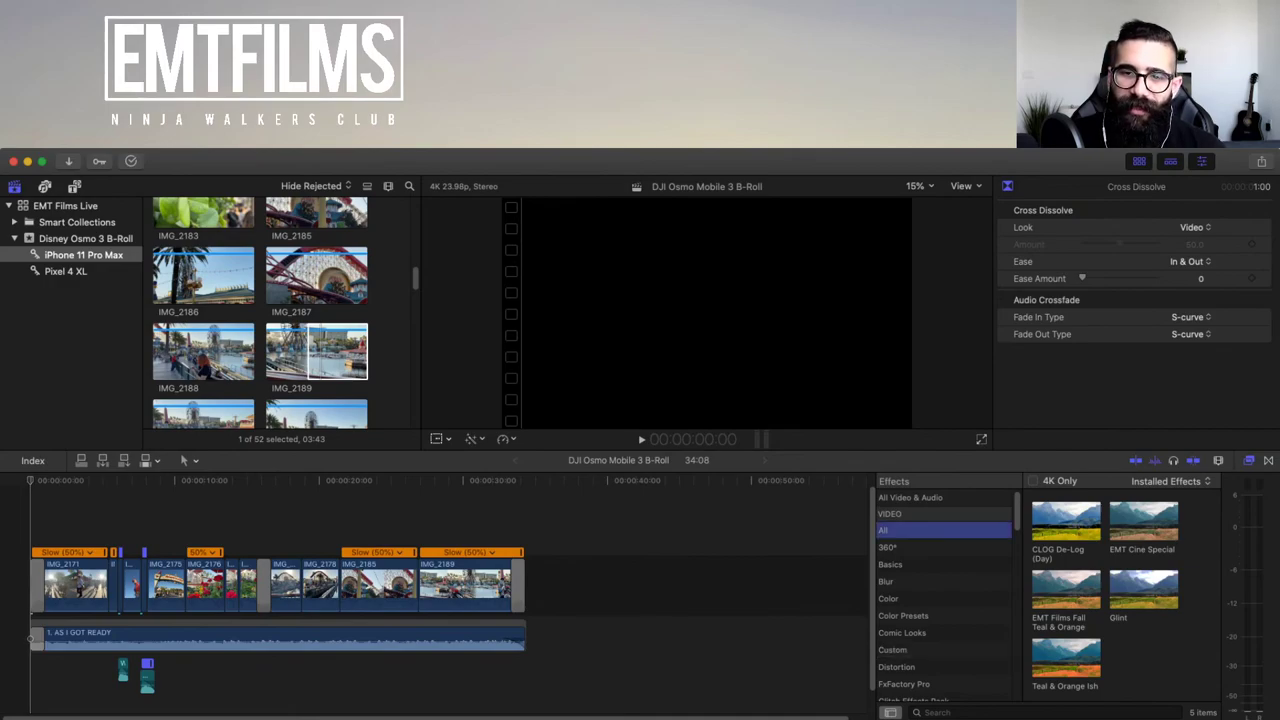
{"action": "key", "text": "Down"}
{"action": "key", "text": "Down"}
{"action": "key", "text": "Down"}
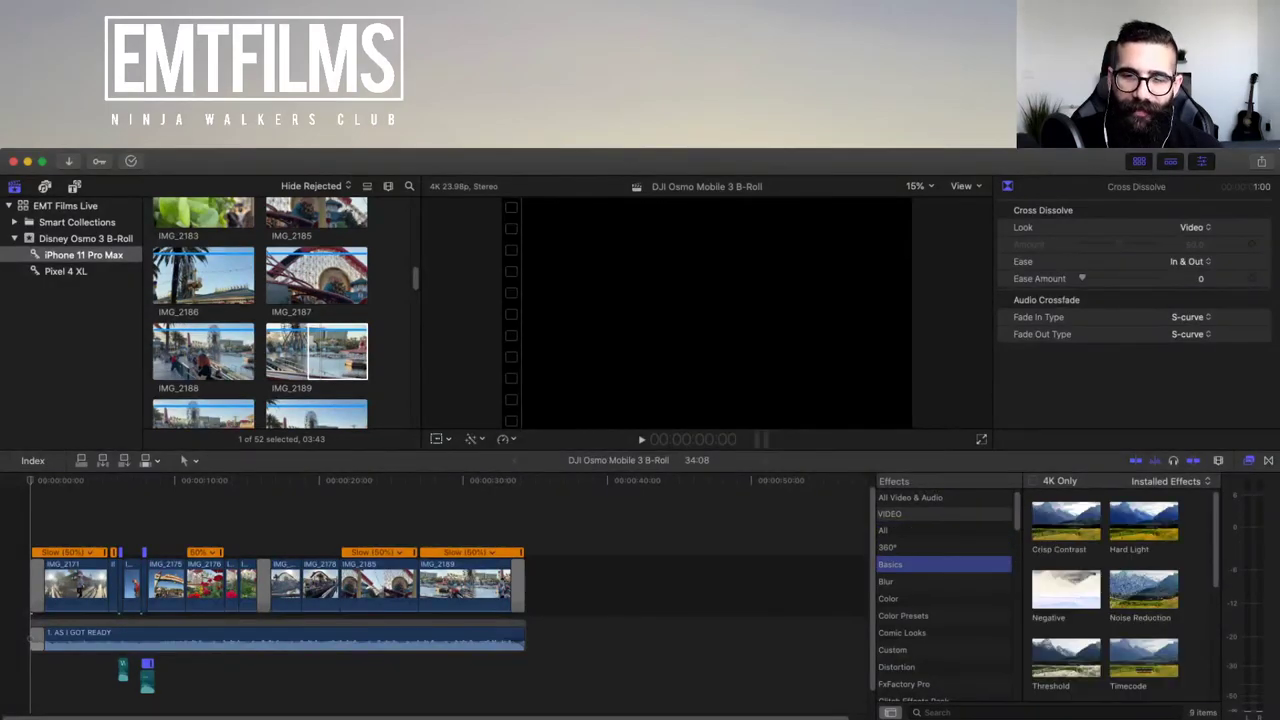
{"action": "key", "text": "Down"}
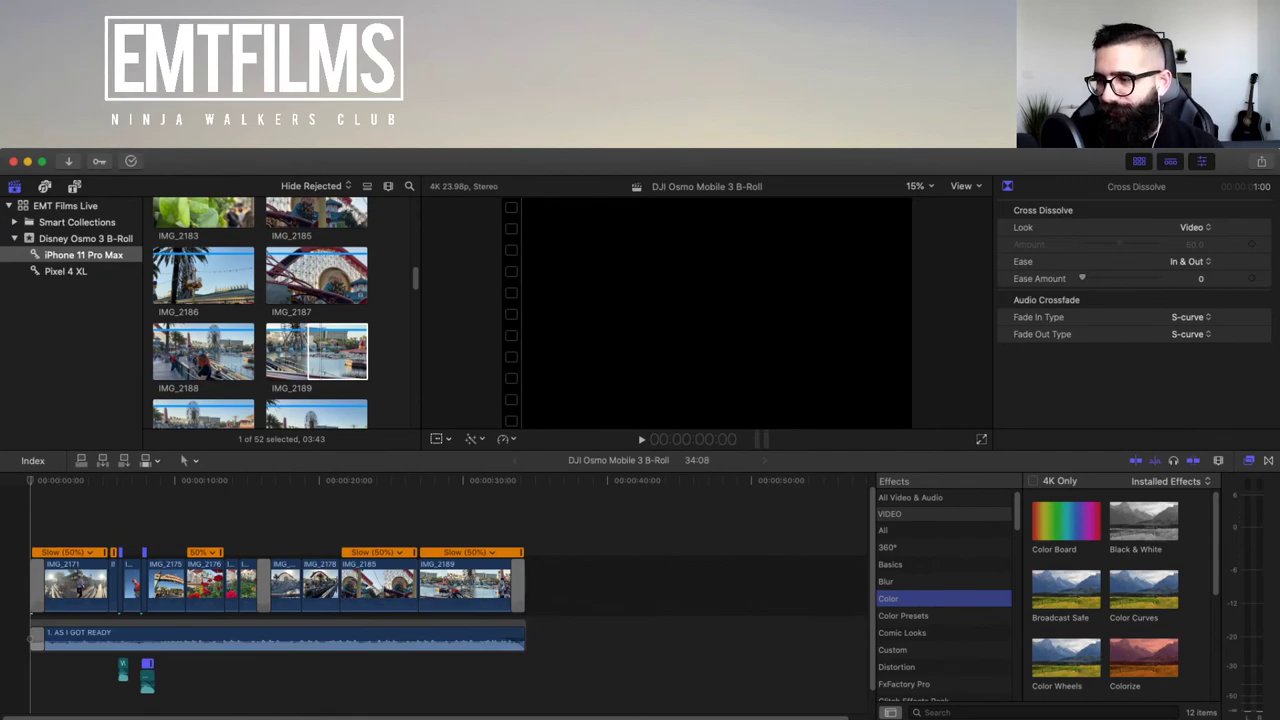
- Add the Color Board effect to IMG_2175 in the timeline and open its color controls
{"action": "left_click", "coordinate": [444, 480]}
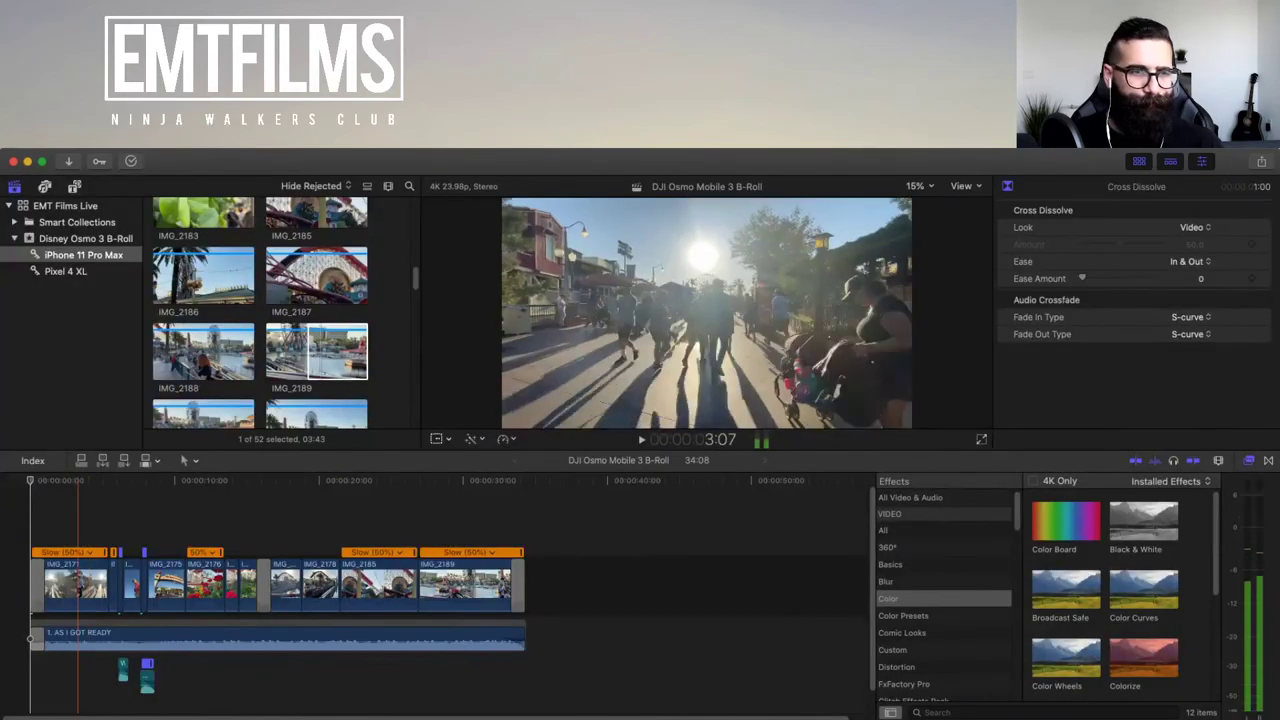
{"action": "left_click", "coordinate": [215, 480]}
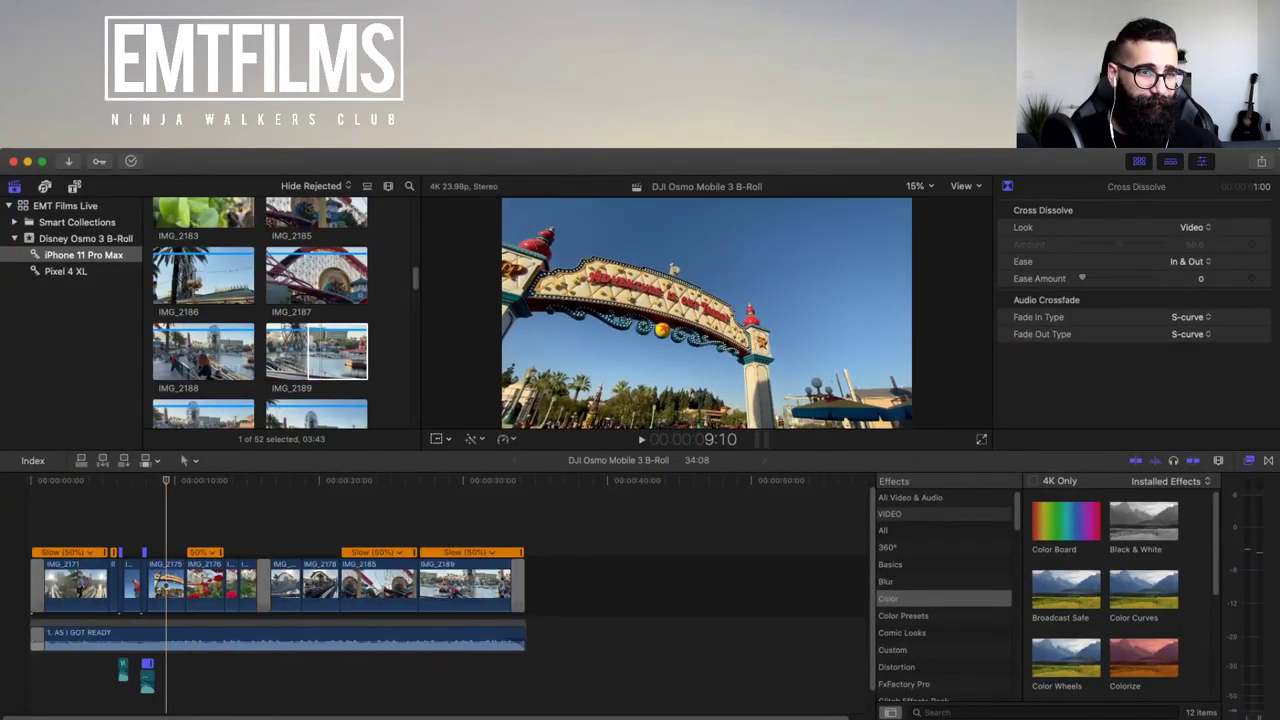
{"action": "left_click", "coordinate": [166, 585]}
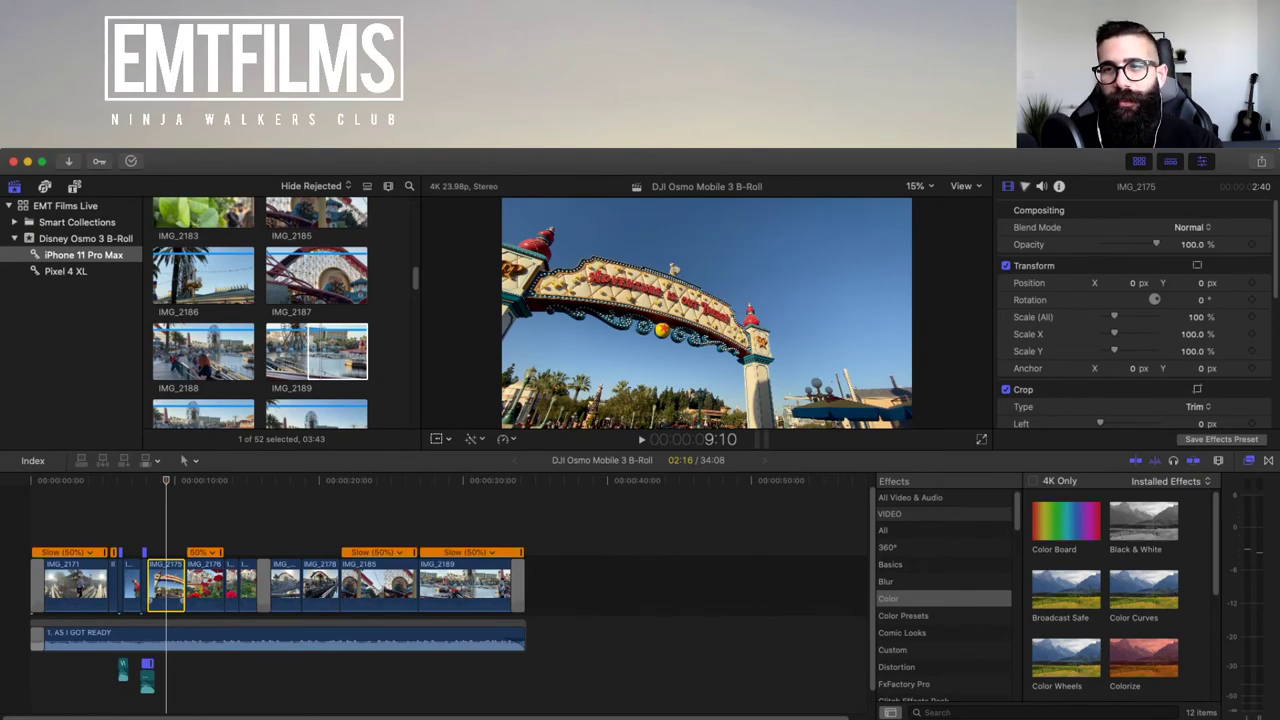
{"action": "double_click", "coordinate": [1065, 521]}
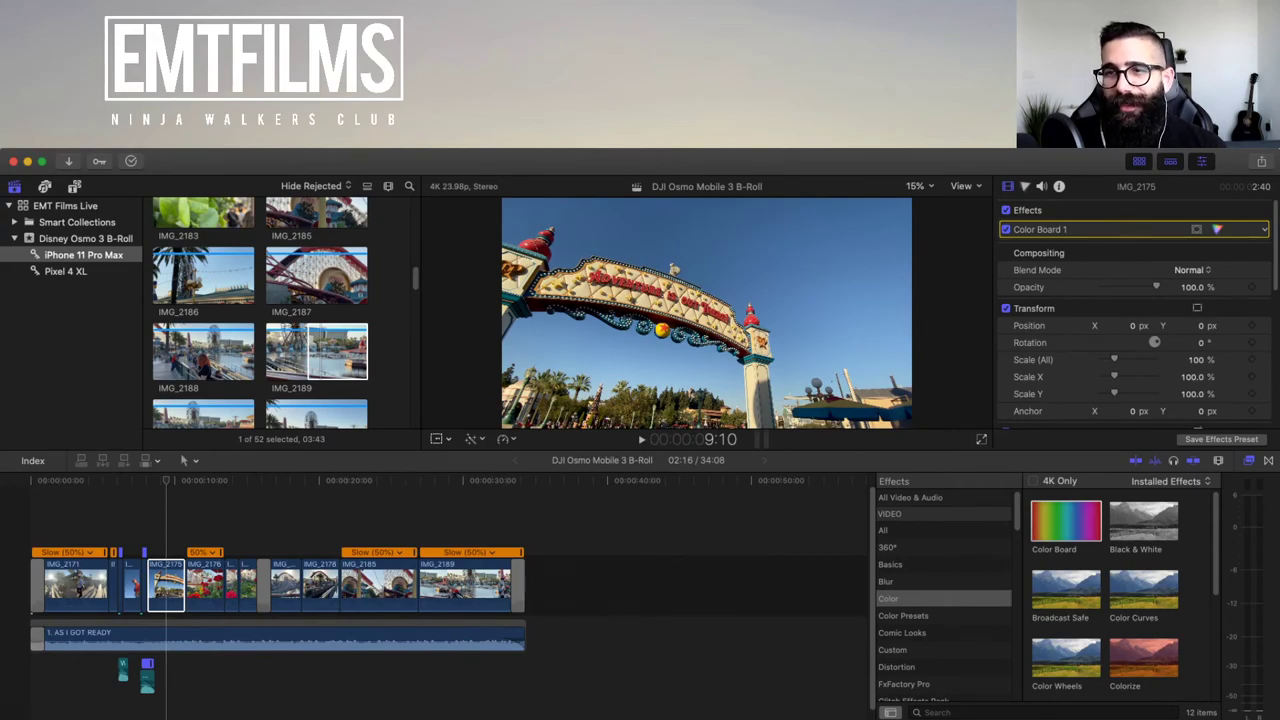
{"action": "left_click", "coordinate": [1217, 229]}
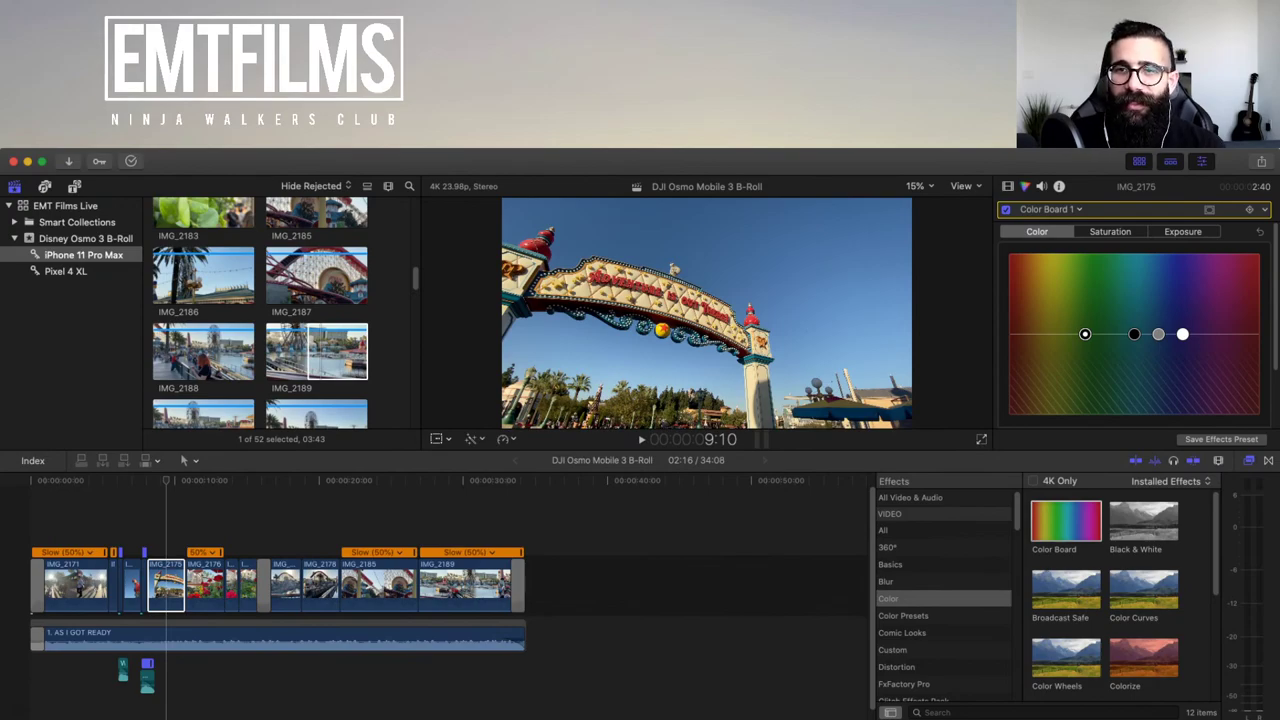
- Add a Color Wheels correction to IMG_2175, try adjusting its shadows and undo that adjustment
{"action": "left_click", "coordinate": [1050, 209]}
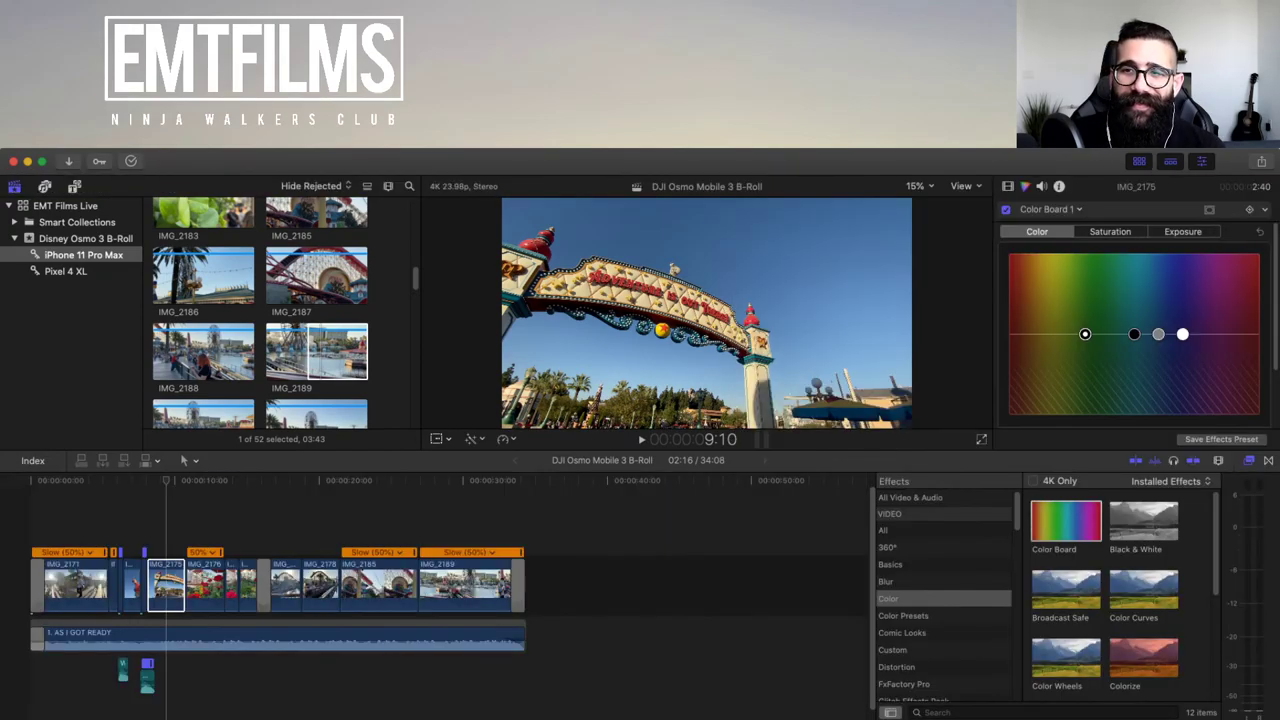
{"action": "left_click", "coordinate": [1060, 258]}
{"action": "scroll", "coordinate": [1134, 330], "scroll_direction": "down", "scroll_amount": 2}
{"action": "scroll", "coordinate": [1134, 325], "scroll_direction": "down", "scroll_amount": 3}
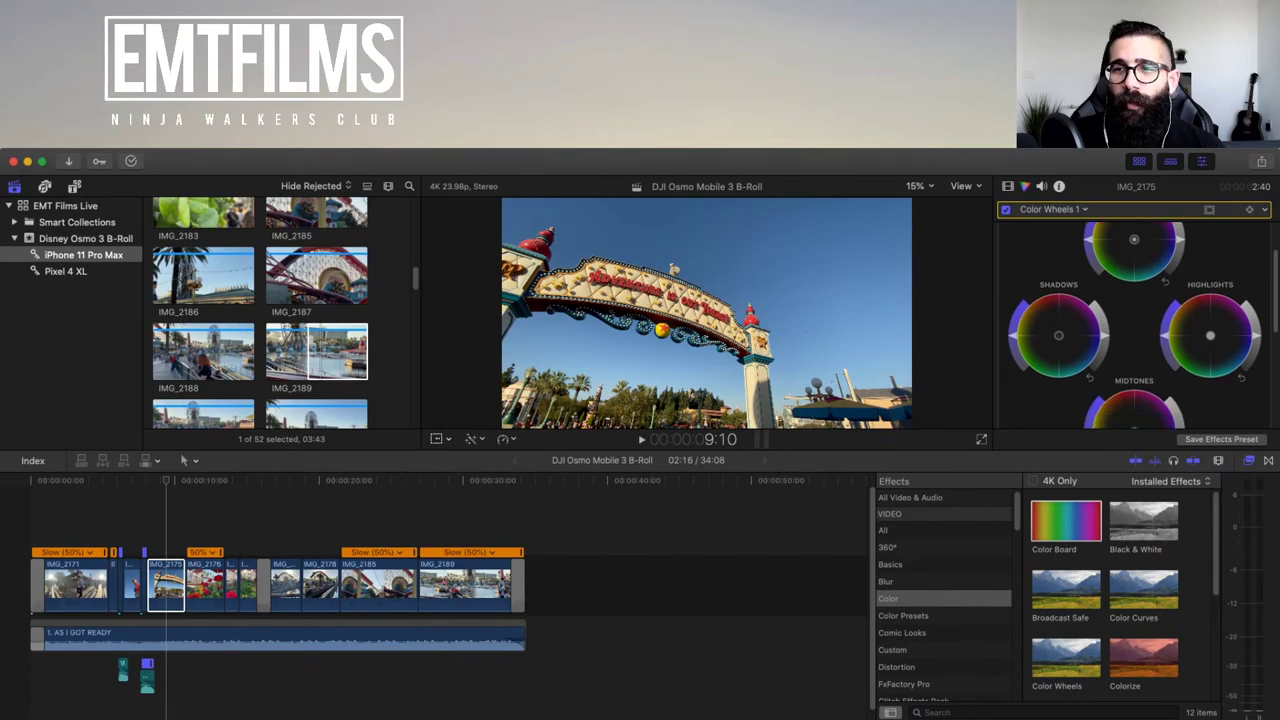
{"action": "scroll", "coordinate": [1134, 320], "scroll_direction": "down", "scroll_amount": 1}
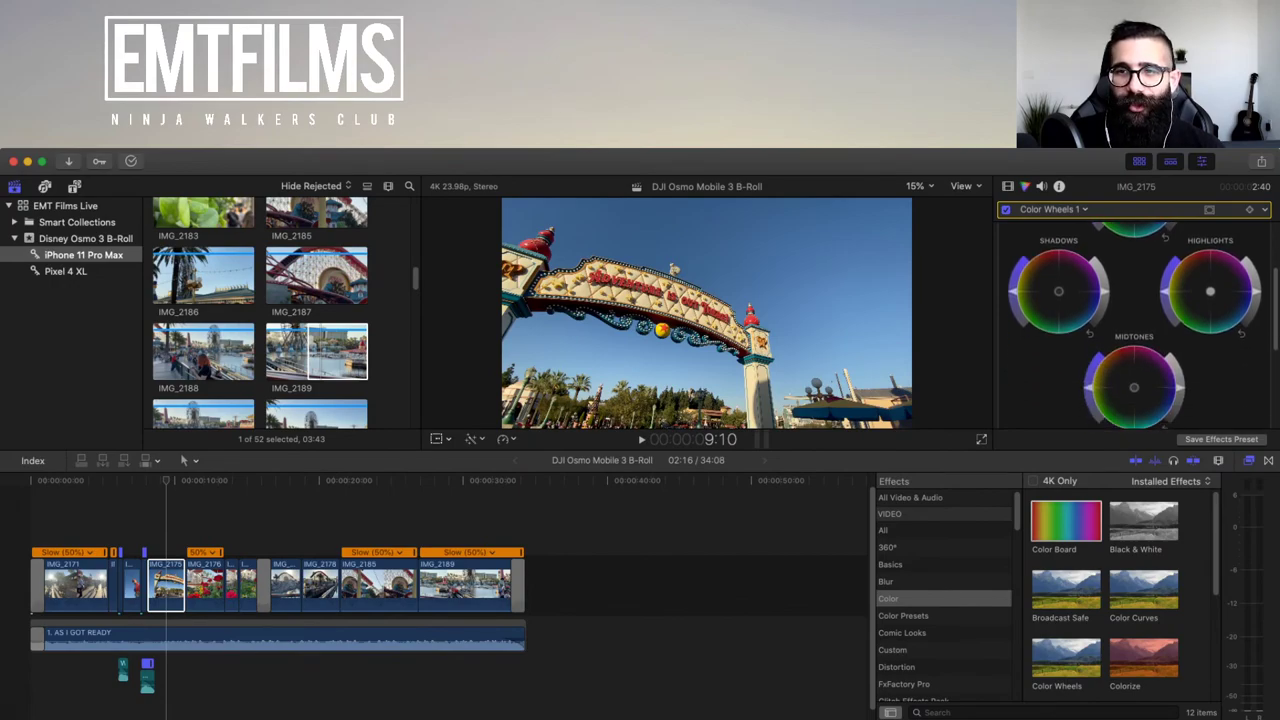
{"action": "mouse_move", "coordinate": [1103, 291]}
{"action": "left_mouse_down"}
{"action": "mouse_move", "coordinate": [1097, 314]}
{"action": "mouse_move", "coordinate": [1104, 291]}
{"action": "left_mouse_up"}
{"action": "left_click_drag", "start_coordinate": [1013, 291], "coordinate": [1048, 278]}
{"action": "key", "text": "super+z"}
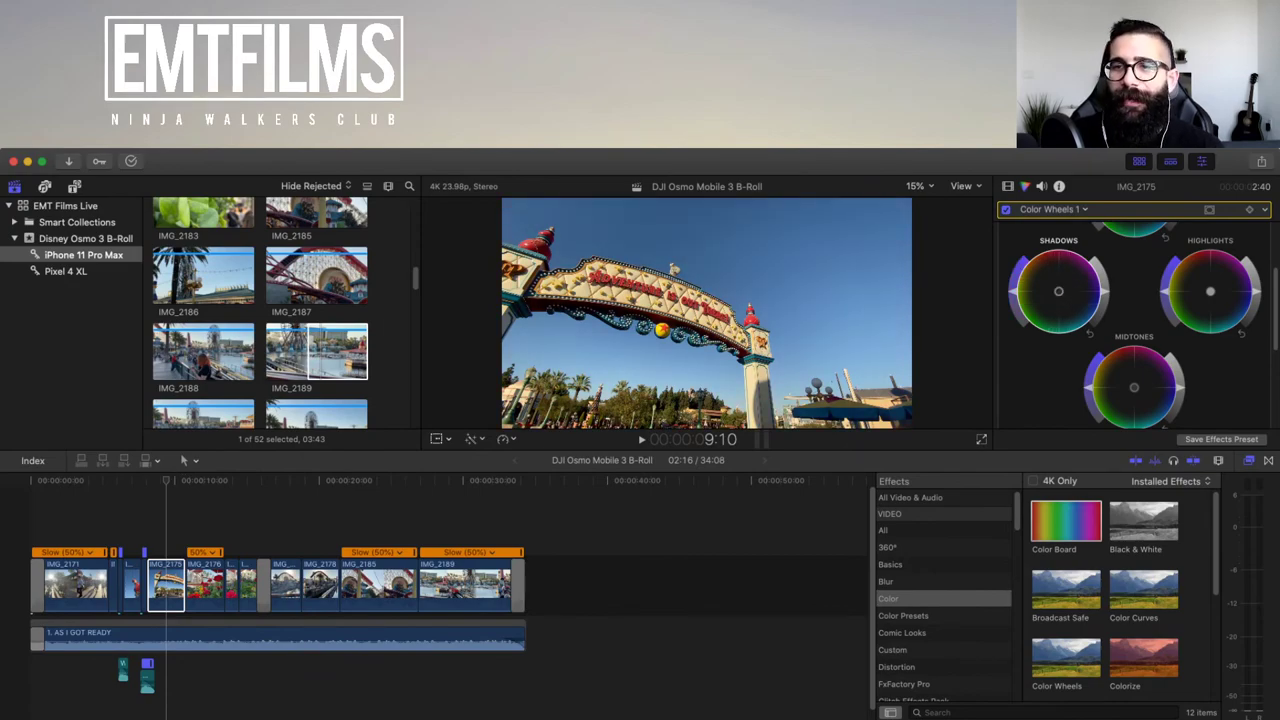
{"action": "scroll", "coordinate": [1134, 326], "scroll_direction": "up", "scroll_amount": 3}
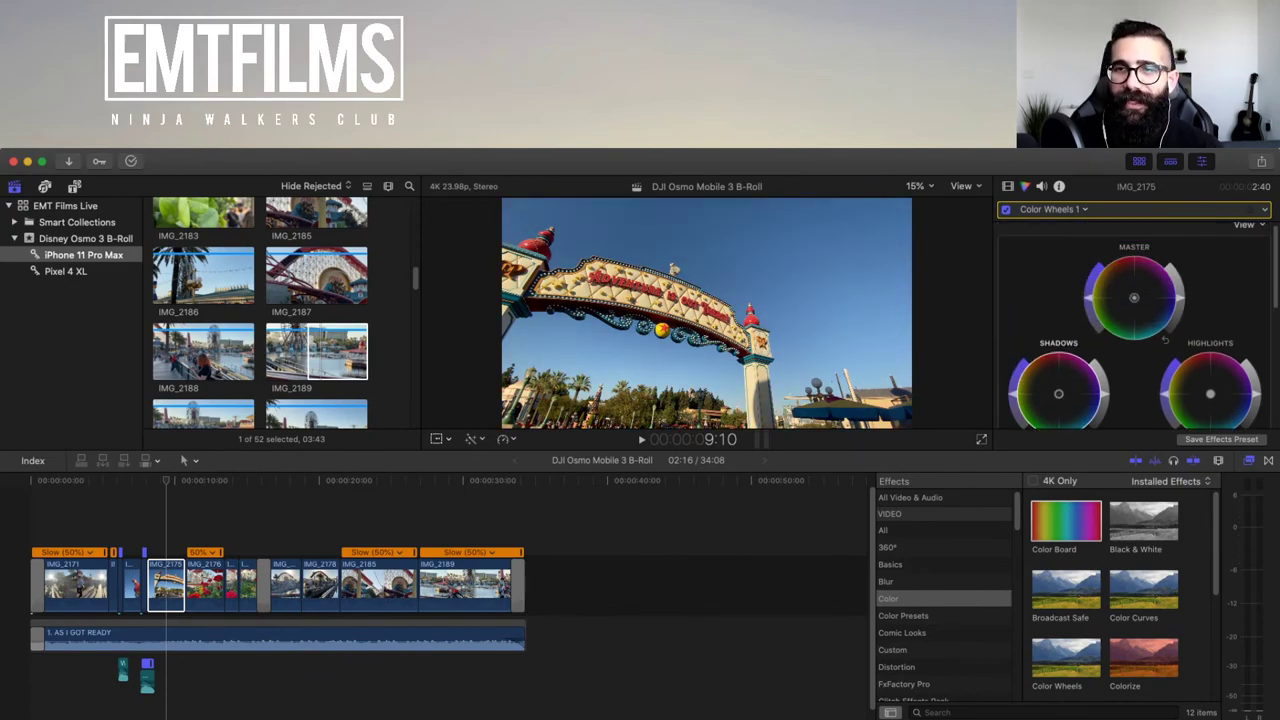
- Remove both the Color Board 1 and Color Wheels 1 effects from IMG_2175
{"action": "left_click", "coordinate": [1008, 186]}
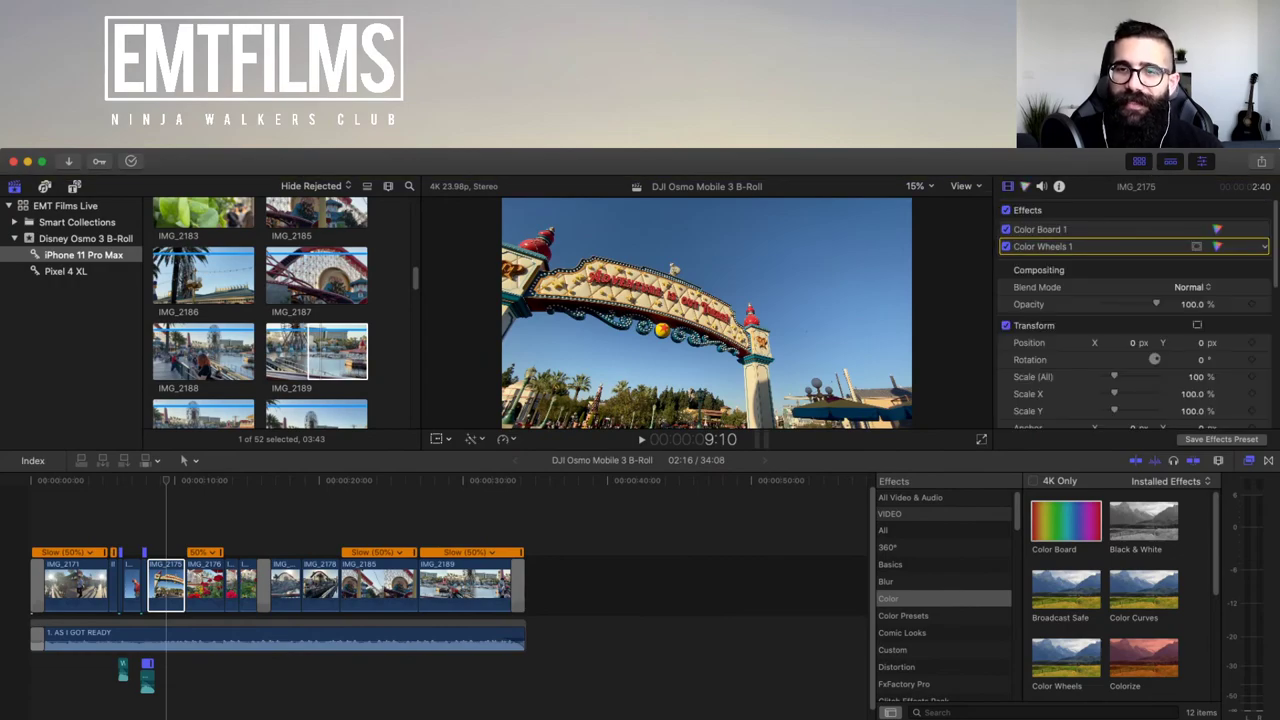
{"action": "left_click", "coordinate": [1100, 229], "text": "super"}
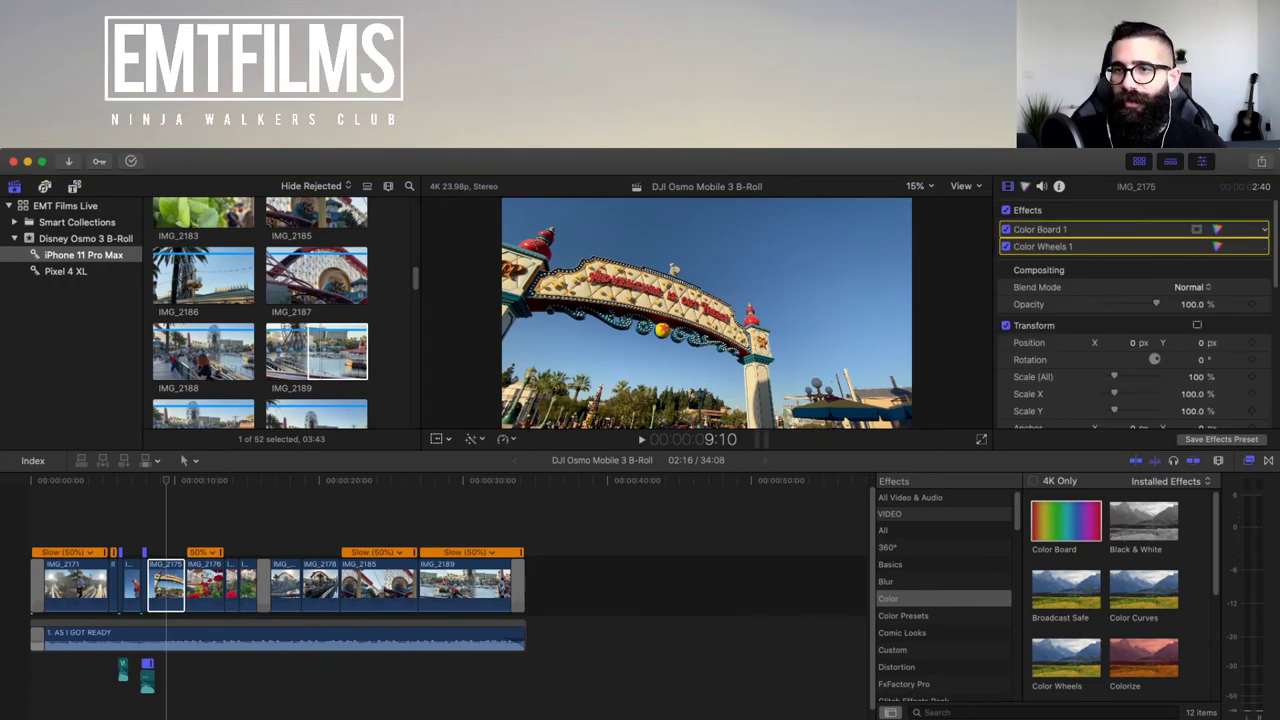
{"action": "key", "text": "Delete"}
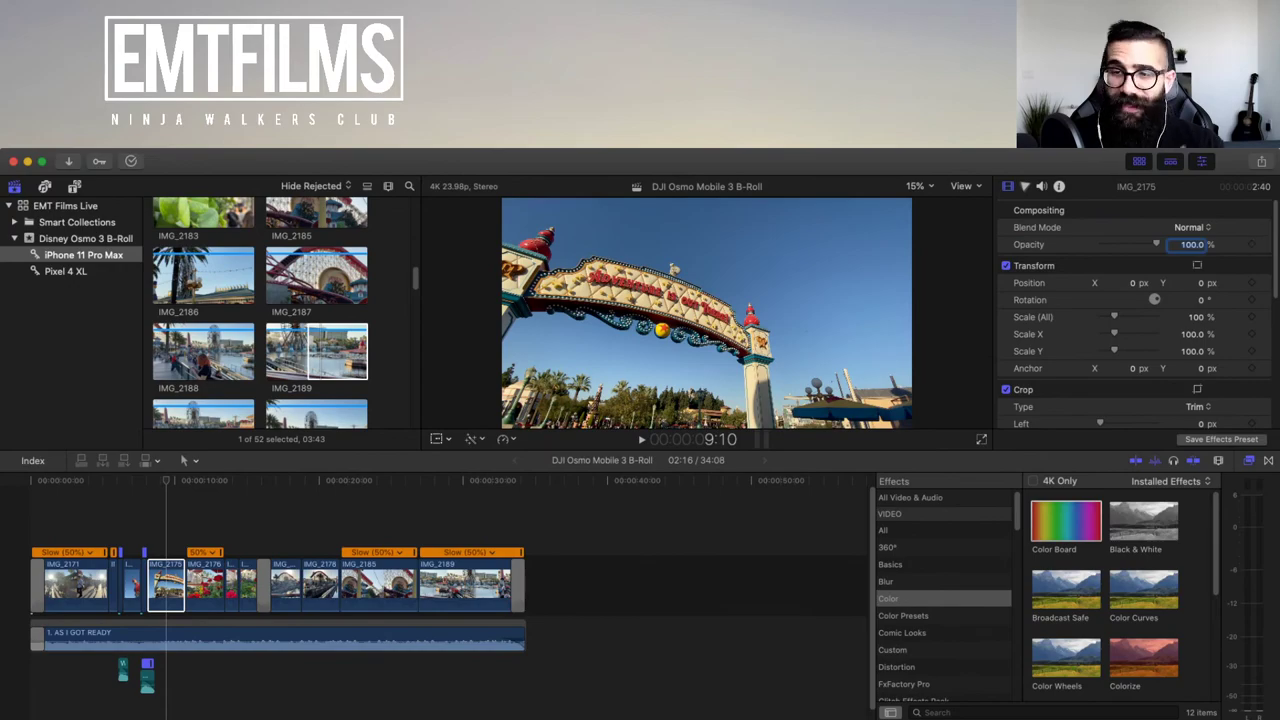
- Look over the ungraded clips from IMG_2171 onward and return the playhead to the start of the timeline
{"action": "key", "text": "super+1"}
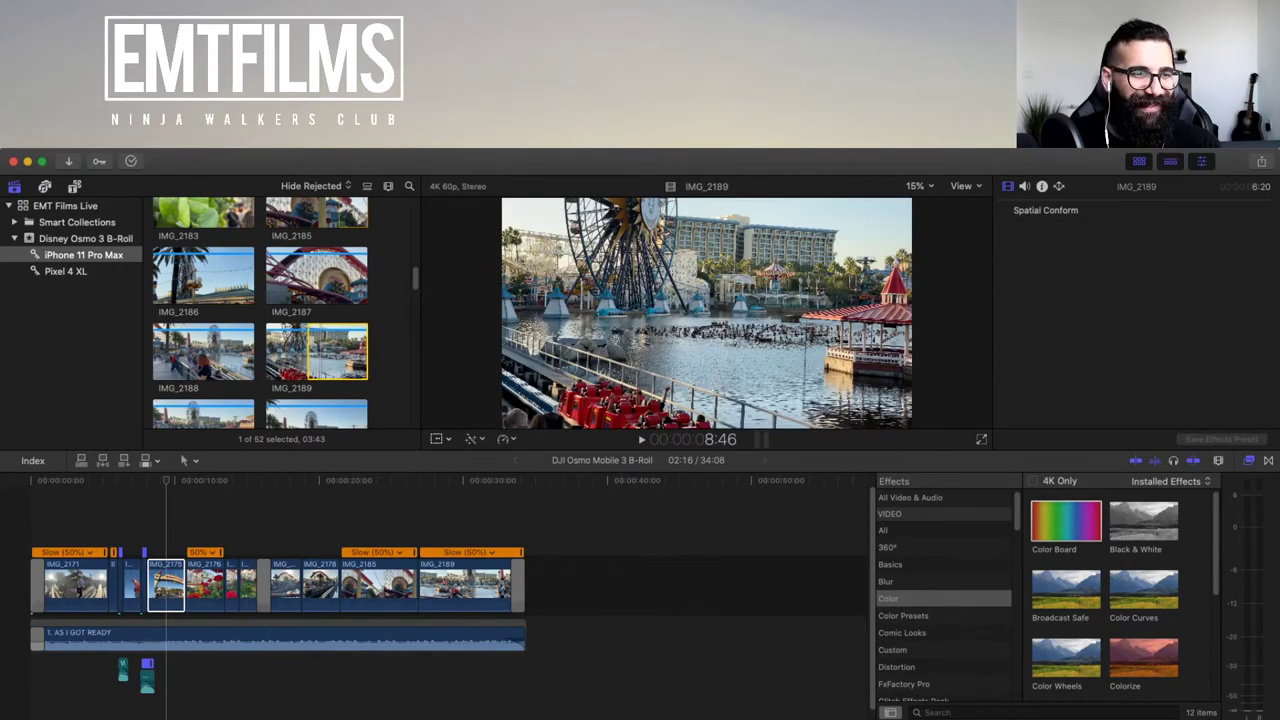
{"action": "left_click", "coordinate": [30, 520]}
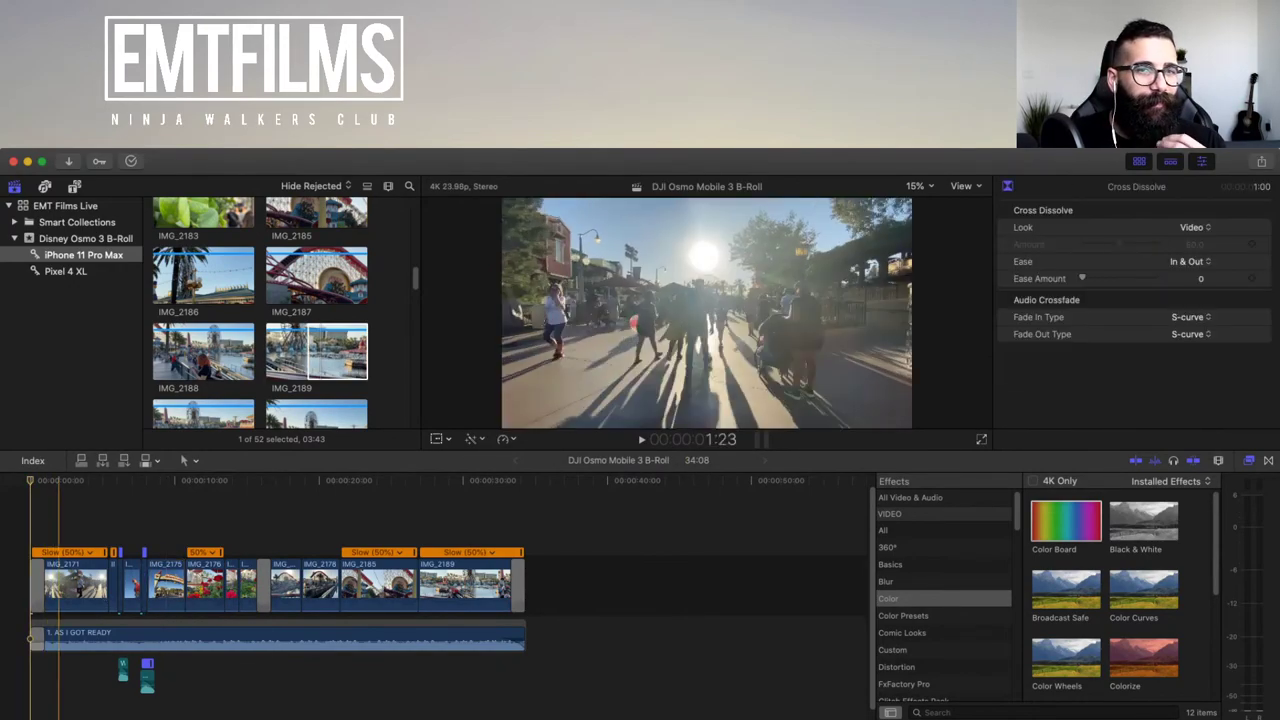
{"action": "left_click", "coordinate": [71, 580]}
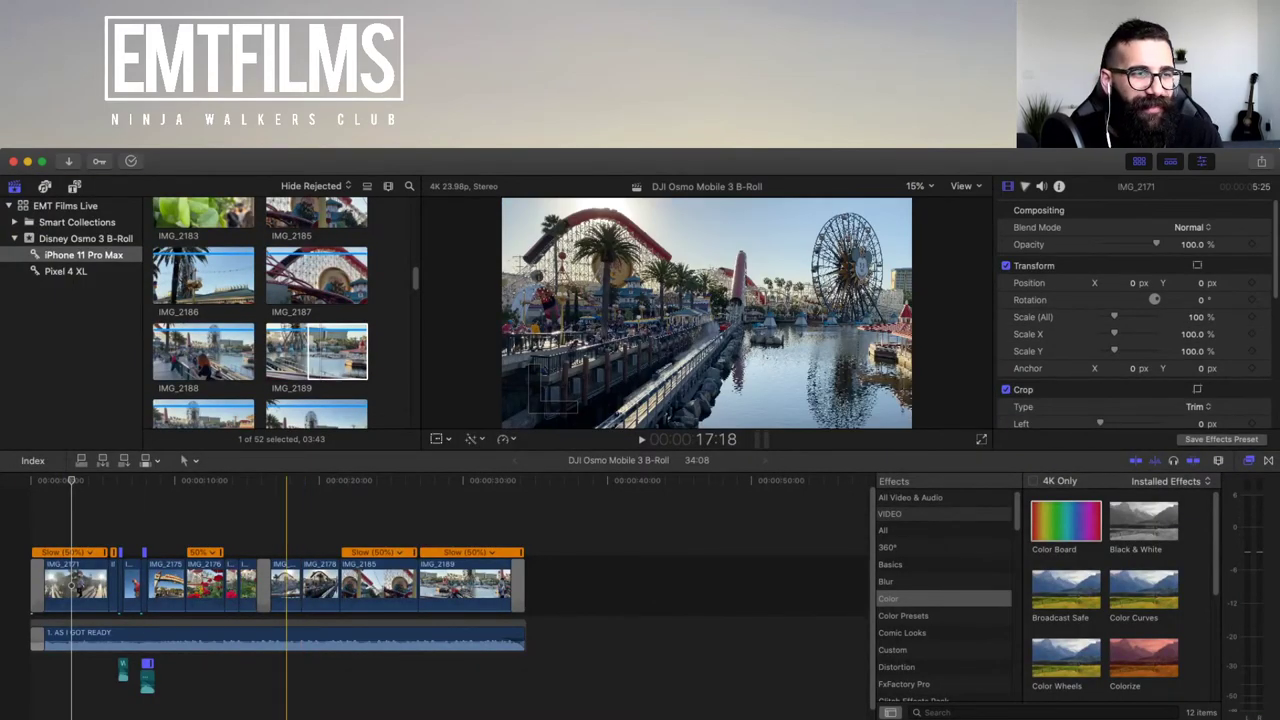
{"action": "left_click", "coordinate": [38, 580]}
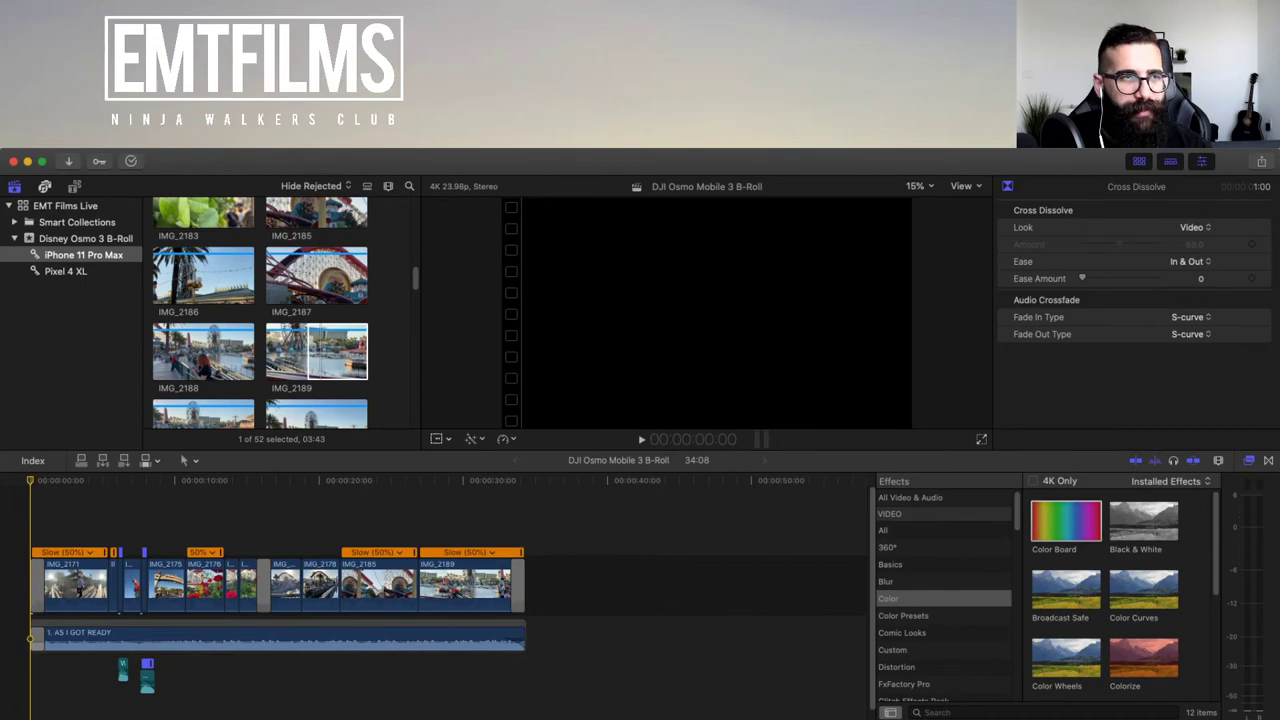
- Add the Long Adjustment Layer title above the clips from the timeline start and extend it to the edit's end at 34:08
{"action": "key", "text": "alt+super+1"}
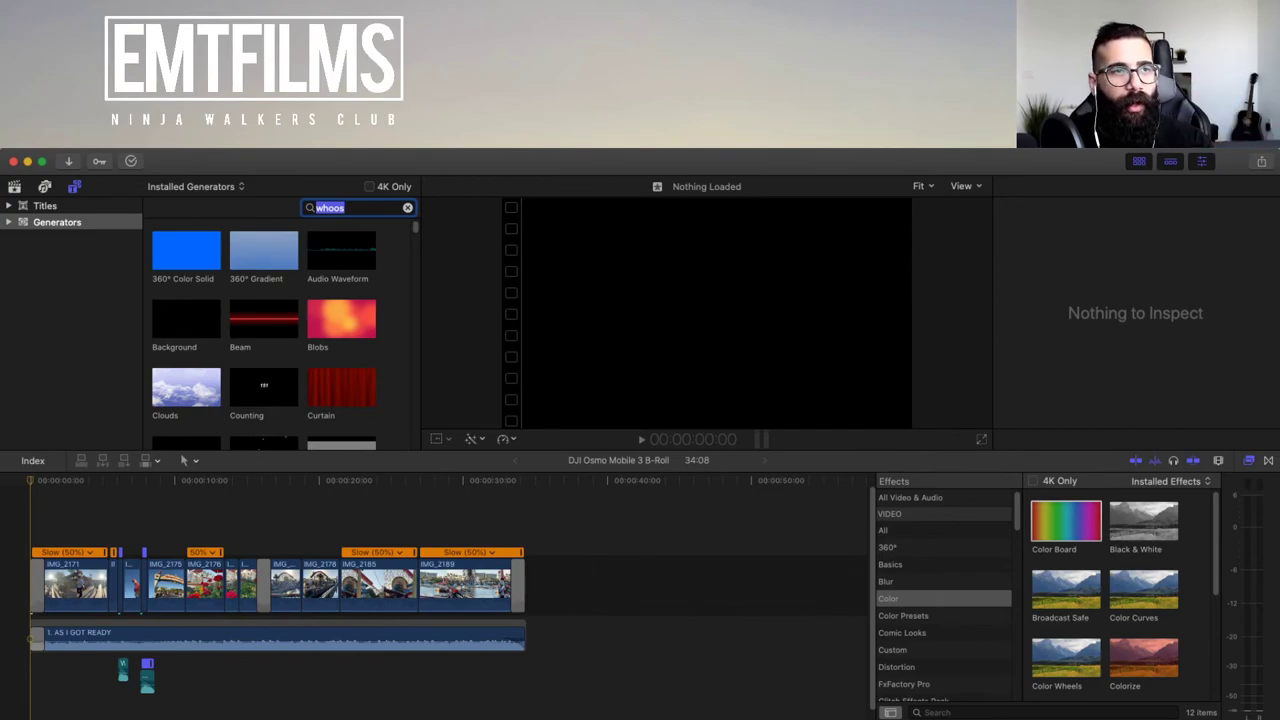
{"action": "left_click", "coordinate": [45, 205]}
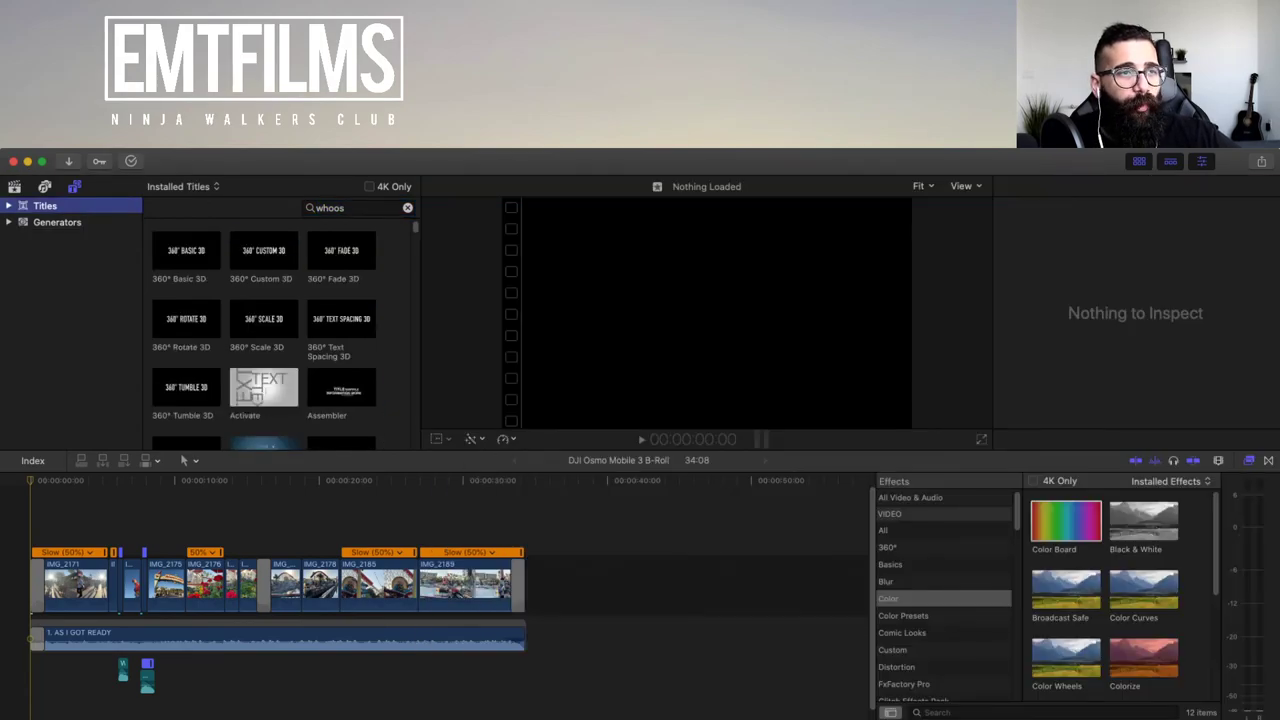
{"action": "key", "text": "Right"}
{"action": "left_click", "coordinate": [76, 271]}
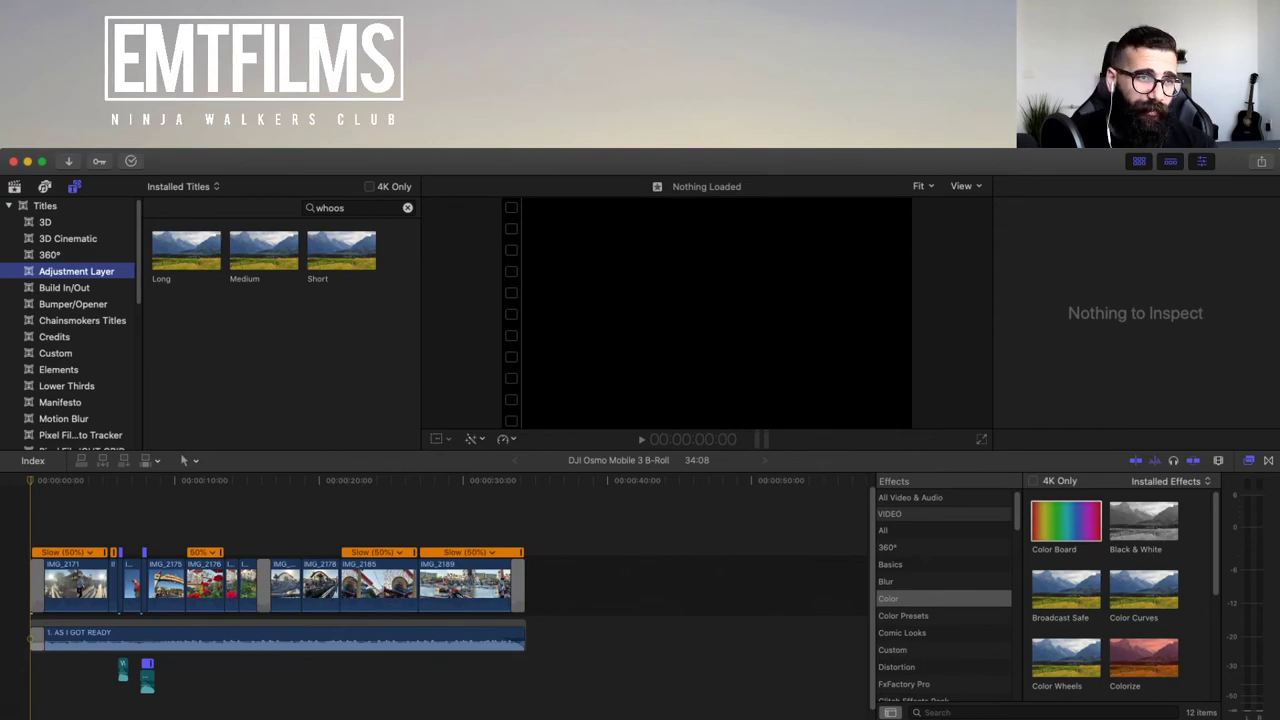
{"action": "left_click", "coordinate": [186, 250]}
{"action": "key", "text": "q"}
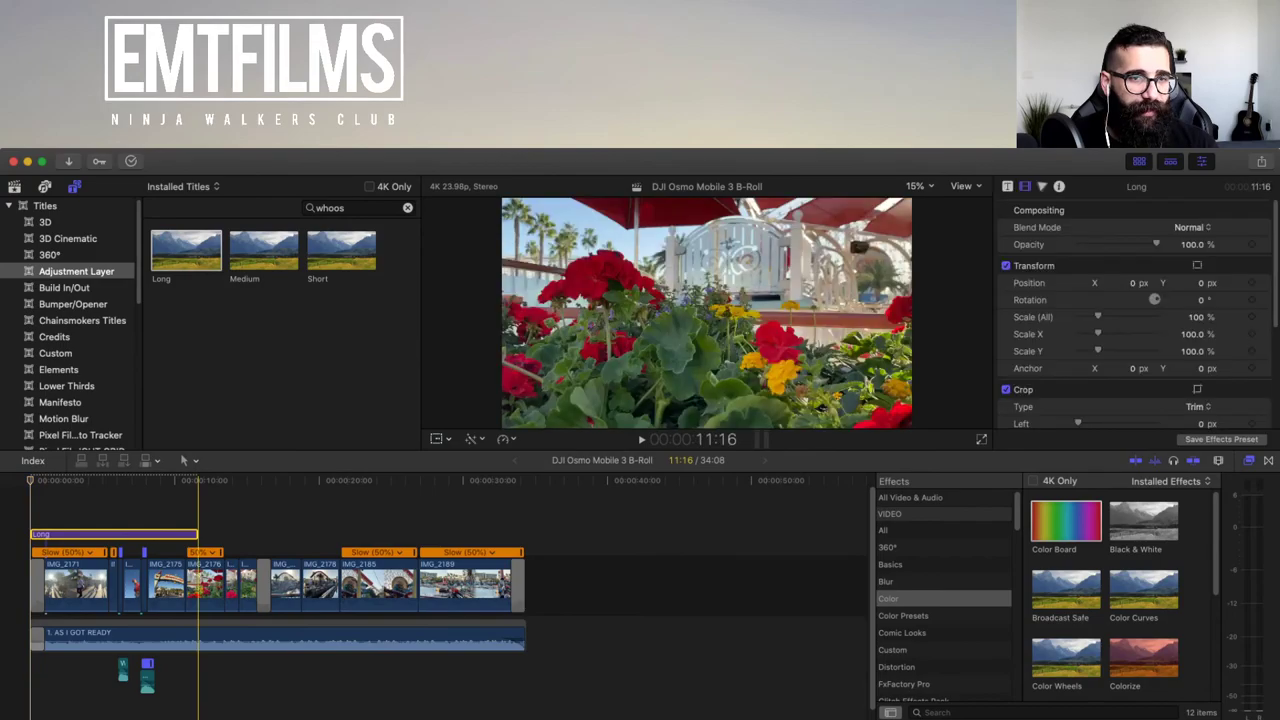
{"action": "left_click_drag", "start_coordinate": [197, 534], "coordinate": [522, 534]}
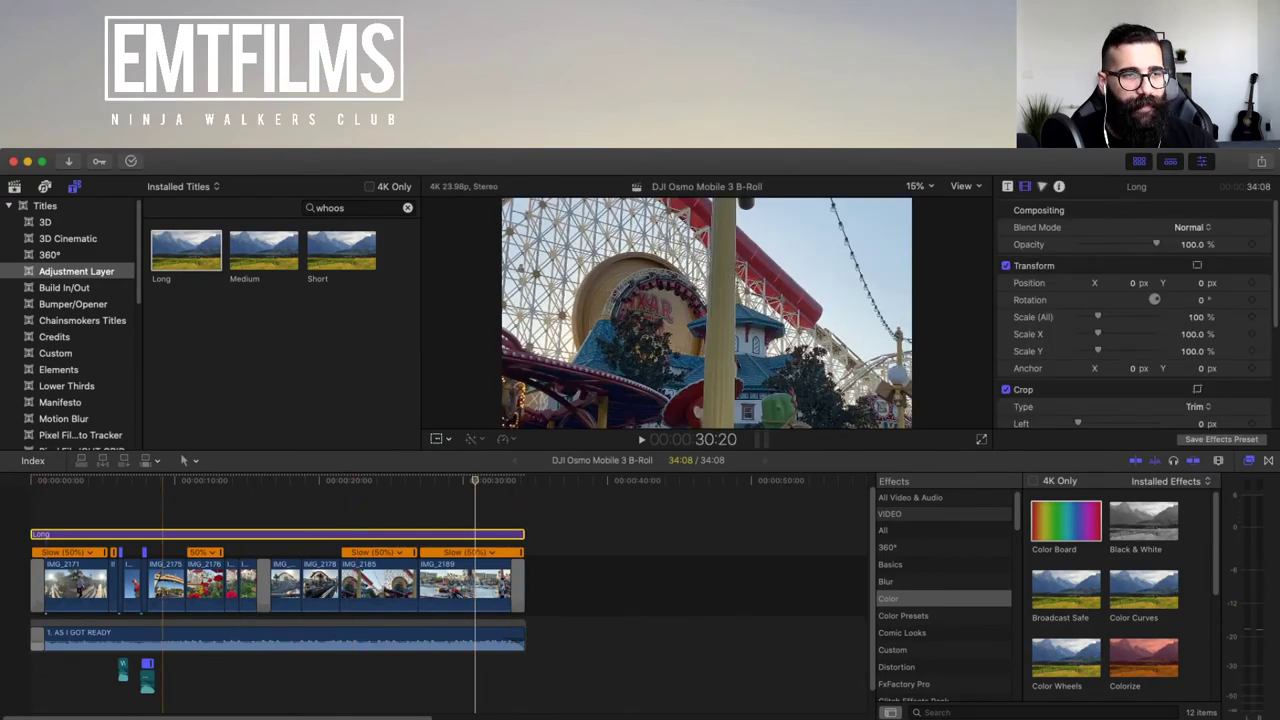
- Try splitting the adjustment layer at 26:22, where IMG_2189 begins, and undo the split
{"action": "left_click", "coordinate": [30, 510]}
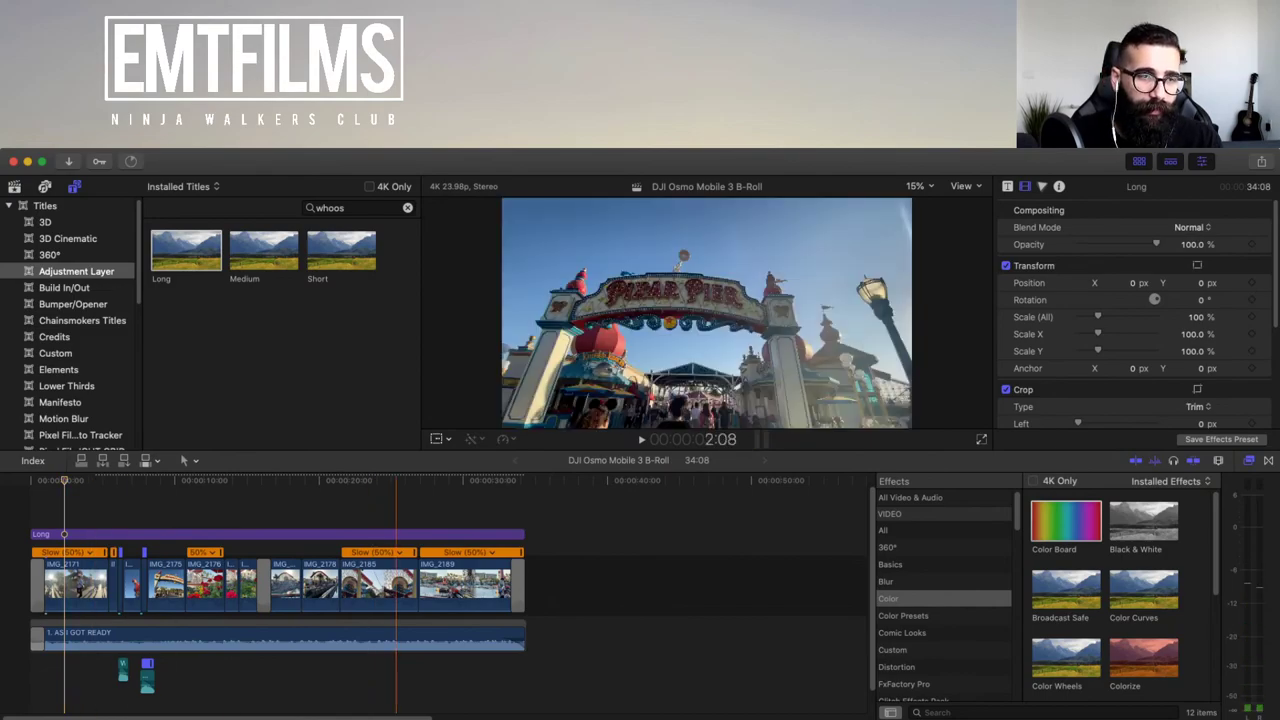
{"action": "left_click", "coordinate": [418, 481]}
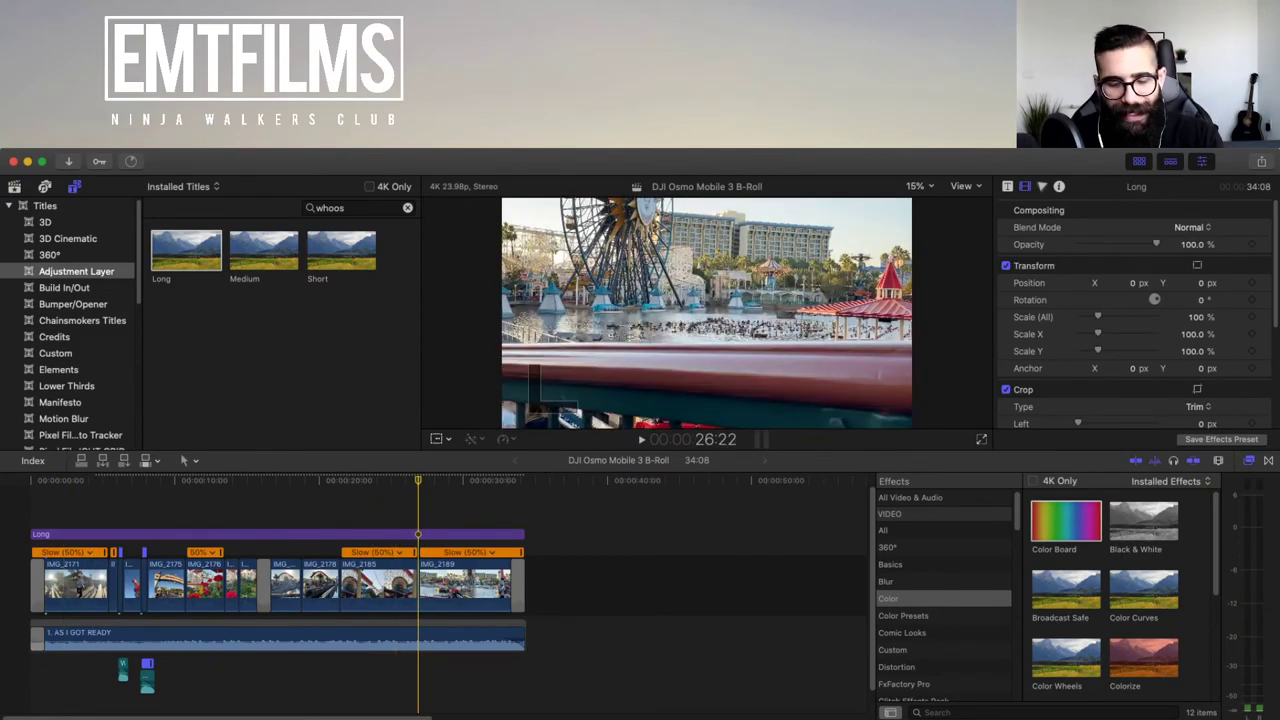
{"action": "key", "text": "b"}
{"action": "left_click", "coordinate": [418, 534]}
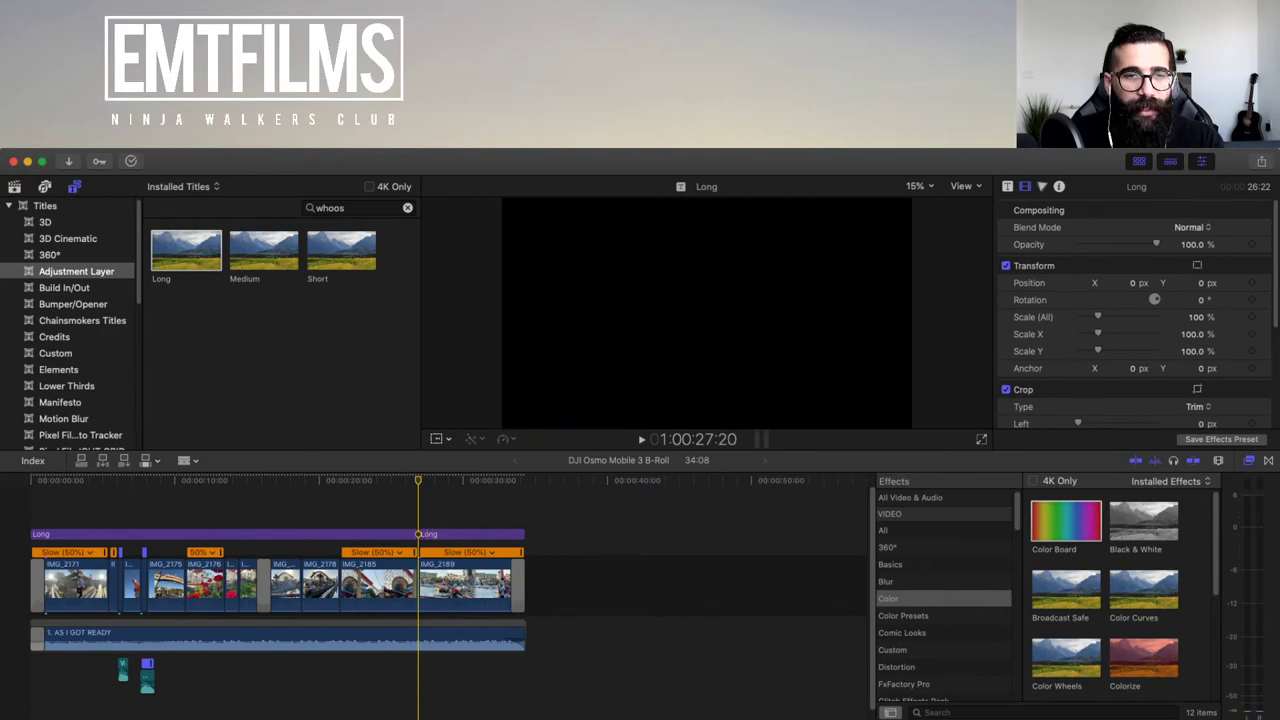
{"action": "key", "text": "a"}
{"action": "left_click", "coordinate": [445, 534]}
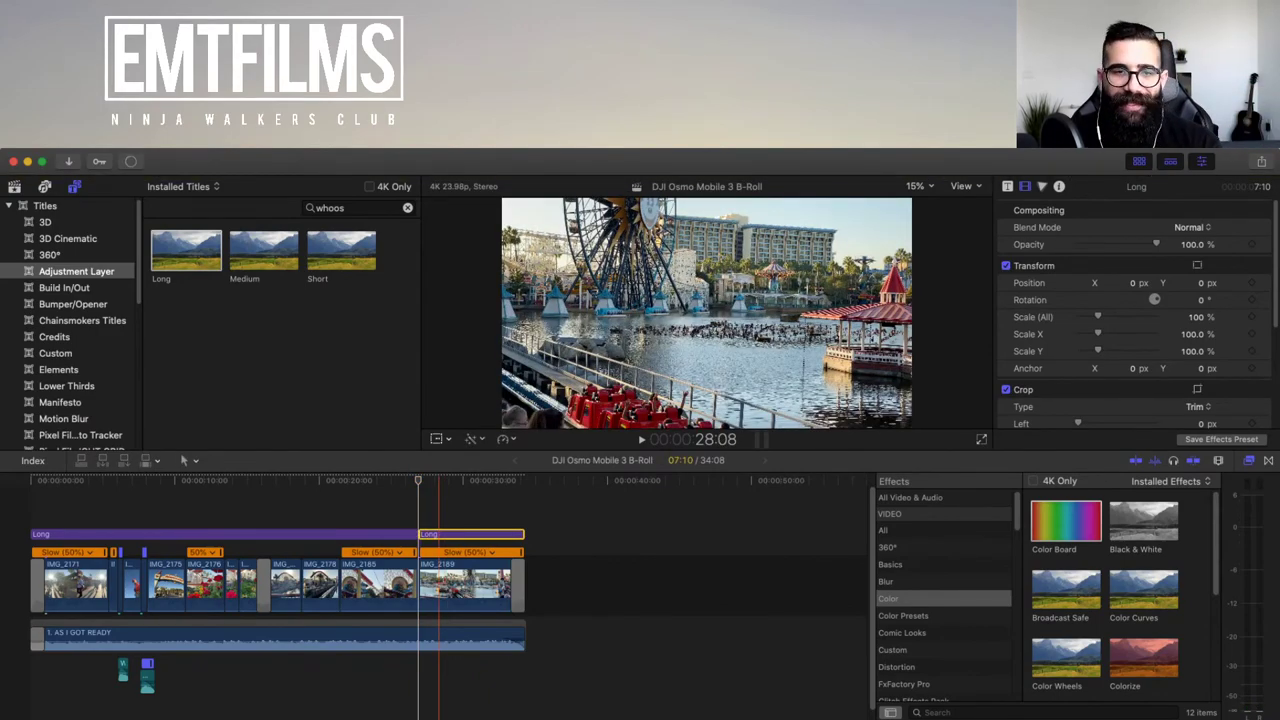
{"action": "key", "text": "super+z"}
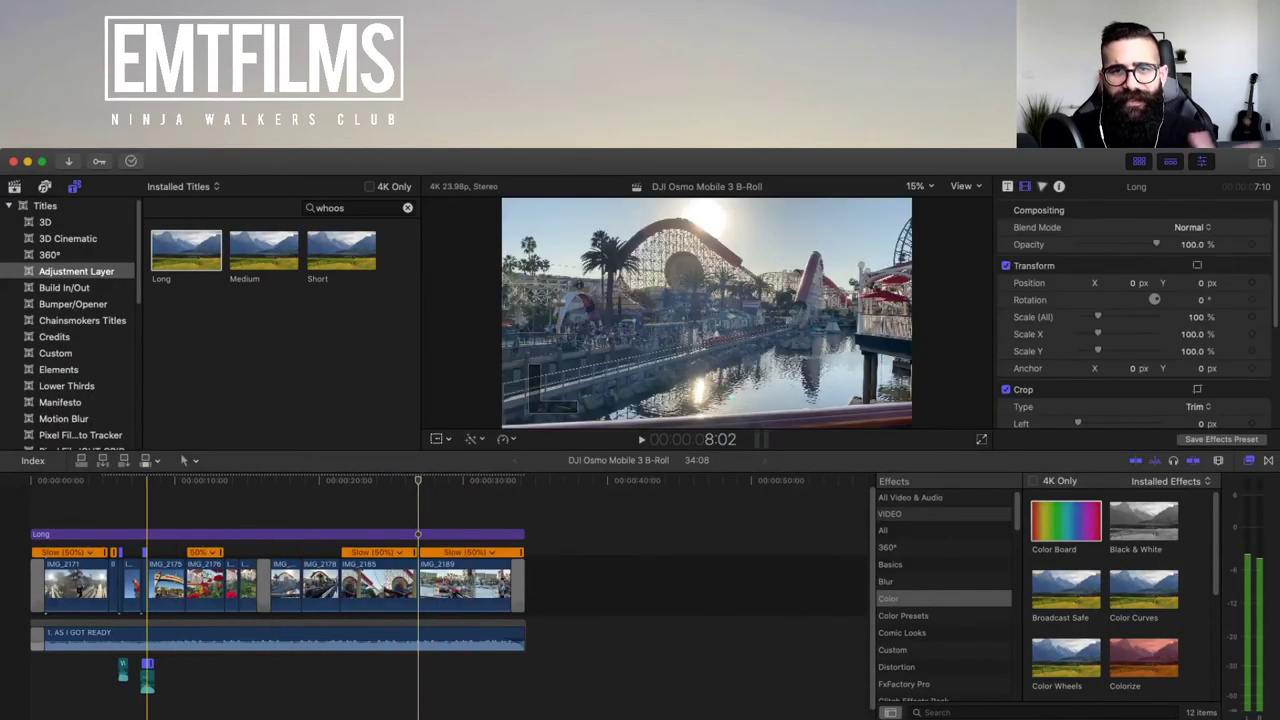
- Select the full-length adjustment layer and search all video and audio effects for "lut"
{"action": "left_click", "coordinate": [166, 534]}
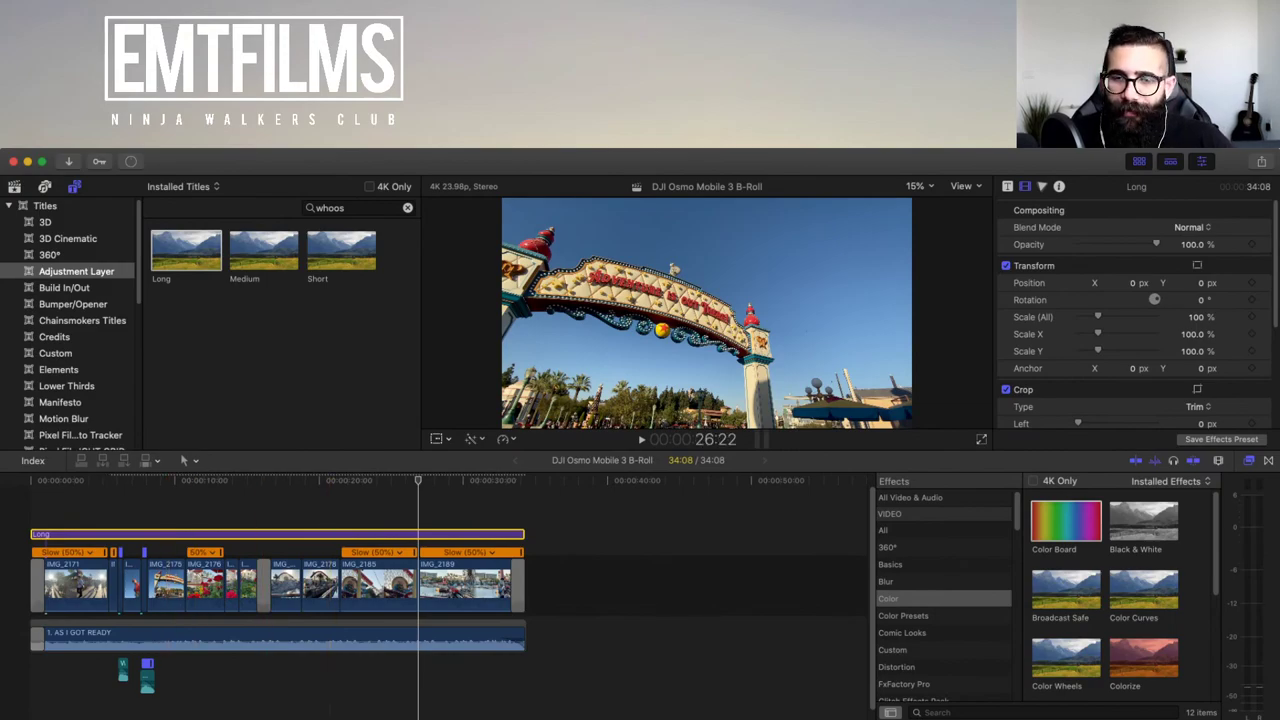
{"action": "scroll", "coordinate": [944, 600], "scroll_direction": "down", "scroll_amount": 3}
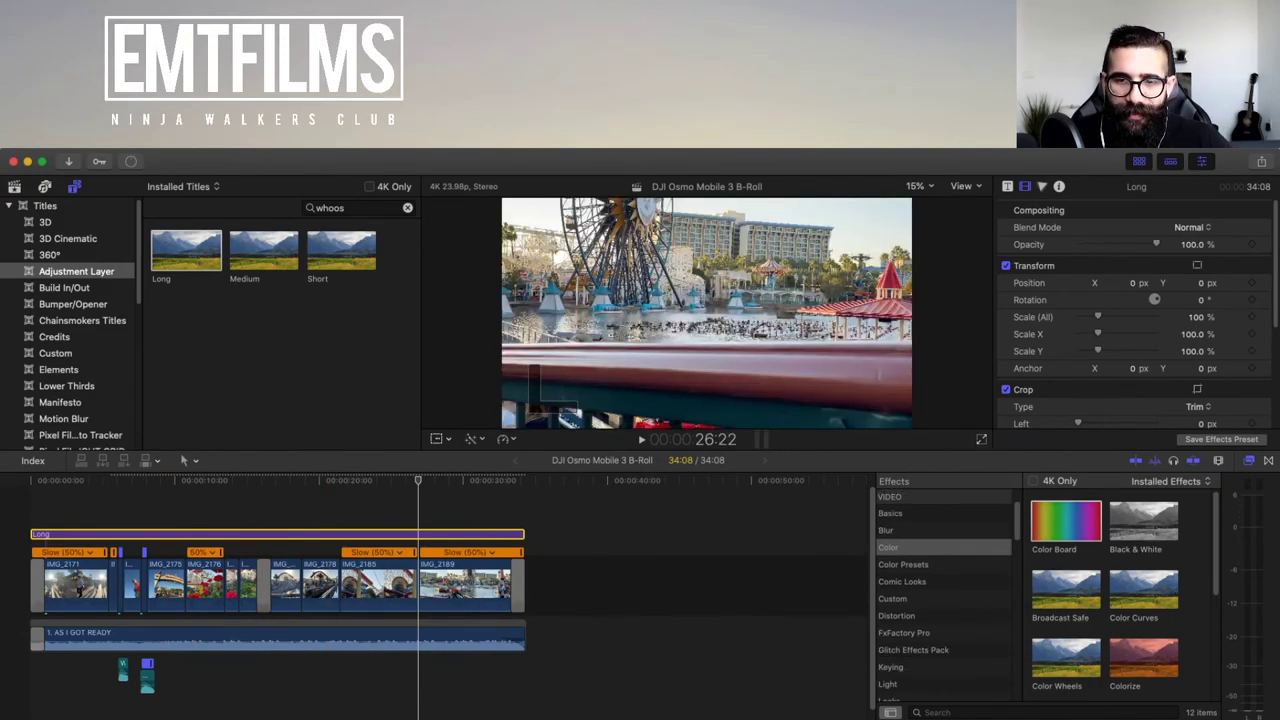
{"action": "scroll", "coordinate": [944, 600], "scroll_direction": "up", "scroll_amount": 3}
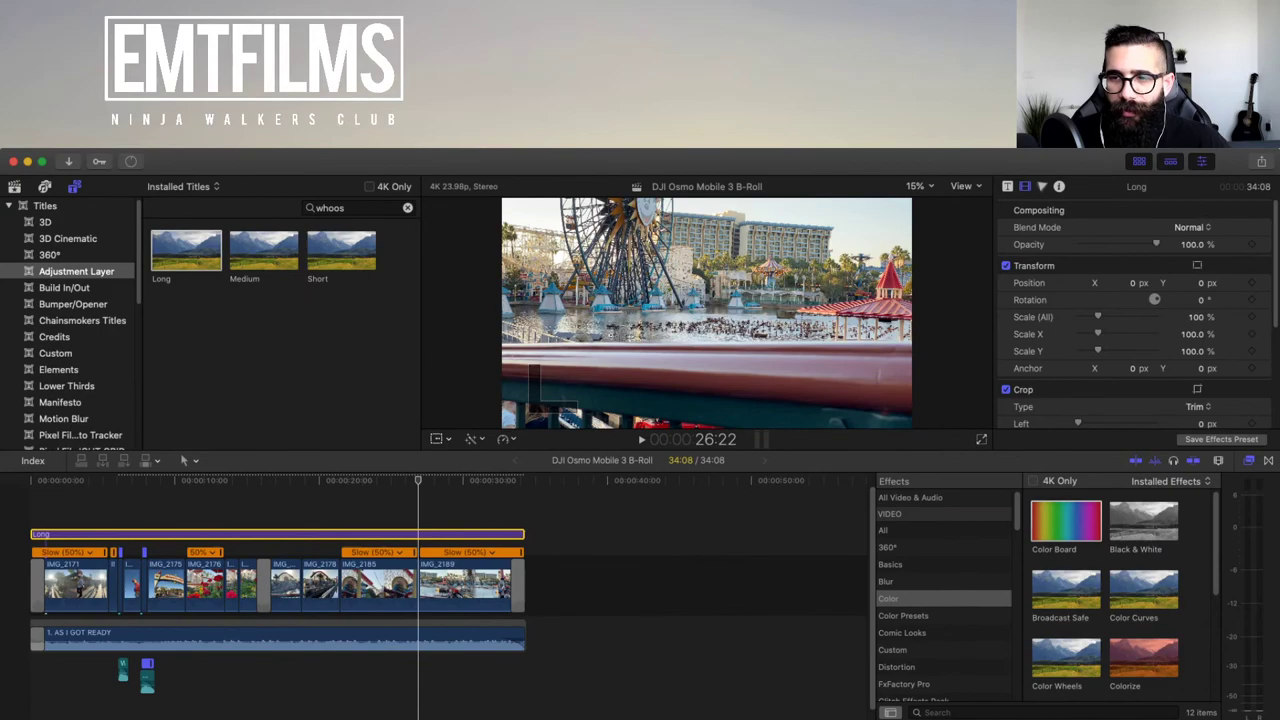
{"action": "left_click", "coordinate": [944, 497]}
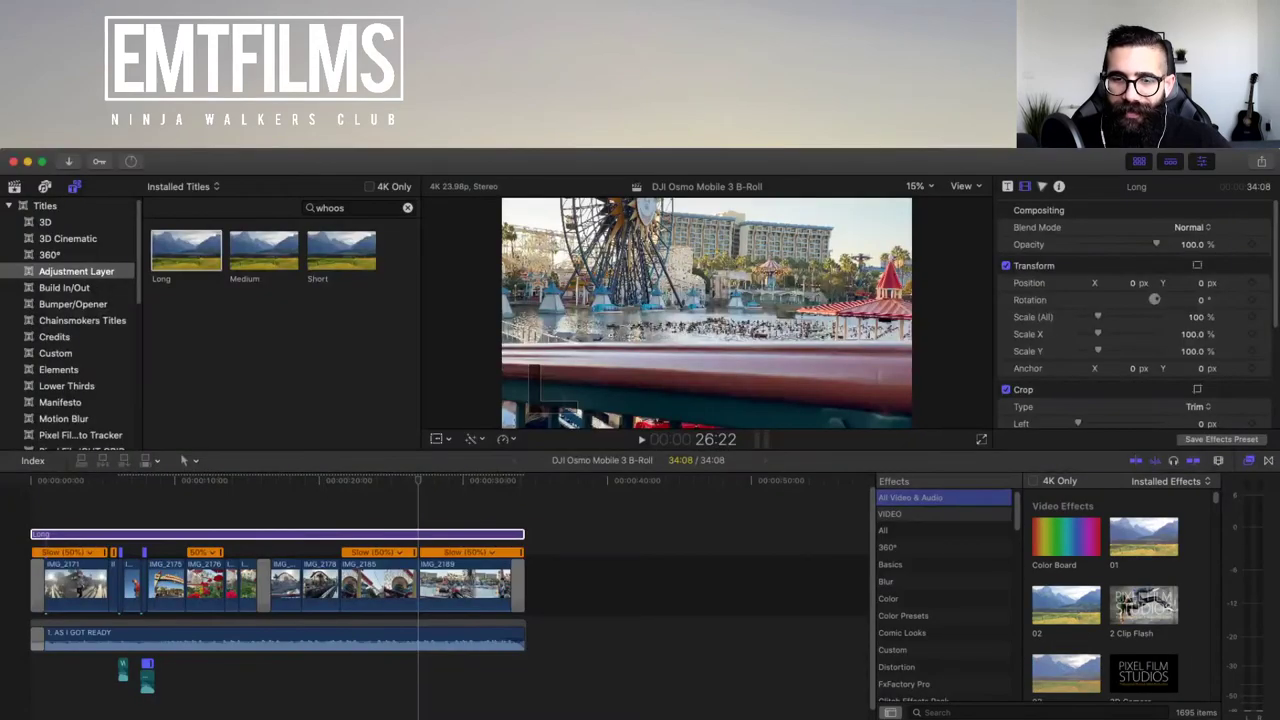
{"action": "left_click", "coordinate": [940, 712]}
{"action": "type", "text": "lut"}
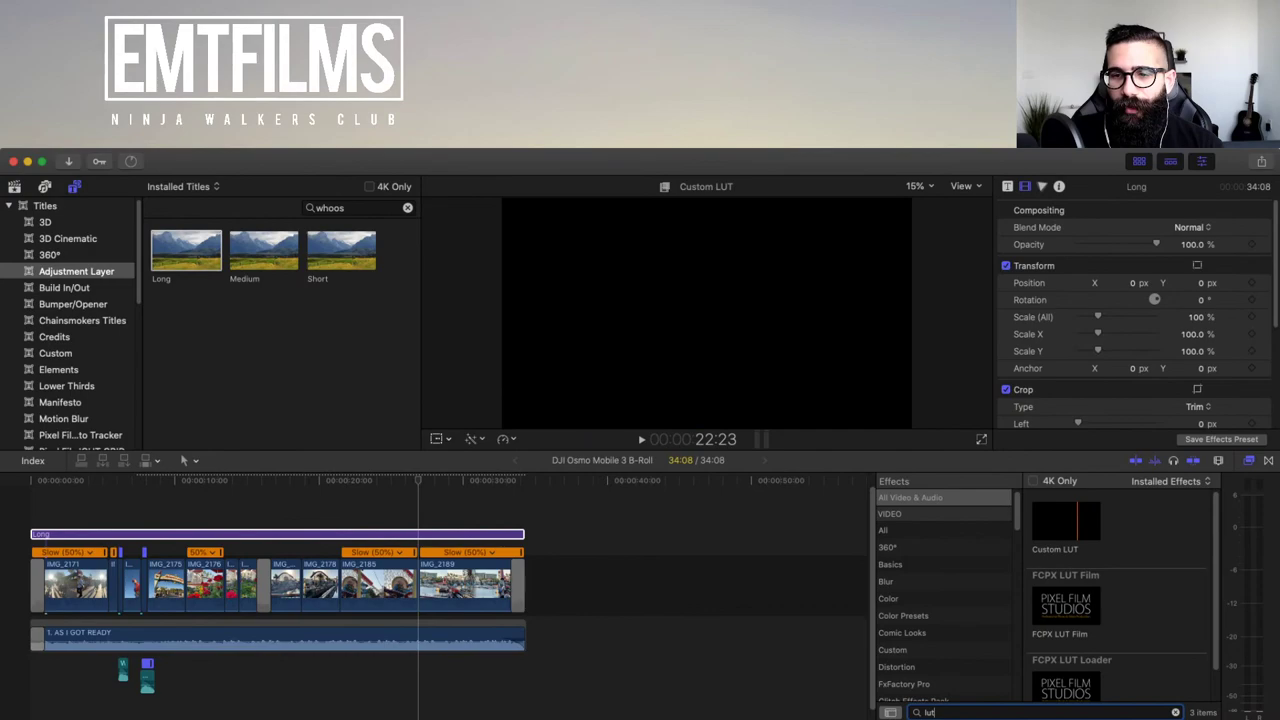
- Apply the Custom LUT effect to the full-length adjustment layer using EMT Films Fall Teal & Orange with the mix at 0.6
{"action": "left_click", "coordinate": [1068, 521]}
{"action": "left_click", "coordinate": [277, 534]}
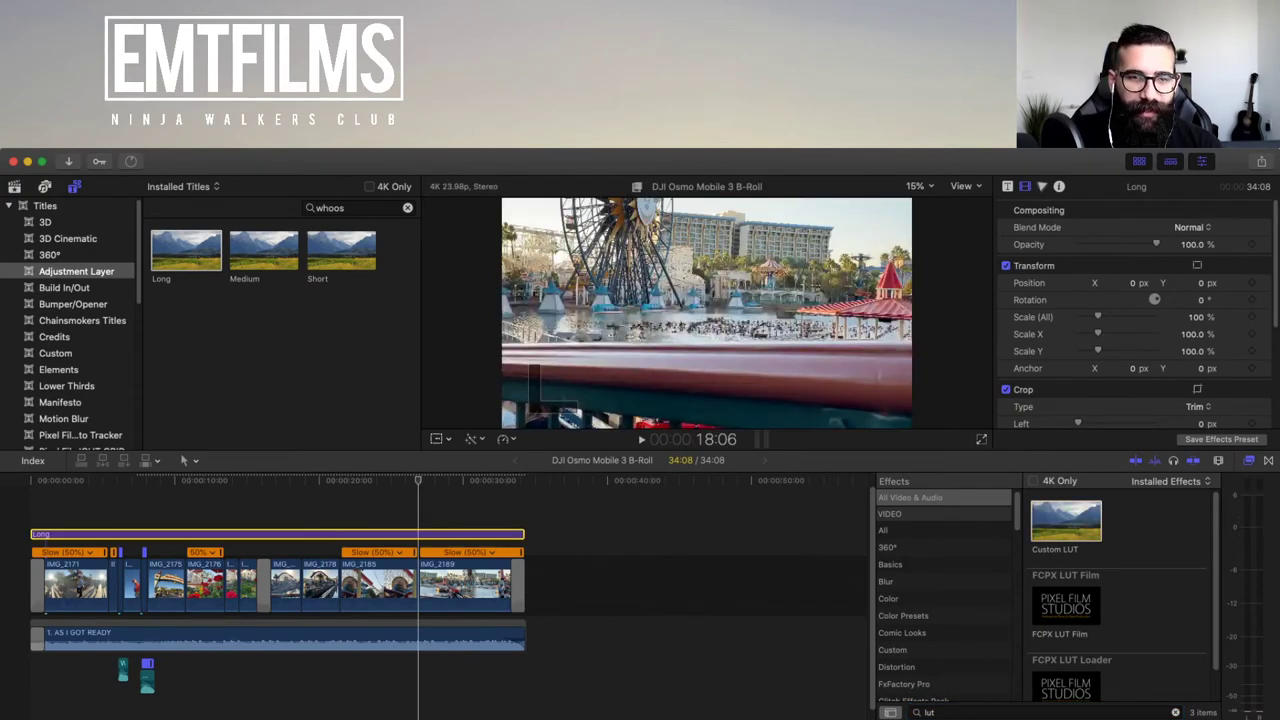
{"action": "left_click_drag", "start_coordinate": [1066, 521], "coordinate": [277, 534]}
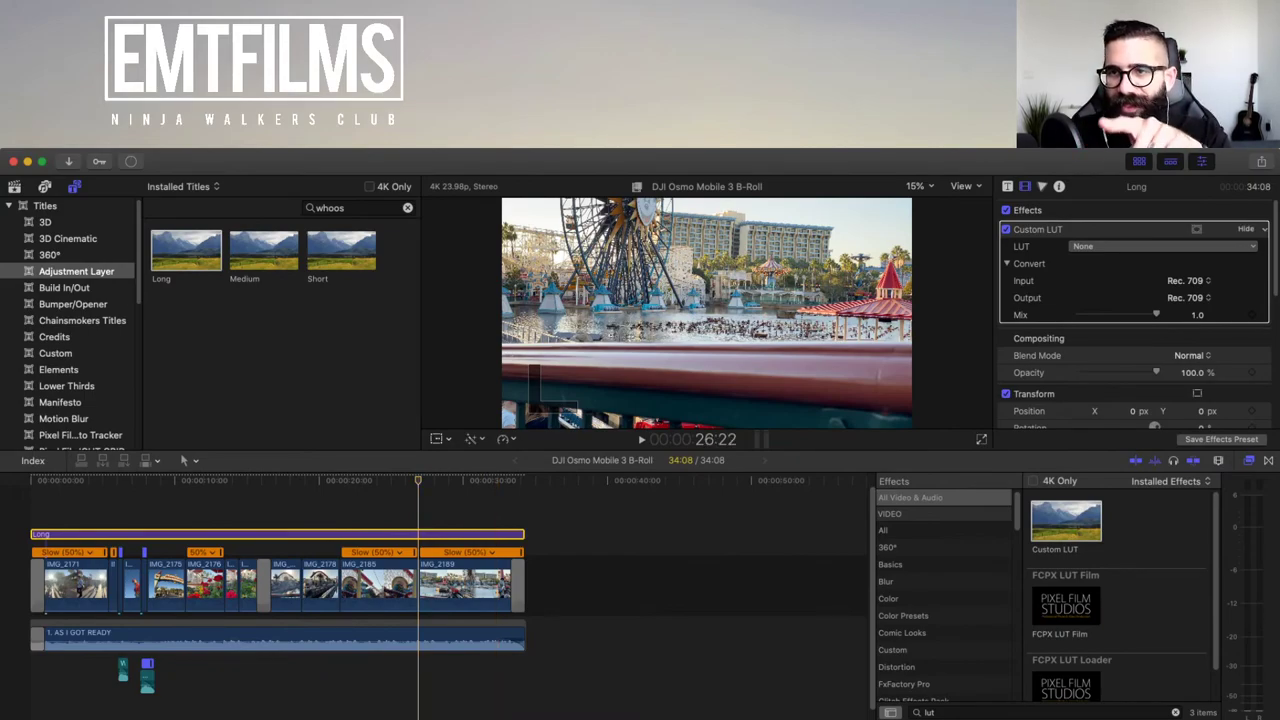
{"action": "left_click", "coordinate": [1162, 246]}
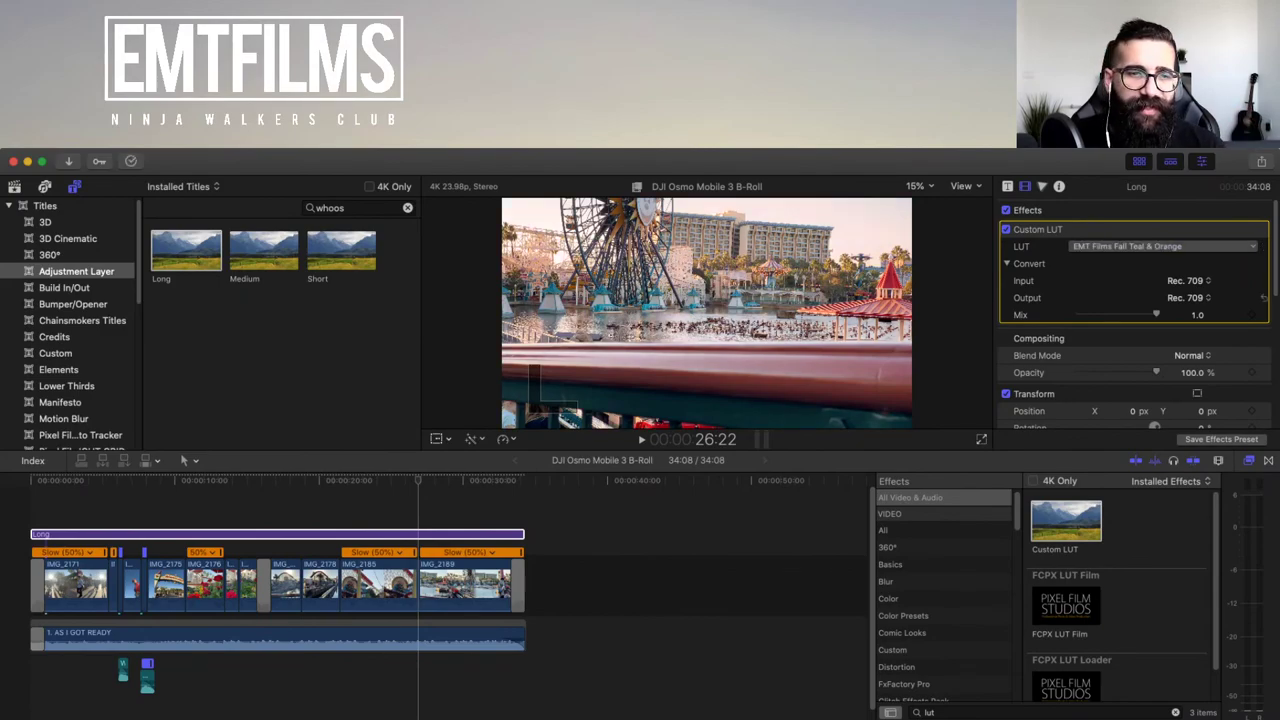
{"action": "key", "text": "space"}
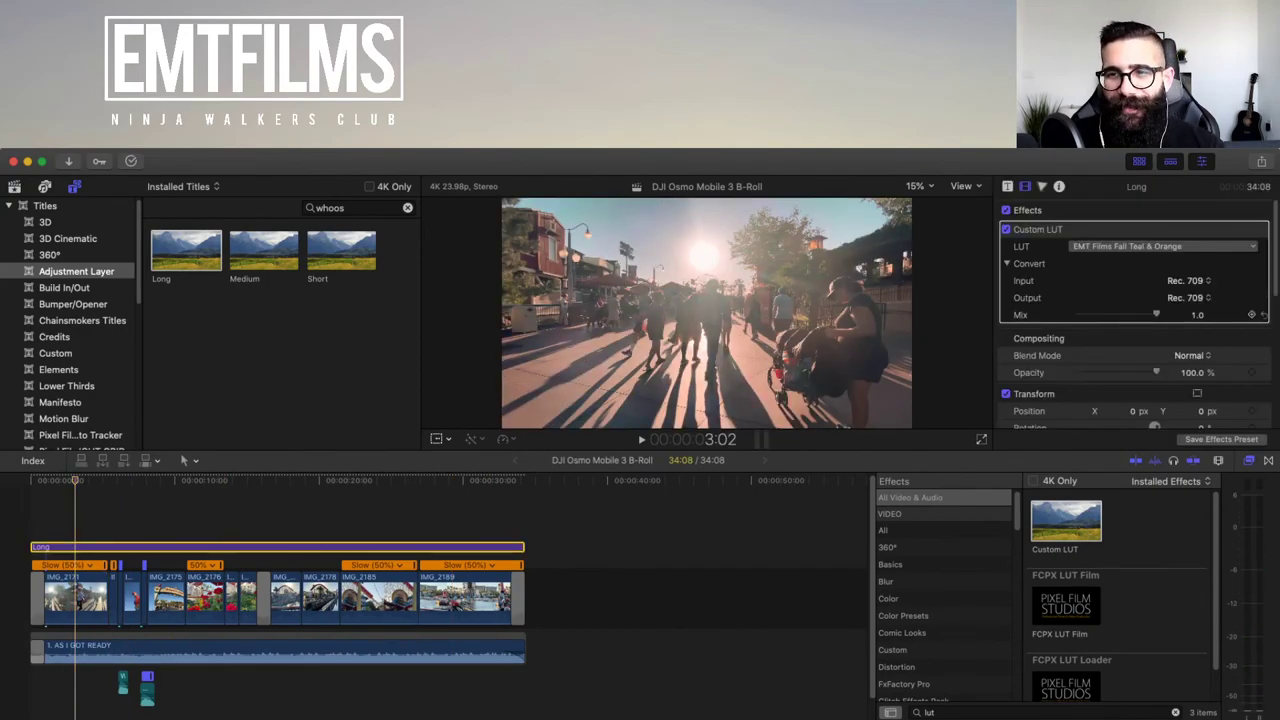
{"action": "left_click_drag", "start_coordinate": [1156, 314], "coordinate": [1125, 314]}
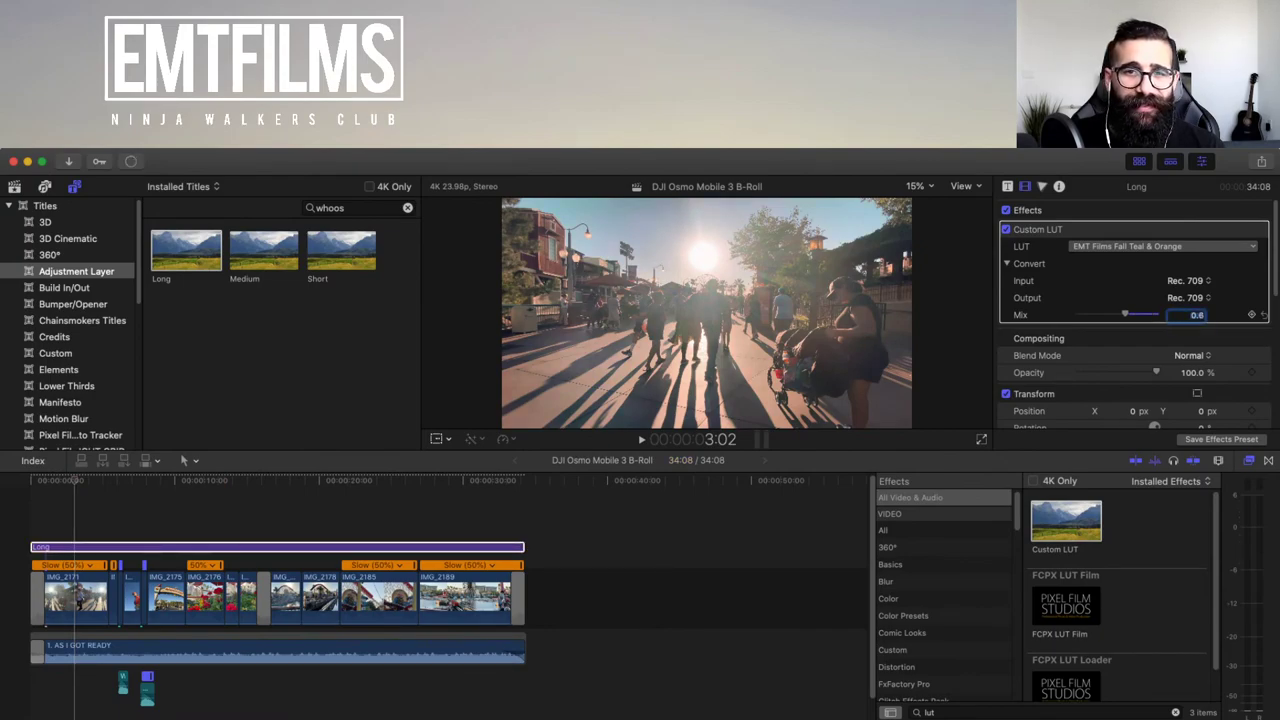
- Preview the graded opening of the edit from the timeline start, keeping the adjustment layer selected to check its LUT settings
{"action": "left_click", "coordinate": [30, 520]}
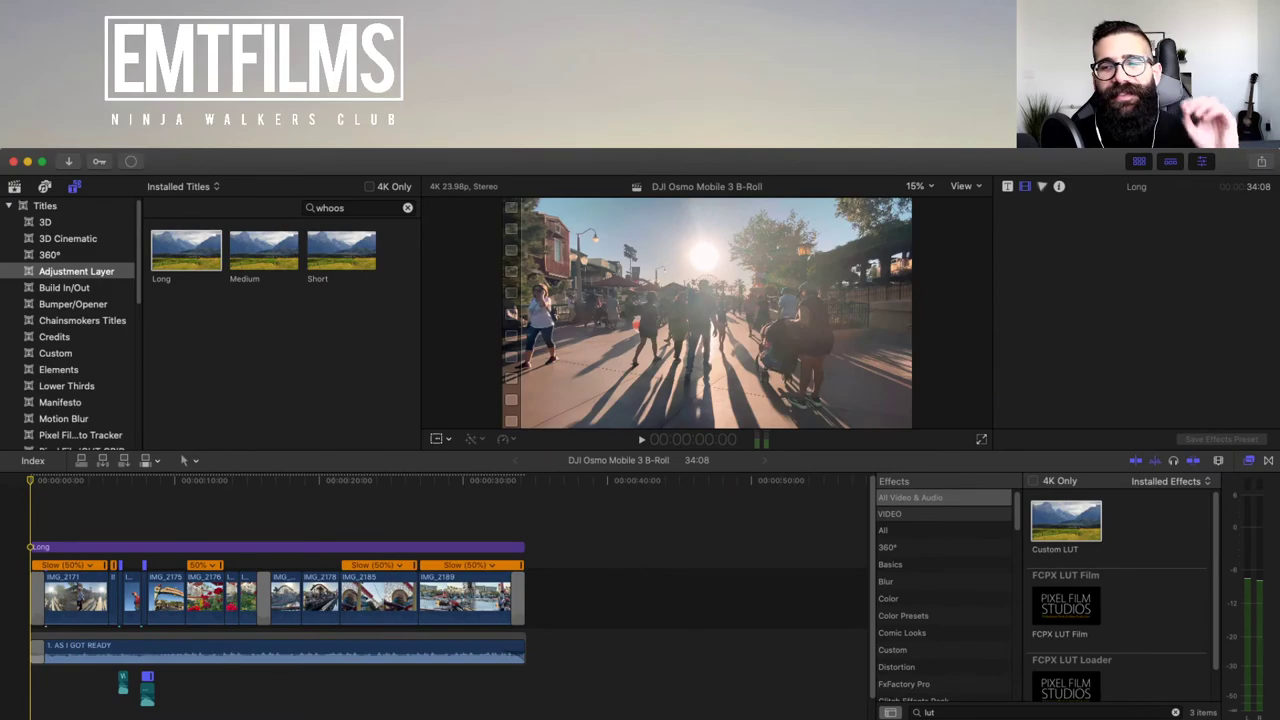
{"action": "left_click", "coordinate": [40, 547]}
{"action": "key", "text": "space"}
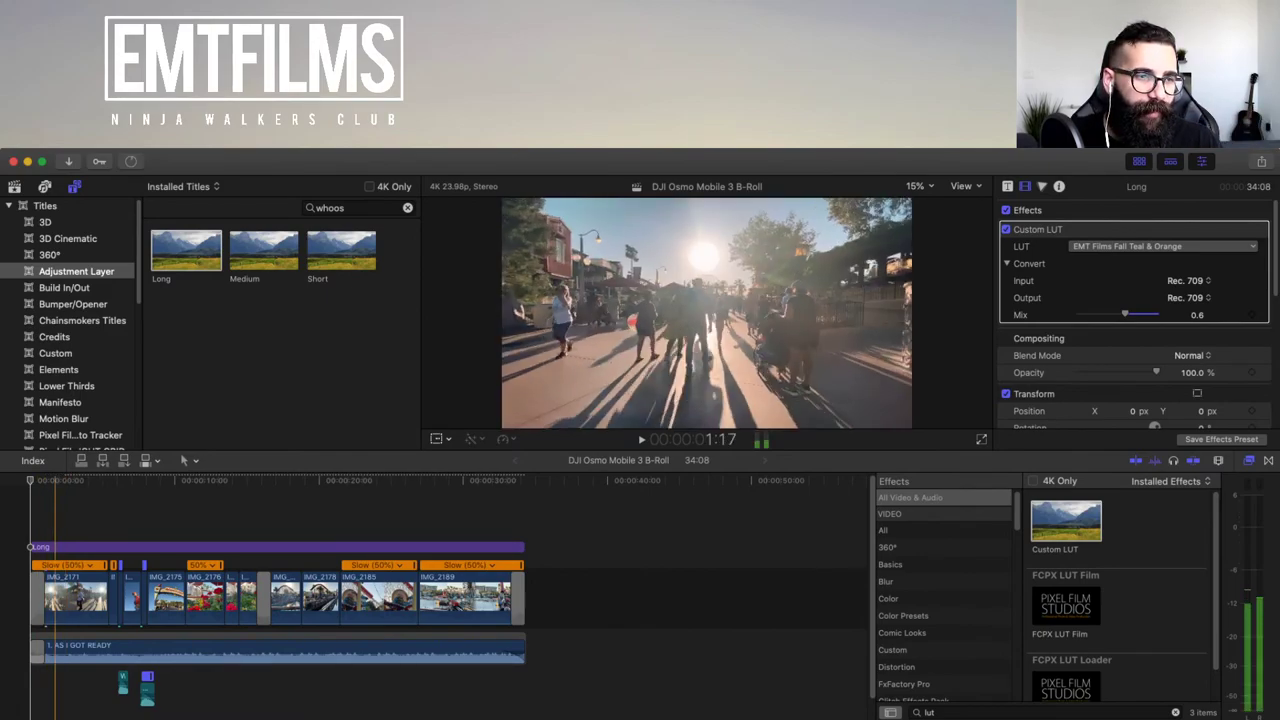
{"action": "left_click", "coordinate": [55, 547]}
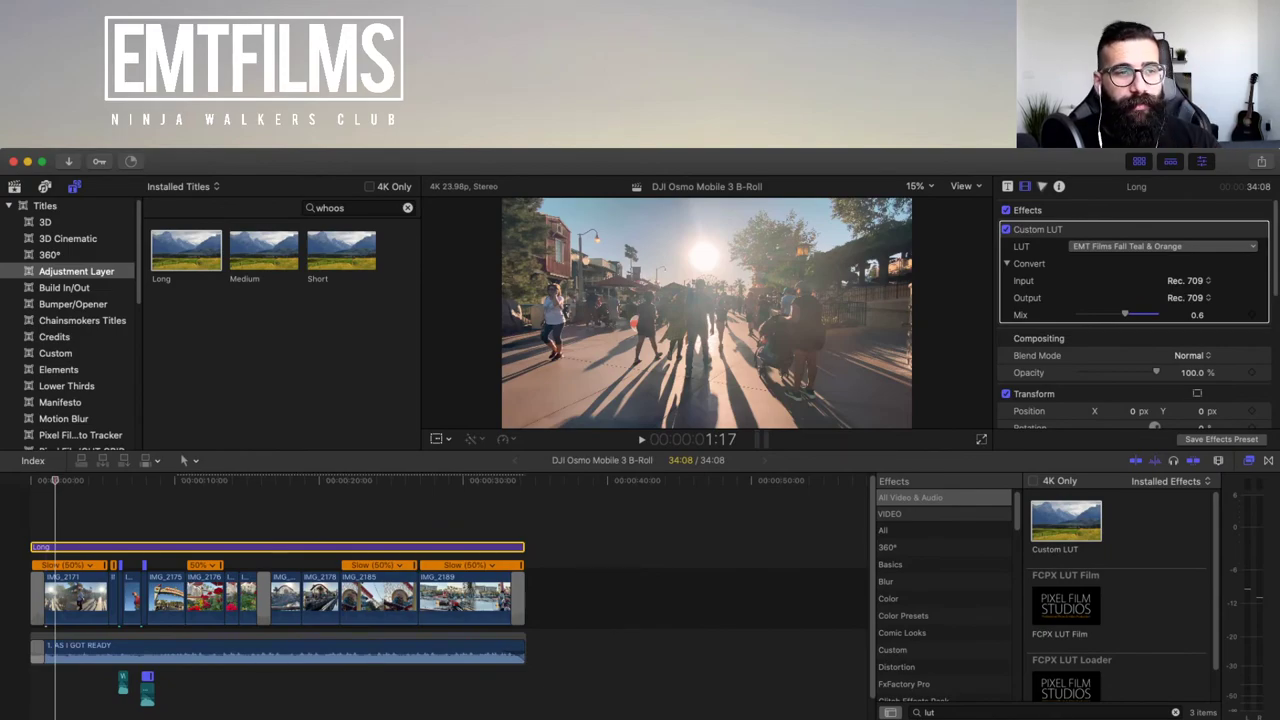
{"action": "left_click", "coordinate": [30, 515]}
{"action": "left_click", "coordinate": [60, 547]}
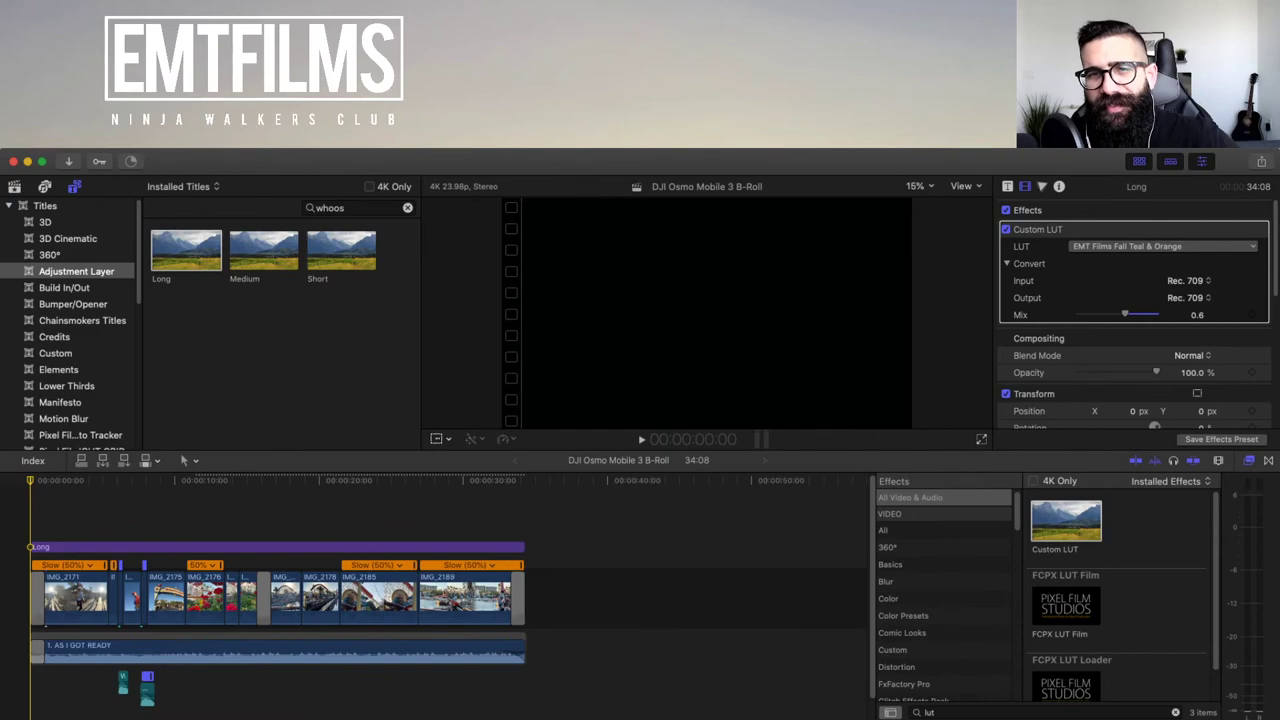
{"action": "key", "text": "space"}
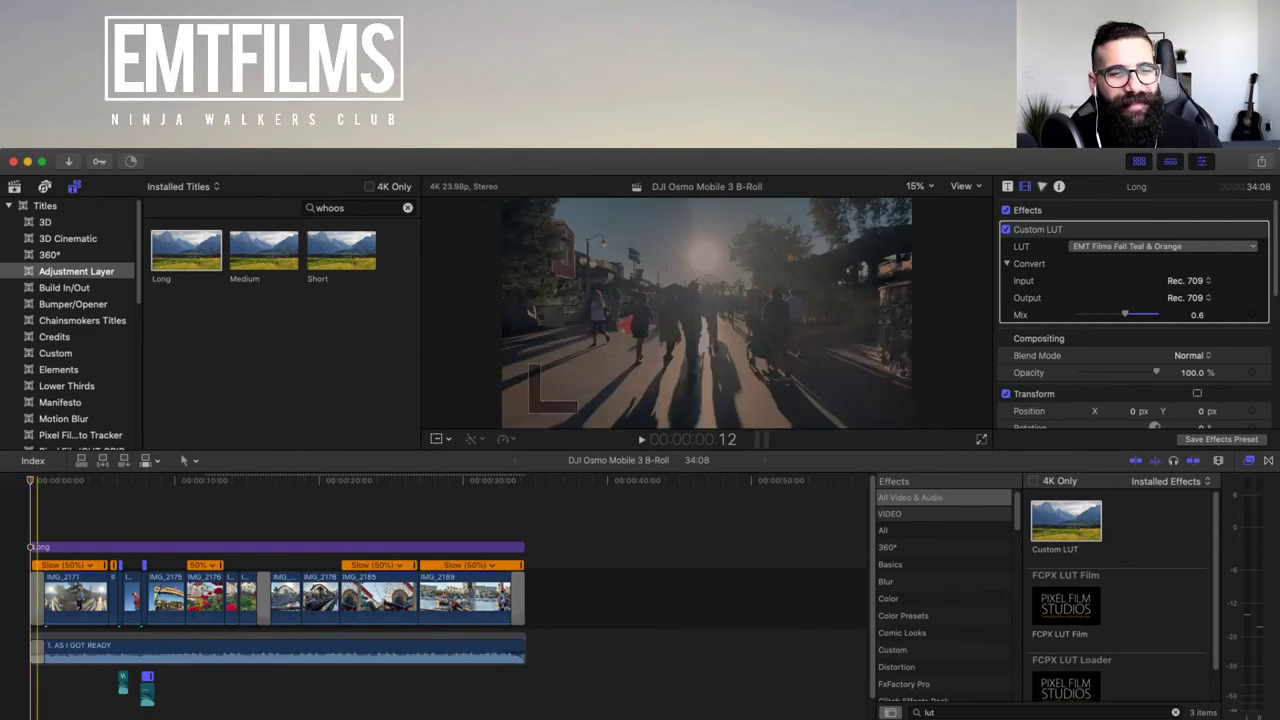
- Play the complete graded edit from the timeline start through its final fade-out
{"action": "key", "text": "Home"}
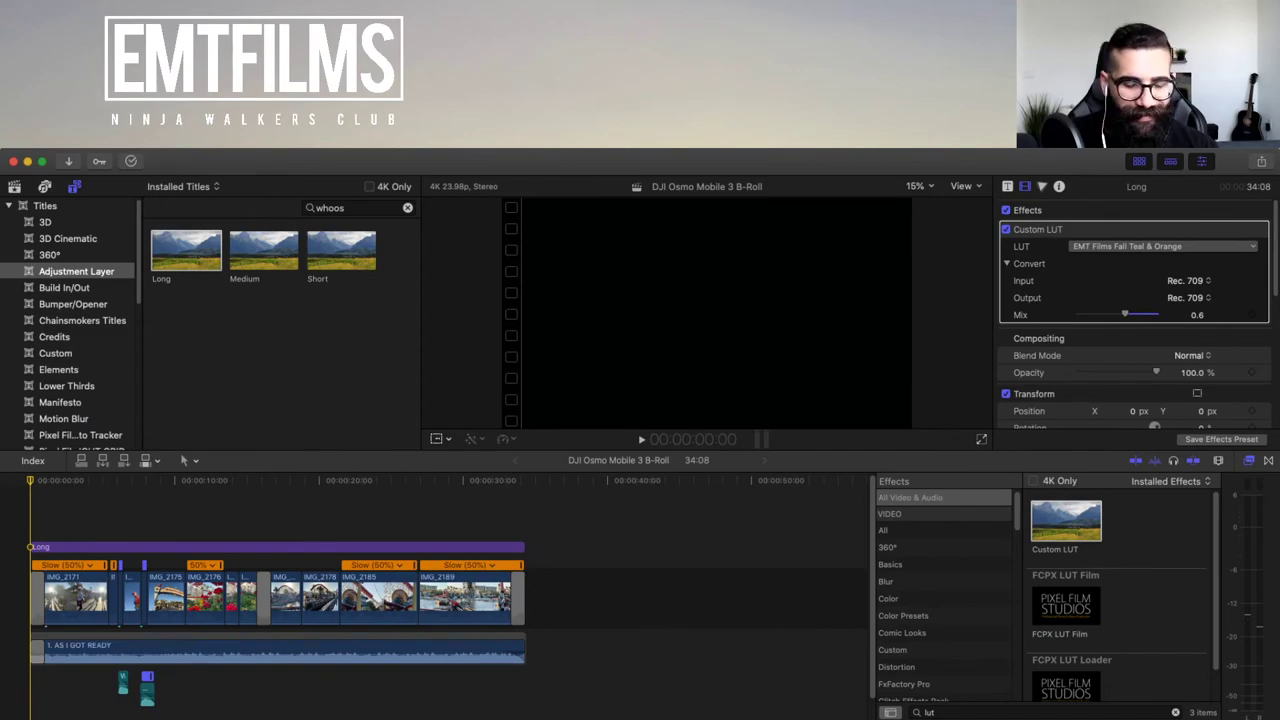
{"action": "key", "text": "space"}
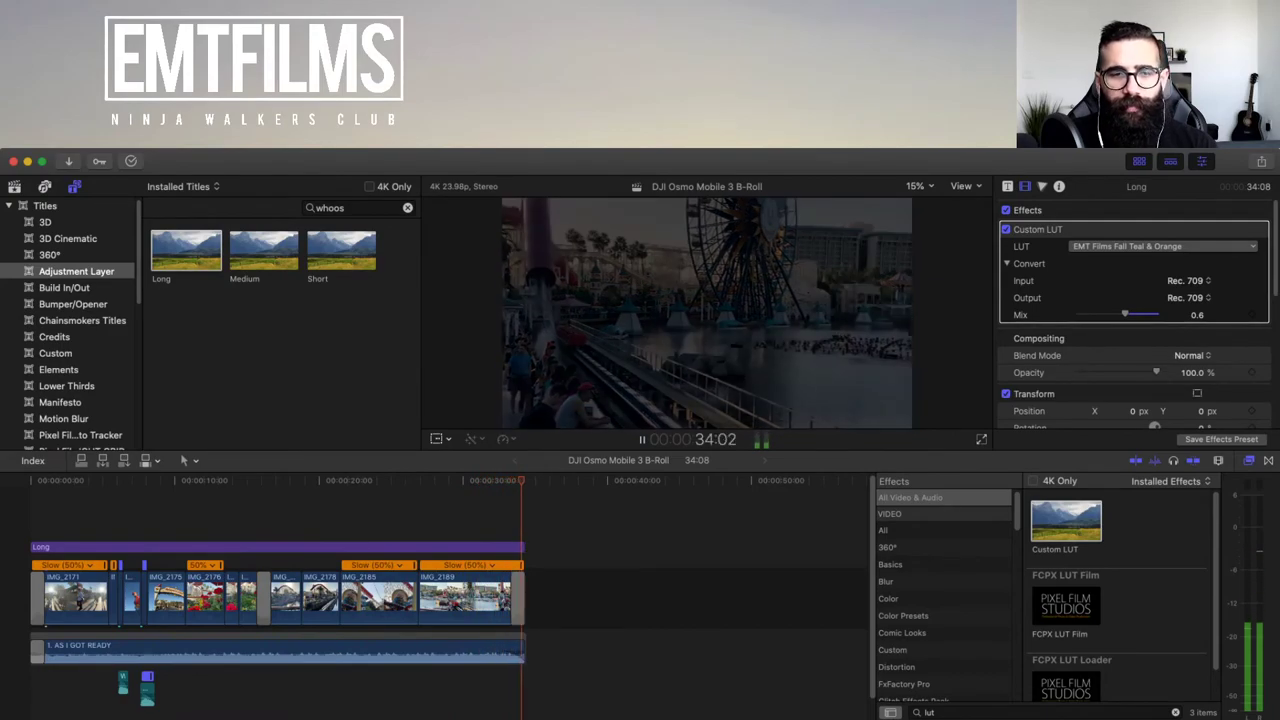
{"action": "key", "text": "space"}
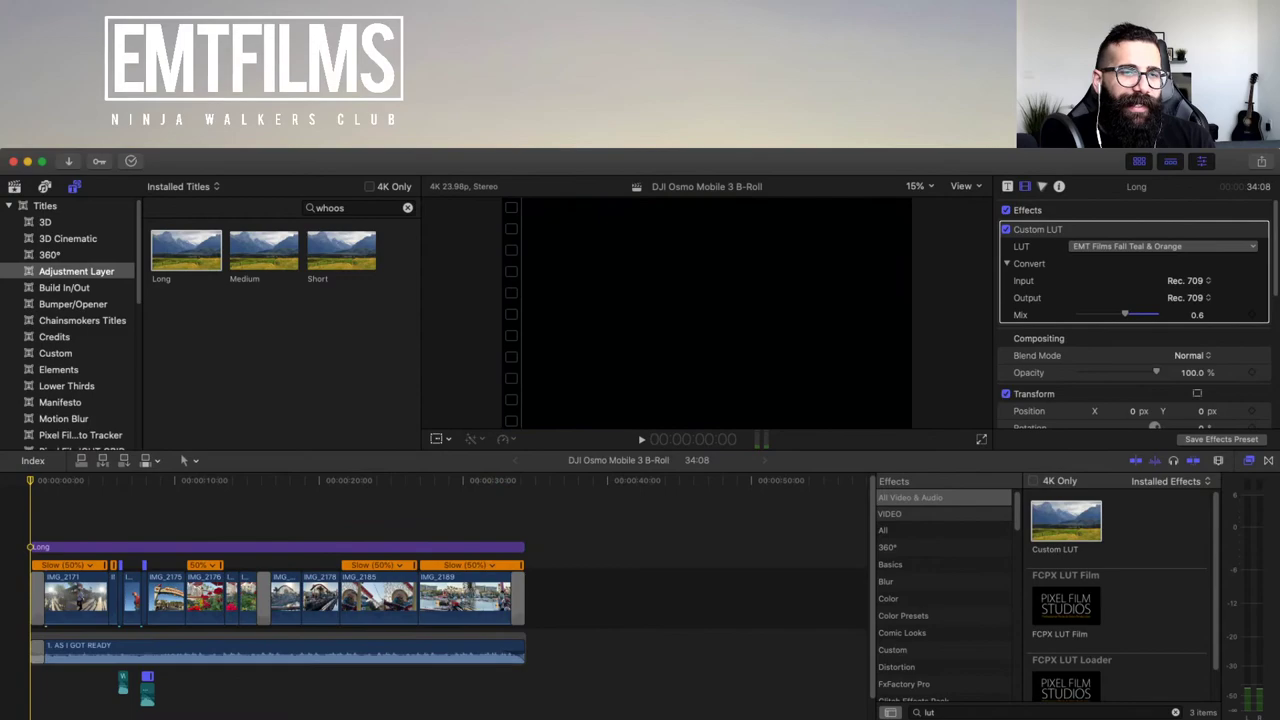